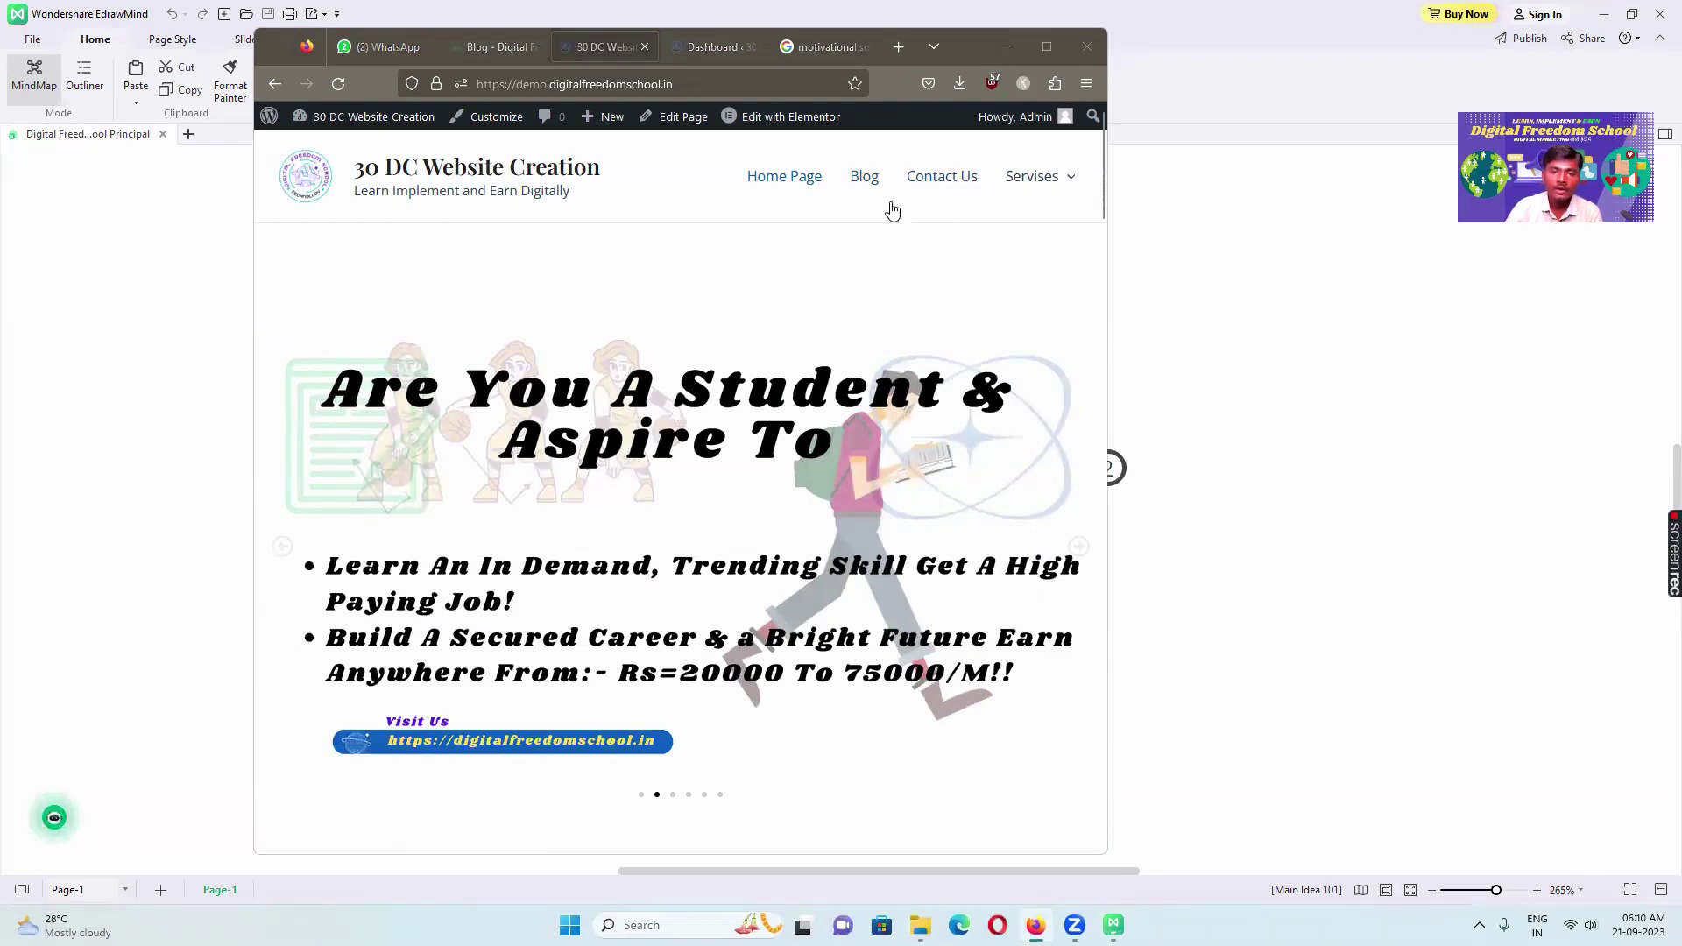
Open the demo site's Blog page, then open the "9 Ways To Create Multiple Sources Of Income" article on the seetaramonline.com blog
{"action": "left_click", "coordinate": [1048, 47]}
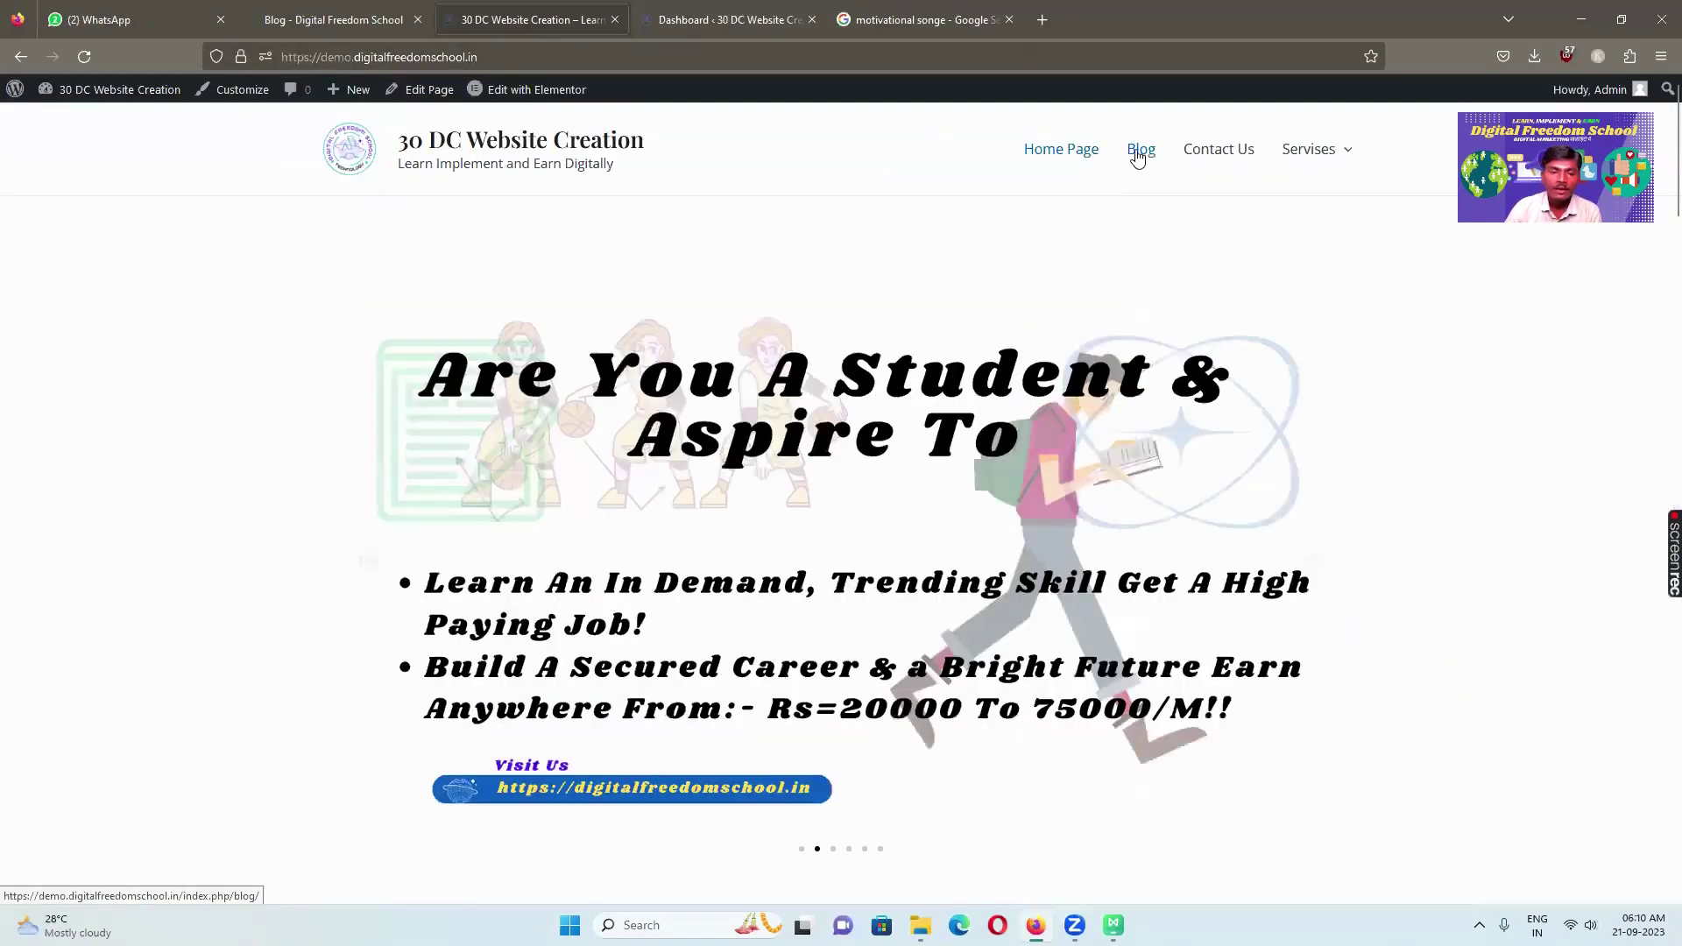
{"action": "left_click", "coordinate": [1137, 154]}
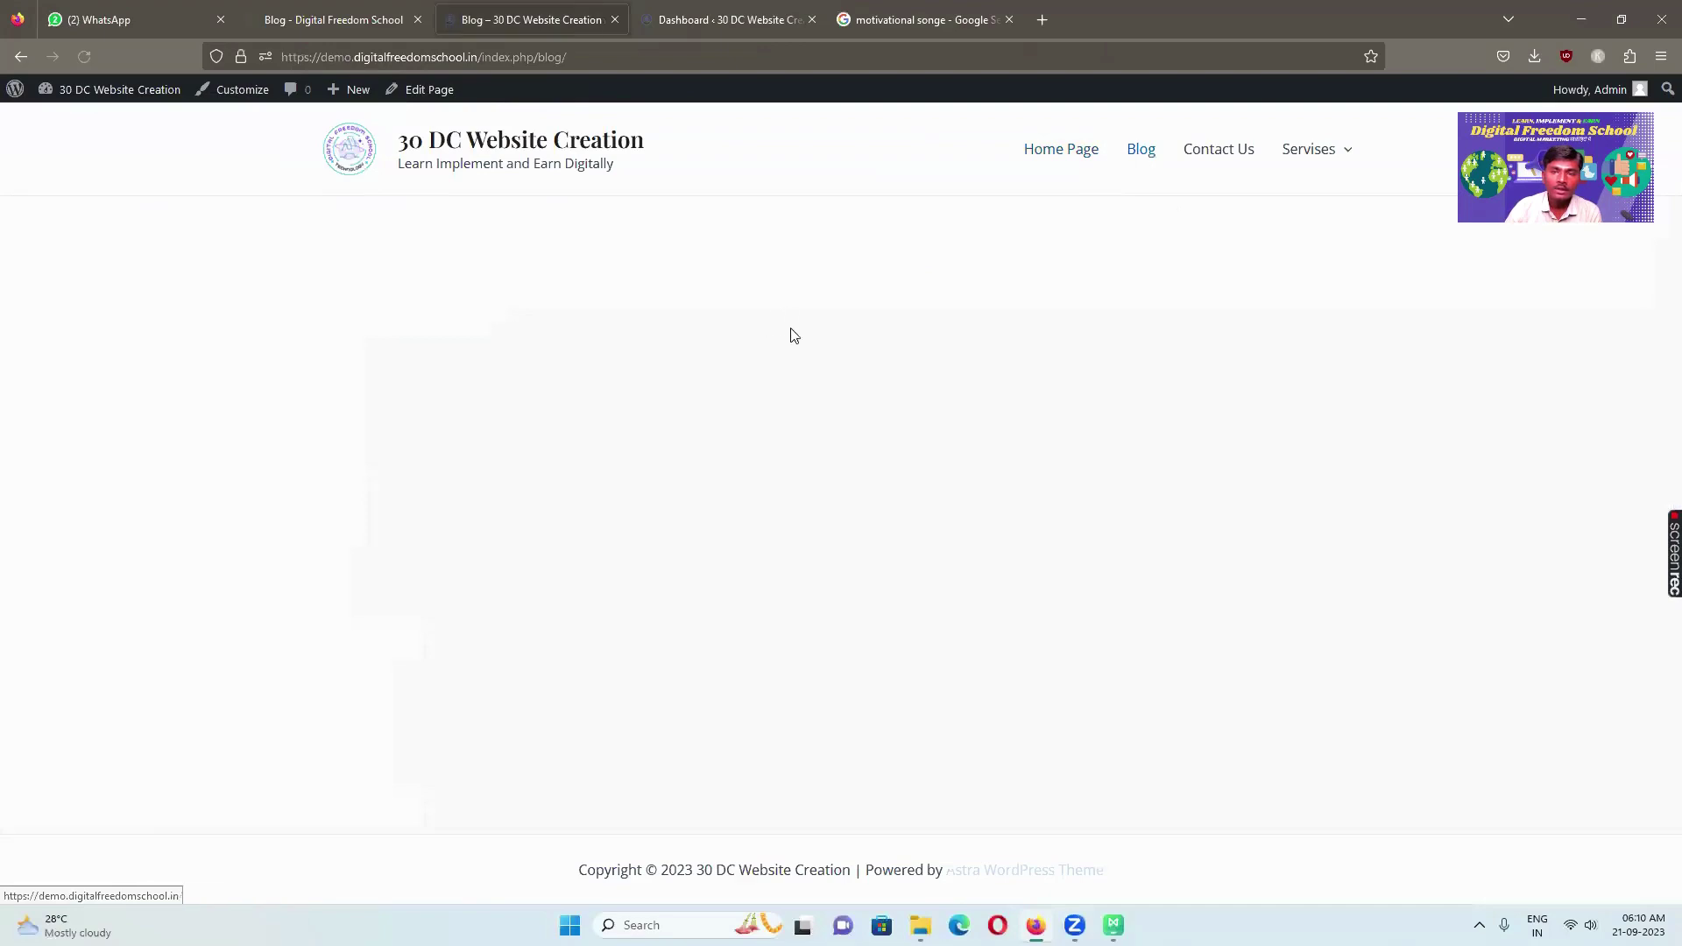
{"action": "left_click", "coordinate": [399, 21]}
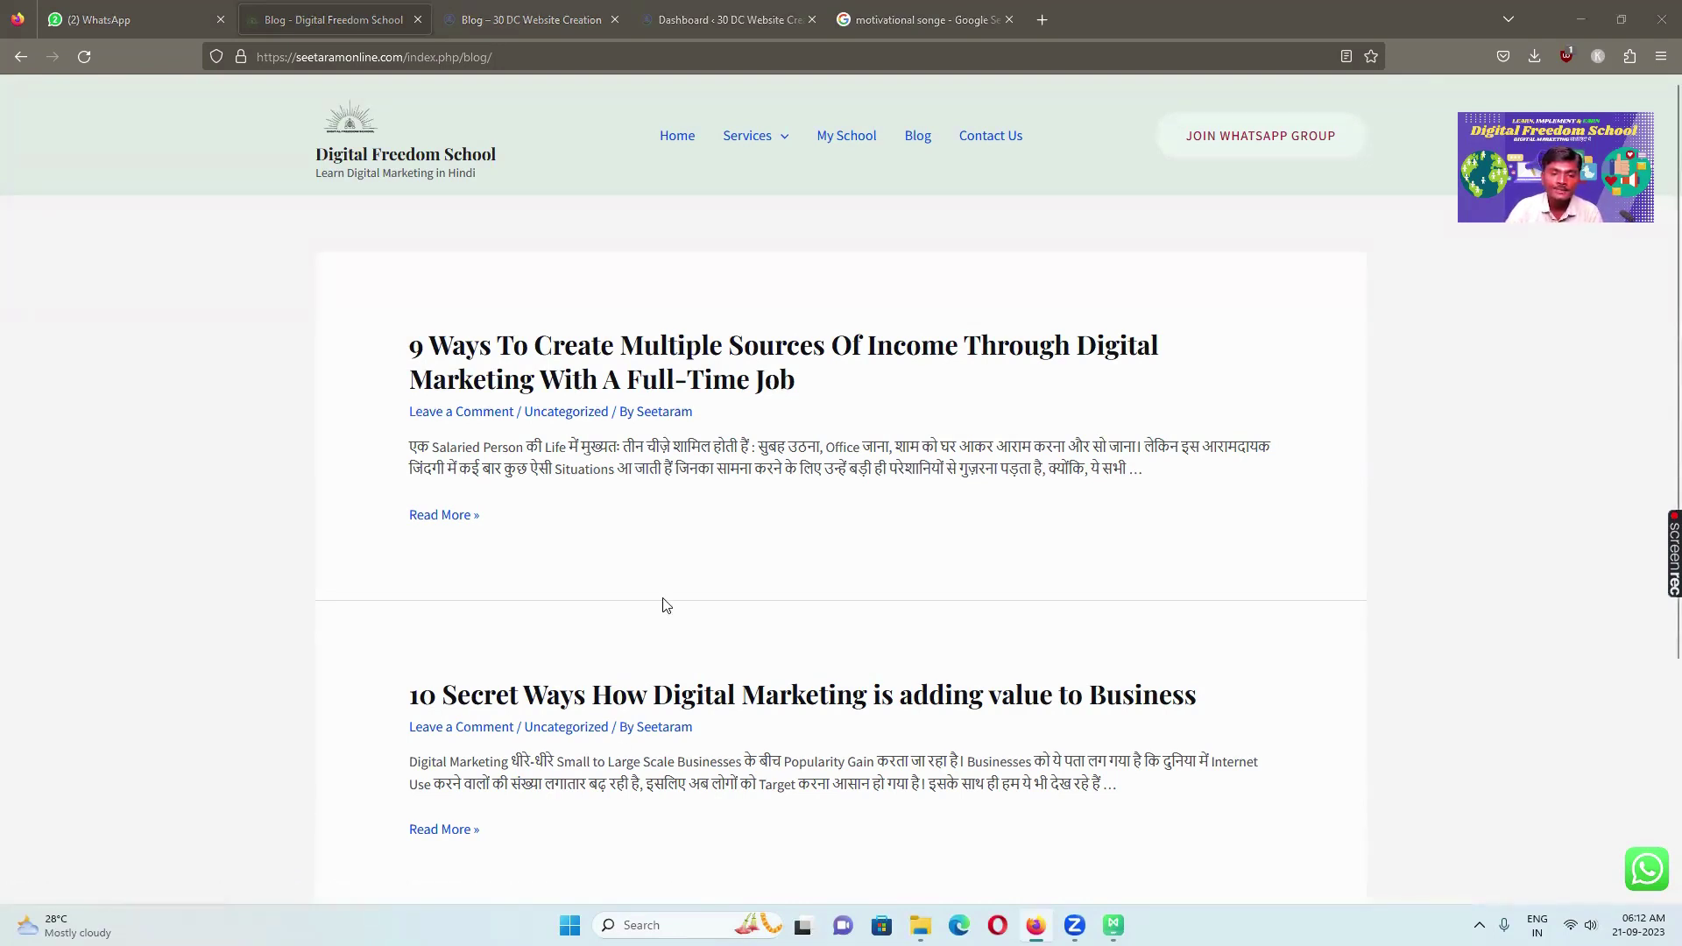
{"action": "left_click", "coordinate": [623, 383]}
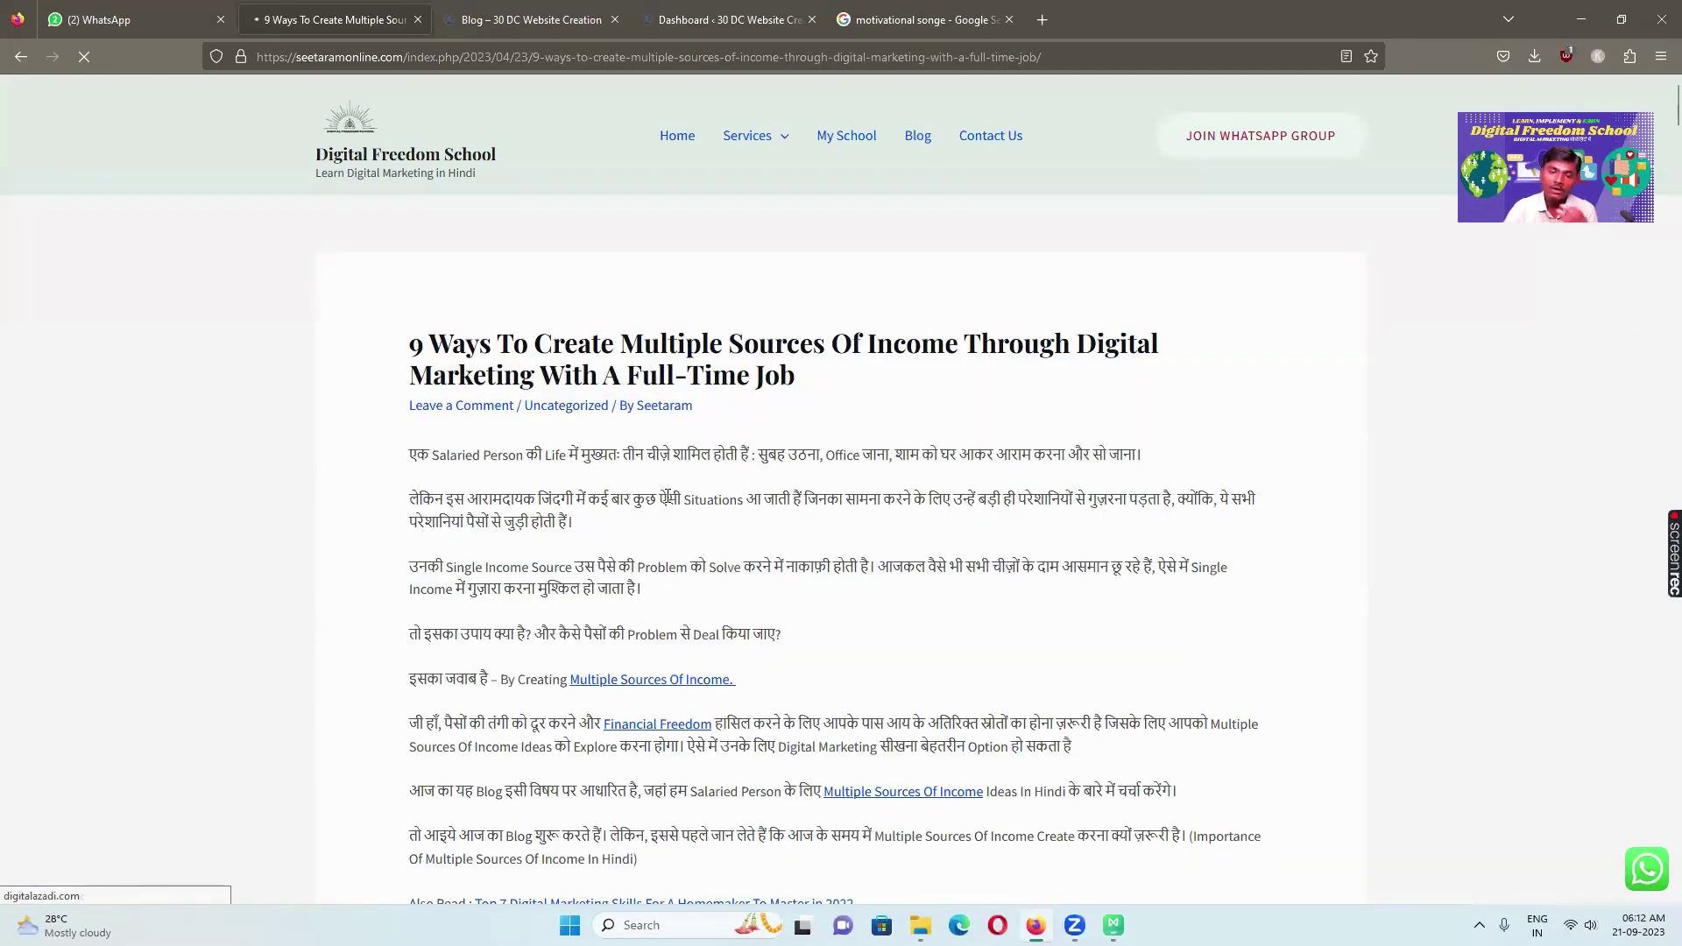
Examine the article's layout from the introduction and table of contents through its images and numbered sections to "Become A Canva Specialist"
{"action": "scroll", "coordinate": [669, 496], "scroll_direction": "down", "scroll_amount": 10}
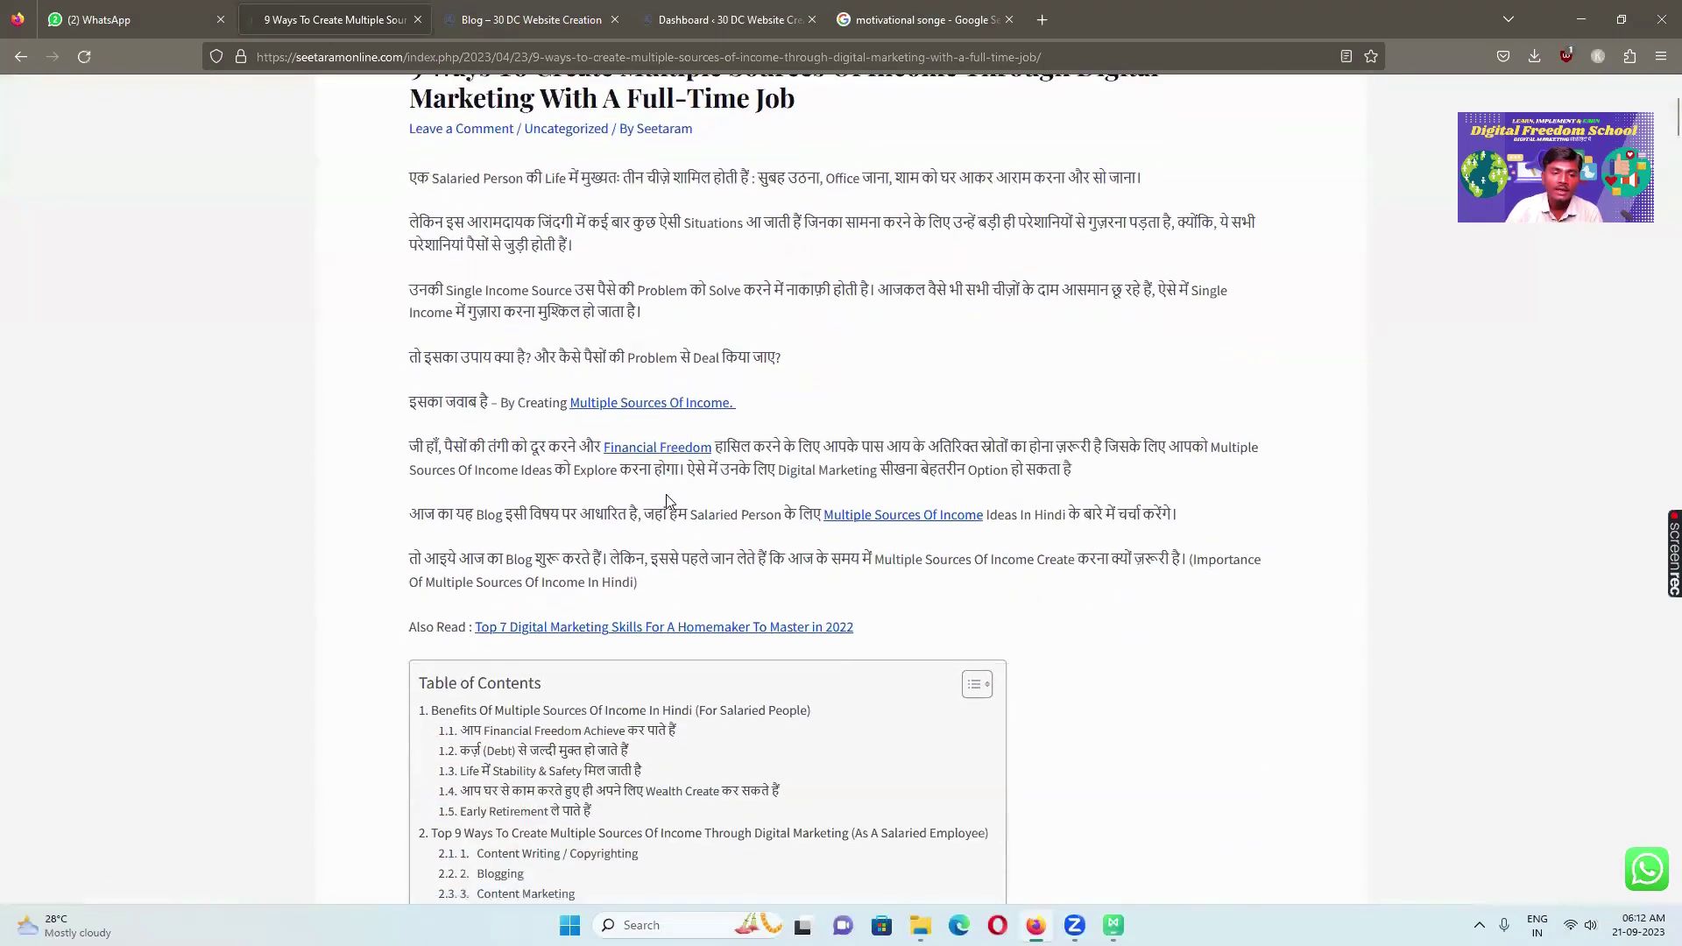
{"action": "scroll", "coordinate": [666, 452], "scroll_direction": "down", "scroll_amount": 3}
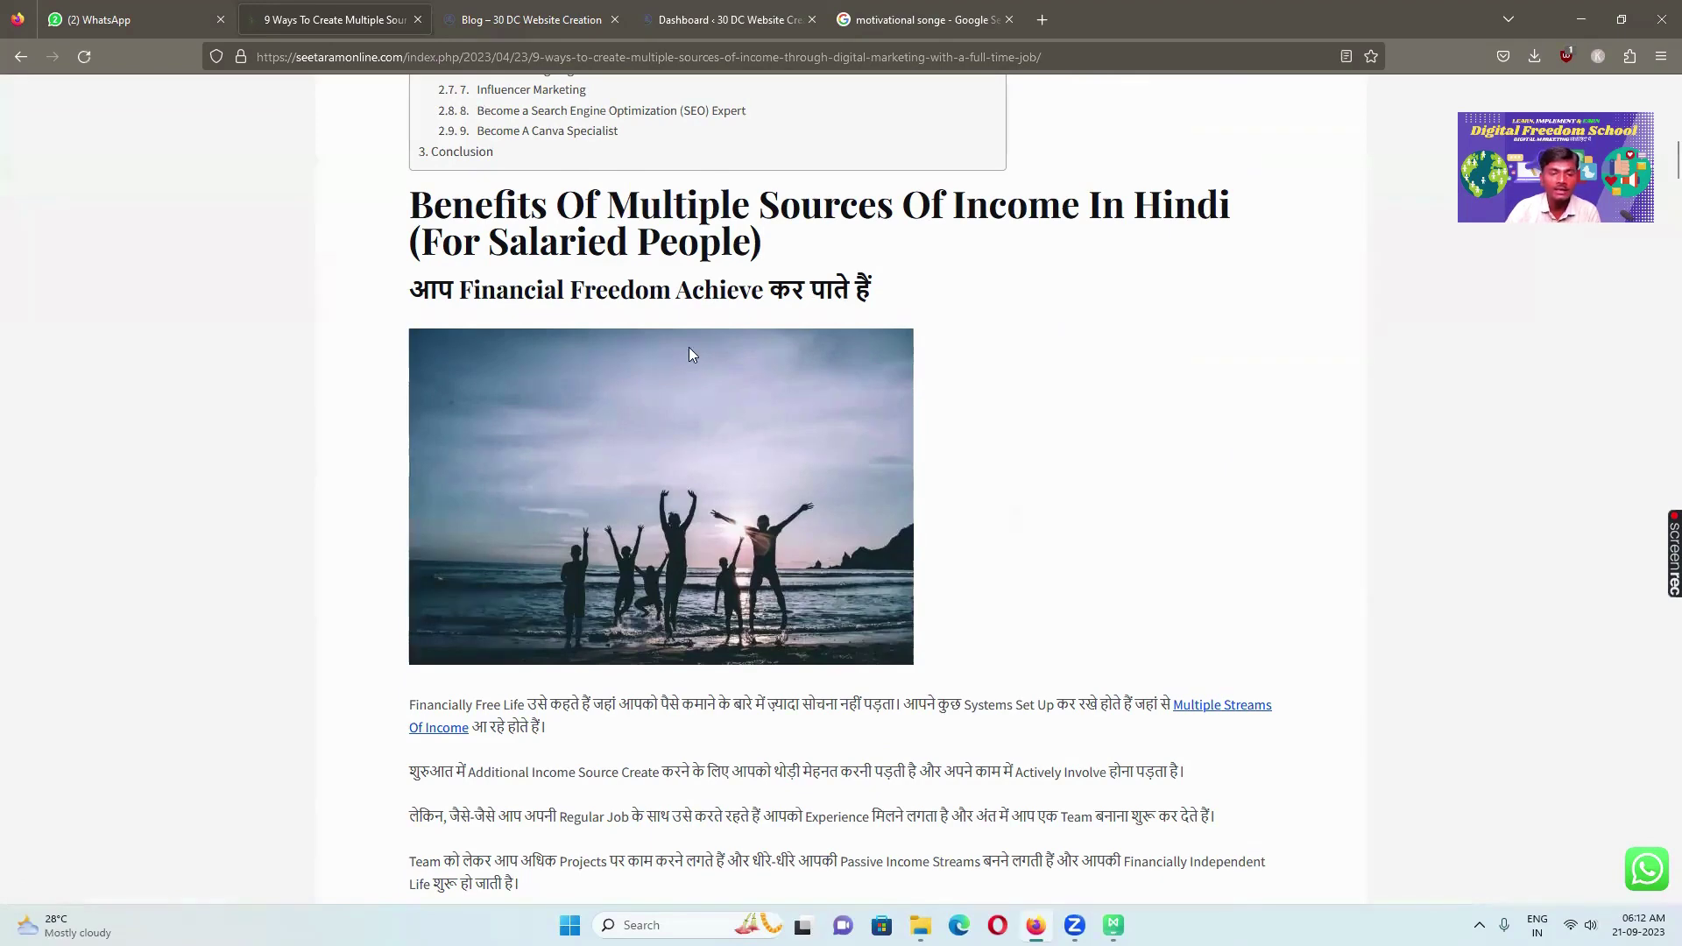
{"action": "scroll", "coordinate": [688, 347], "scroll_direction": "down", "scroll_amount": 4}
{"action": "scroll", "coordinate": [689, 373], "scroll_direction": "down", "scroll_amount": 10}
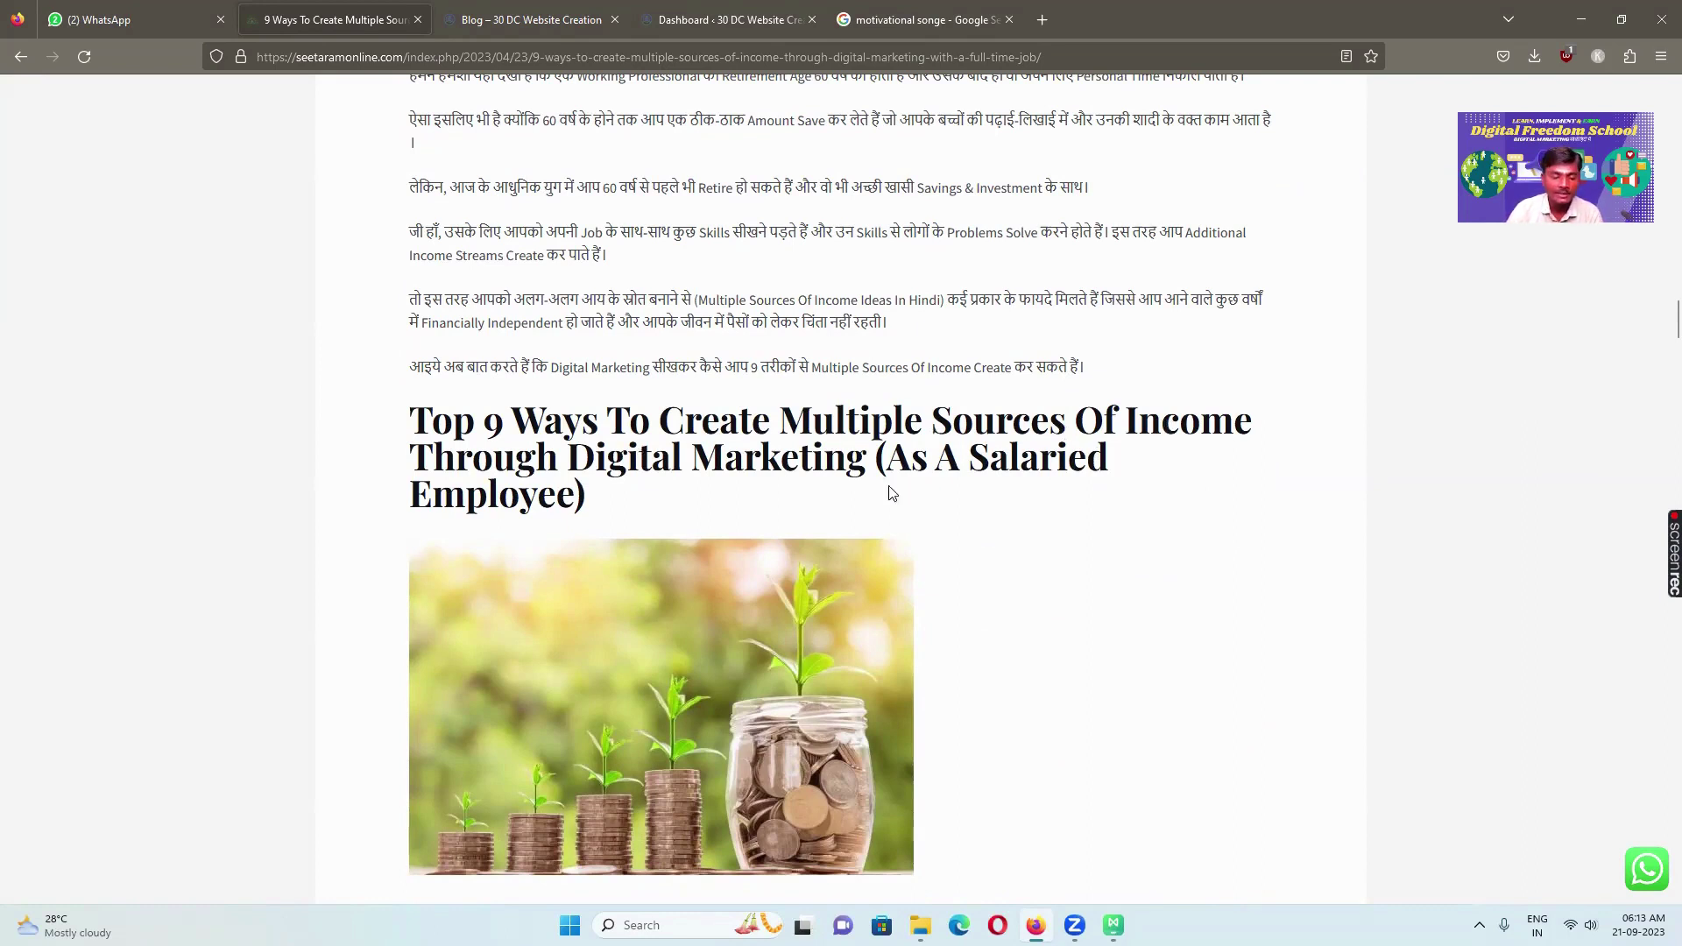
{"action": "scroll", "coordinate": [880, 500], "scroll_direction": "down", "scroll_amount": 5}
{"action": "scroll", "coordinate": [880, 499], "scroll_direction": "down", "scroll_amount": 6}
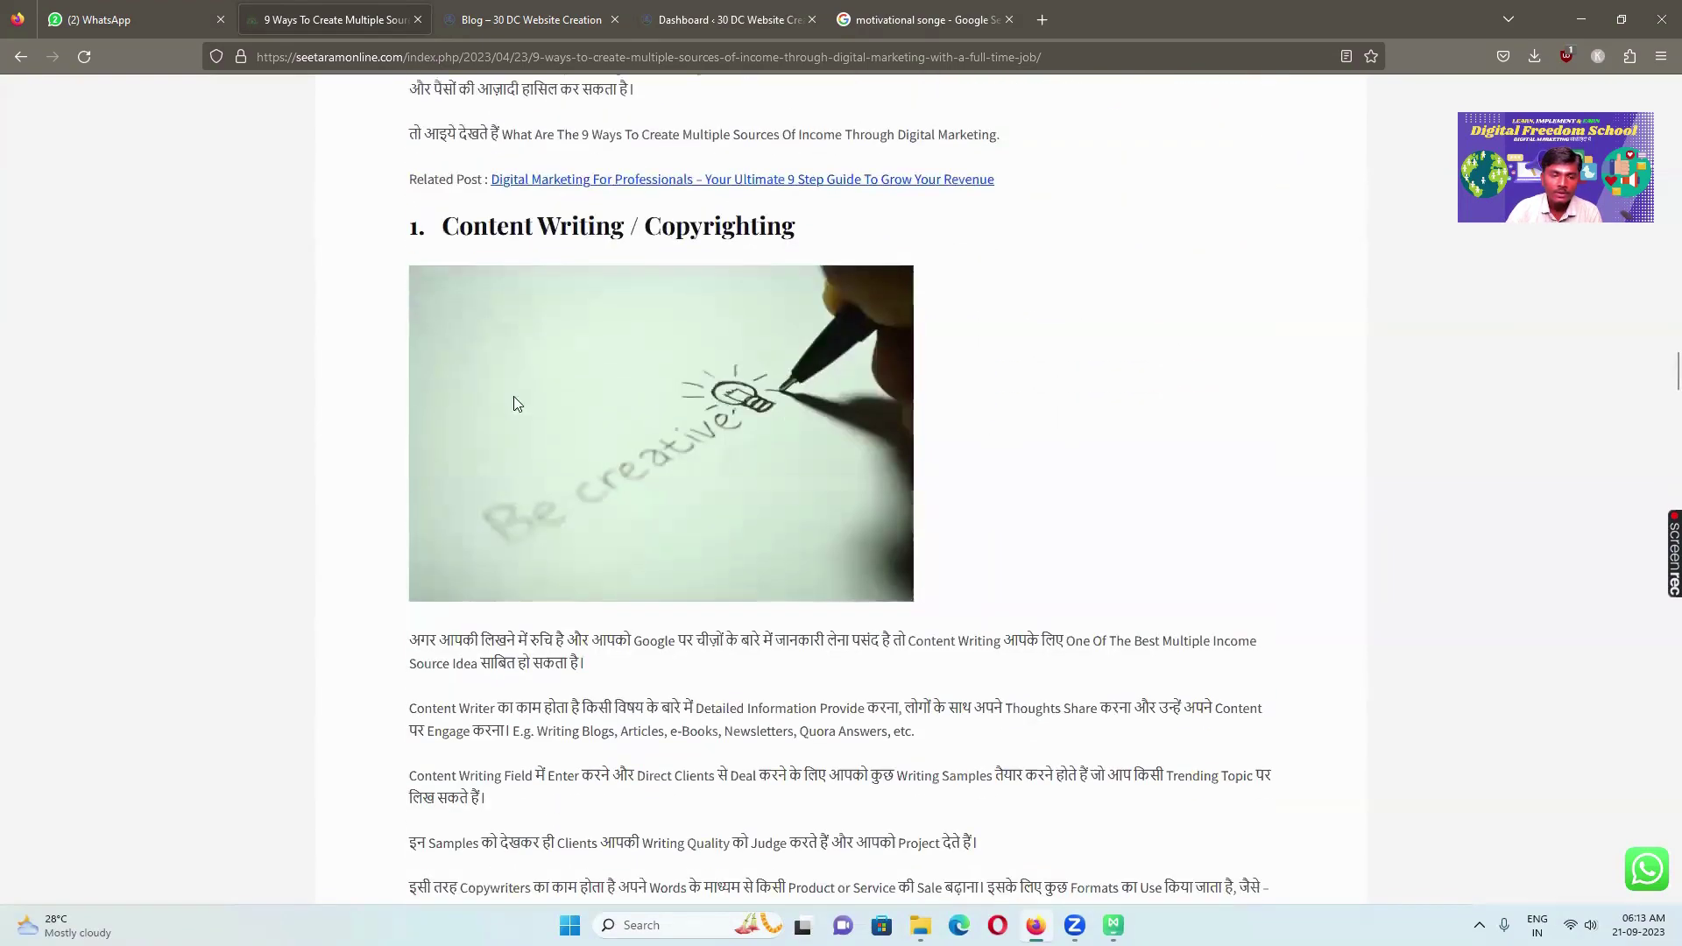
{"action": "scroll", "coordinate": [782, 337], "scroll_direction": "down", "scroll_amount": 9}
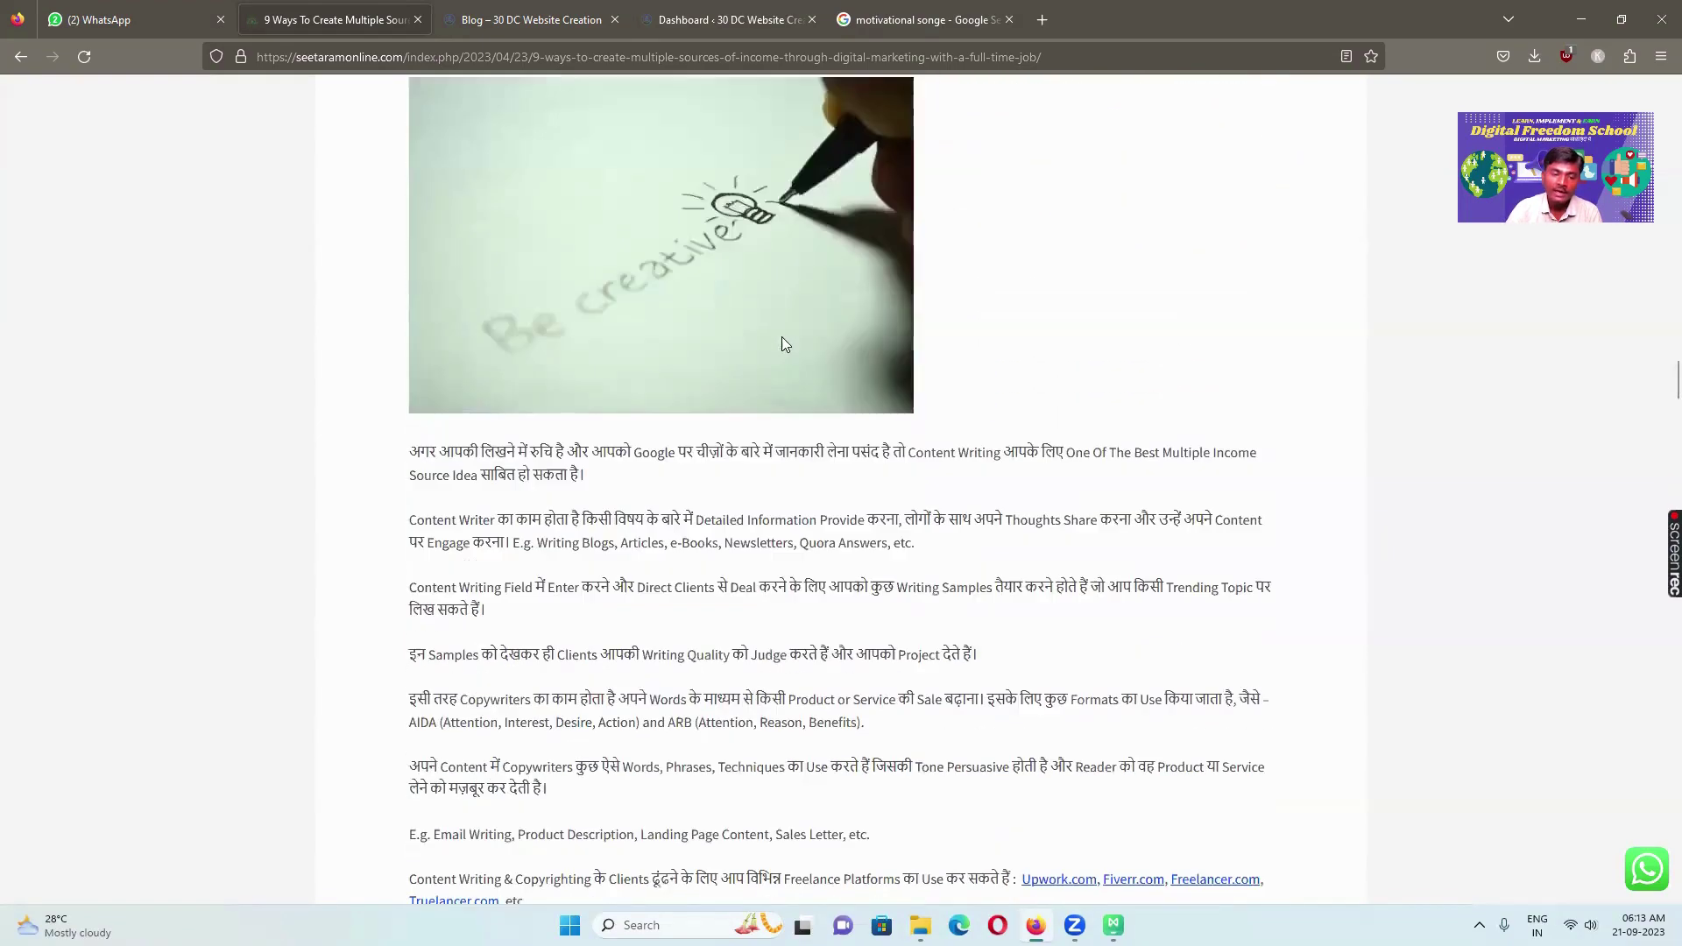
{"action": "scroll", "coordinate": [605, 341], "scroll_direction": "down", "scroll_amount": 4}
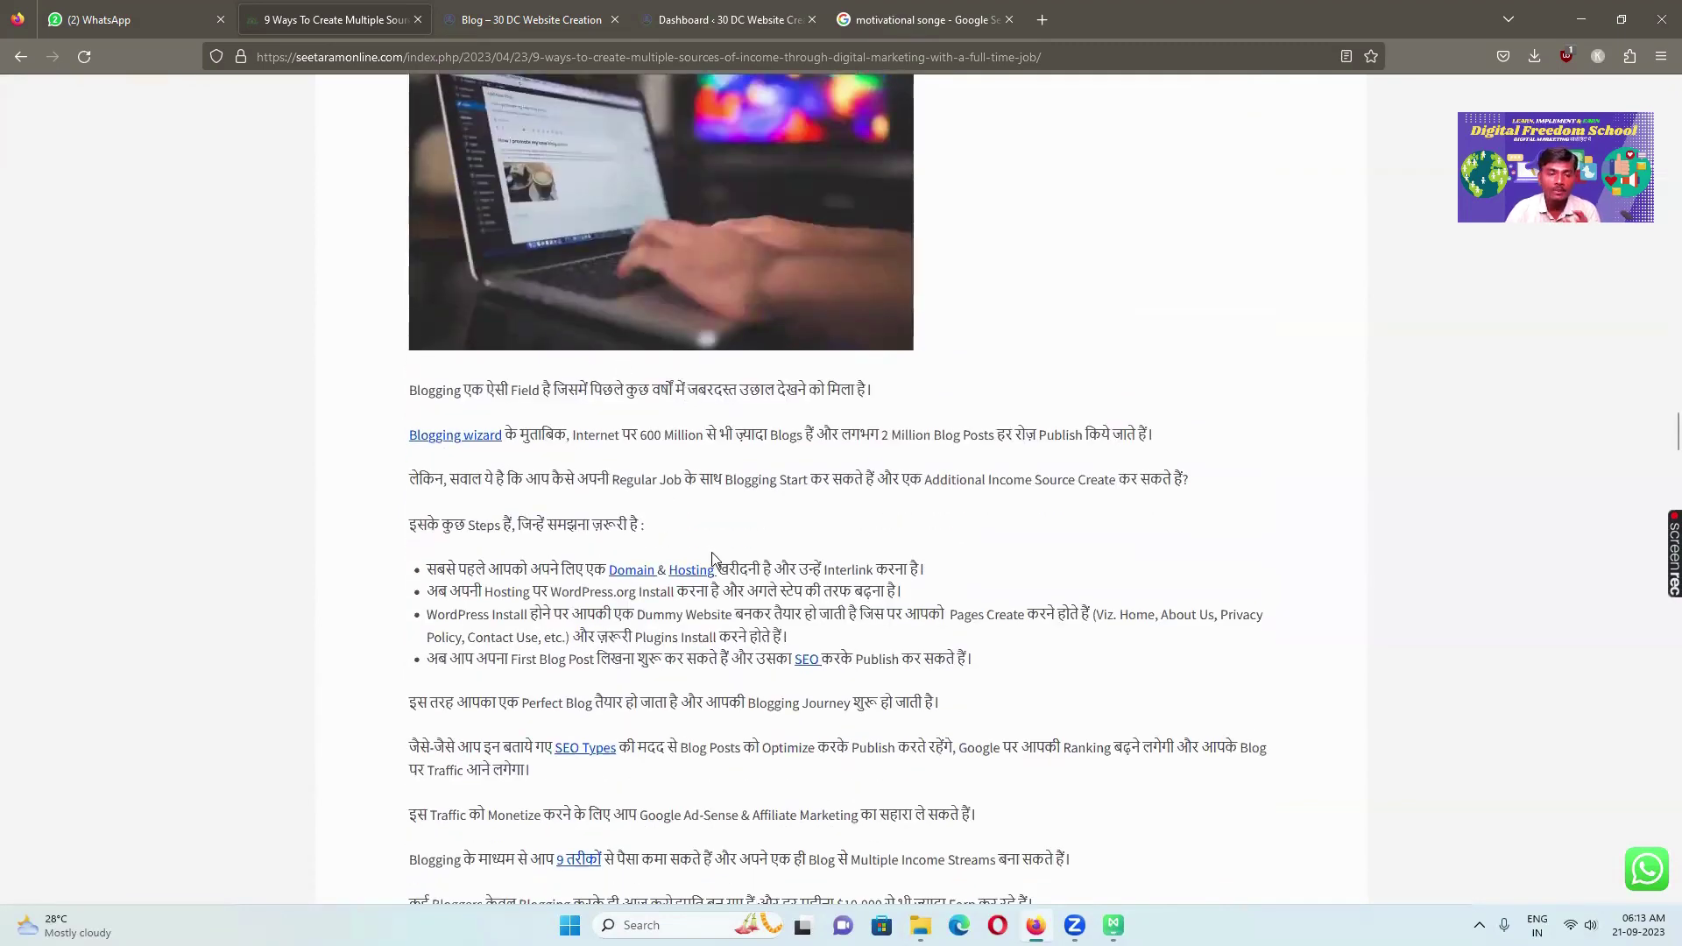
{"action": "scroll", "coordinate": [712, 558], "scroll_direction": "down", "scroll_amount": 5}
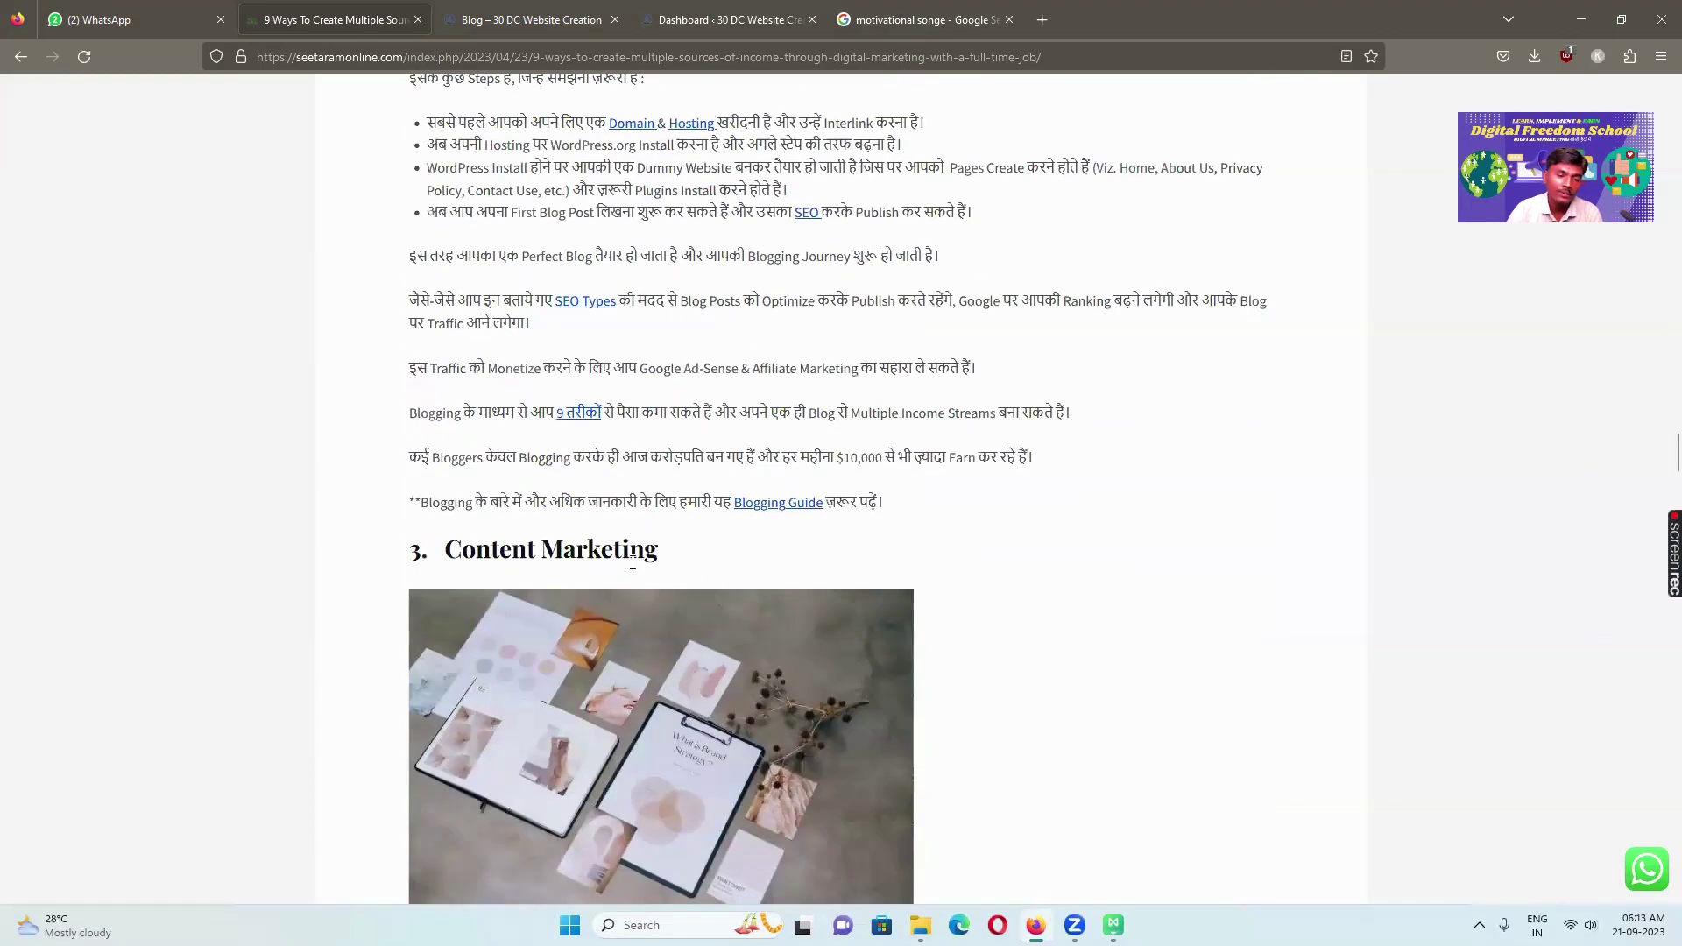
{"action": "scroll", "coordinate": [605, 550], "scroll_direction": "down", "scroll_amount": 10}
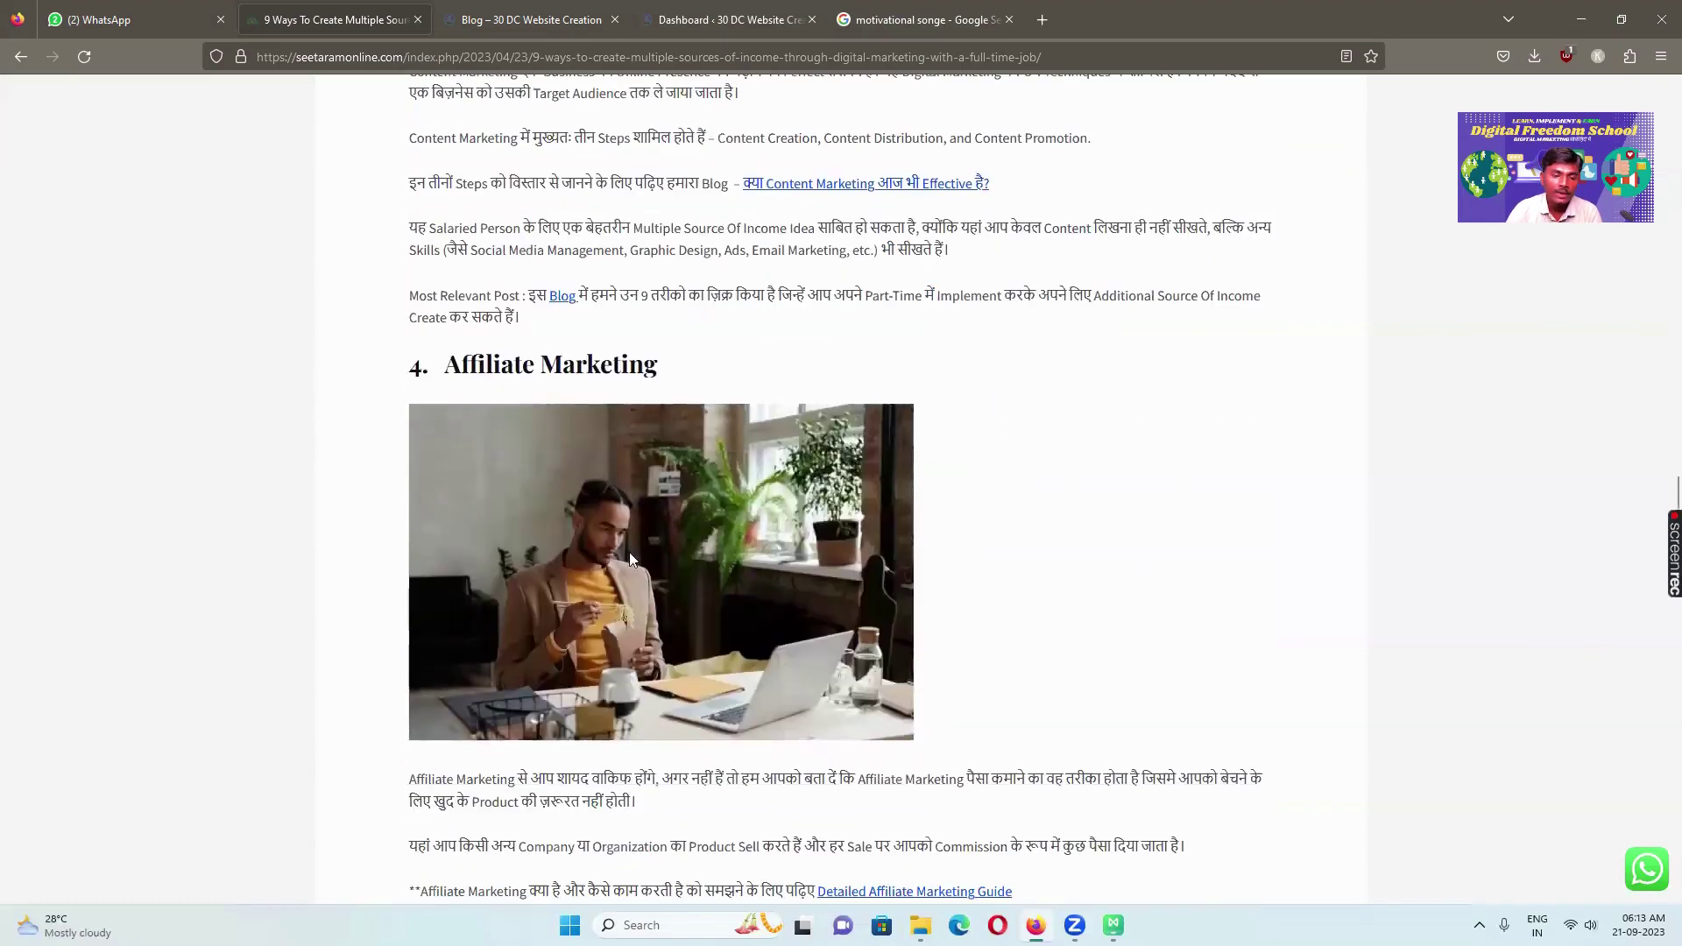
{"action": "scroll", "coordinate": [642, 396], "scroll_direction": "down", "scroll_amount": 10}
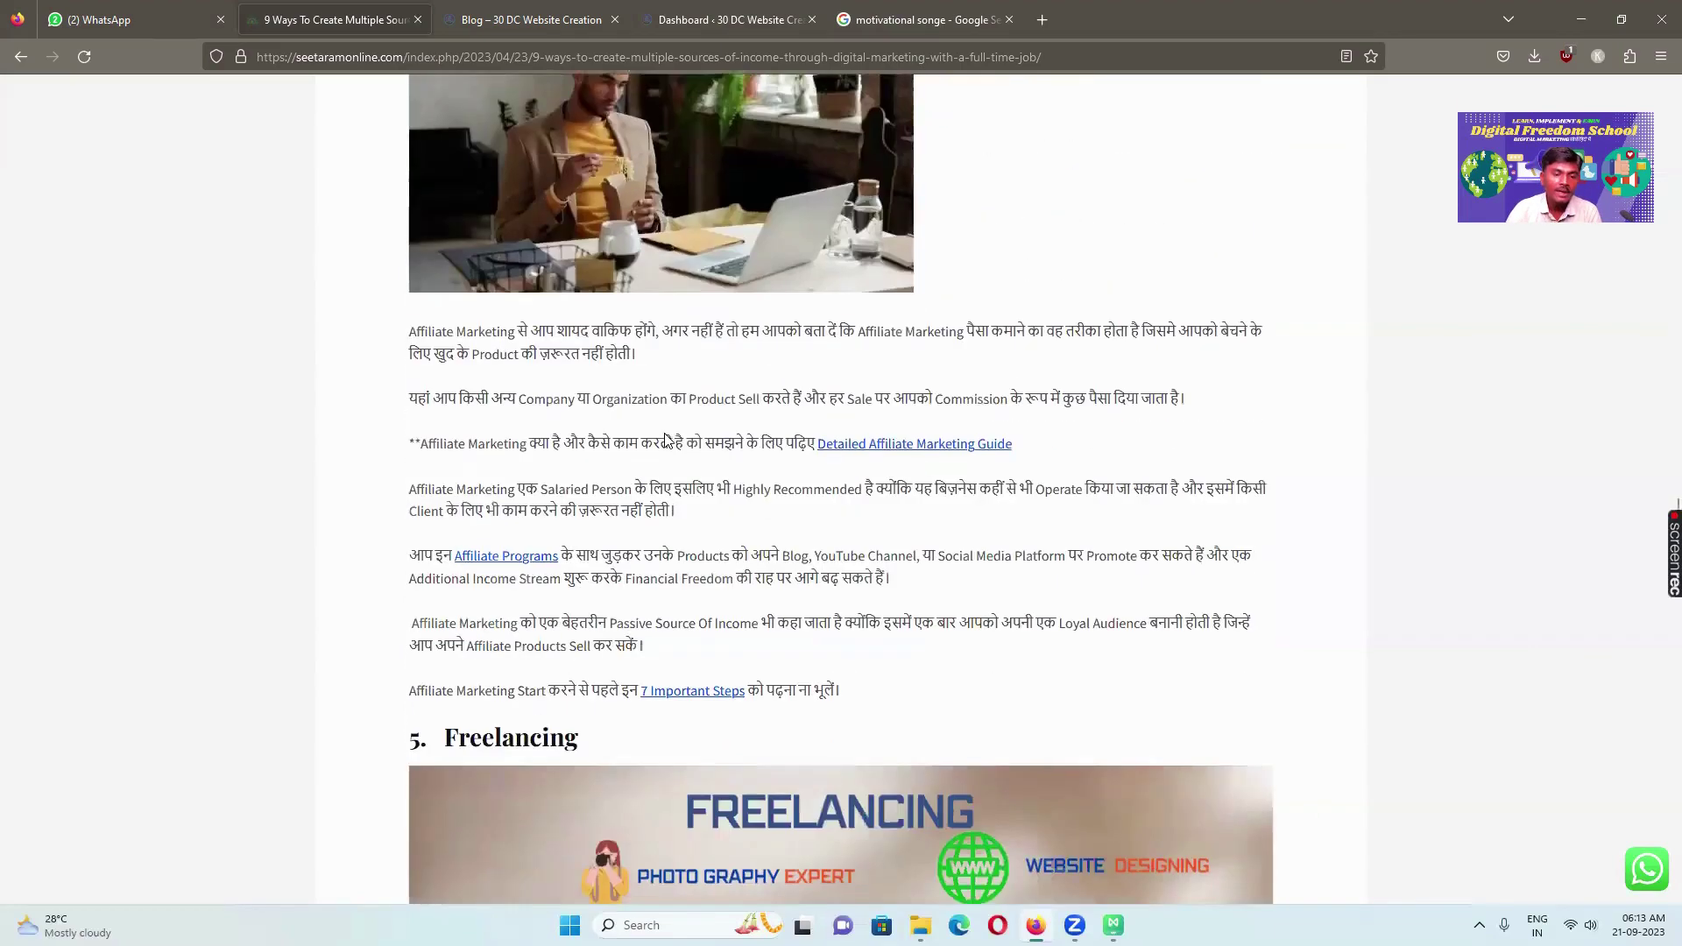
{"action": "scroll", "coordinate": [659, 398], "scroll_direction": "down", "scroll_amount": 10}
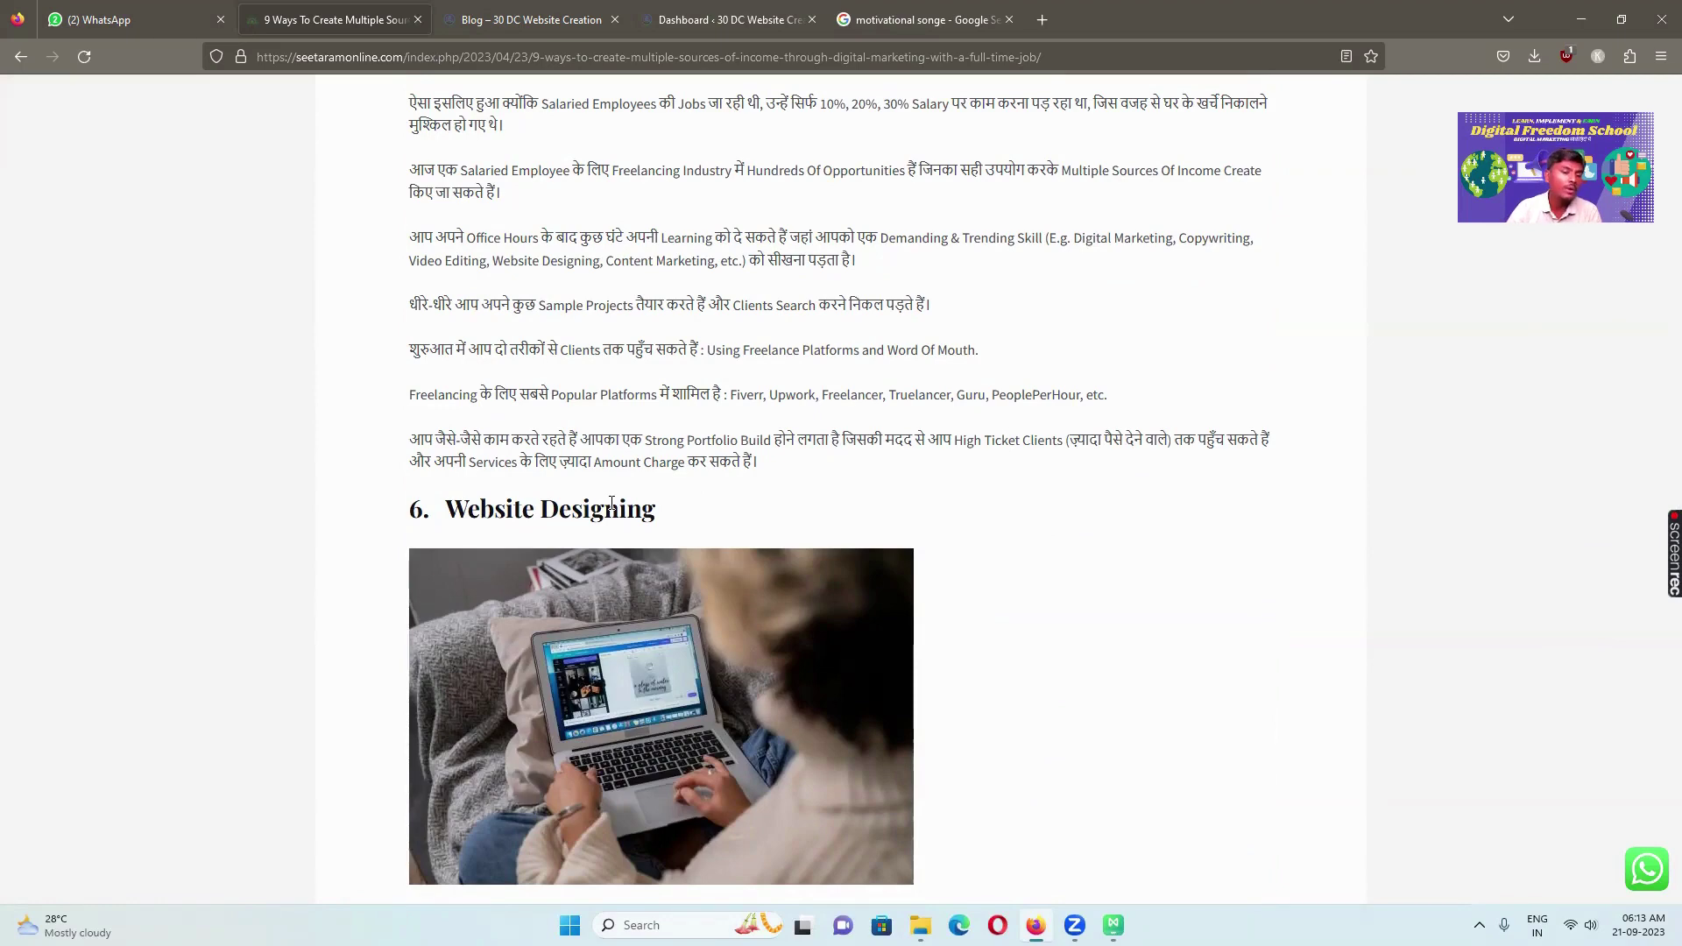
{"action": "scroll", "coordinate": [612, 505], "scroll_direction": "down", "scroll_amount": 12}
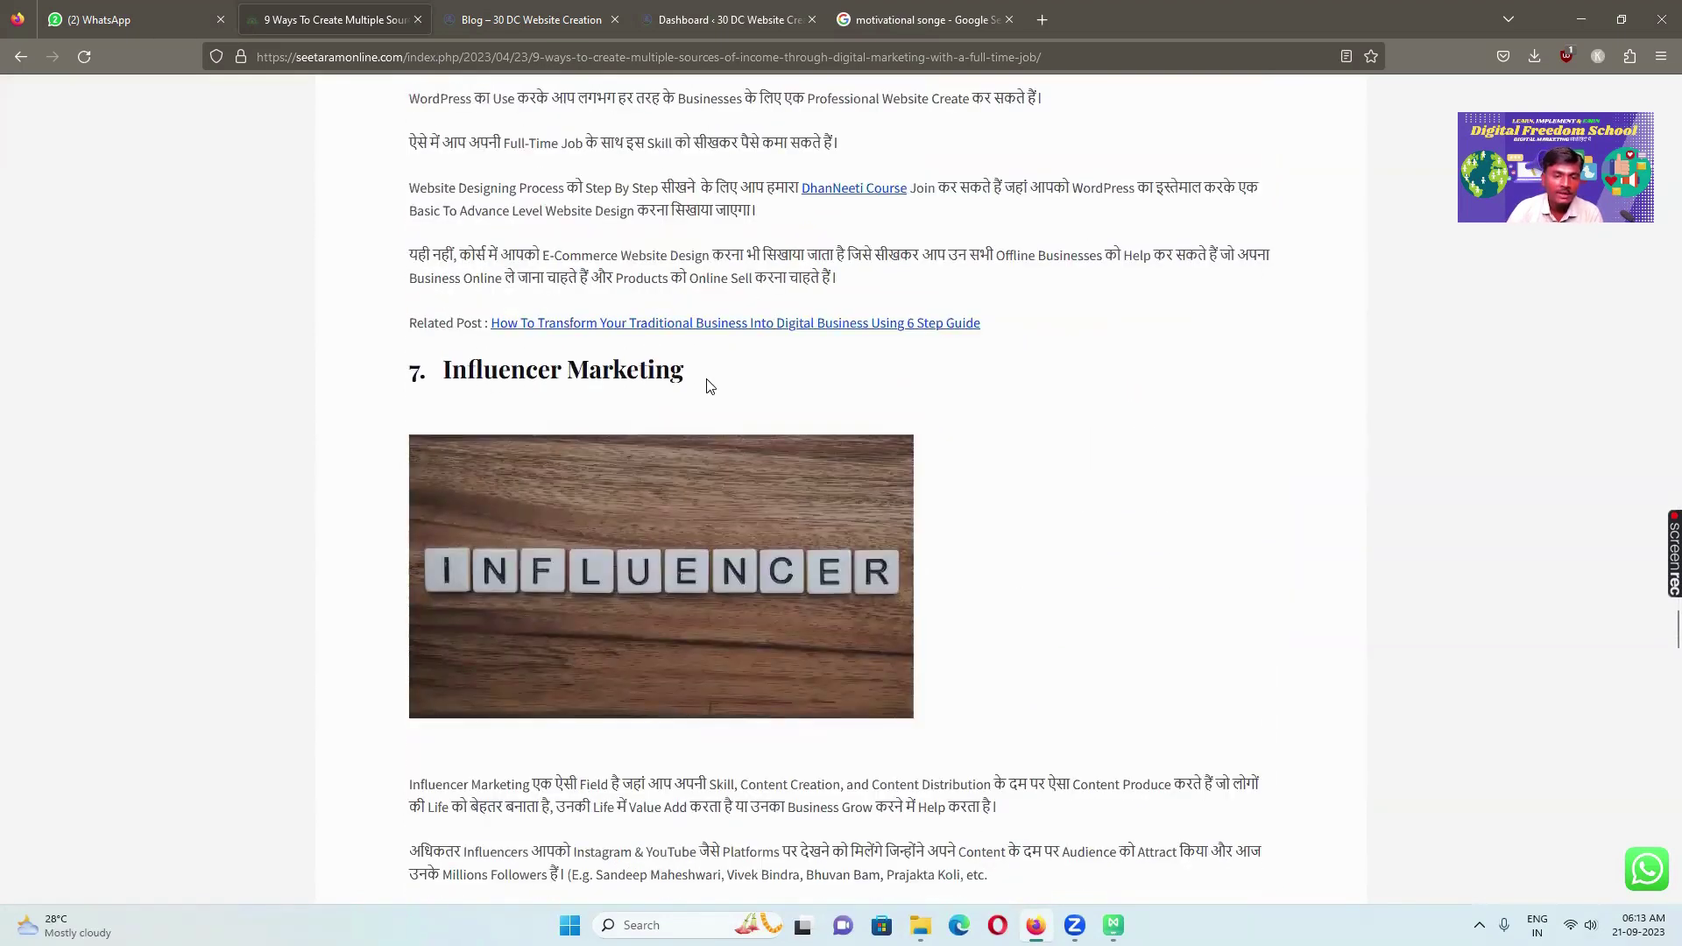
{"action": "left_click_drag", "start_coordinate": [710, 377], "coordinate": [442, 370]}
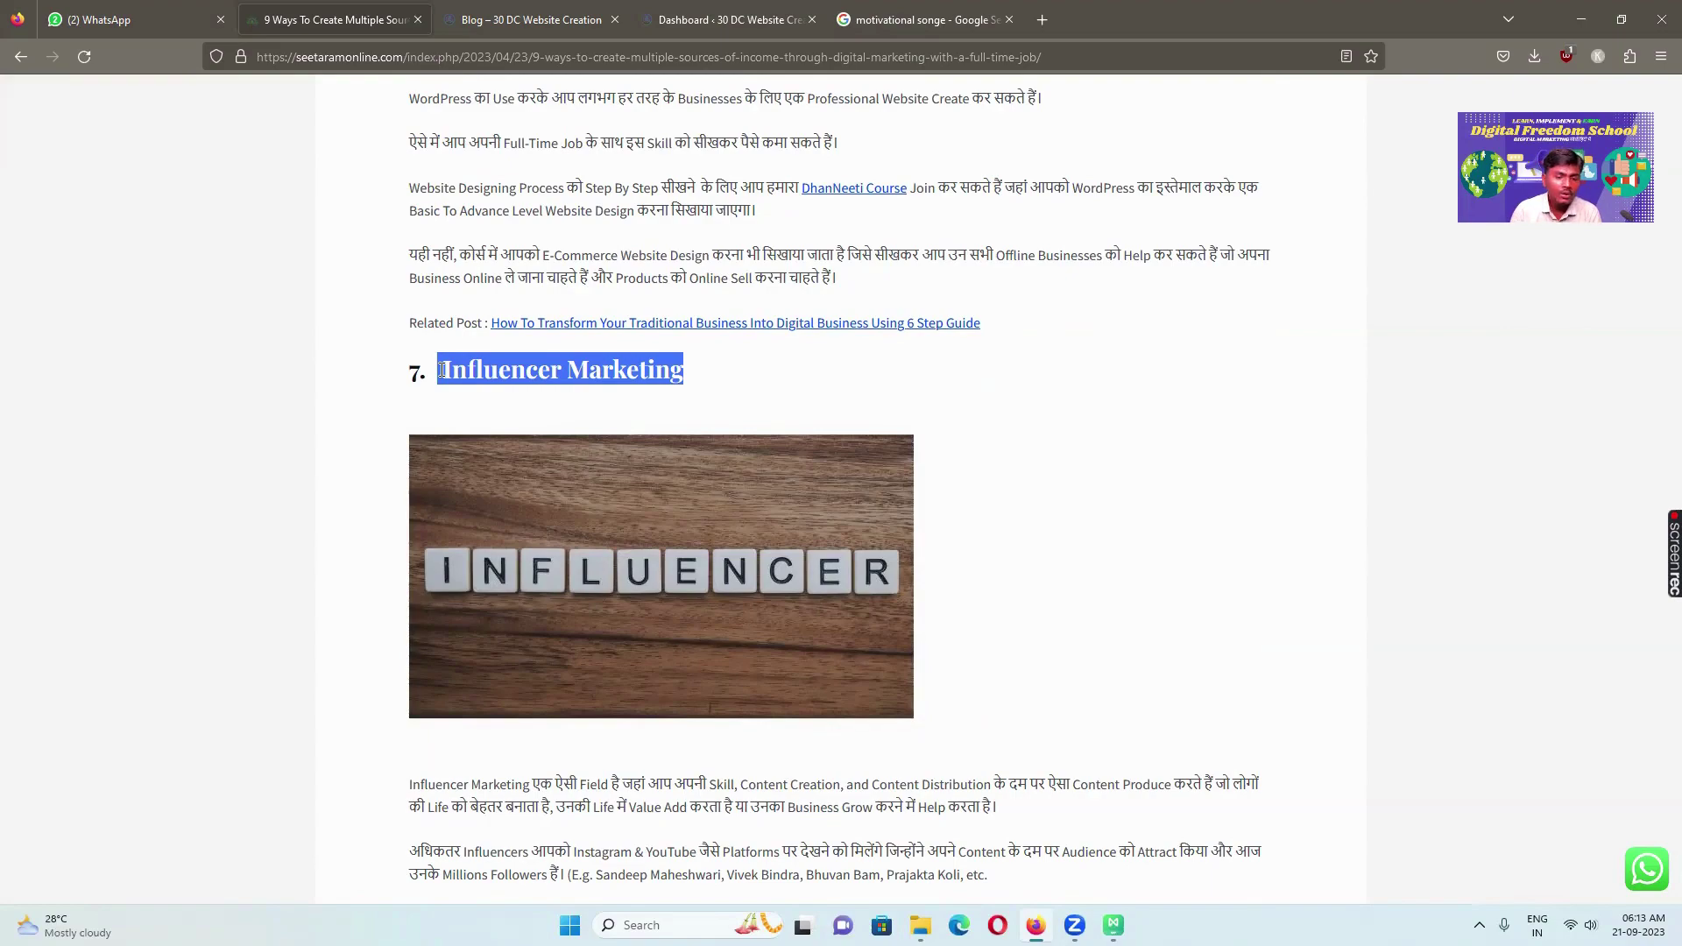
{"action": "scroll", "coordinate": [443, 370], "scroll_direction": "down", "scroll_amount": 10}
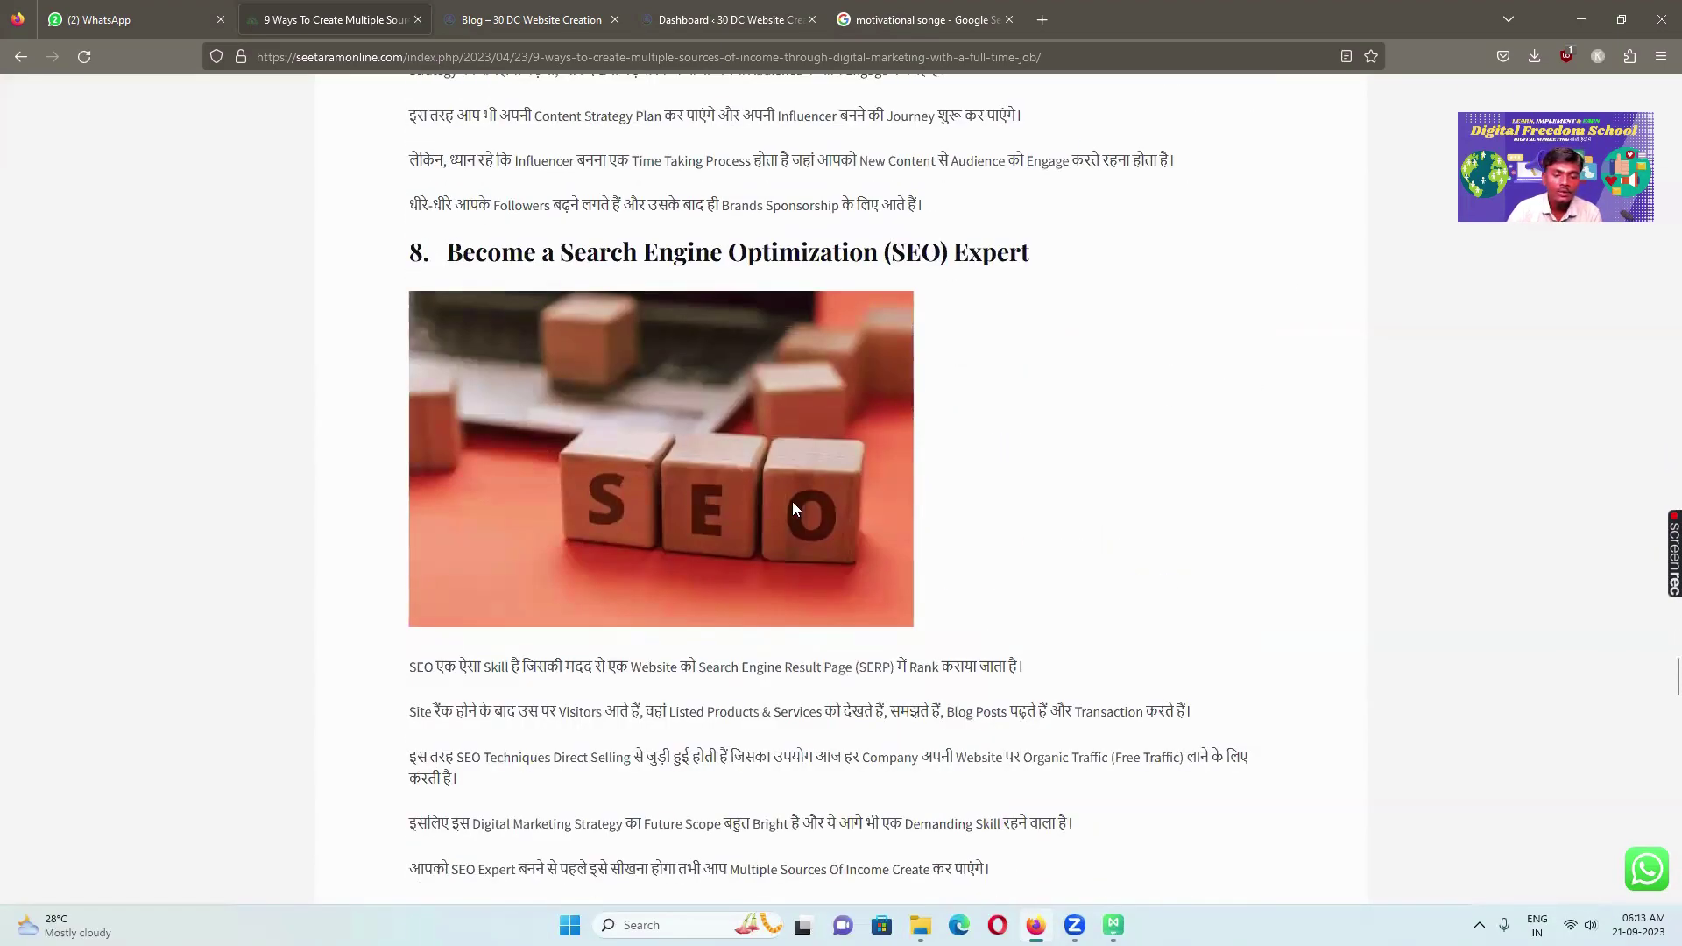
{"action": "scroll", "coordinate": [776, 551], "scroll_direction": "down", "scroll_amount": 10}
{"action": "scroll", "coordinate": [869, 515], "scroll_direction": "up", "scroll_amount": 5}
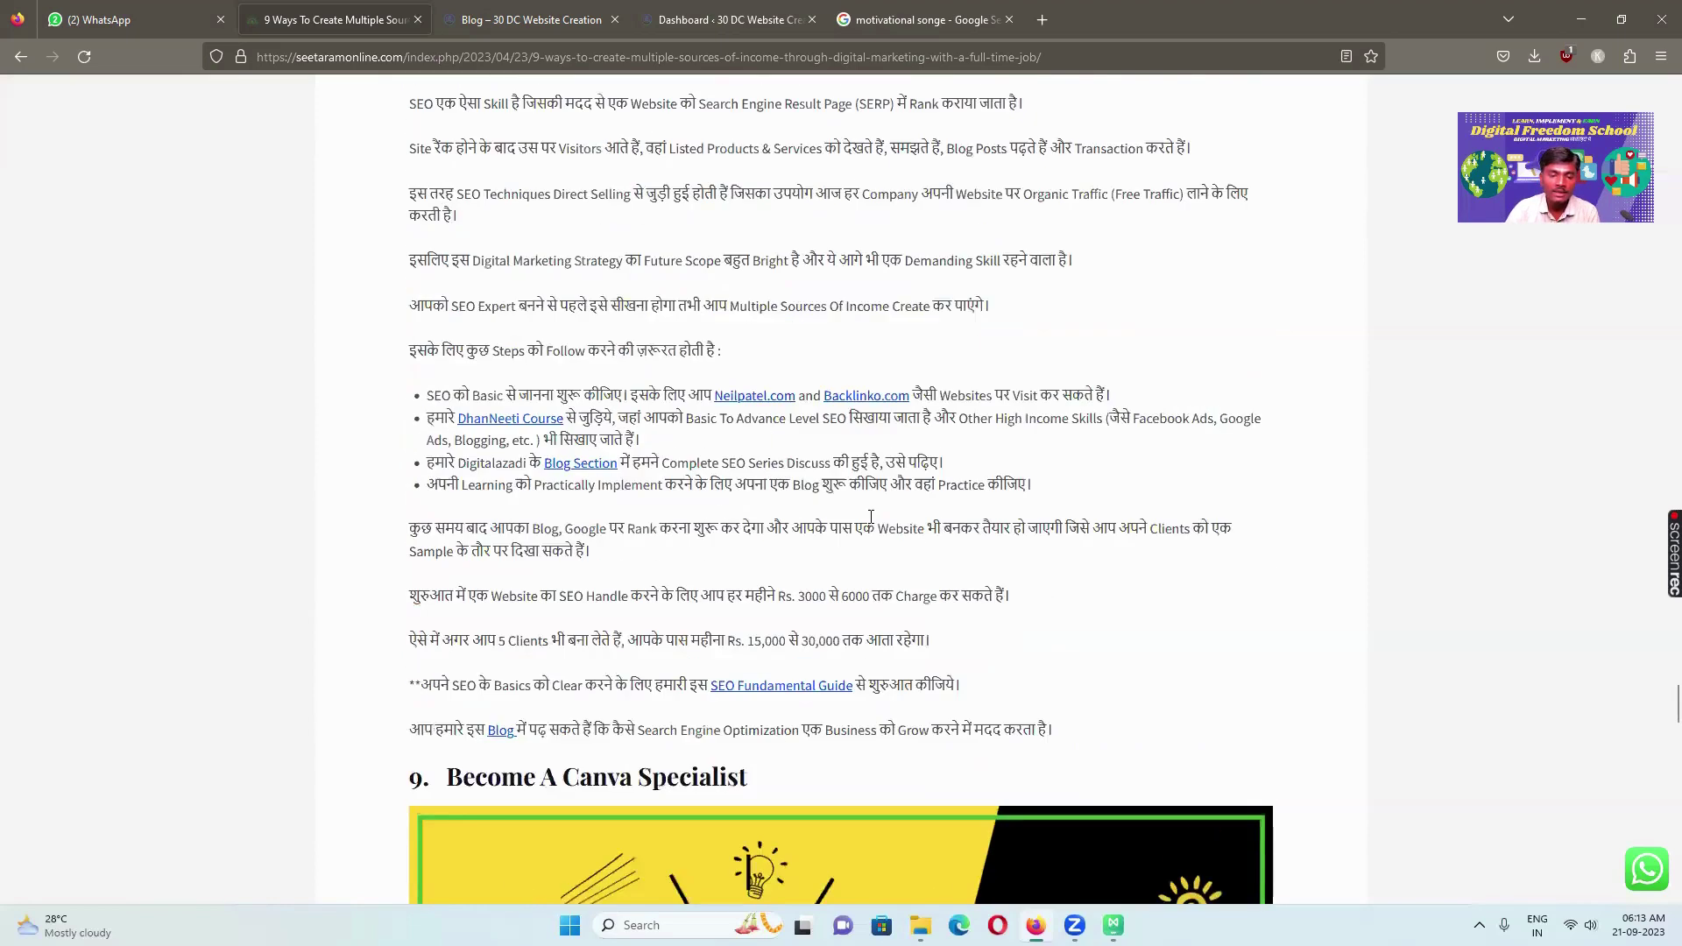
{"action": "mouse_move", "coordinate": [1036, 926]}
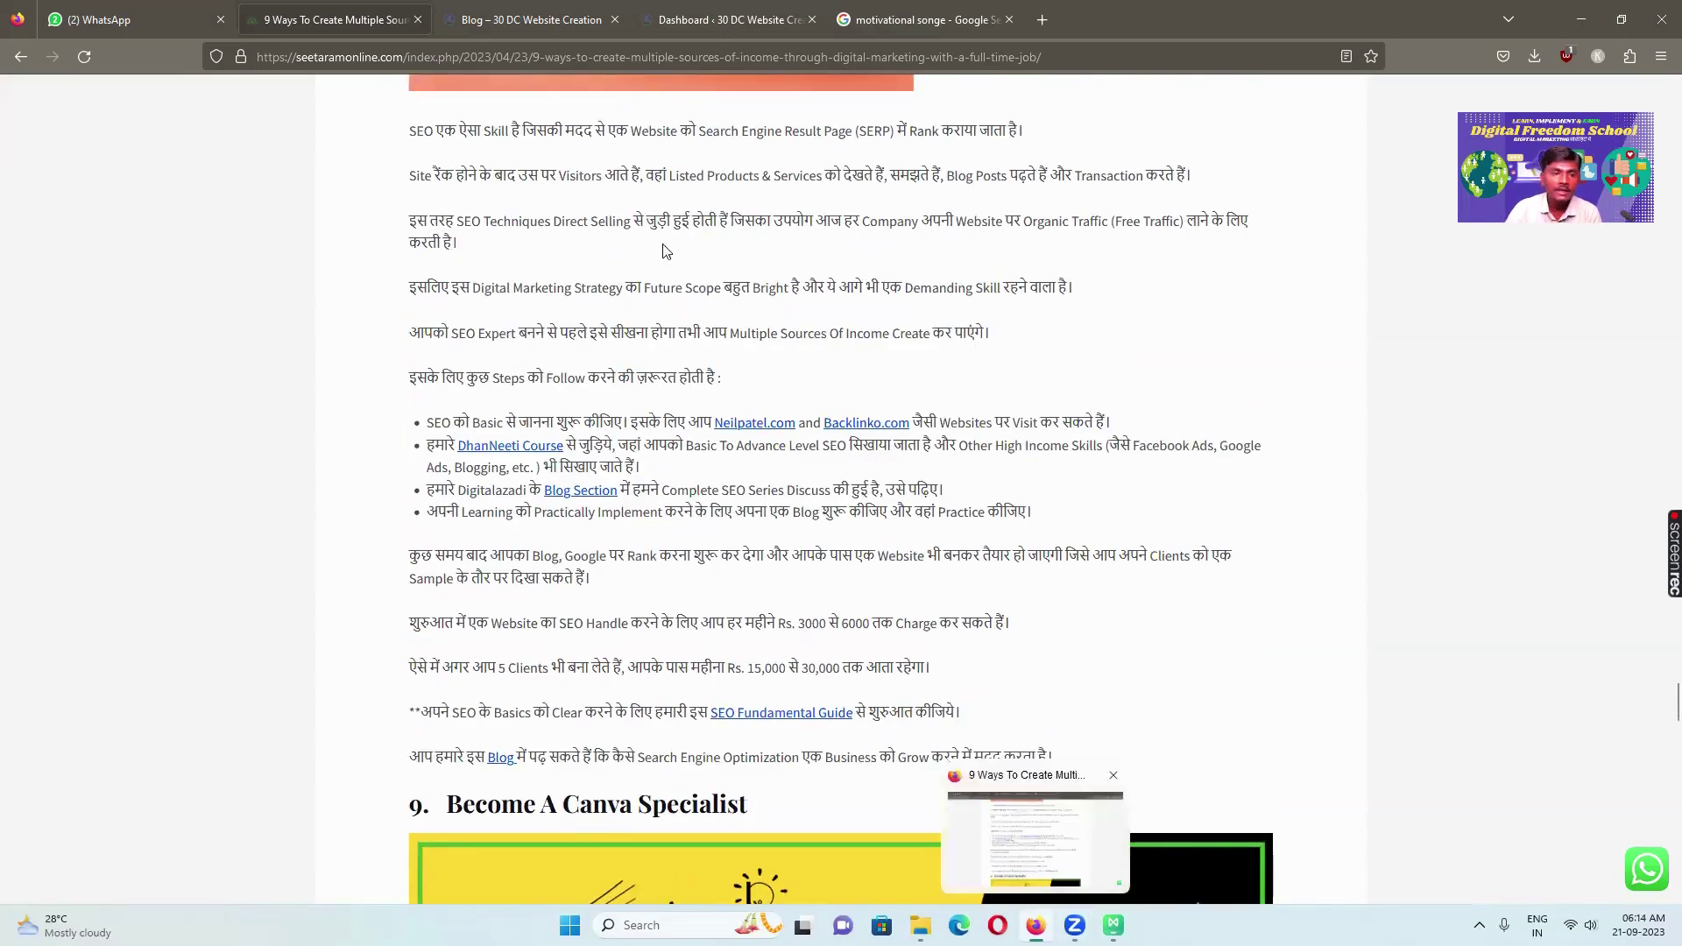
Return to the 30 DC Website Creation demo site and check its Blog page for posts
{"action": "left_click", "coordinate": [523, 19]}
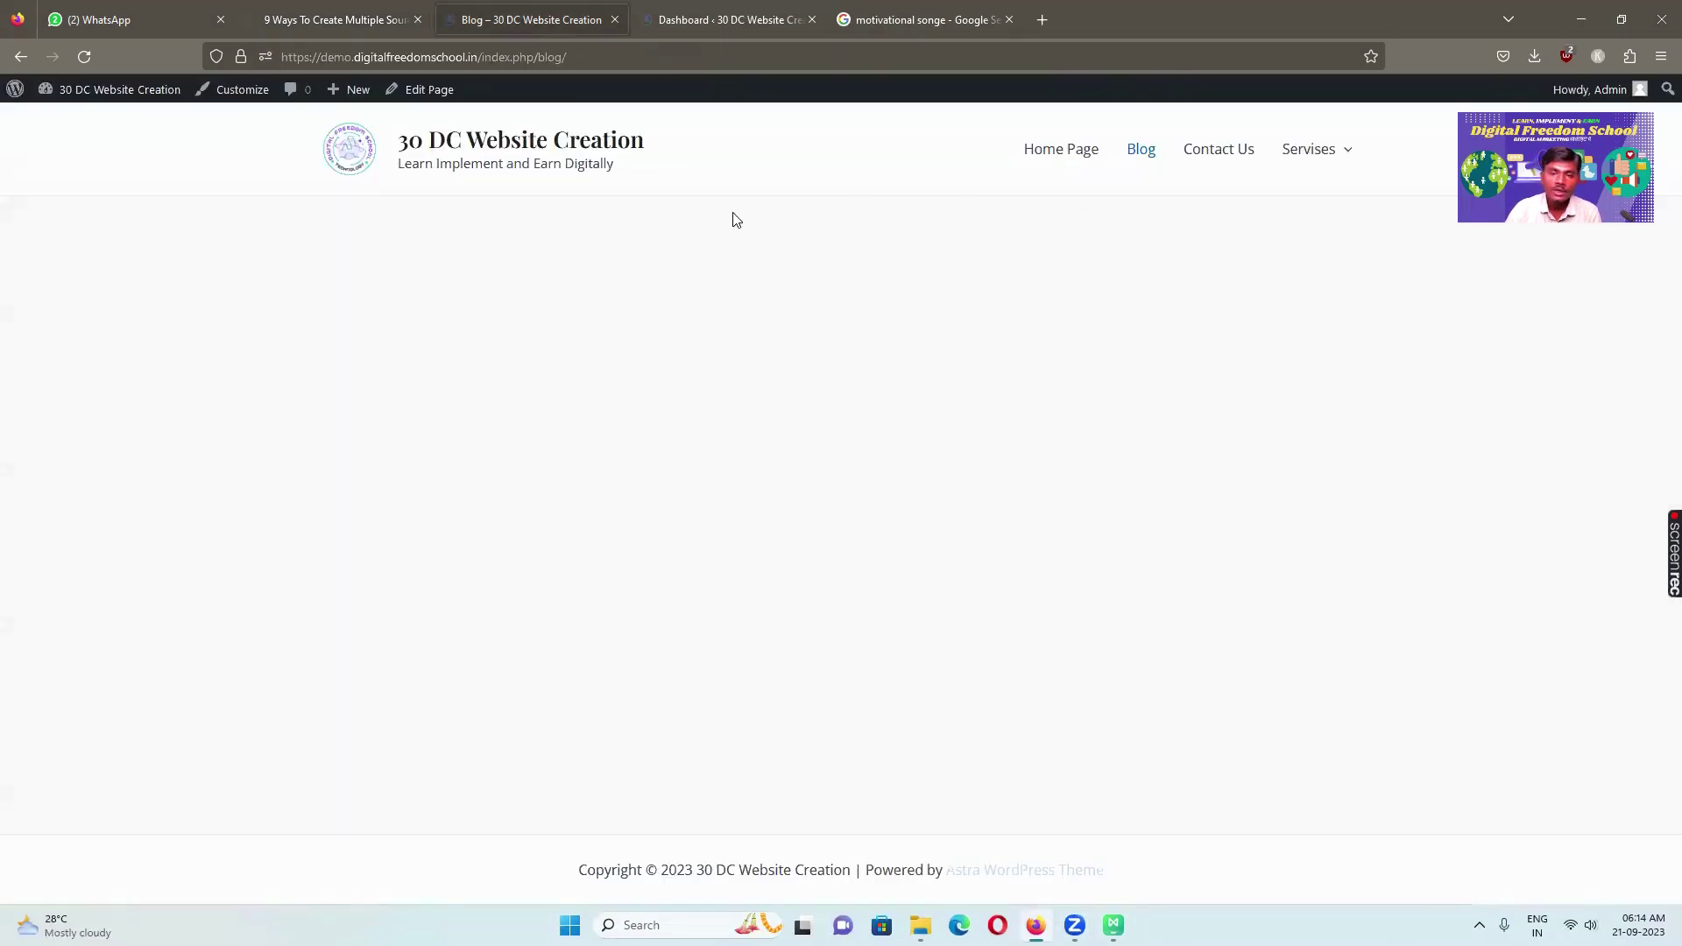
{"action": "left_click", "coordinate": [1146, 155]}
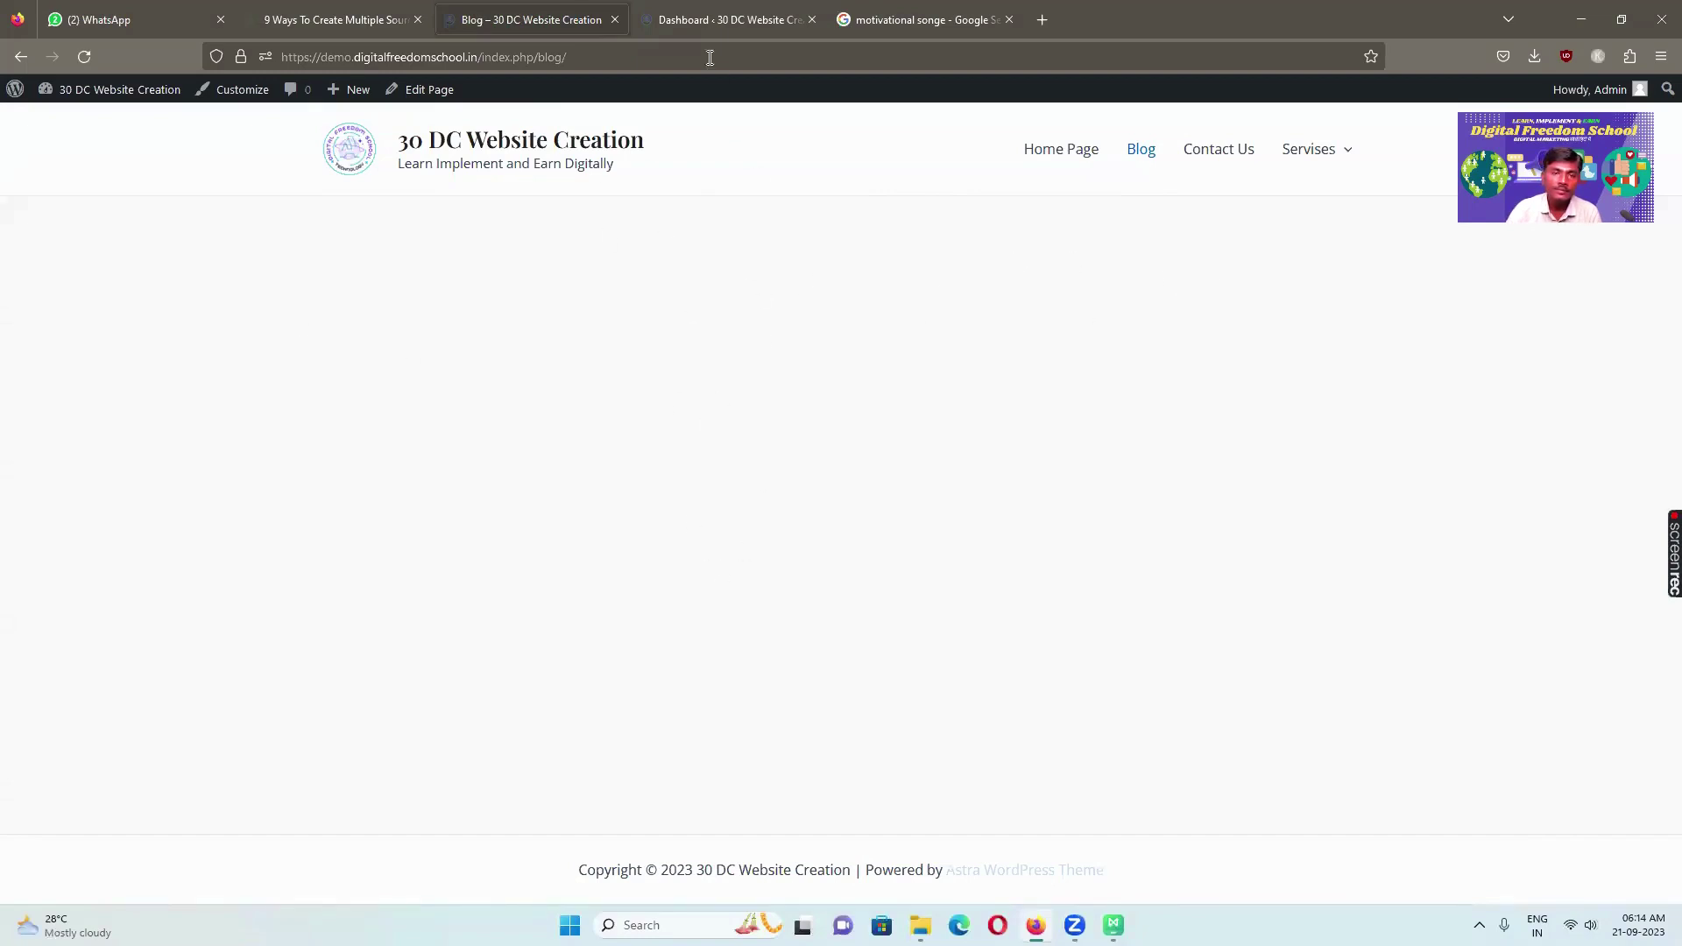
Switch to the WordPress dashboard of the demo site and start a new post from the Posts list
{"action": "left_click", "coordinate": [708, 21]}
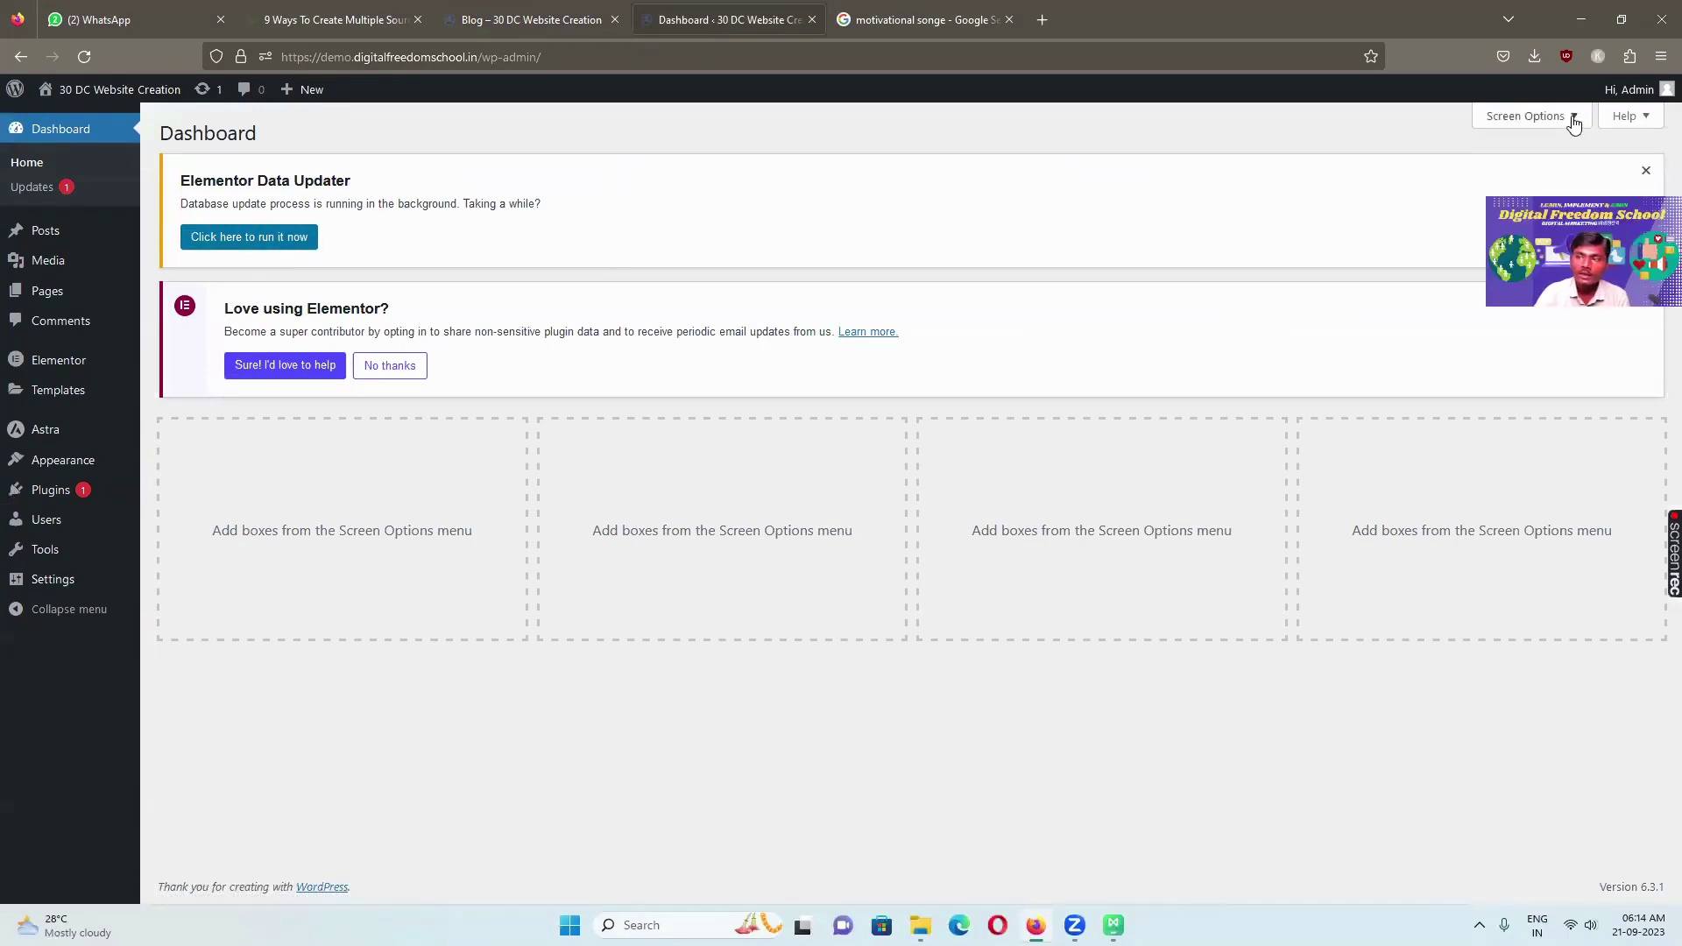
{"action": "left_click", "coordinate": [1556, 119]}
{"action": "mouse_move", "coordinate": [1628, 89]}
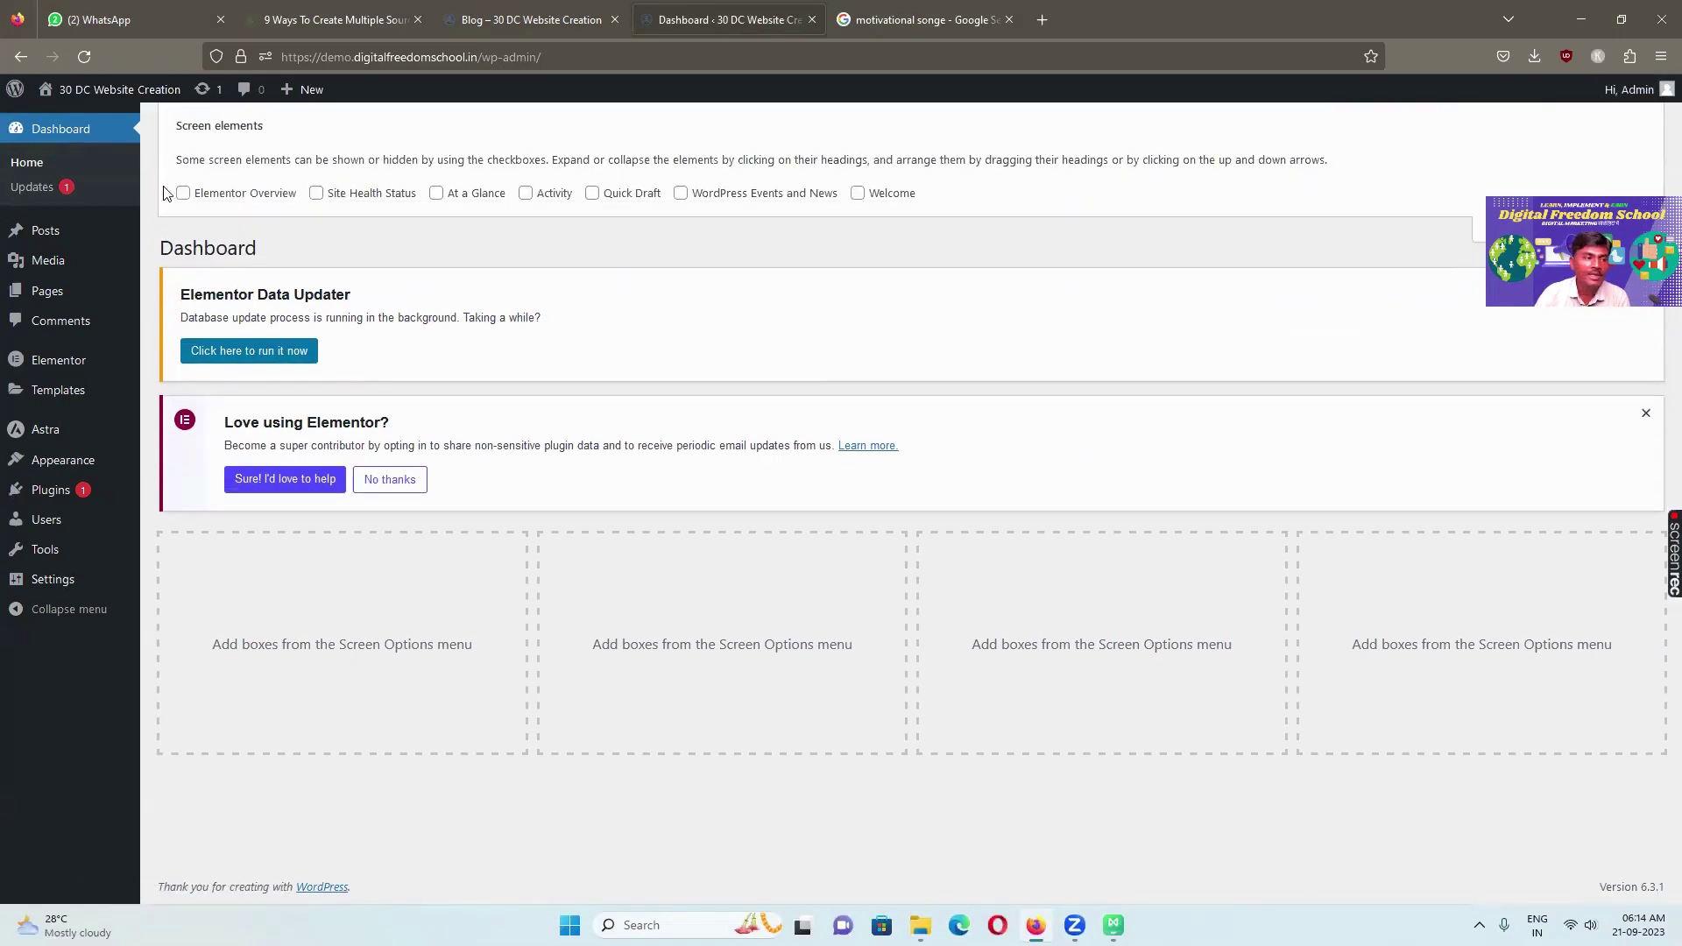
{"action": "left_click", "coordinate": [40, 235]}
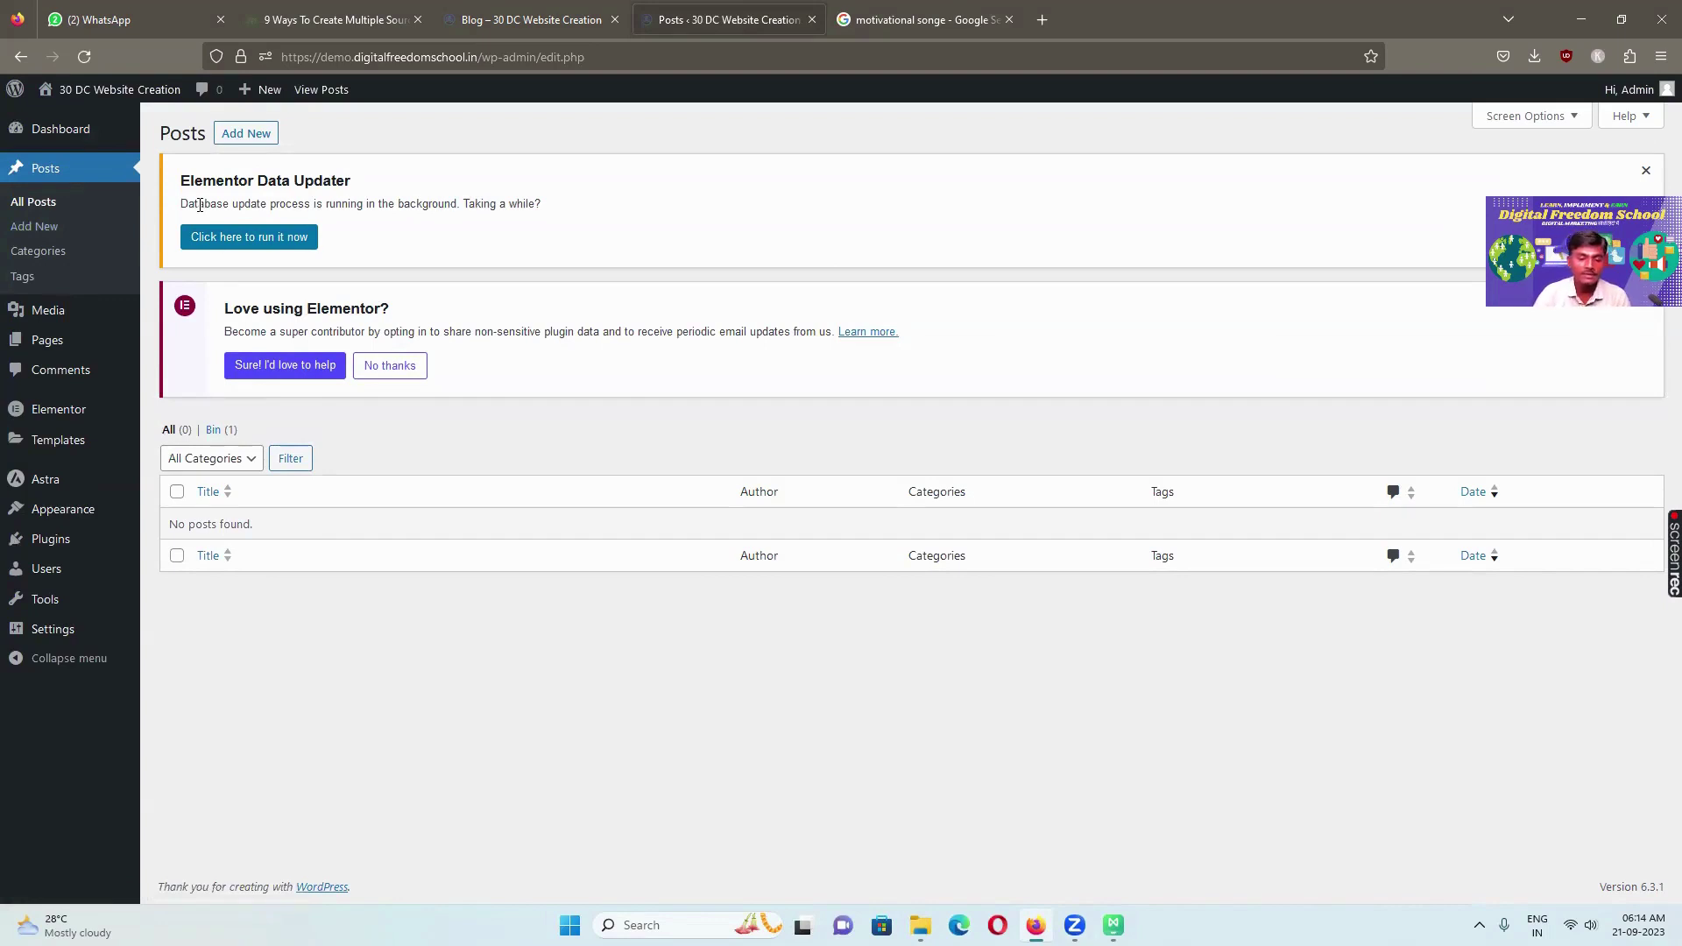
{"action": "left_click", "coordinate": [255, 137]}
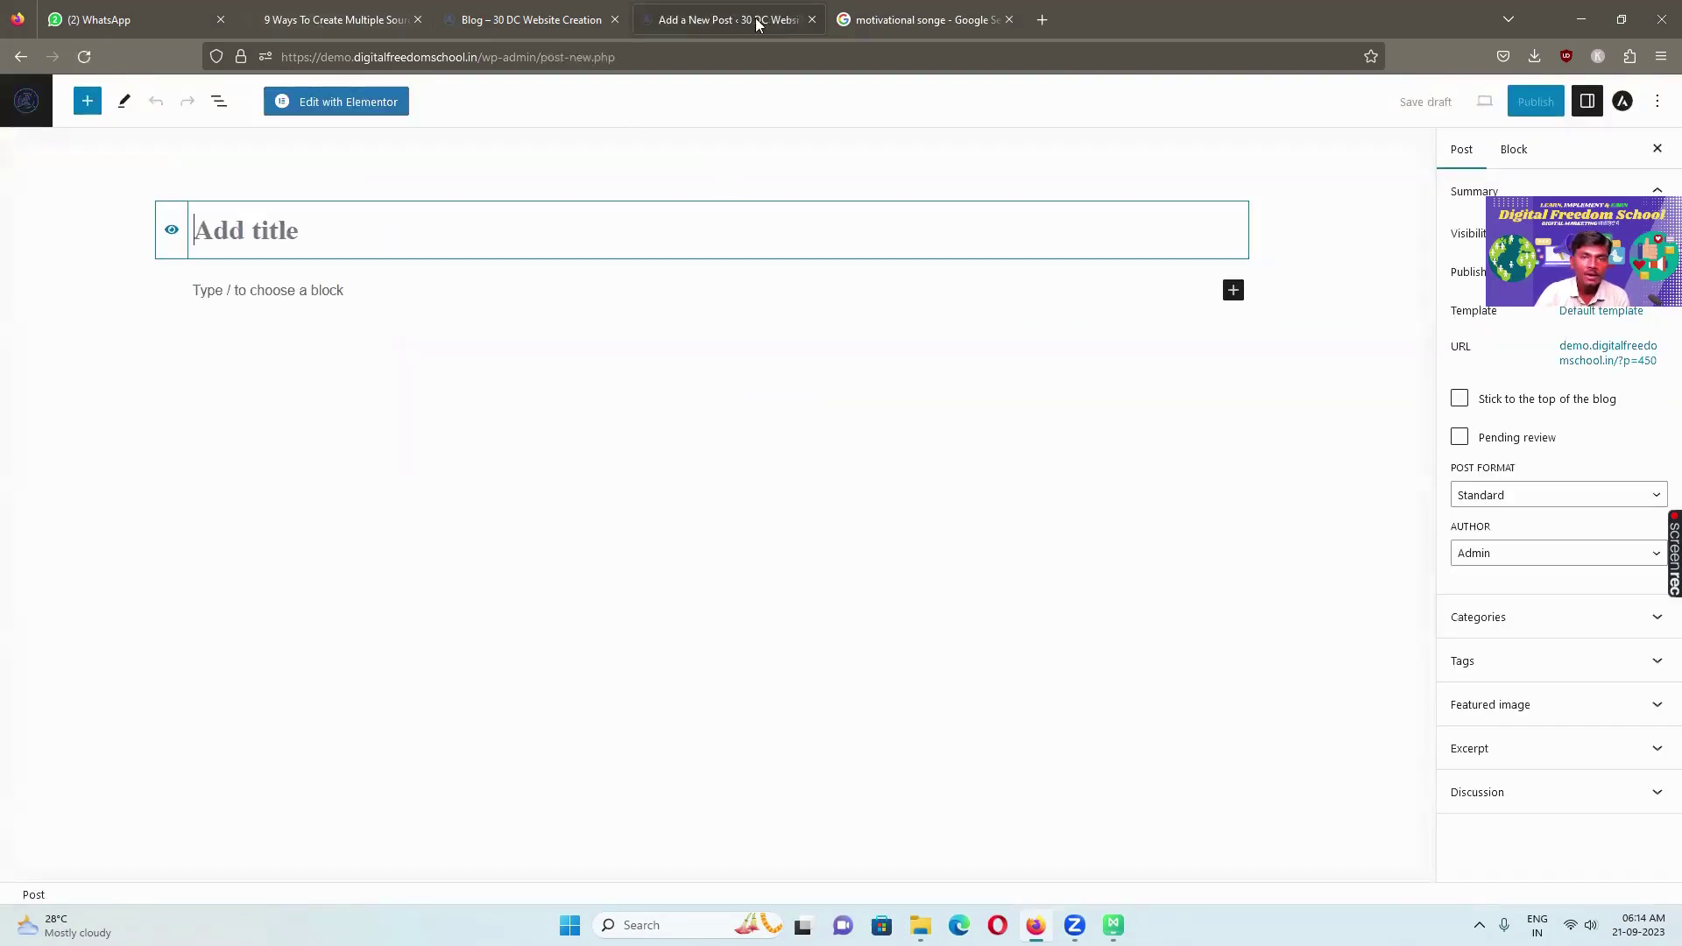
Open the "9 Ways To Create Multiple Sources Of Income" Word document from the MSI Blog folder and enable editing
{"action": "left_click", "coordinate": [892, 14]}
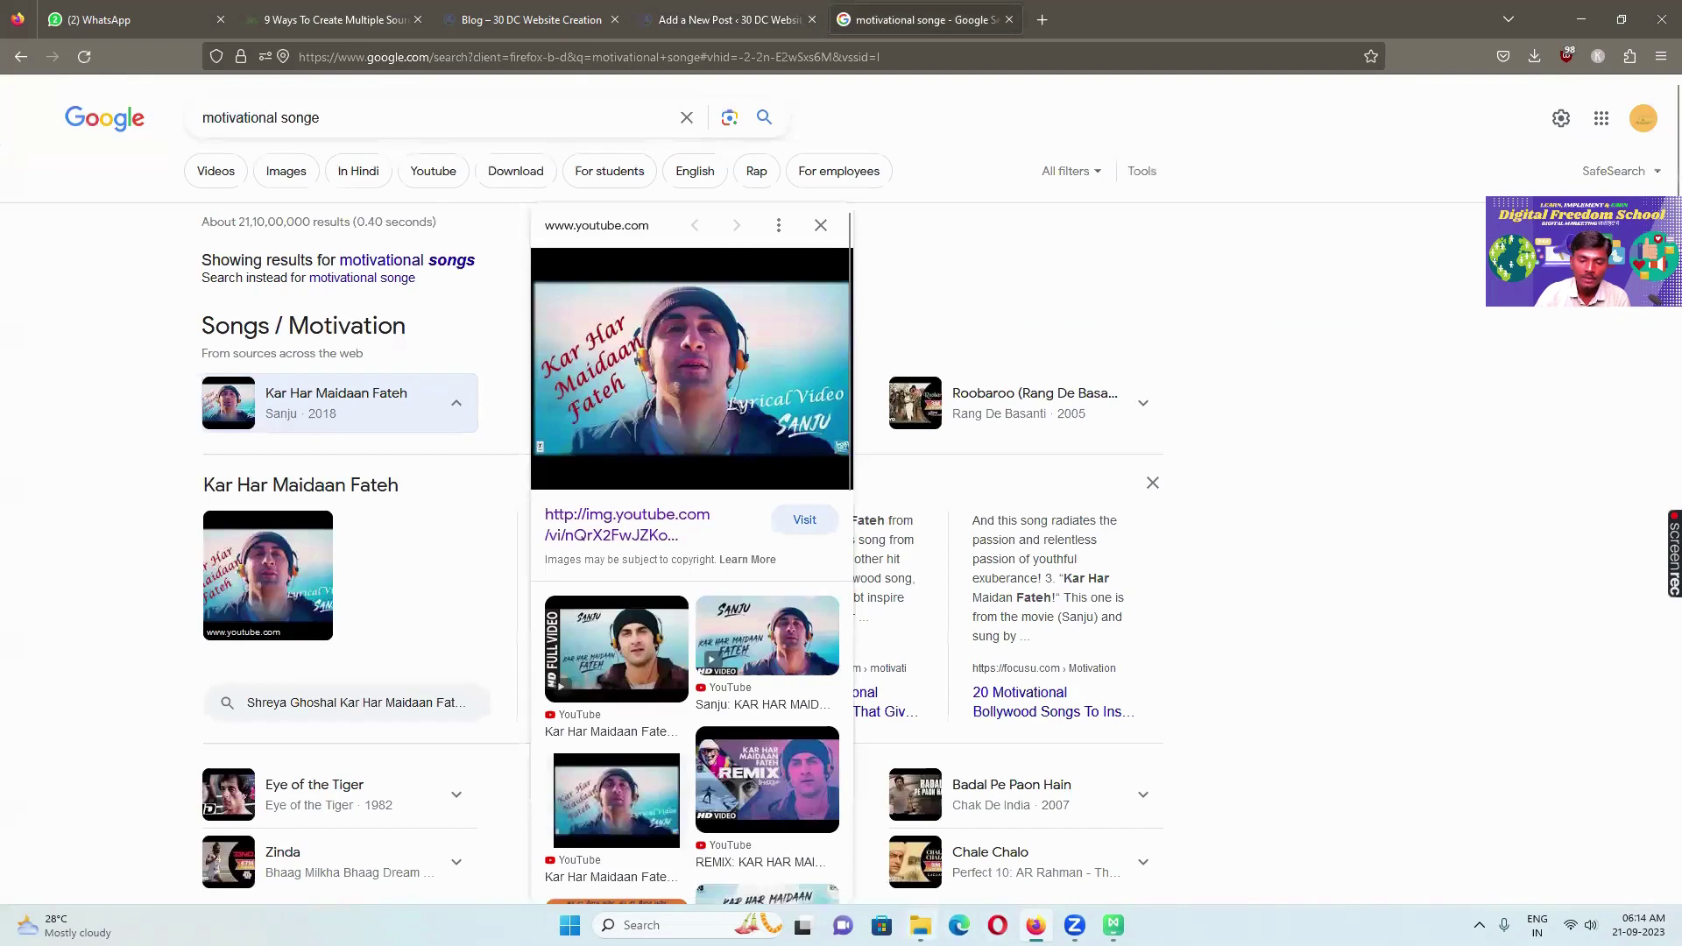
{"action": "left_click", "coordinate": [920, 925]}
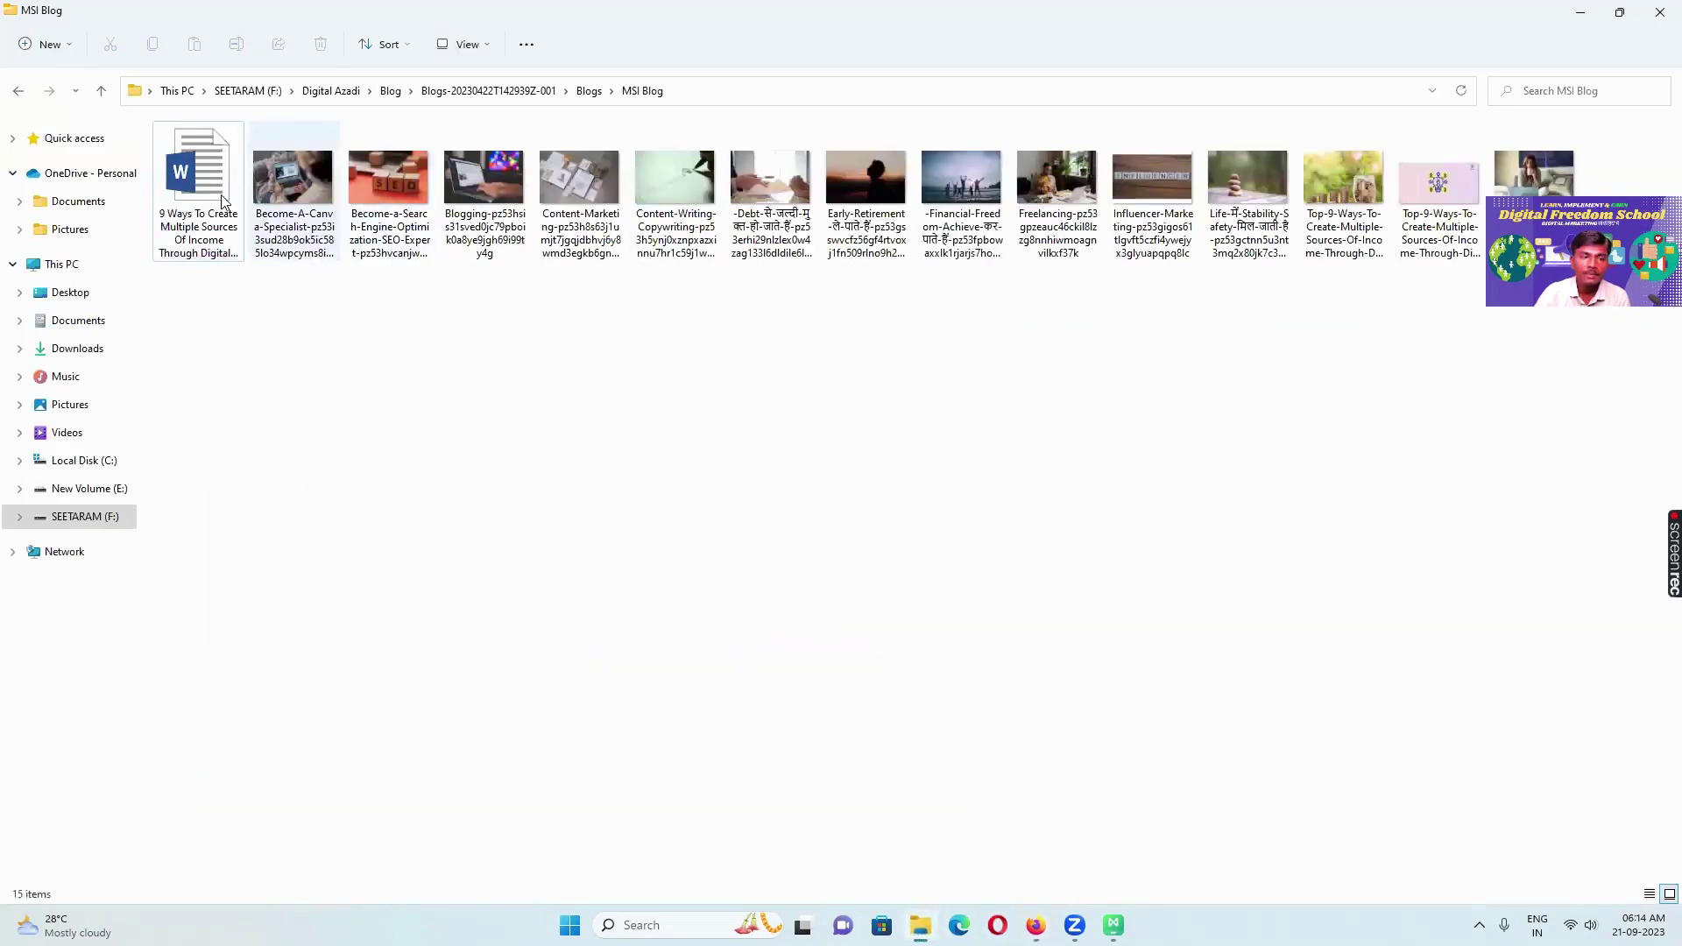
{"action": "double_click", "coordinate": [194, 198]}
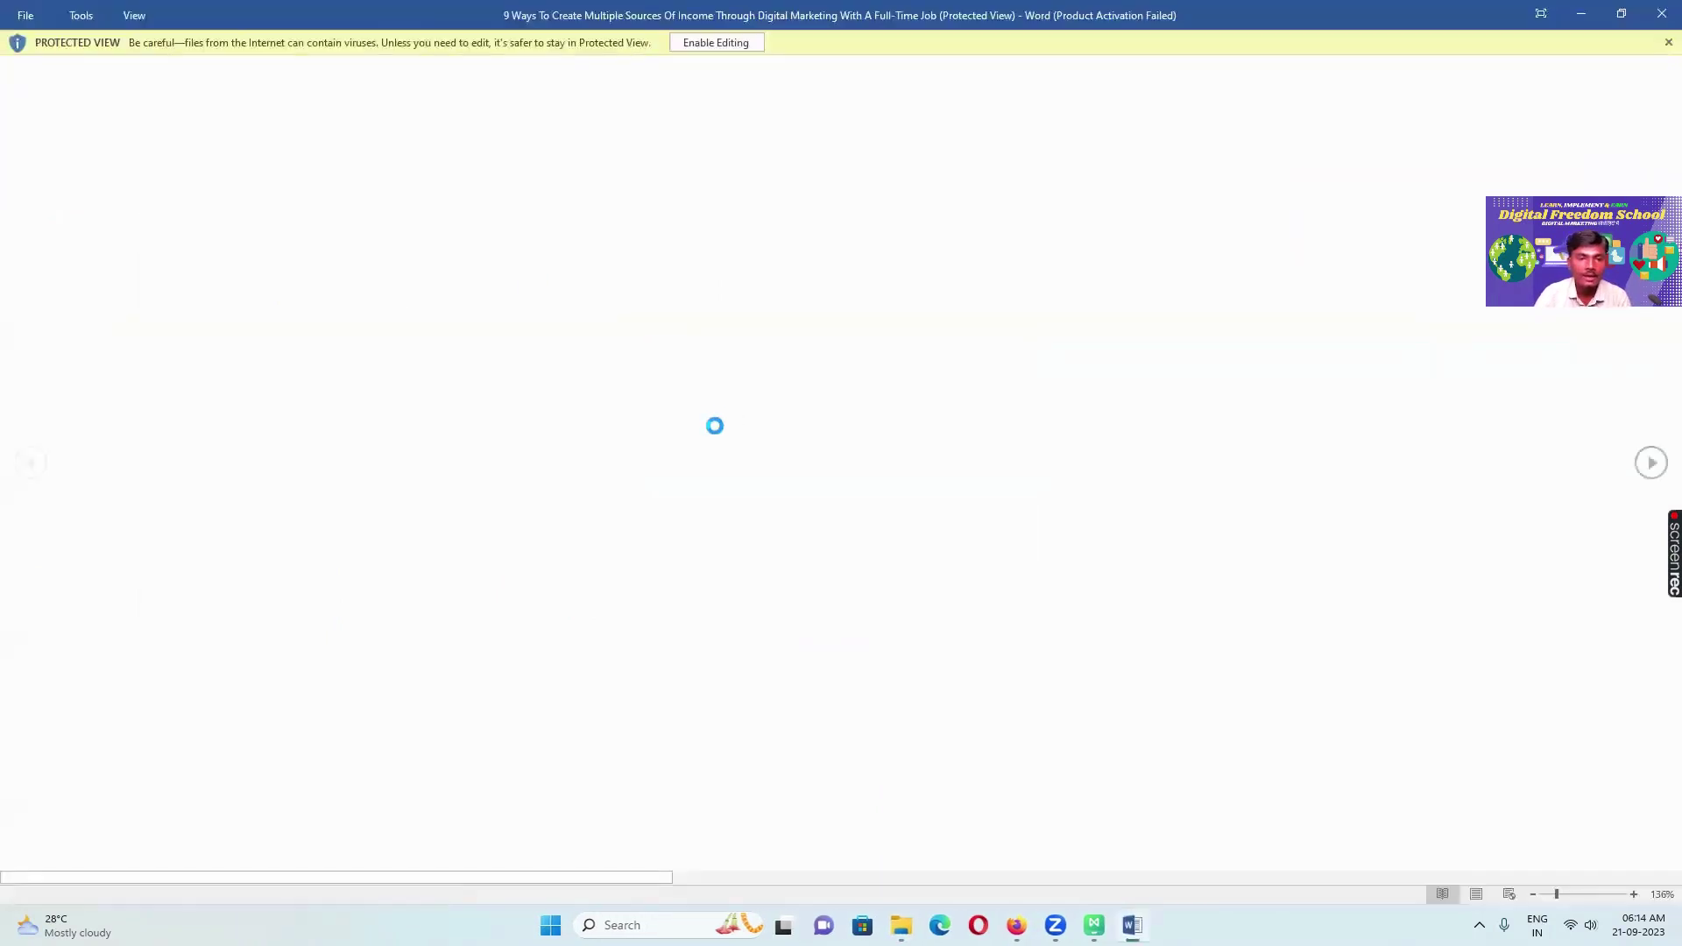
{"action": "left_click", "coordinate": [715, 43]}
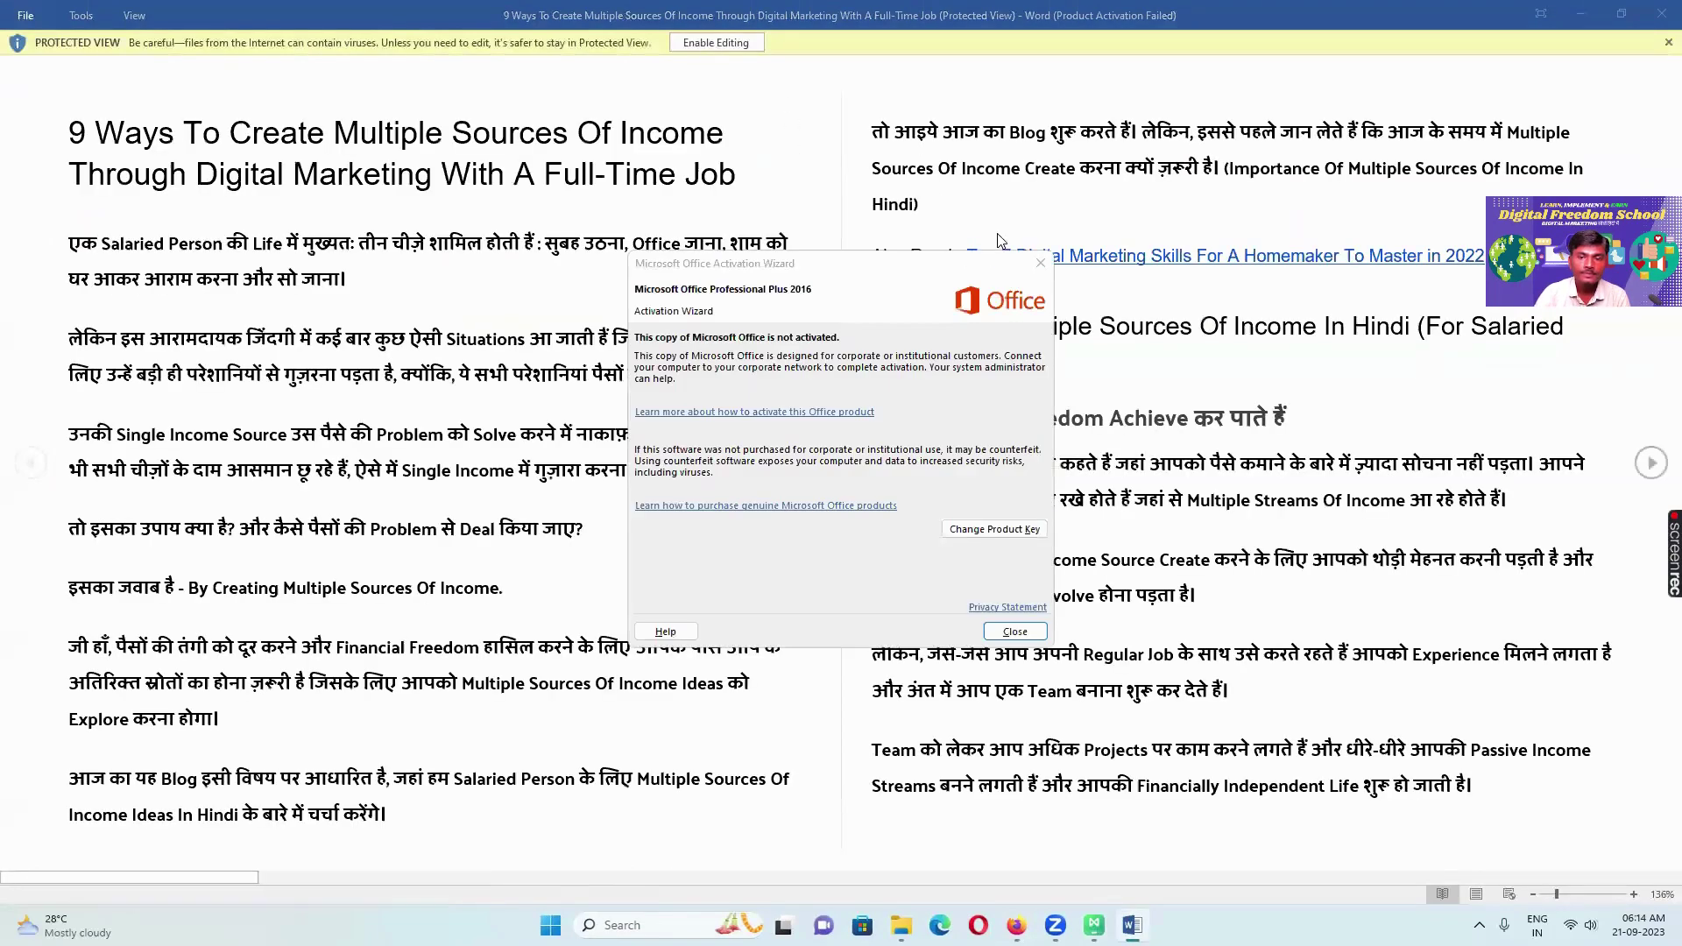
{"action": "key", "text": "Escape"}
{"action": "left_click", "coordinate": [730, 45]}
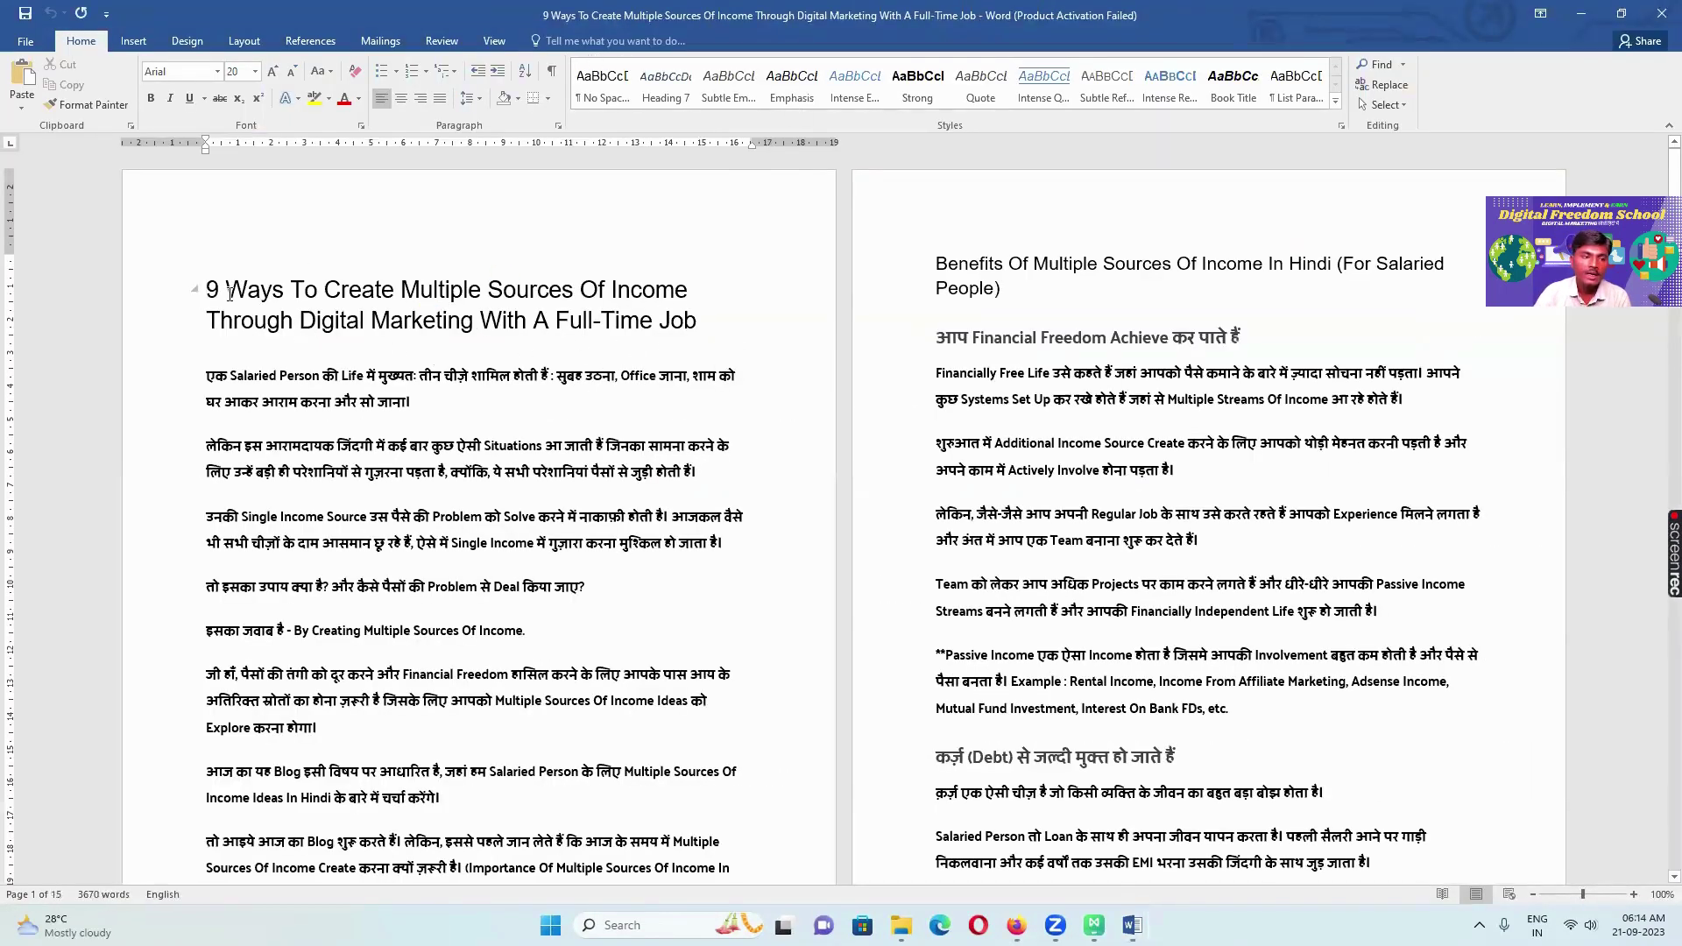
Copy the article's title heading from the Word document and switch back to the new post in Firefox
{"action": "left_click_drag", "start_coordinate": [210, 283], "coordinate": [708, 331]}
{"action": "key", "text": "ctrl+c"}
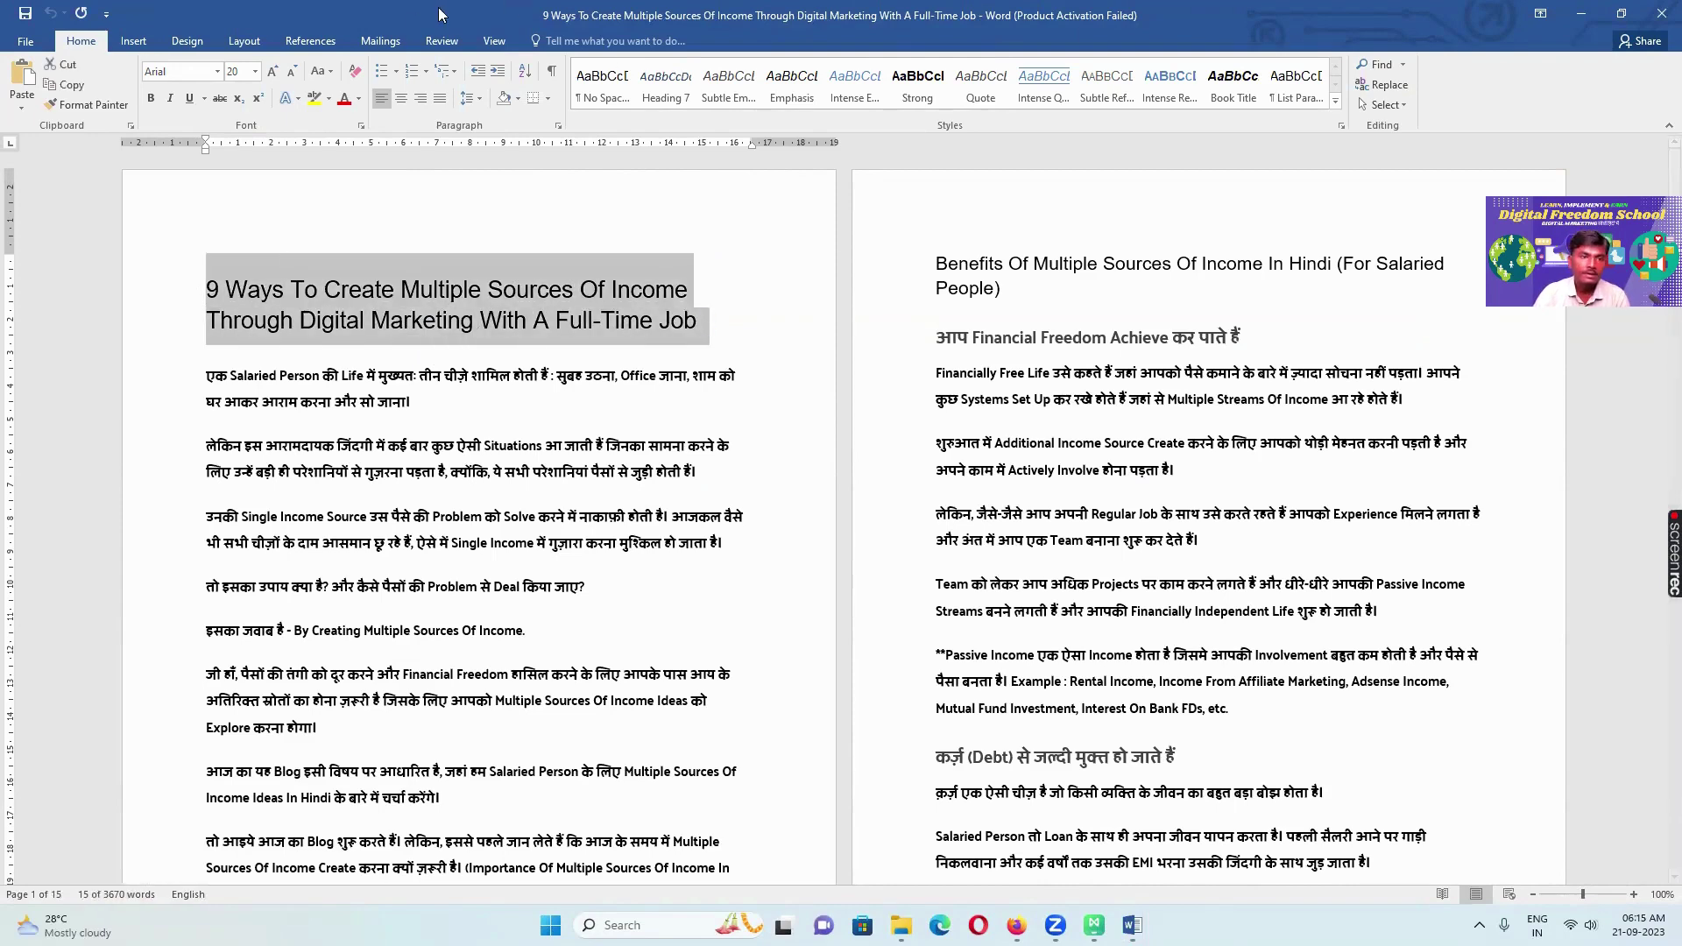
{"action": "left_click", "coordinate": [1633, 16]}
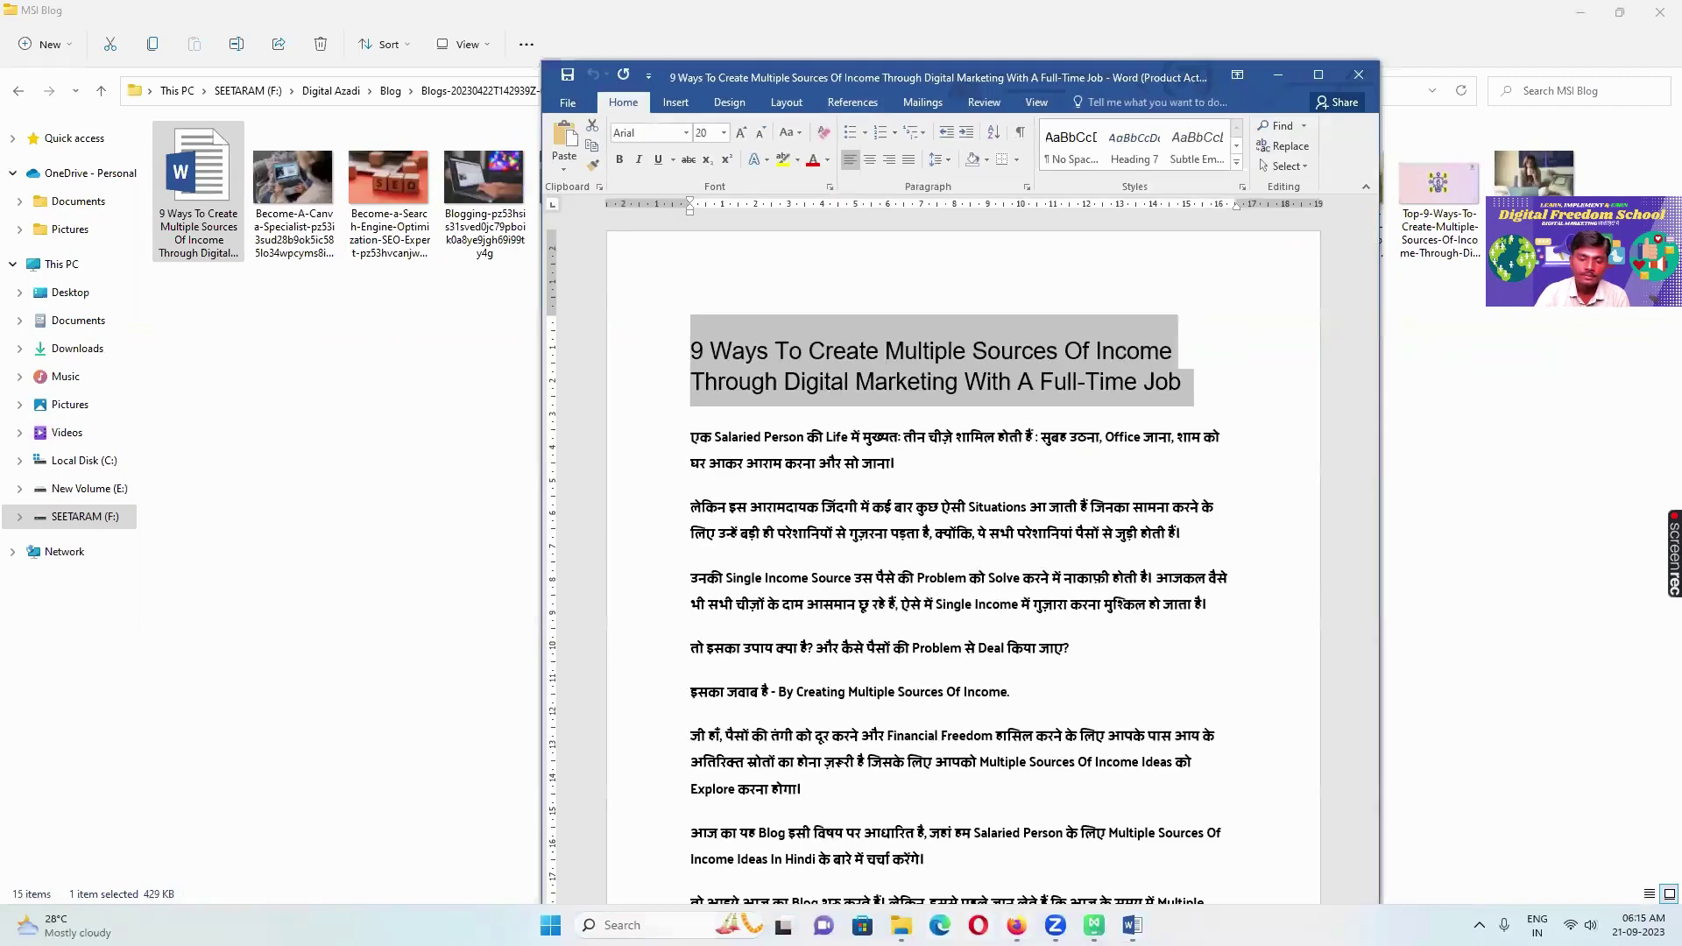
{"action": "left_click", "coordinate": [1015, 925]}
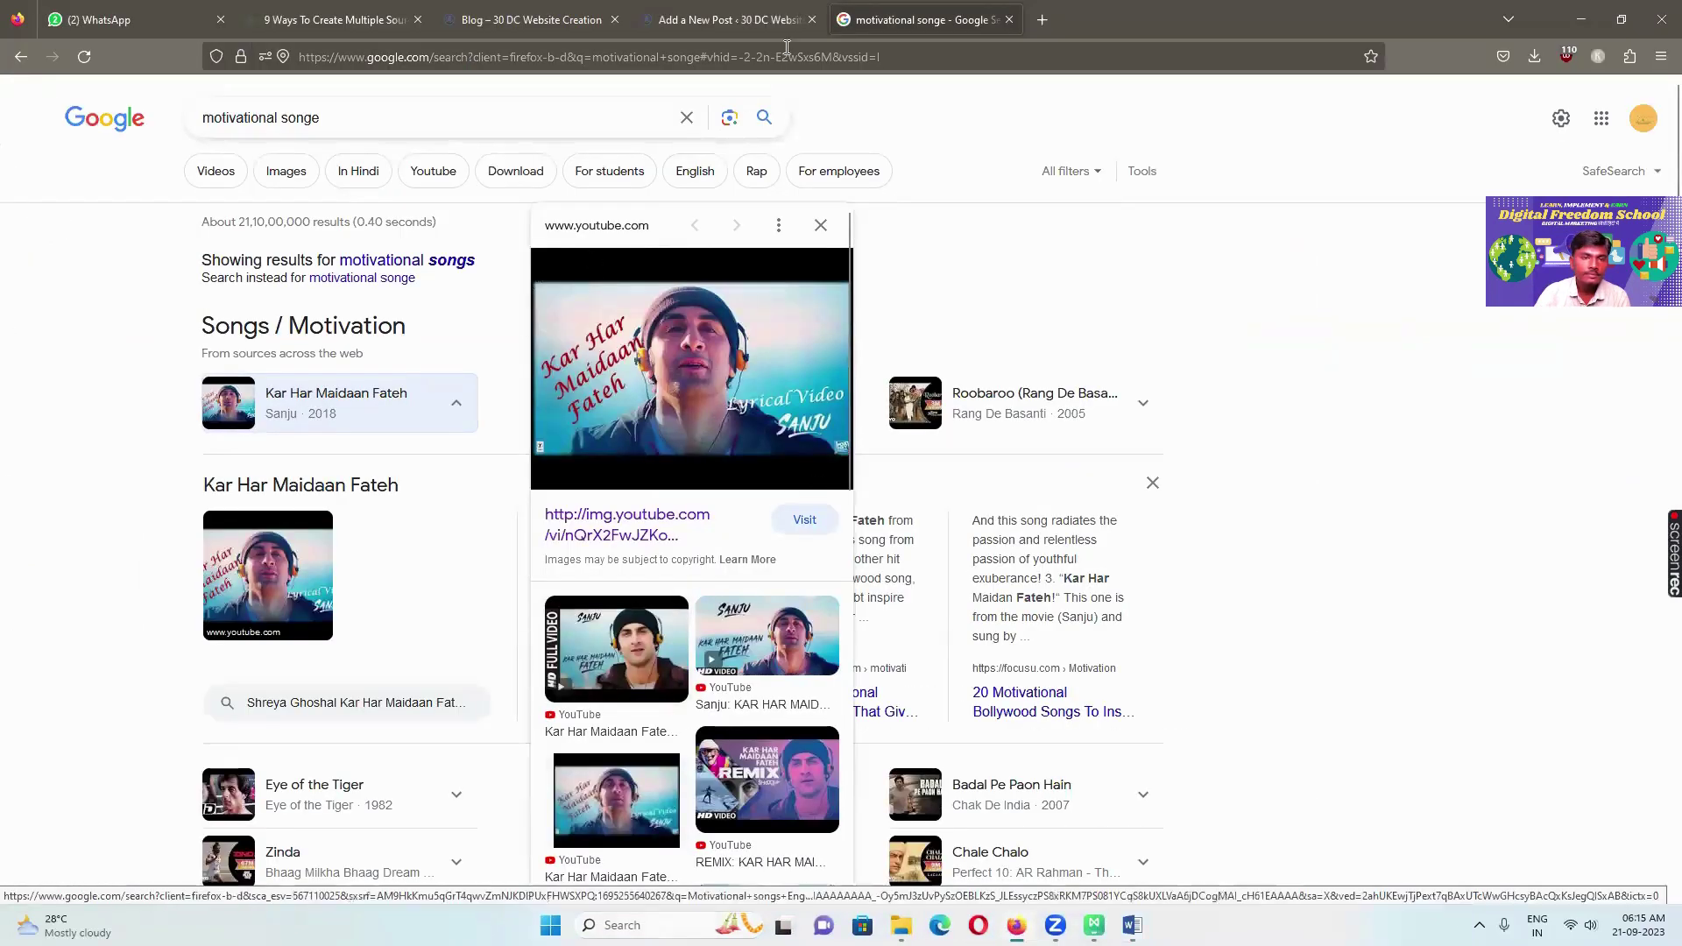
{"action": "left_click", "coordinate": [696, 20]}
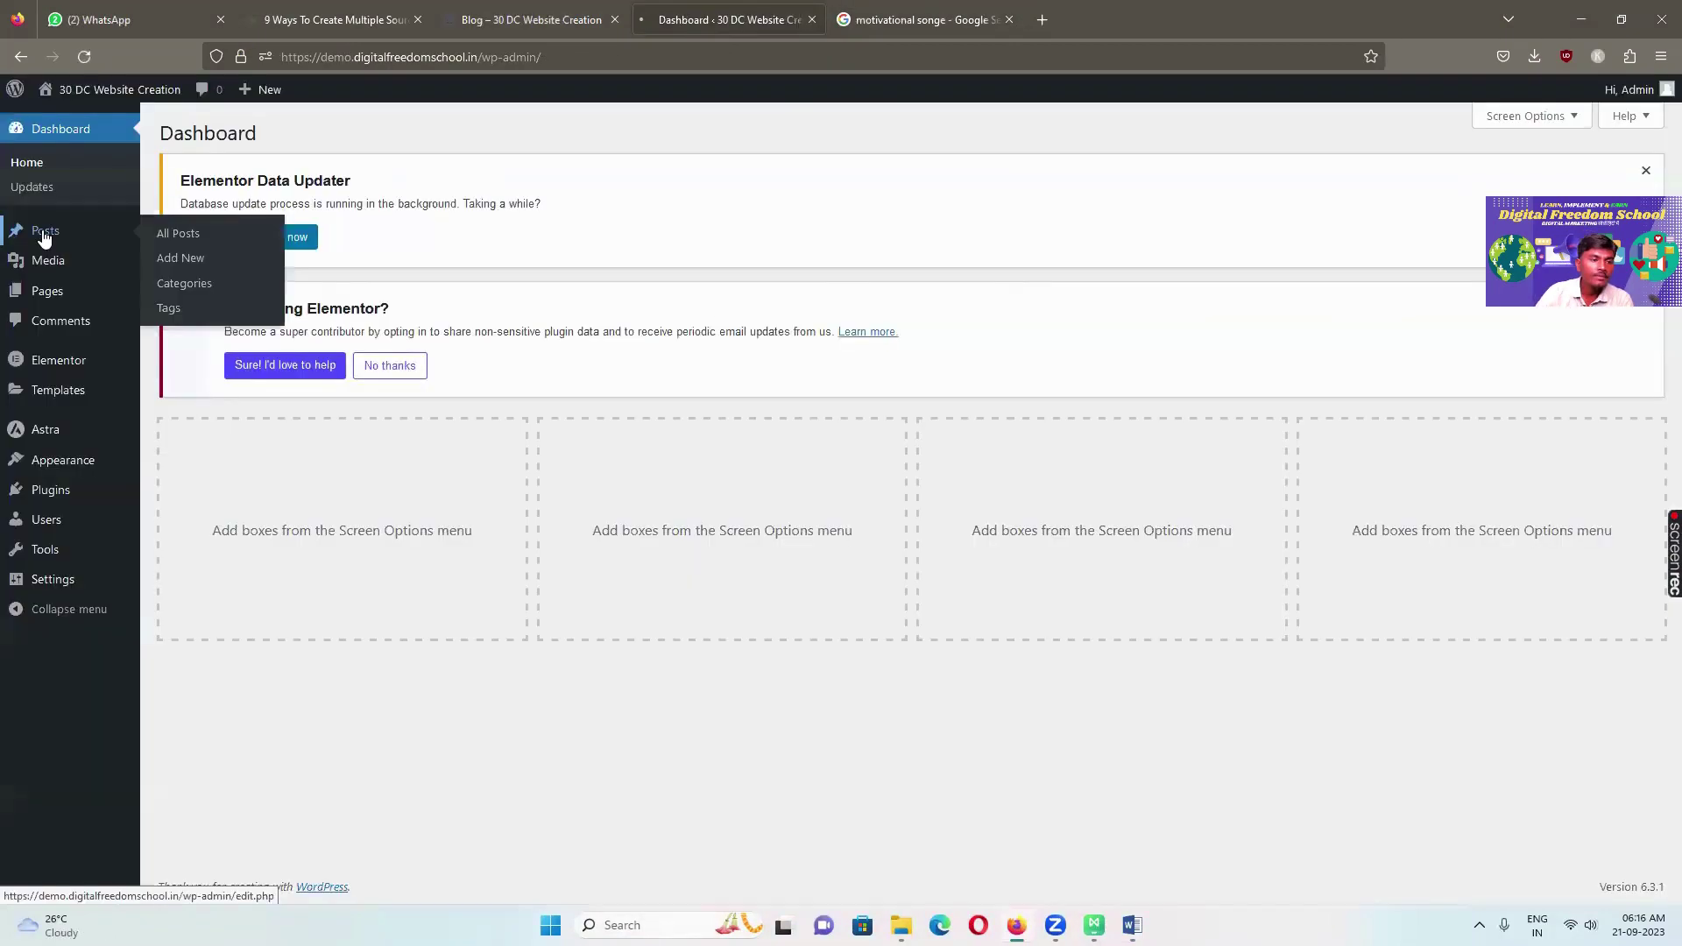
Retitle the draft post "9 Ways To Create Multiple Sources Of Income Through Digital Marketing With A Full-Time Job" using the copied heading and Quick Edit
{"action": "left_click", "coordinate": [45, 230]}
{"action": "mouse_move", "coordinate": [244, 548]}
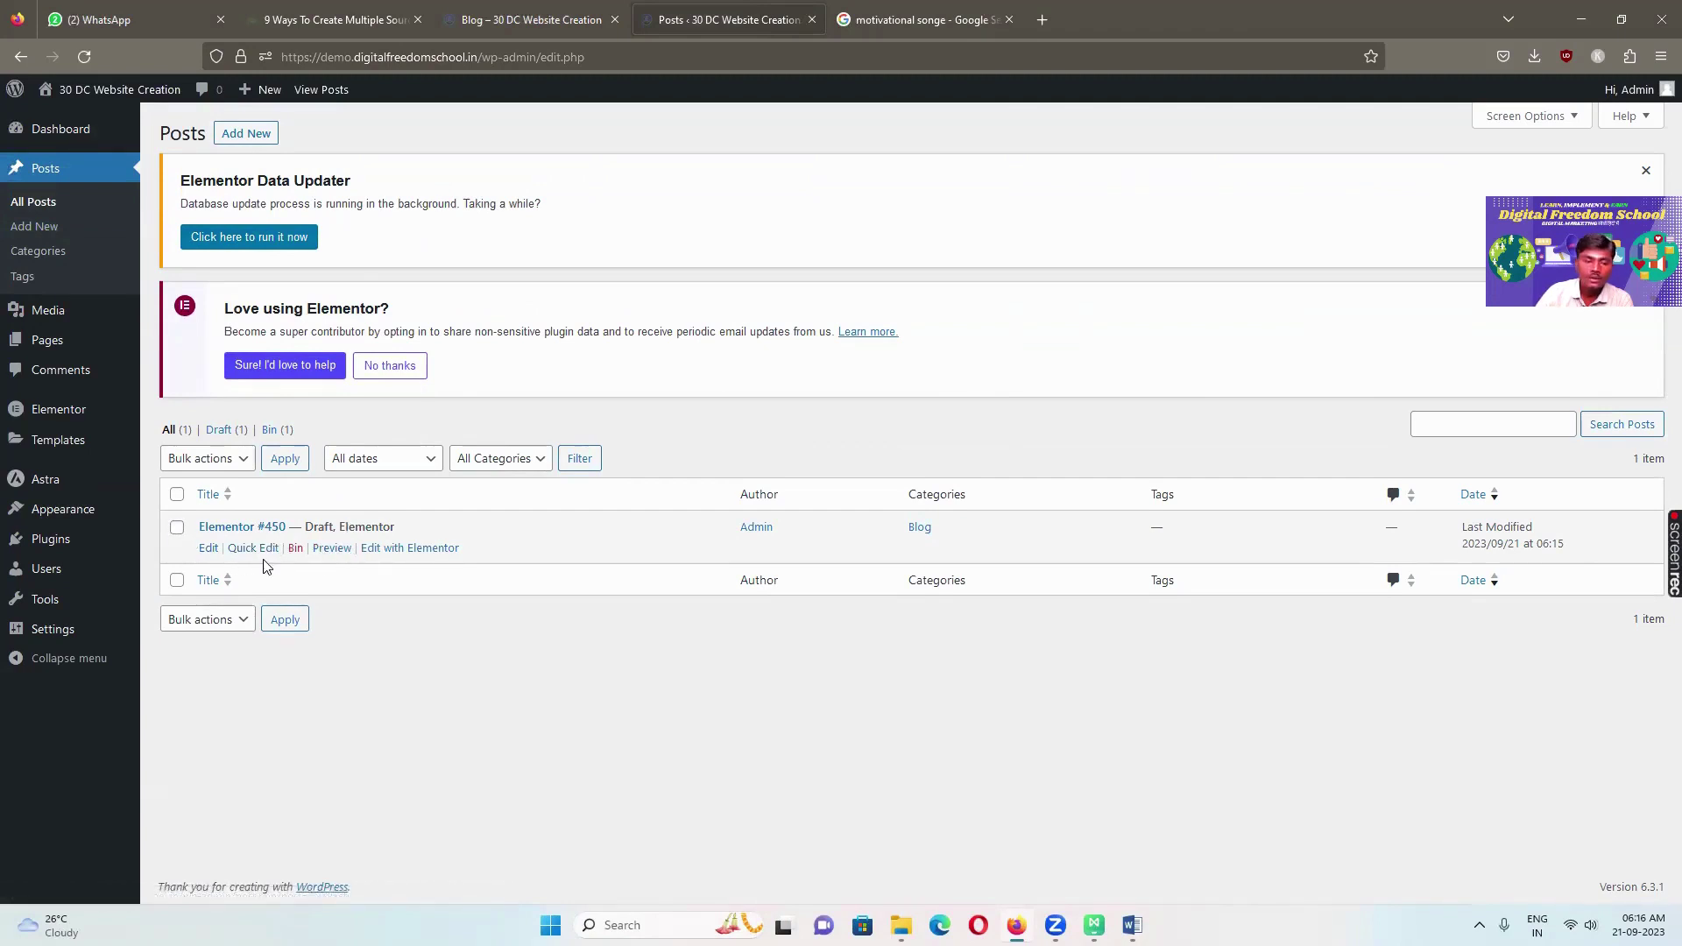
{"action": "left_click", "coordinate": [253, 548]}
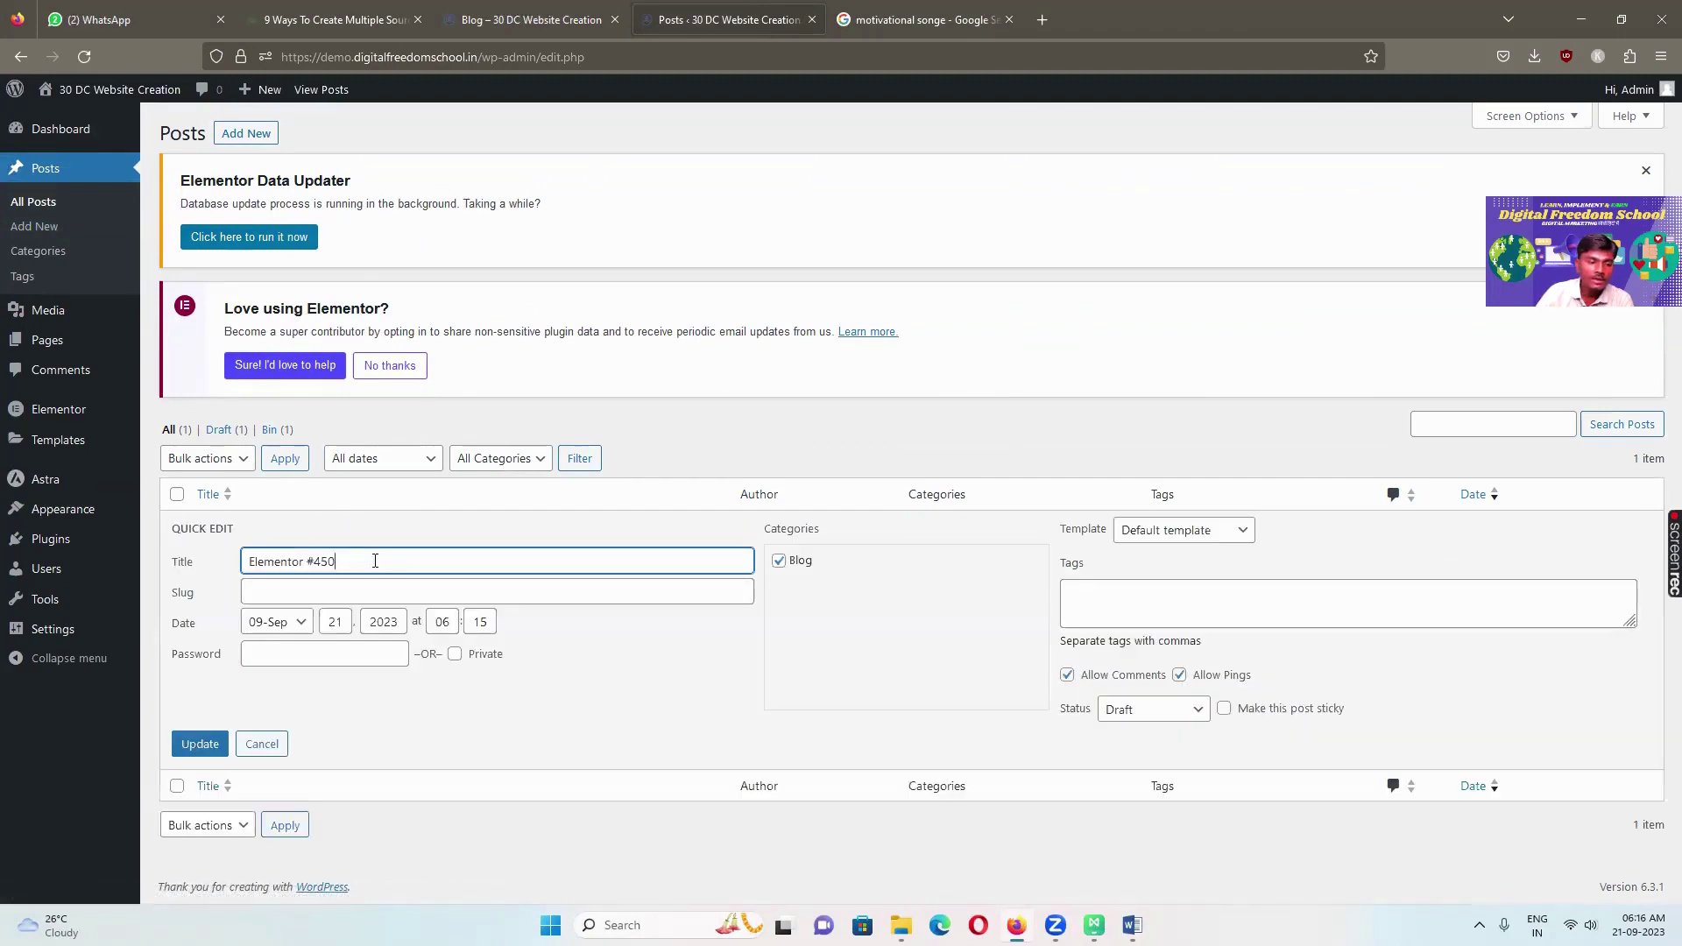
{"action": "left_click_drag", "start_coordinate": [375, 561], "coordinate": [240, 556]}
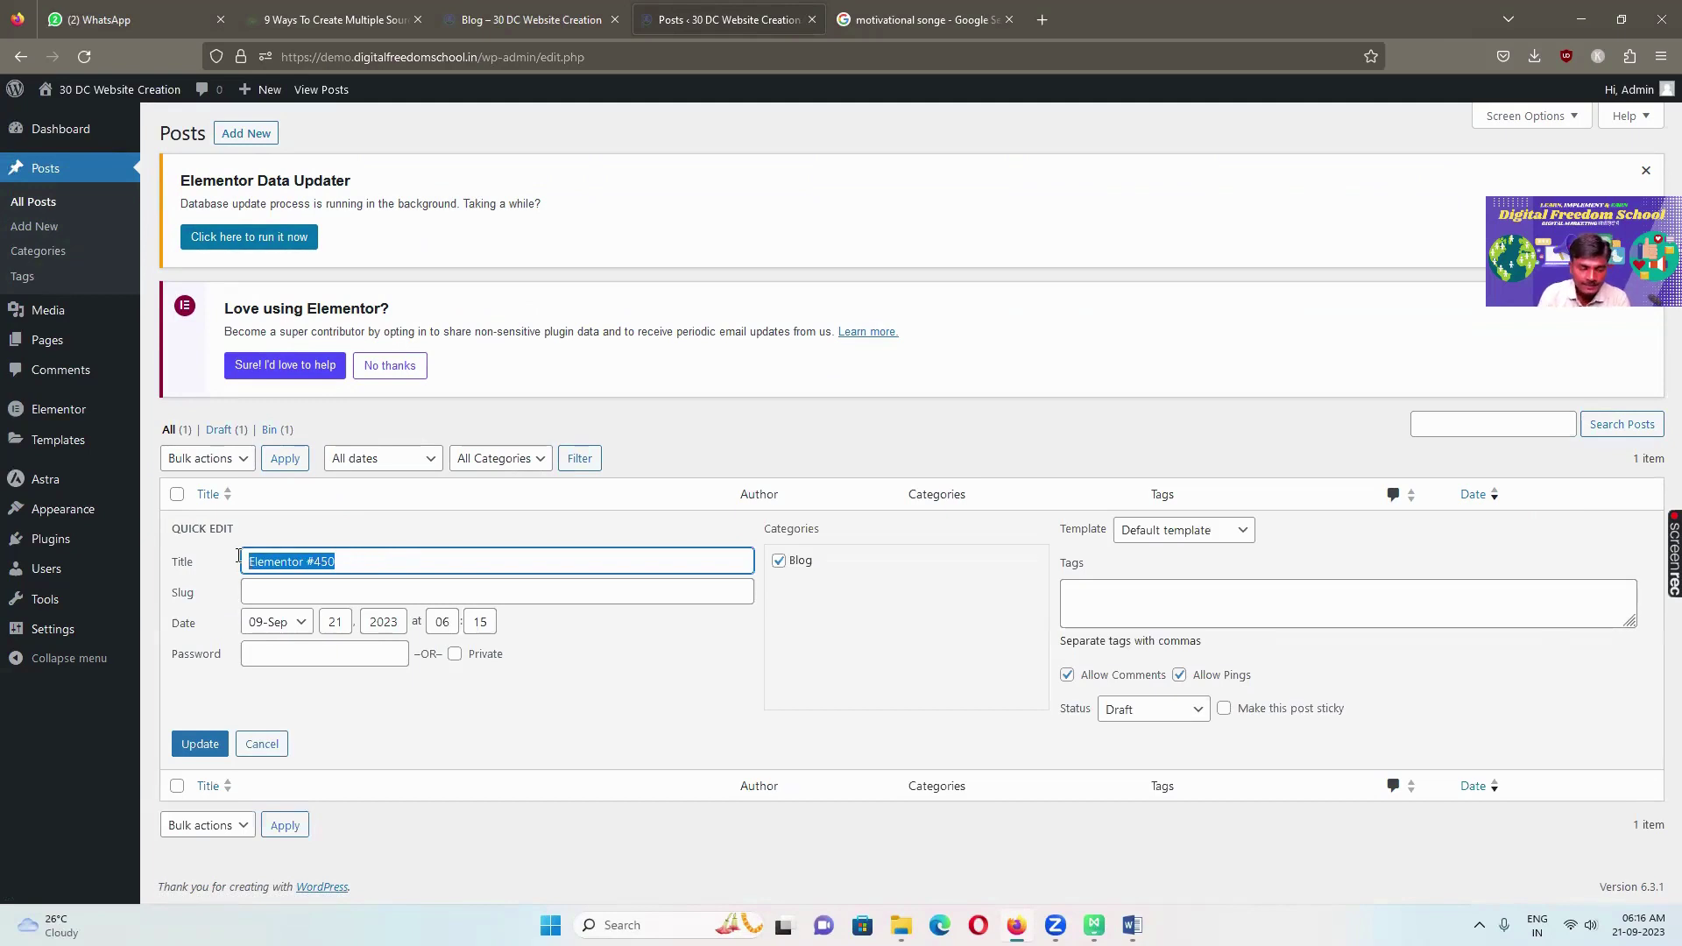
{"action": "key", "text": "ctrl+v"}
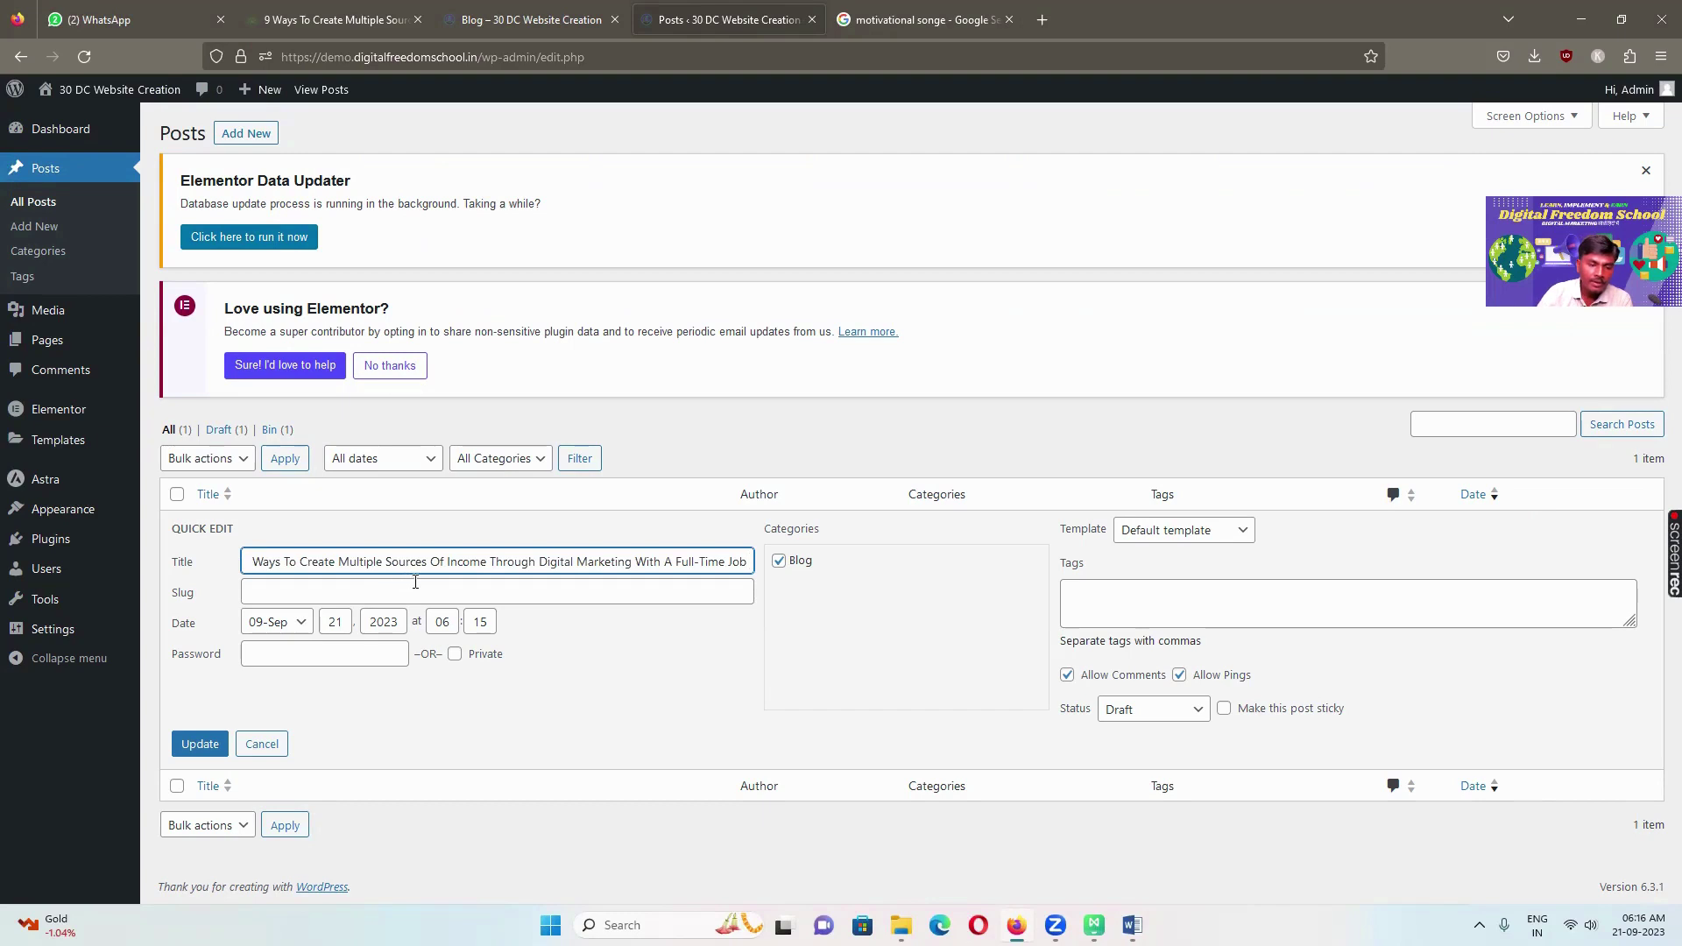
{"action": "left_click", "coordinate": [196, 747]}
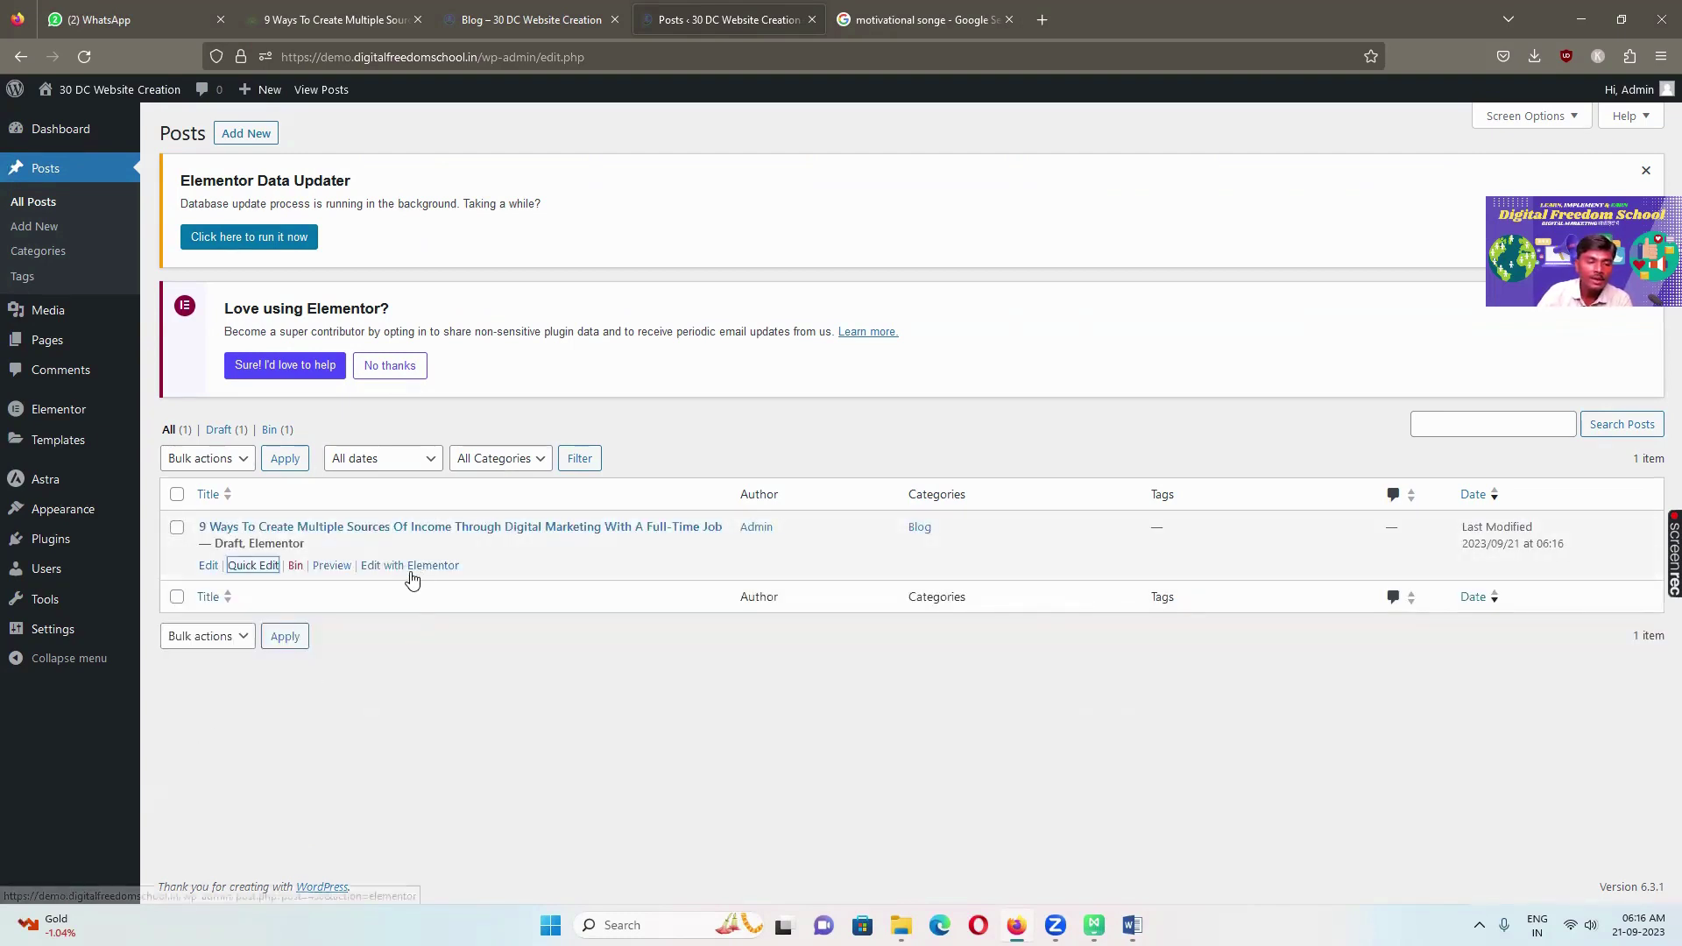
Open the draft post in Elementor and add a single-column section beneath the post title
{"action": "left_click", "coordinate": [411, 568]}
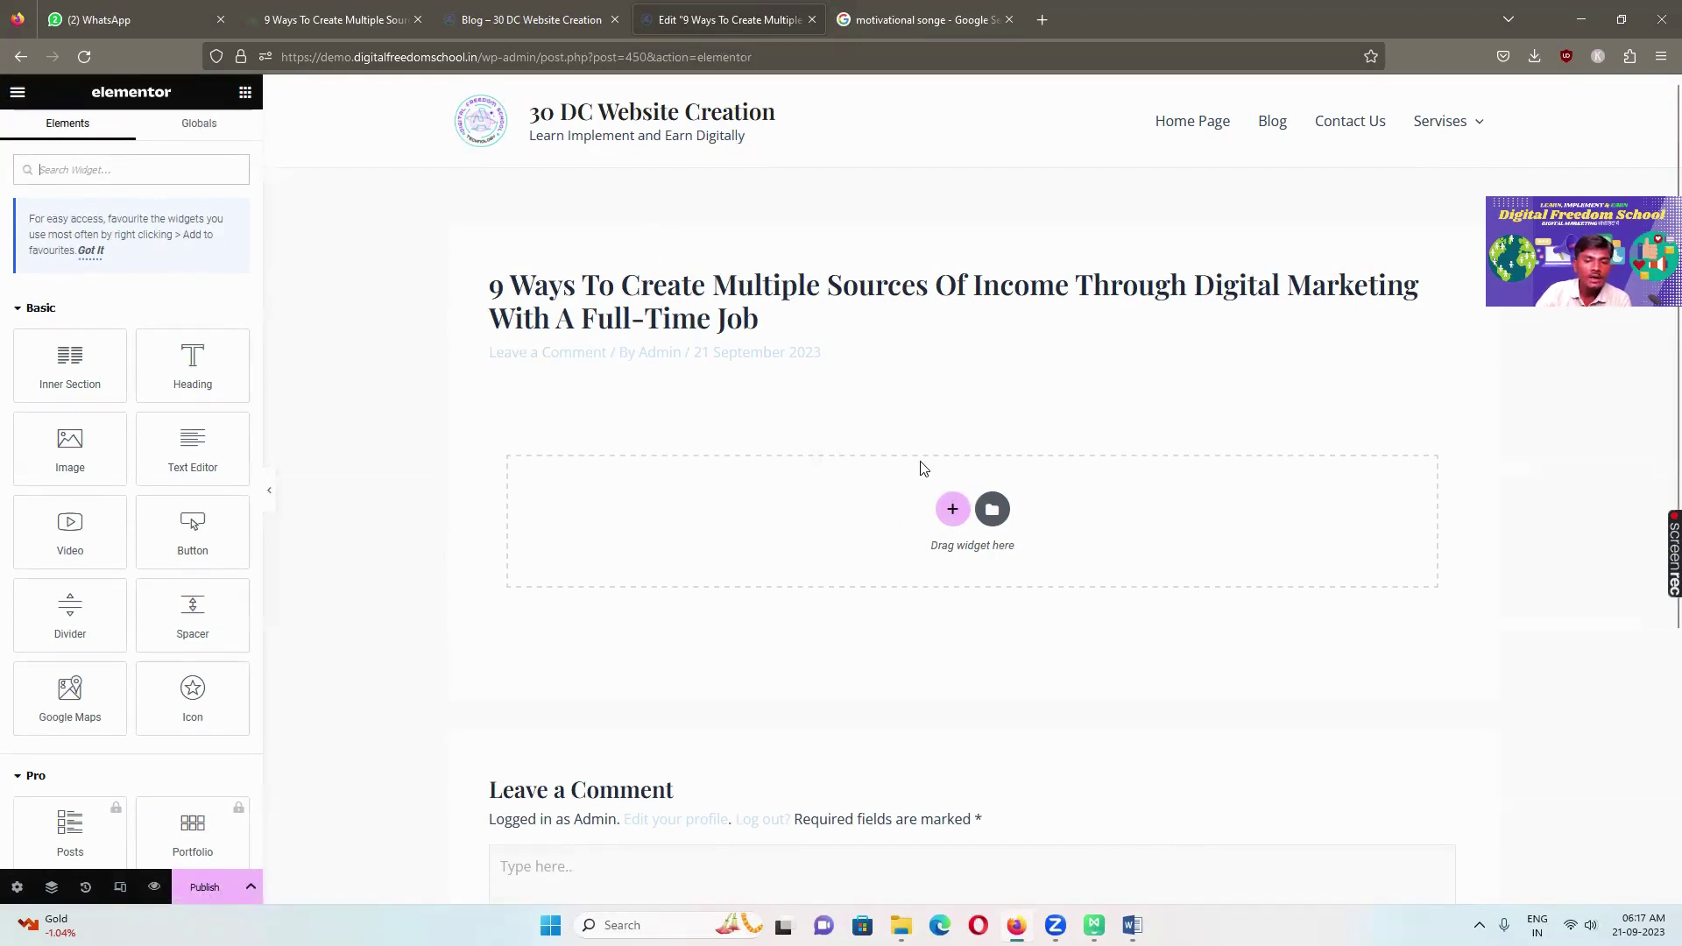
{"action": "left_click", "coordinate": [946, 511]}
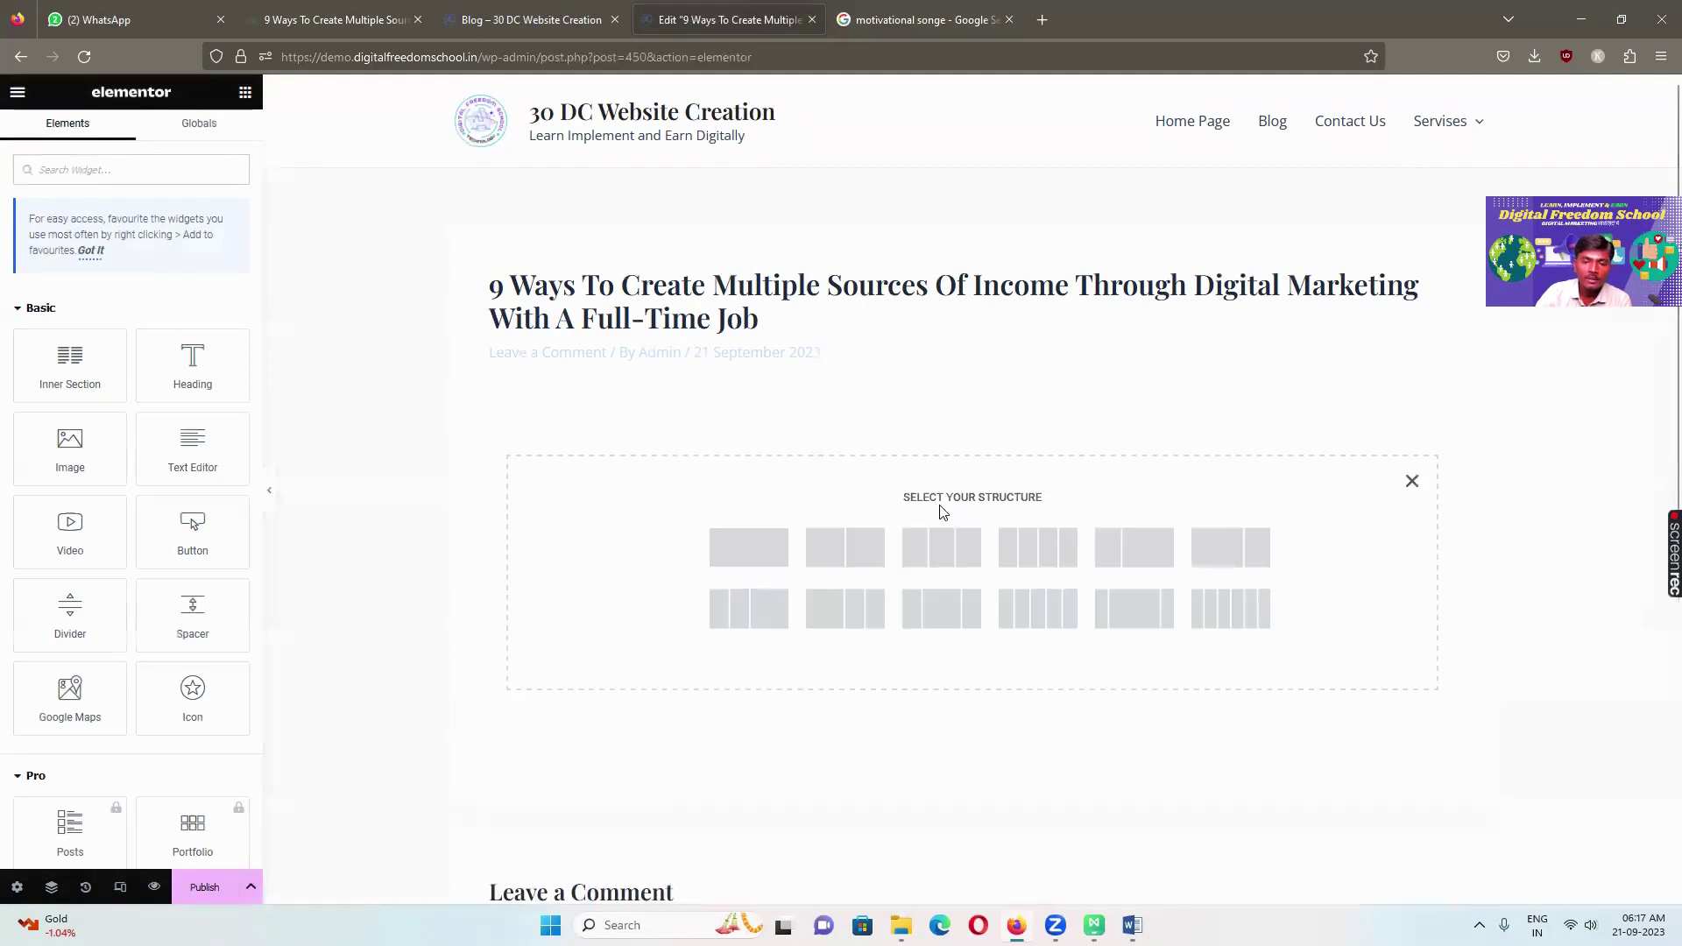
{"action": "left_click", "coordinate": [767, 550]}
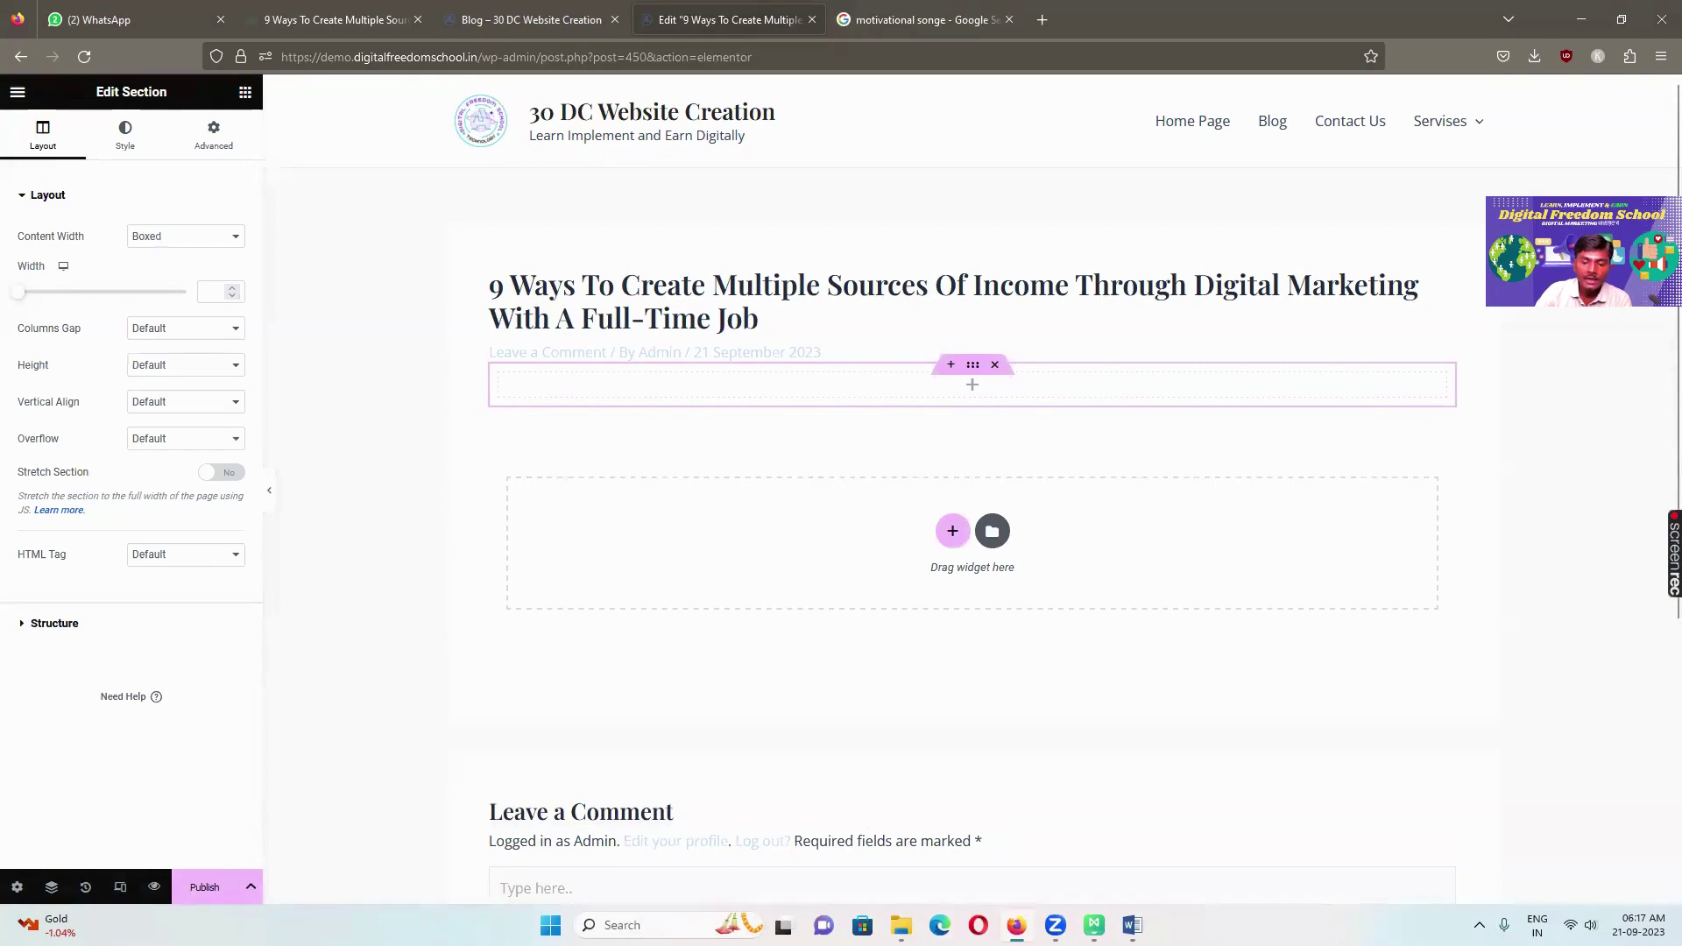
Switch to the Word document and copy the introductory paragraphs, from below the title down to the "Also Read" line
{"action": "left_click", "coordinate": [1132, 926]}
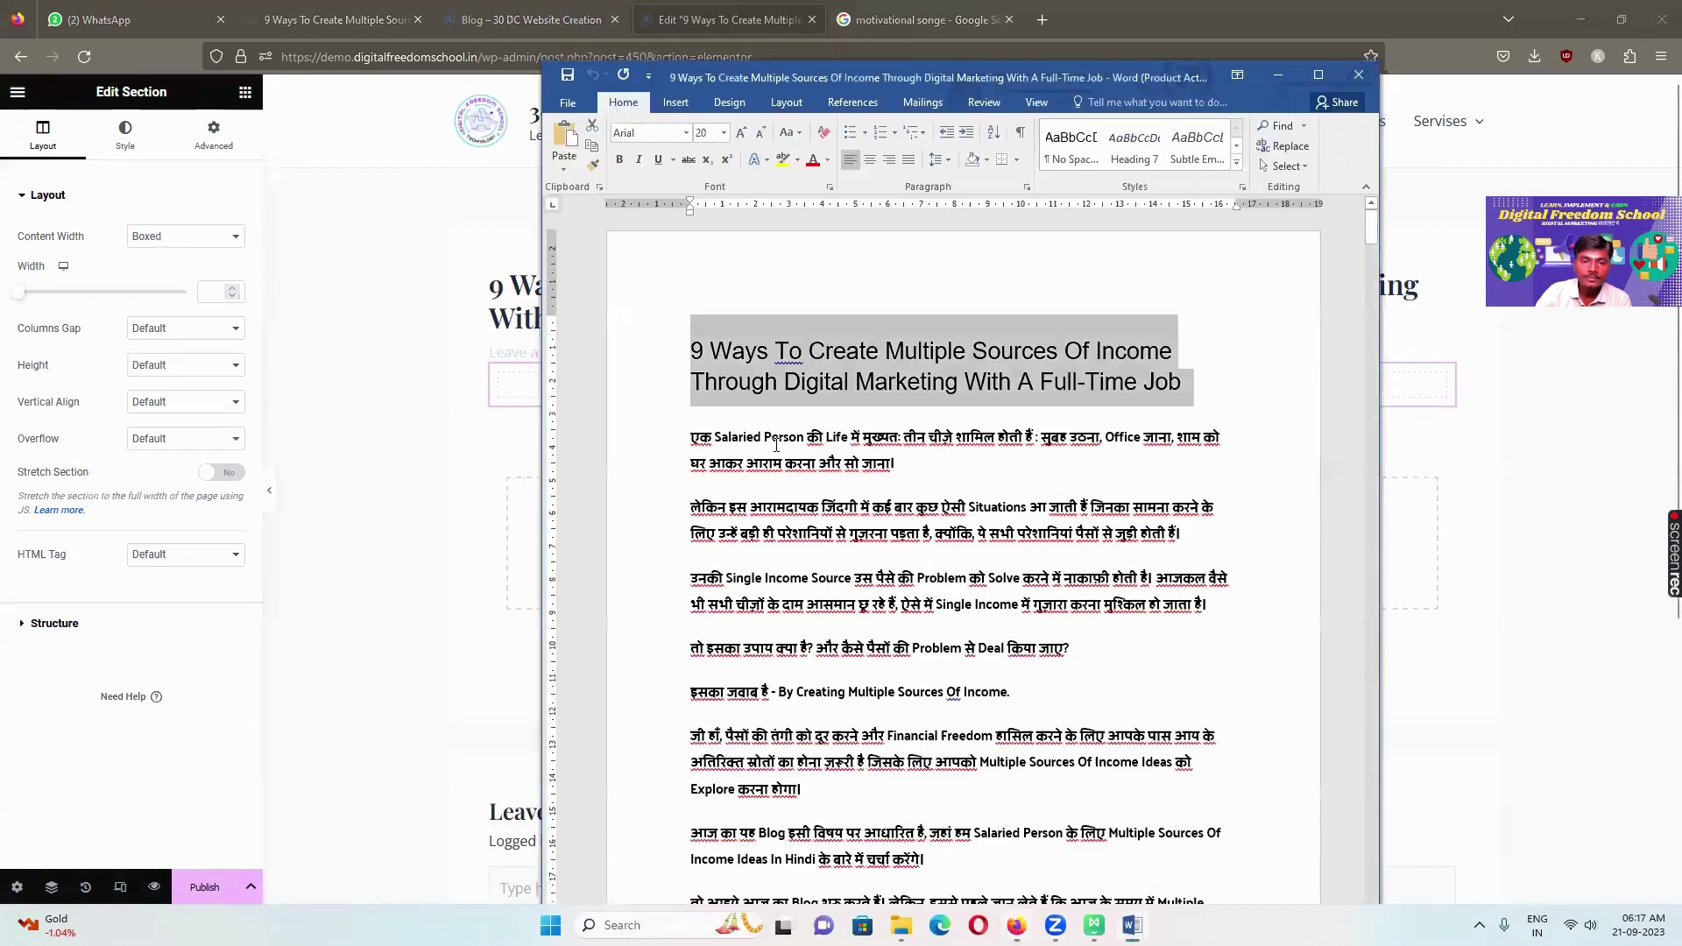
{"action": "left_click_drag", "start_coordinate": [687, 436], "coordinate": [869, 585]}
{"action": "scroll", "coordinate": [965, 797], "scroll_direction": "down", "scroll_amount": 2}
{"action": "scroll", "coordinate": [869, 585], "scroll_direction": "down", "scroll_amount": 3}
{"action": "scroll", "coordinate": [869, 585], "scroll_direction": "down", "scroll_amount": 3}
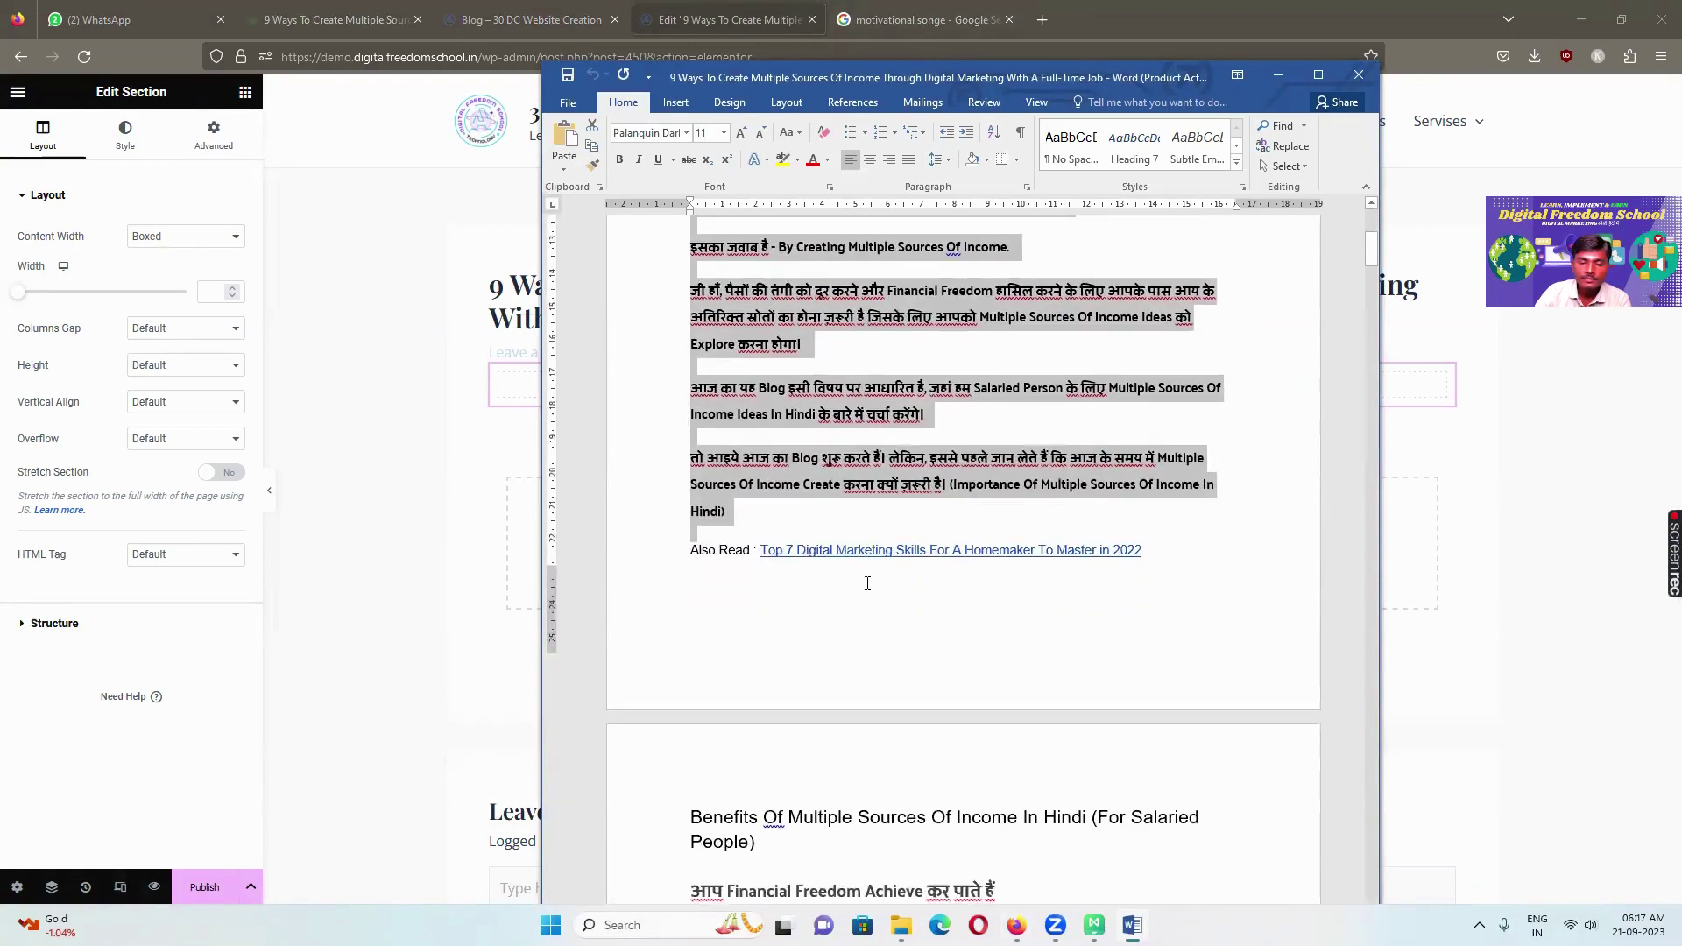
{"action": "scroll", "coordinate": [864, 584], "scroll_direction": "down", "scroll_amount": 1}
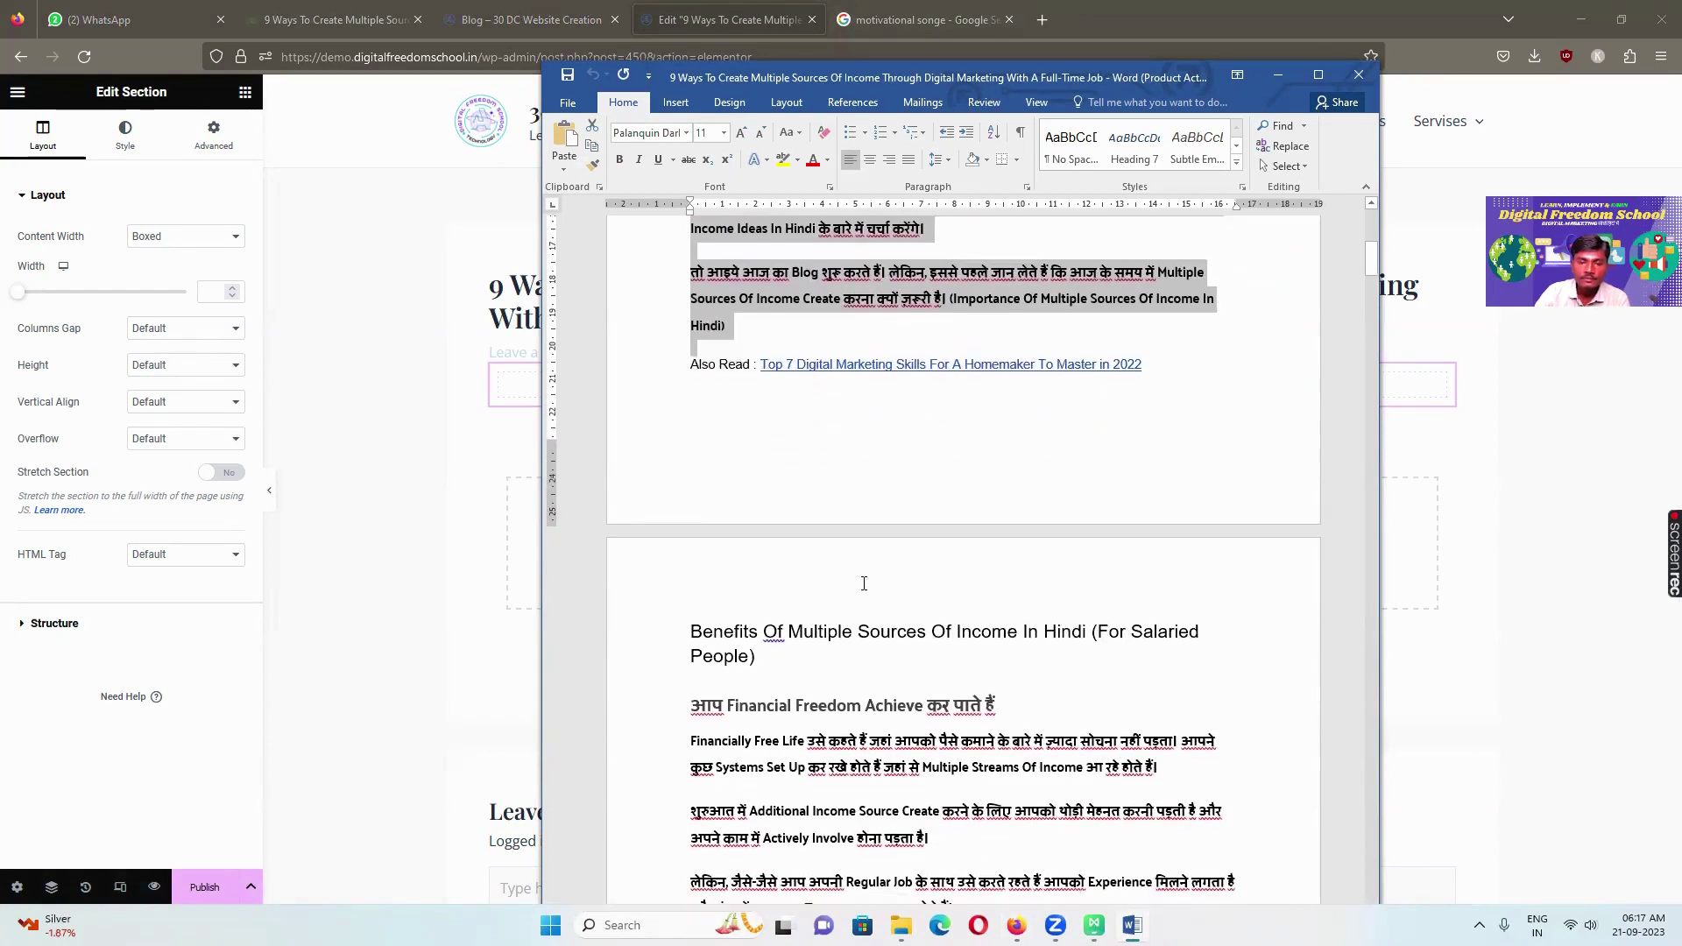
{"action": "right_click", "coordinate": [726, 315]}
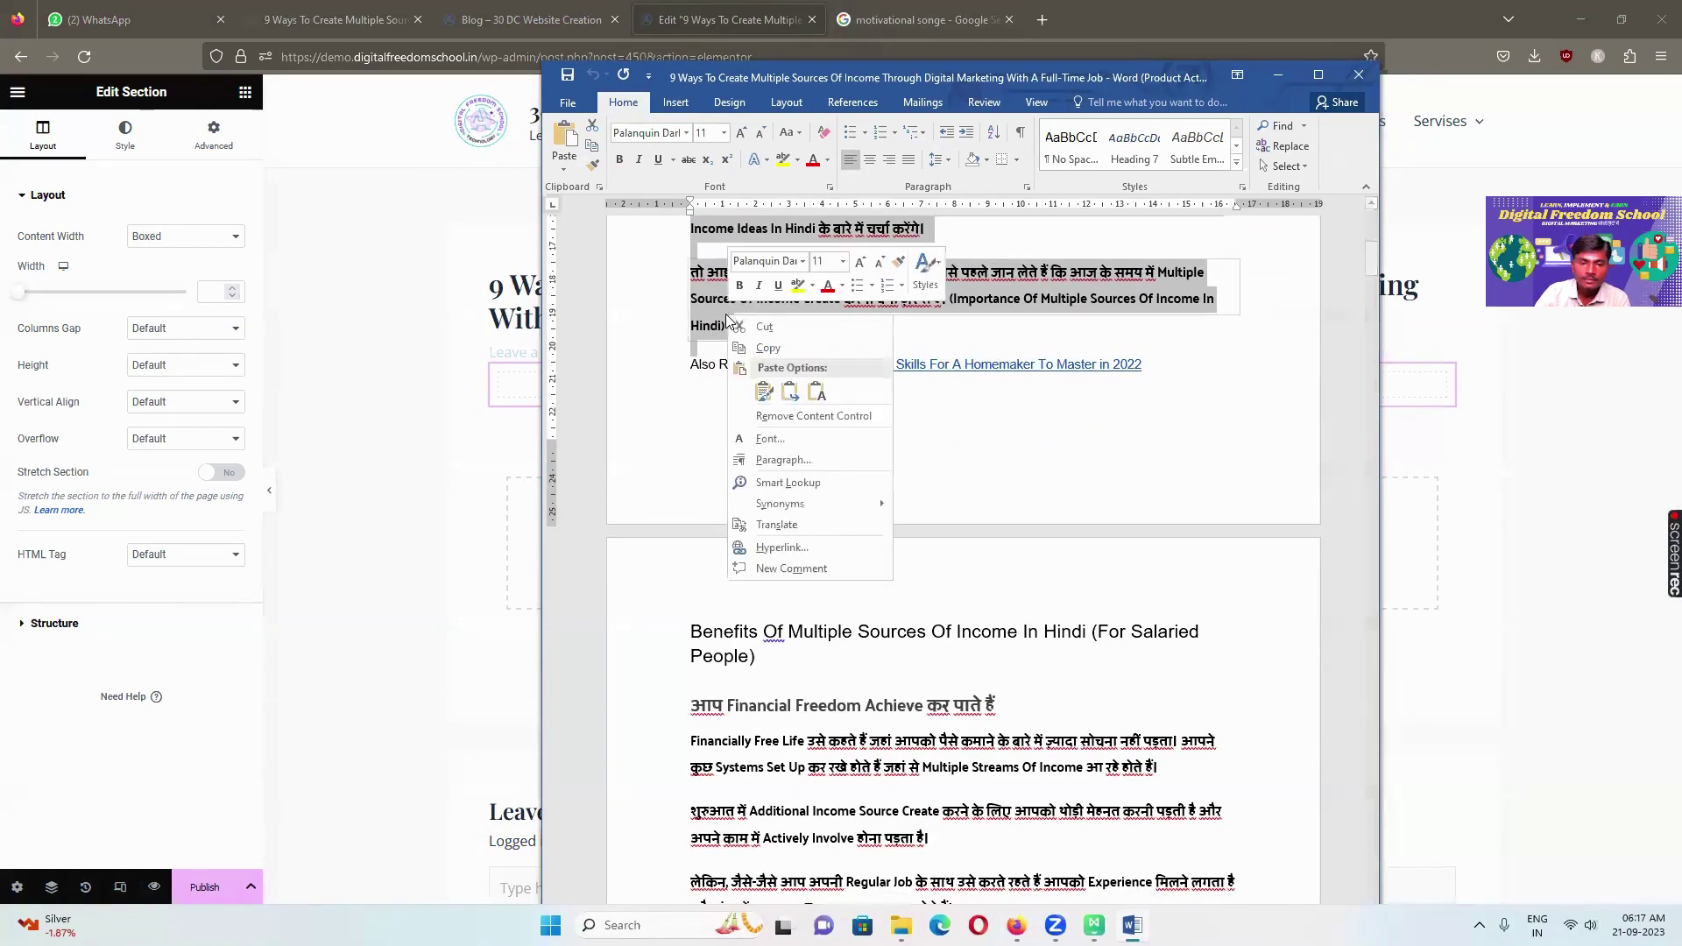
{"action": "left_click", "coordinate": [769, 349]}
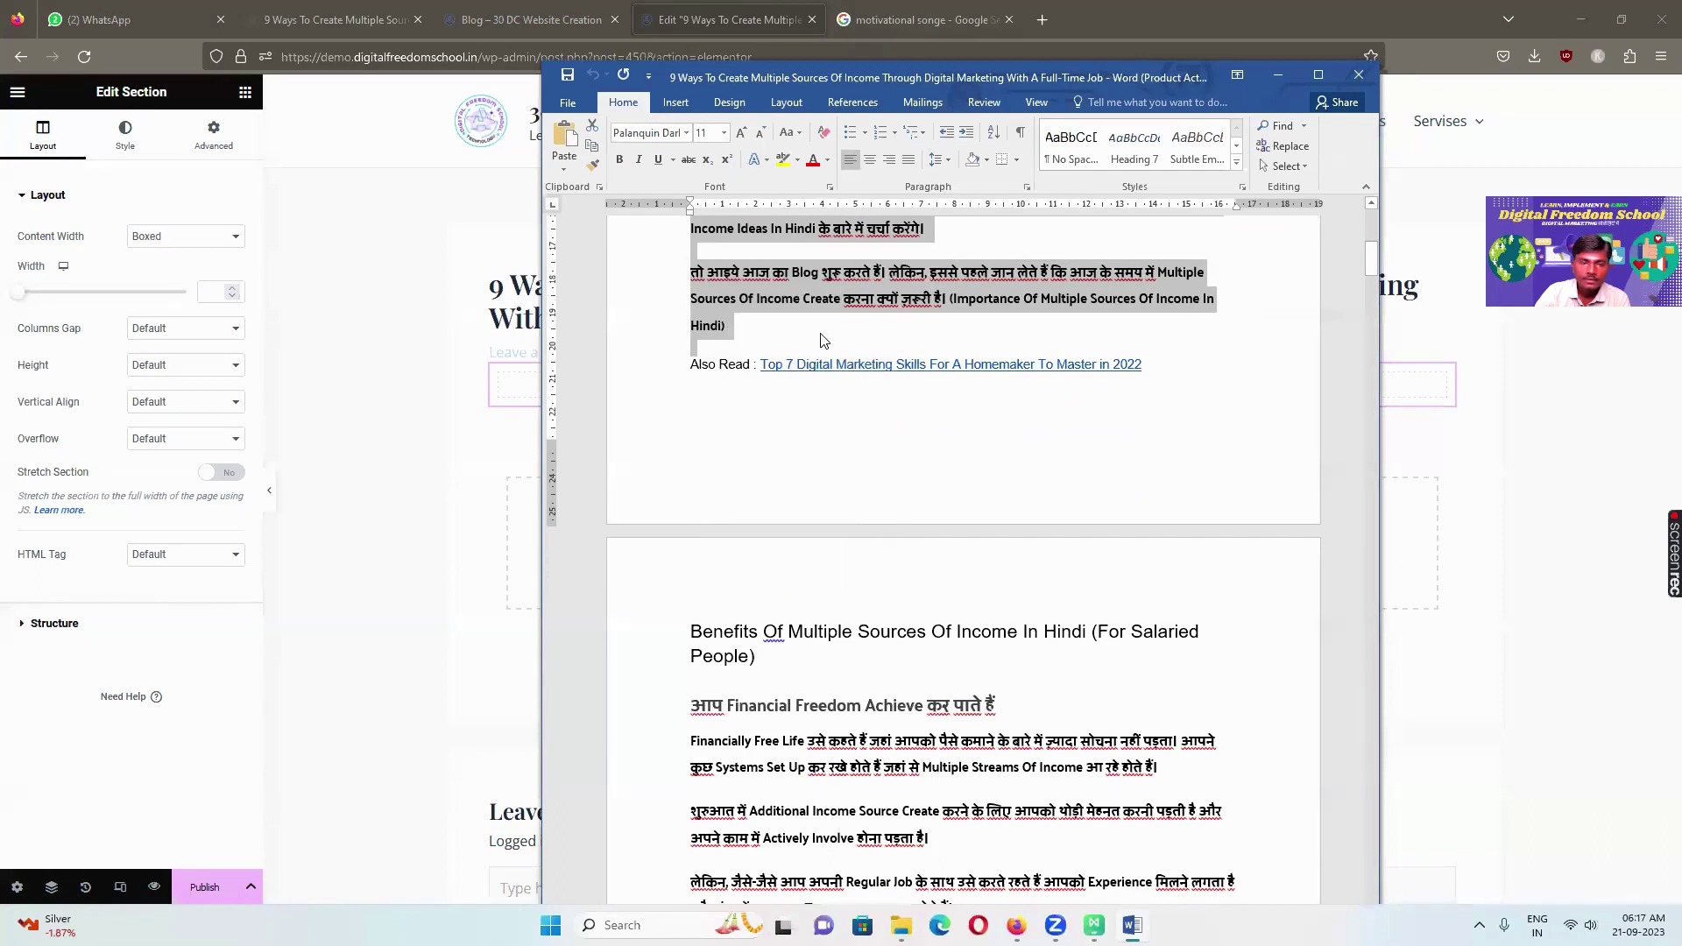
Return to Elementor in Firefox, add a Text Editor widget to the empty section and replace its placeholder text with the copied introduction
{"action": "left_click", "coordinate": [644, 19]}
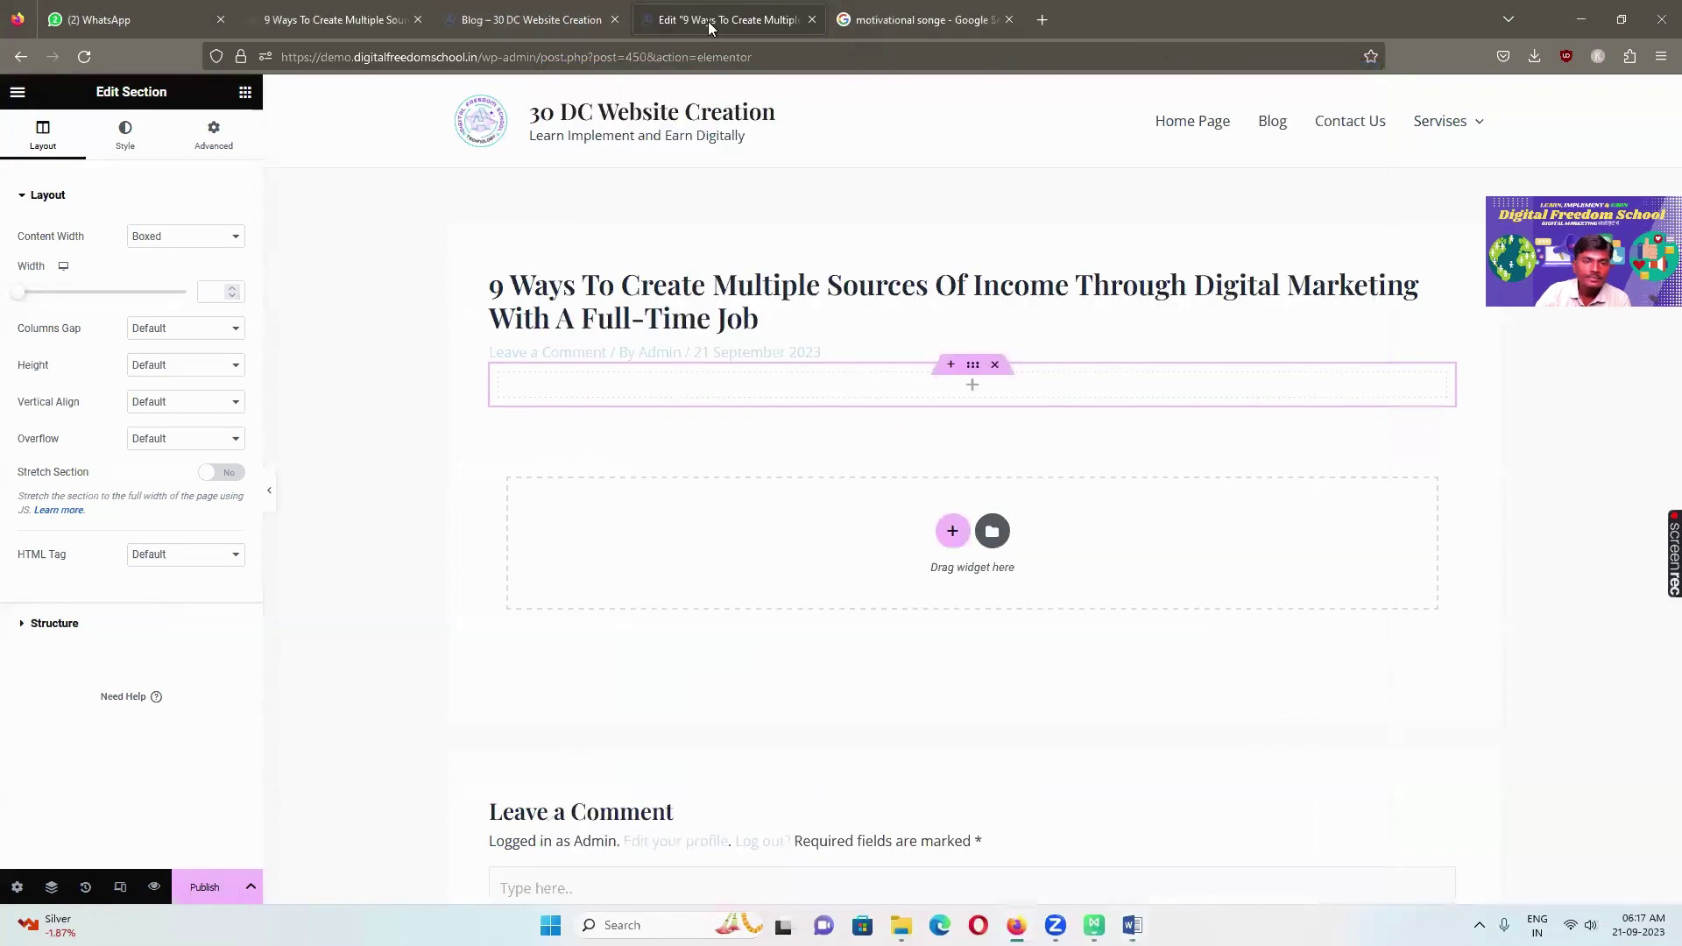
{"action": "left_click", "coordinate": [245, 92]}
{"action": "left_click_drag", "start_coordinate": [190, 445], "coordinate": [940, 392]}
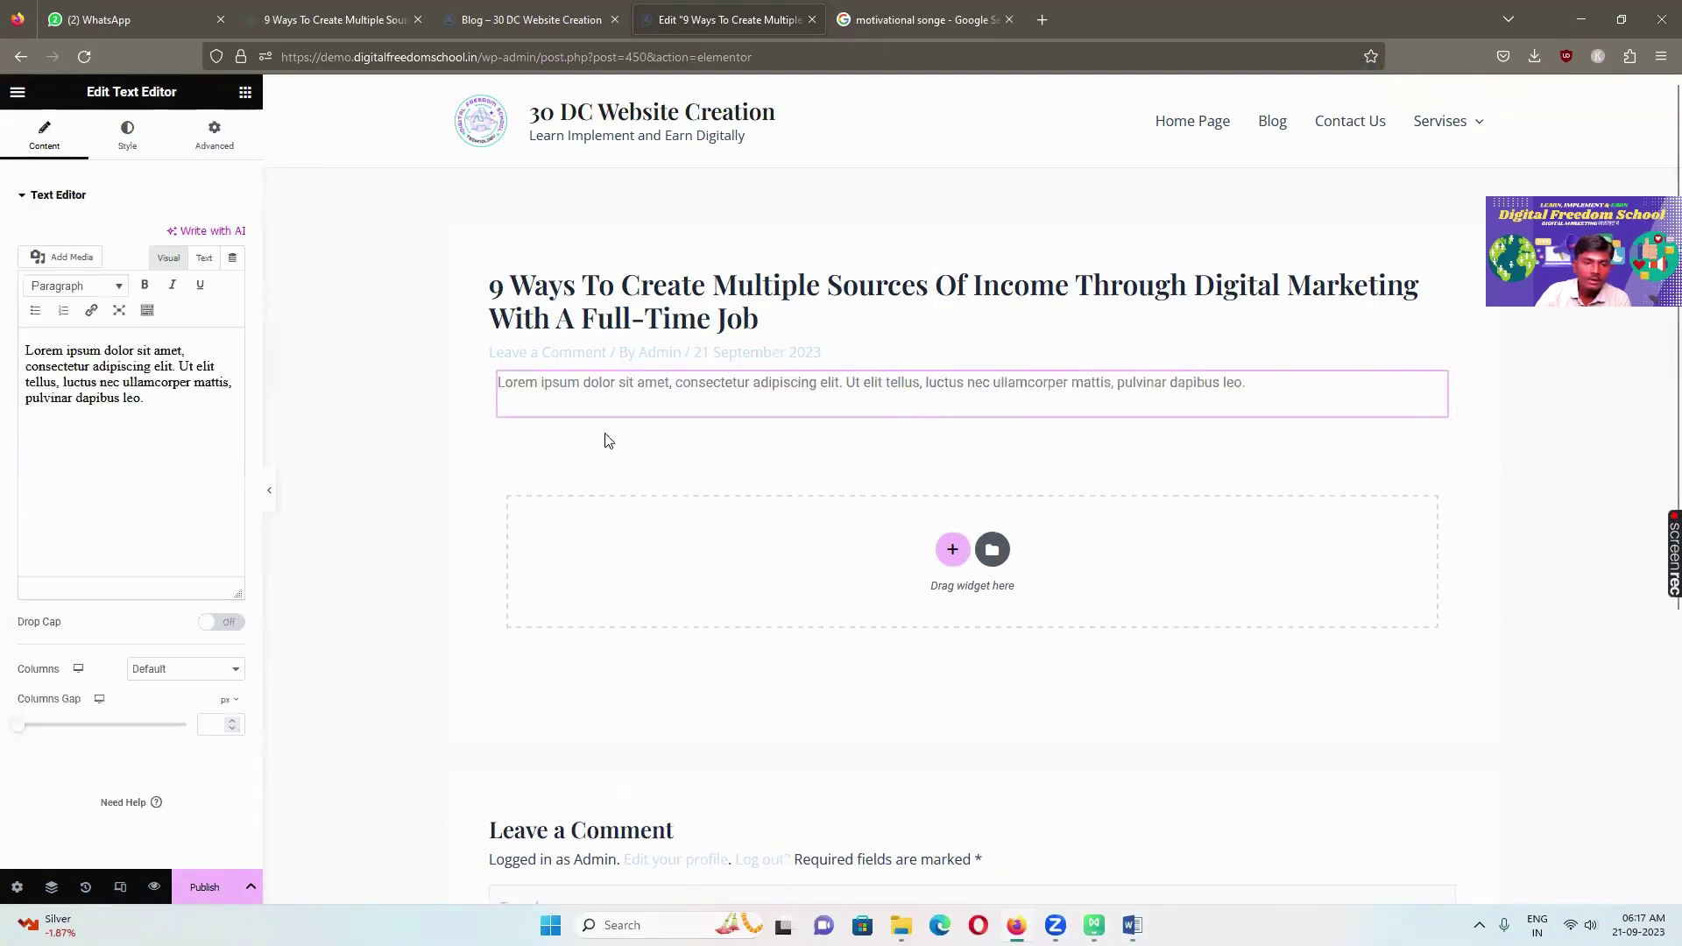
{"action": "key", "text": "ctrl+a"}
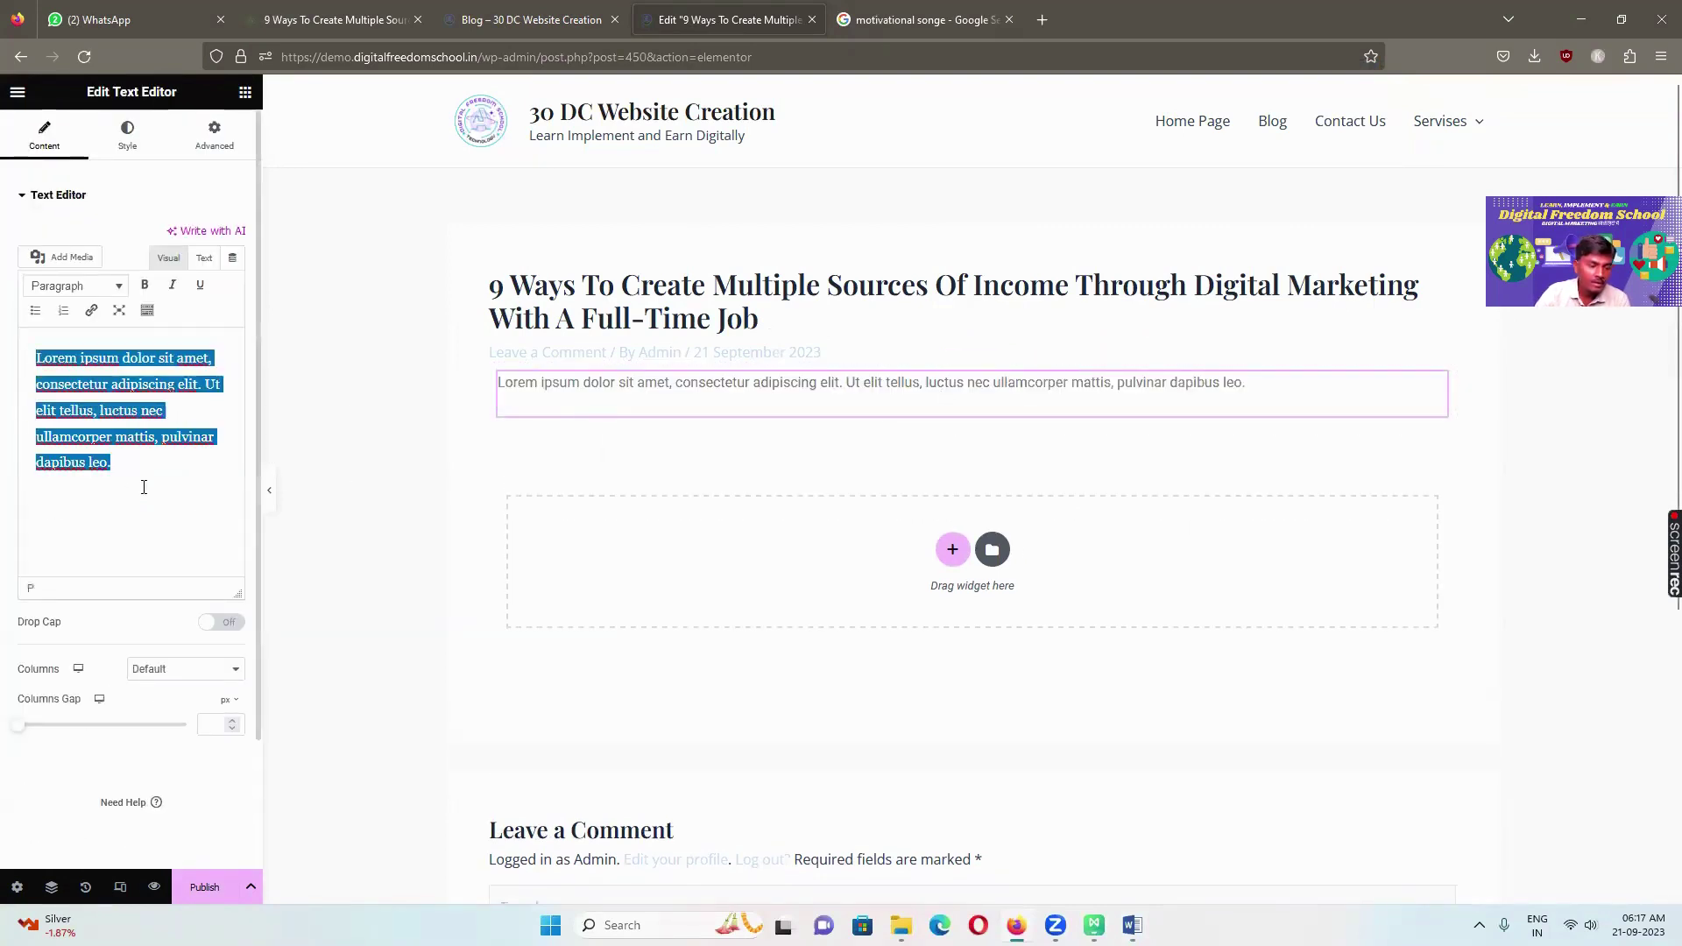
{"action": "key", "text": "ctrl+v"}
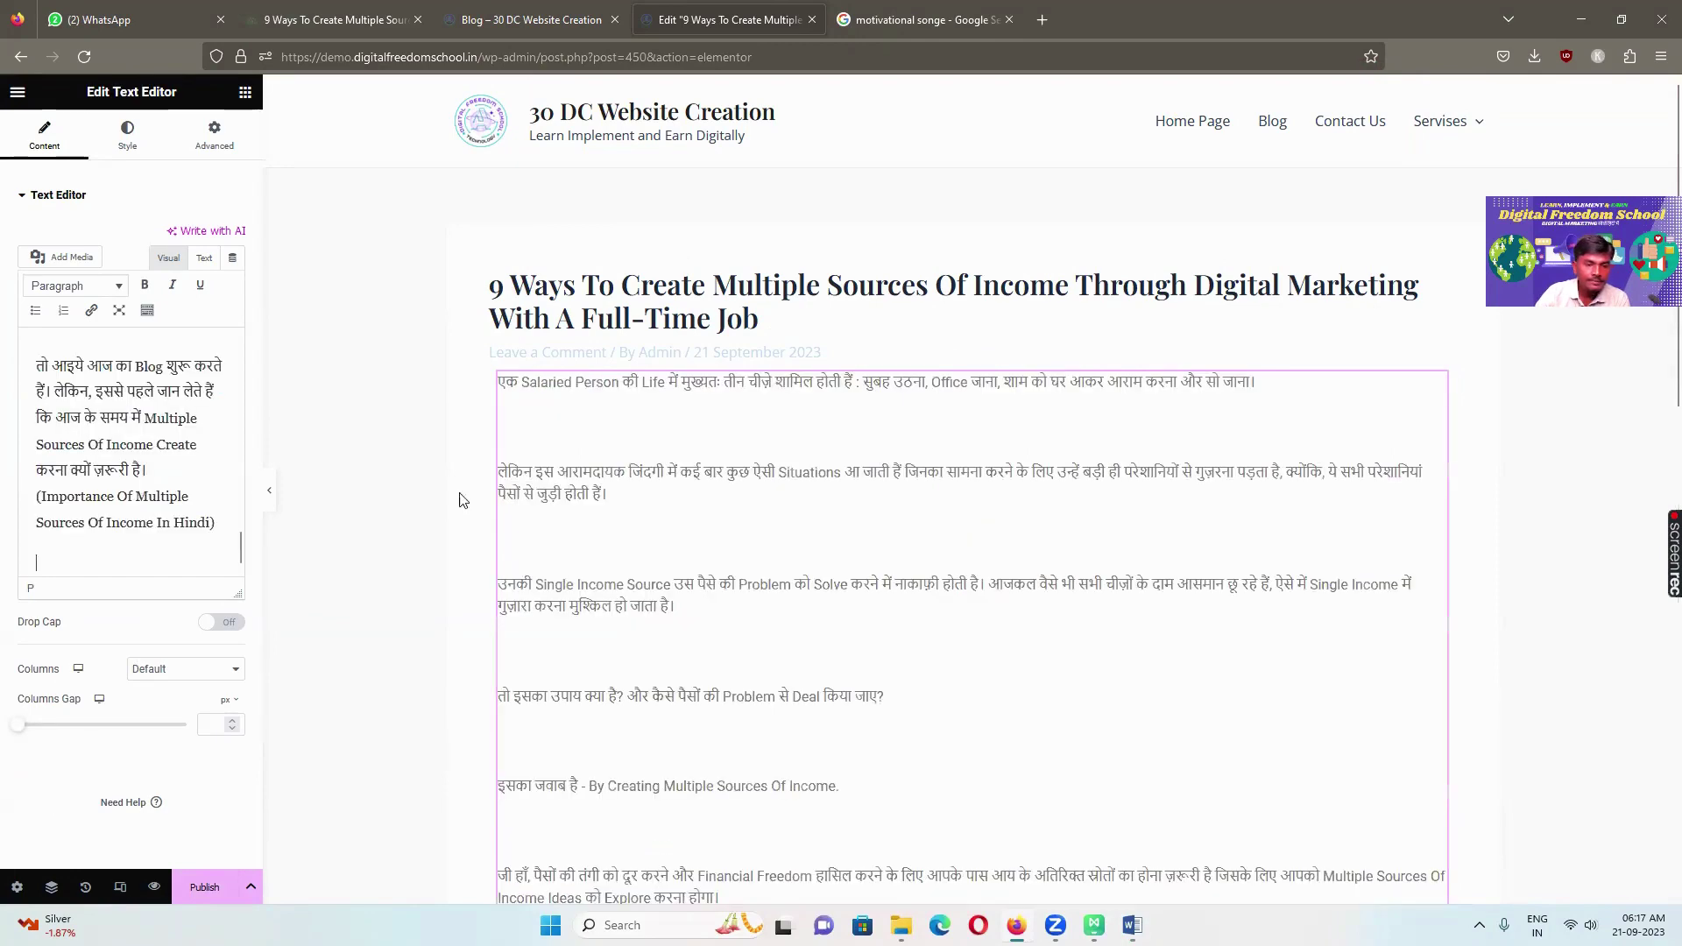
Delete the blank lines between the introduction's paragraphs, working upward from "आज का यह Blog" to the opening paragraph
{"action": "scroll", "coordinate": [461, 490], "scroll_direction": "down", "scroll_amount": 6}
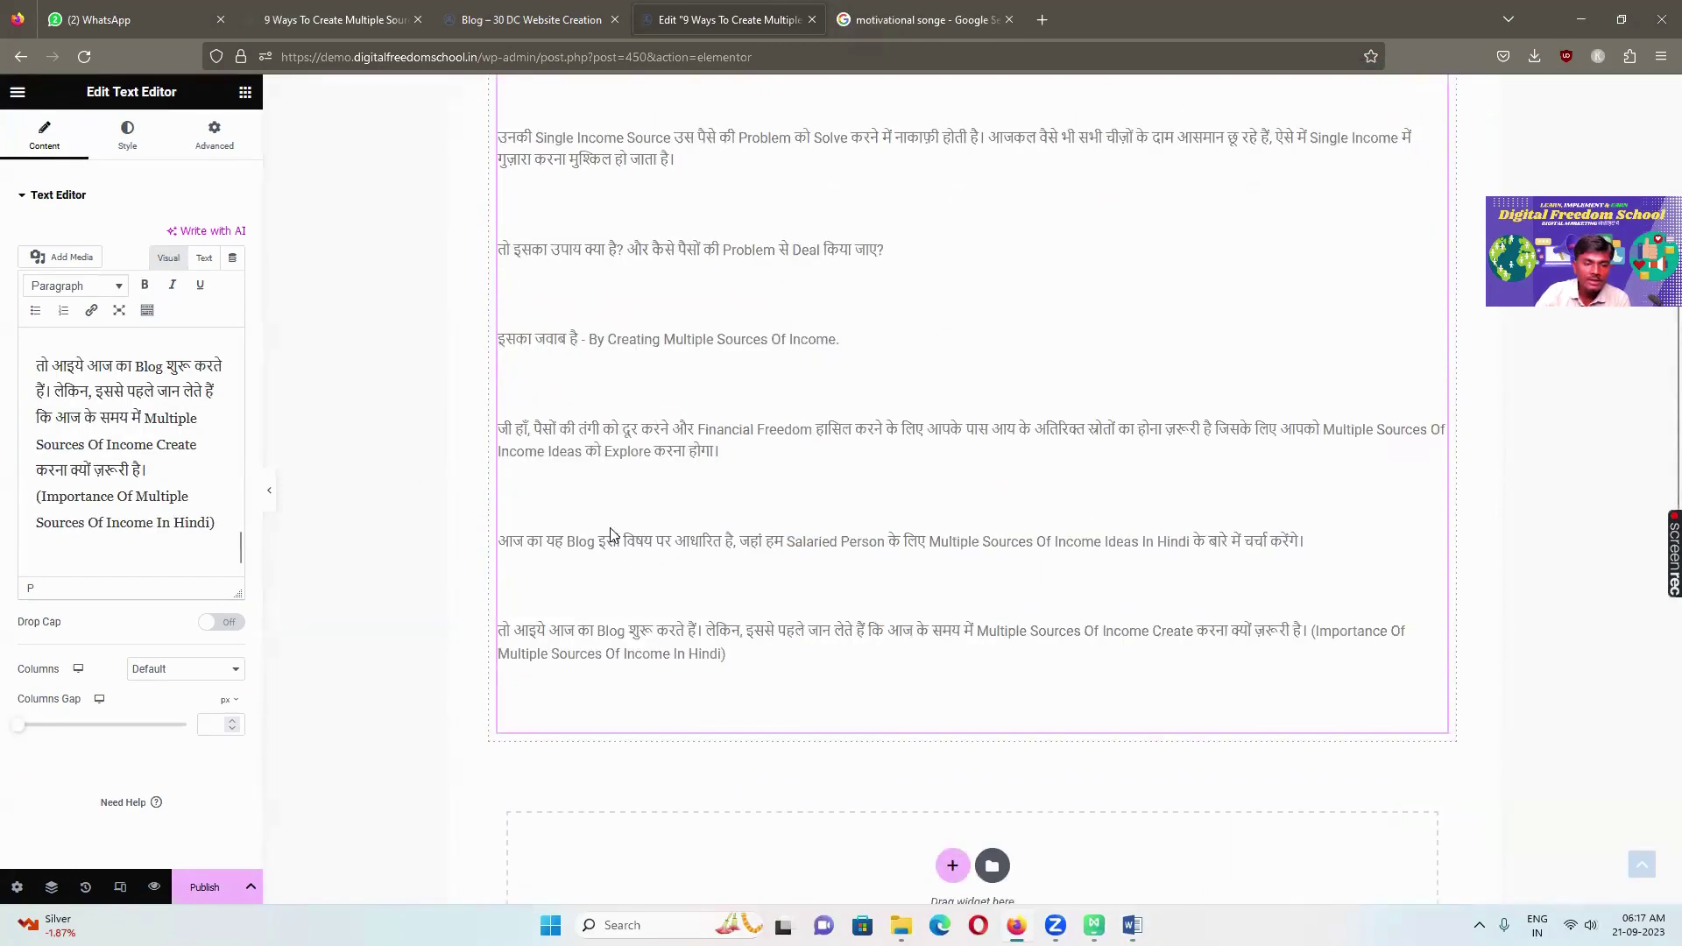
{"action": "scroll", "coordinate": [545, 582], "scroll_direction": "down", "scroll_amount": 3}
{"action": "scroll", "coordinate": [574, 495], "scroll_direction": "up", "scroll_amount": 8}
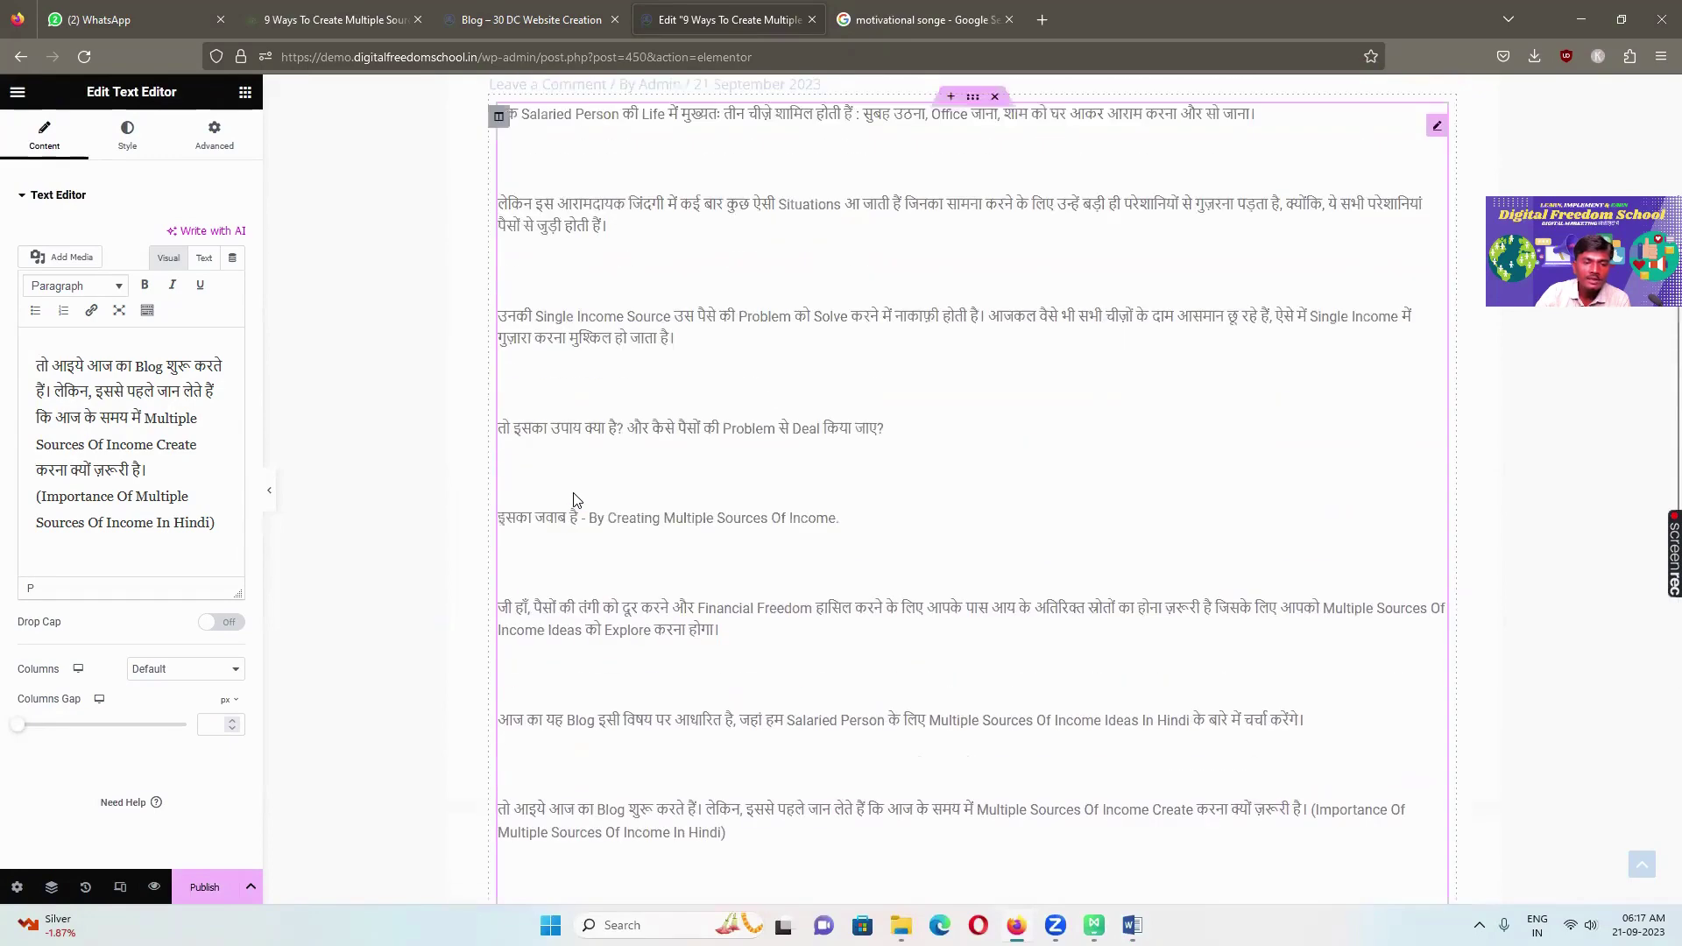
{"action": "scroll", "coordinate": [574, 495], "scroll_direction": "down", "scroll_amount": 8}
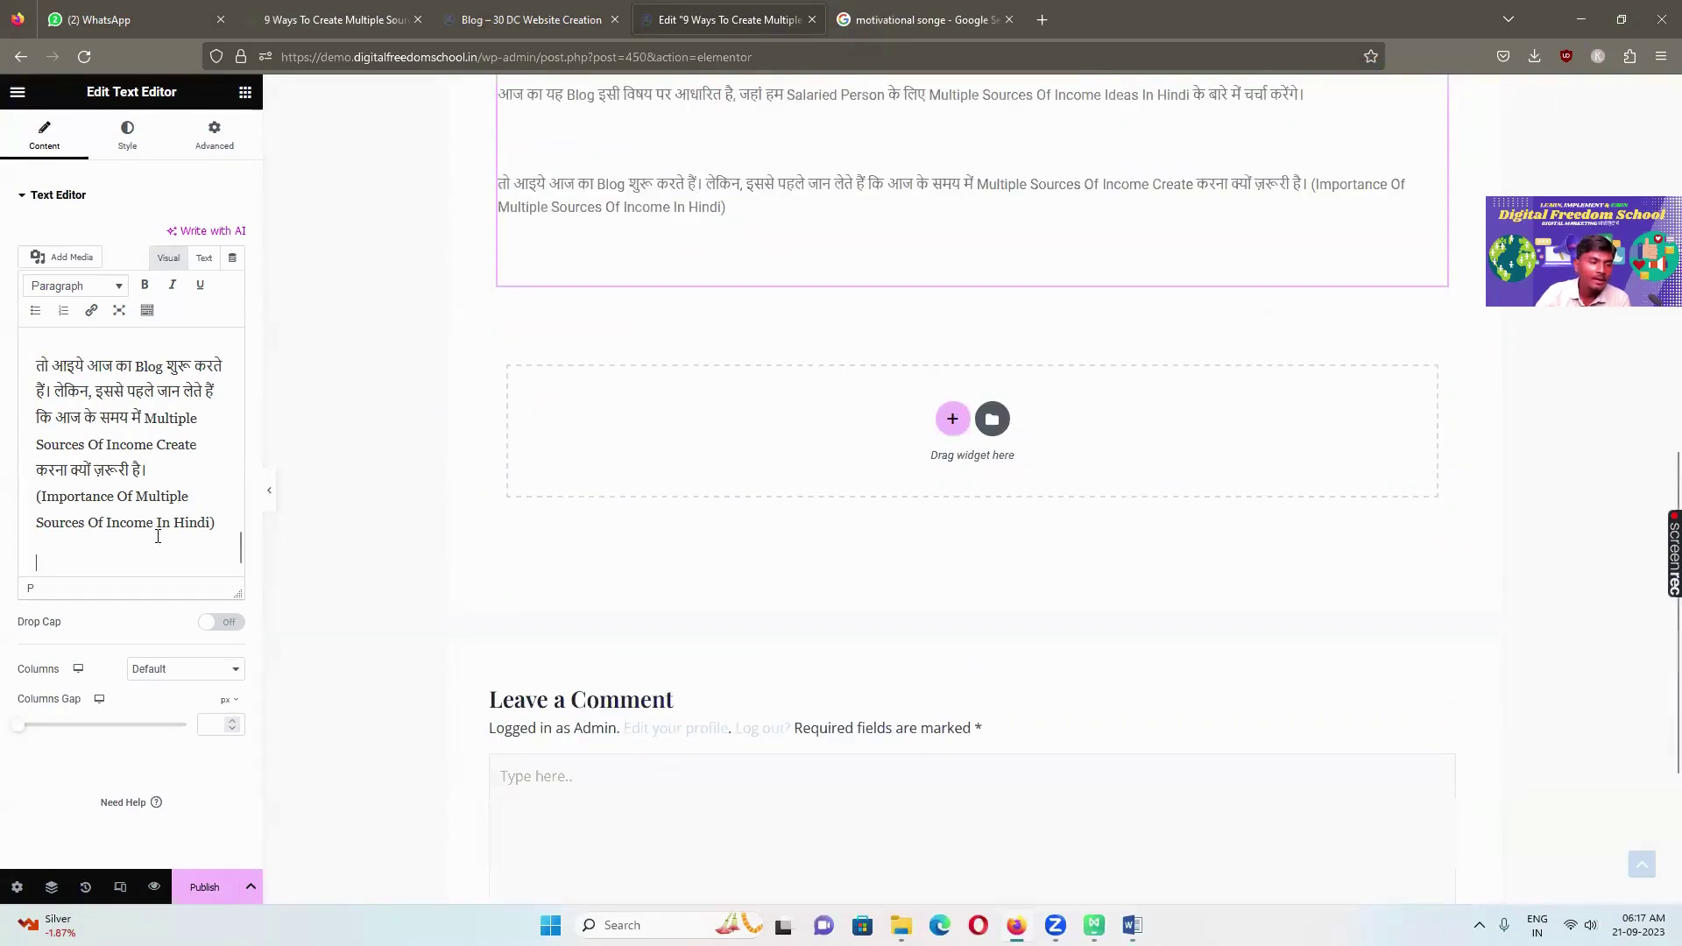
{"action": "scroll", "coordinate": [158, 536], "scroll_direction": "up", "scroll_amount": 5}
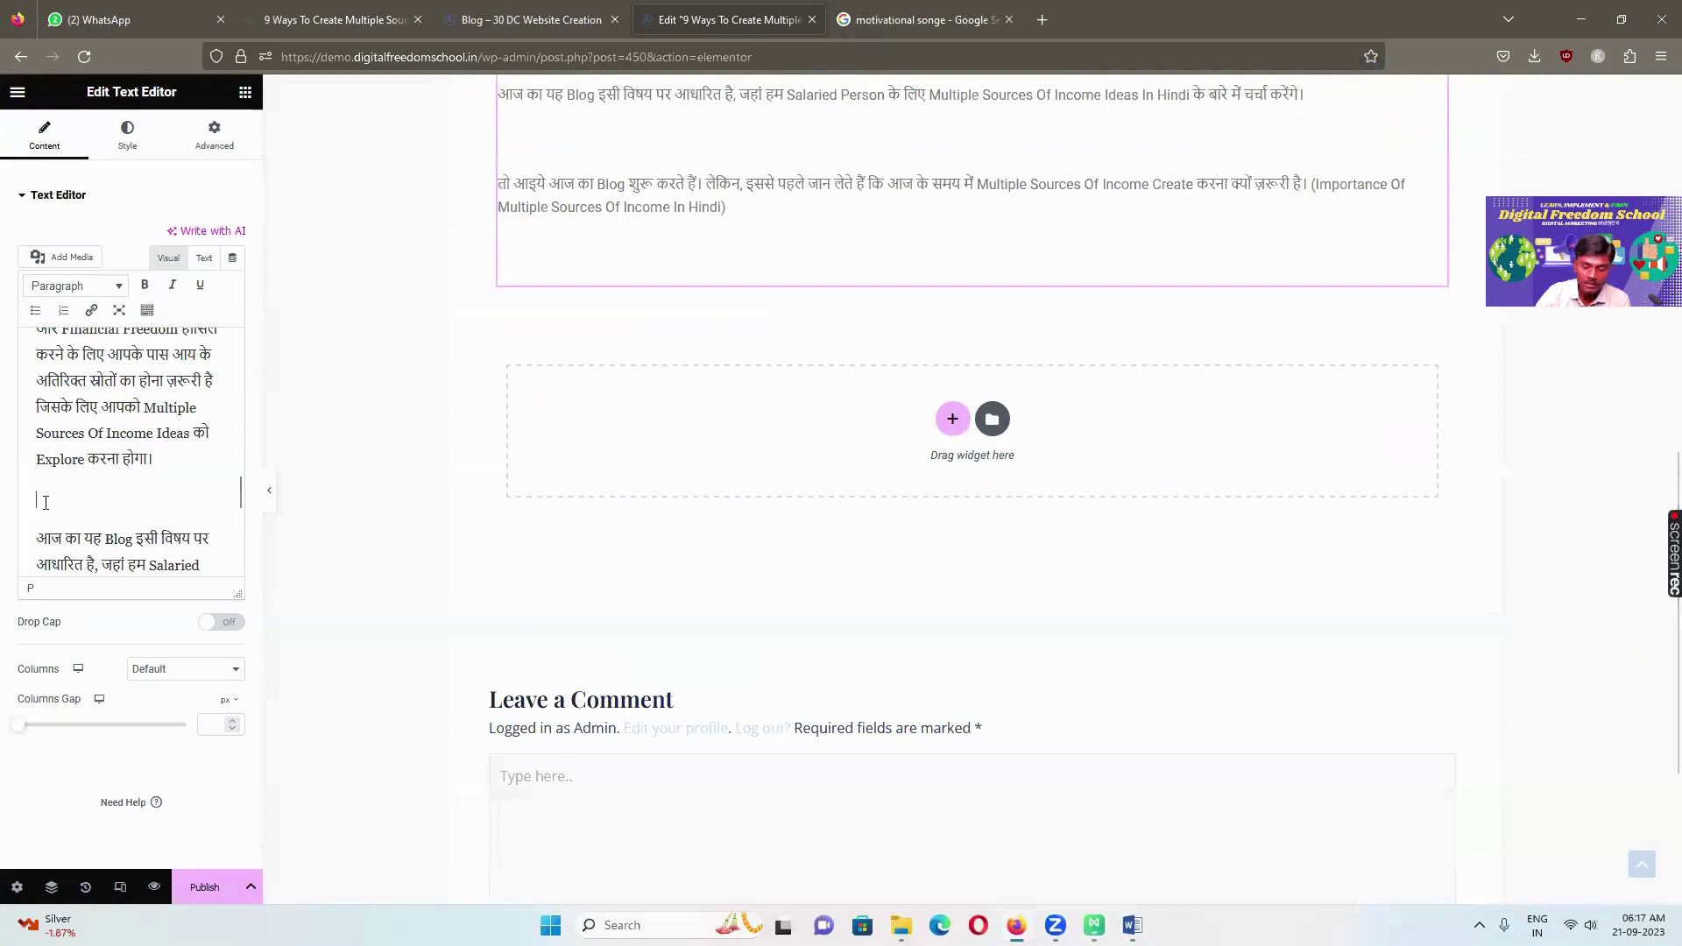
{"action": "key", "text": "Delete"}
{"action": "scroll", "coordinate": [98, 483], "scroll_direction": "up", "scroll_amount": 4}
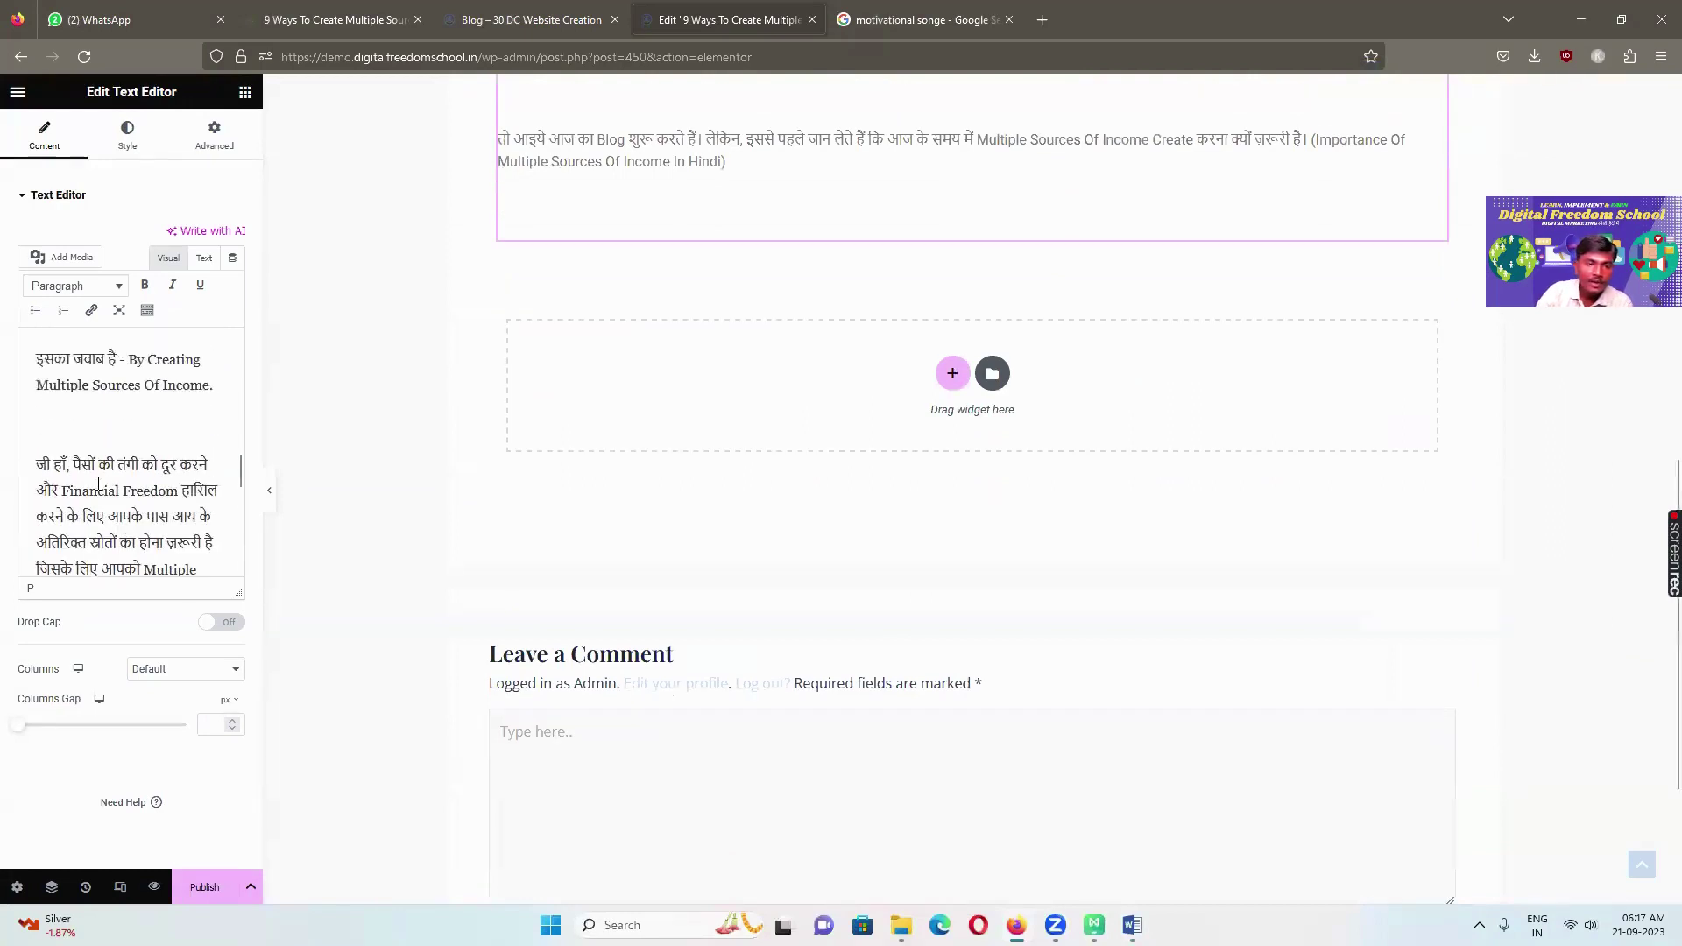
{"action": "scroll", "coordinate": [82, 523], "scroll_direction": "down", "scroll_amount": 4}
{"action": "scroll", "coordinate": [73, 496], "scroll_direction": "up", "scroll_amount": 2}
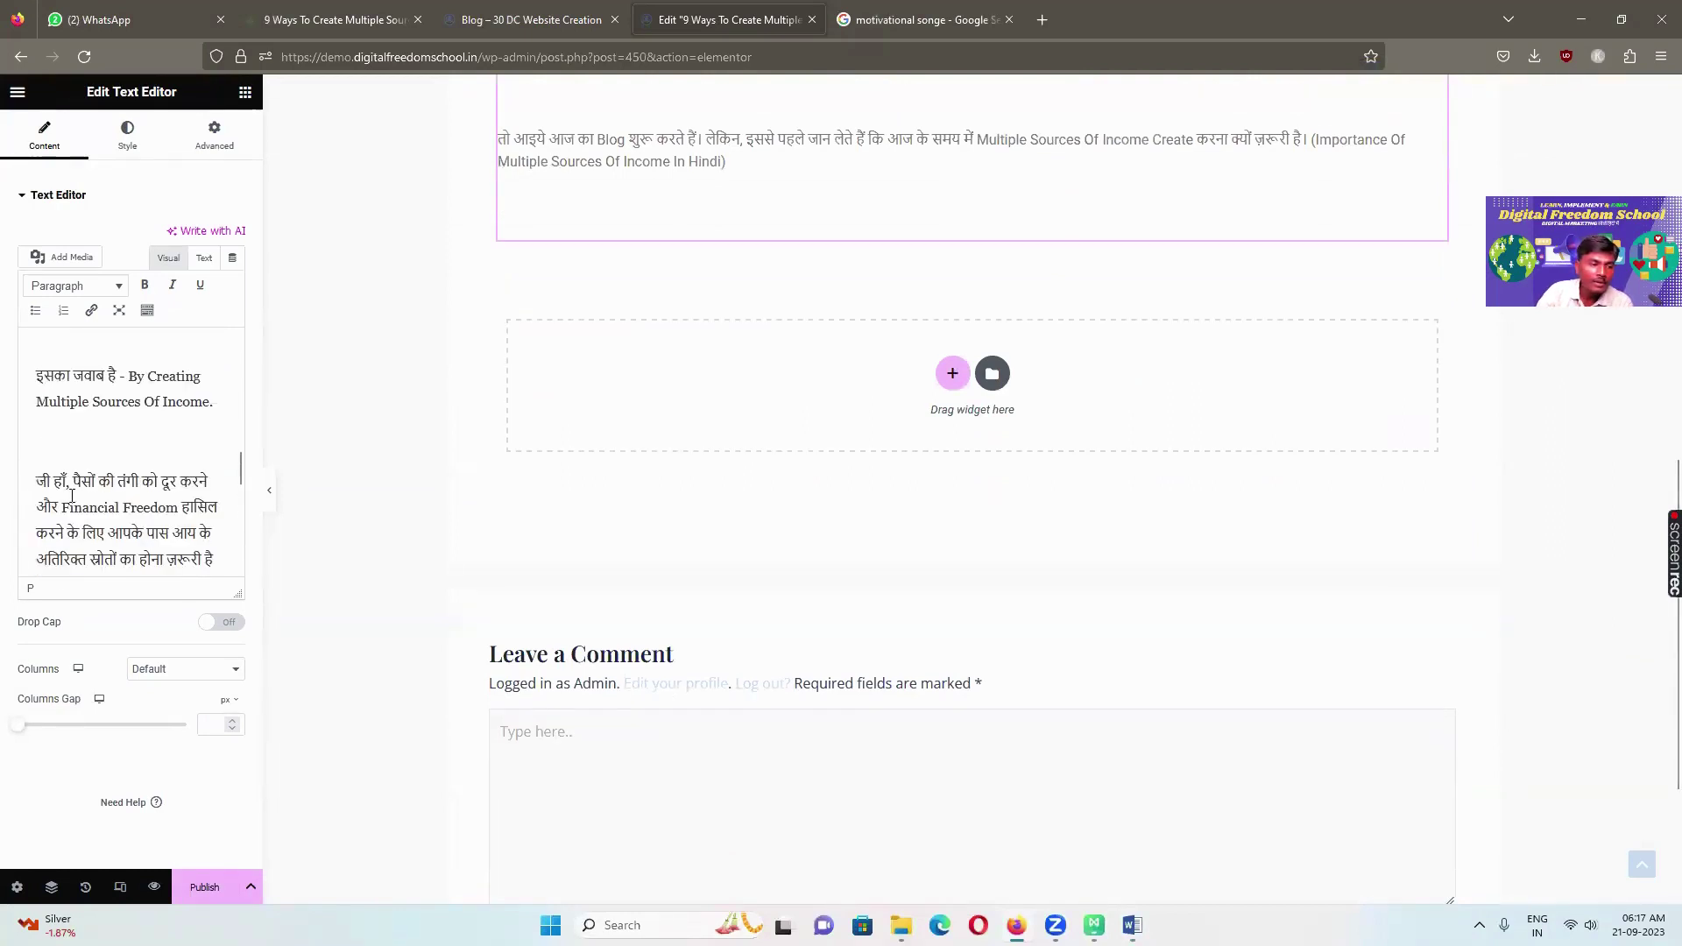
{"action": "left_click", "coordinate": [38, 454]}
{"action": "key", "text": "Delete"}
{"action": "scroll", "coordinate": [36, 491], "scroll_direction": "up", "scroll_amount": 3}
{"action": "left_click", "coordinate": [32, 517]}
{"action": "key", "text": "Delete"}
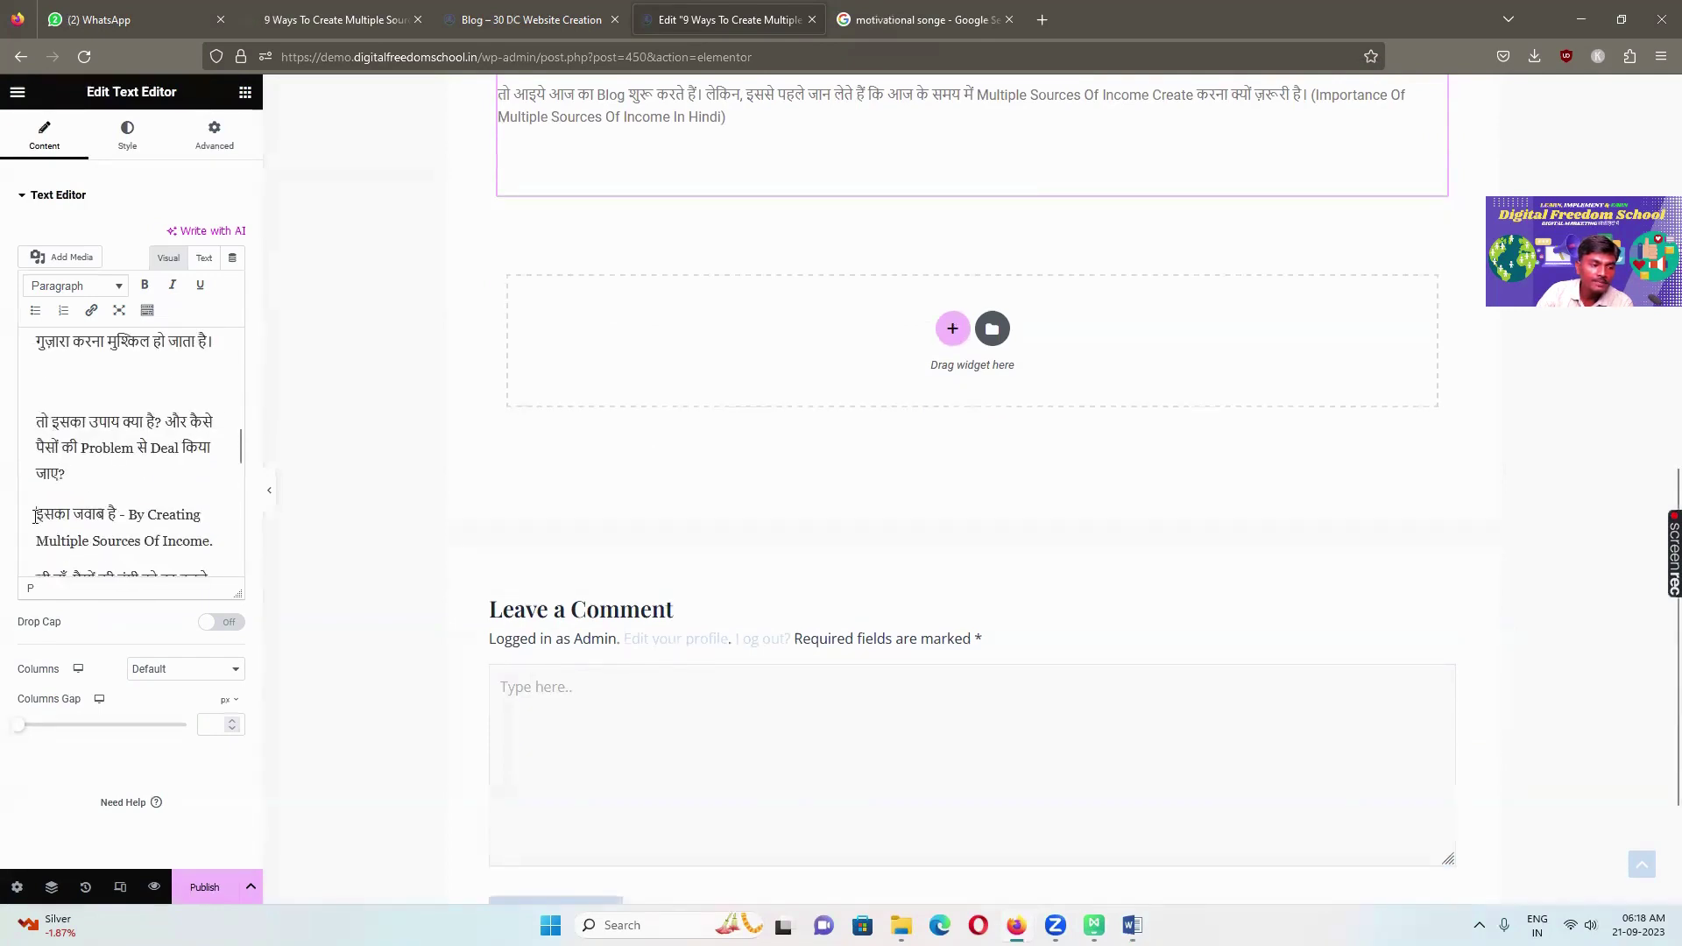
{"action": "scroll", "coordinate": [37, 521], "scroll_direction": "up", "scroll_amount": 3}
{"action": "left_click", "coordinate": [42, 550]}
{"action": "key", "text": "Delete"}
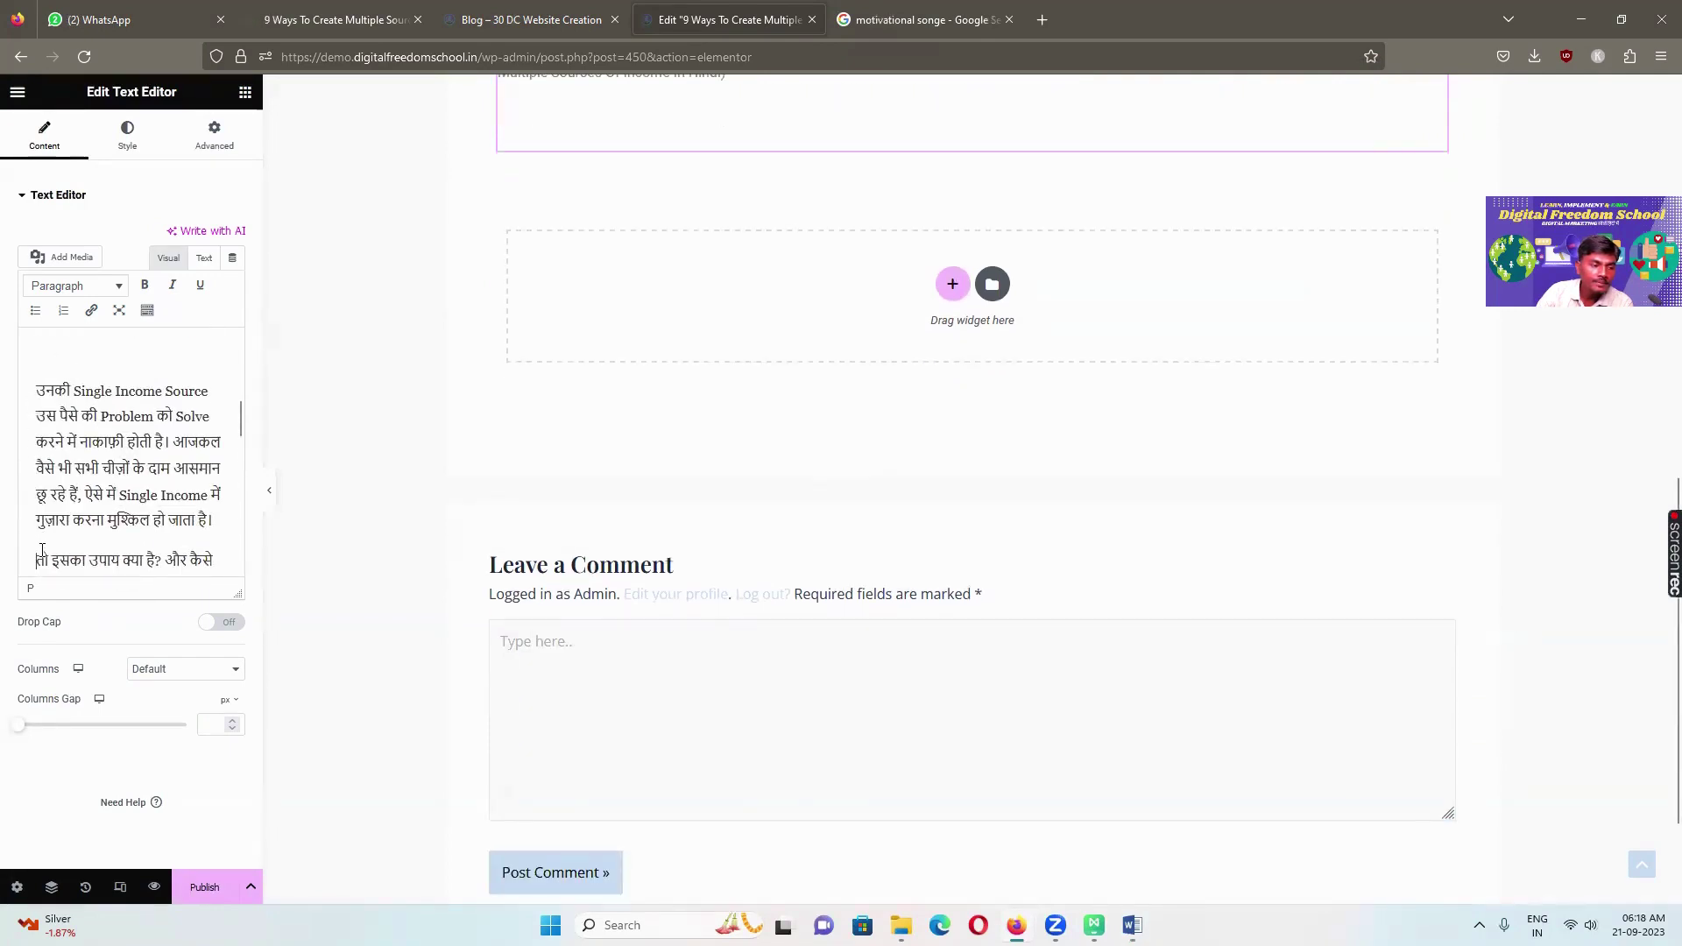
{"action": "key", "text": "Delete"}
{"action": "scroll", "coordinate": [39, 385], "scroll_direction": "up", "scroll_amount": 5}
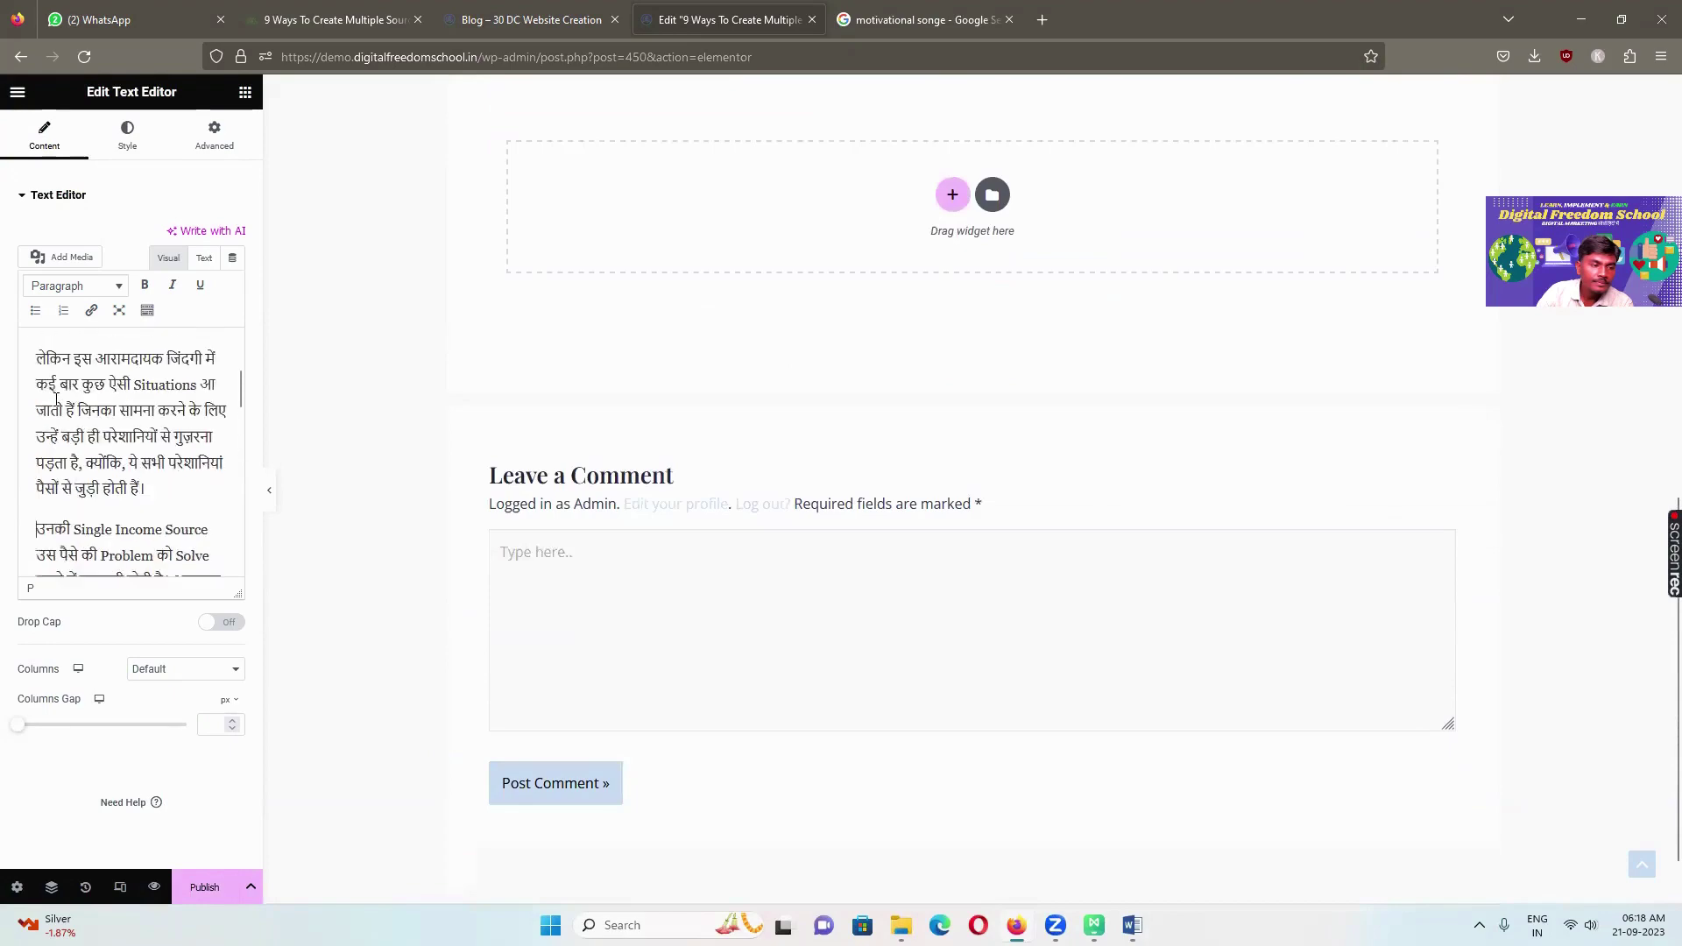
{"action": "left_click", "coordinate": [42, 404]}
{"action": "key", "text": "Delete"}
{"action": "scroll", "coordinate": [63, 395], "scroll_direction": "up", "scroll_amount": 3}
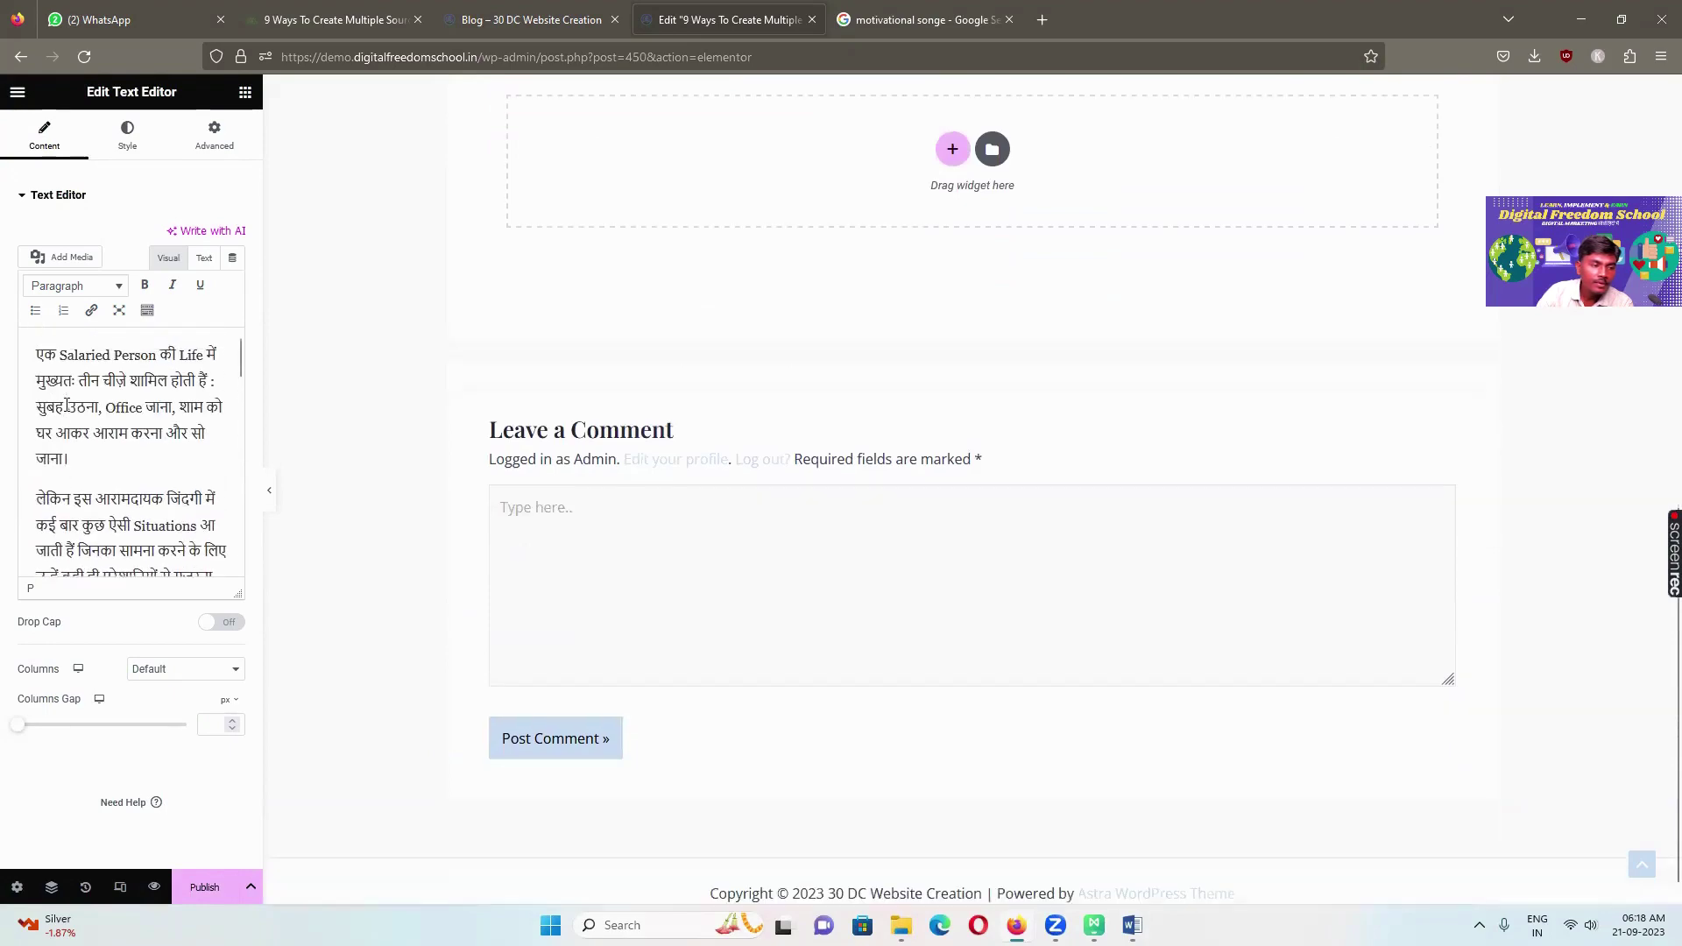
Check the introduction's spacing and delete the remaining blank line before the "तो आइये आज का Blog" paragraph
{"action": "scroll", "coordinate": [652, 452], "scroll_direction": "up", "scroll_amount": 10}
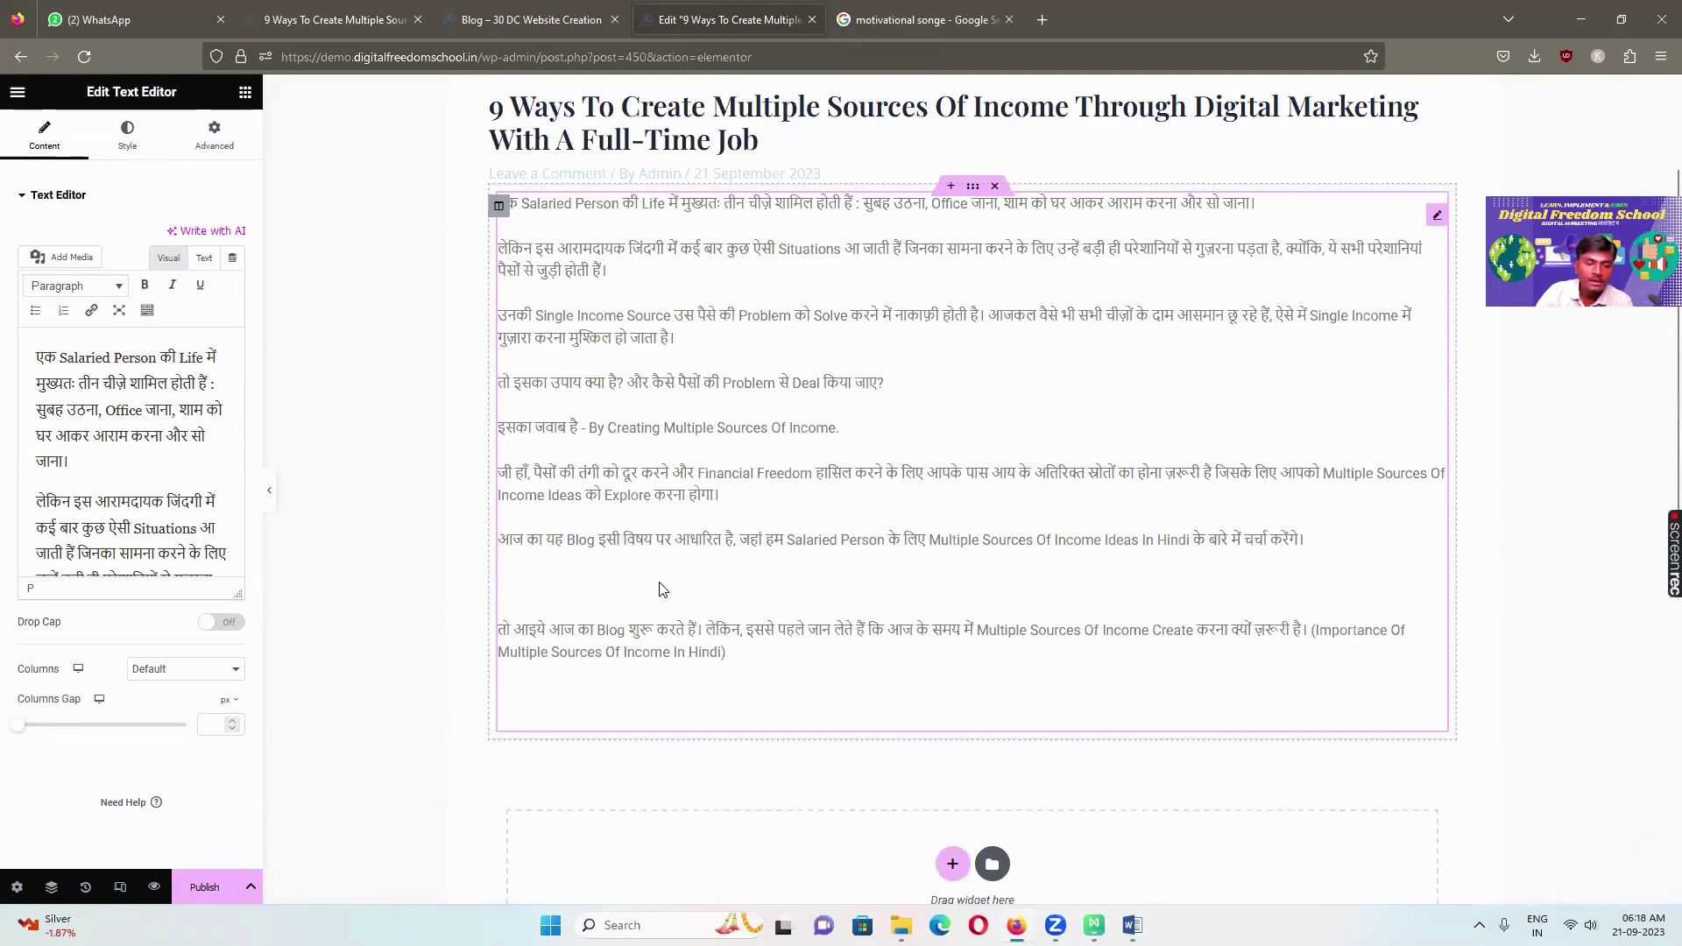
{"action": "scroll", "coordinate": [592, 606], "scroll_direction": "down", "scroll_amount": 3}
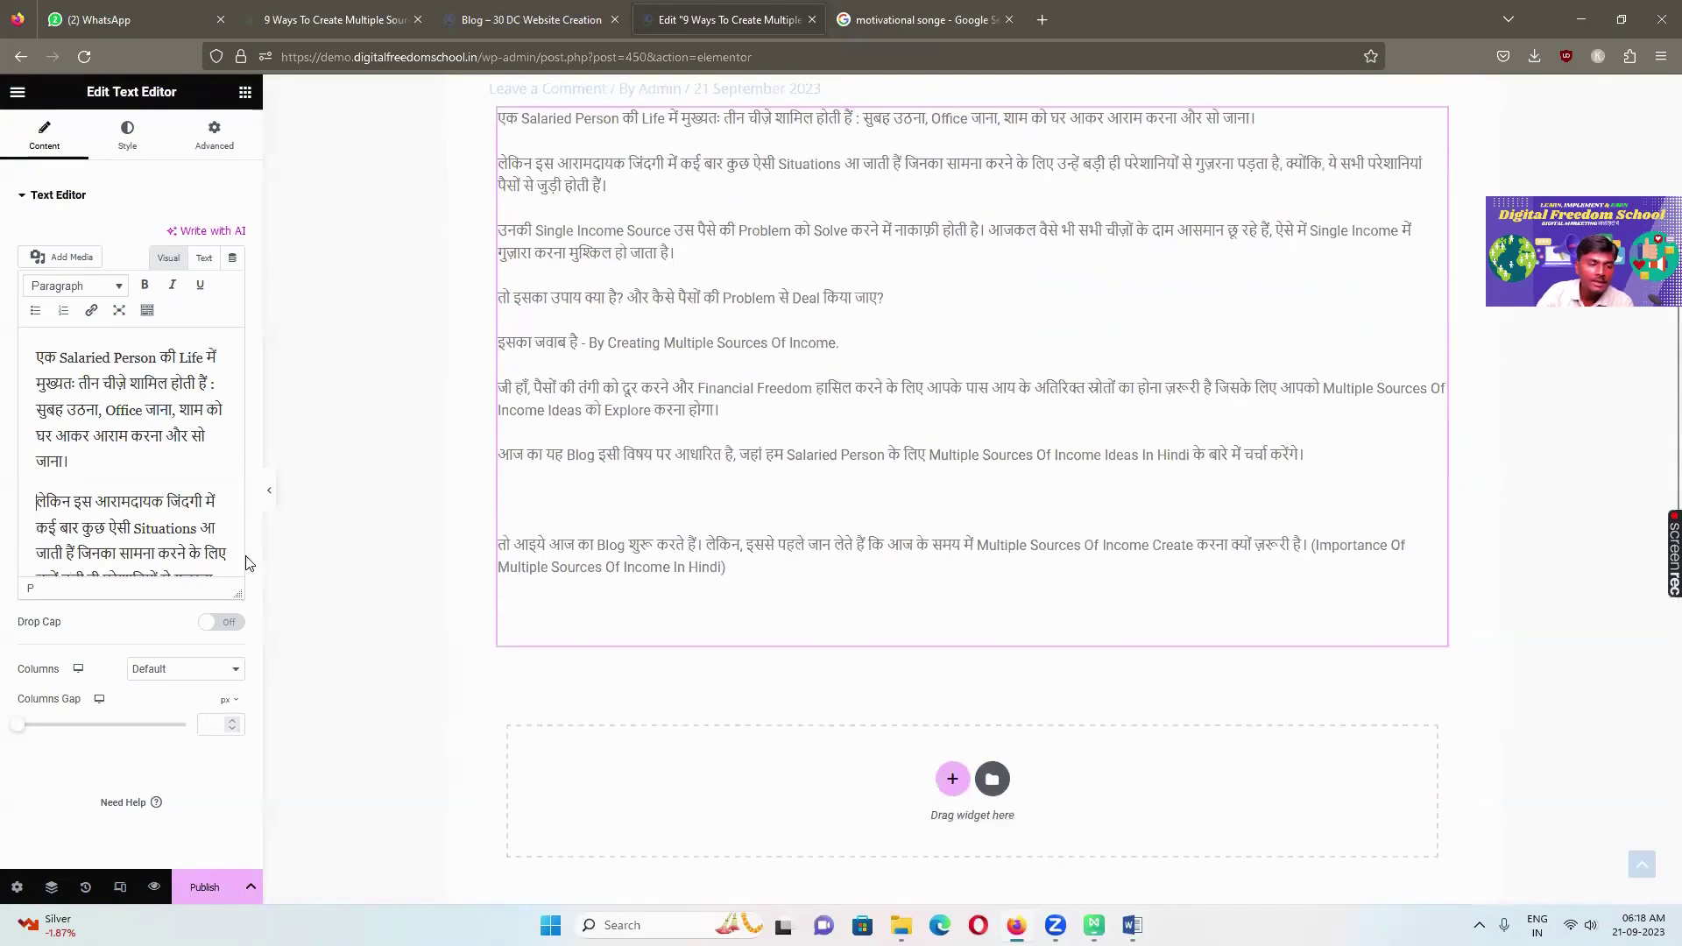
{"action": "scroll", "coordinate": [175, 484], "scroll_direction": "down", "scroll_amount": 3}
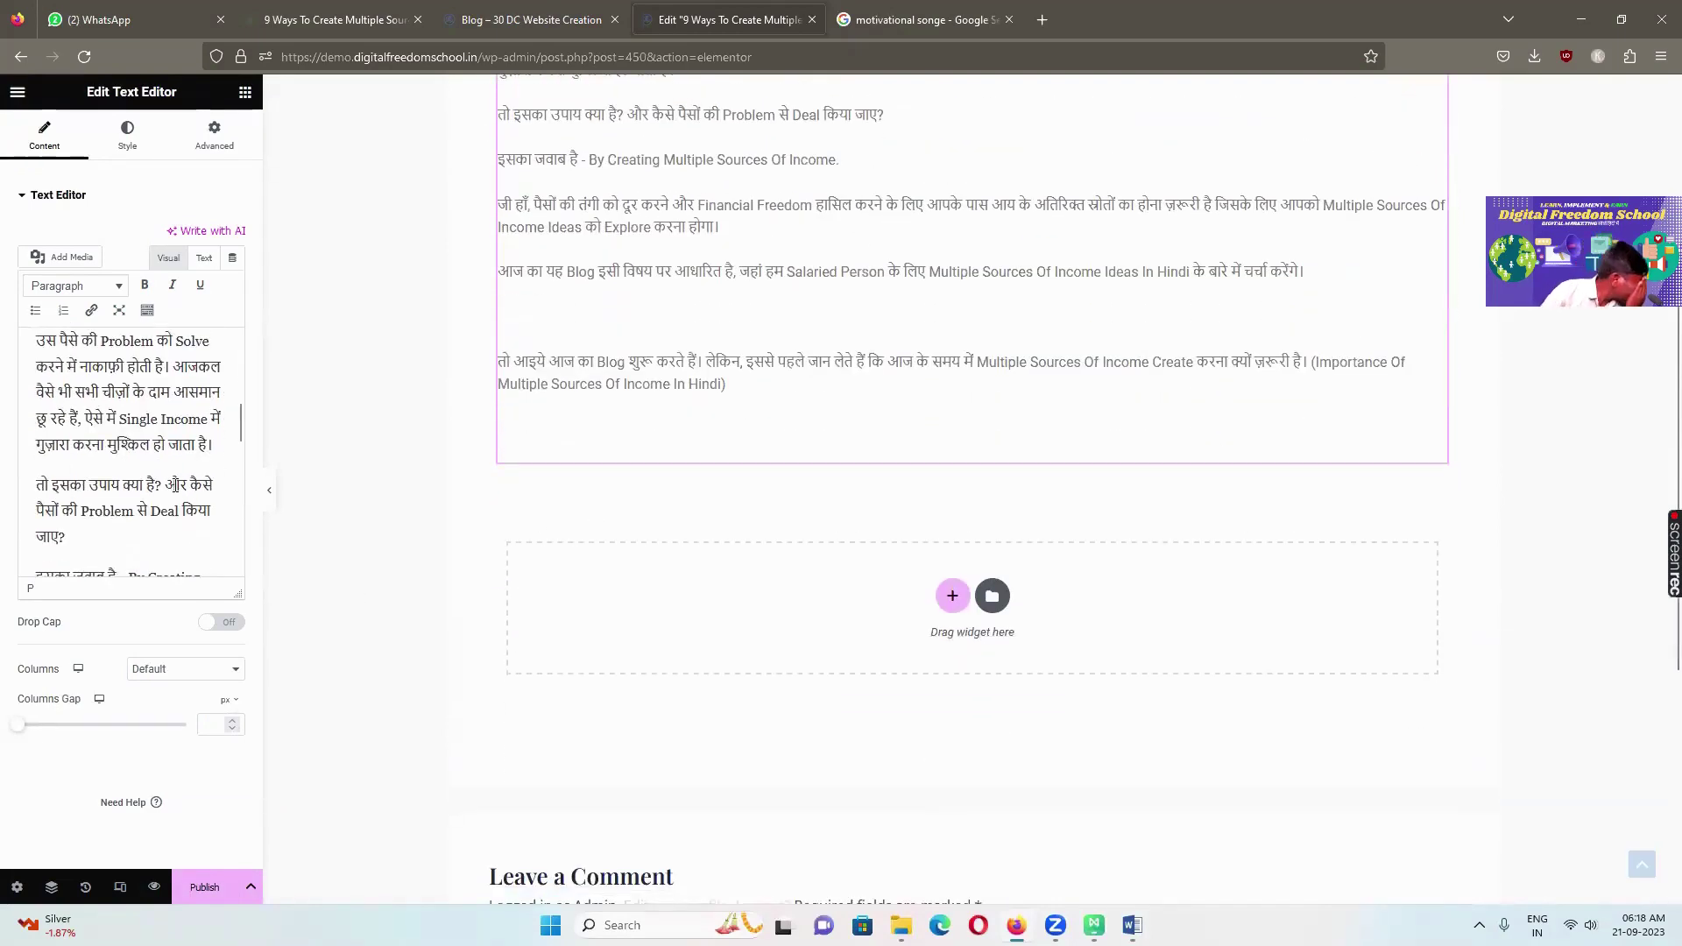
{"action": "scroll", "coordinate": [189, 482], "scroll_direction": "down", "scroll_amount": 4}
{"action": "scroll", "coordinate": [198, 480], "scroll_direction": "down", "scroll_amount": 3}
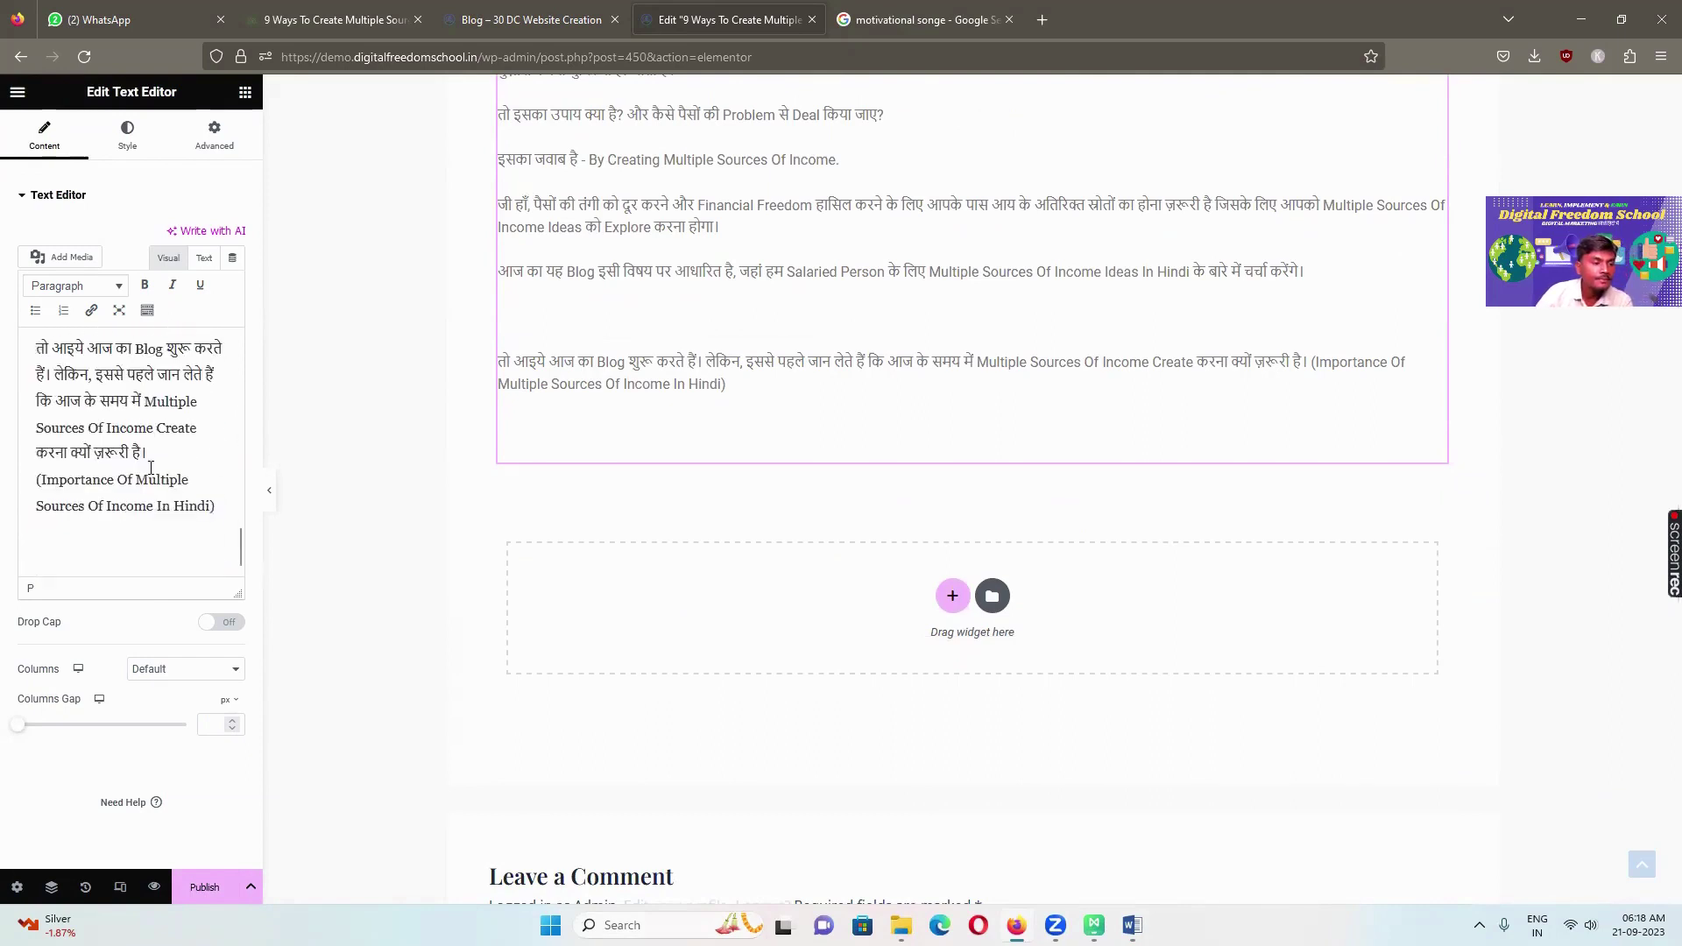
{"action": "scroll", "coordinate": [116, 464], "scroll_direction": "up", "scroll_amount": 2}
{"action": "left_click", "coordinate": [70, 492]}
{"action": "key", "text": "BackSpace"}
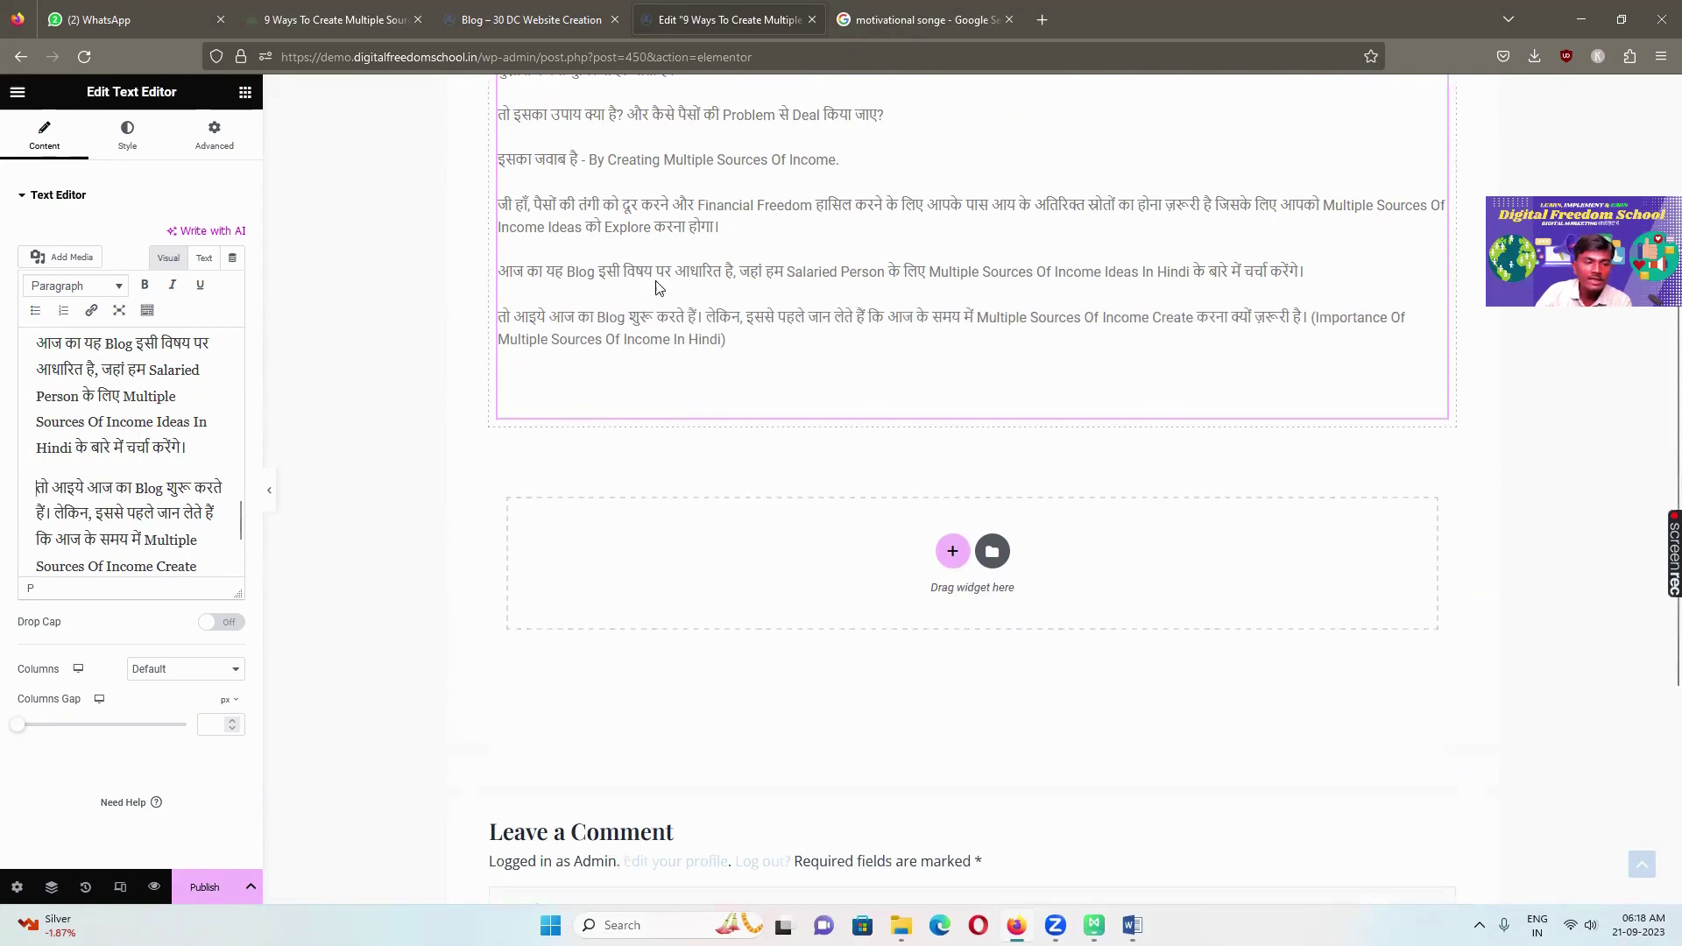
{"action": "scroll", "coordinate": [720, 410], "scroll_direction": "up", "scroll_amount": 4}
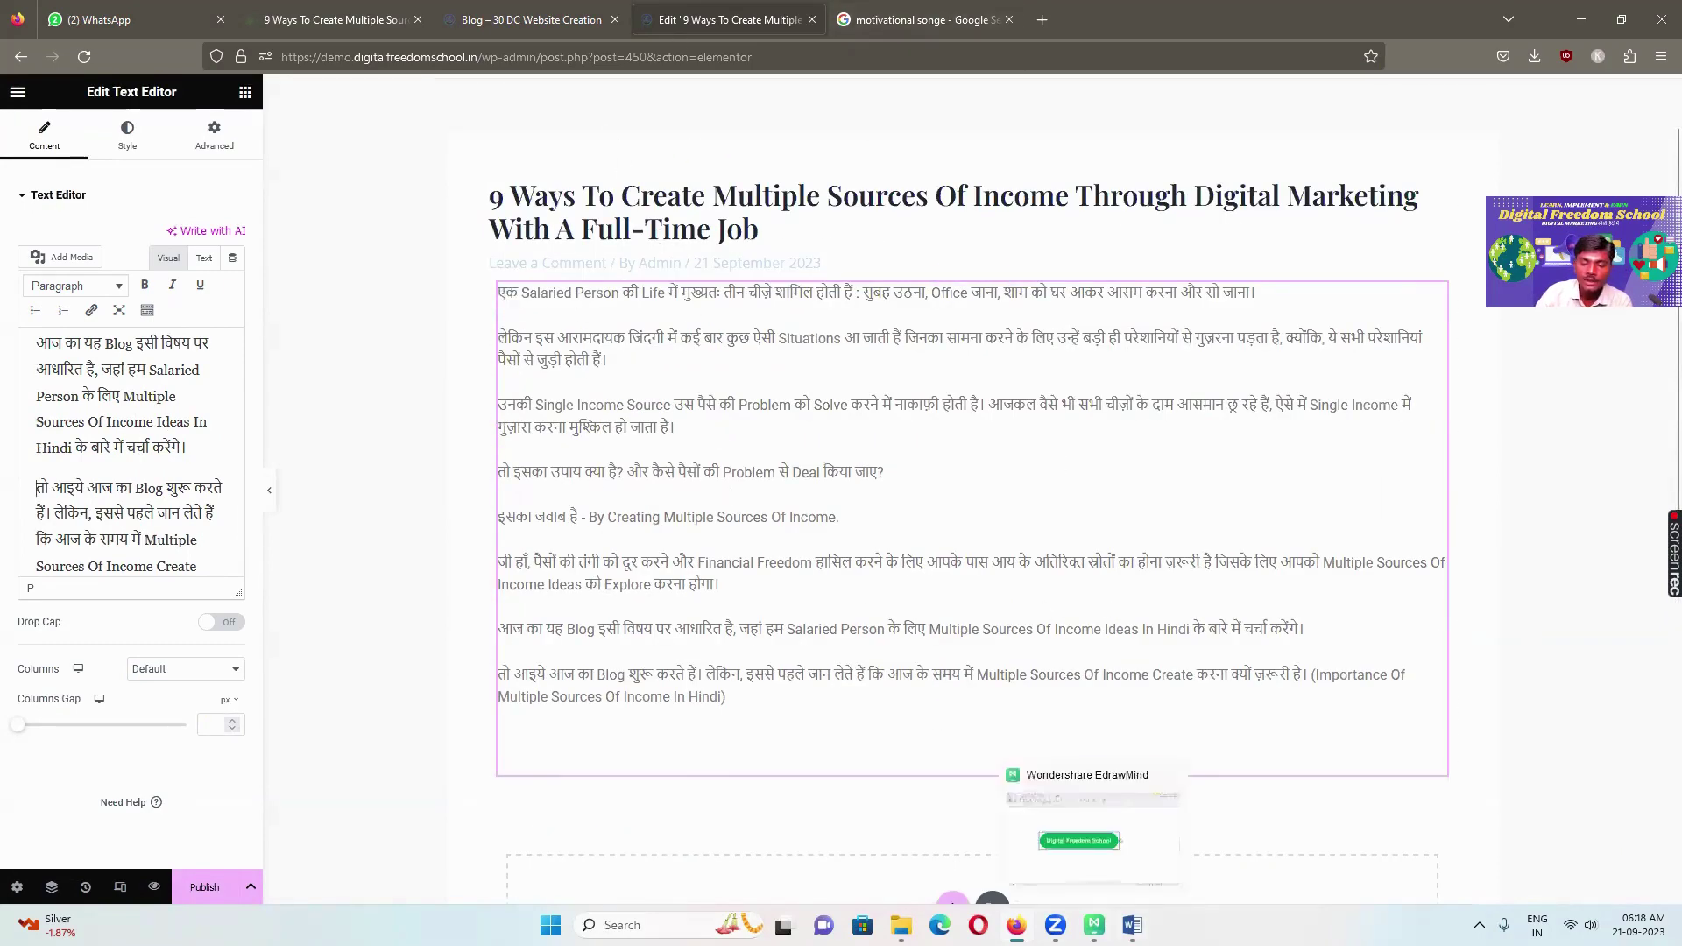
Switch to the Word document and copy the "Benefits Of Multiple Sources Of Income In Hindi (For Salaried People)" heading
{"action": "left_click", "coordinate": [1132, 925]}
{"action": "scroll", "coordinate": [834, 545], "scroll_direction": "down", "scroll_amount": 3}
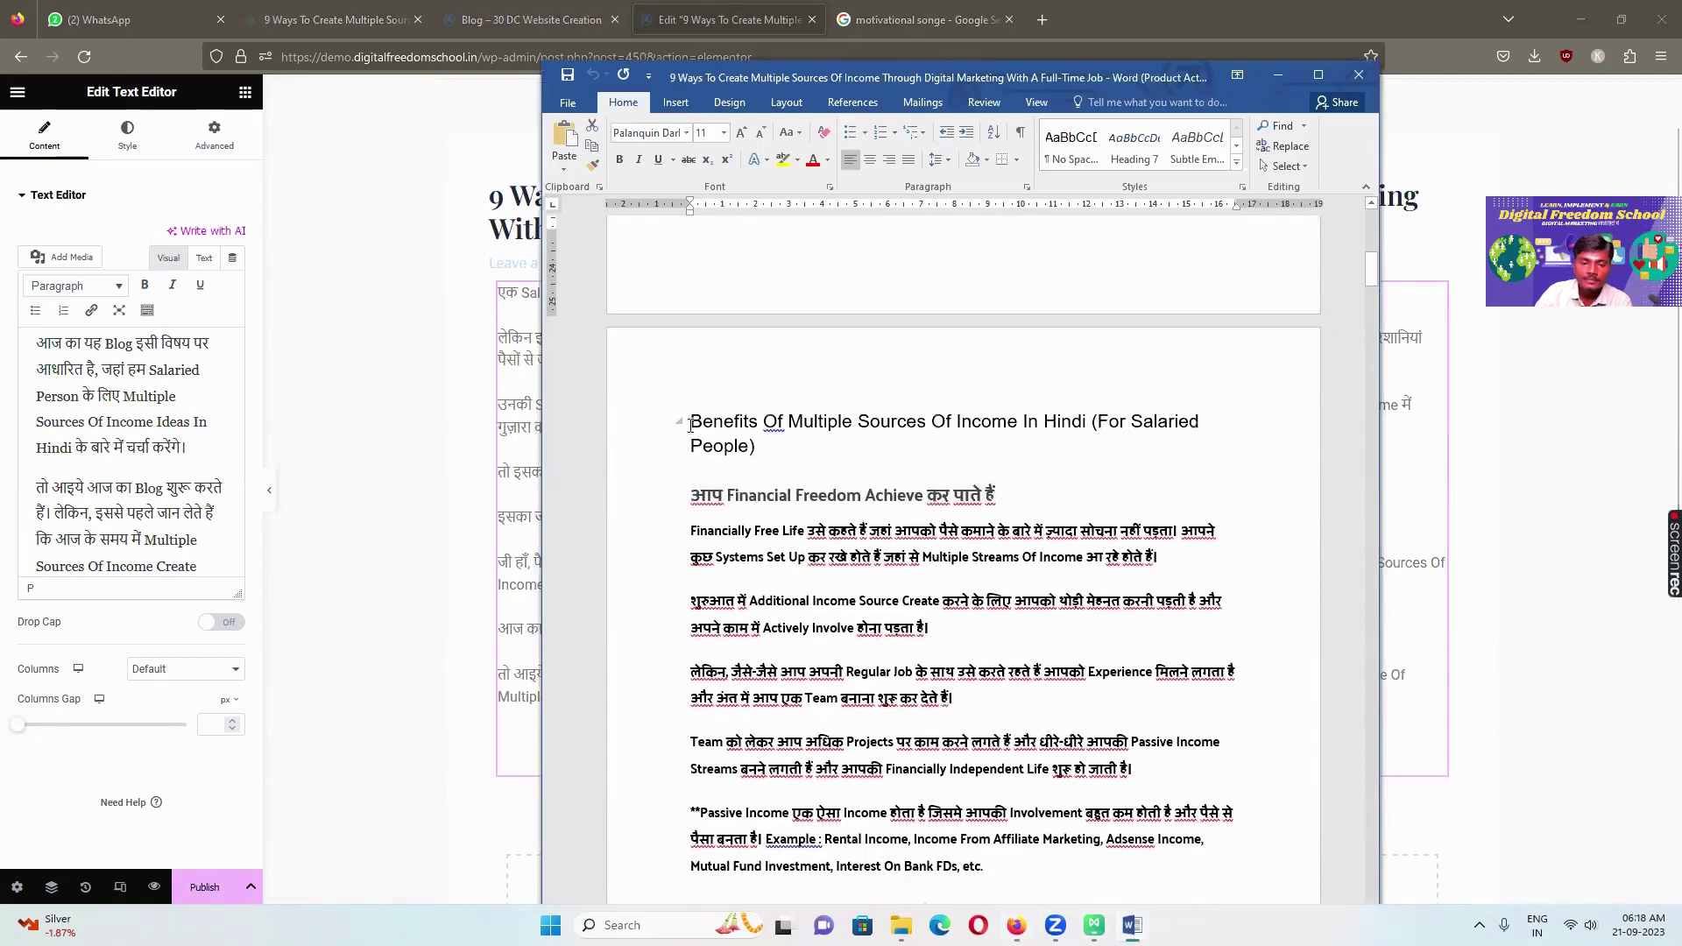
{"action": "left_click_drag", "start_coordinate": [689, 412], "coordinate": [767, 446]}
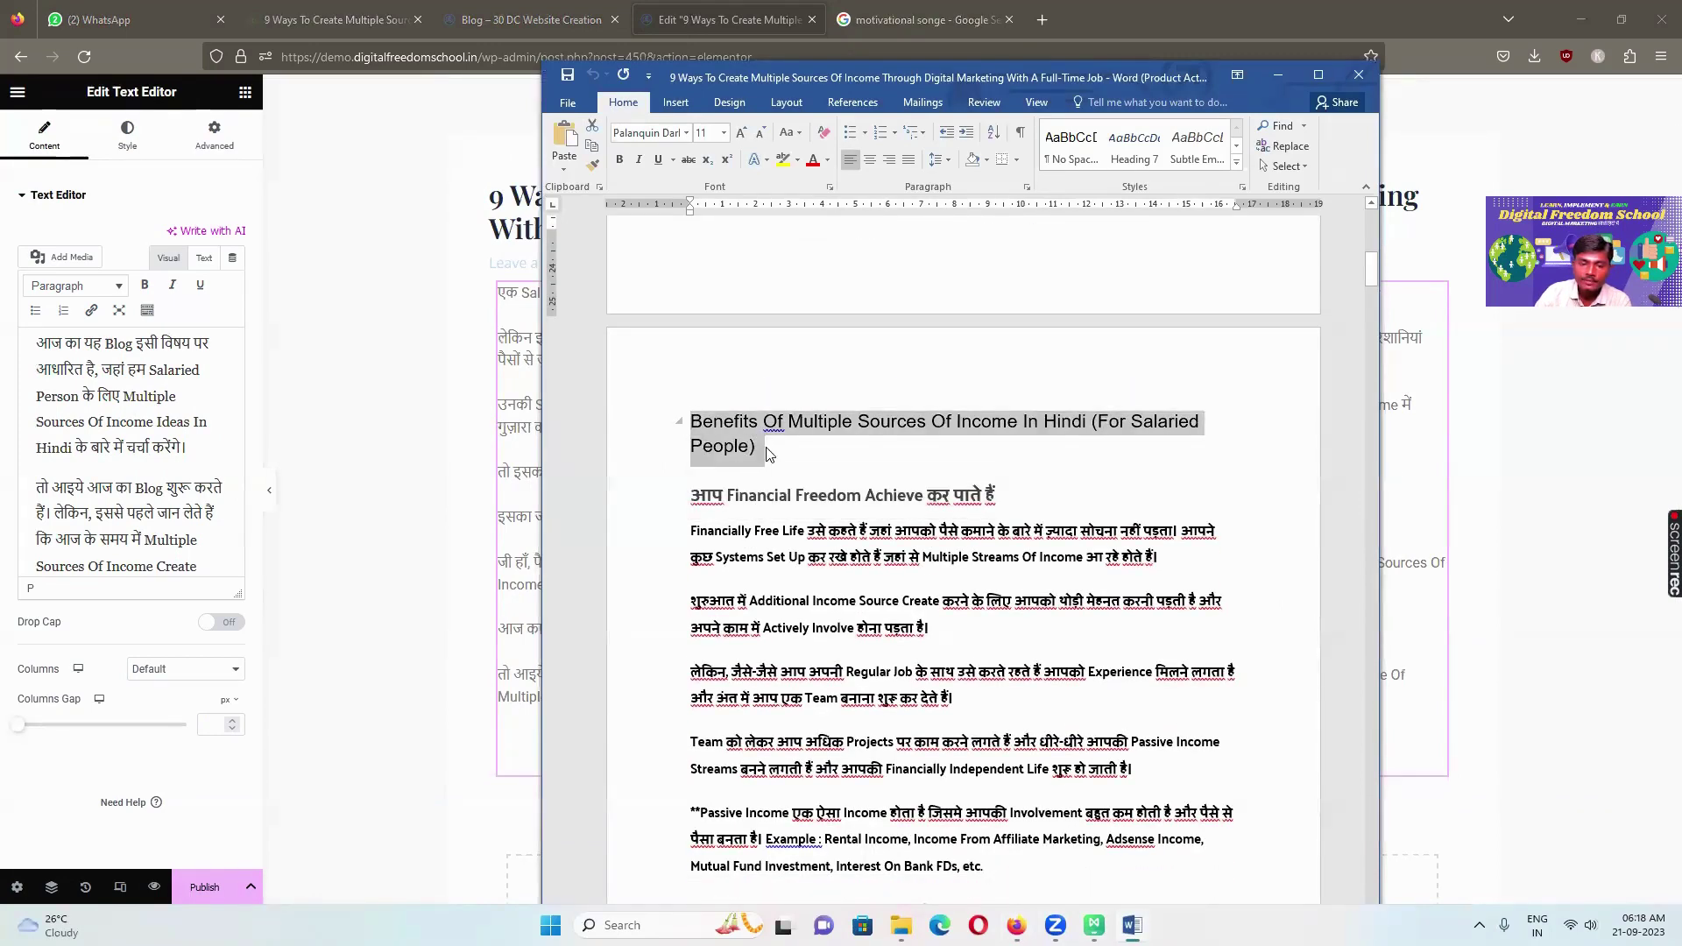
{"action": "key", "text": "ctrl+c"}
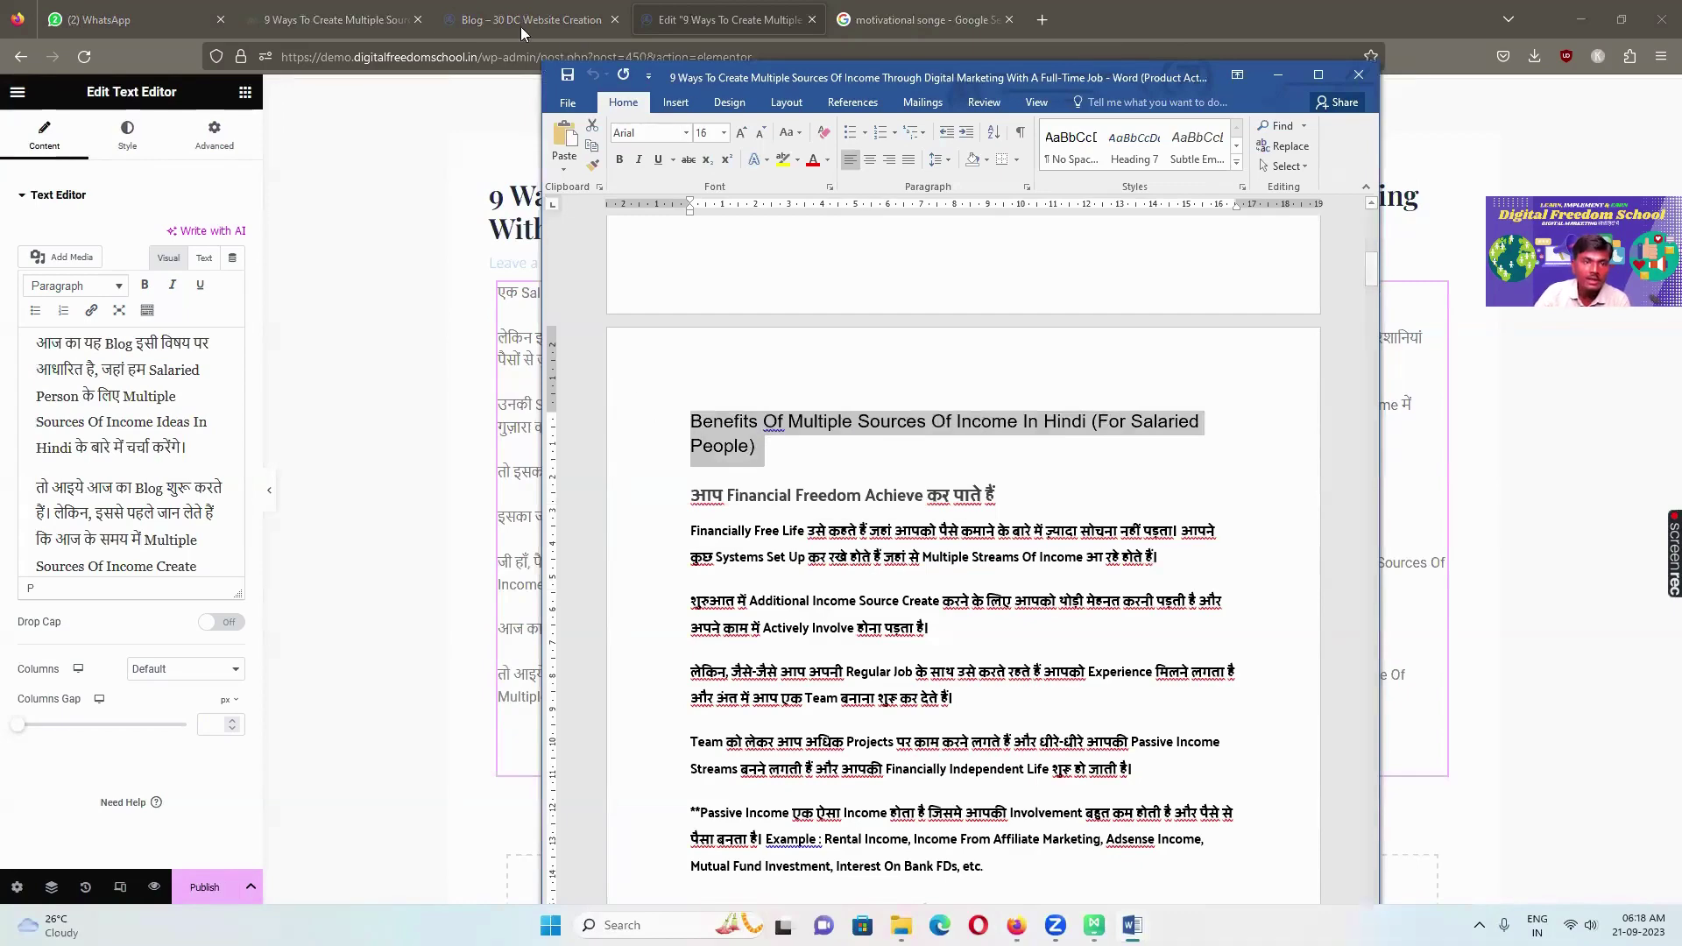
Return to Elementor in Firefox, add a Heading widget below the introduction and replace its placeholder title with the copied heading
{"action": "left_click", "coordinate": [688, 21]}
{"action": "scroll", "coordinate": [613, 381], "scroll_direction": "down", "scroll_amount": 4}
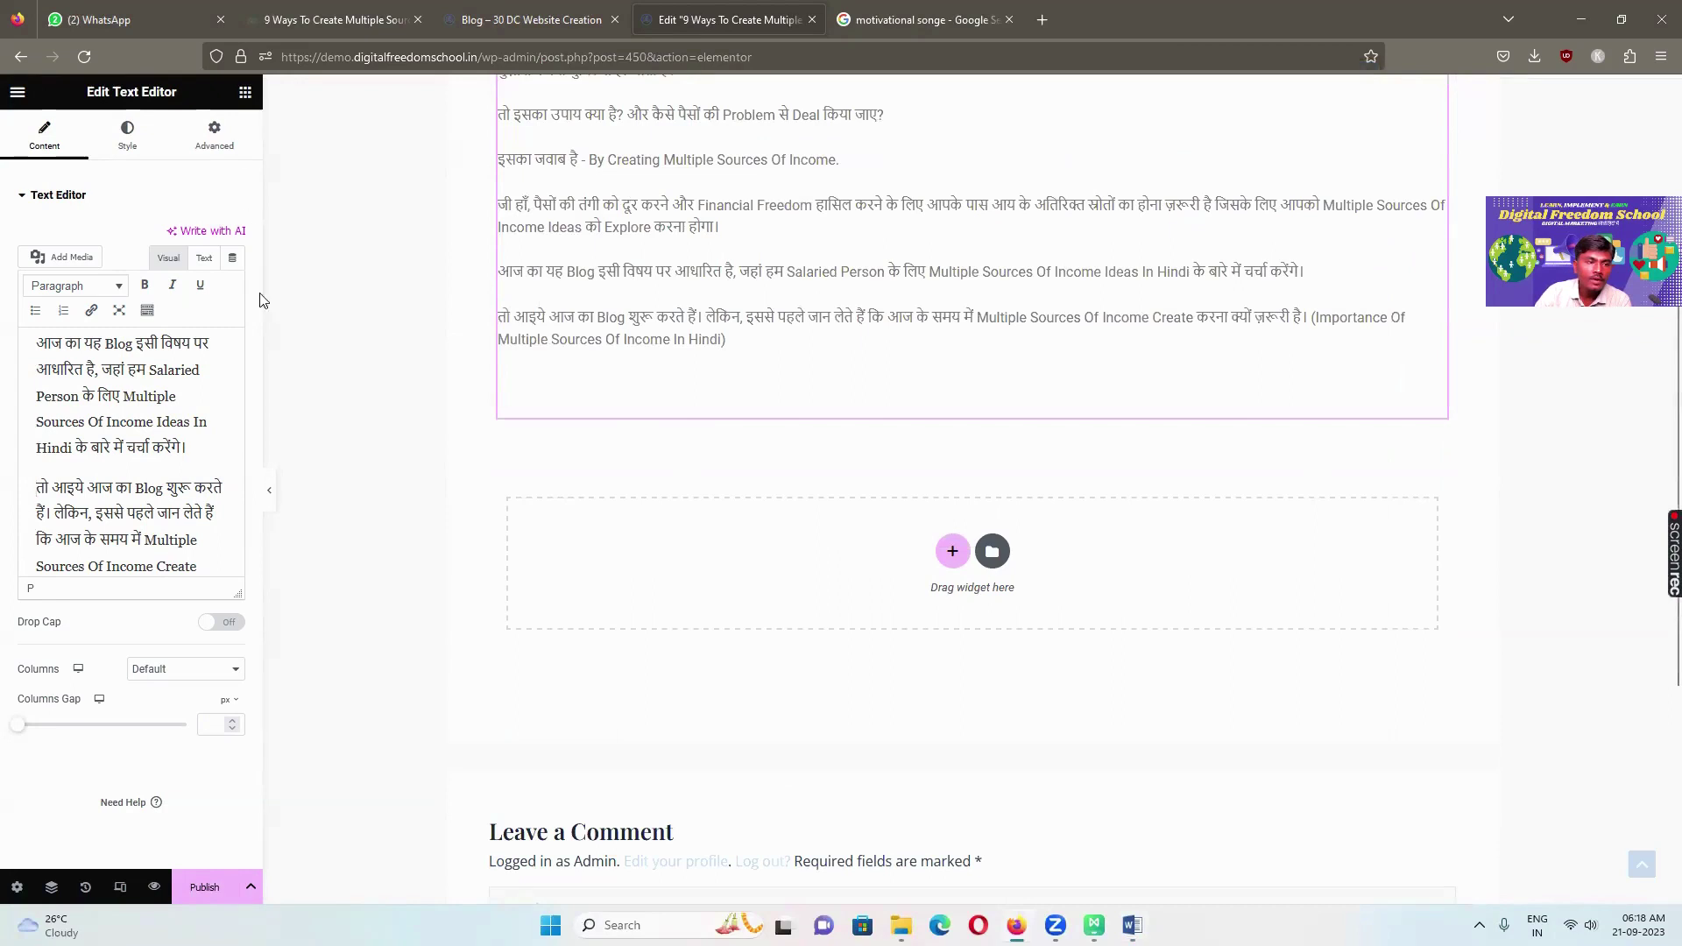
{"action": "left_click", "coordinate": [245, 91]}
{"action": "left_click_drag", "start_coordinate": [192, 359], "coordinate": [700, 385]}
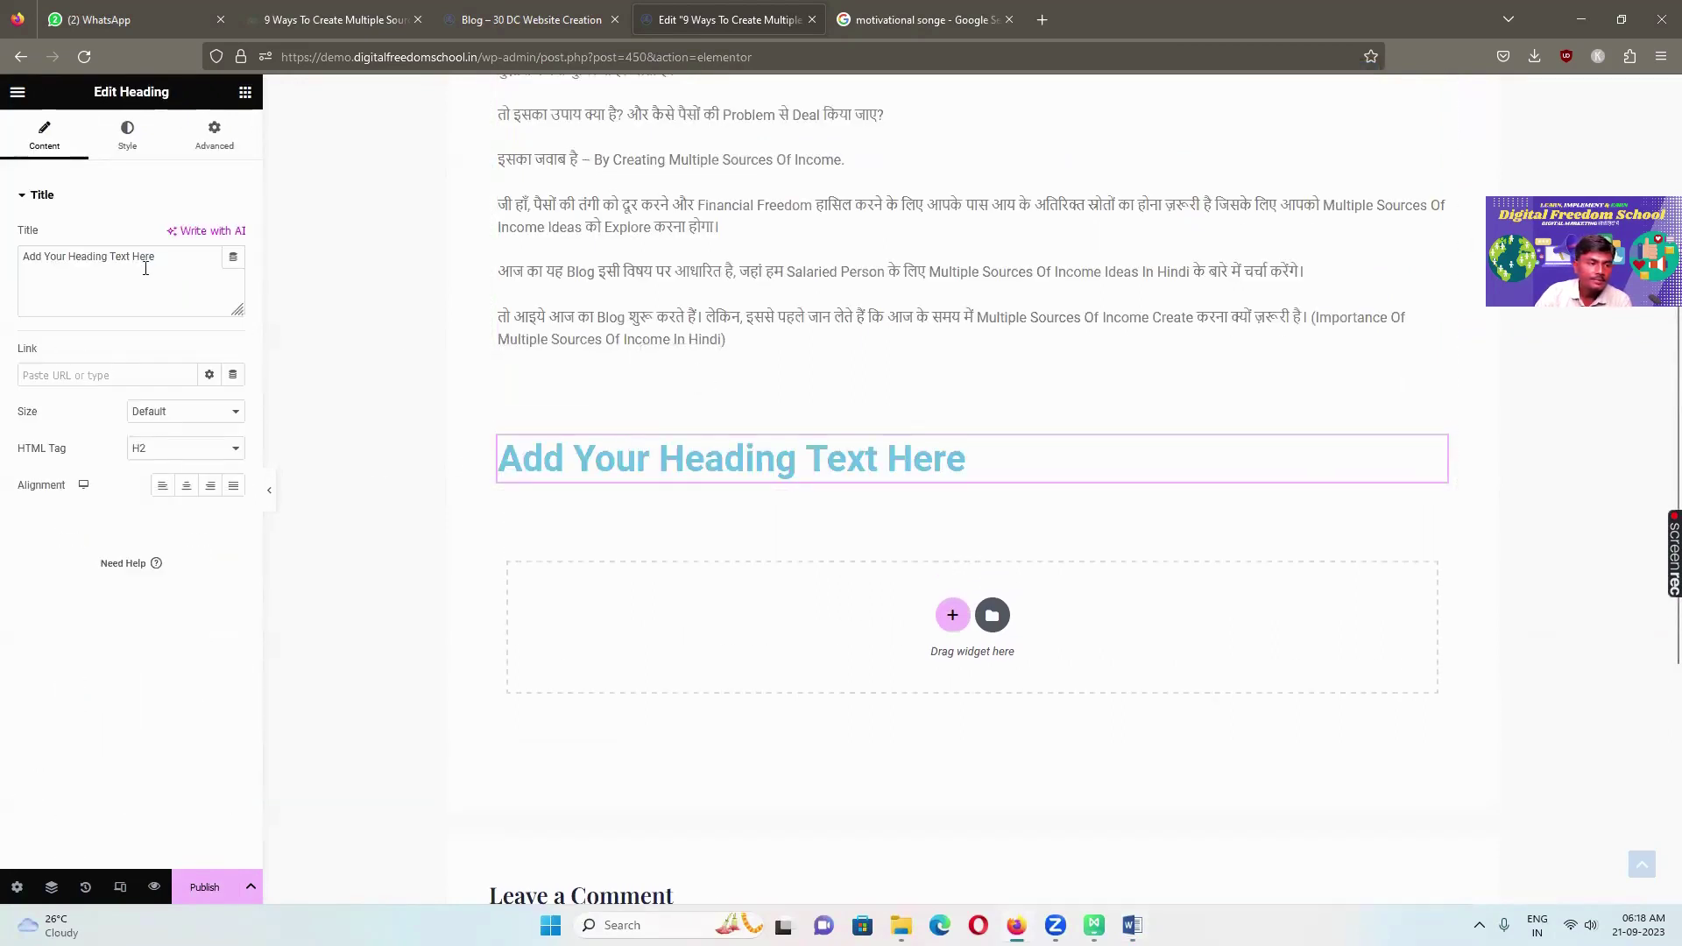
{"action": "left_click_drag", "start_coordinate": [155, 257], "coordinate": [18, 263]}
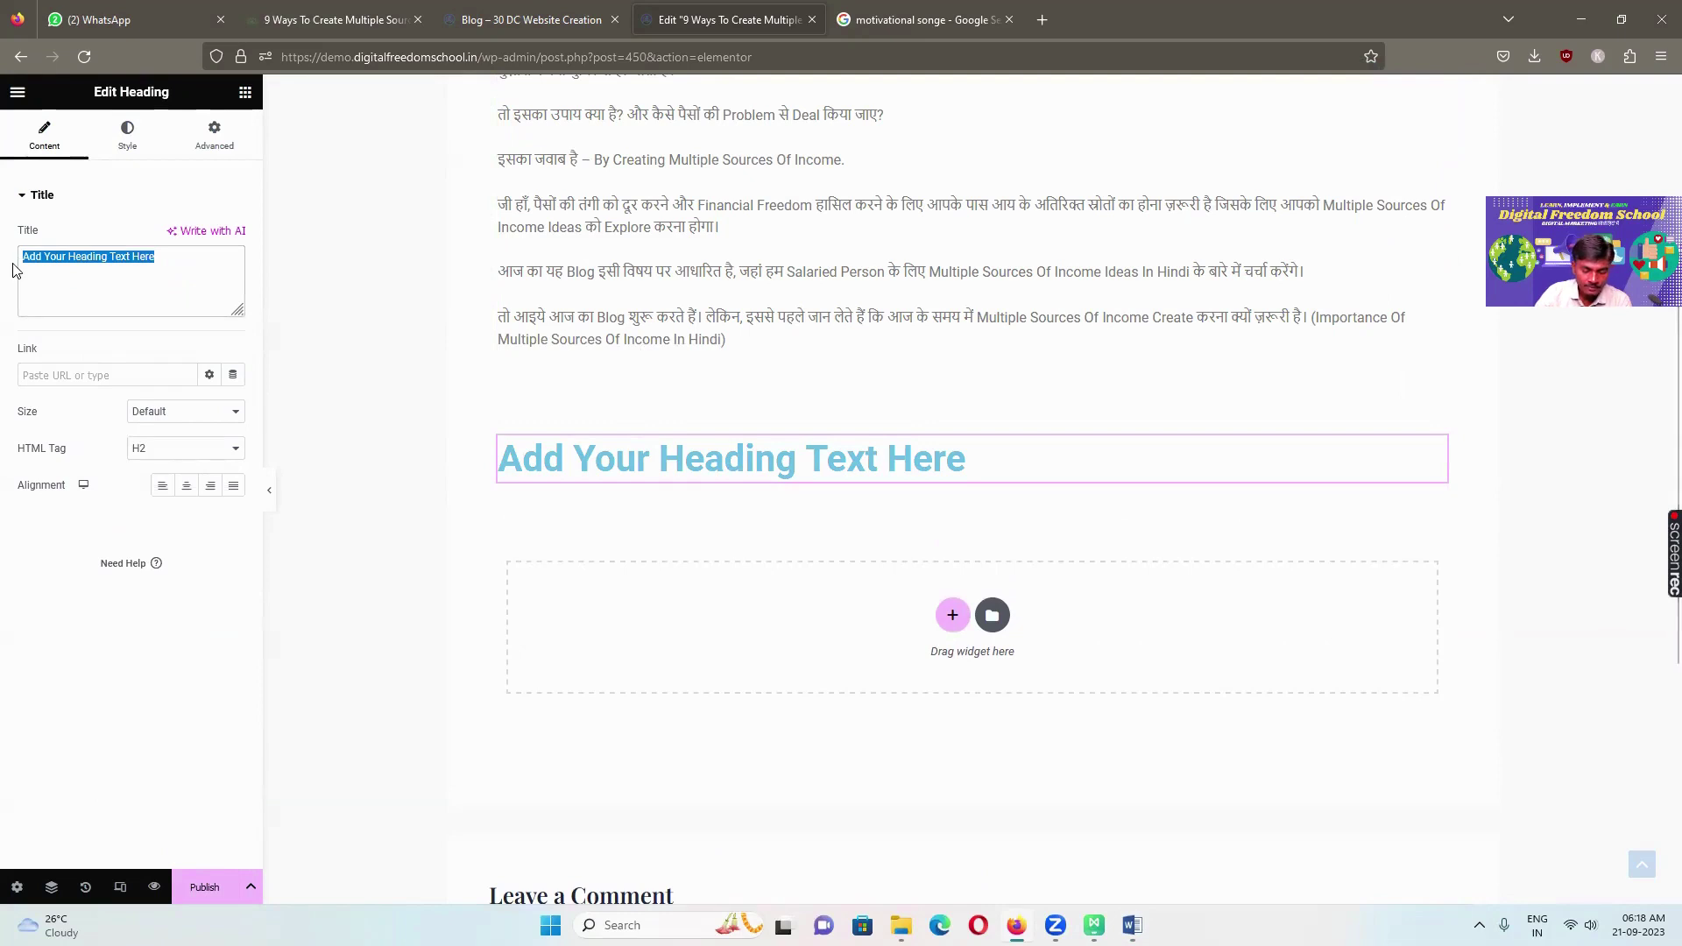
{"action": "key", "text": "ctrl+v"}
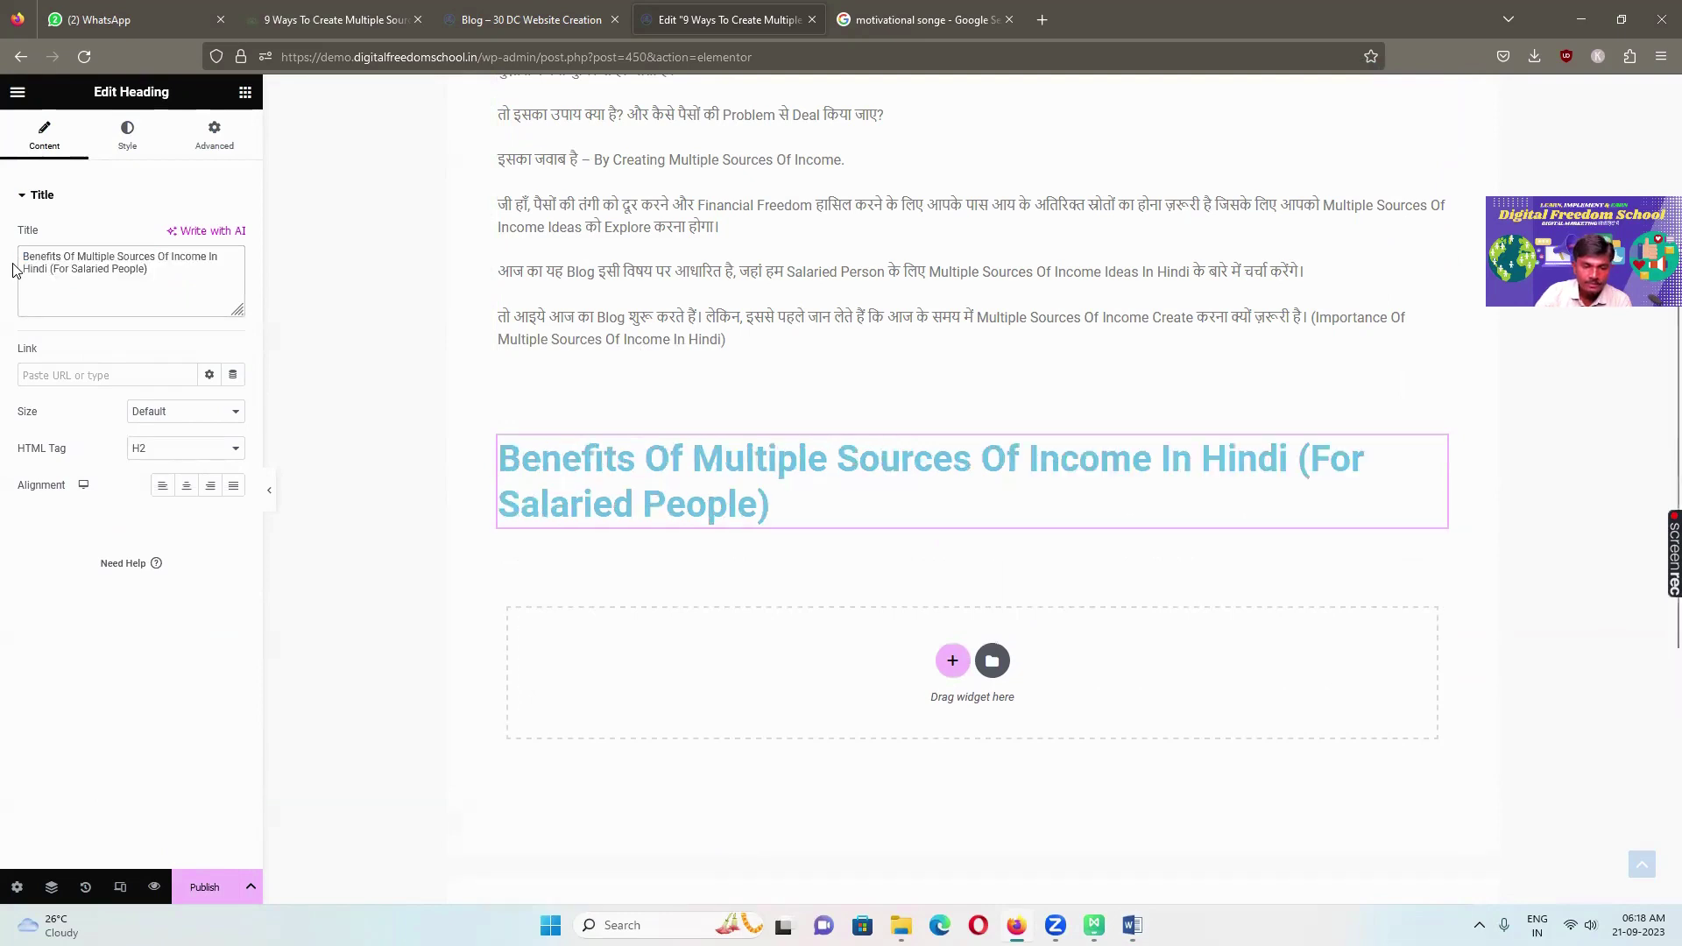
Set the Benefits heading's HTML tag to H4 and its text colour to #060707
{"action": "left_click", "coordinate": [163, 451]}
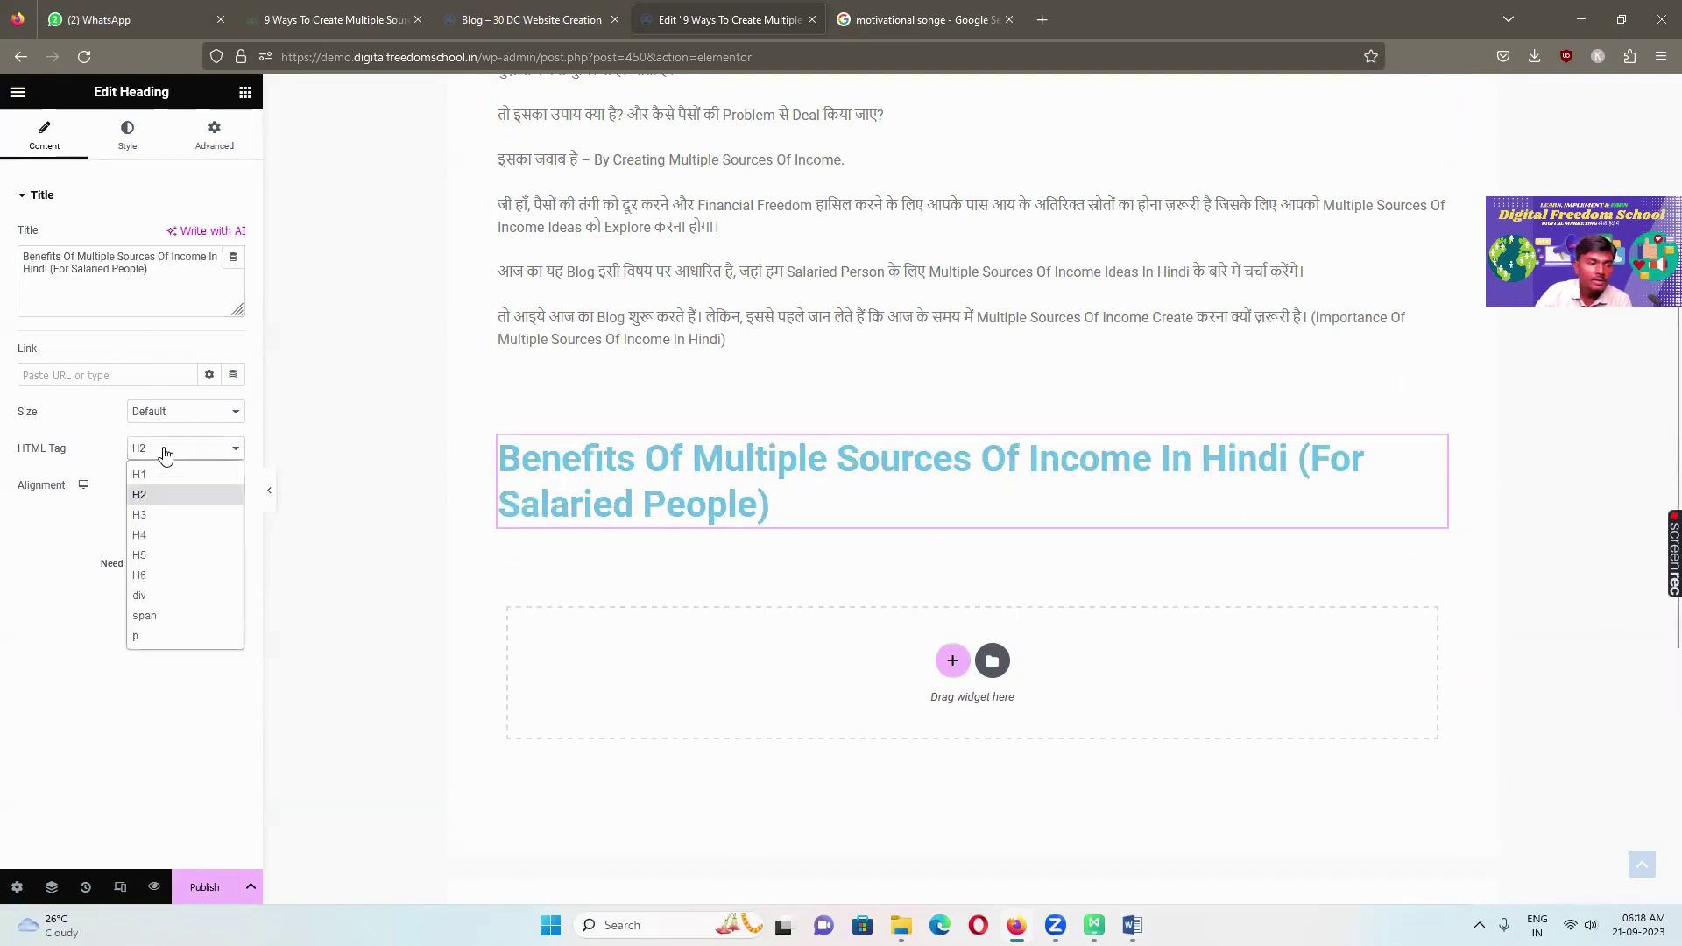
{"action": "left_click", "coordinate": [147, 536]}
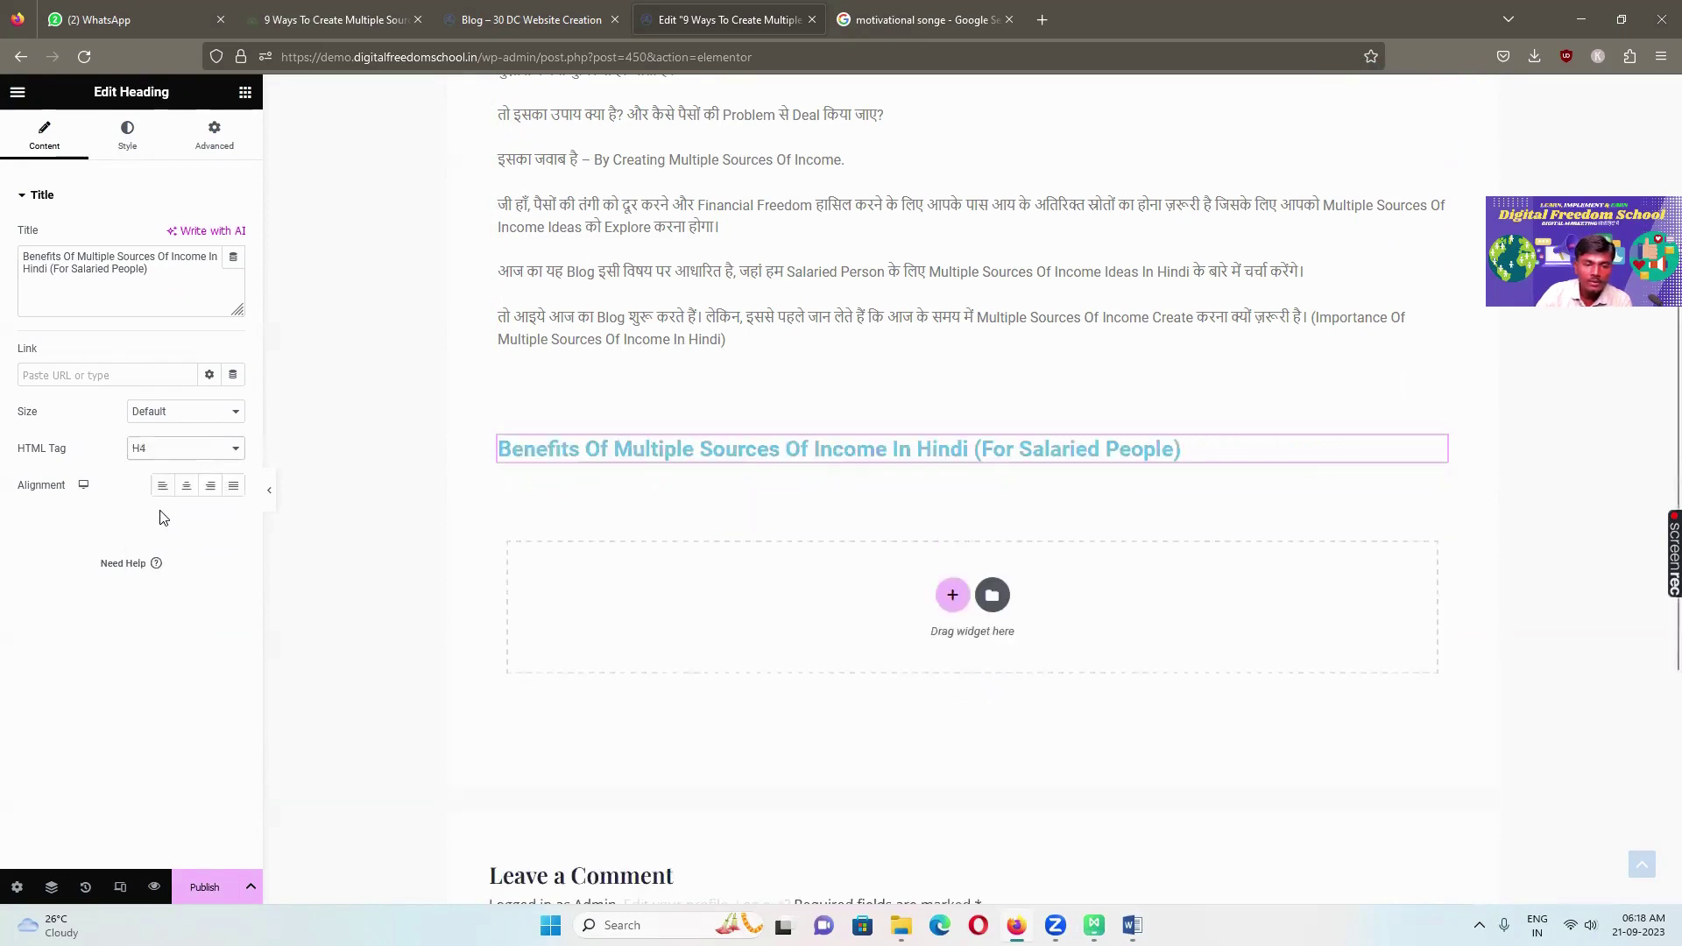
{"action": "left_click", "coordinate": [127, 135]}
{"action": "left_click", "coordinate": [233, 236]}
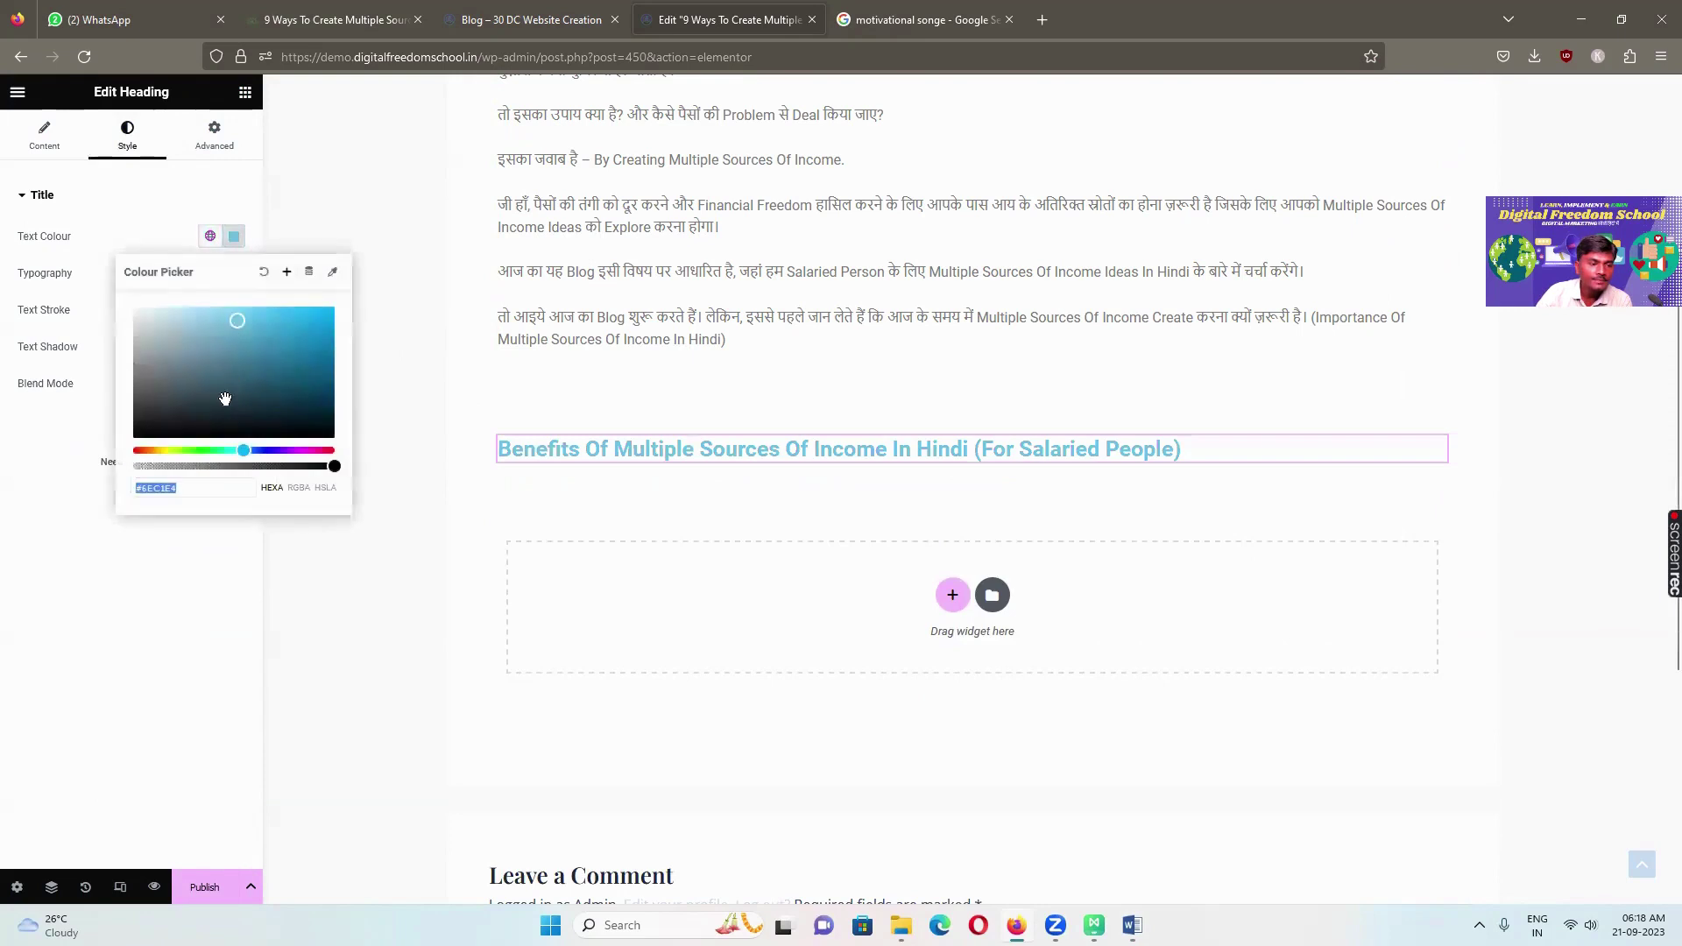
{"action": "left_click_drag", "start_coordinate": [182, 485], "coordinate": [140, 480]}
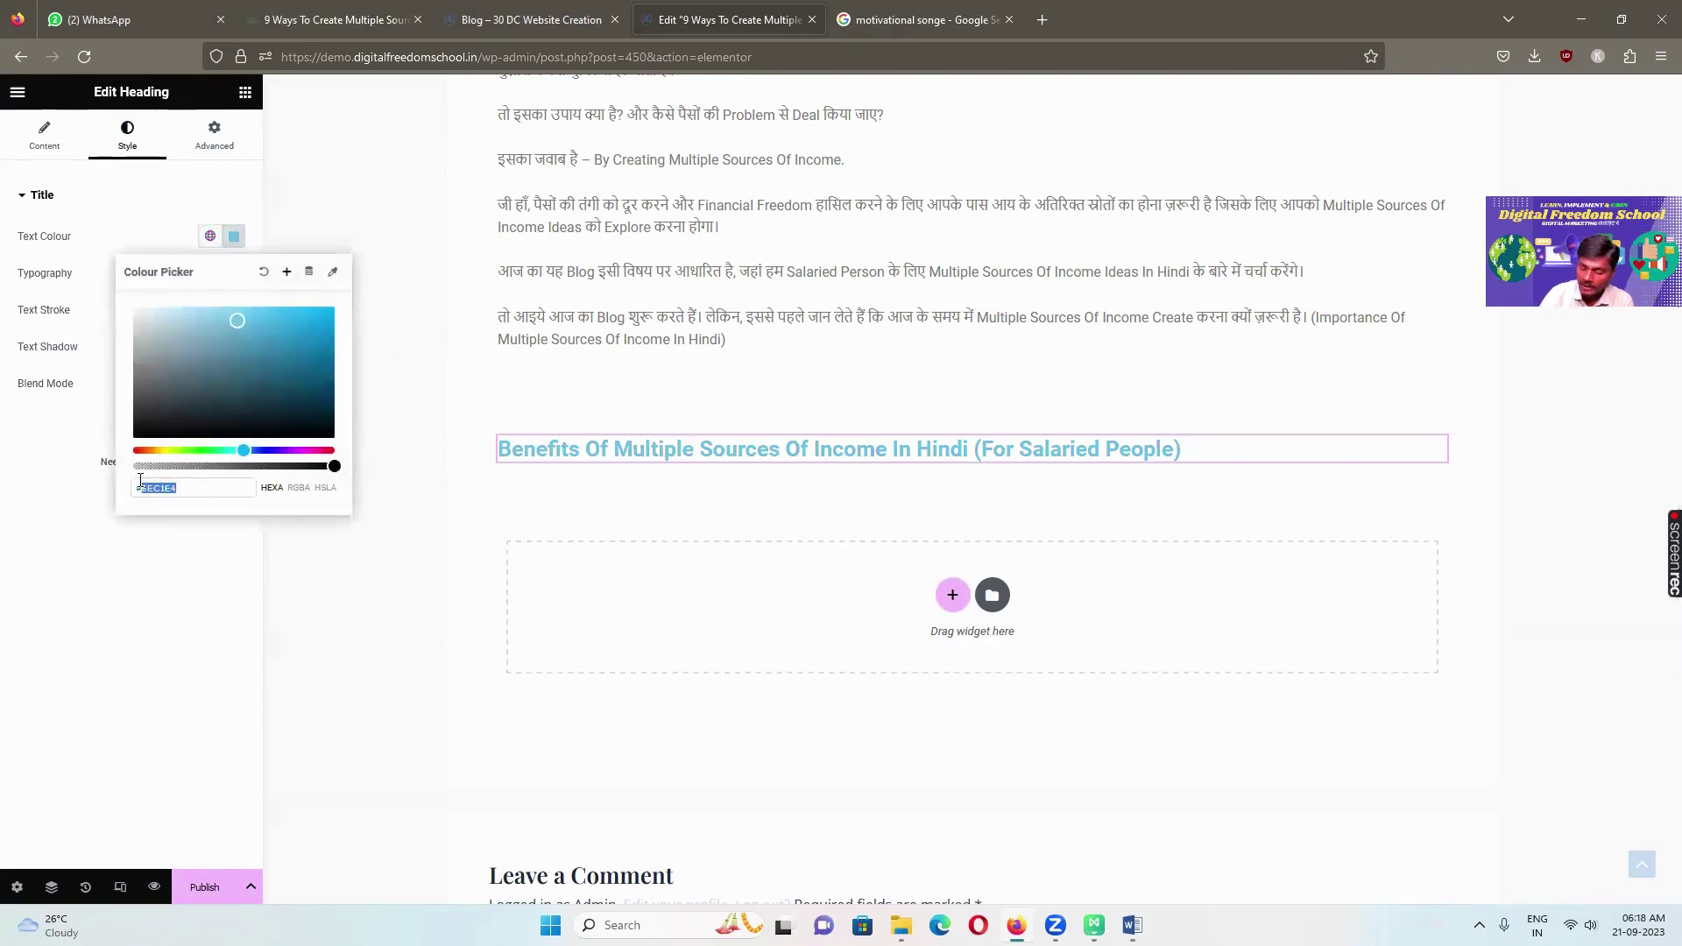
{"action": "type", "text": "060707"}
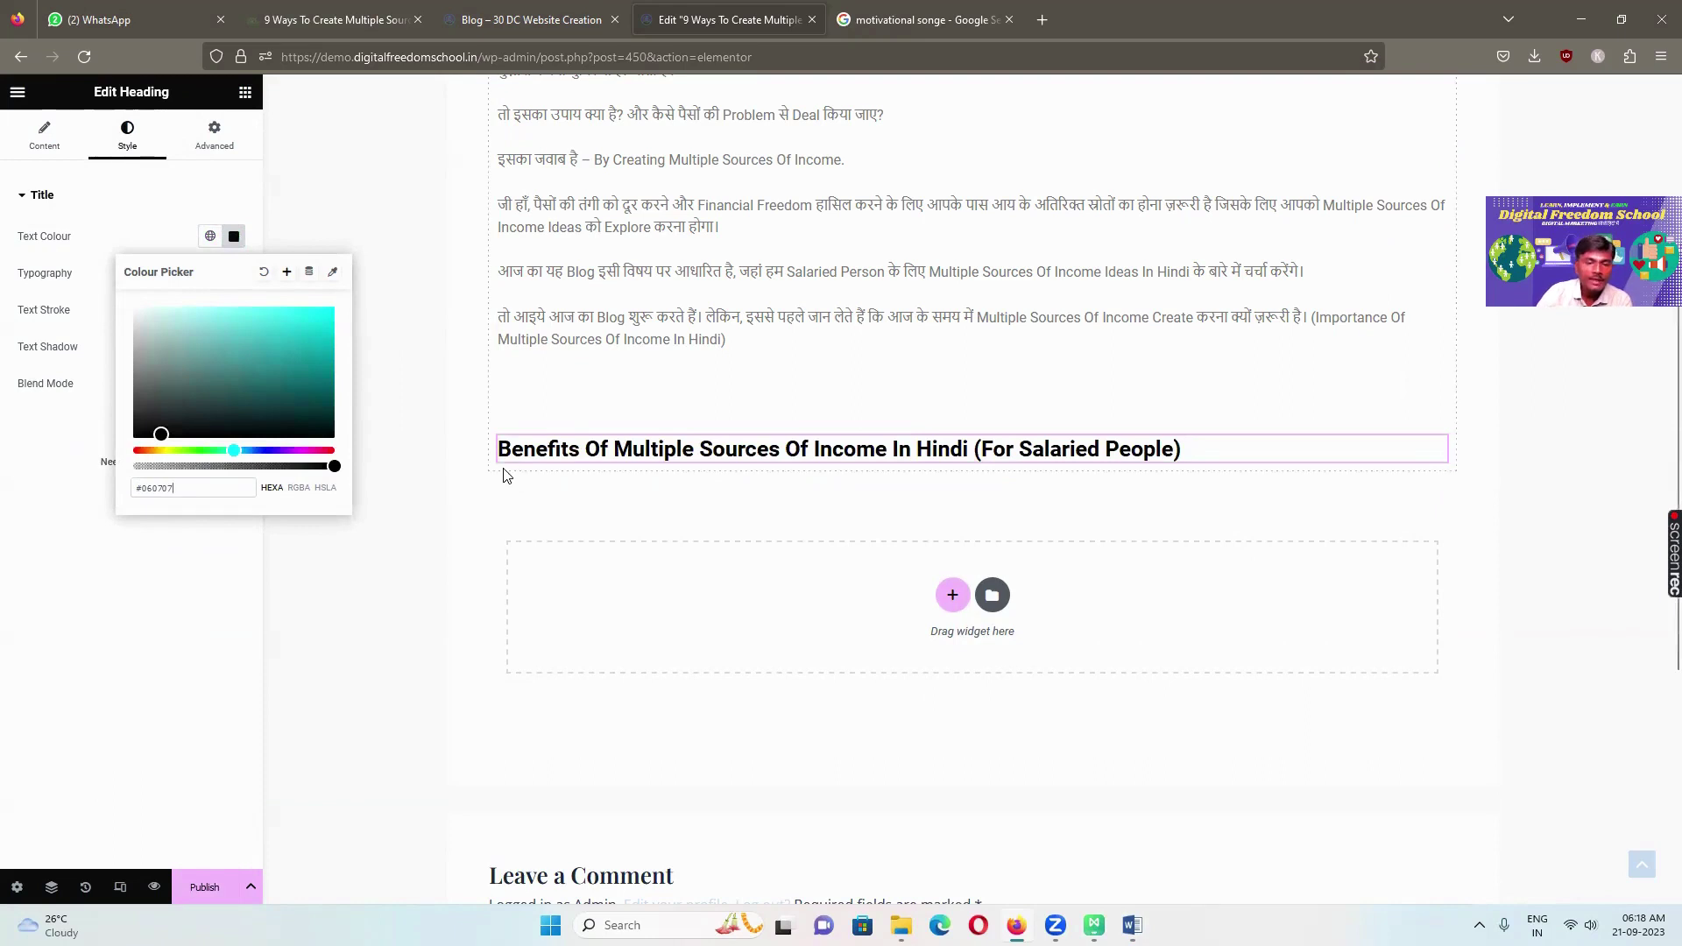
Add a Text Editor widget directly below the Benefits heading
{"action": "left_click", "coordinate": [243, 92]}
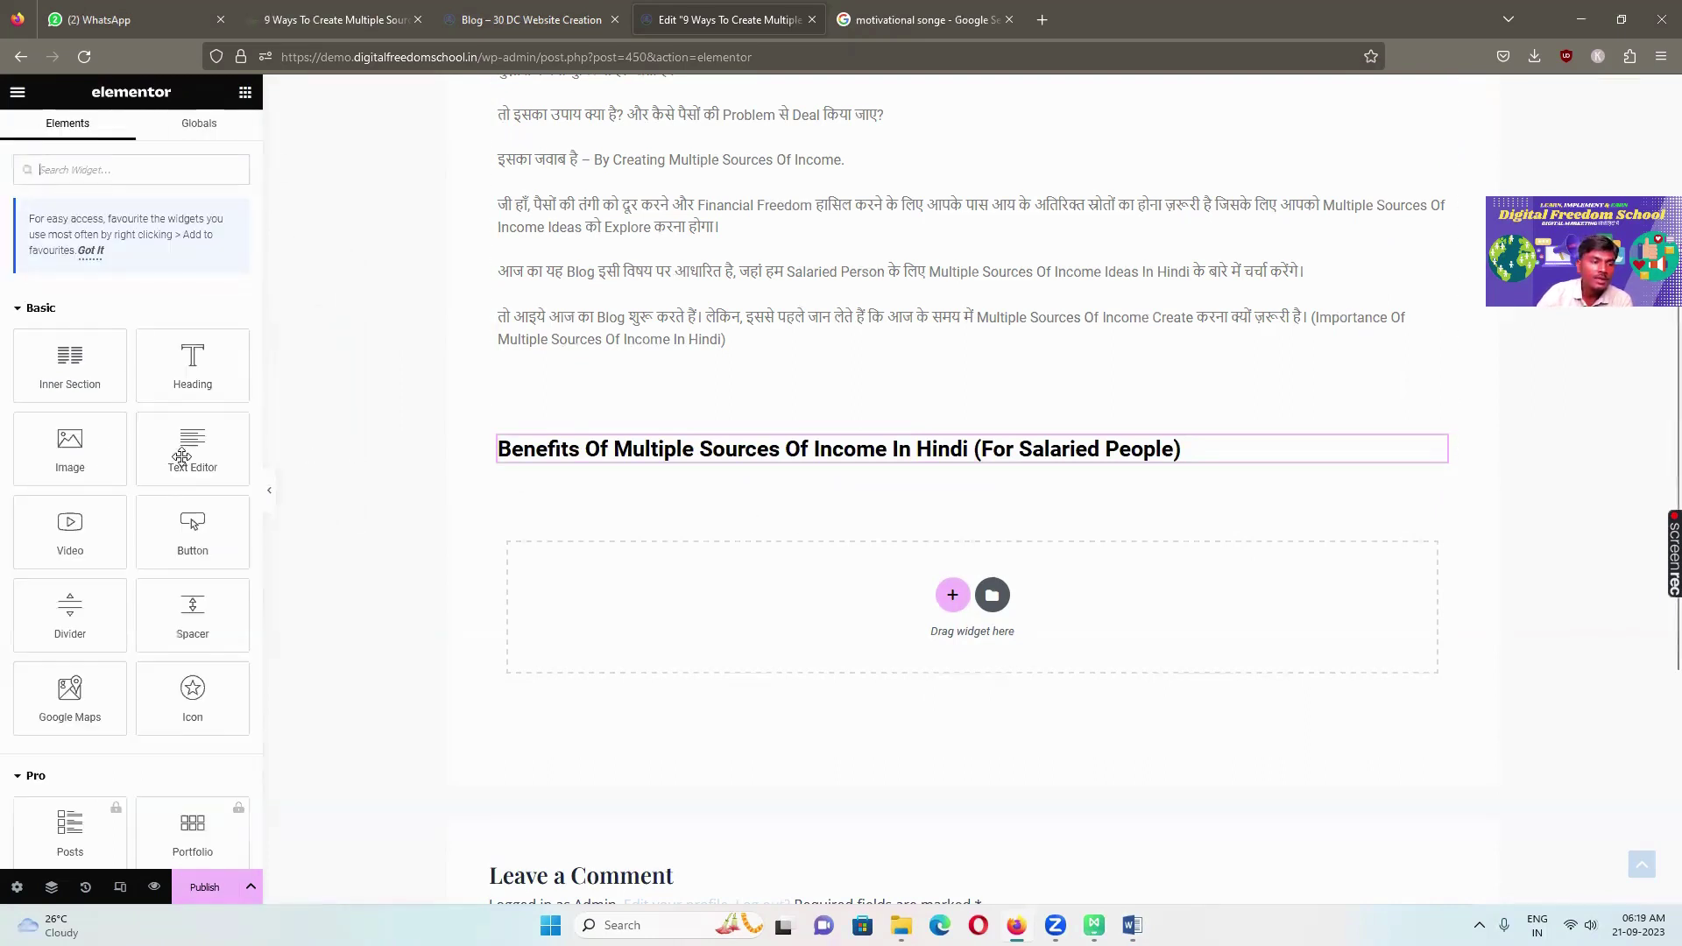
{"action": "left_click_drag", "start_coordinate": [189, 442], "coordinate": [911, 466]}
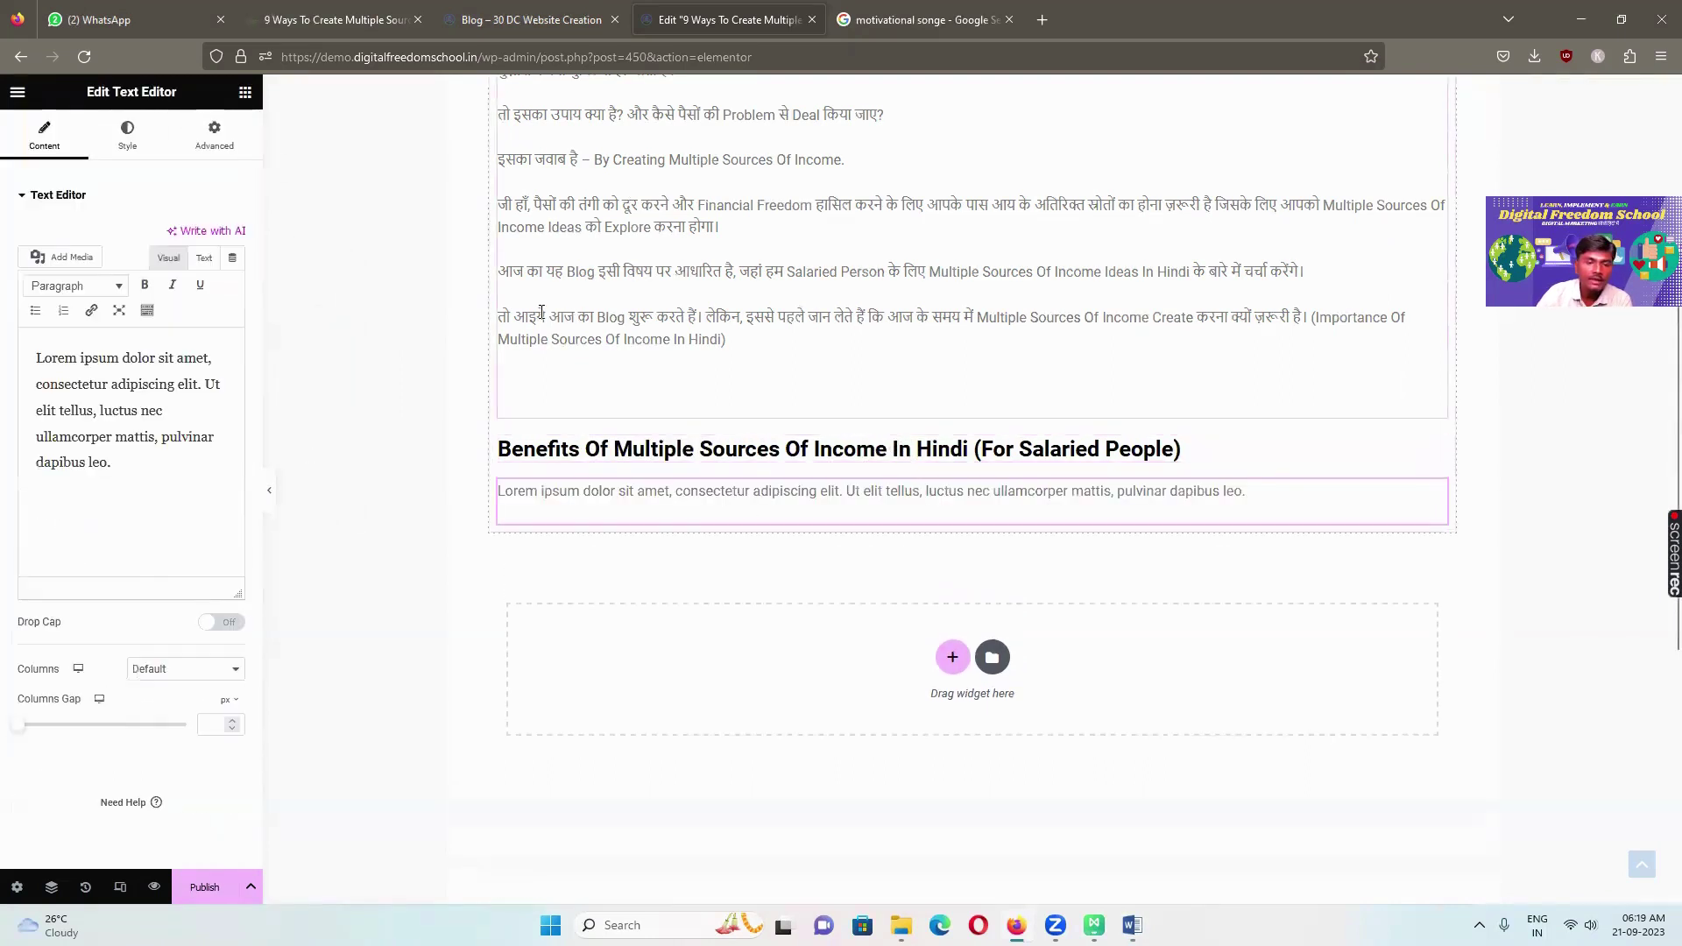
{"action": "left_click", "coordinate": [595, 382]}
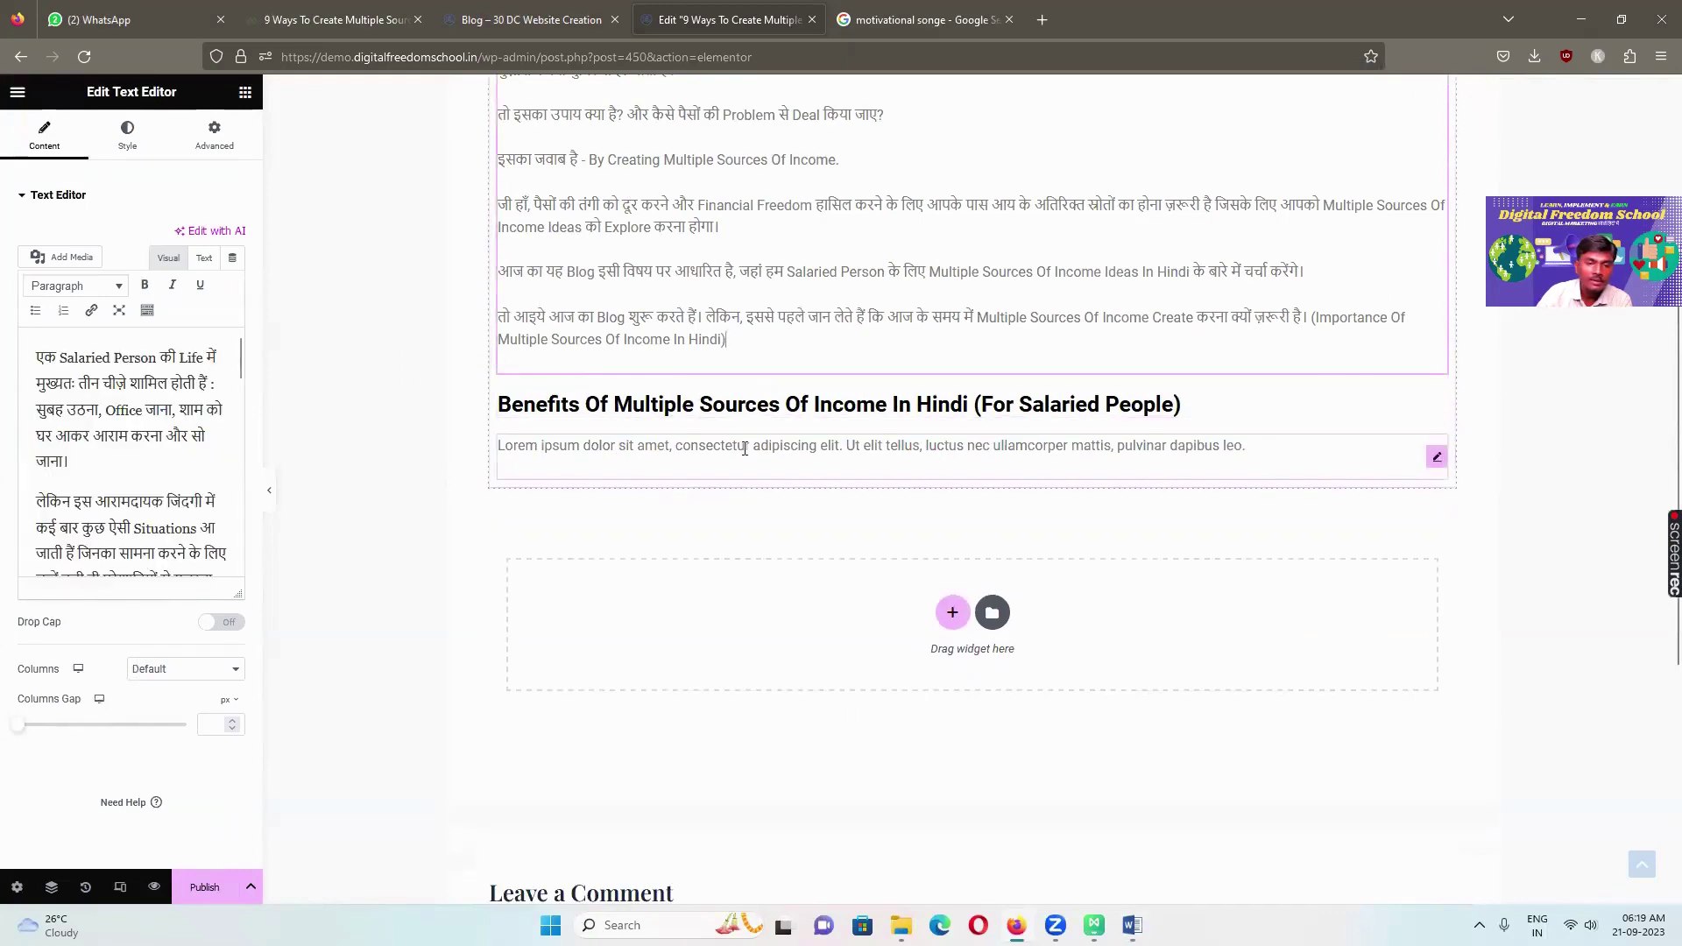
{"action": "left_click", "coordinate": [590, 464]}
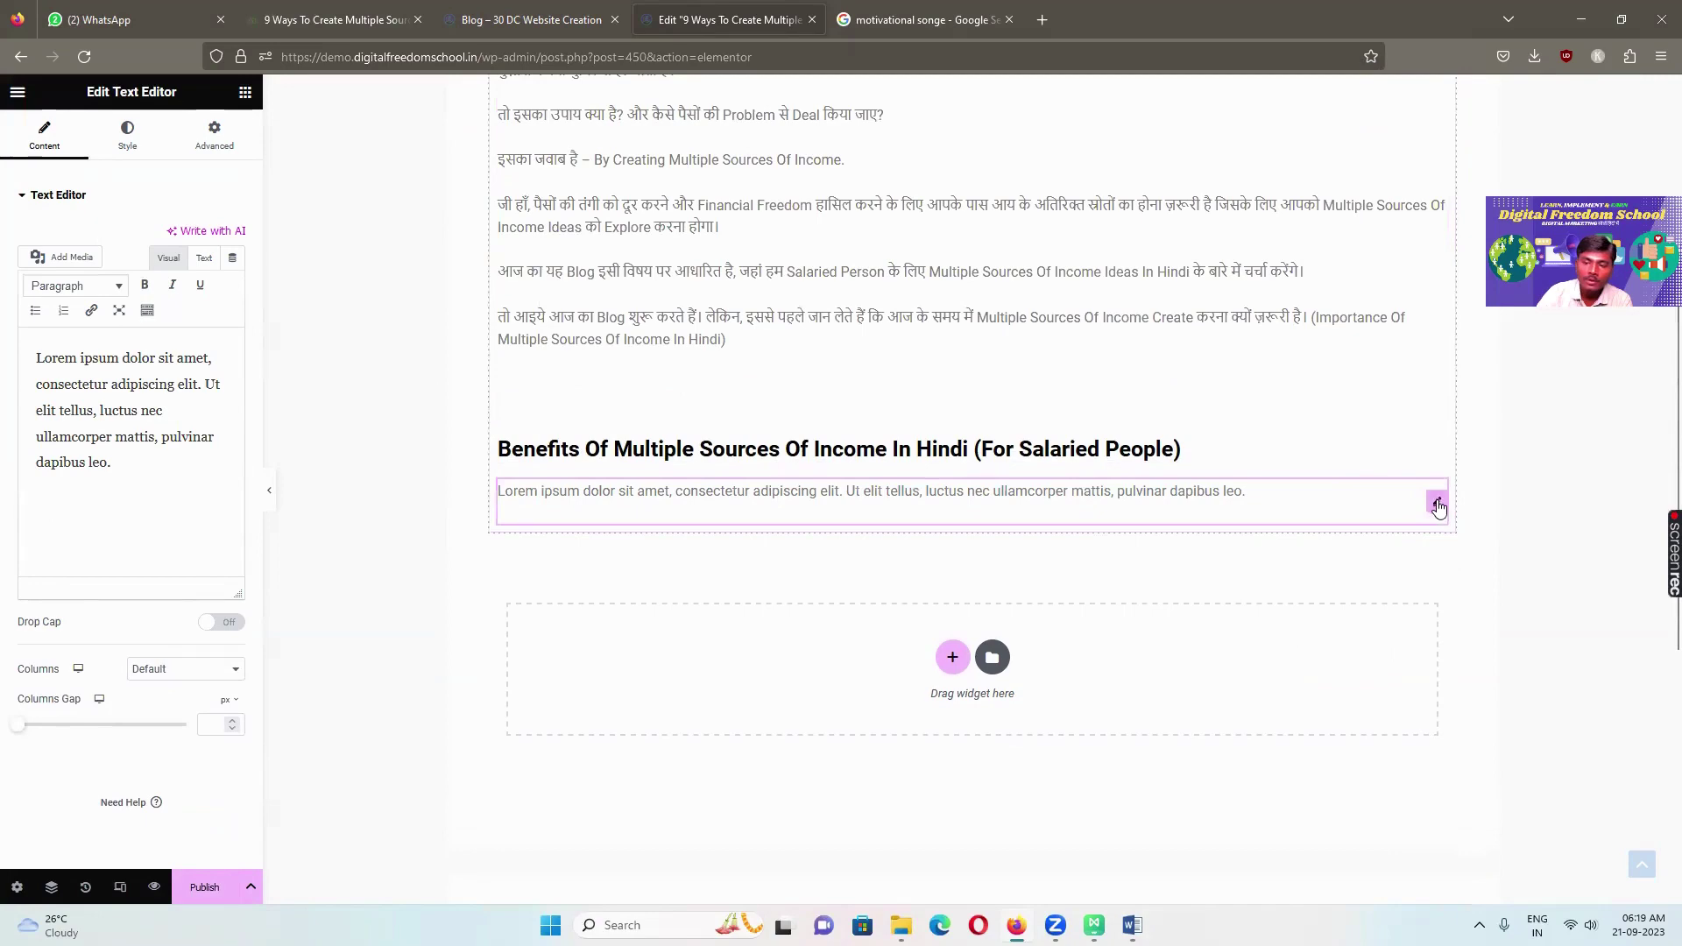
Switch to the Word document and copy the paragraphs from "Financially Free Life" through "Interest On Bank FDs, etc"
{"action": "key", "text": "alt+Tab"}
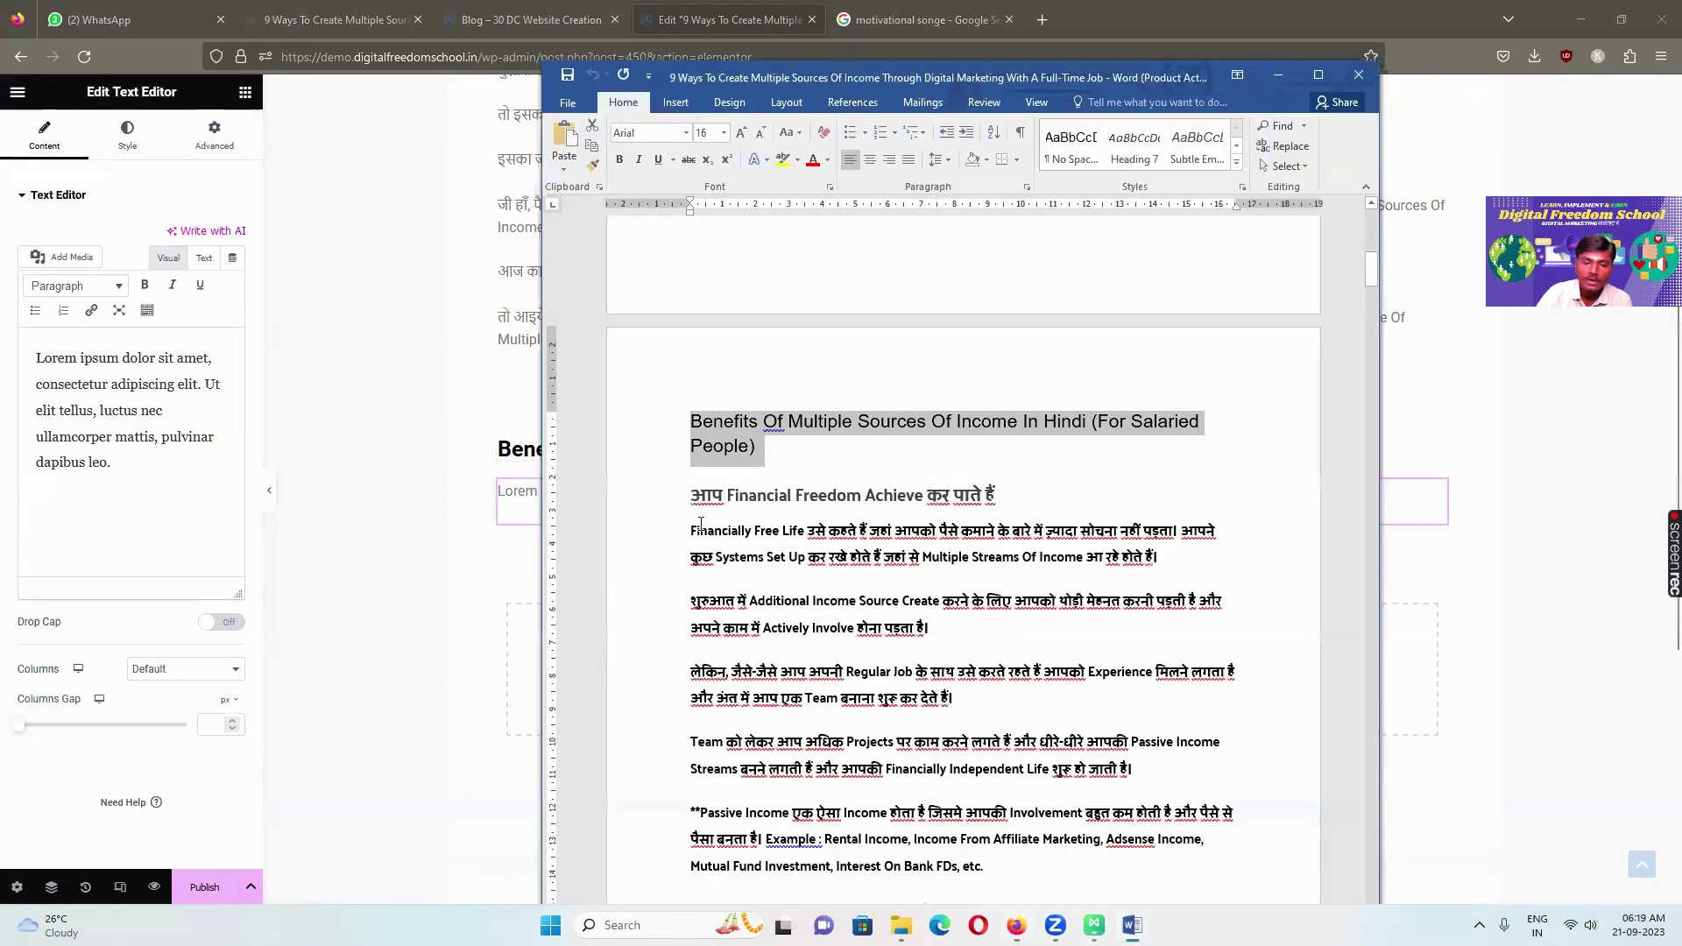
{"action": "left_click_drag", "start_coordinate": [687, 510], "coordinate": [688, 508]}
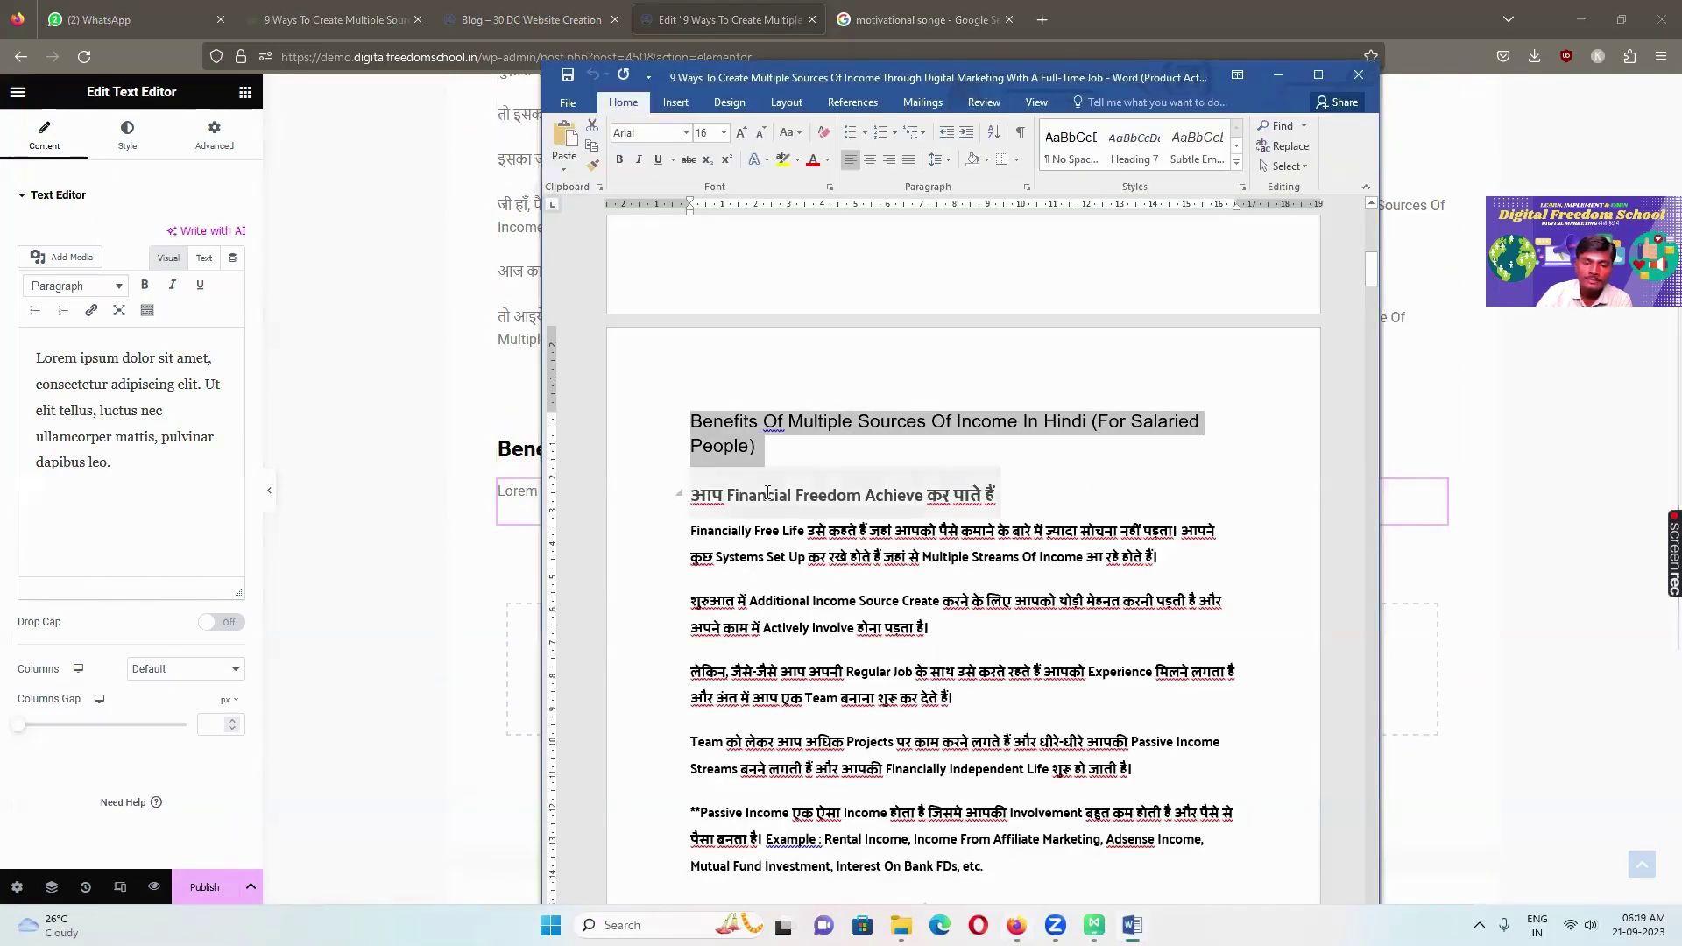
{"action": "scroll", "coordinate": [689, 508], "scroll_direction": "up", "scroll_amount": 2}
{"action": "scroll", "coordinate": [734, 502], "scroll_direction": "down", "scroll_amount": 2}
{"action": "scroll", "coordinate": [719, 506], "scroll_direction": "down", "scroll_amount": 1}
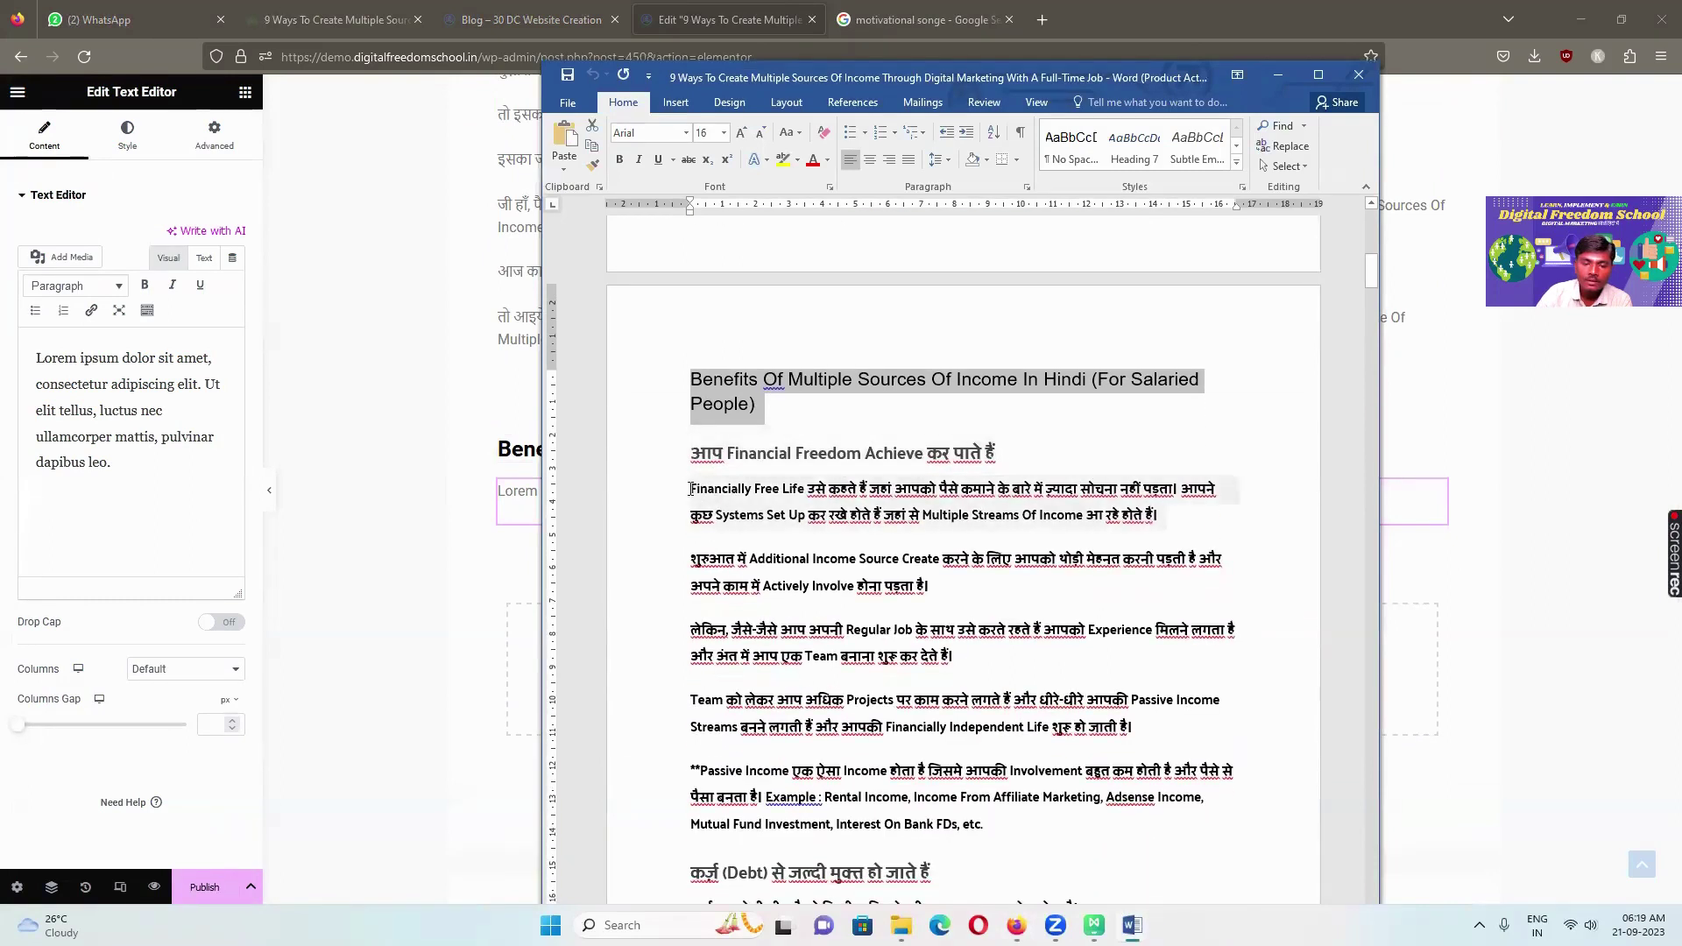
{"action": "left_click_drag", "start_coordinate": [690, 487], "coordinate": [983, 518]}
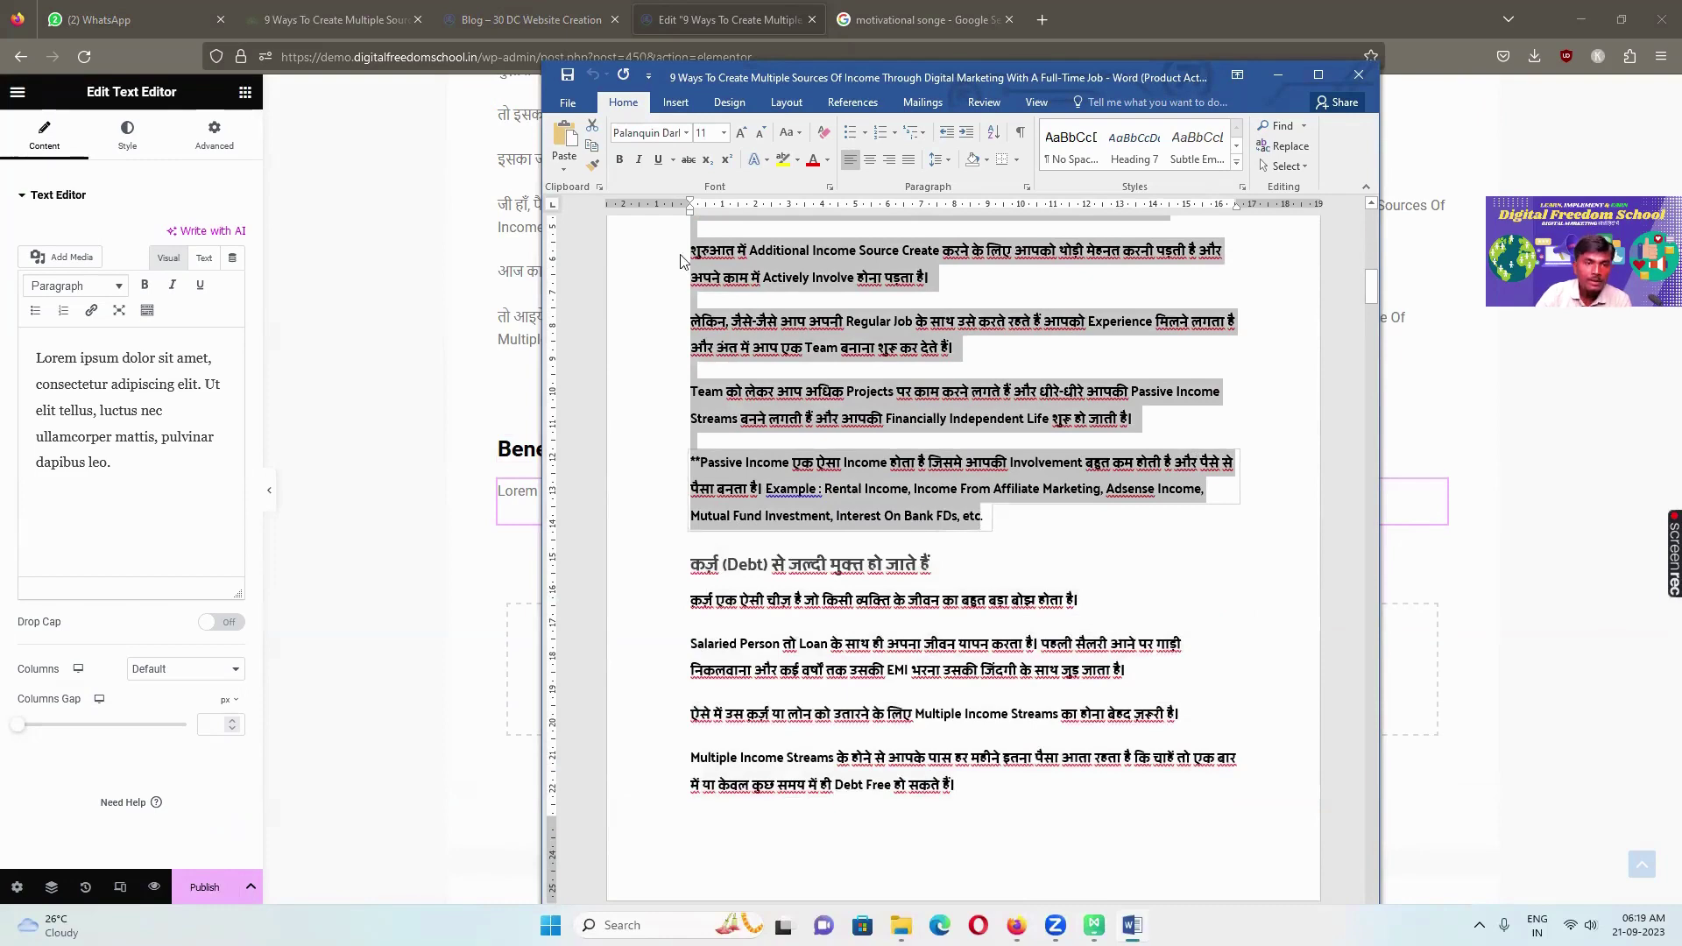
Return to Elementor and replace the new text widget's placeholder with the copied Financial Freedom paragraphs
{"action": "left_click", "coordinate": [690, 21]}
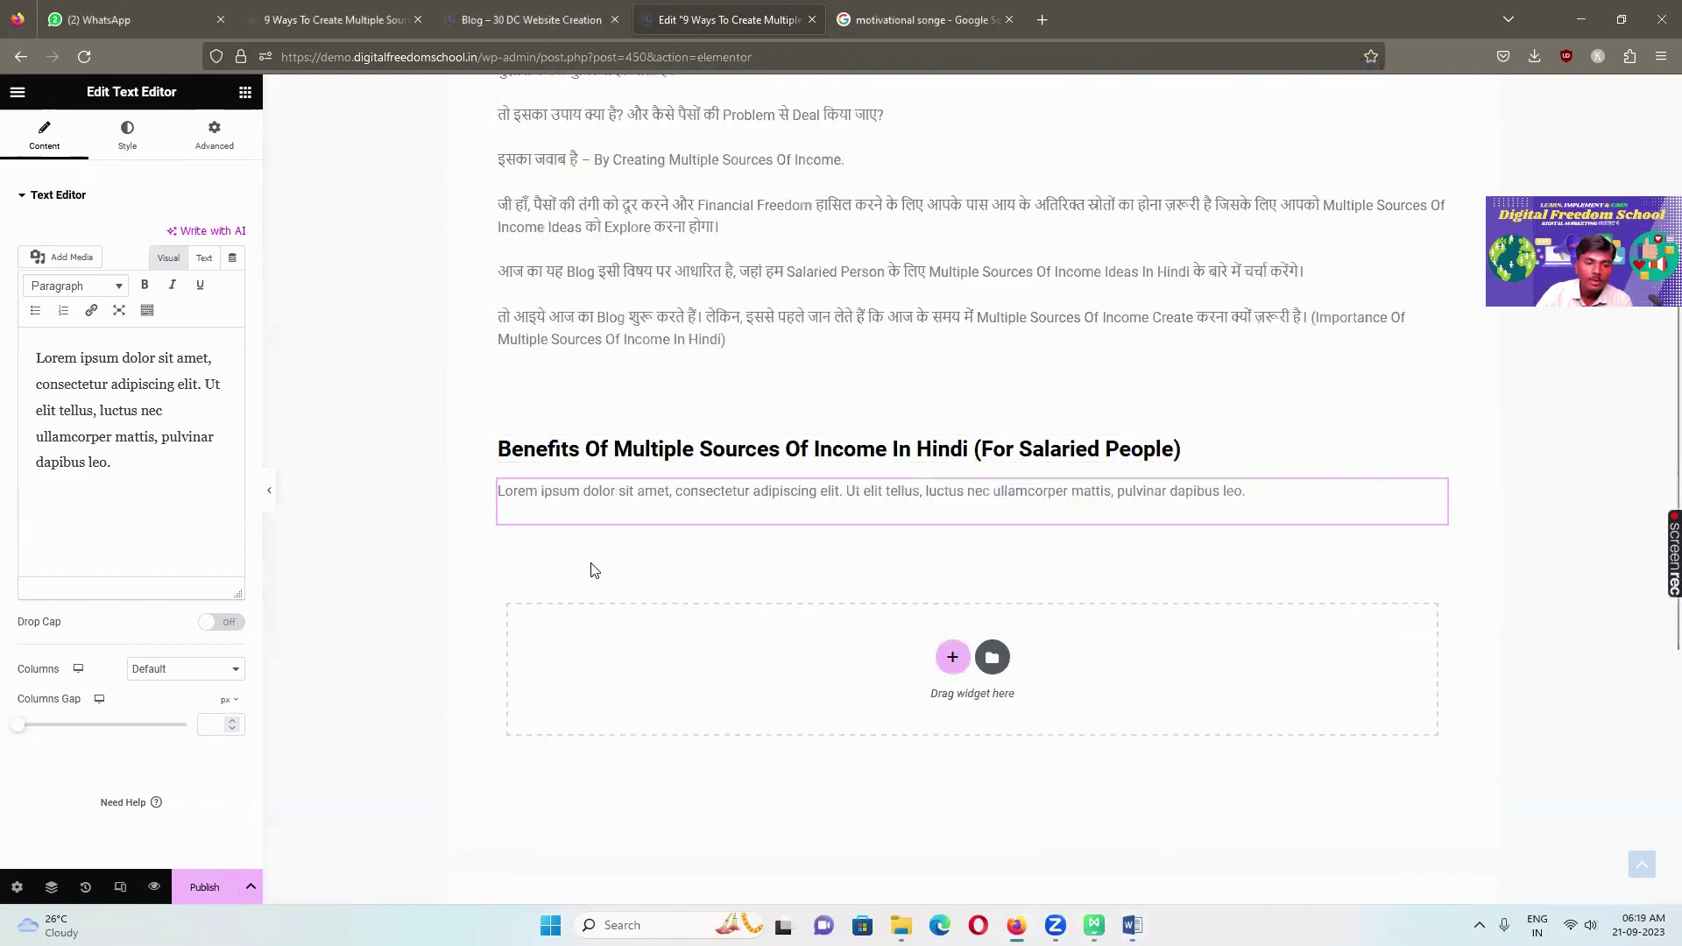
{"action": "left_click_drag", "start_coordinate": [35, 352], "coordinate": [122, 472]}
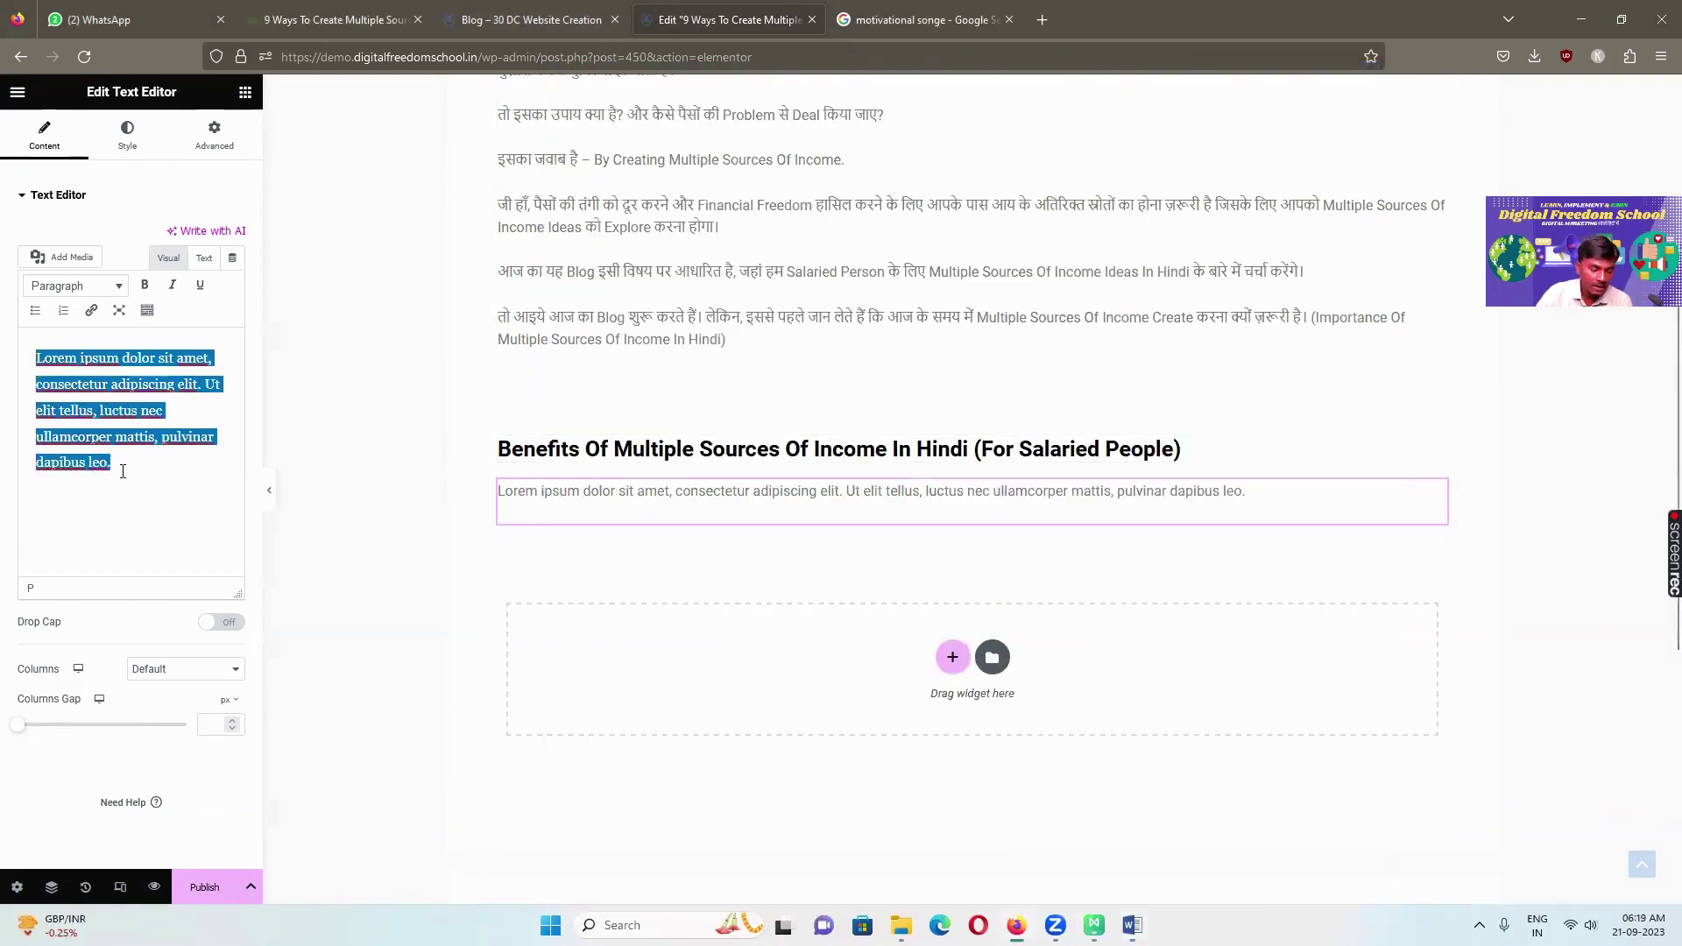
{"action": "key", "text": "ctrl+v"}
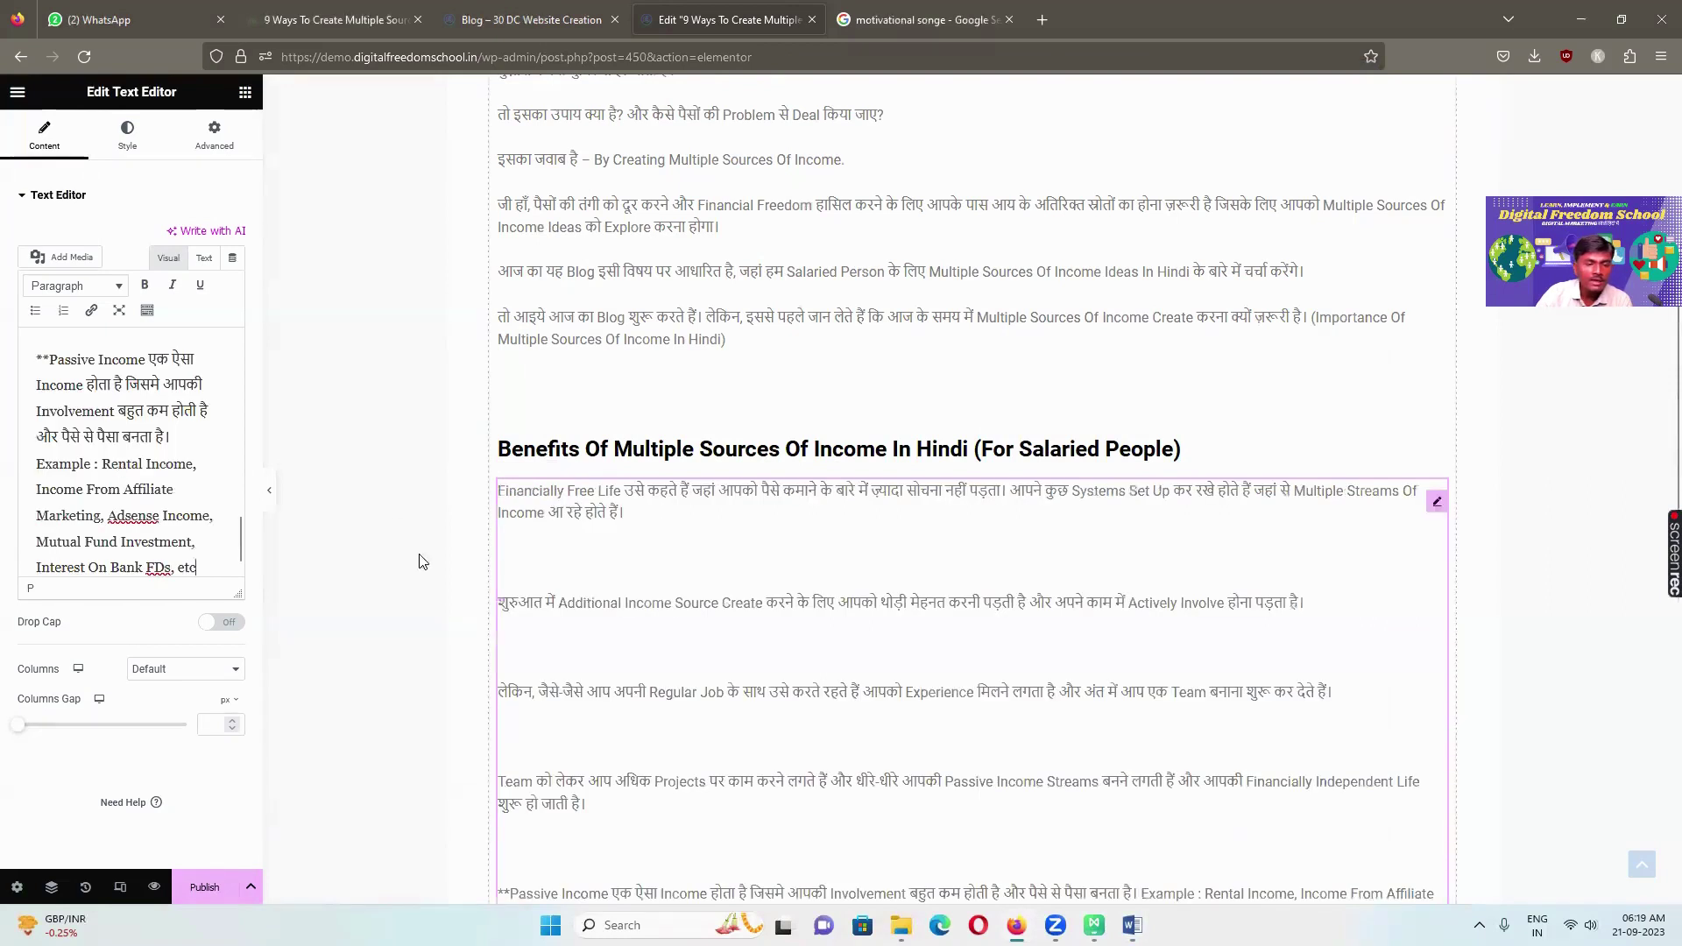
Delete the blank lines between the pasted Benefits paragraphs, working upward from "**Passive Income" to "Financially Free Life", and check the spacing
{"action": "scroll", "coordinate": [53, 491], "scroll_direction": "up", "scroll_amount": 3}
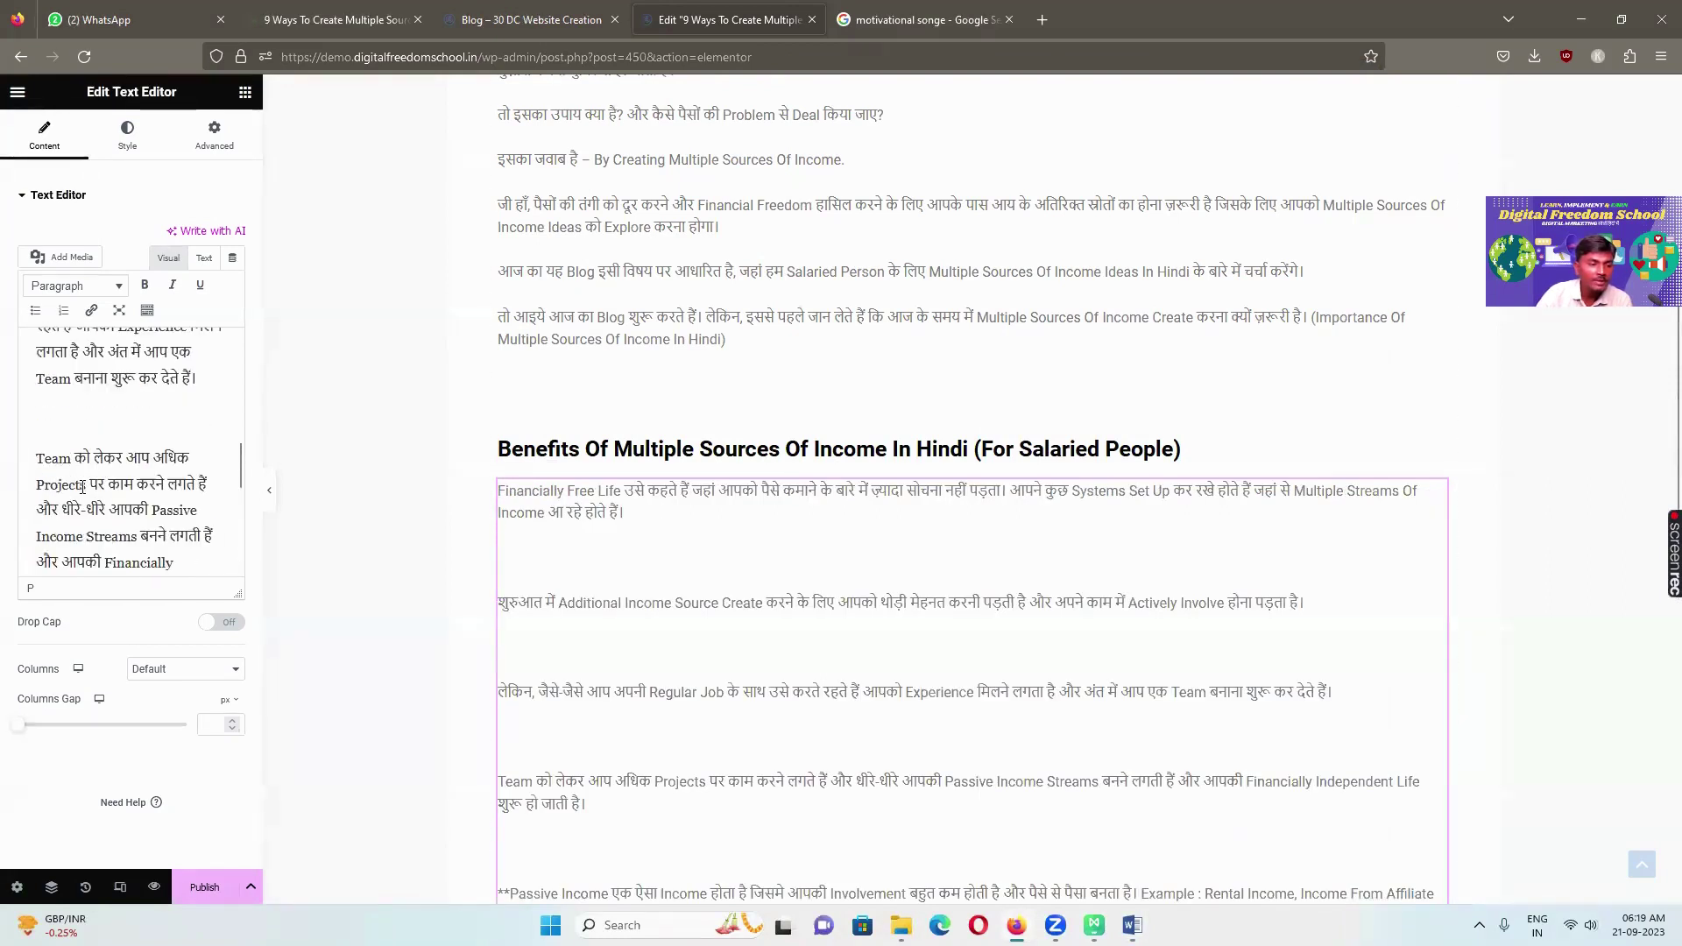
{"action": "scroll", "coordinate": [67, 462], "scroll_direction": "down", "scroll_amount": 2}
{"action": "left_click", "coordinate": [58, 405]}
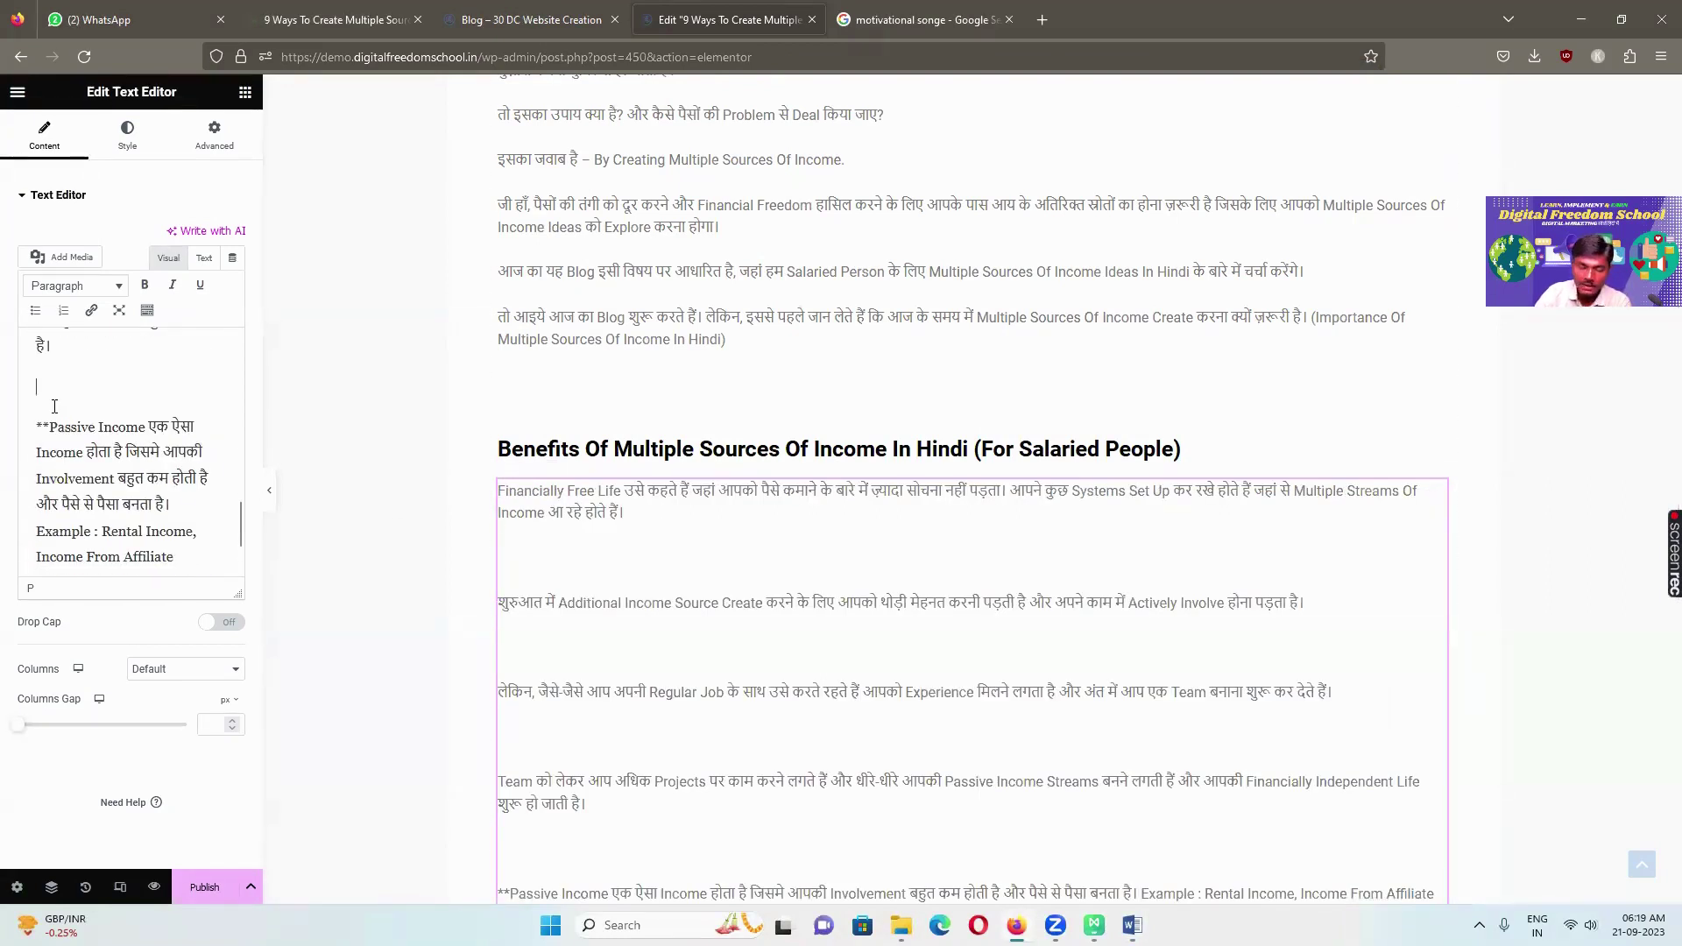
{"action": "key", "text": "BackSpace"}
{"action": "scroll", "coordinate": [57, 411], "scroll_direction": "up", "scroll_amount": 3}
{"action": "key", "text": "BackSpace"}
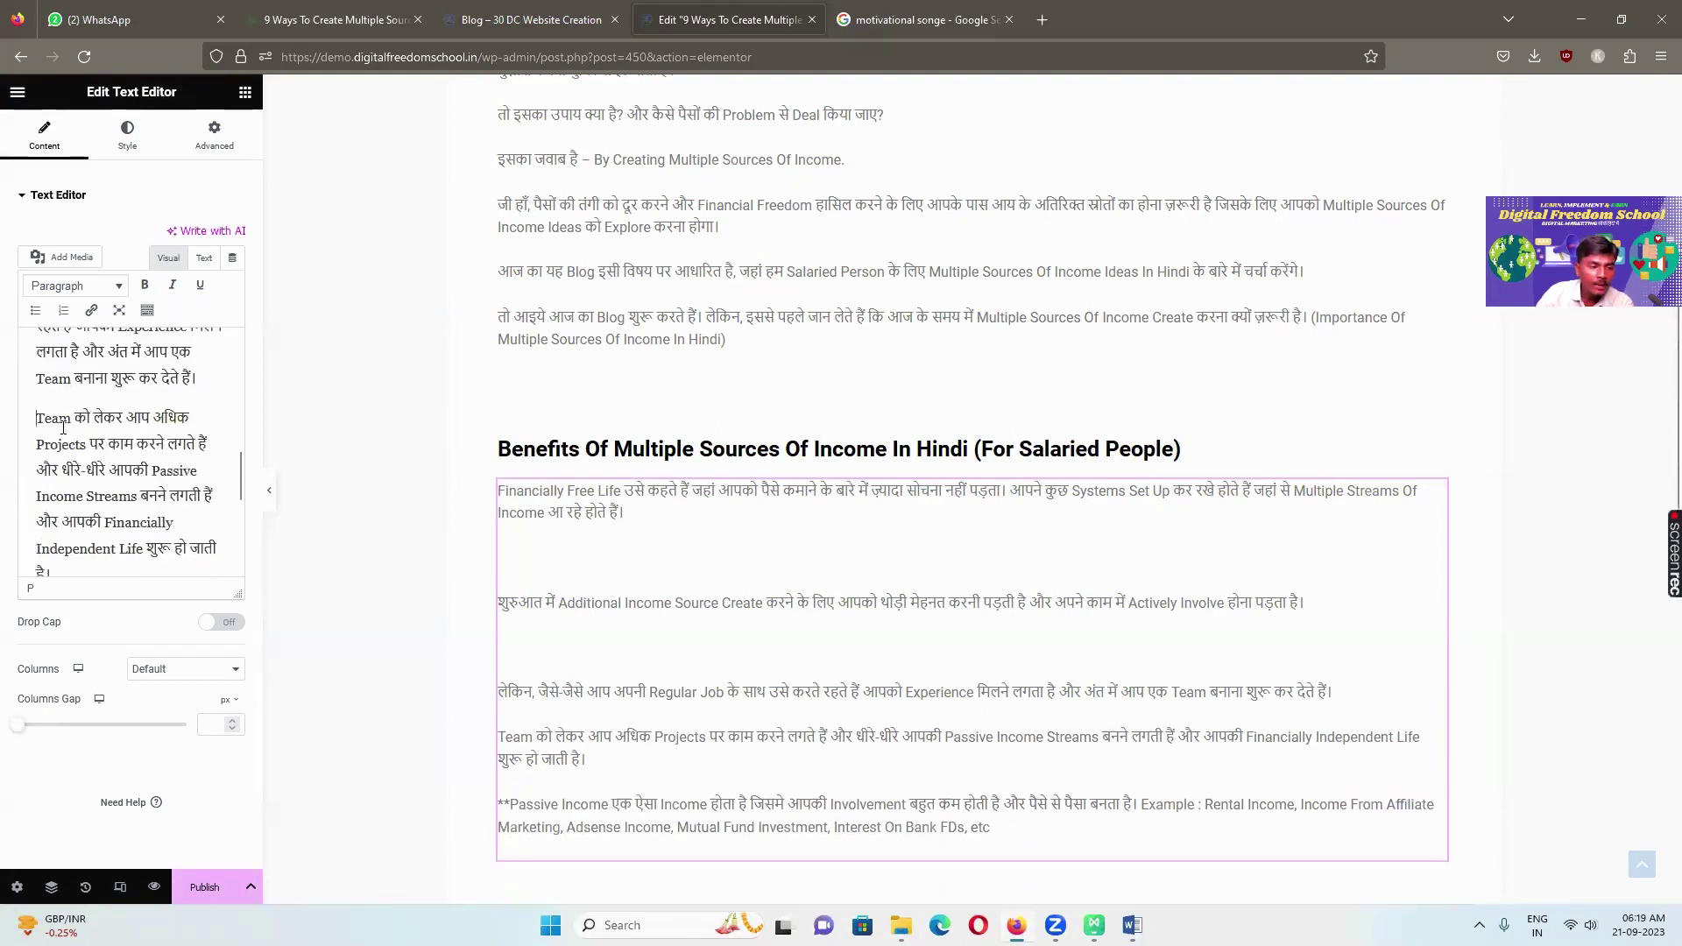
{"action": "scroll", "coordinate": [52, 438], "scroll_direction": "up", "scroll_amount": 4}
{"action": "left_click", "coordinate": [51, 500]}
{"action": "key", "text": "BackSpace"}
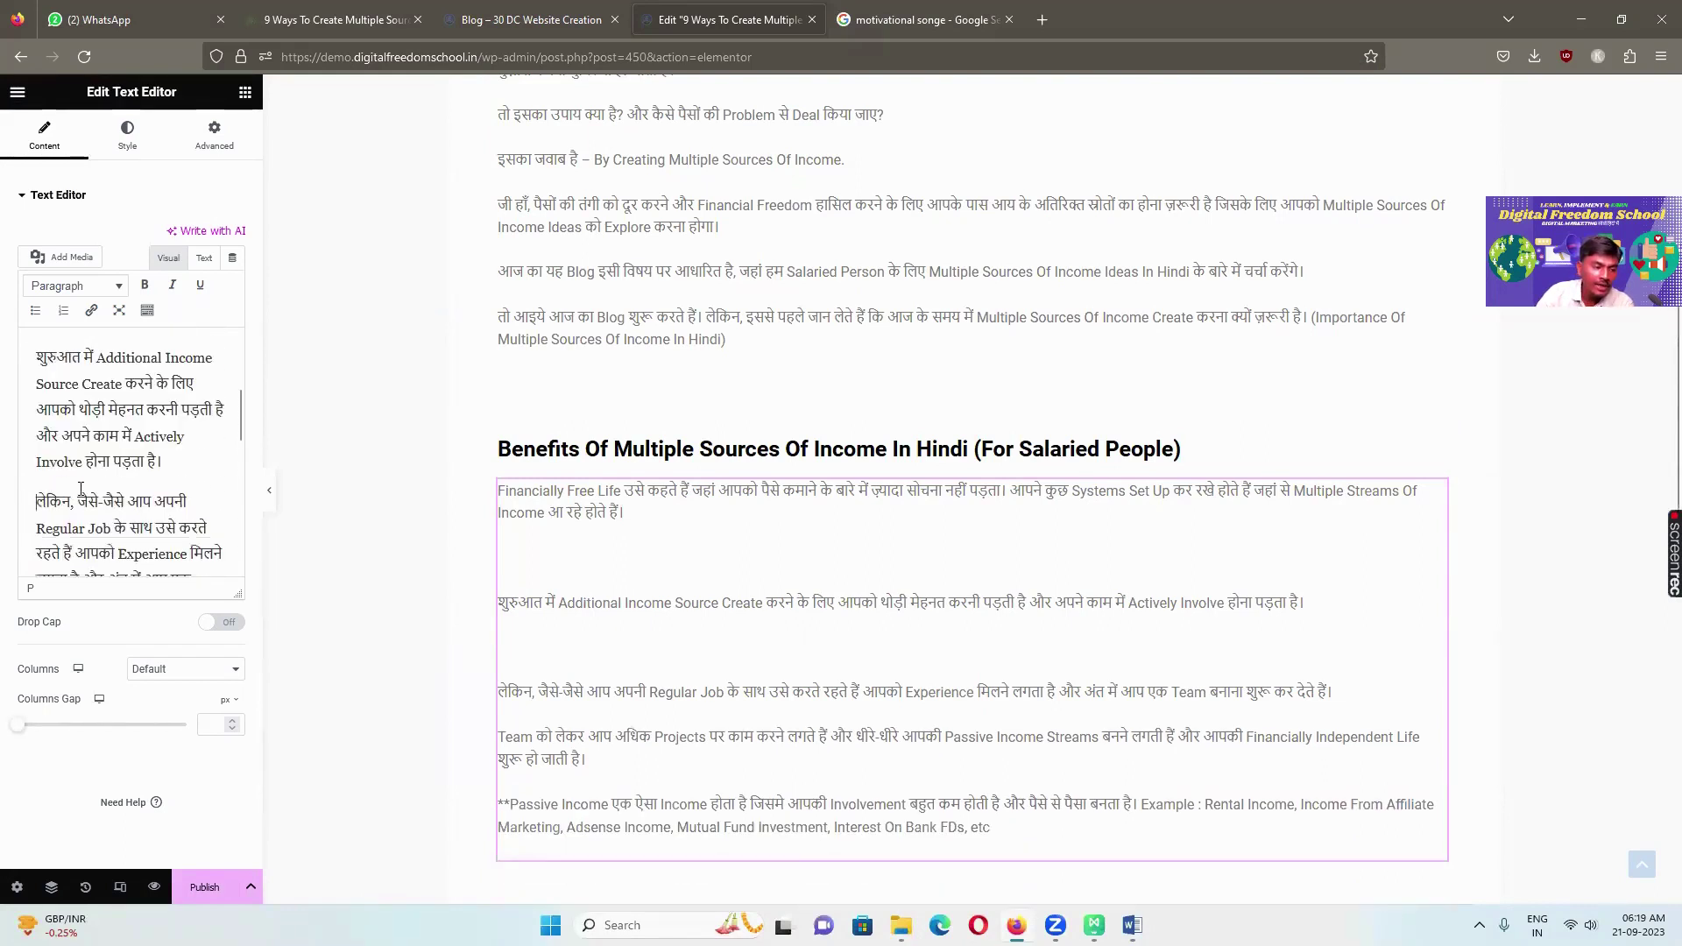
{"action": "scroll", "coordinate": [54, 500], "scroll_direction": "up", "scroll_amount": 3}
{"action": "left_click", "coordinate": [51, 500]}
{"action": "key", "text": "BackSpace"}
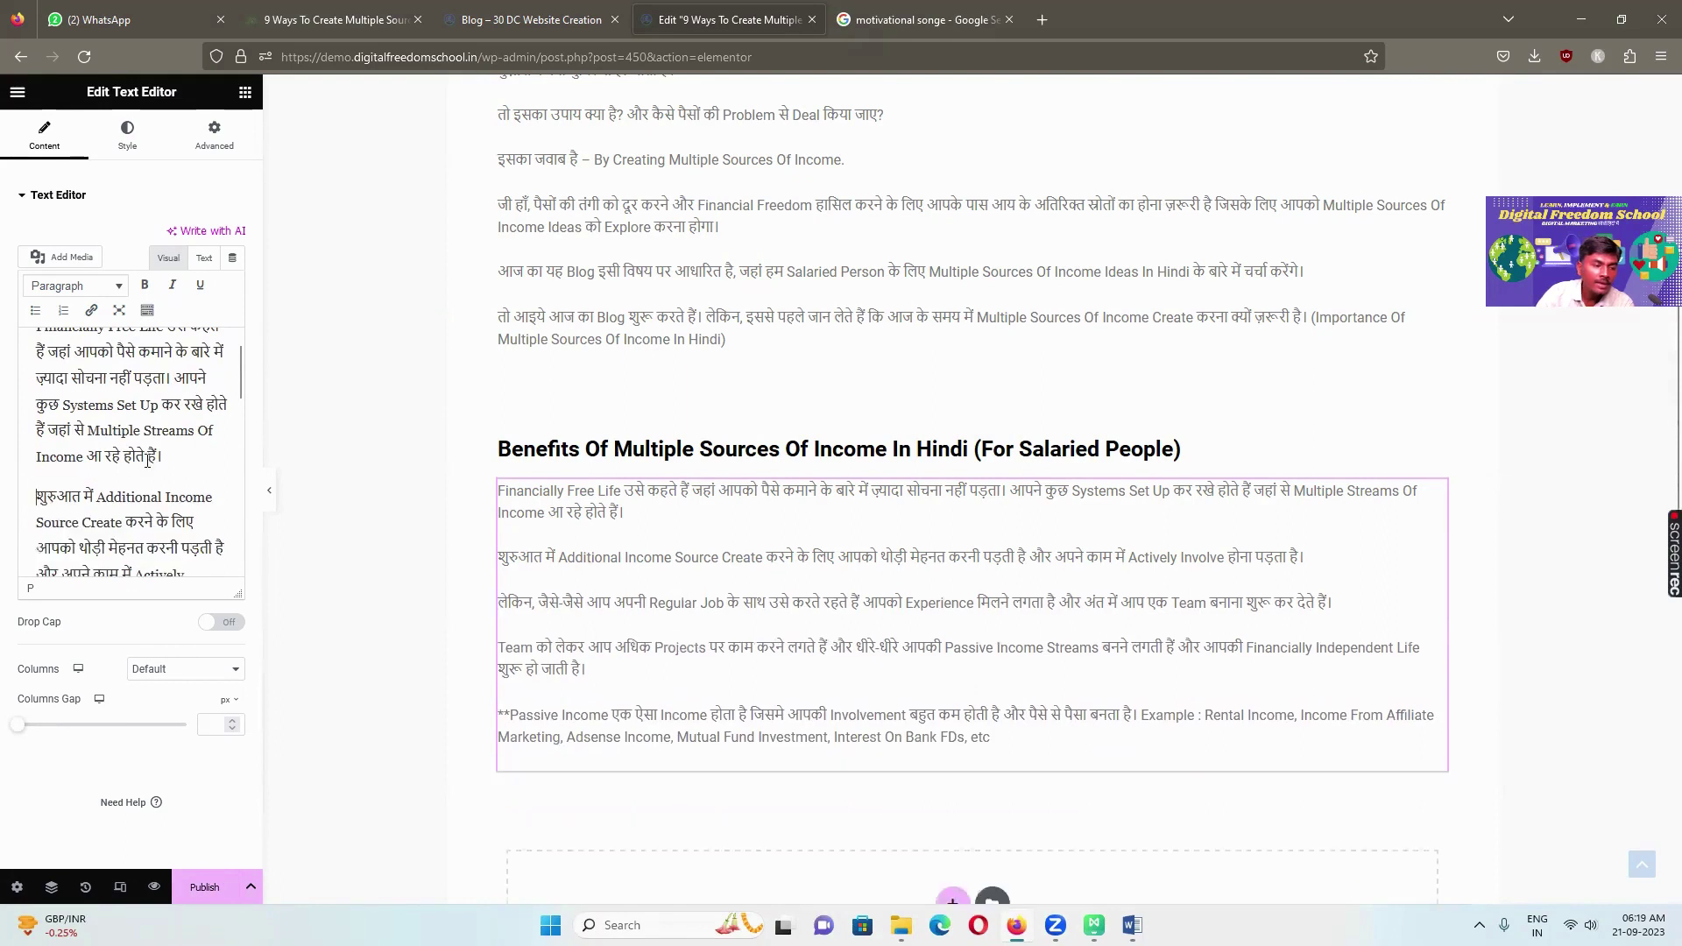
{"action": "scroll", "coordinate": [132, 473], "scroll_direction": "up", "scroll_amount": 1}
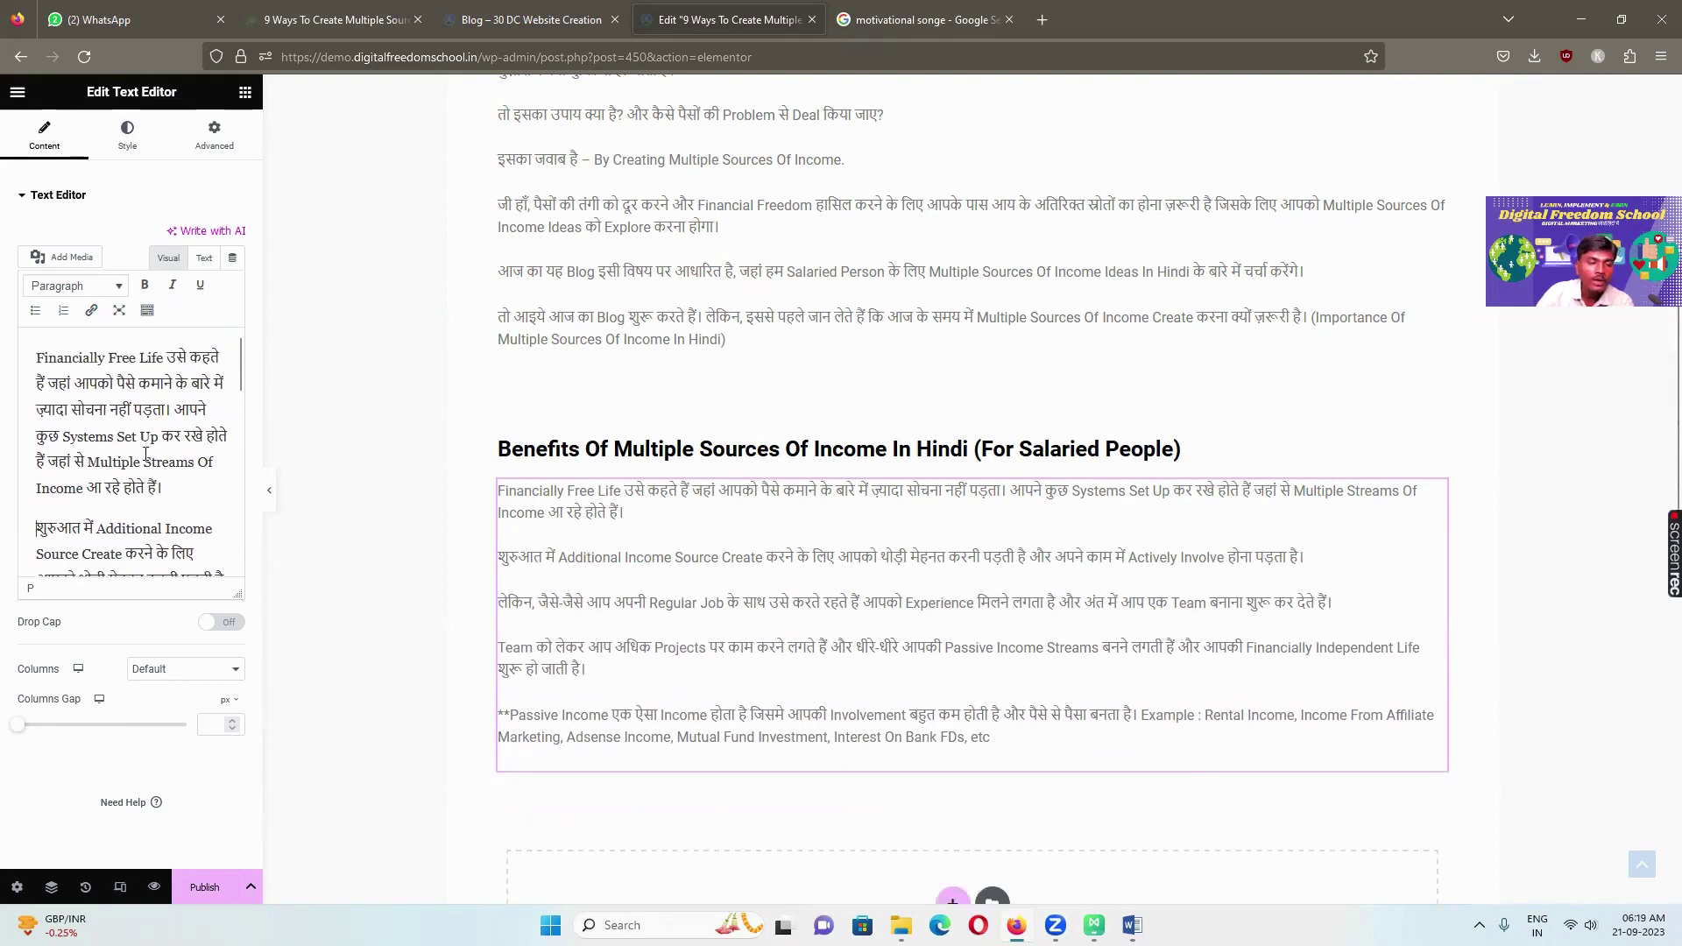
{"action": "scroll", "coordinate": [146, 454], "scroll_direction": "down", "scroll_amount": 6}
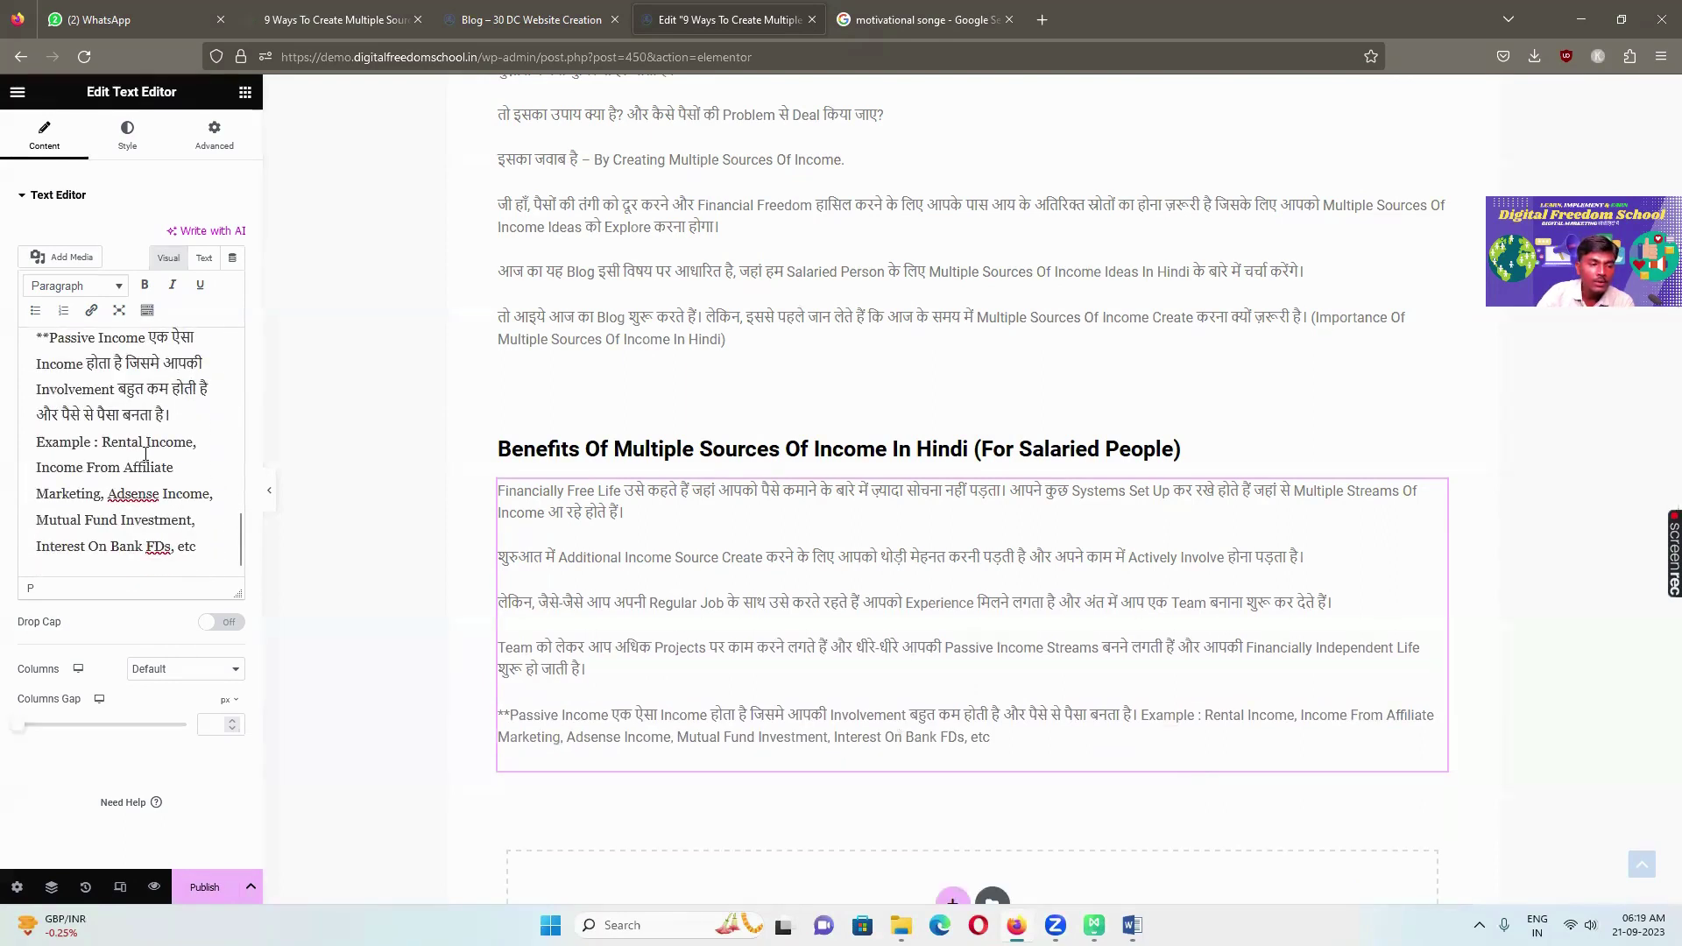
{"action": "scroll", "coordinate": [146, 454], "scroll_direction": "up", "scroll_amount": 3}
{"action": "scroll", "coordinate": [146, 454], "scroll_direction": "down", "scroll_amount": 3}
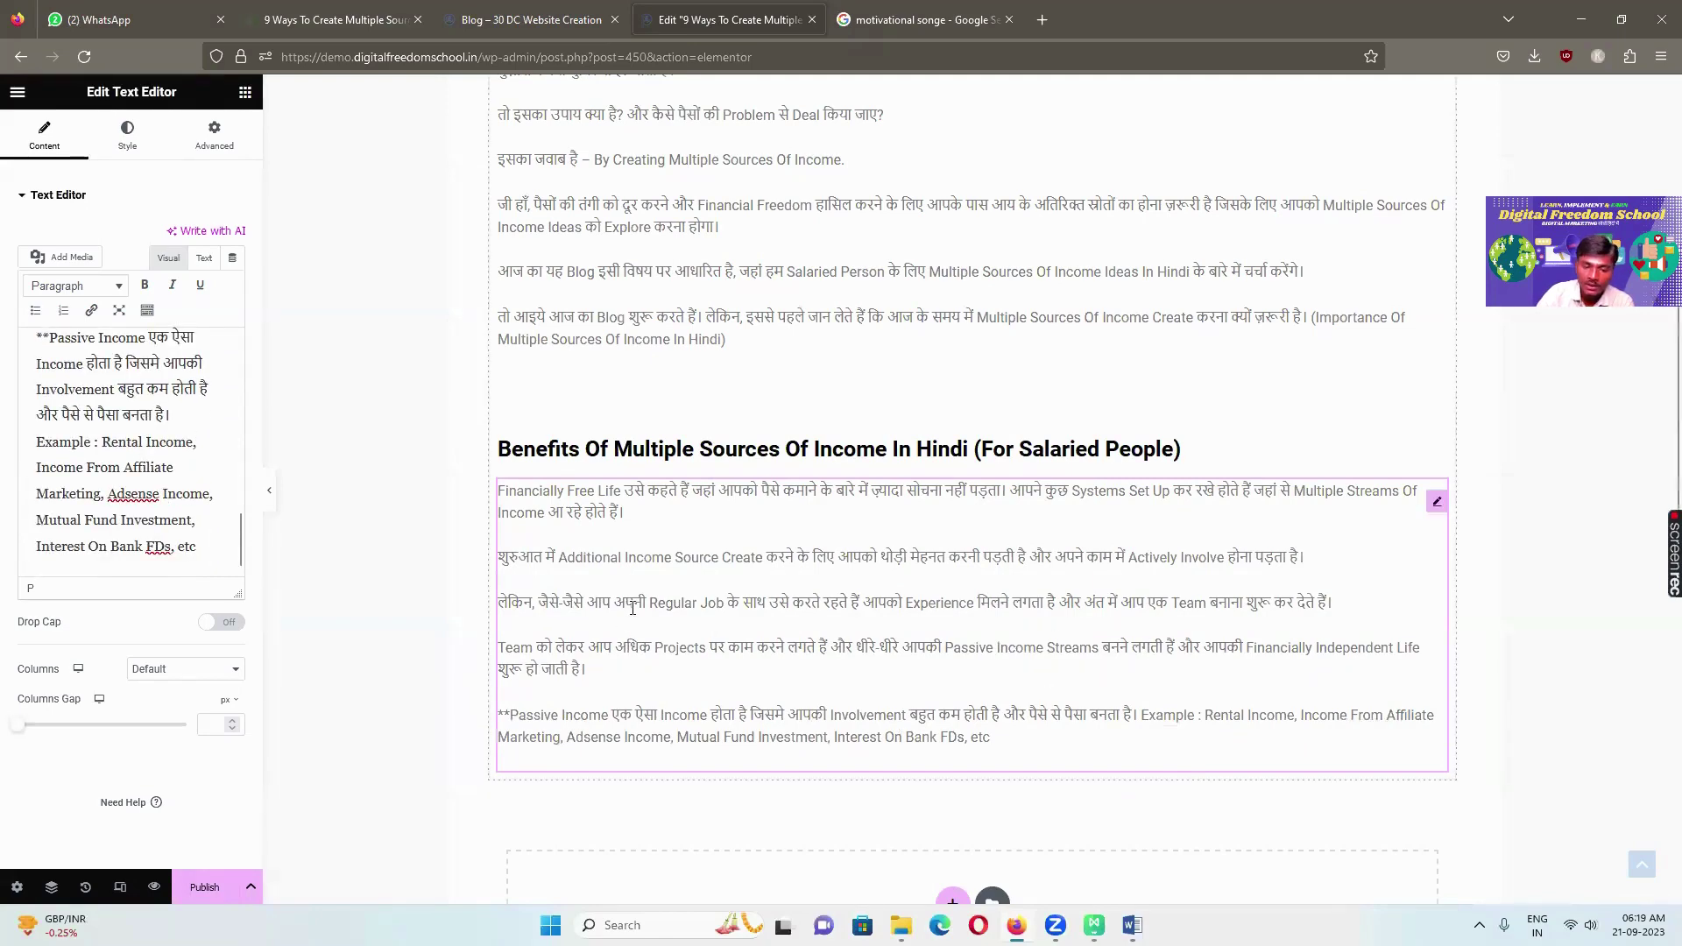
Review the Benefits section and add another Heading widget below its "**Passive Income" paragraph
{"action": "scroll", "coordinate": [766, 639], "scroll_direction": "down", "scroll_amount": 3}
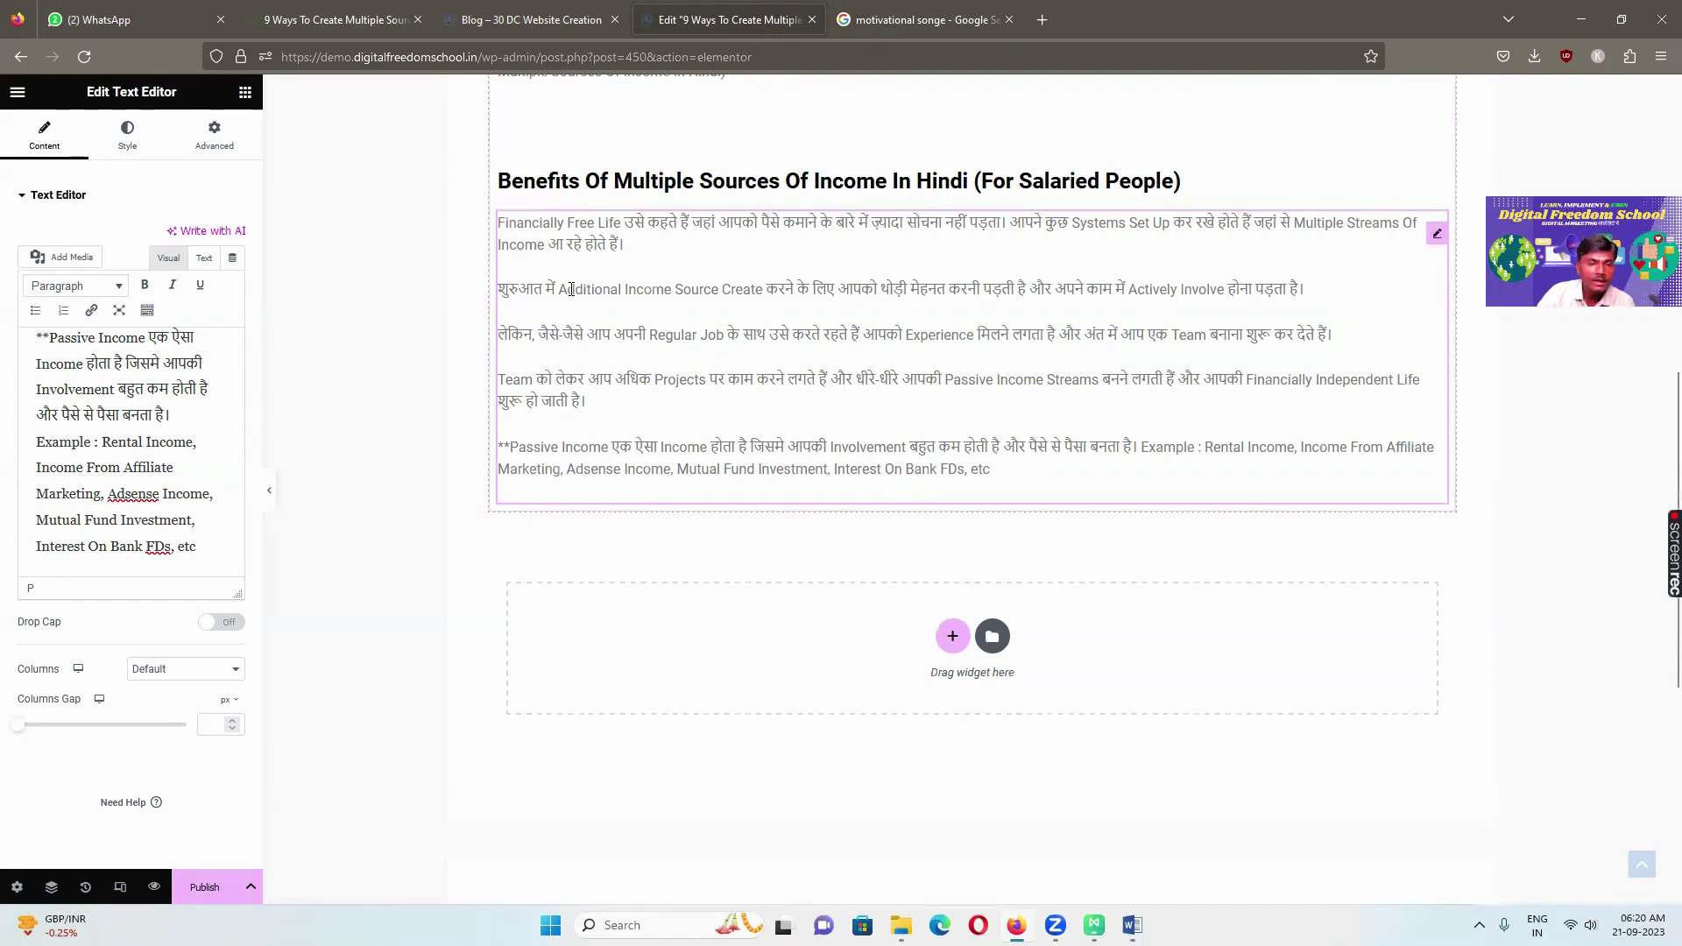
{"action": "scroll", "coordinate": [572, 289], "scroll_direction": "up", "scroll_amount": 2}
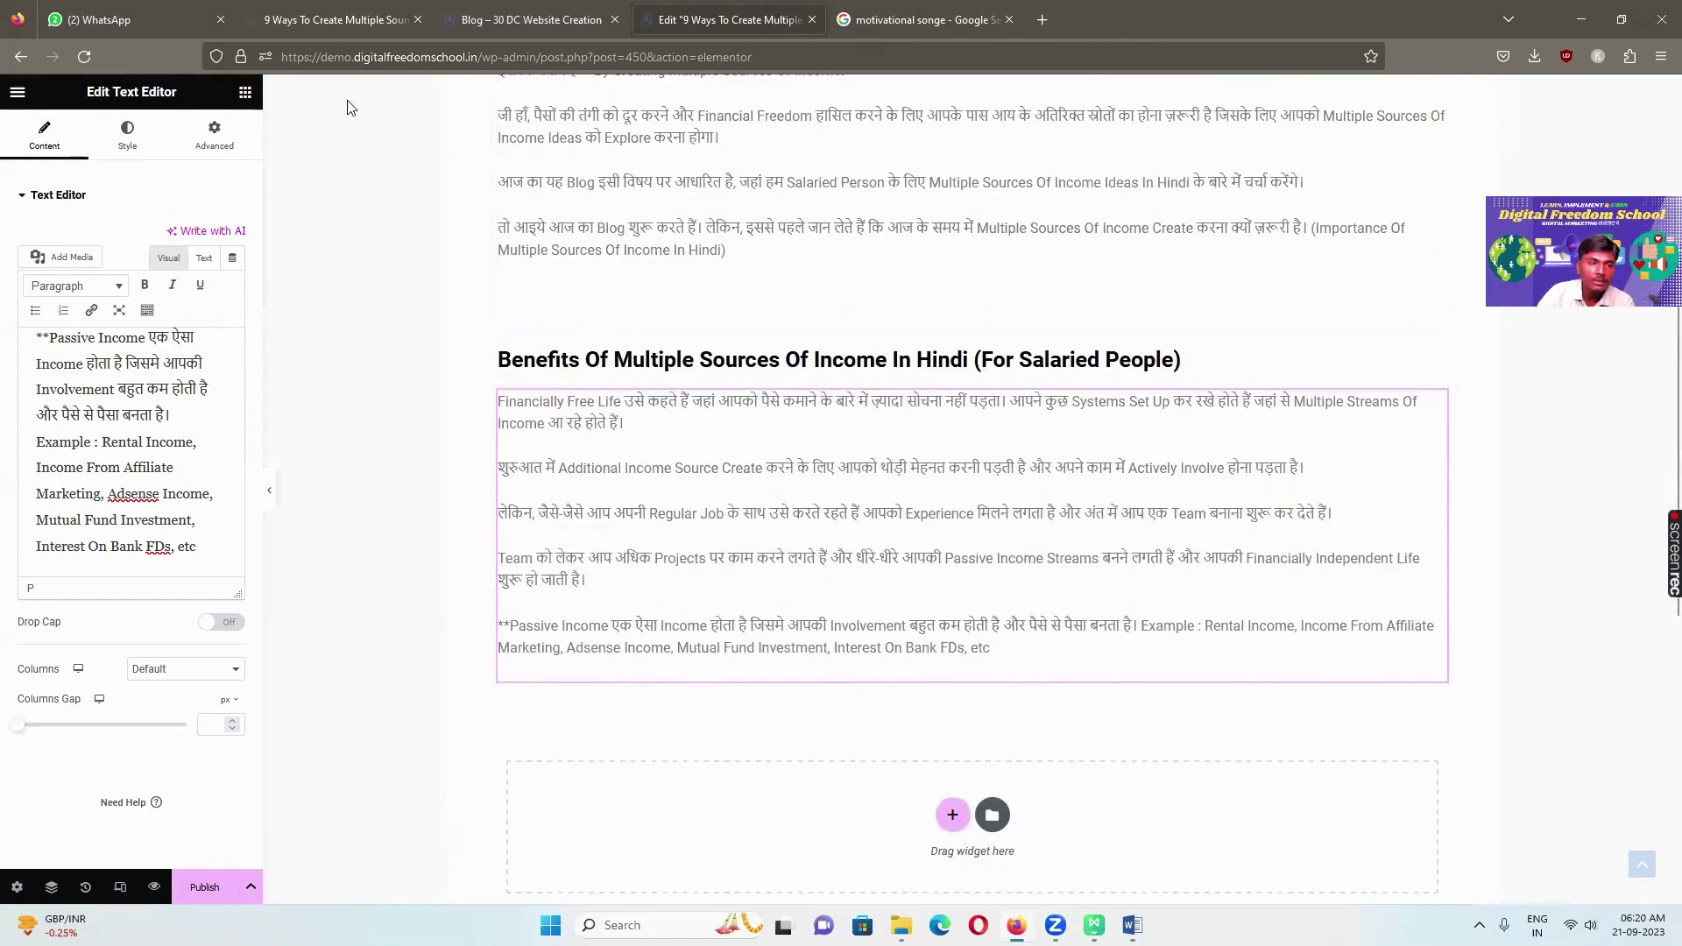
{"action": "left_click", "coordinate": [245, 91]}
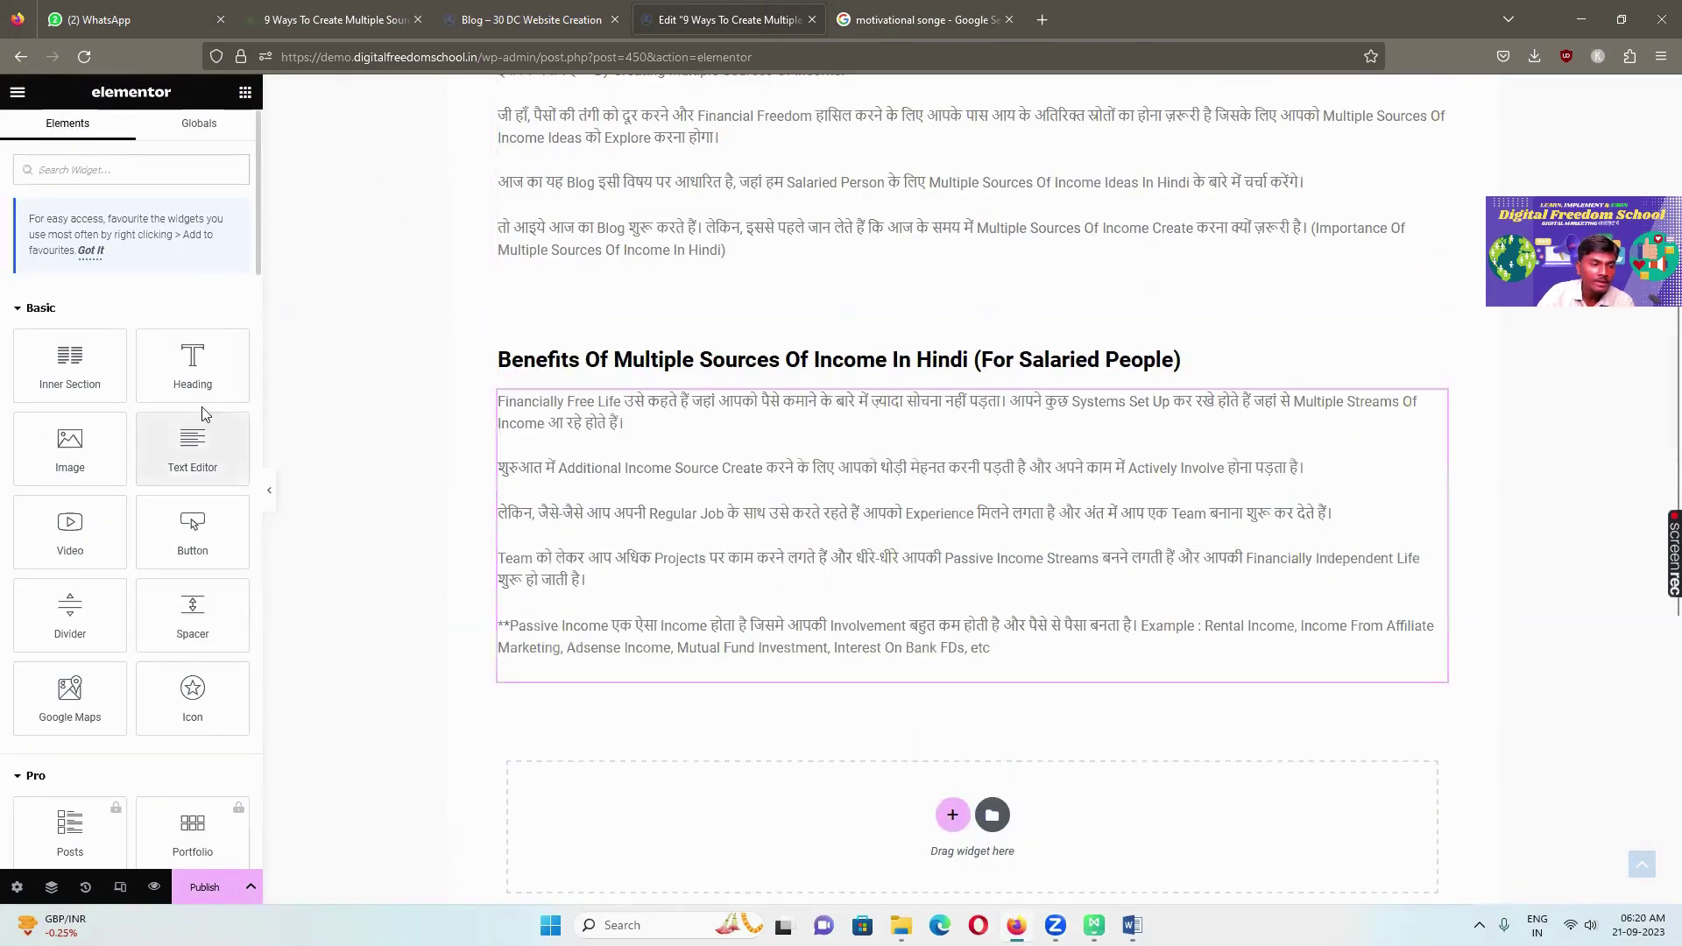
{"action": "left_click_drag", "start_coordinate": [193, 361], "coordinate": [773, 655]}
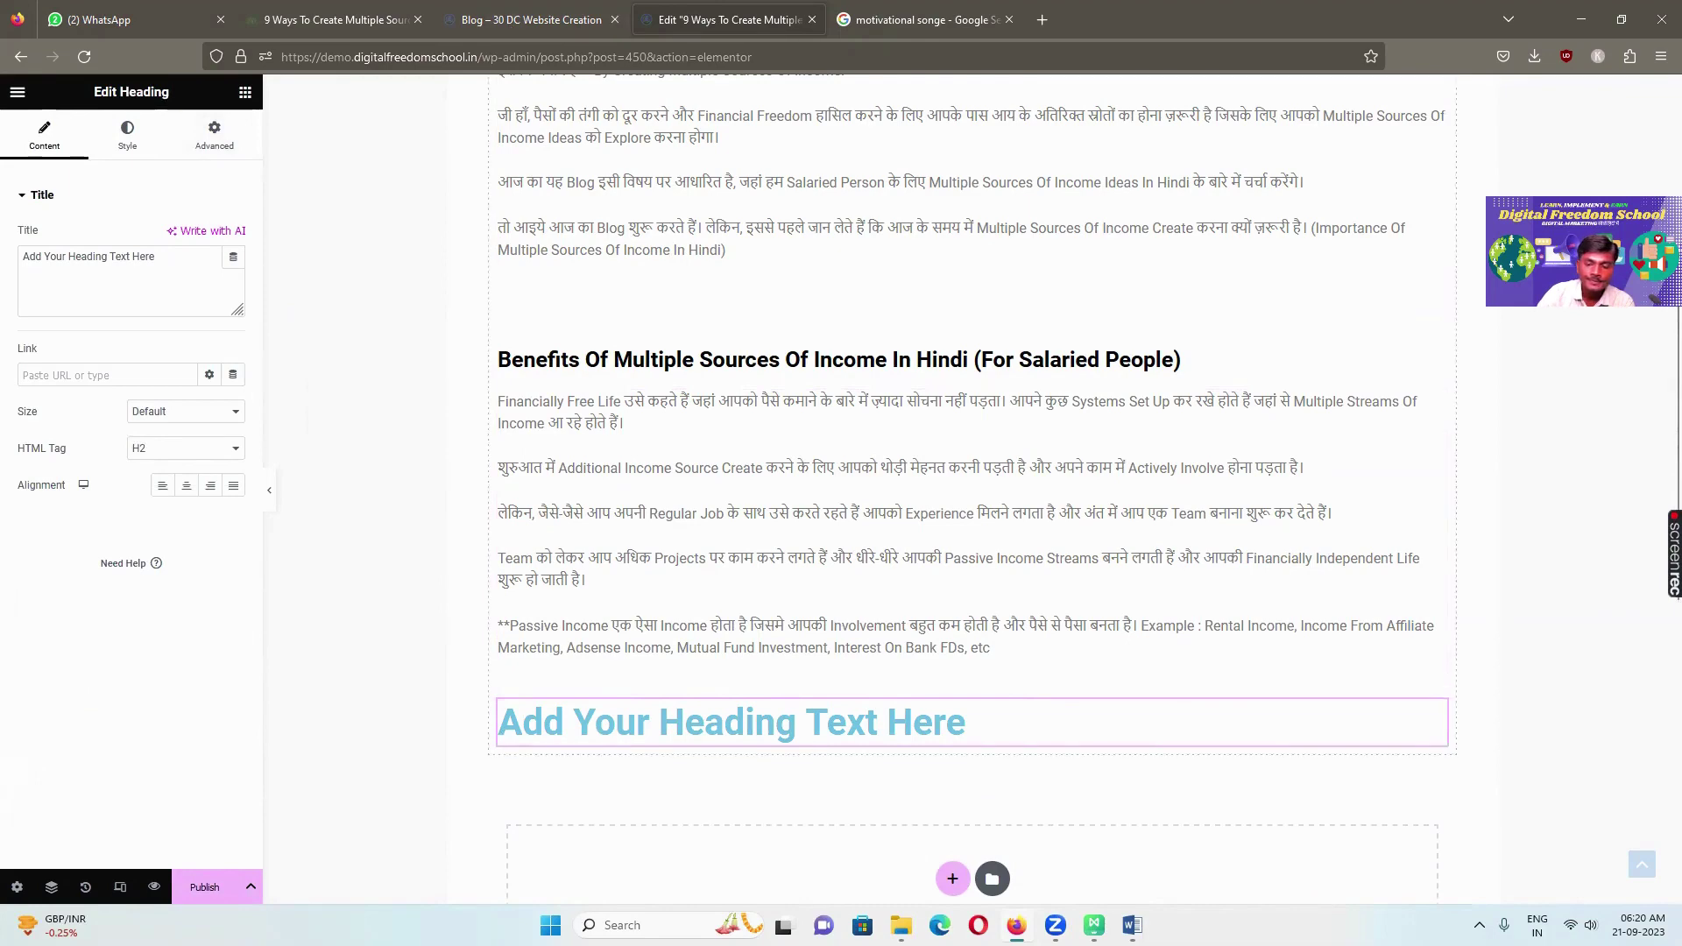
Copy the heading "कर्ज़ (Debt) से जल्दी मुक्त हो जाते हैं" from the Word document and replace the new heading's placeholder title with it in Elementor
{"action": "left_click", "coordinate": [1131, 925]}
{"action": "scroll", "coordinate": [906, 545], "scroll_direction": "down", "scroll_amount": 1}
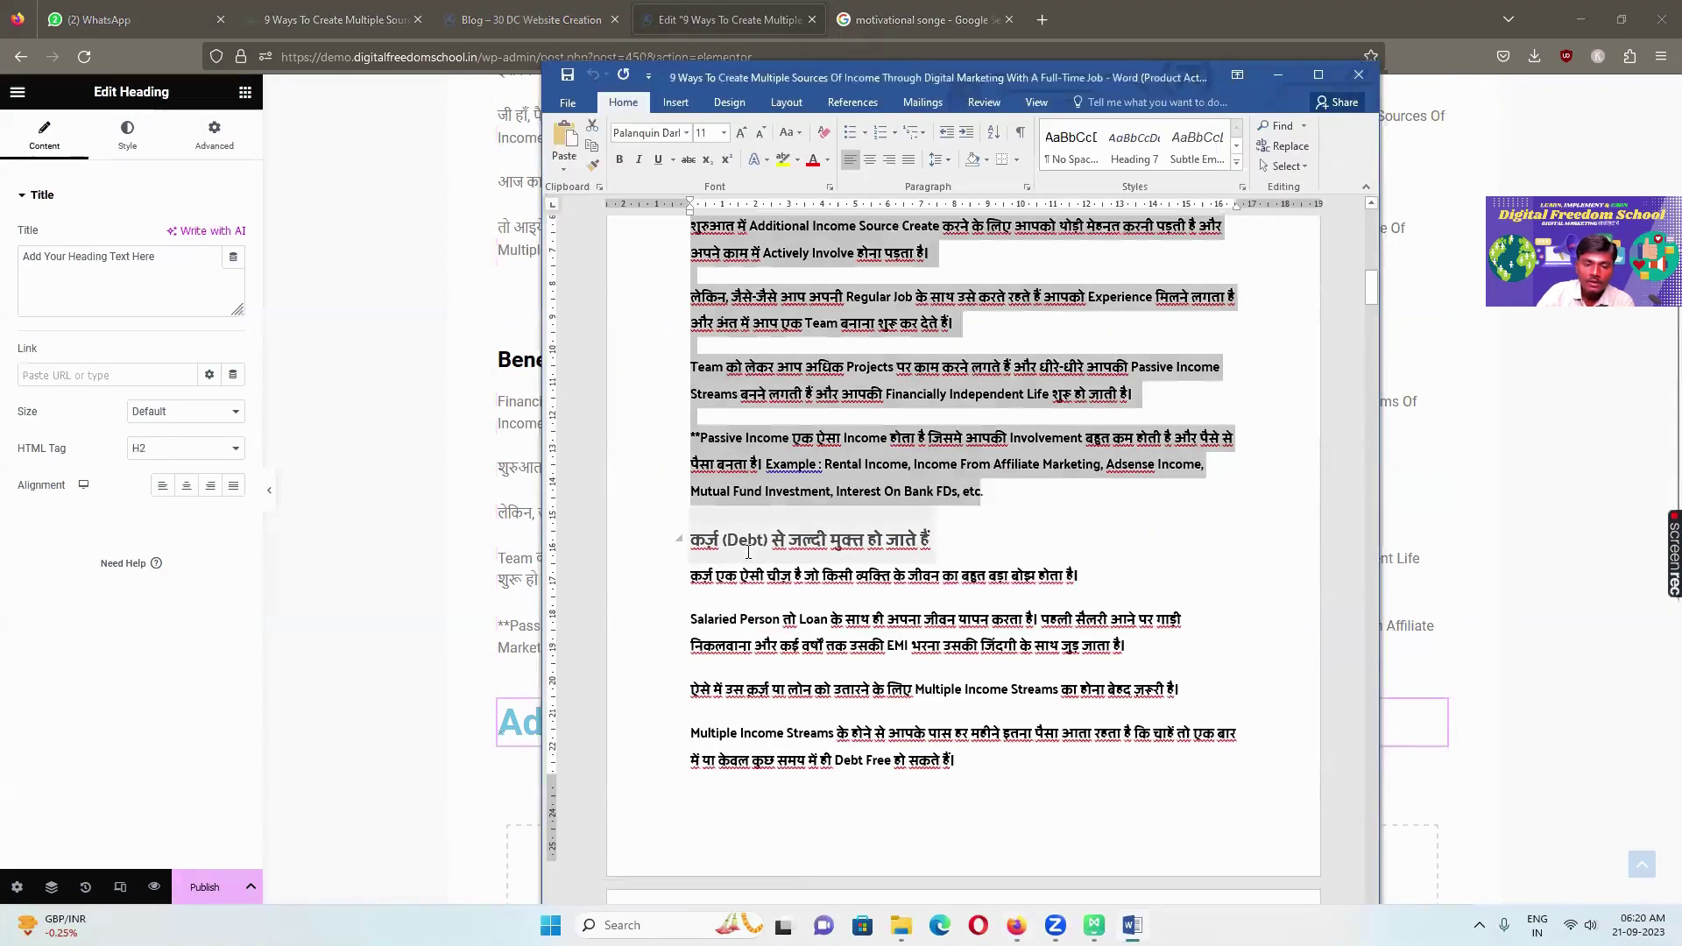
{"action": "left_click_drag", "start_coordinate": [928, 530], "coordinate": [676, 526]}
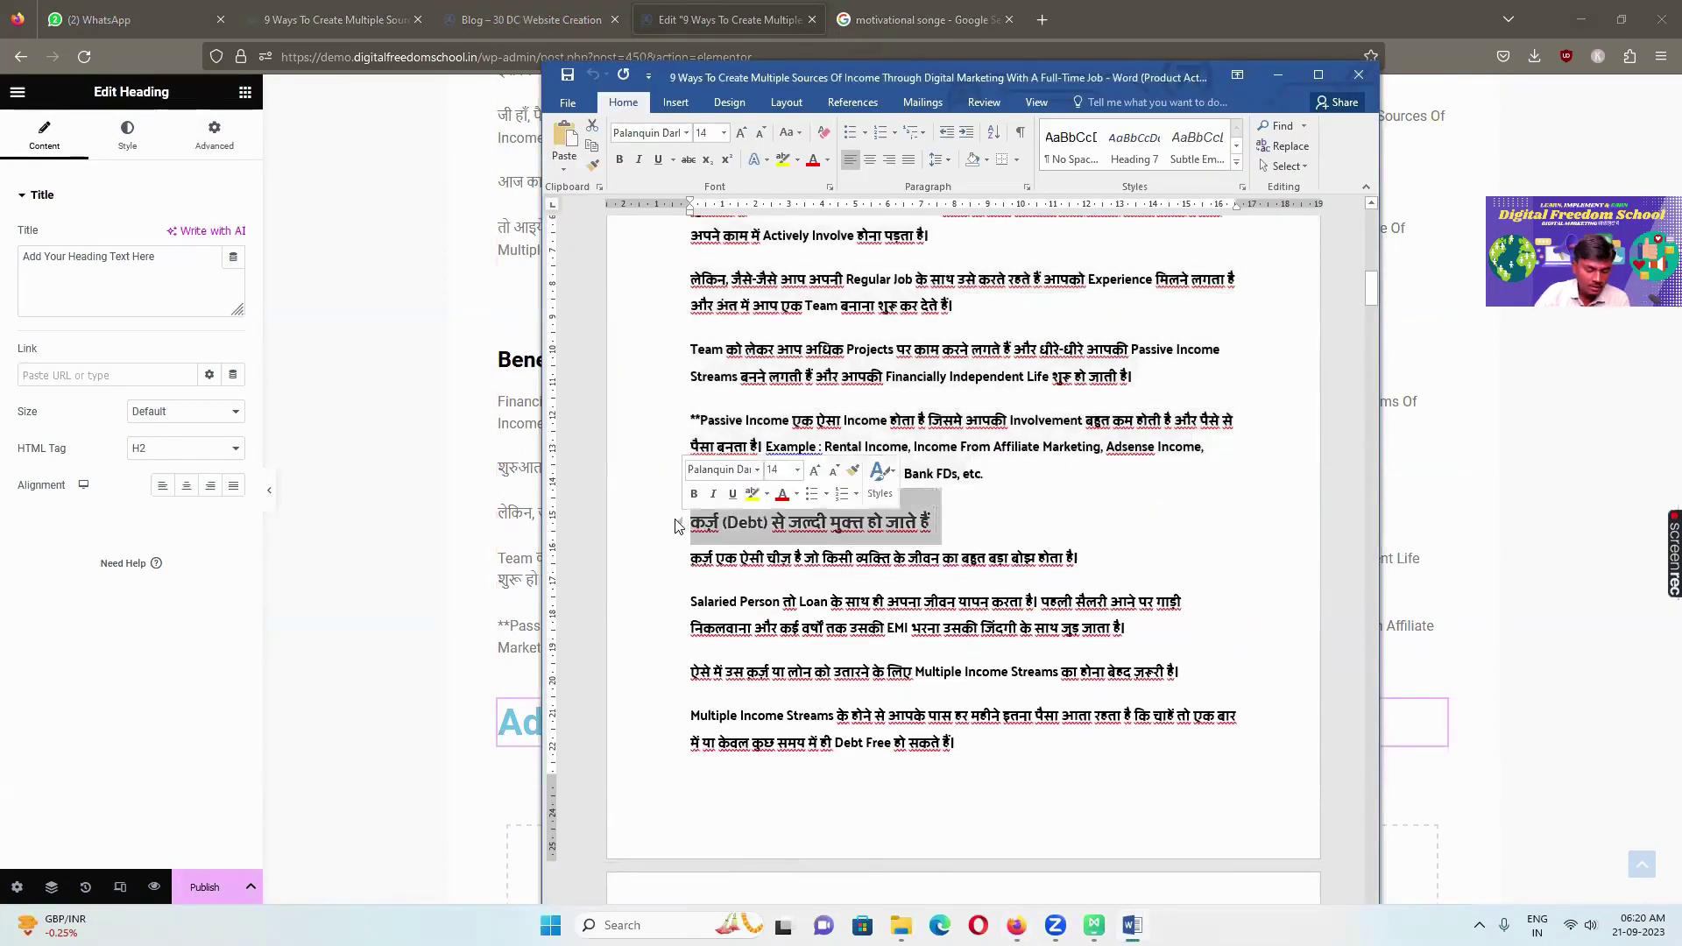
{"action": "left_click", "coordinate": [728, 19]}
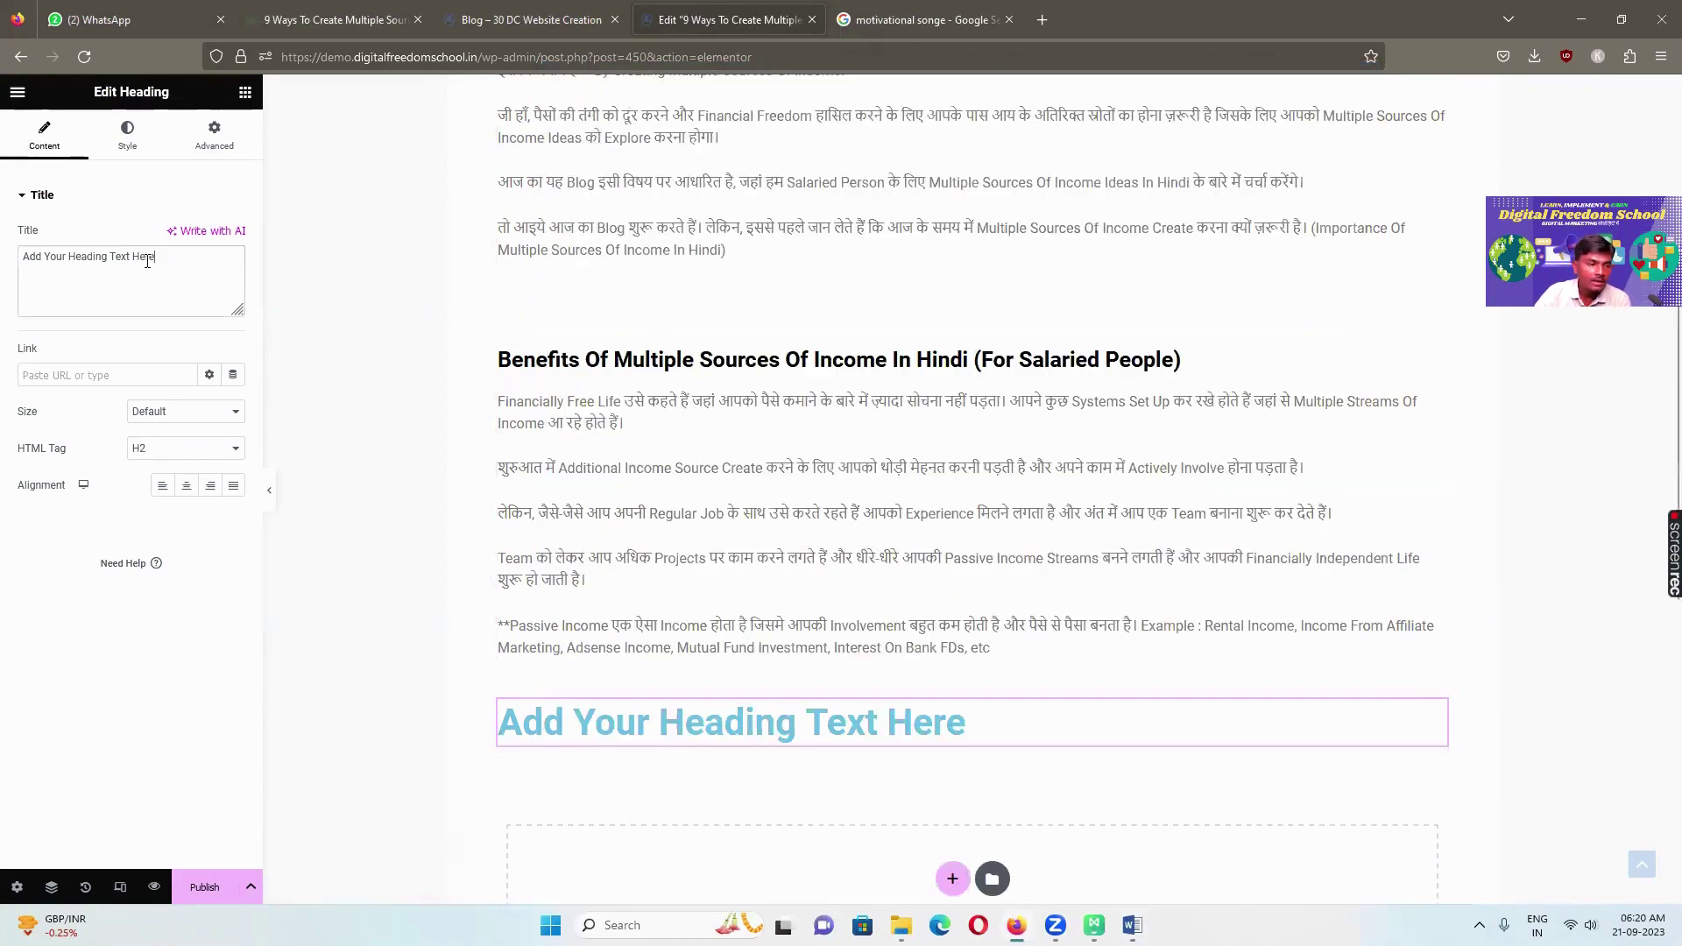
{"action": "left_click_drag", "start_coordinate": [155, 258], "coordinate": [24, 257]}
{"action": "type", "text": "कर्ज़ (Debt) से जल्दी मुक्त हो जाते हैं"}
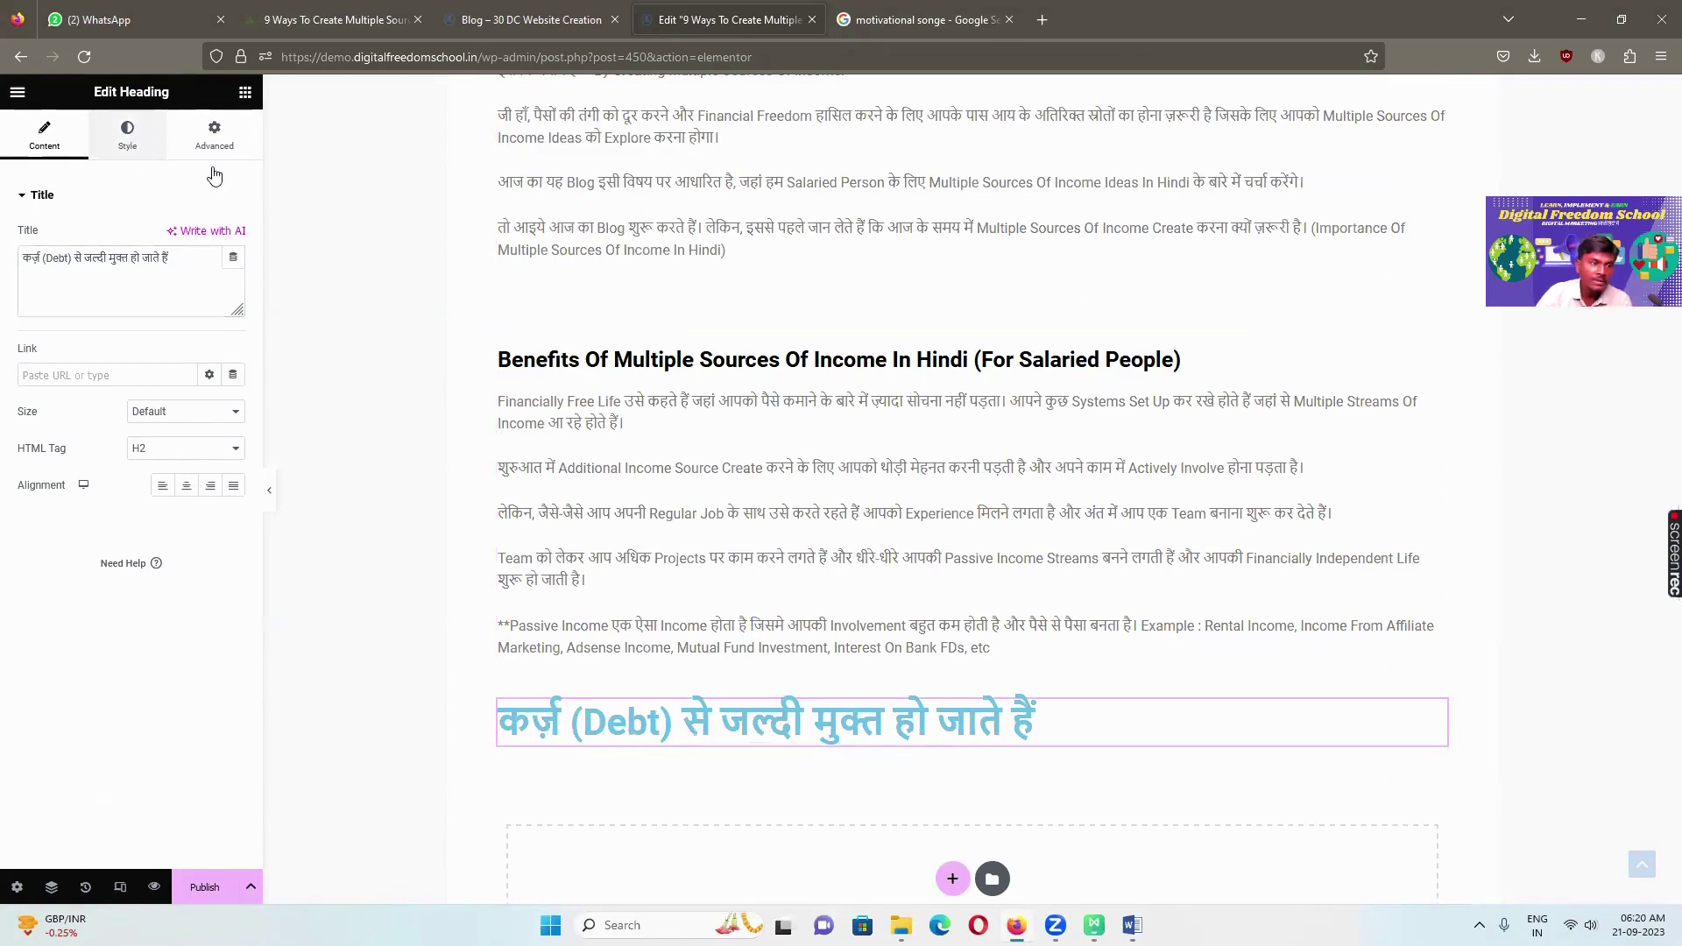
Set the Debt heading's text colour to #060707 and its HTML tag to H4
{"action": "left_click", "coordinate": [233, 236]}
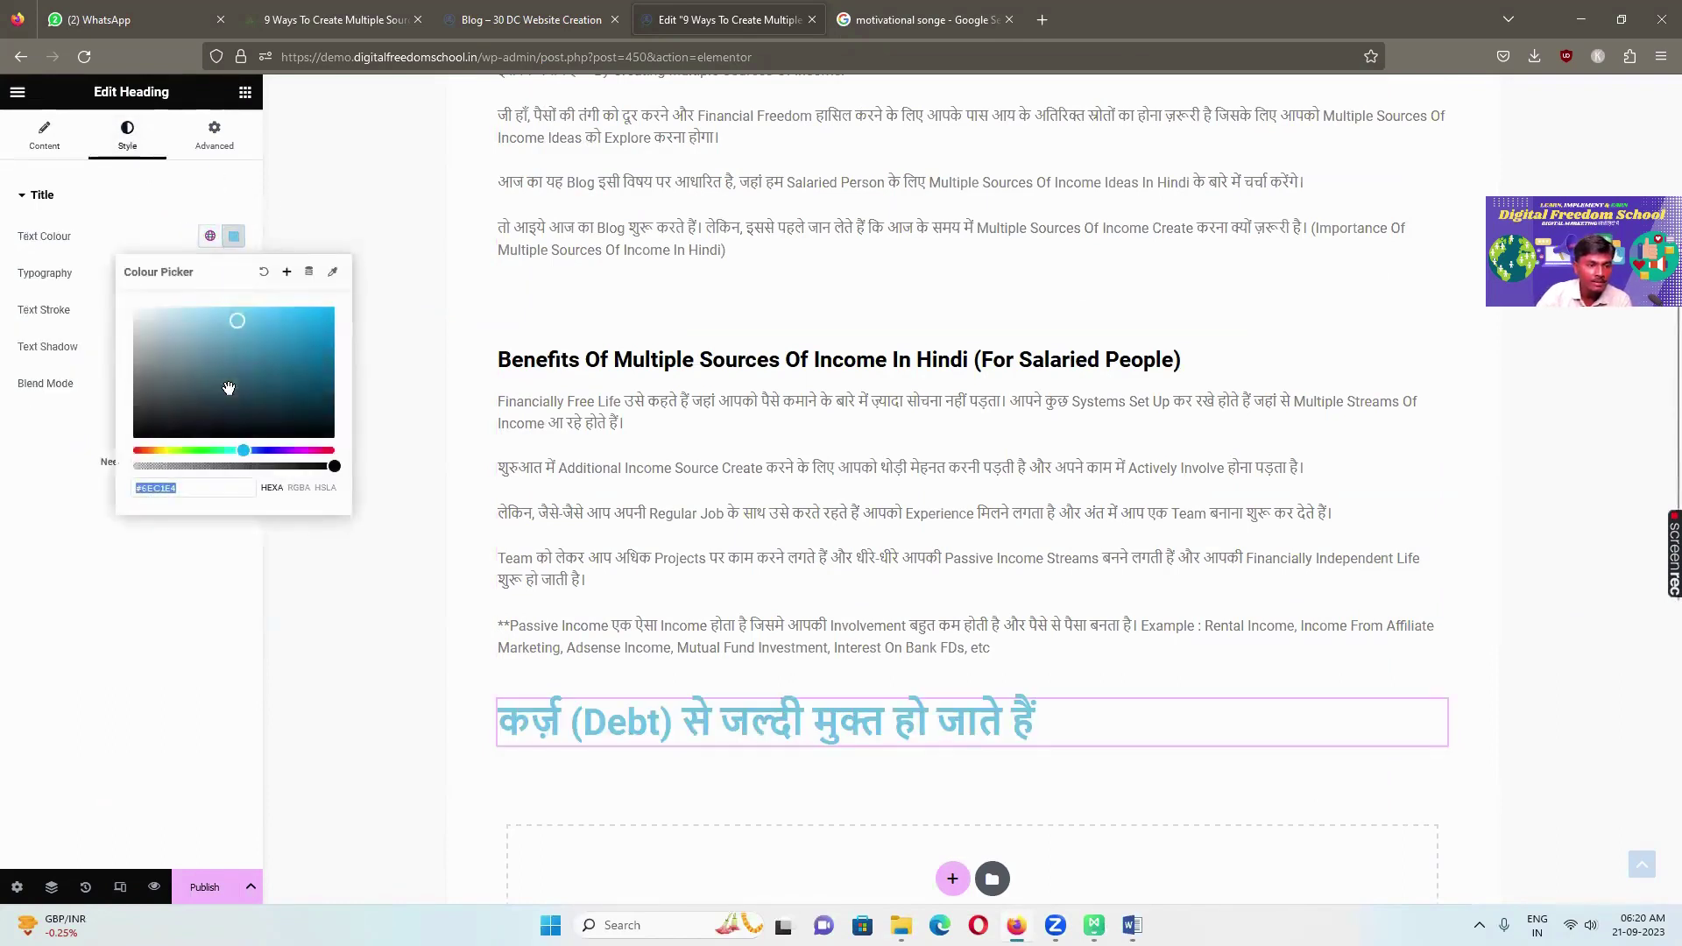
{"action": "left_click_drag", "start_coordinate": [212, 485], "coordinate": [145, 484]}
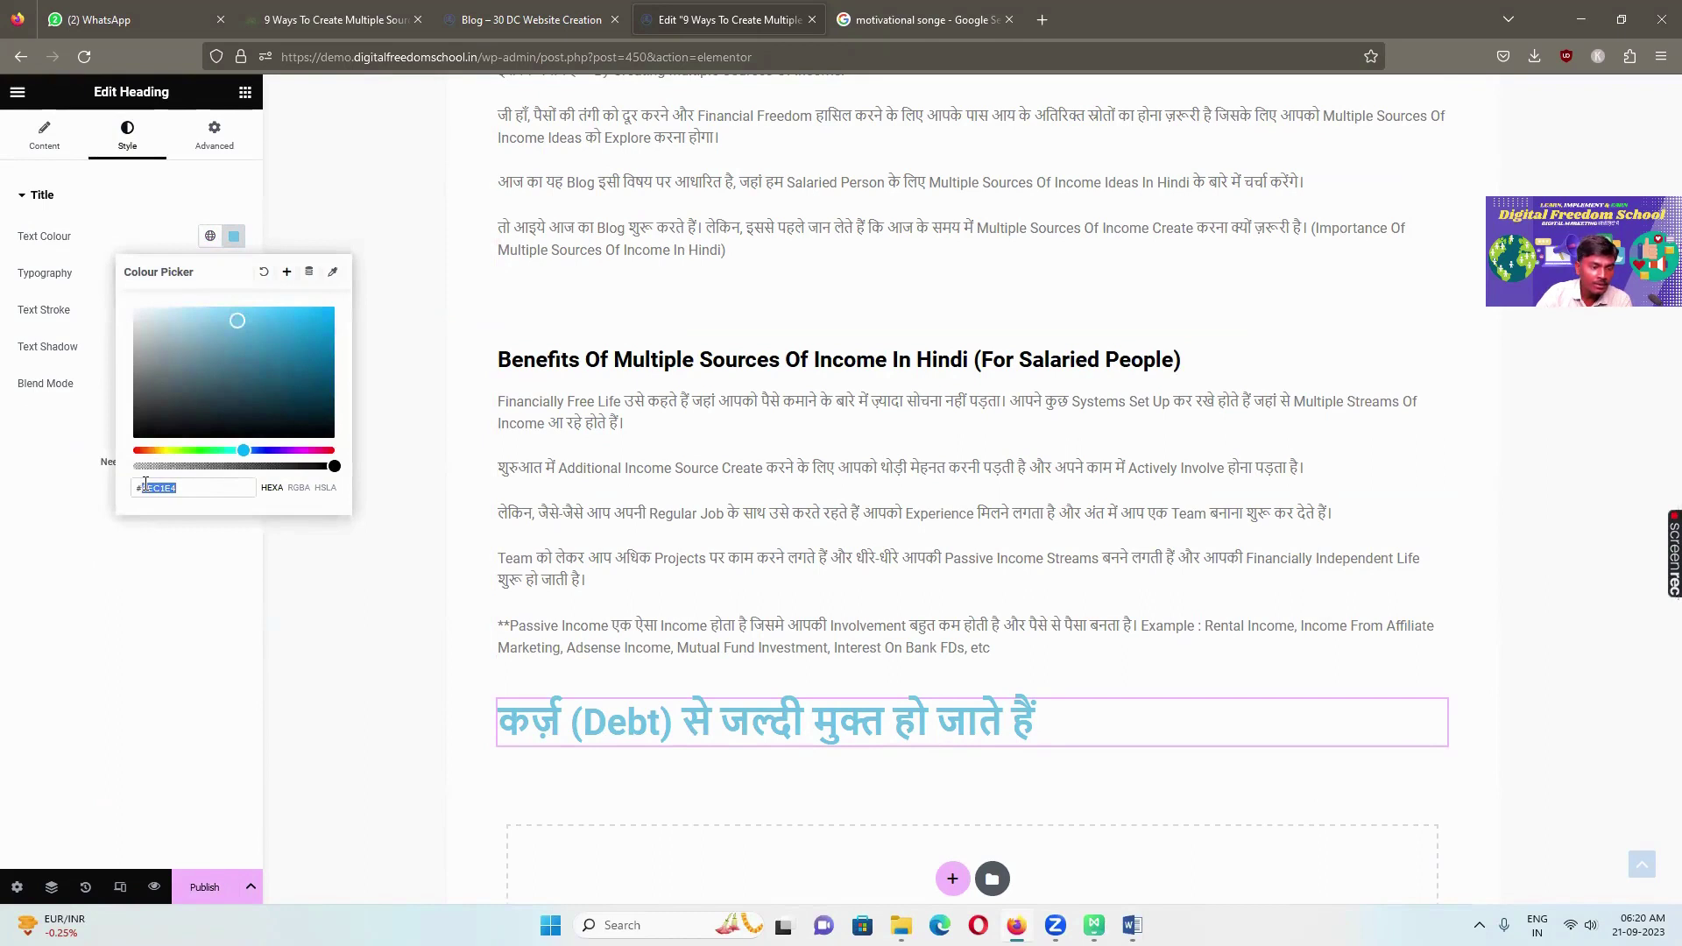
{"action": "type", "text": "060707"}
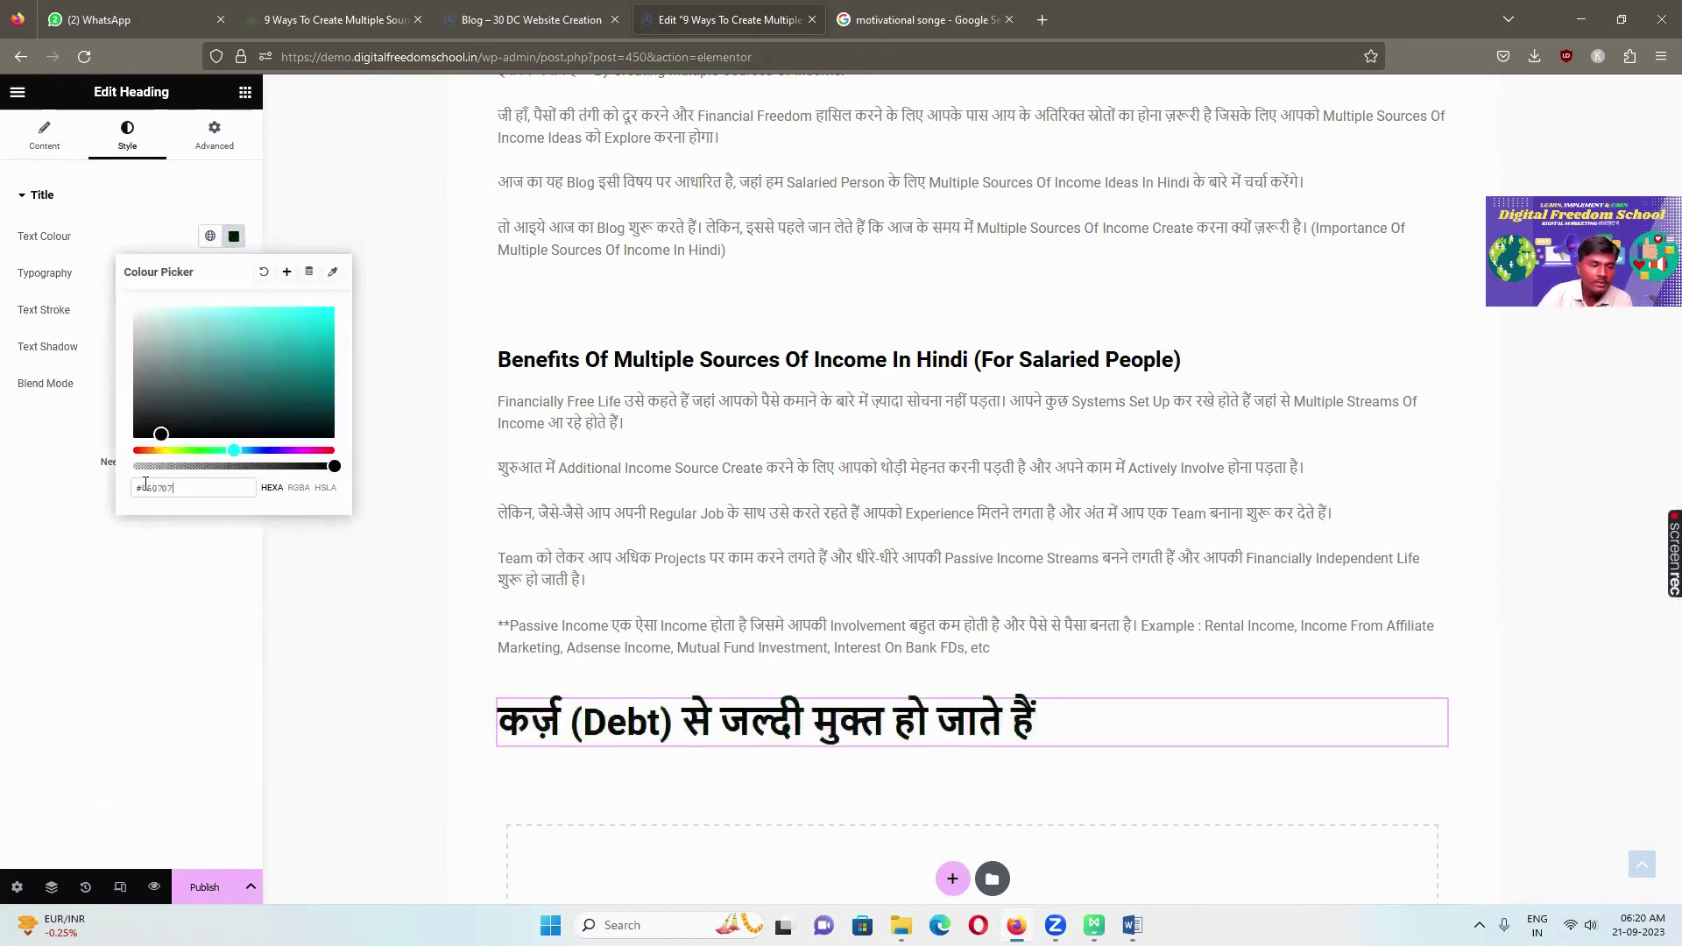
{"action": "left_click", "coordinate": [128, 205]}
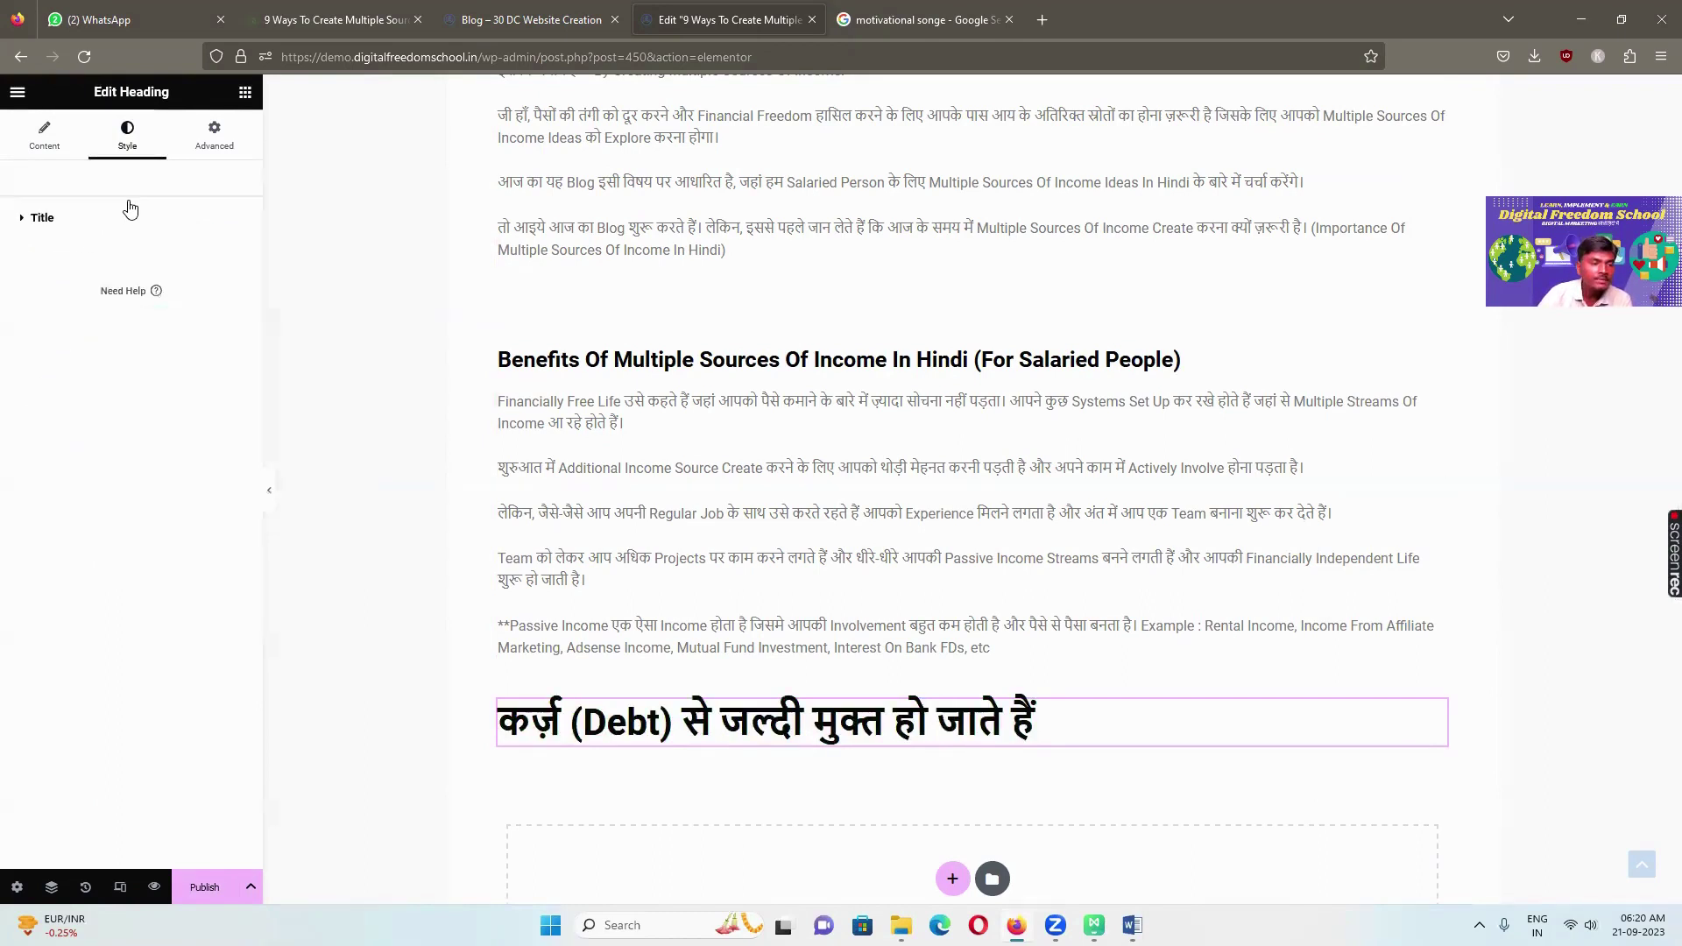
{"action": "left_click", "coordinate": [45, 138]}
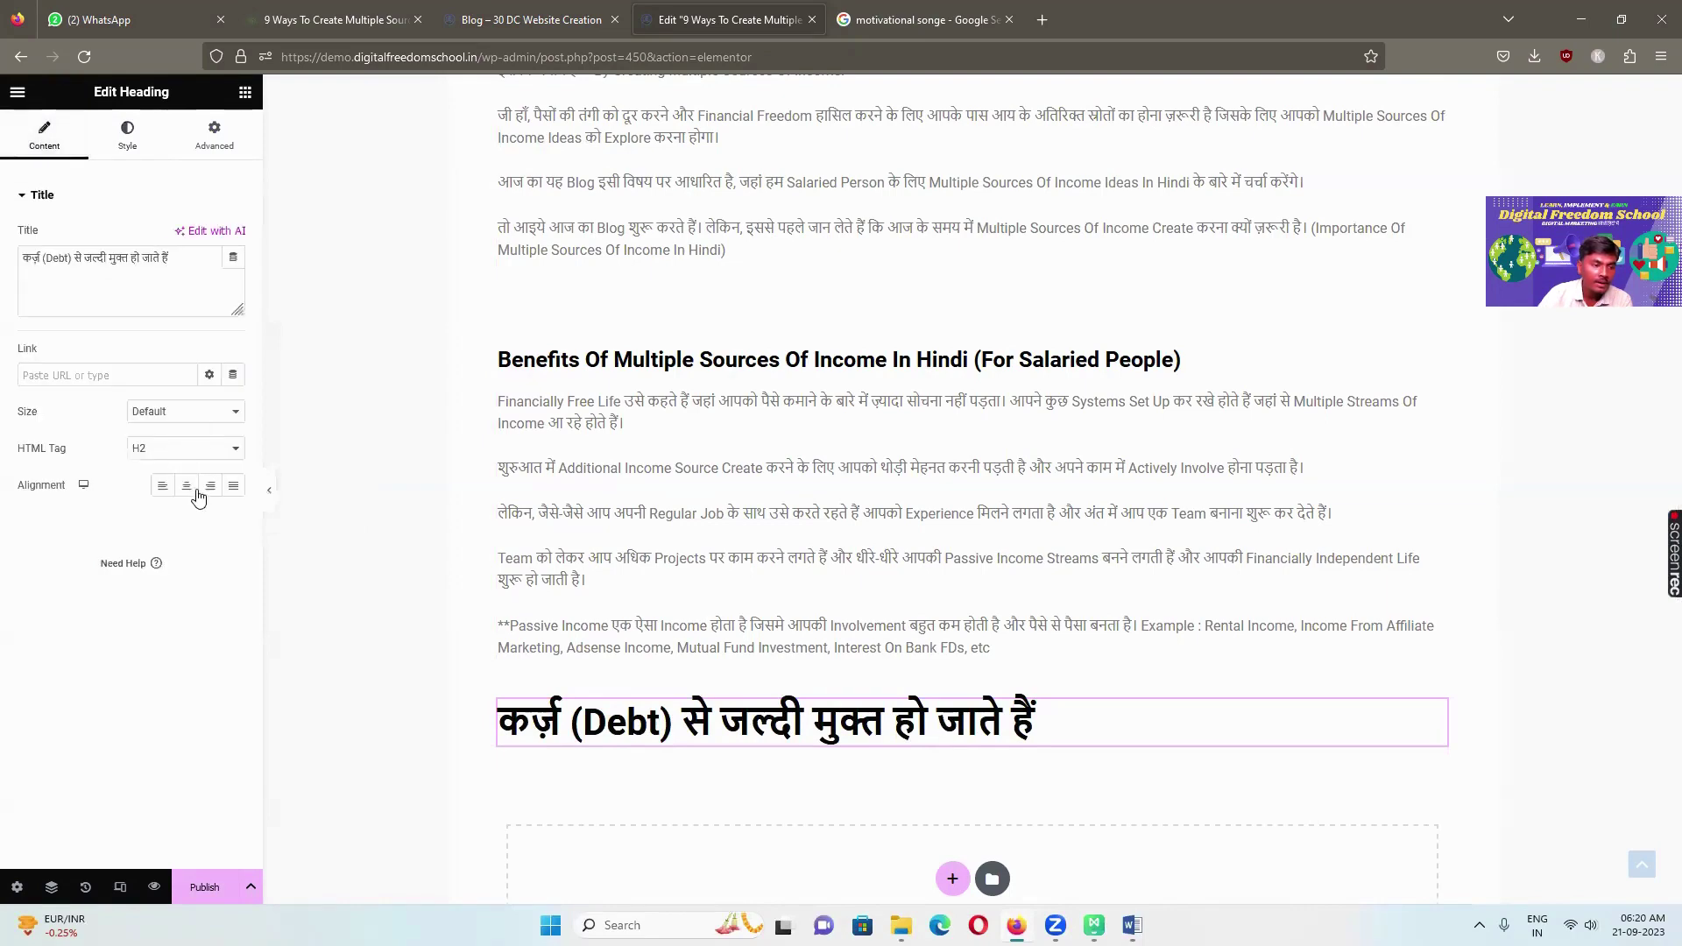
{"action": "left_click", "coordinate": [175, 449]}
{"action": "left_click", "coordinate": [158, 535]}
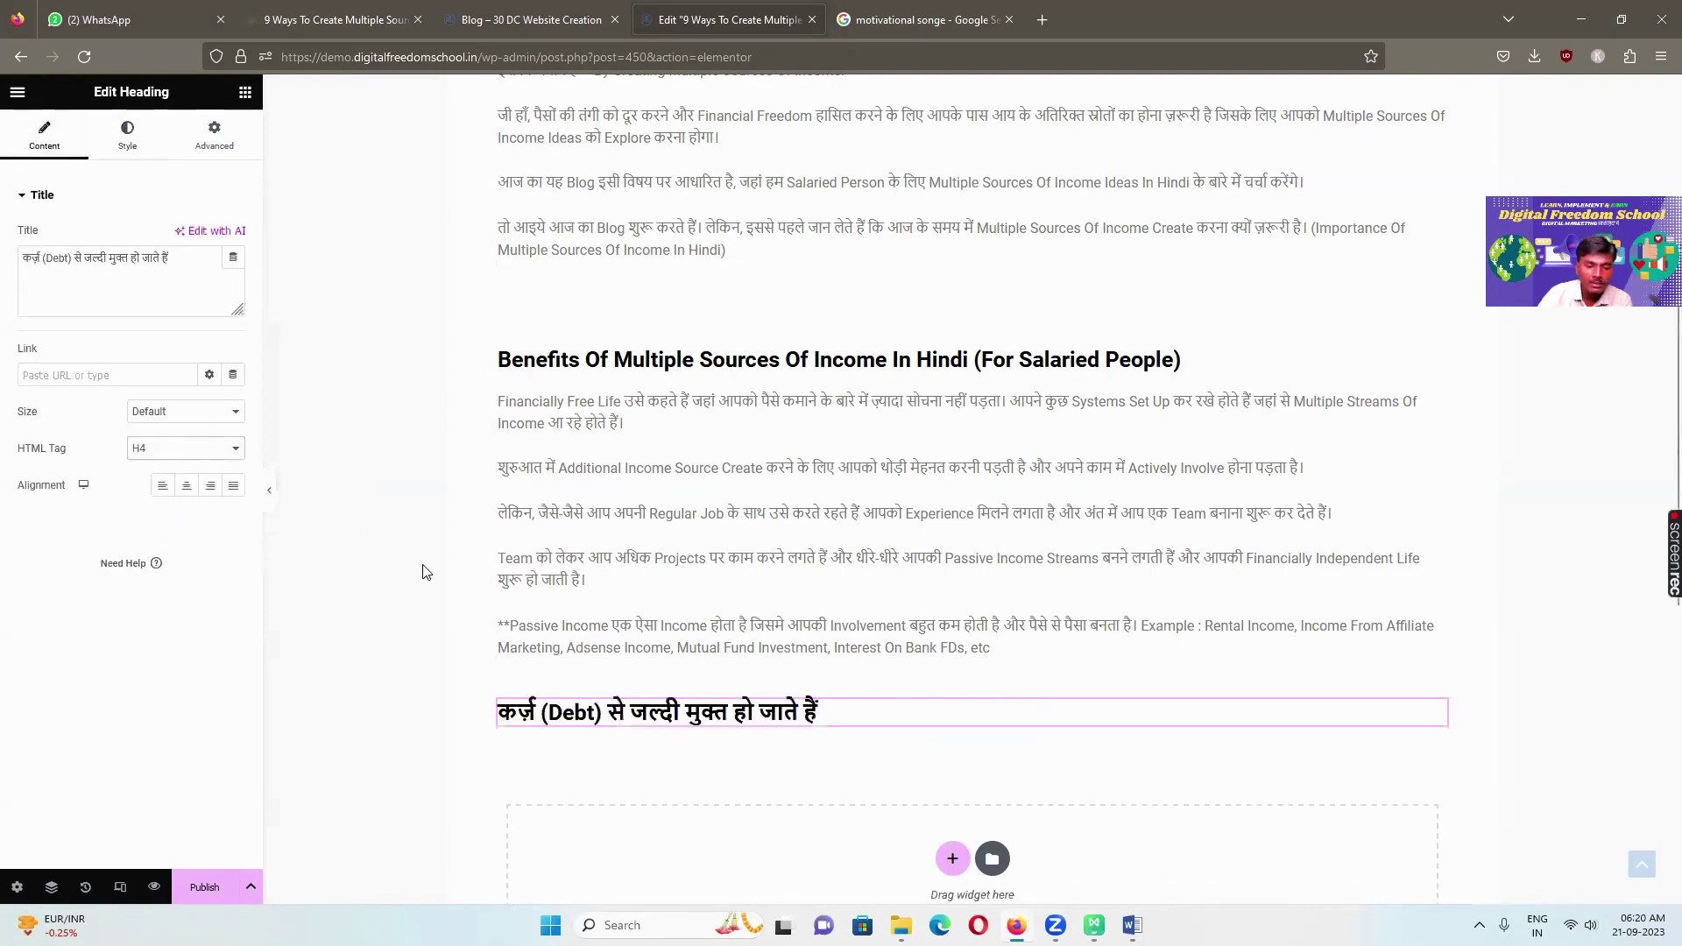
Add a Text Editor widget directly below the Debt heading
{"action": "scroll", "coordinate": [710, 452], "scroll_direction": "down", "scroll_amount": 4}
{"action": "left_click", "coordinate": [246, 92]}
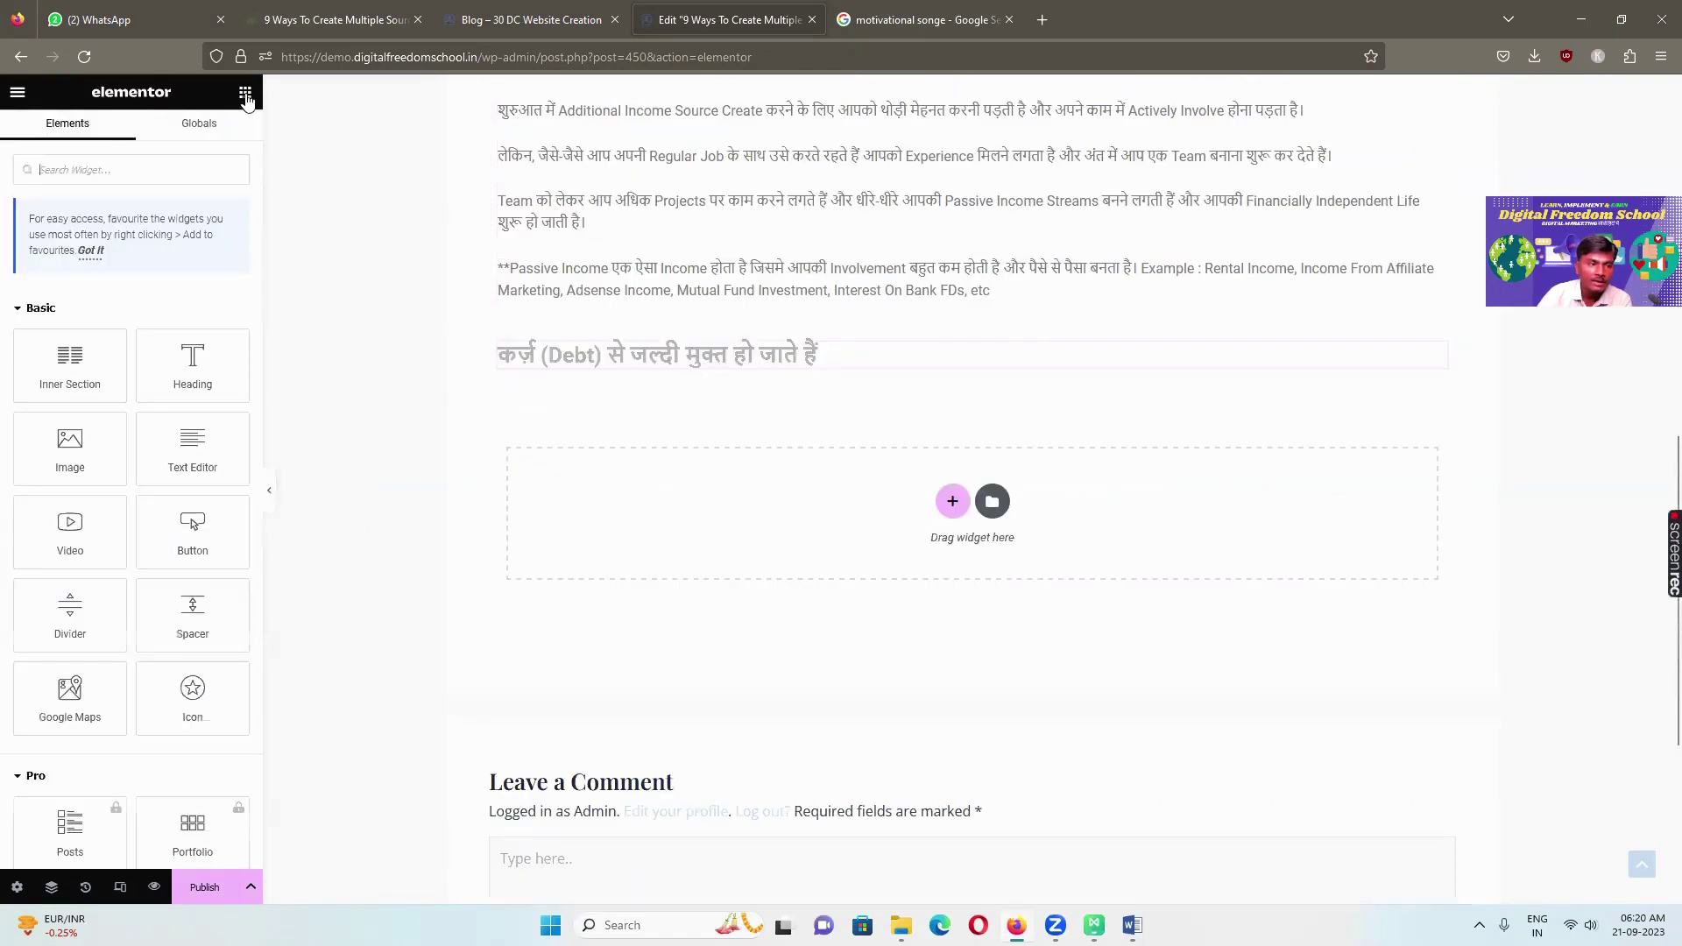
{"action": "left_click_drag", "start_coordinate": [180, 440], "coordinate": [734, 344]}
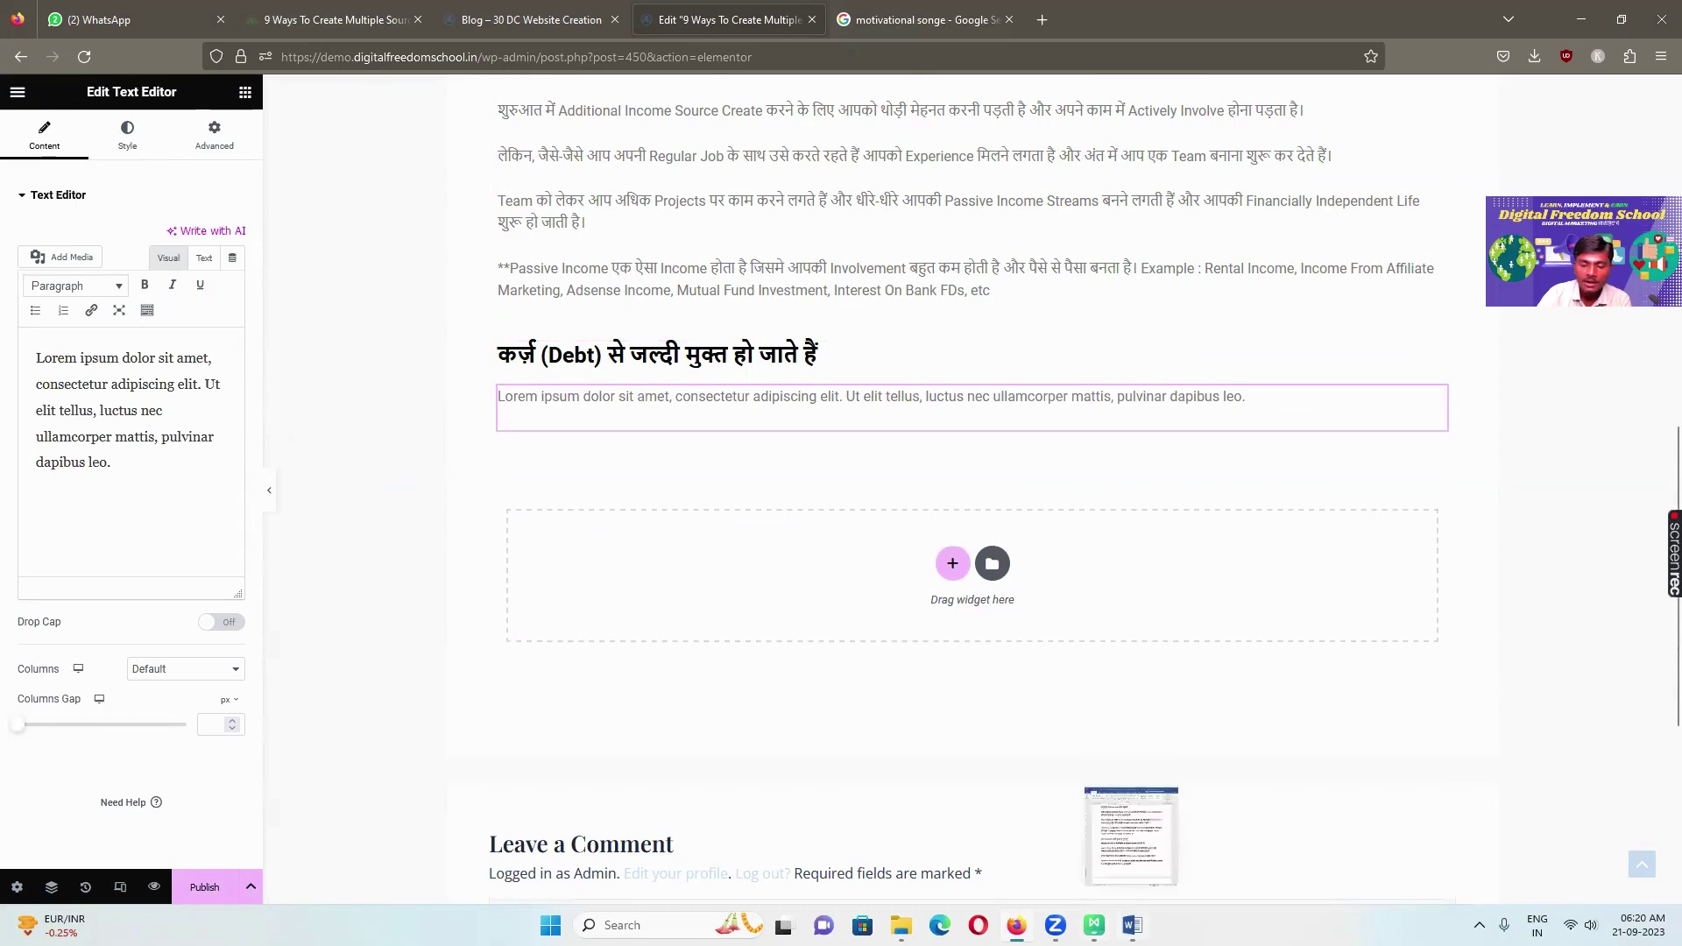
Copy the Debt section's body paragraphs, through "Debt Free हो सकते हैं", from the Word document and replace the new text widget's placeholder with them
{"action": "left_click", "coordinate": [1132, 925]}
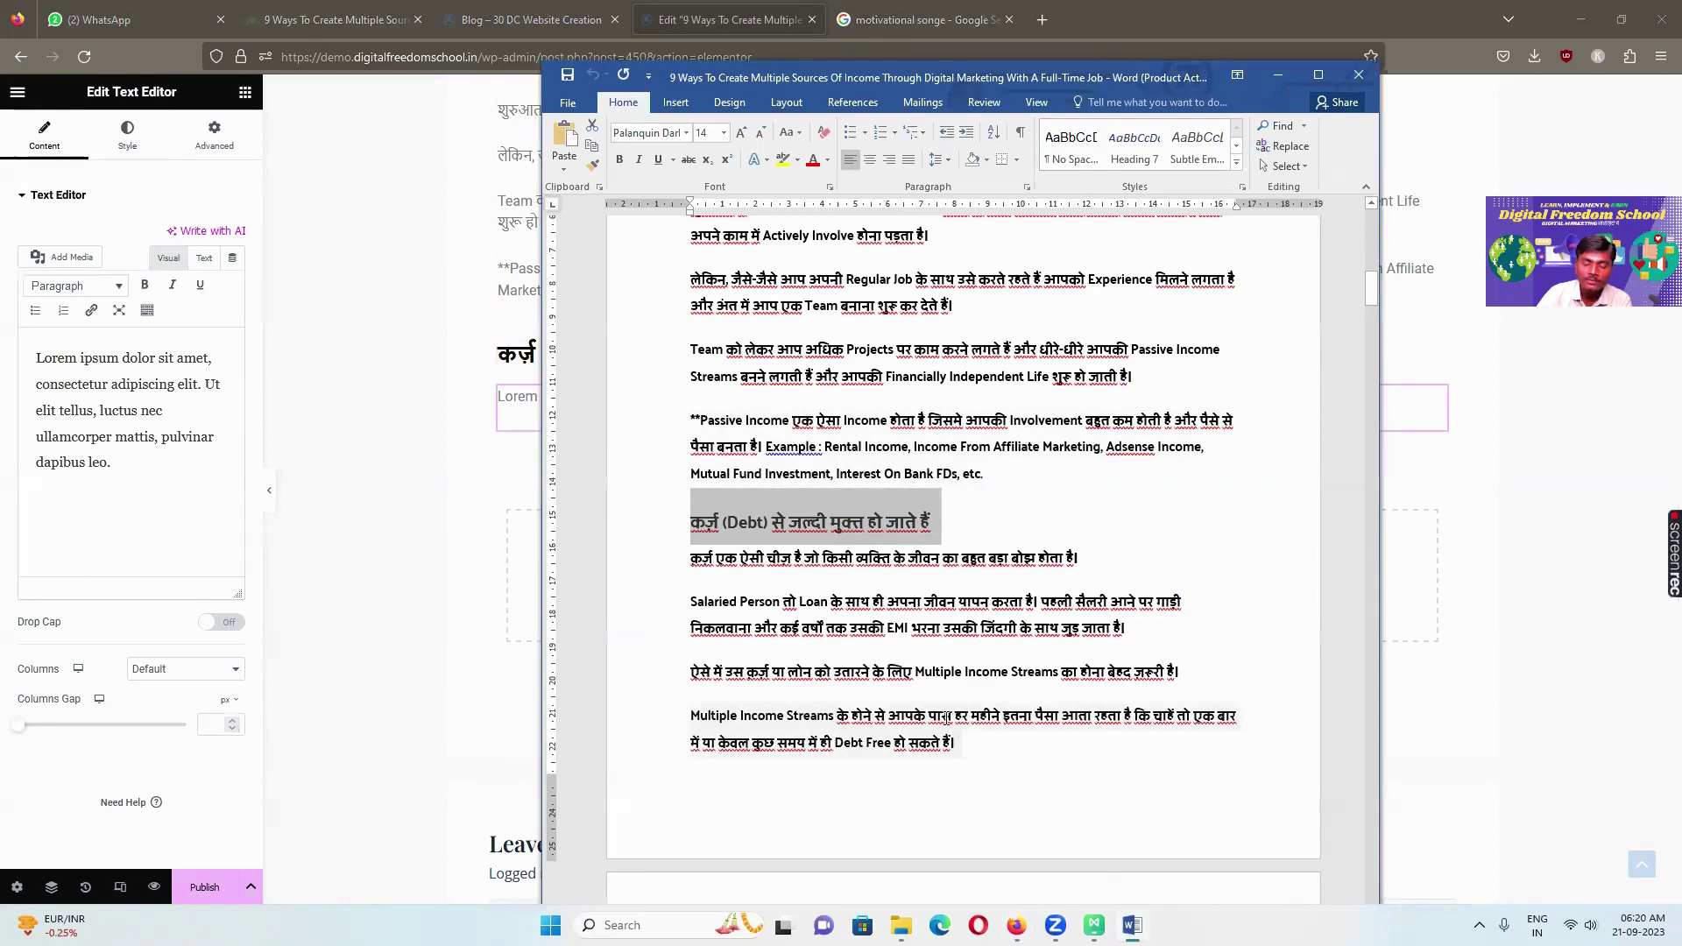
{"action": "scroll", "coordinate": [794, 615], "scroll_direction": "down", "scroll_amount": 5}
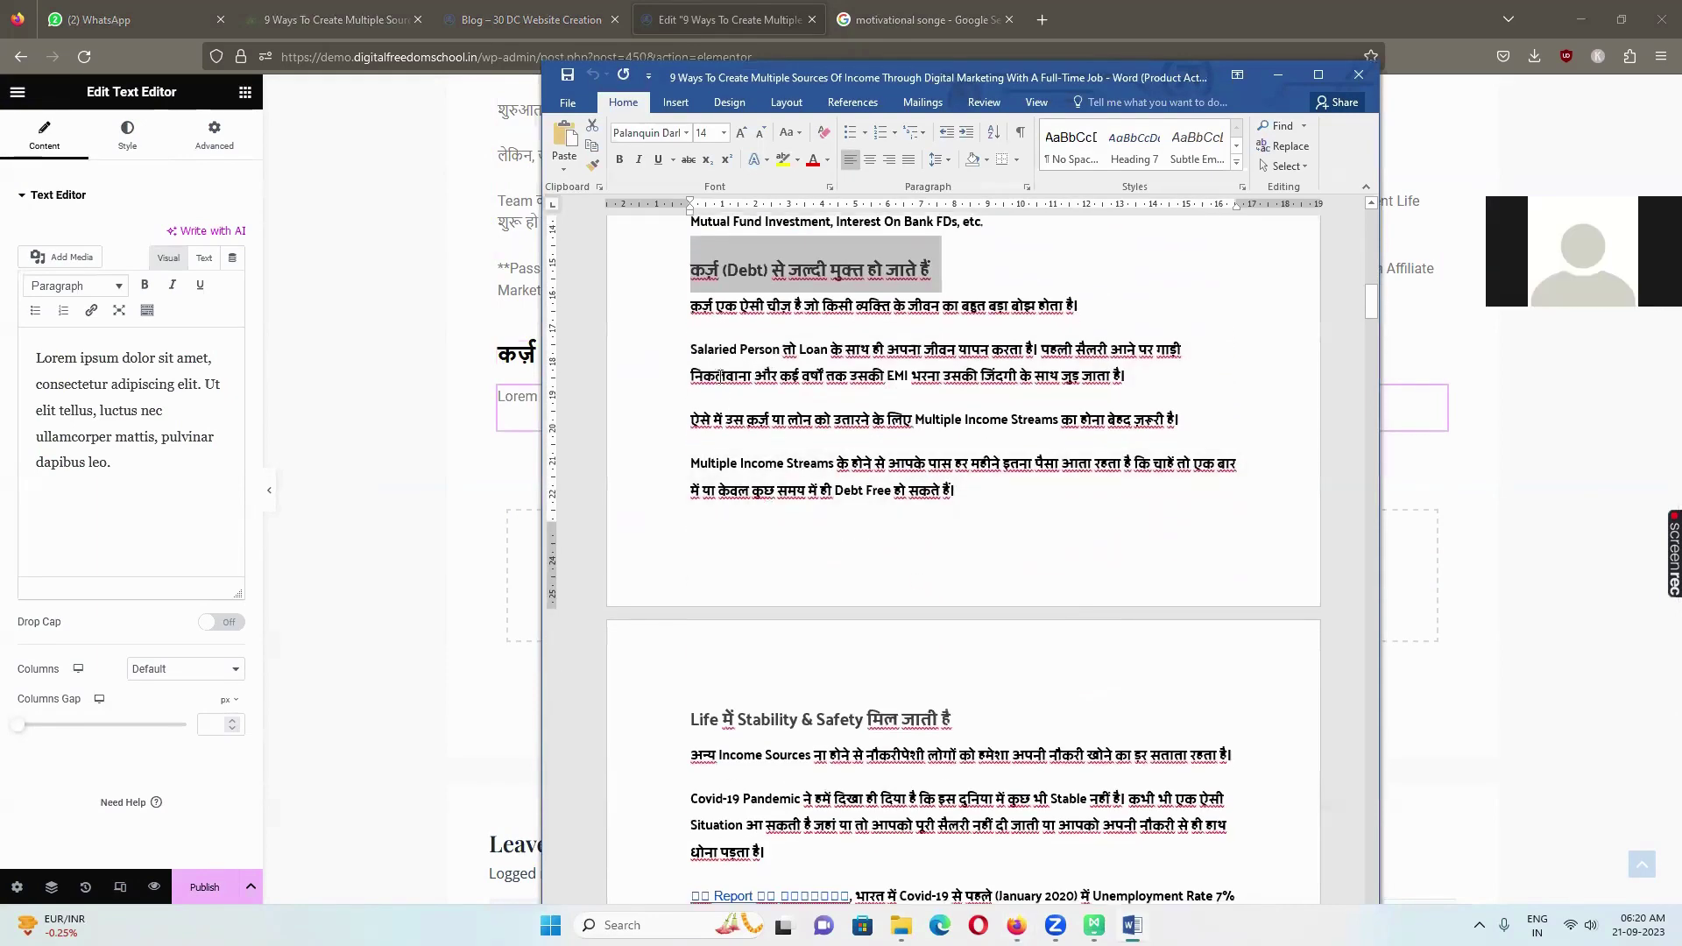
{"action": "left_click", "coordinate": [691, 306]}
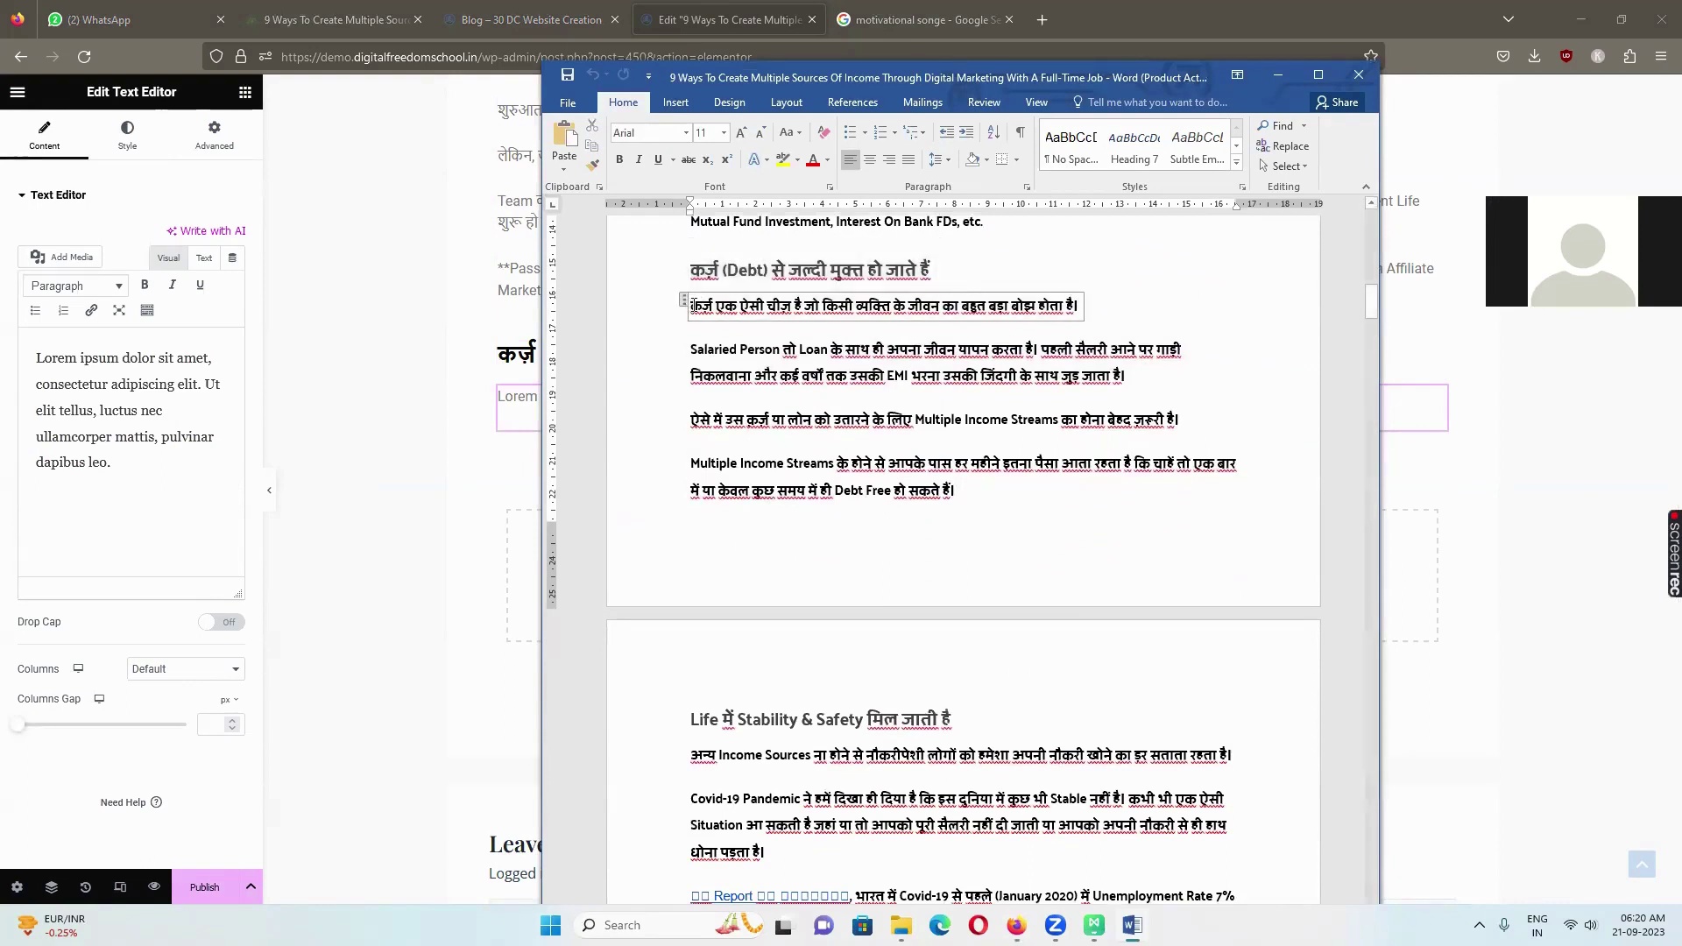
{"action": "left_click_drag", "start_coordinate": [691, 308], "coordinate": [1051, 491]}
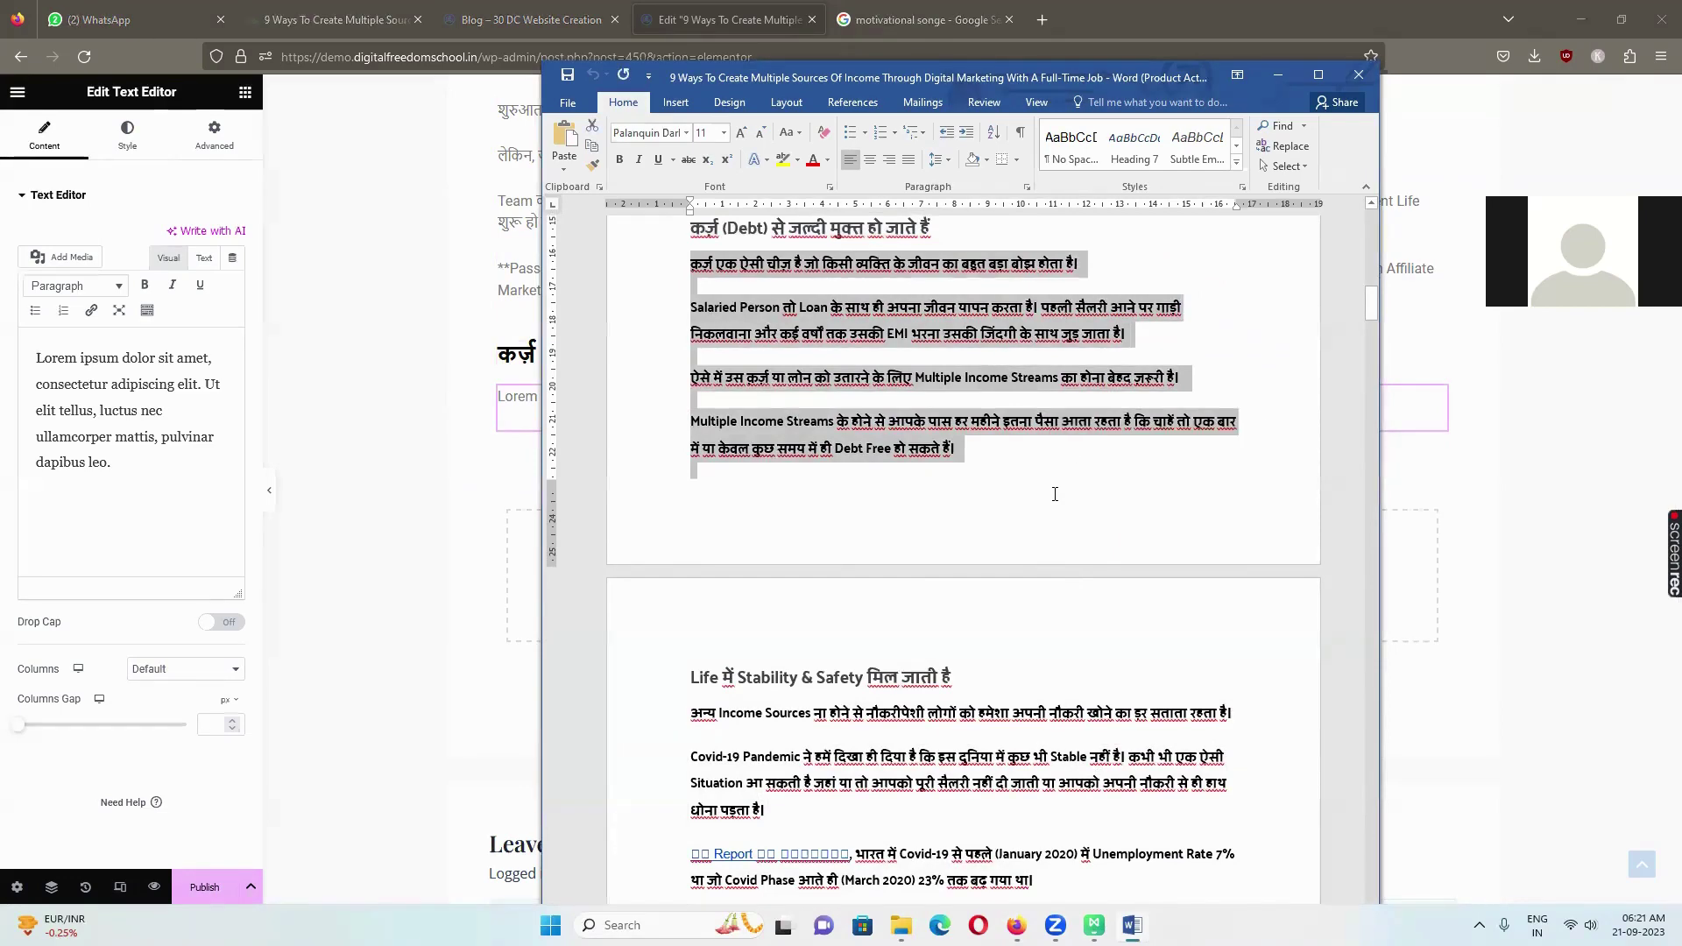
{"action": "left_click", "coordinate": [492, 254]}
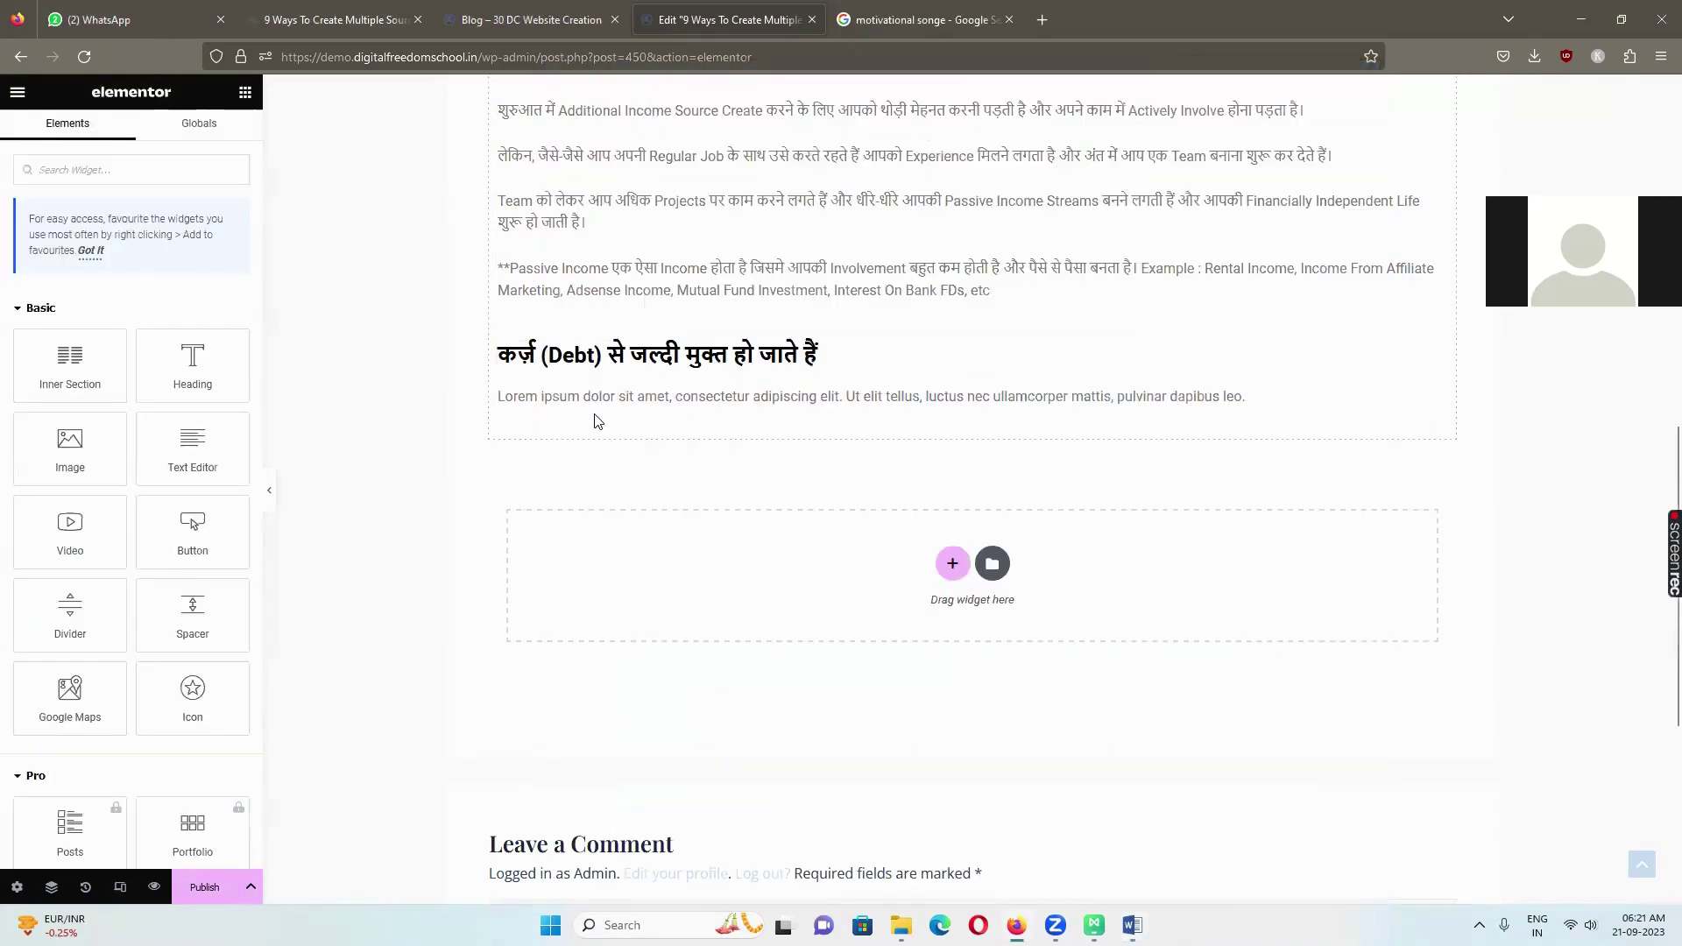
{"action": "left_click", "coordinate": [539, 400]}
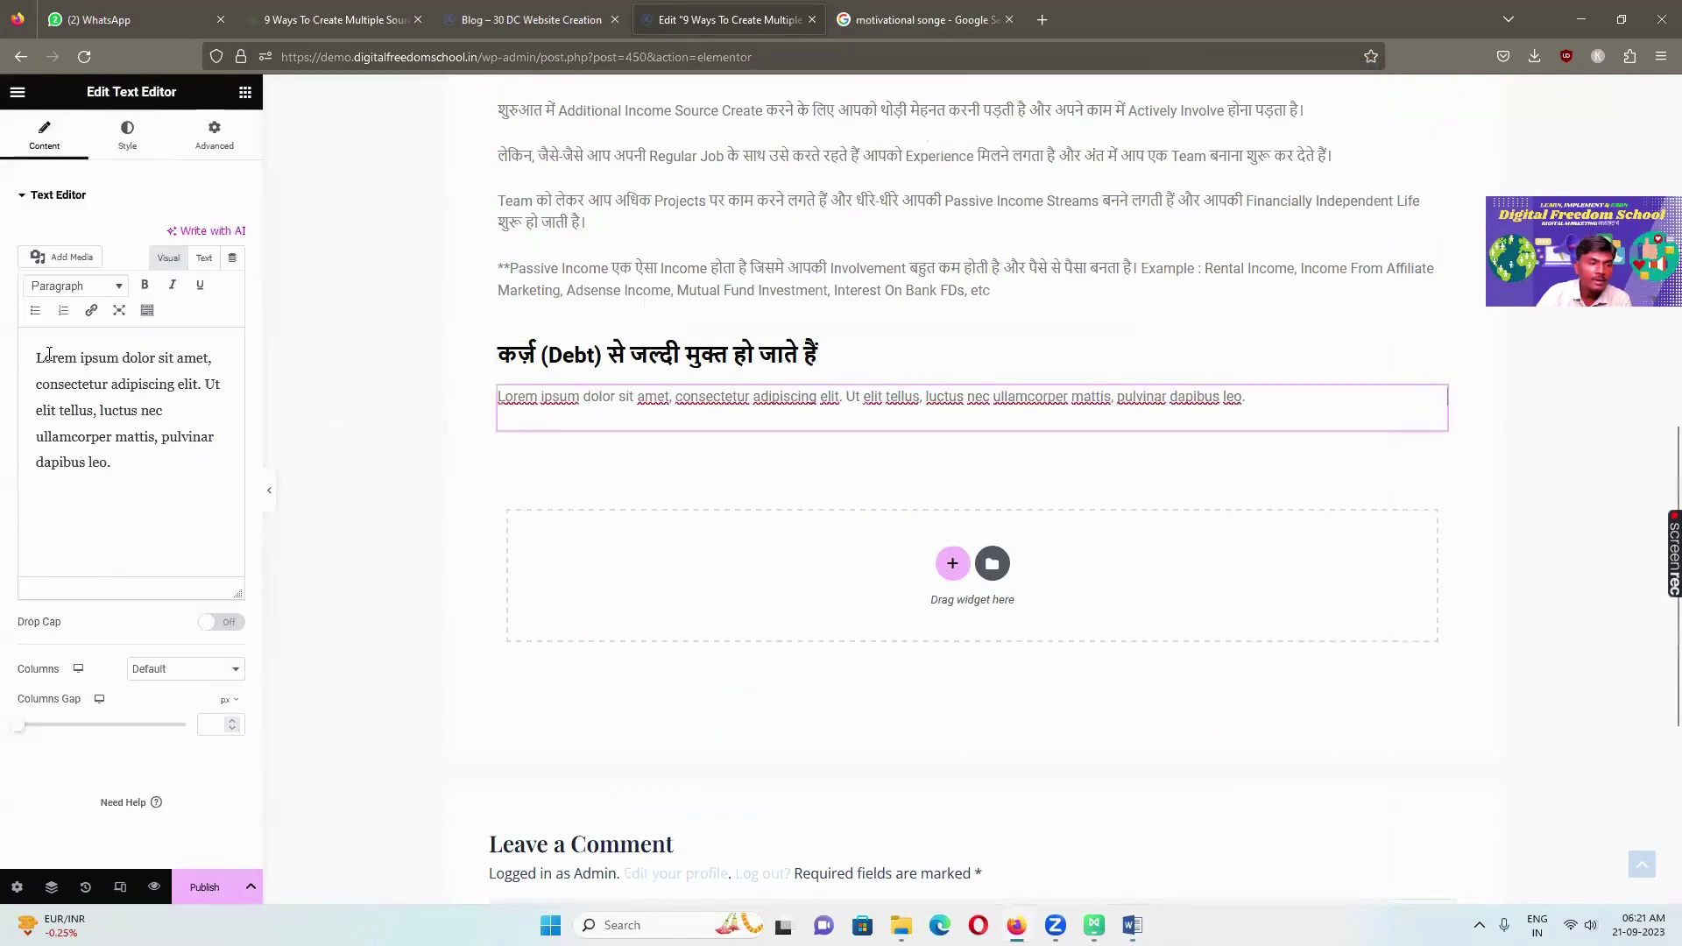
{"action": "left_click_drag", "start_coordinate": [36, 360], "coordinate": [162, 476]}
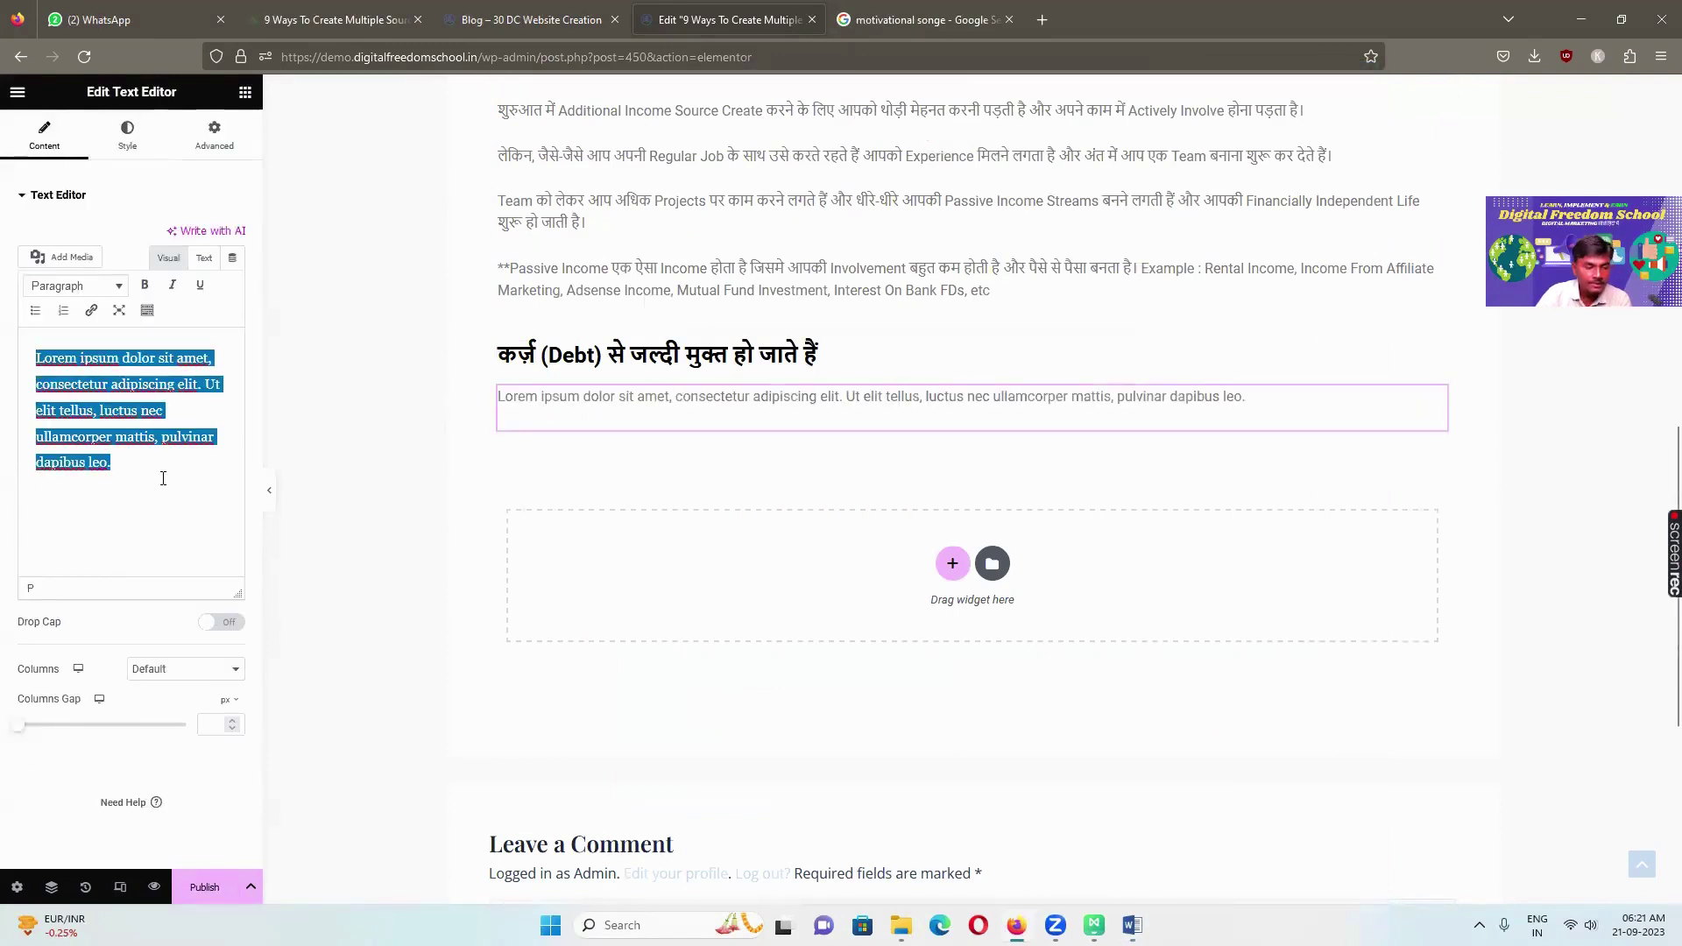
{"action": "key", "text": "ctrl+v"}
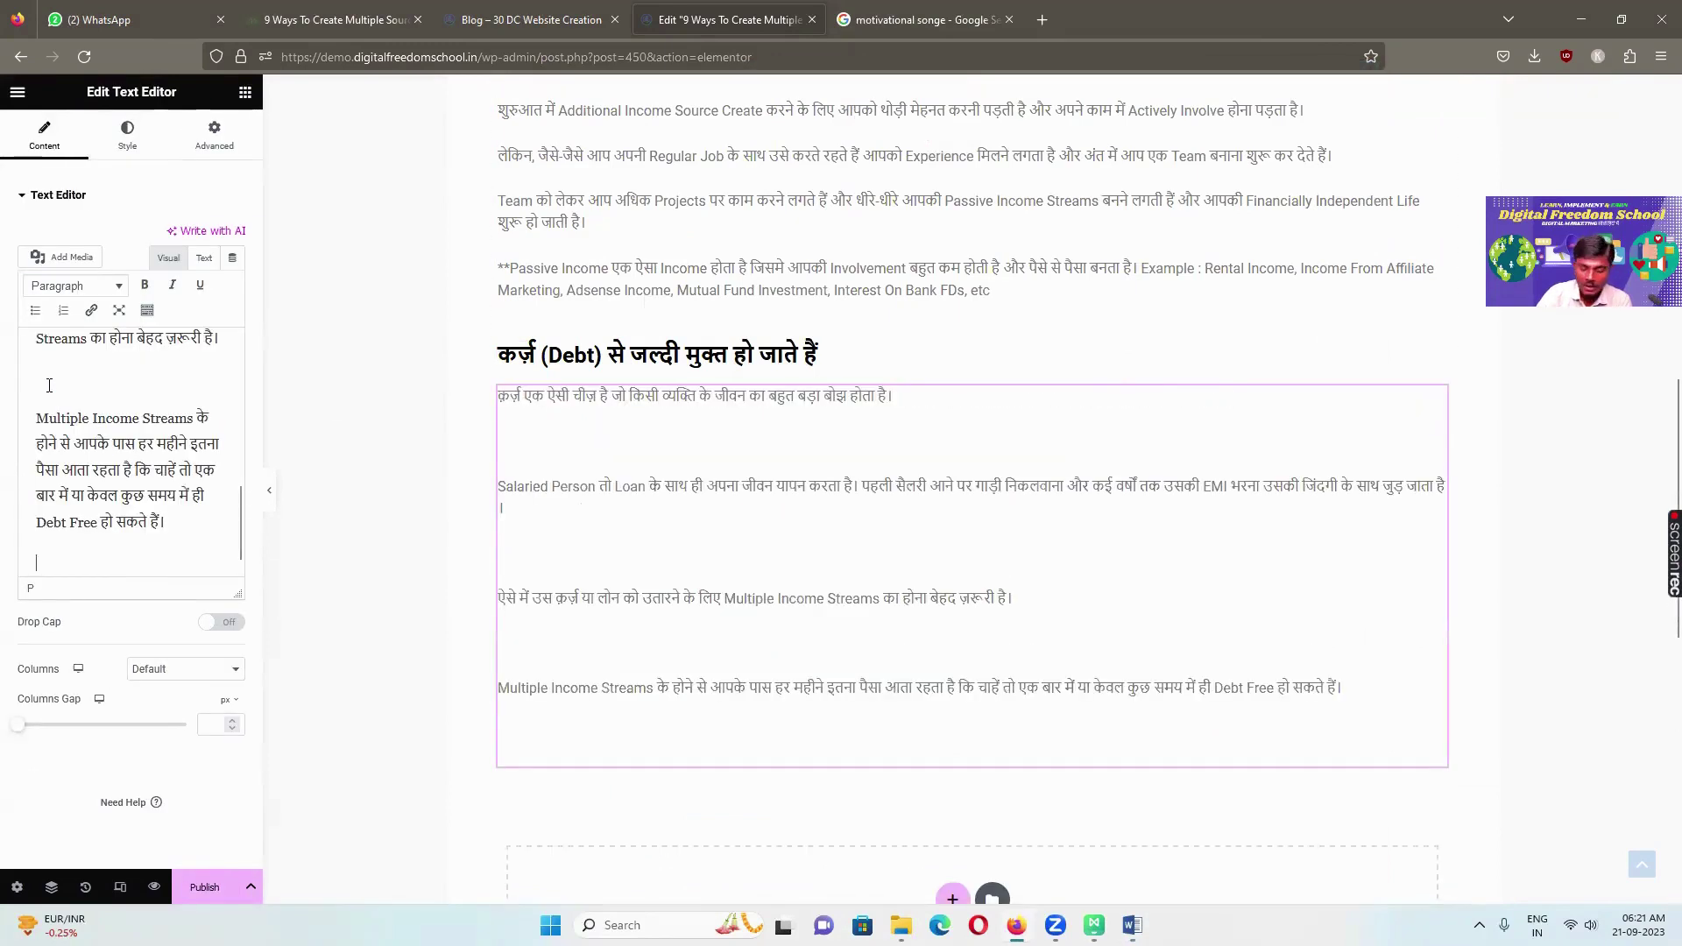
Delete the blank lines after and between the pasted Debt paragraphs, working upward to the first paragraph
{"action": "key", "text": "BackSpace"}
{"action": "key", "text": "BackSpace"}
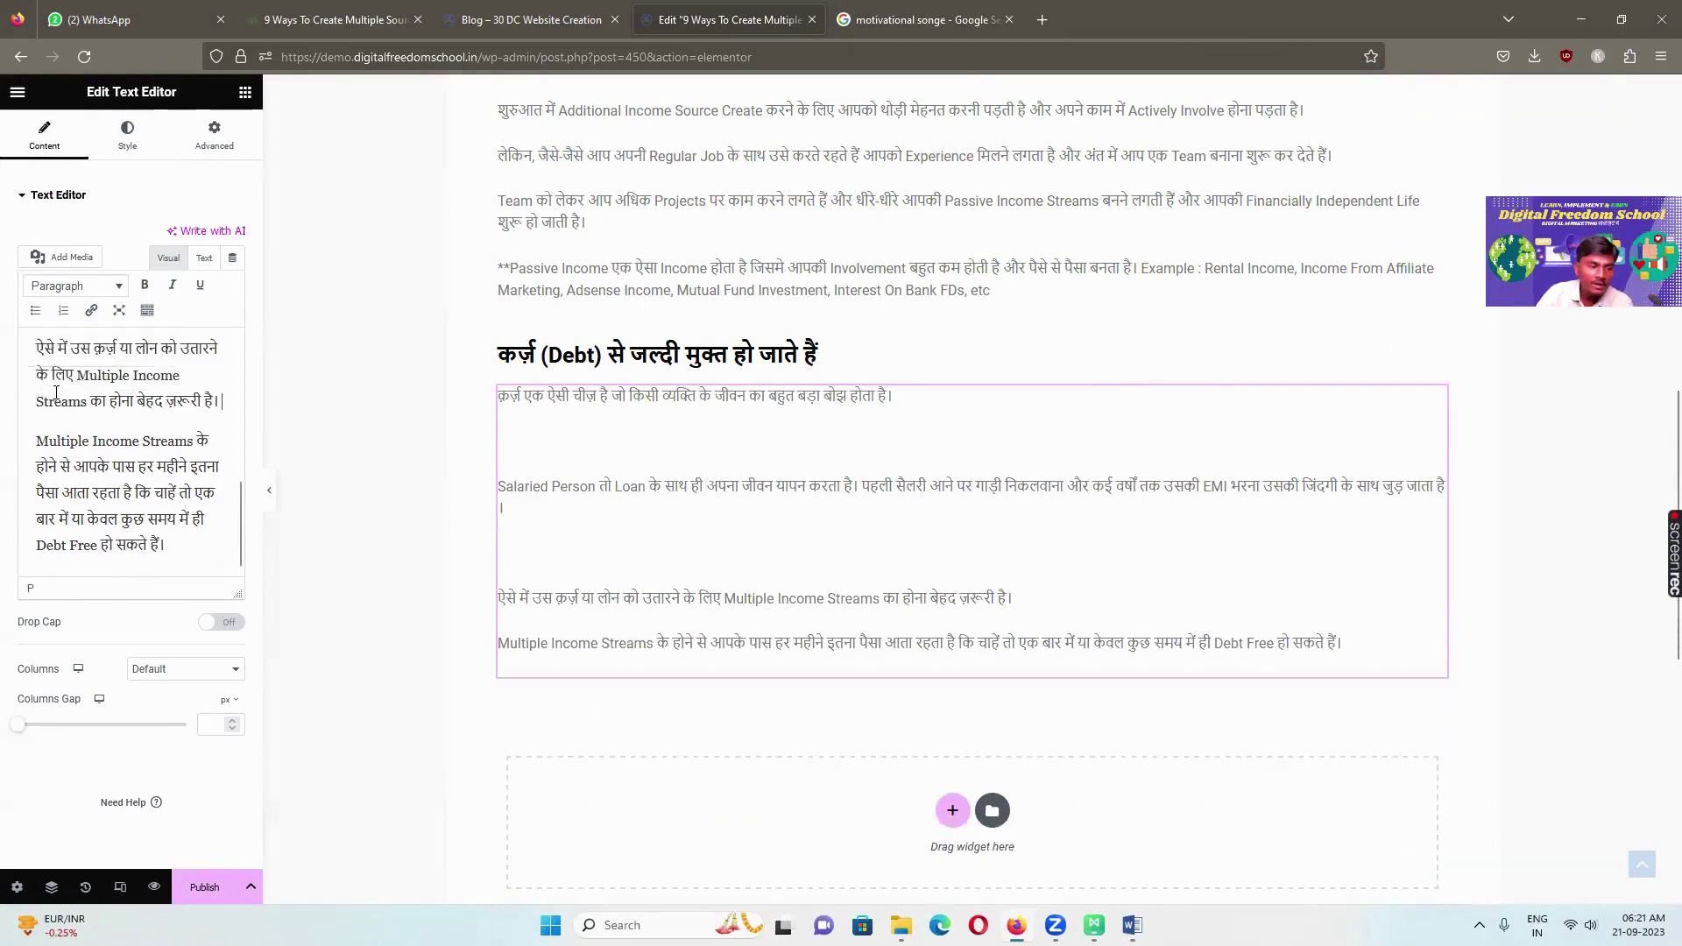
{"action": "scroll", "coordinate": [59, 422], "scroll_direction": "up", "scroll_amount": 2}
{"action": "key", "text": "BackSpace"}
{"action": "scroll", "coordinate": [55, 473], "scroll_direction": "up", "scroll_amount": 3}
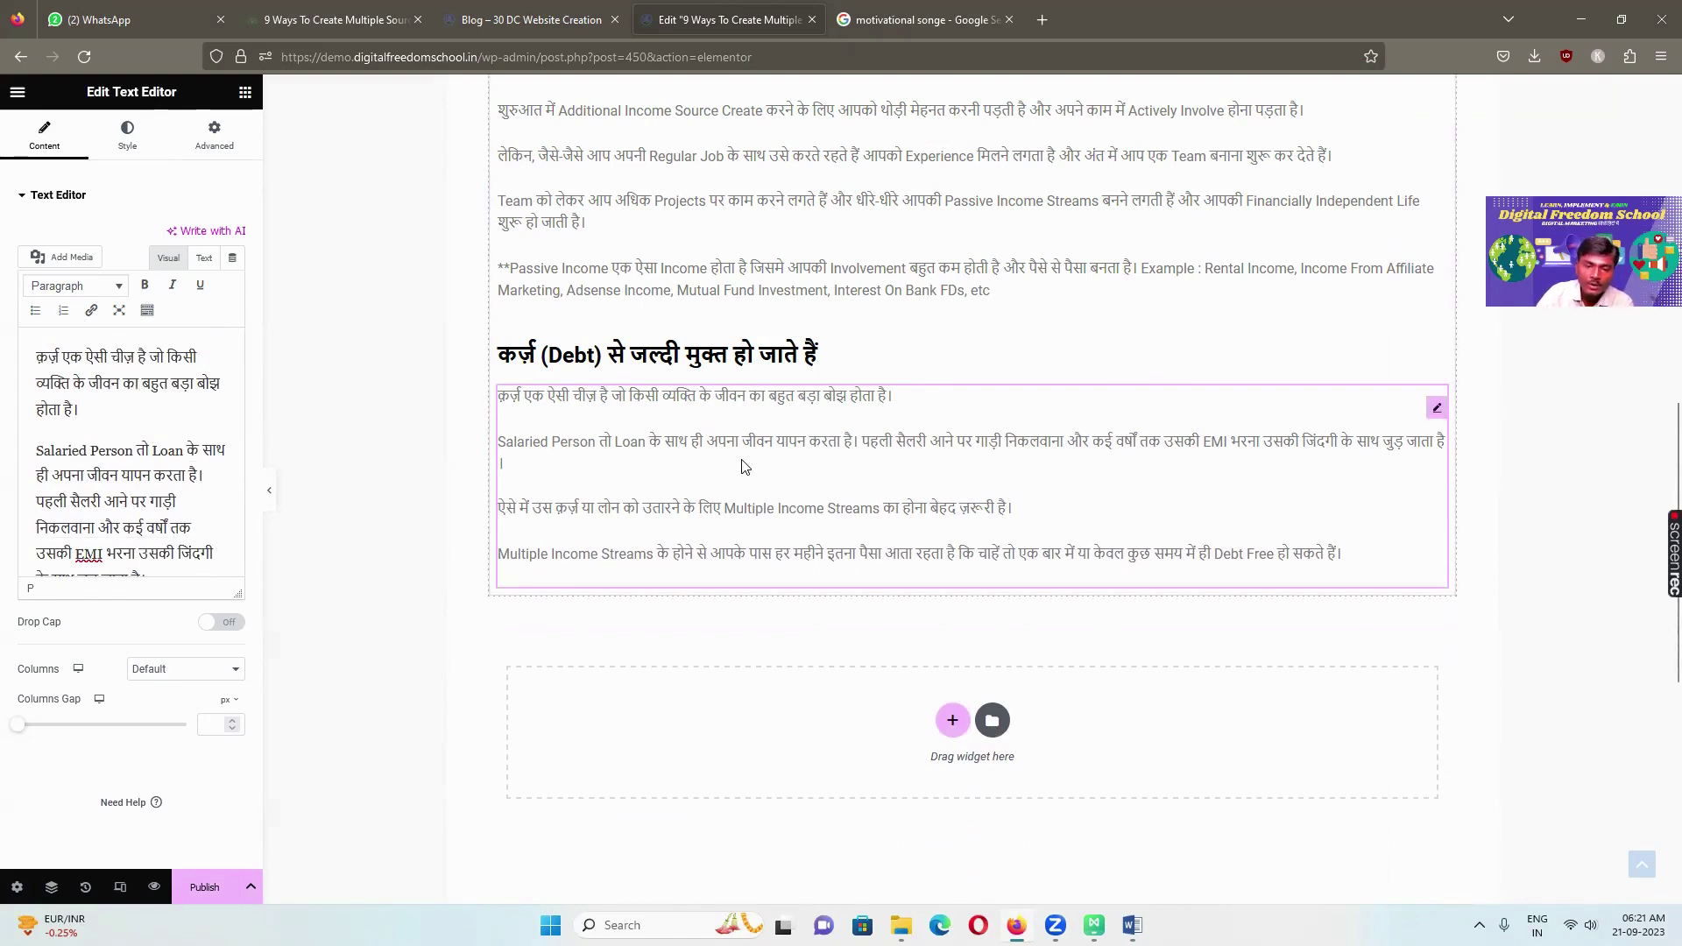
Add a Heading widget below the Debt paragraphs and title it "Life में Stability & Safety मिल जाती है", copied from the Word document
{"action": "left_click", "coordinate": [245, 93]}
{"action": "left_click_drag", "start_coordinate": [192, 362], "coordinate": [771, 587]}
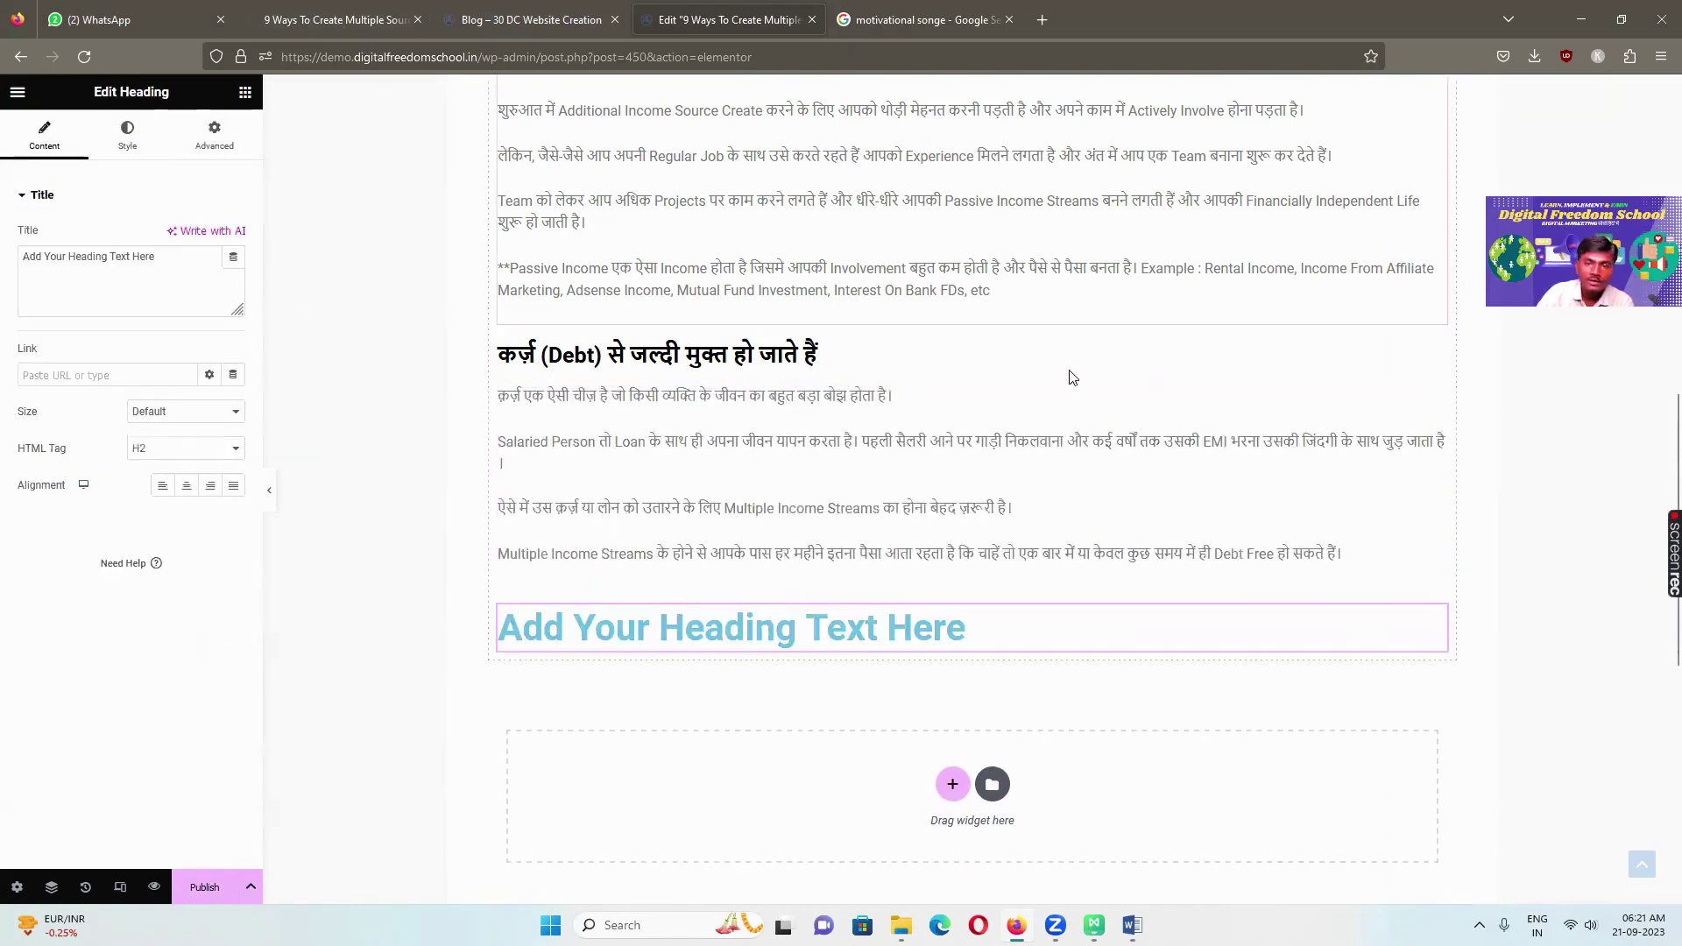
{"action": "left_click", "coordinate": [1132, 925]}
{"action": "scroll", "coordinate": [920, 585], "scroll_direction": "down", "scroll_amount": 2}
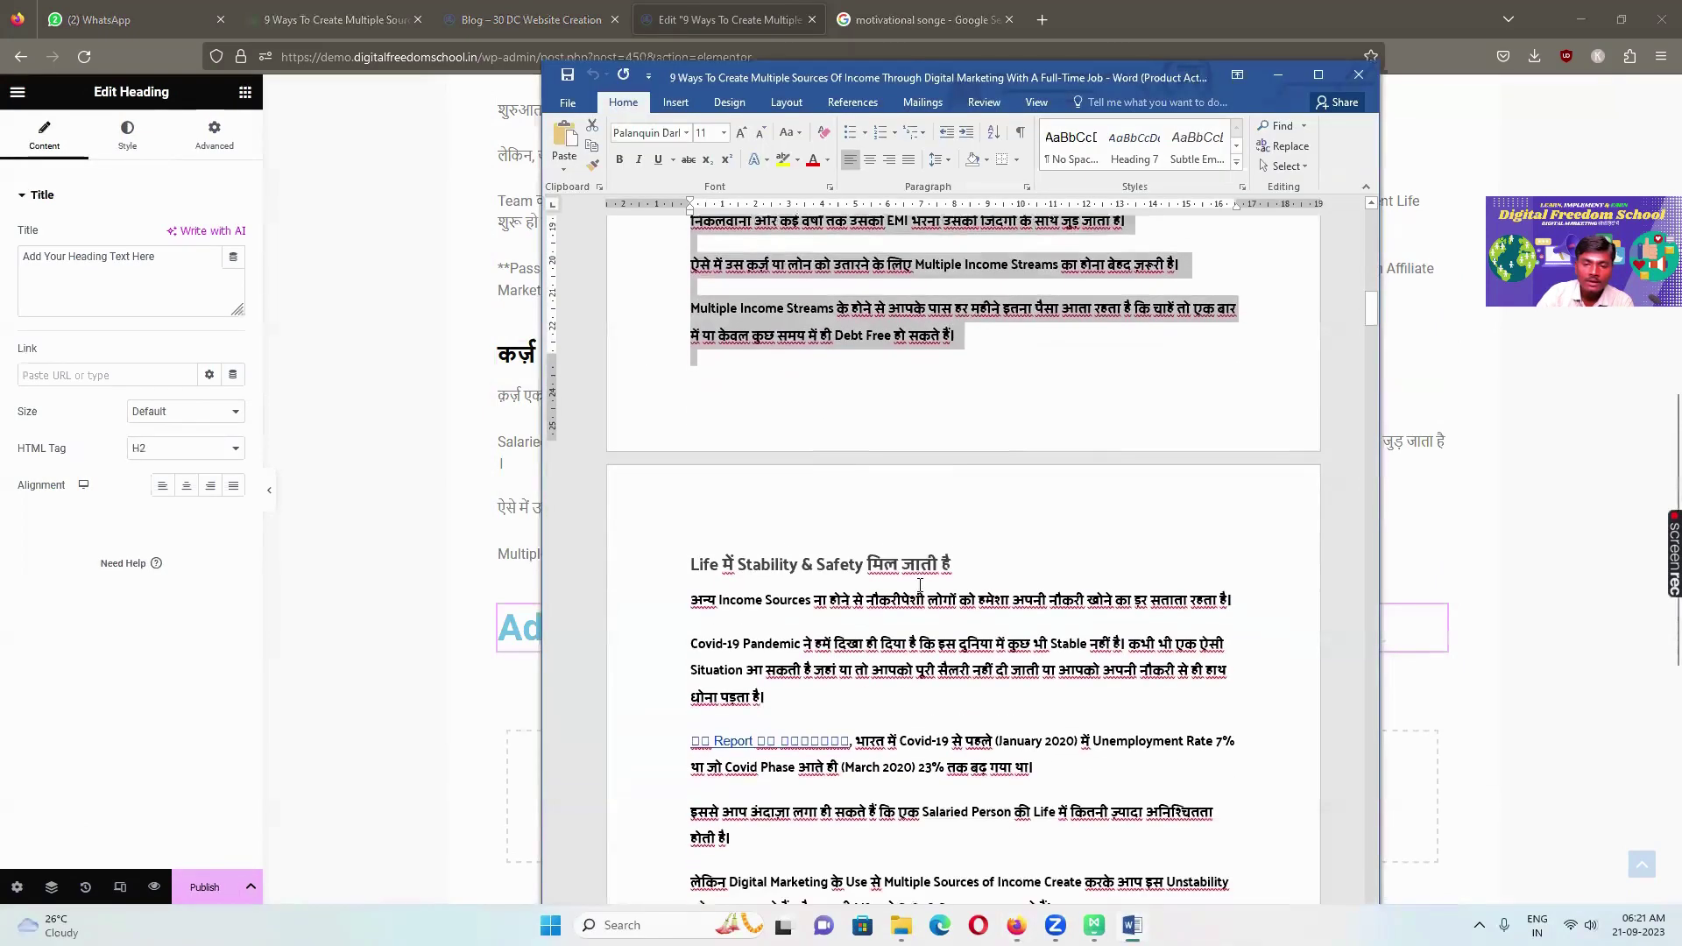
{"action": "left_click", "coordinate": [672, 554]}
{"action": "key", "text": "ctrl+c"}
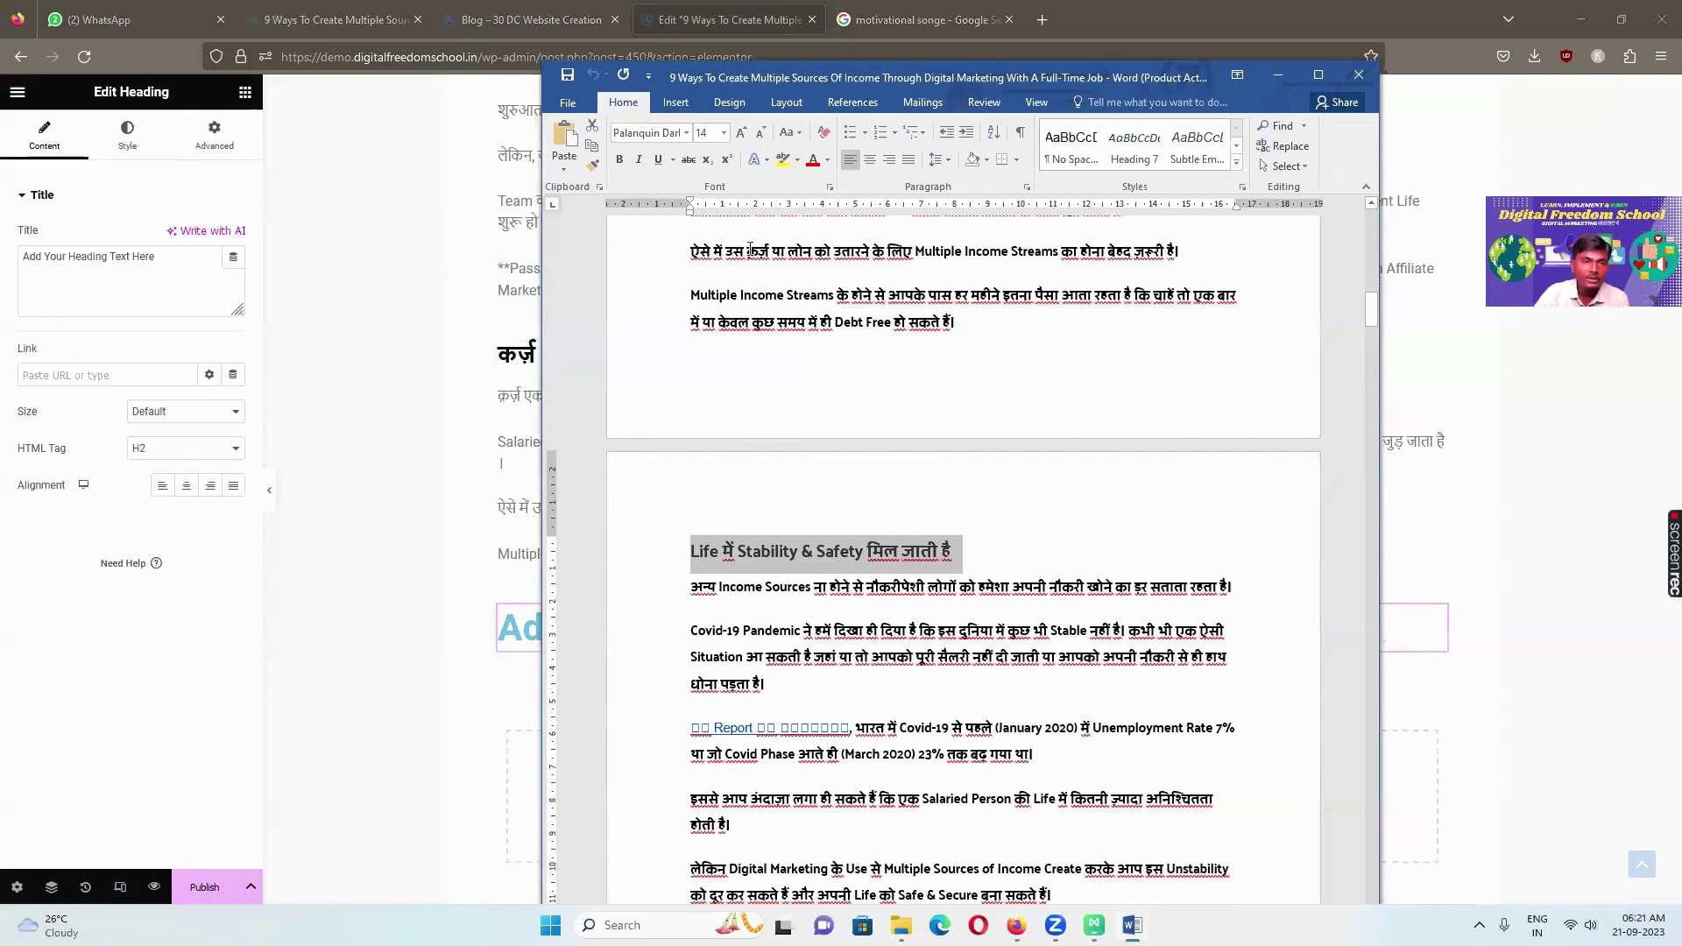
{"action": "left_click", "coordinate": [720, 20]}
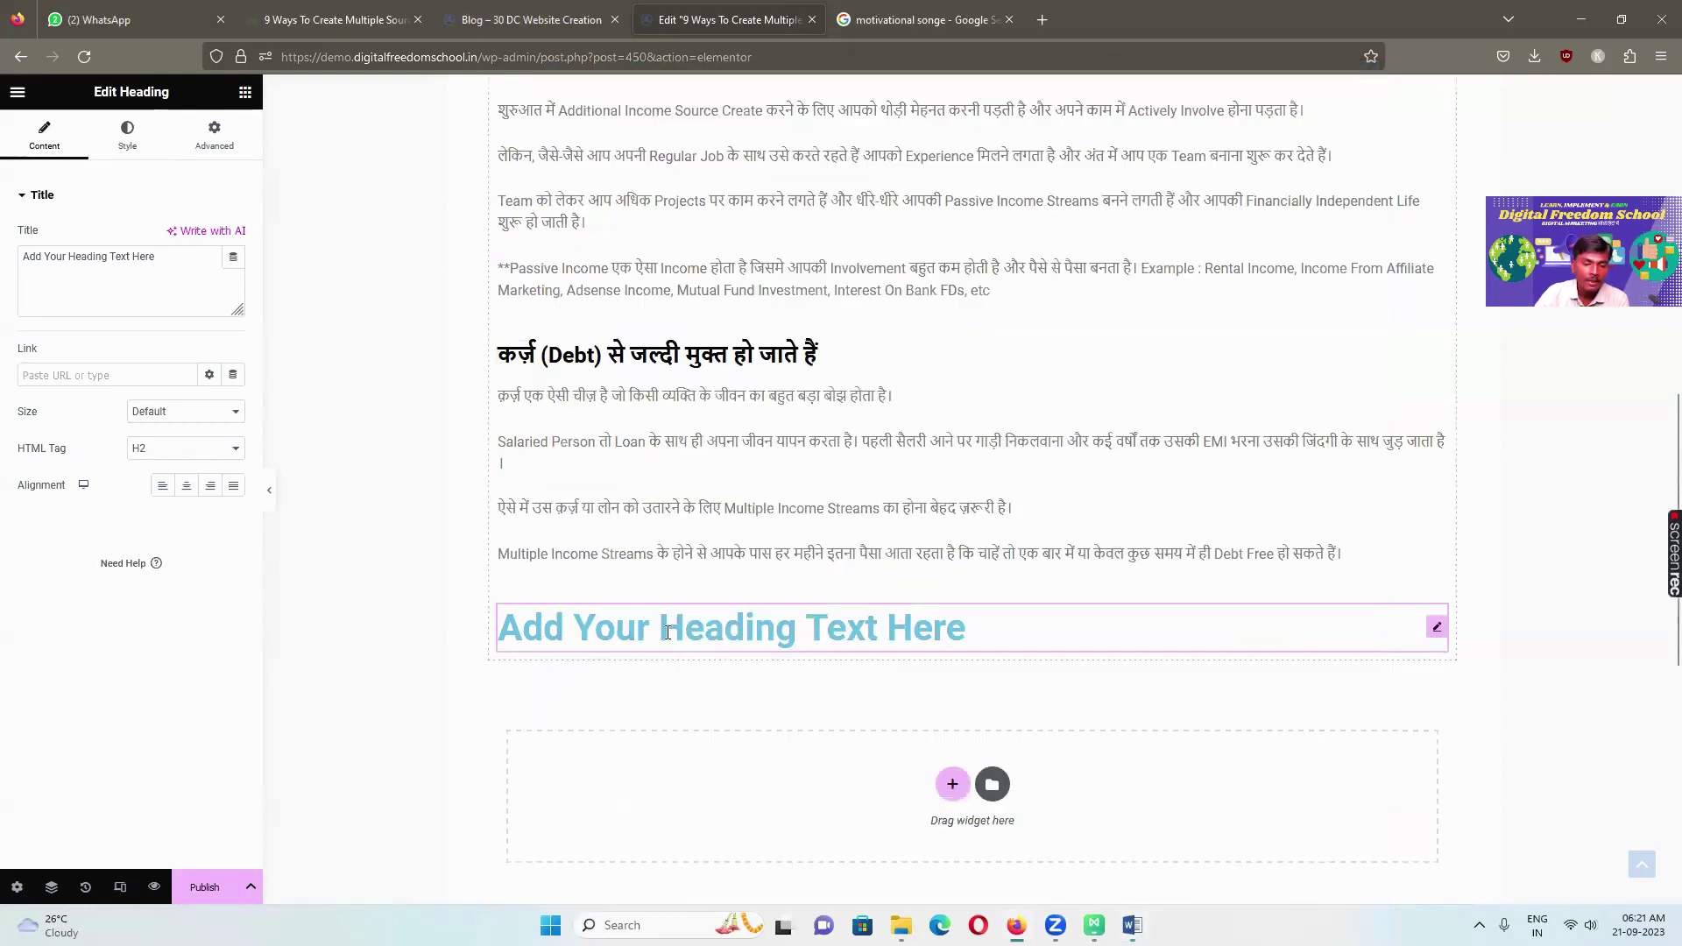
{"action": "left_click_drag", "start_coordinate": [156, 256], "coordinate": [12, 270]}
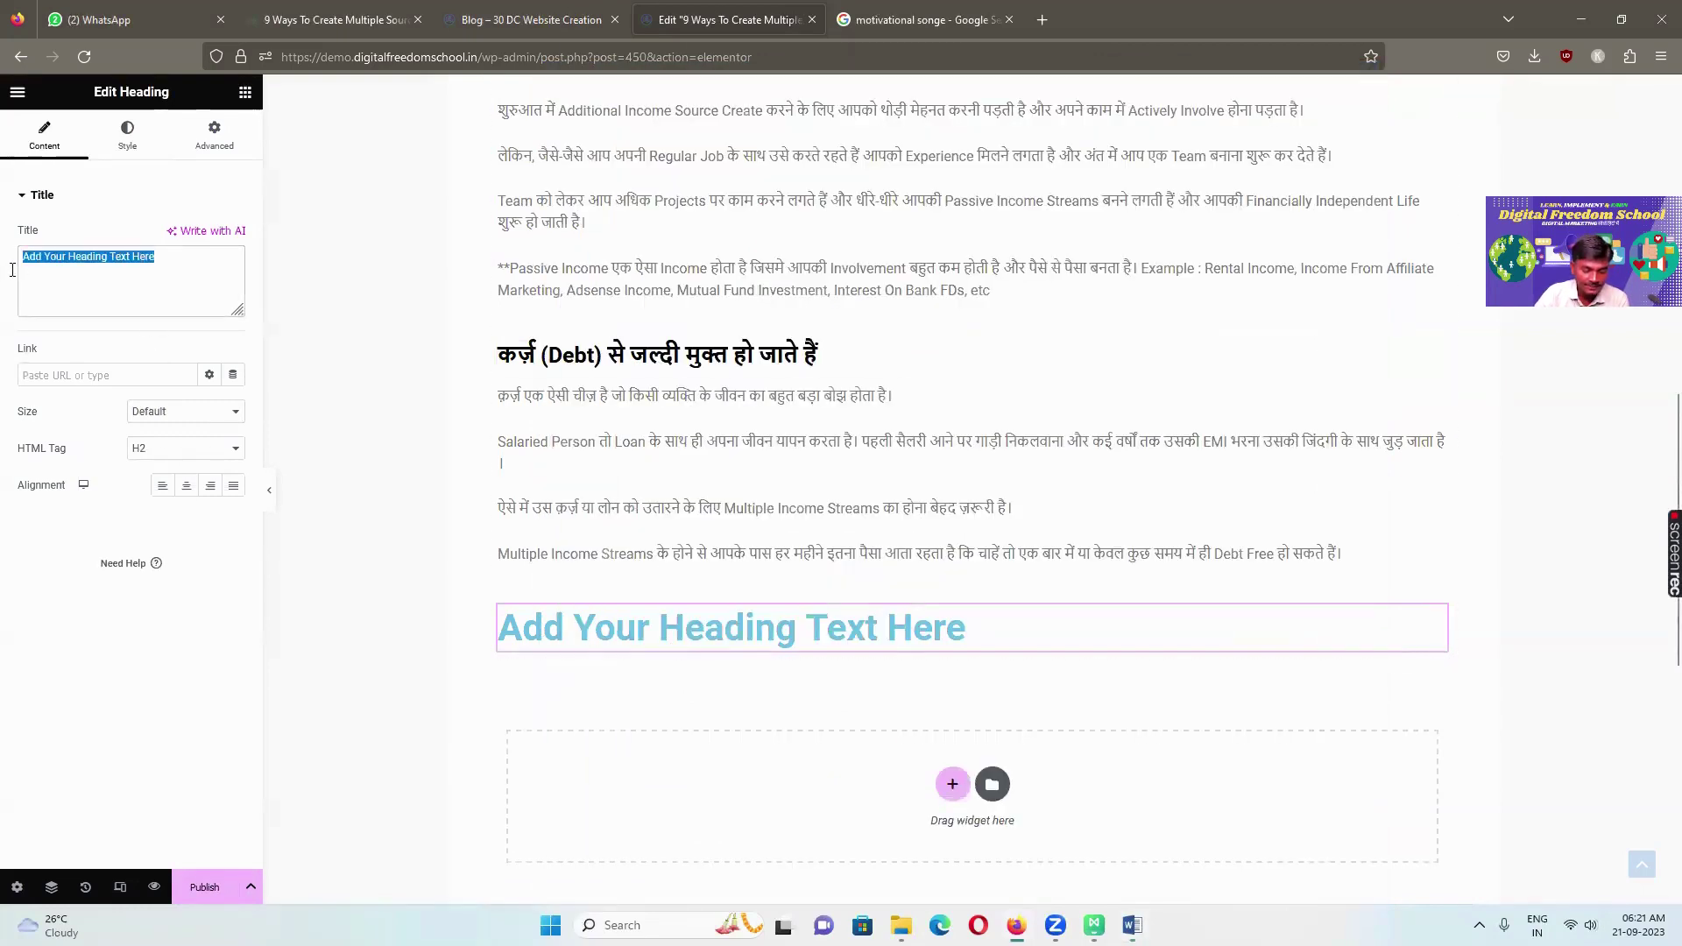
{"action": "key", "text": "ctrl+v"}
Set the Stability & Safety heading's HTML tag to H4 and its text colour to #060707
{"action": "left_click", "coordinate": [169, 450]}
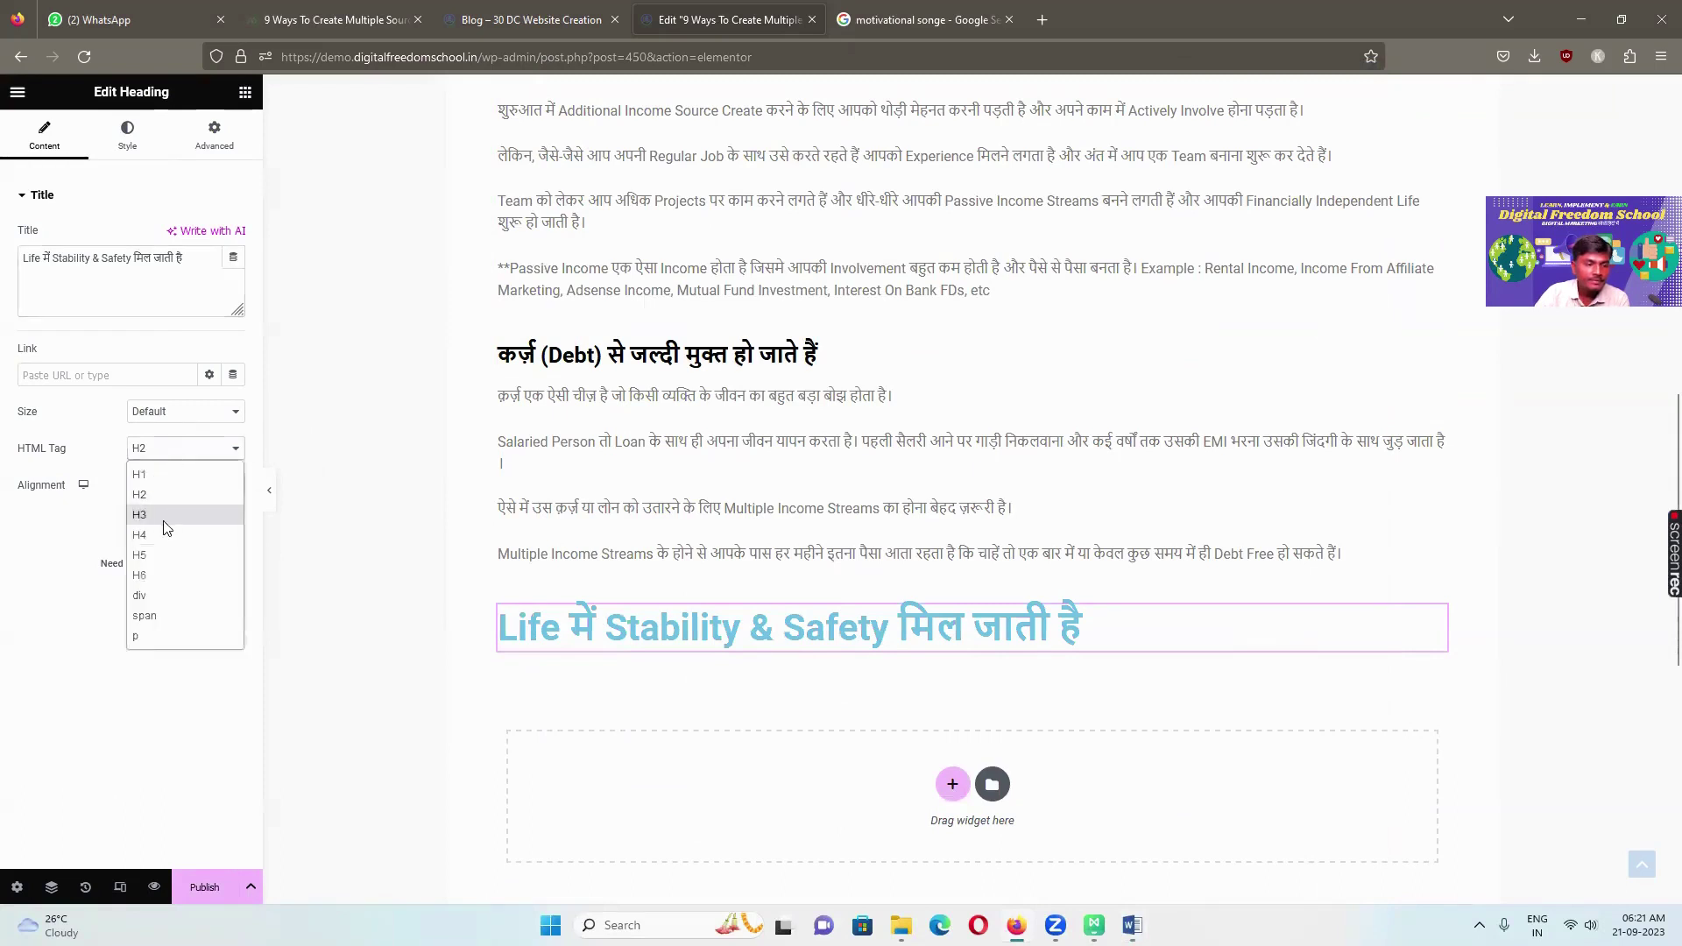
{"action": "left_click", "coordinate": [167, 530]}
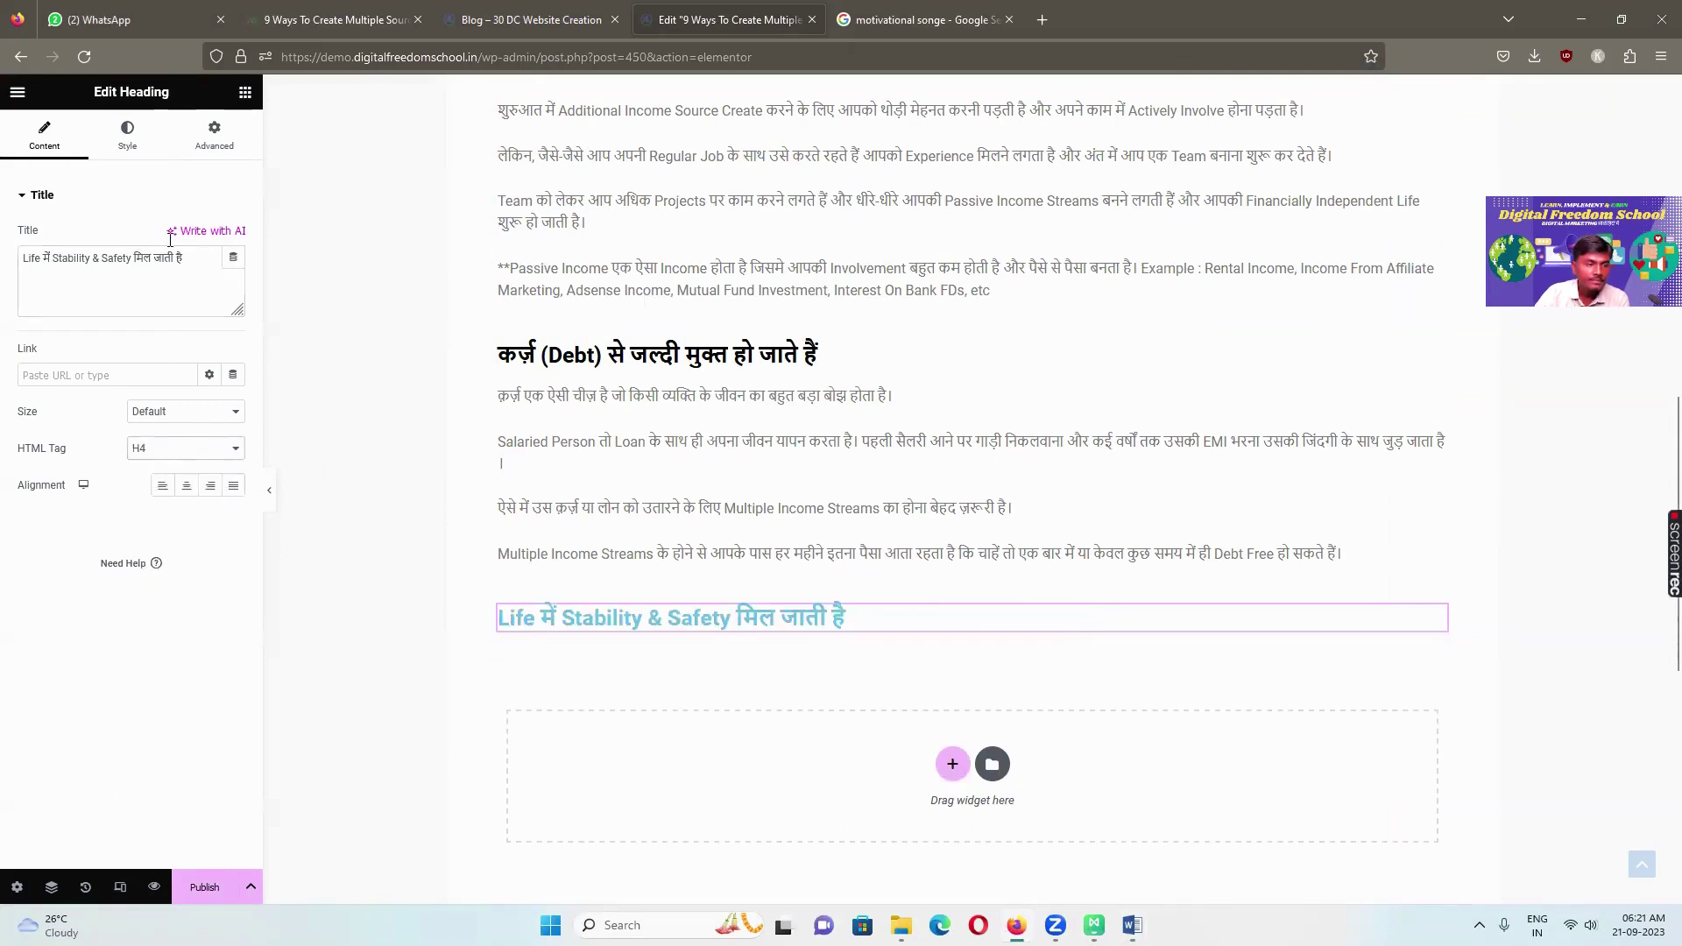
{"action": "left_click", "coordinate": [233, 236]}
{"action": "left_click", "coordinate": [188, 489]}
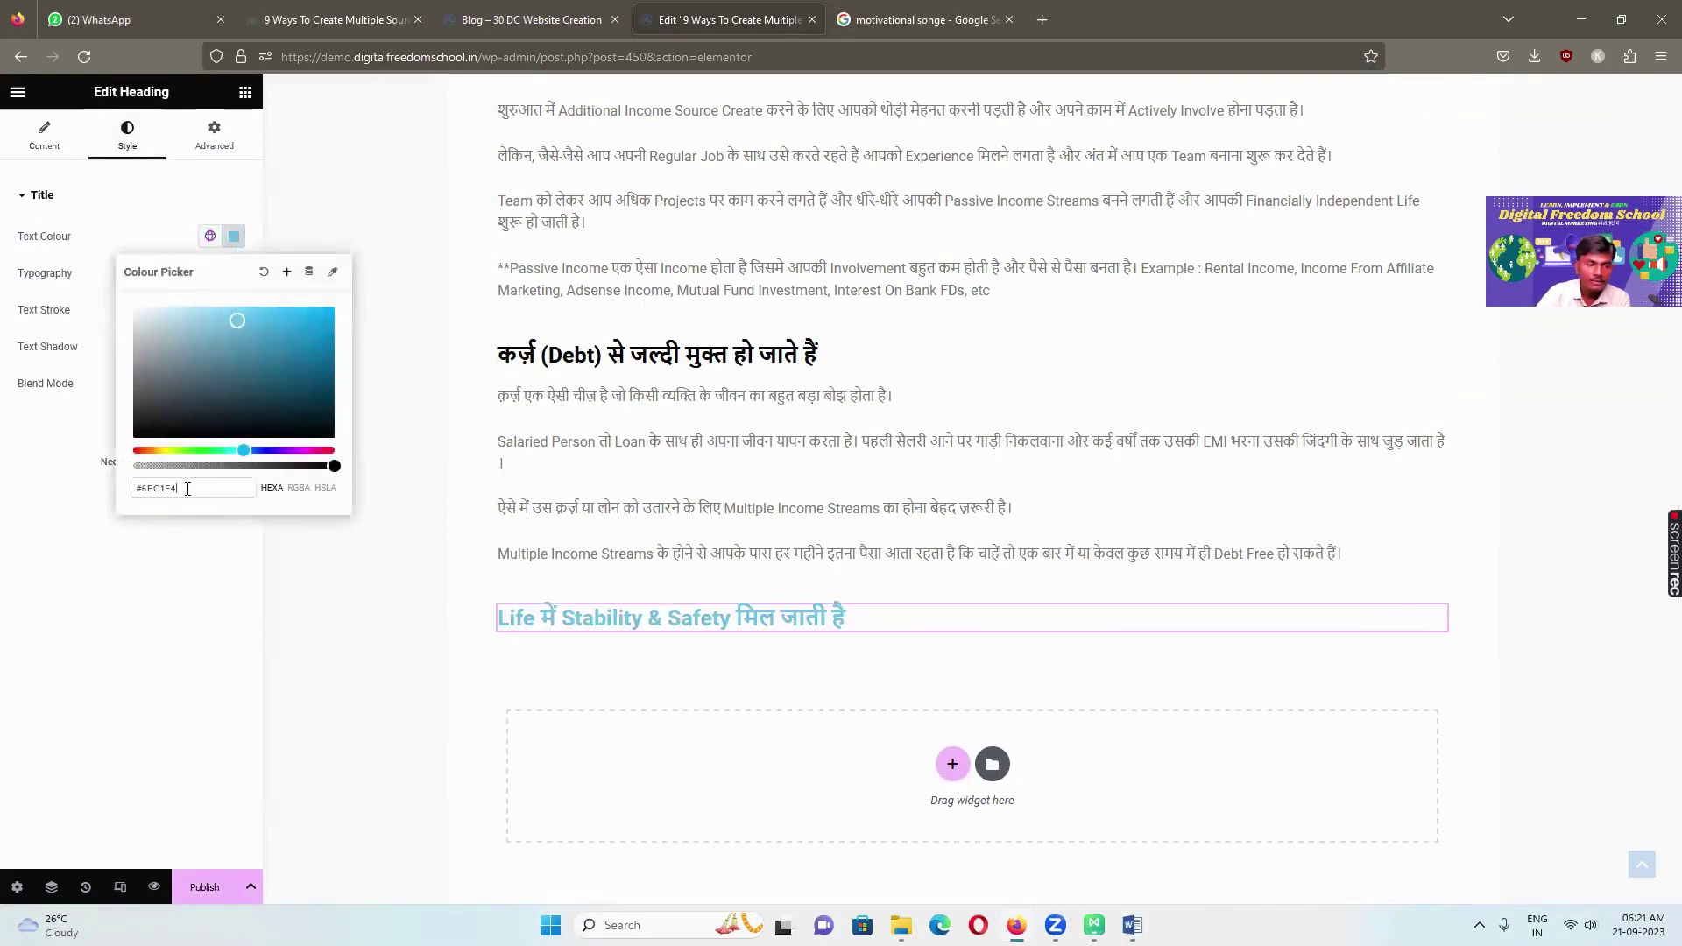
{"action": "type", "text": "060707"}
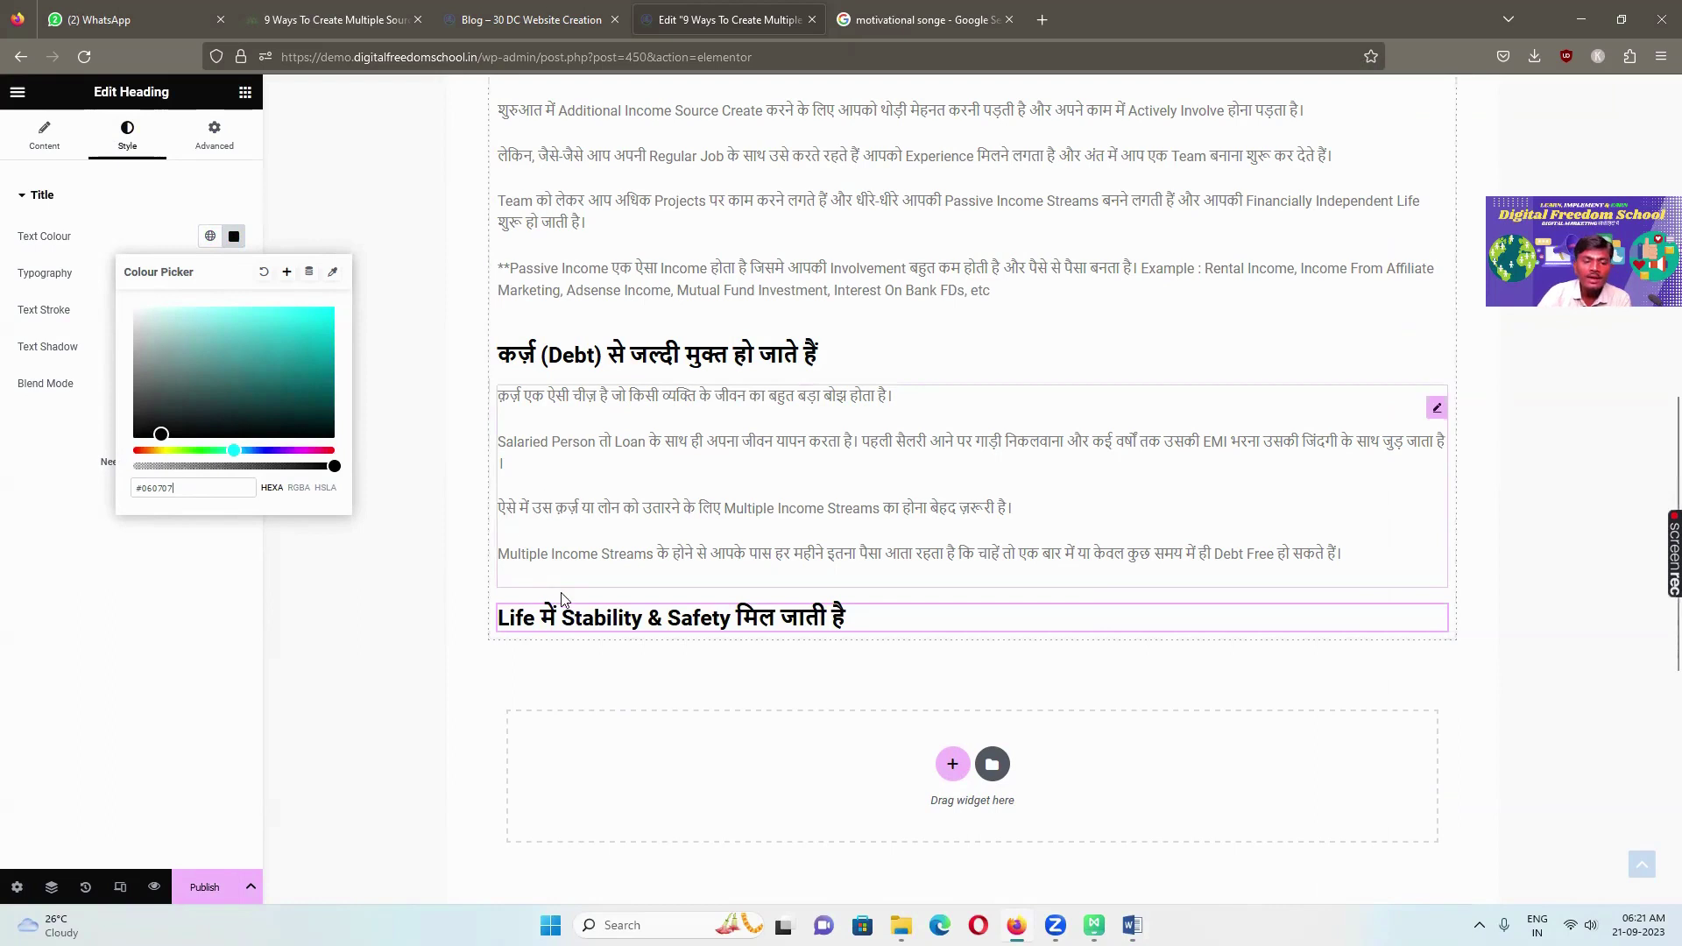
{"action": "left_click", "coordinate": [244, 93]}
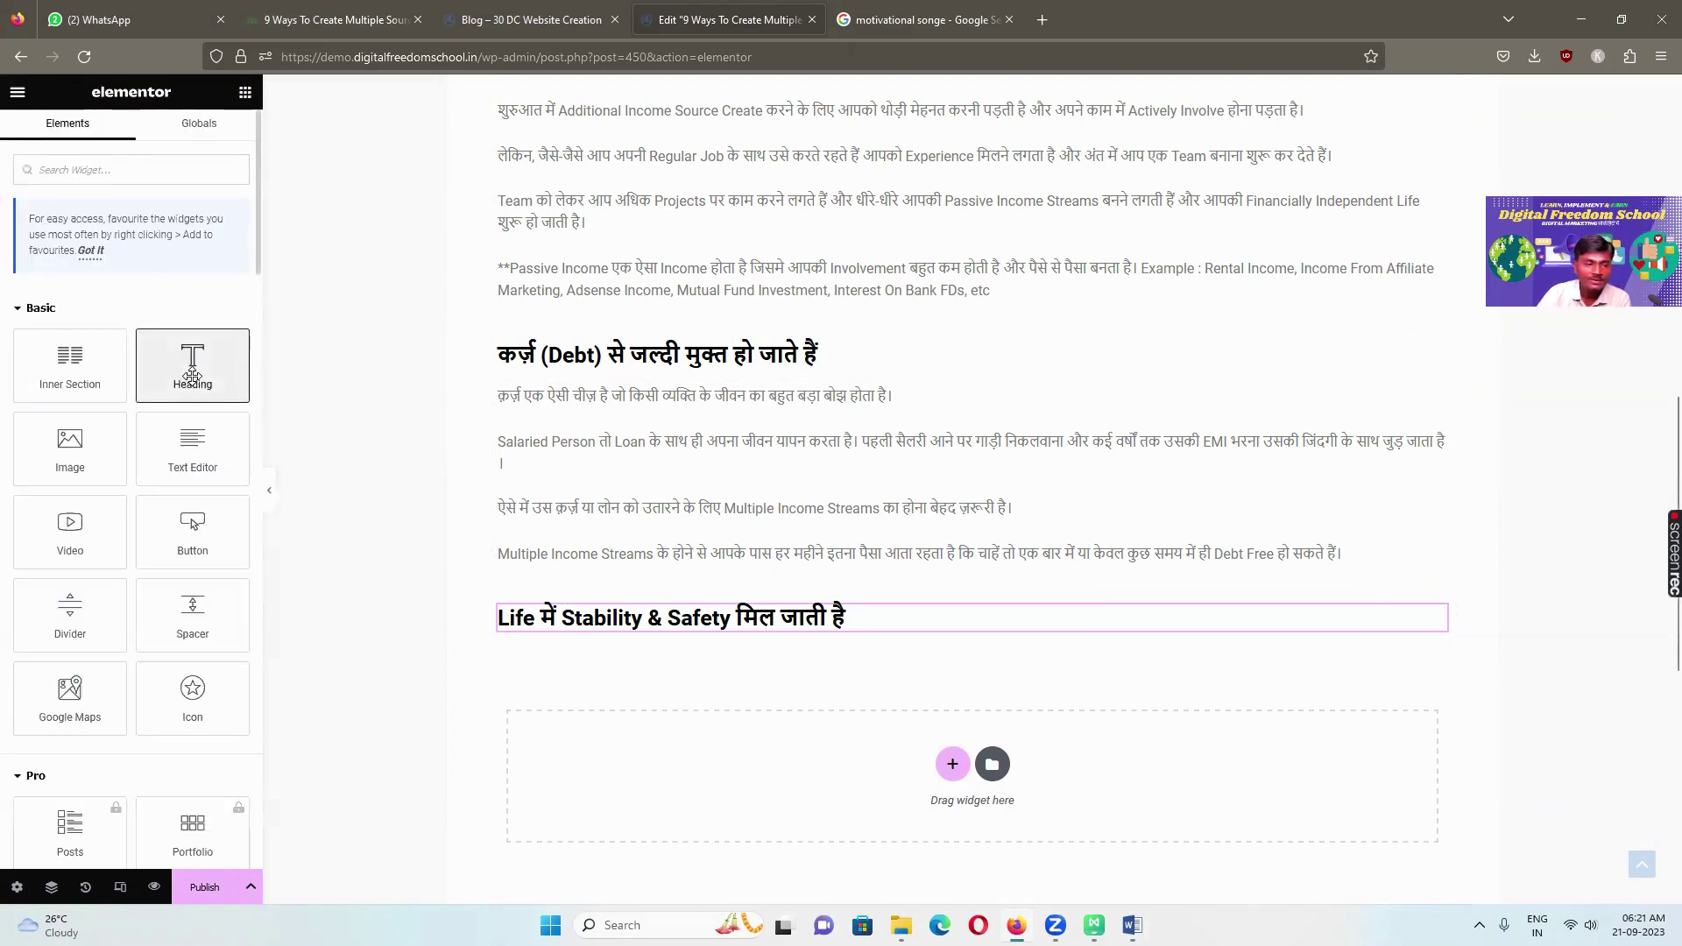
{"action": "left_click", "coordinate": [192, 376]}
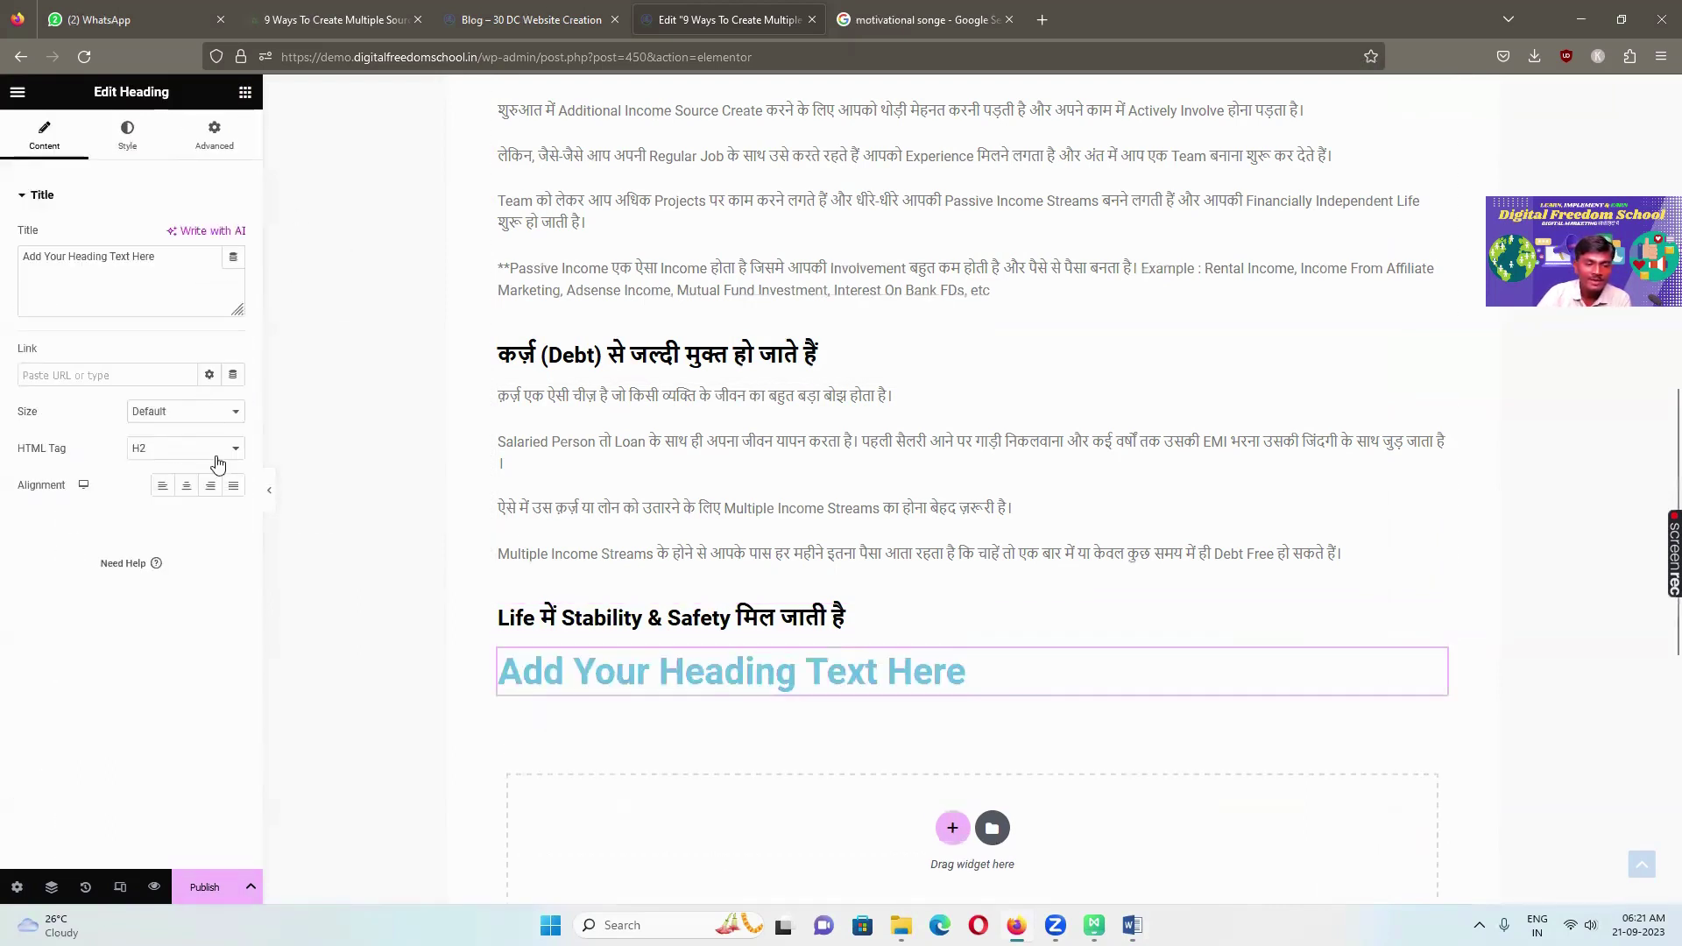
{"action": "right_click", "coordinate": [1438, 670]}
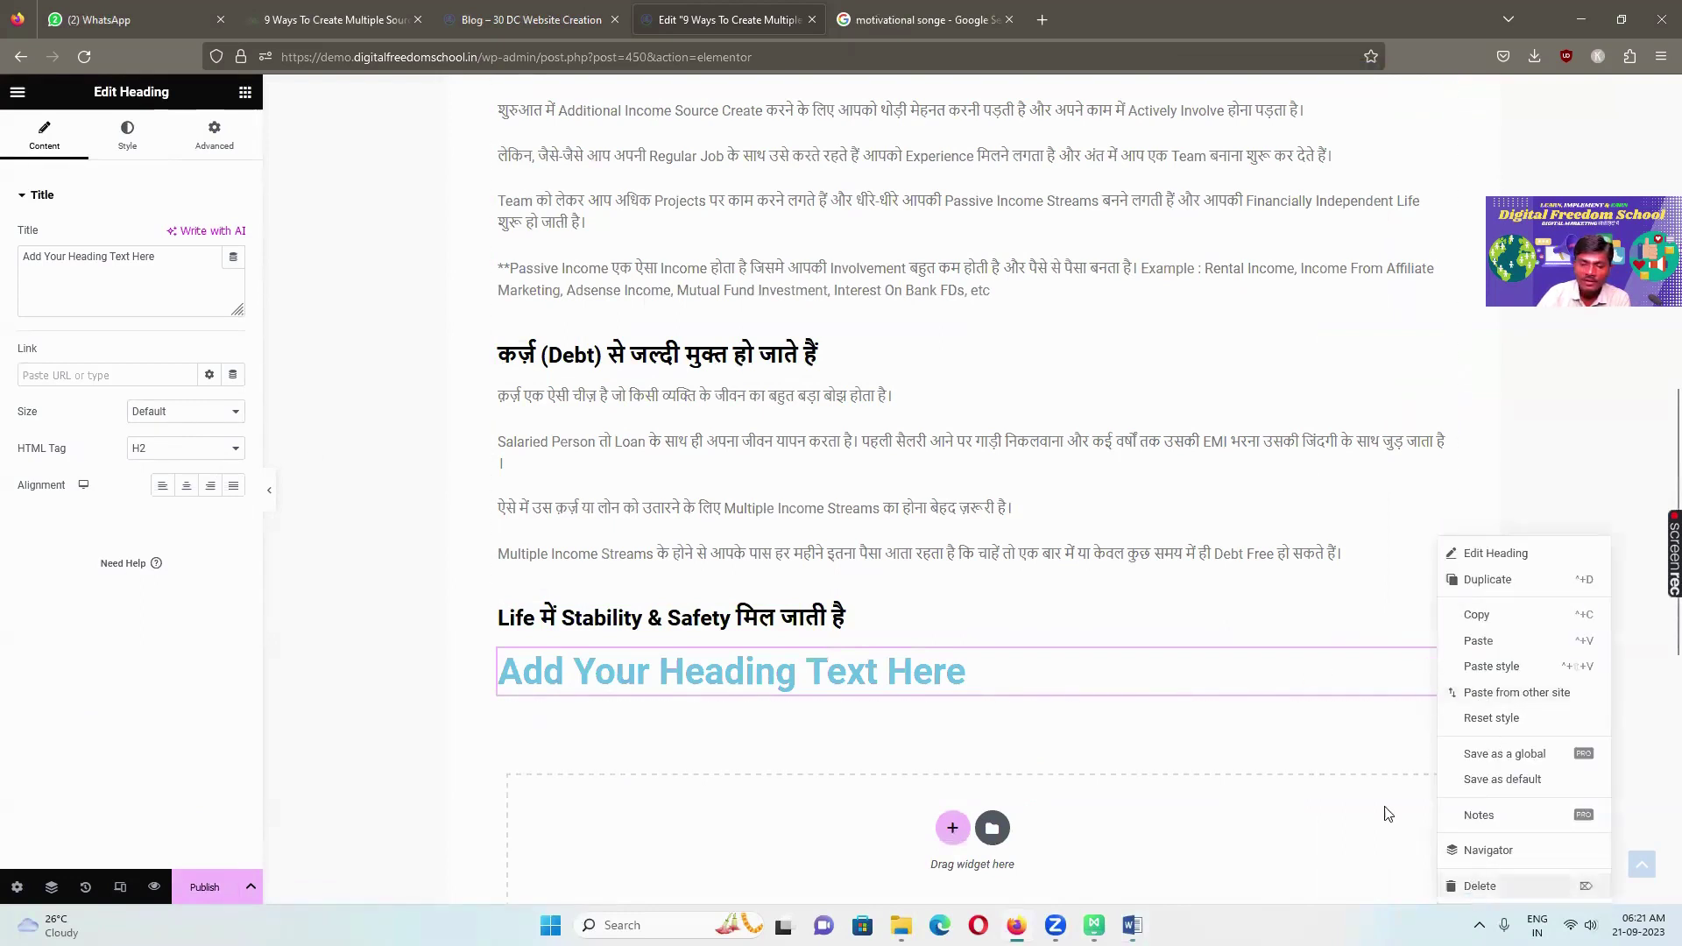
{"action": "left_click", "coordinate": [1489, 883]}
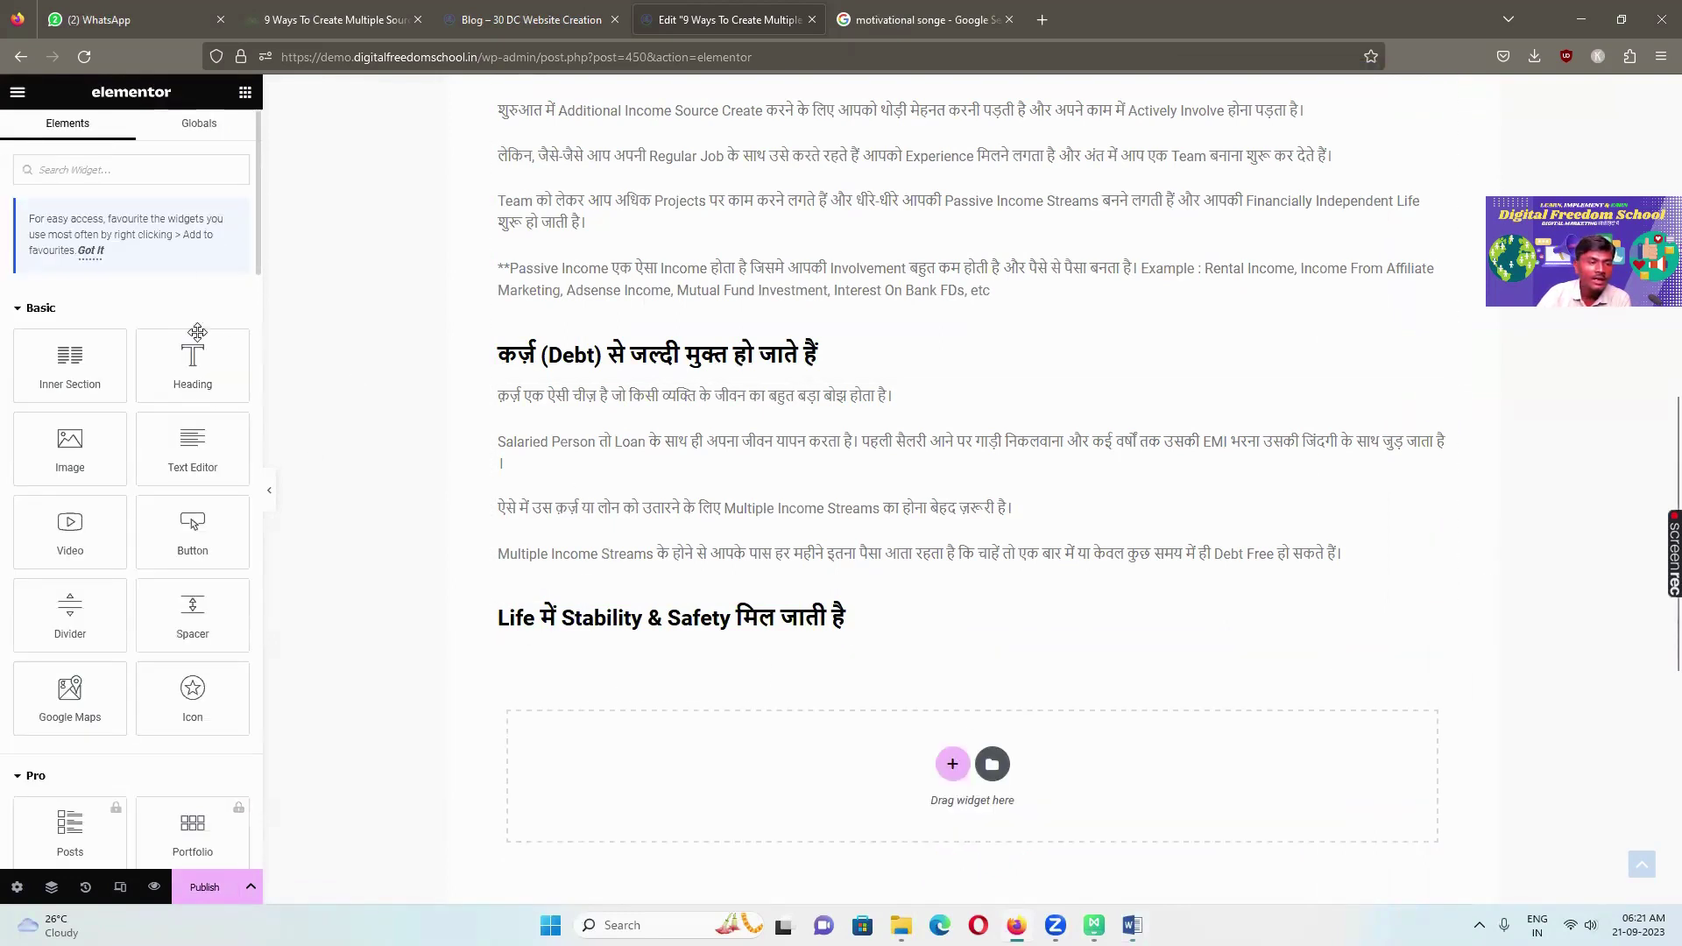
Add a Text Editor widget below the Stability & Safety heading and replace its placeholder with that section's body paragraphs from the Word document
{"action": "left_click_drag", "start_coordinate": [191, 450], "coordinate": [764, 638]}
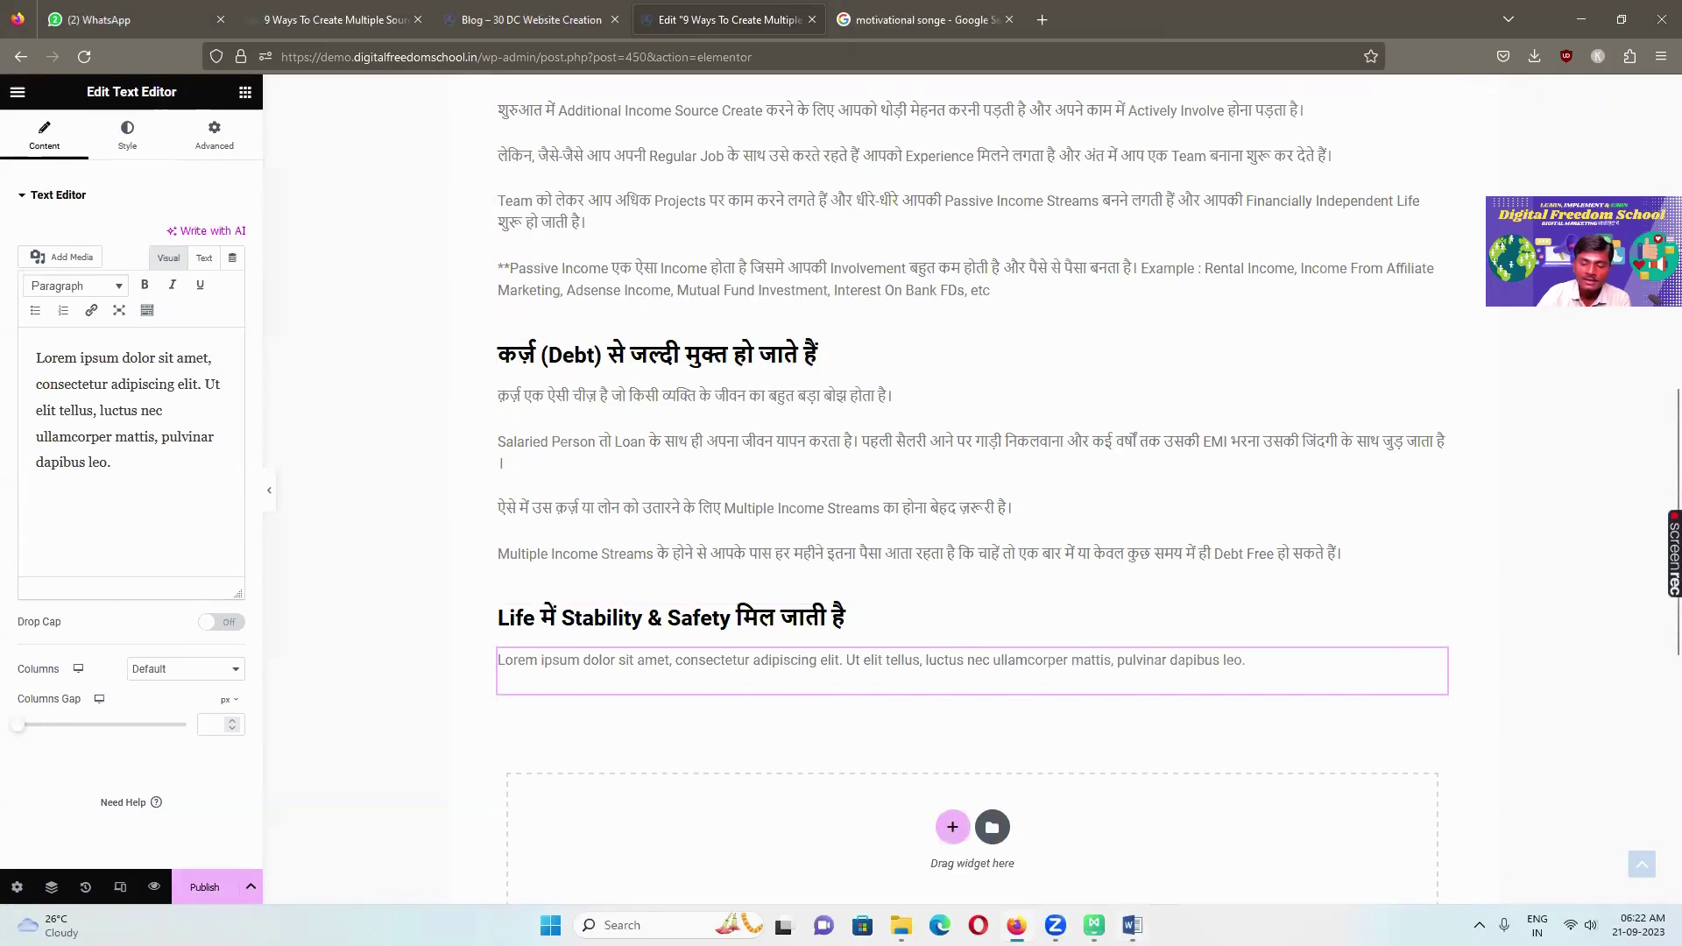
{"action": "left_click", "coordinate": [1132, 925]}
{"action": "scroll", "coordinate": [1007, 744], "scroll_direction": "down", "scroll_amount": 4}
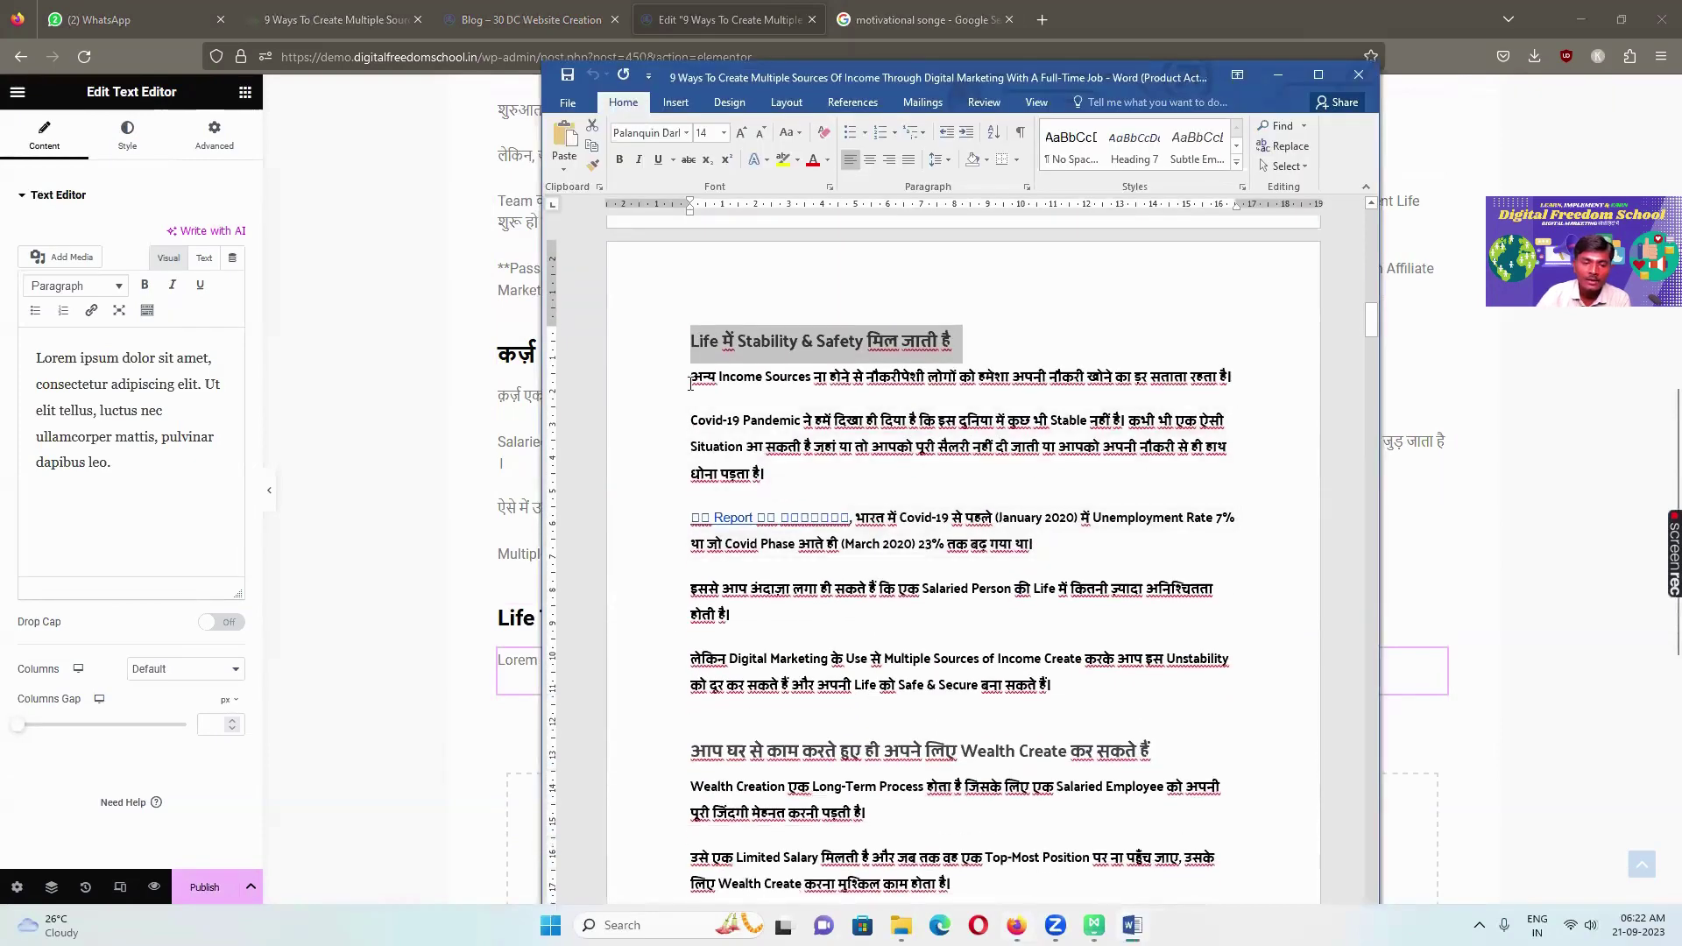
{"action": "left_click_drag", "start_coordinate": [690, 383], "coordinate": [1196, 893]}
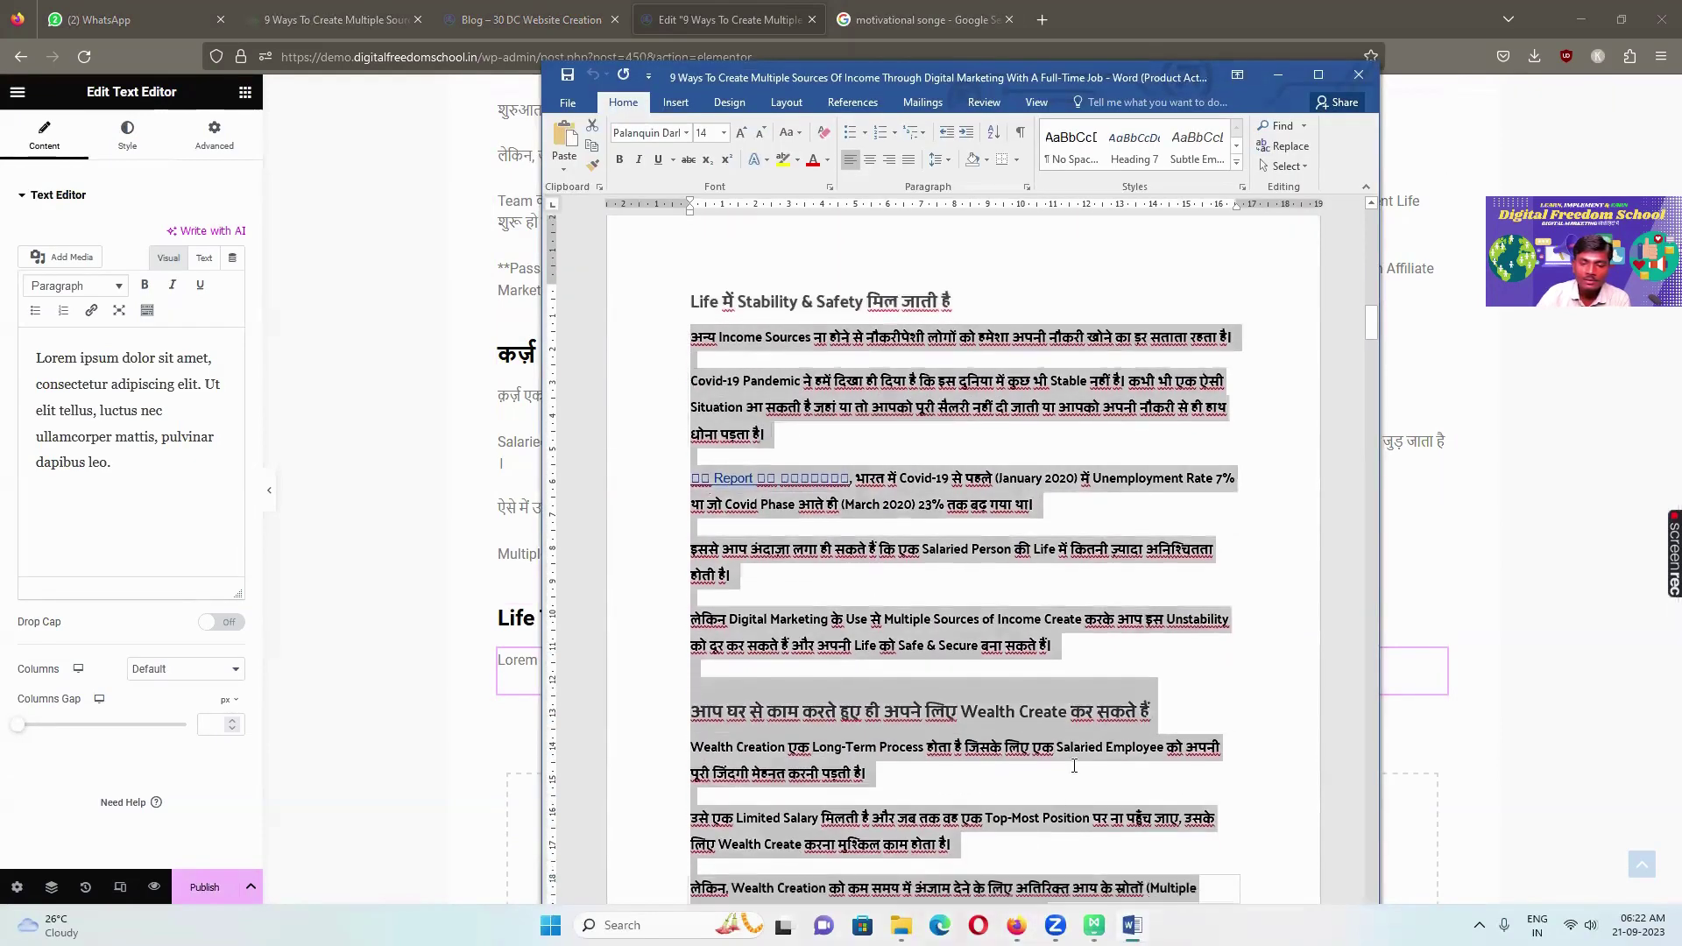
{"action": "left_click_drag", "start_coordinate": [1074, 766], "coordinate": [1095, 626]}
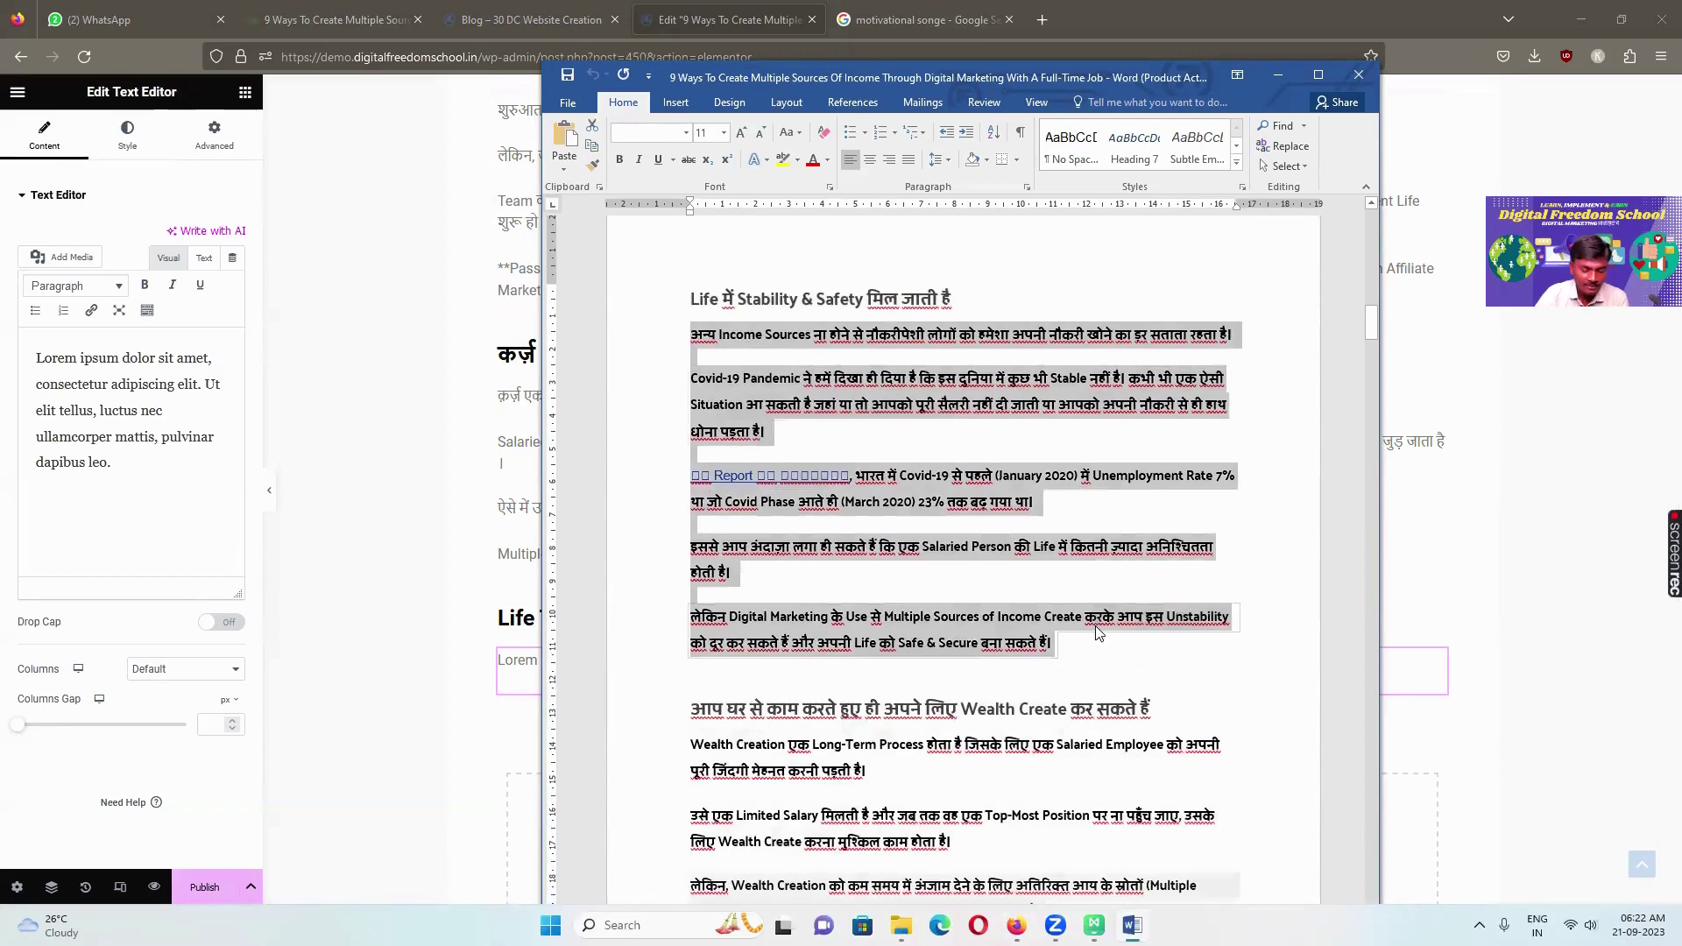
{"action": "left_click", "coordinate": [729, 16]}
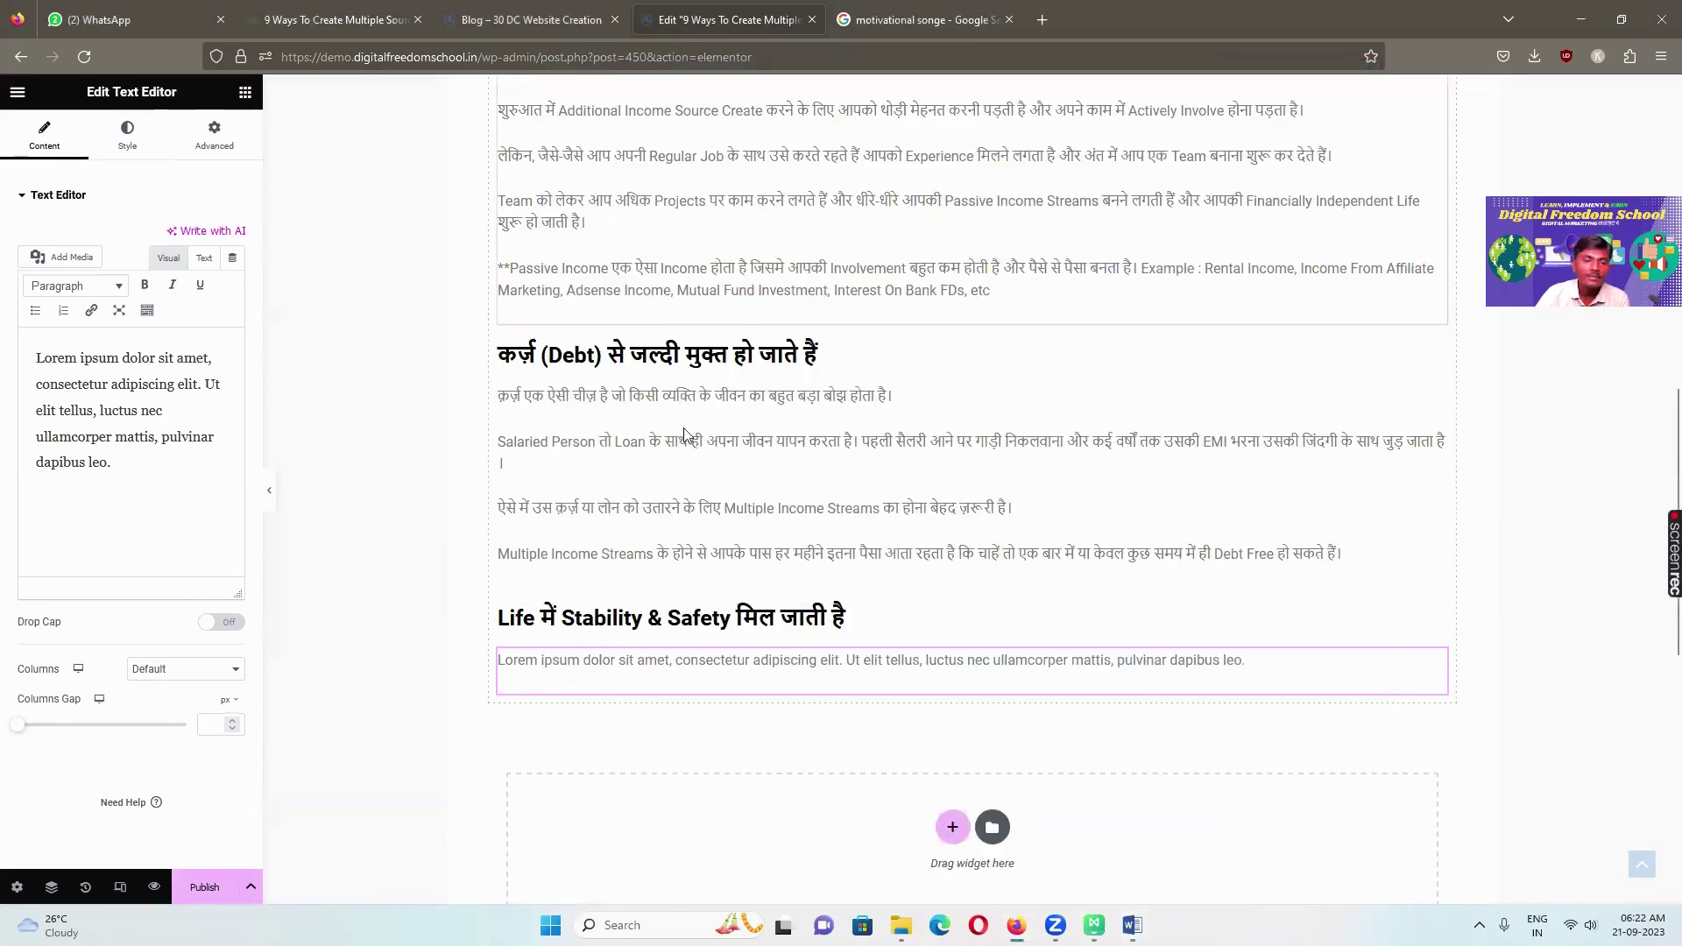
{"action": "scroll", "coordinate": [964, 438], "scroll_direction": "down", "scroll_amount": 5}
{"action": "left_click_drag", "start_coordinate": [37, 353], "coordinate": [170, 486]}
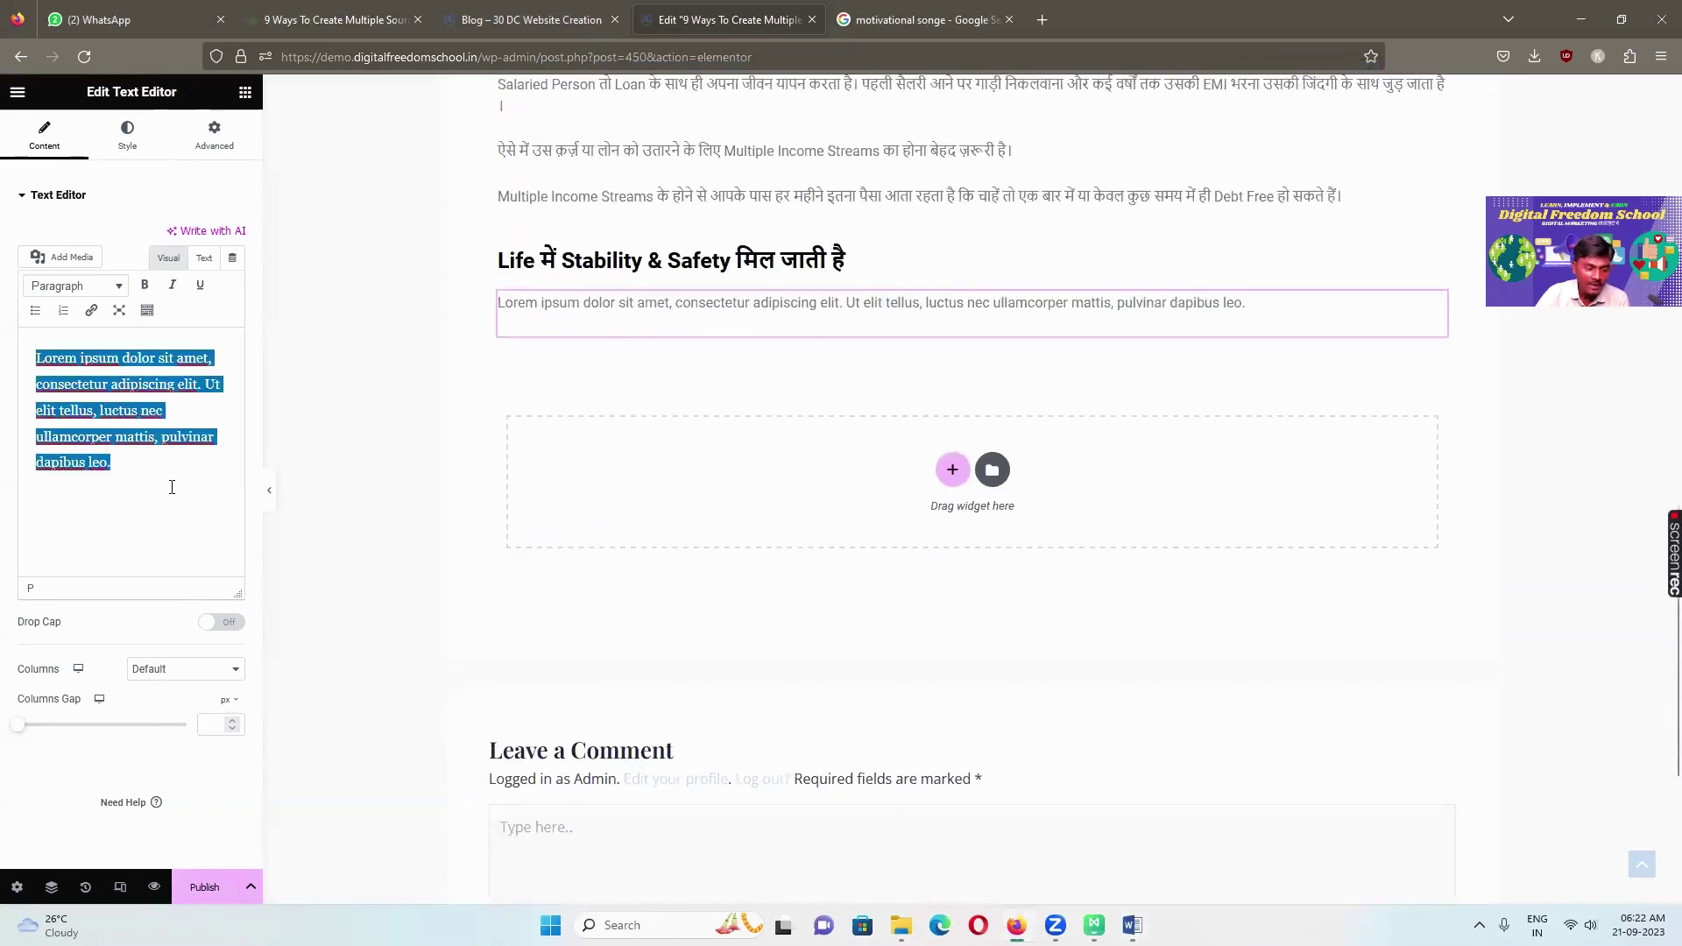
{"action": "key", "text": "ctrl+v"}
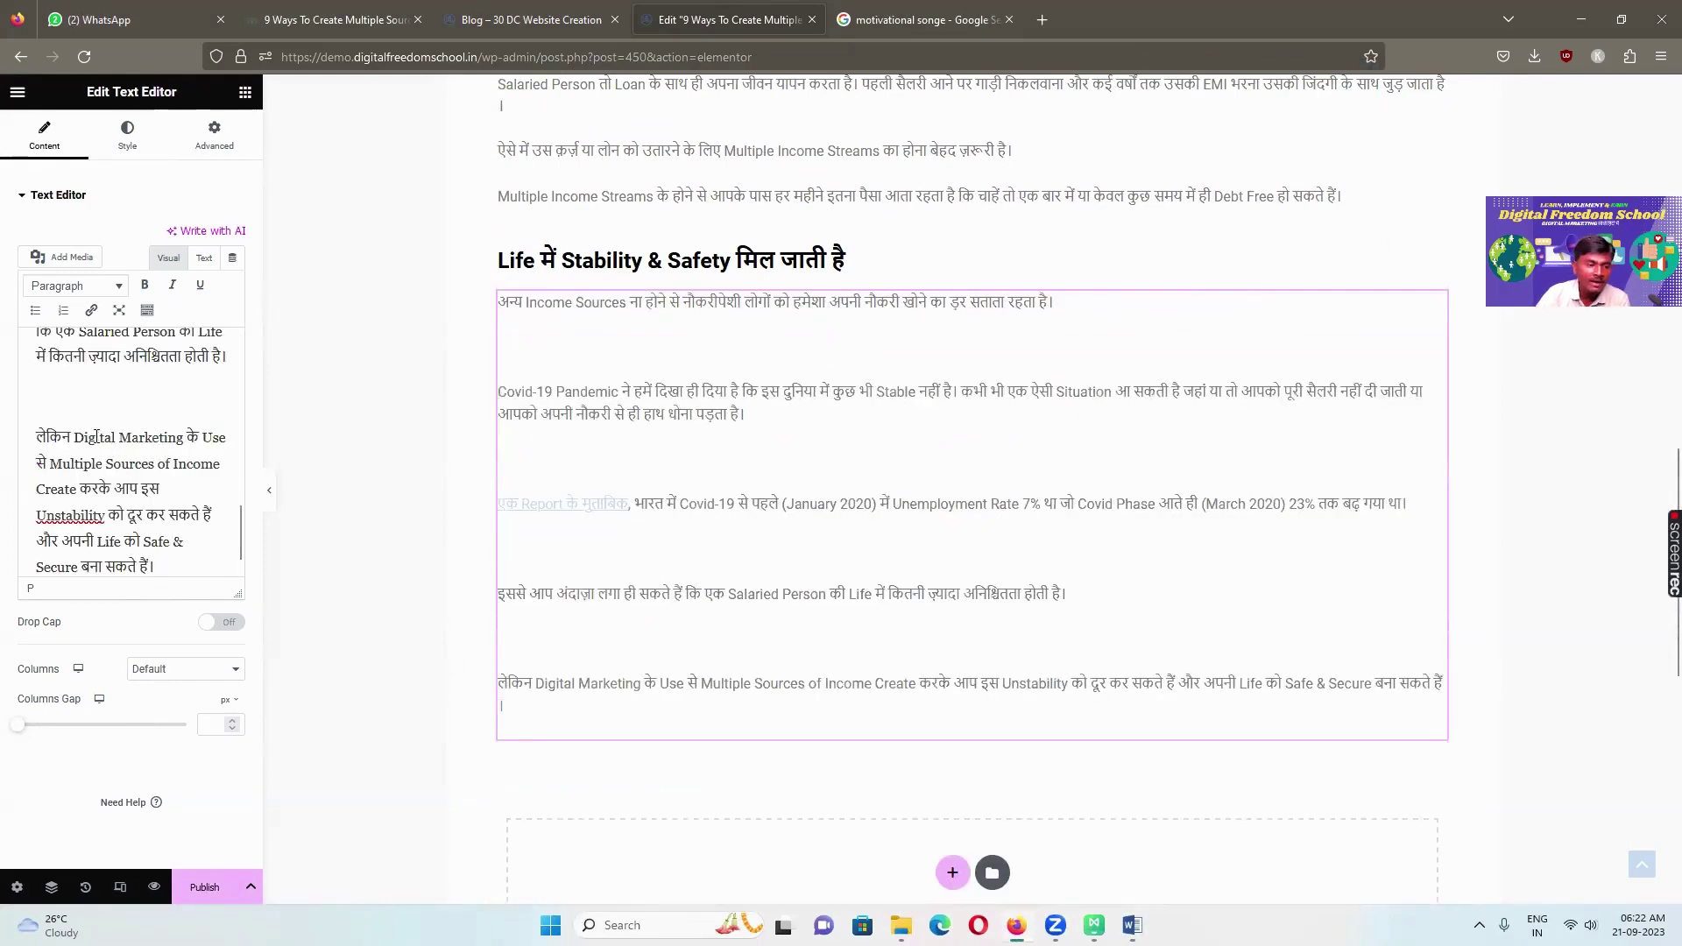
Delete the blank lines between the pasted Stability & Safety paragraphs, working upward from the last paragraph to the first
{"action": "scroll", "coordinate": [97, 436], "scroll_direction": "down", "scroll_amount": 1}
{"action": "left_click", "coordinate": [56, 387]}
{"action": "key", "text": "BackSpace"}
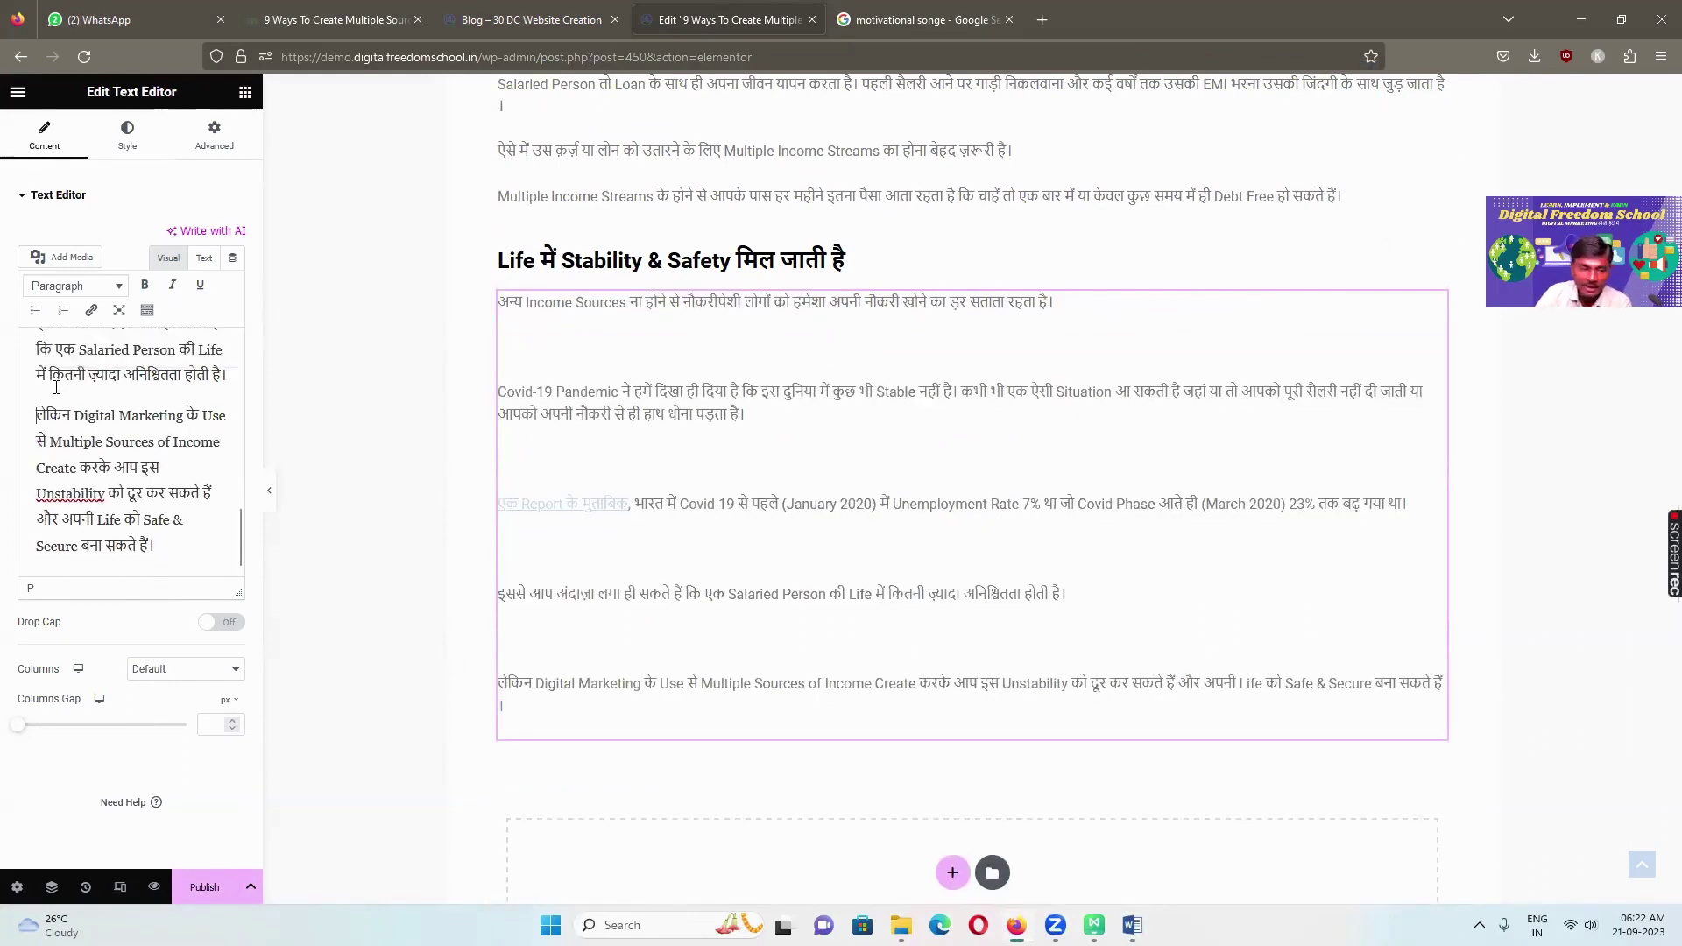
{"action": "scroll", "coordinate": [56, 468], "scroll_direction": "up", "scroll_amount": 3}
{"action": "key", "text": "BackSpace"}
{"action": "scroll", "coordinate": [61, 460], "scroll_direction": "up", "scroll_amount": 4}
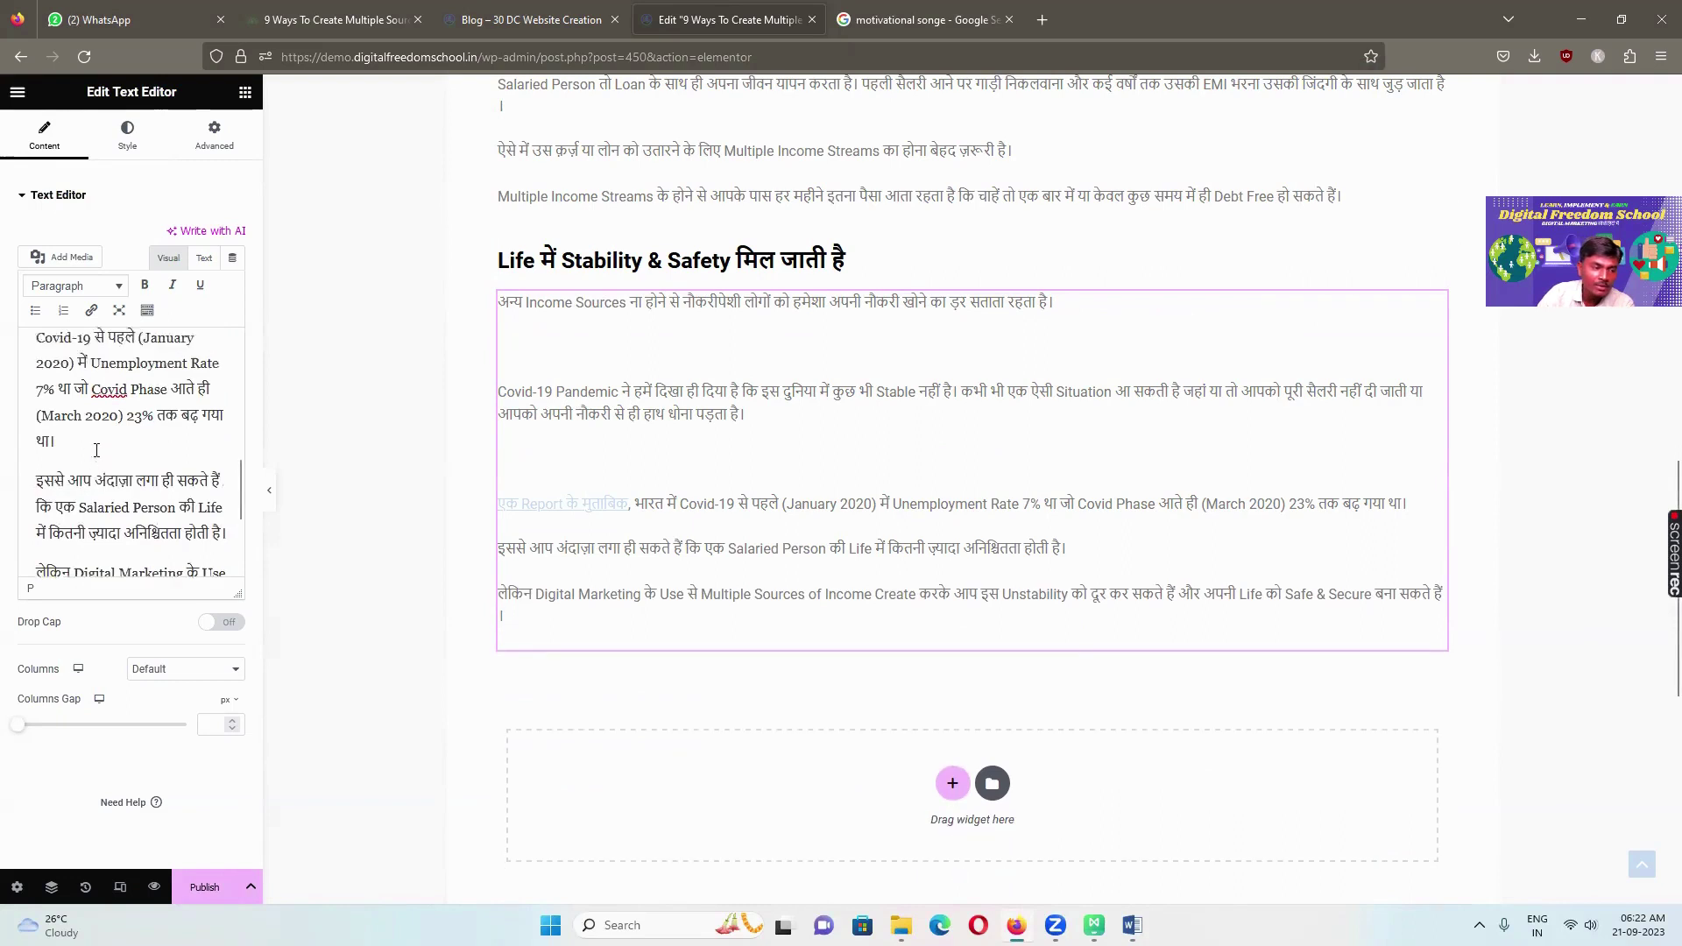
{"action": "key", "text": "Delete"}
{"action": "scroll", "coordinate": [52, 451], "scroll_direction": "up", "scroll_amount": 5}
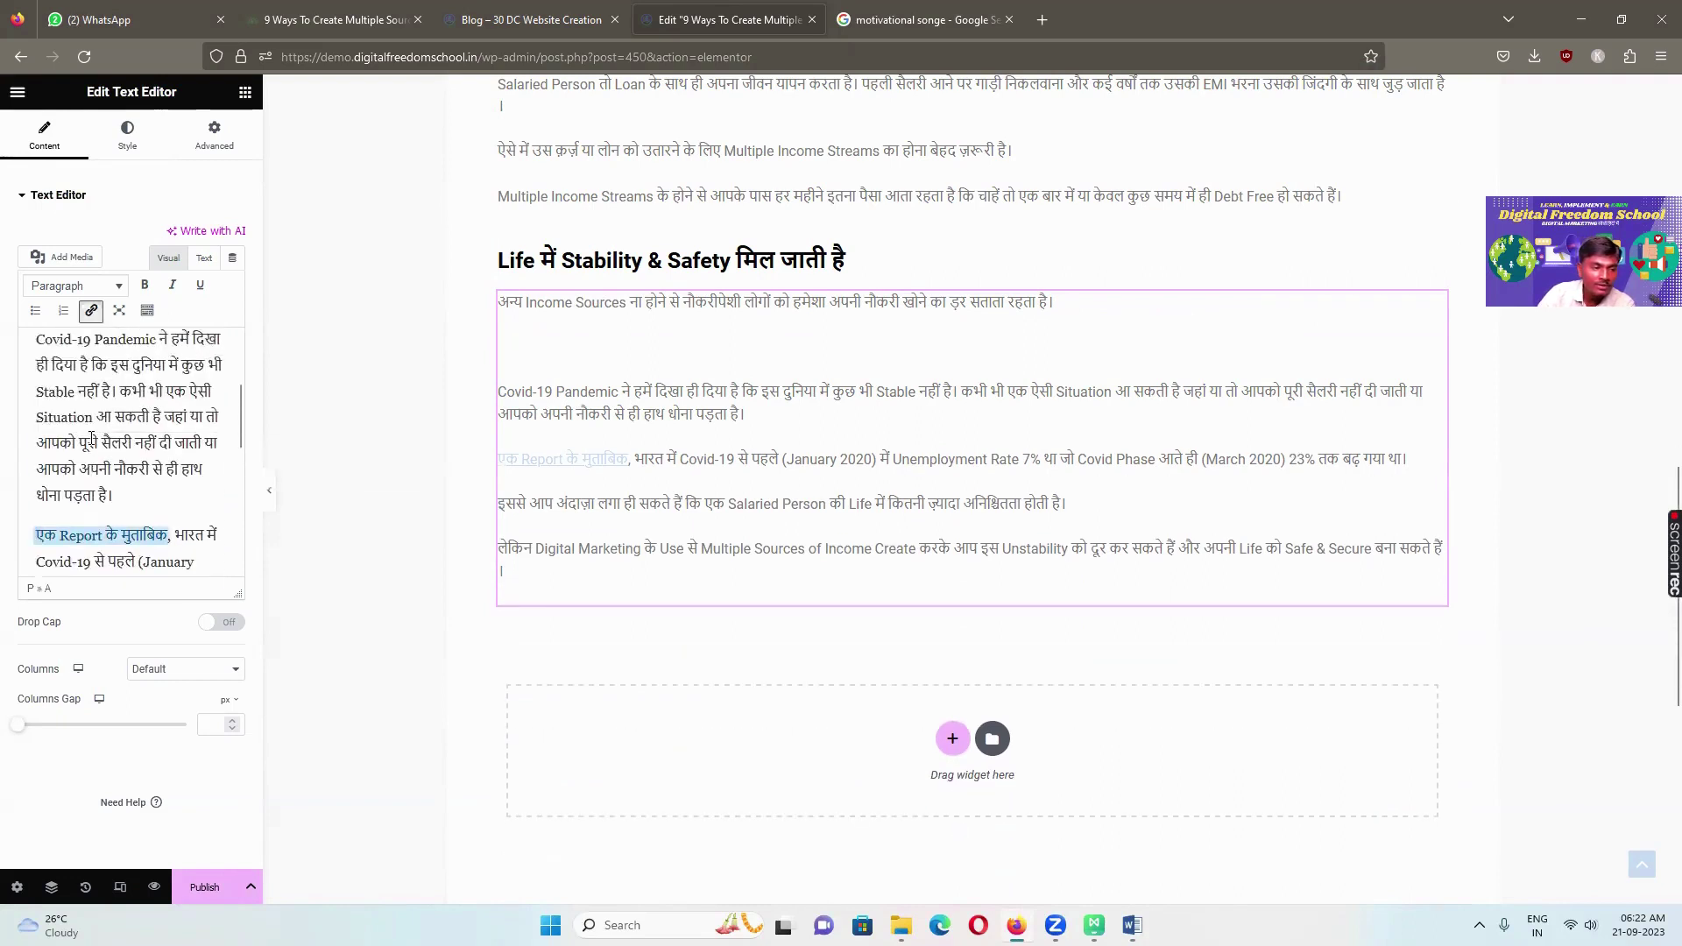
{"action": "left_click", "coordinate": [56, 456]}
{"action": "key", "text": "Delete"}
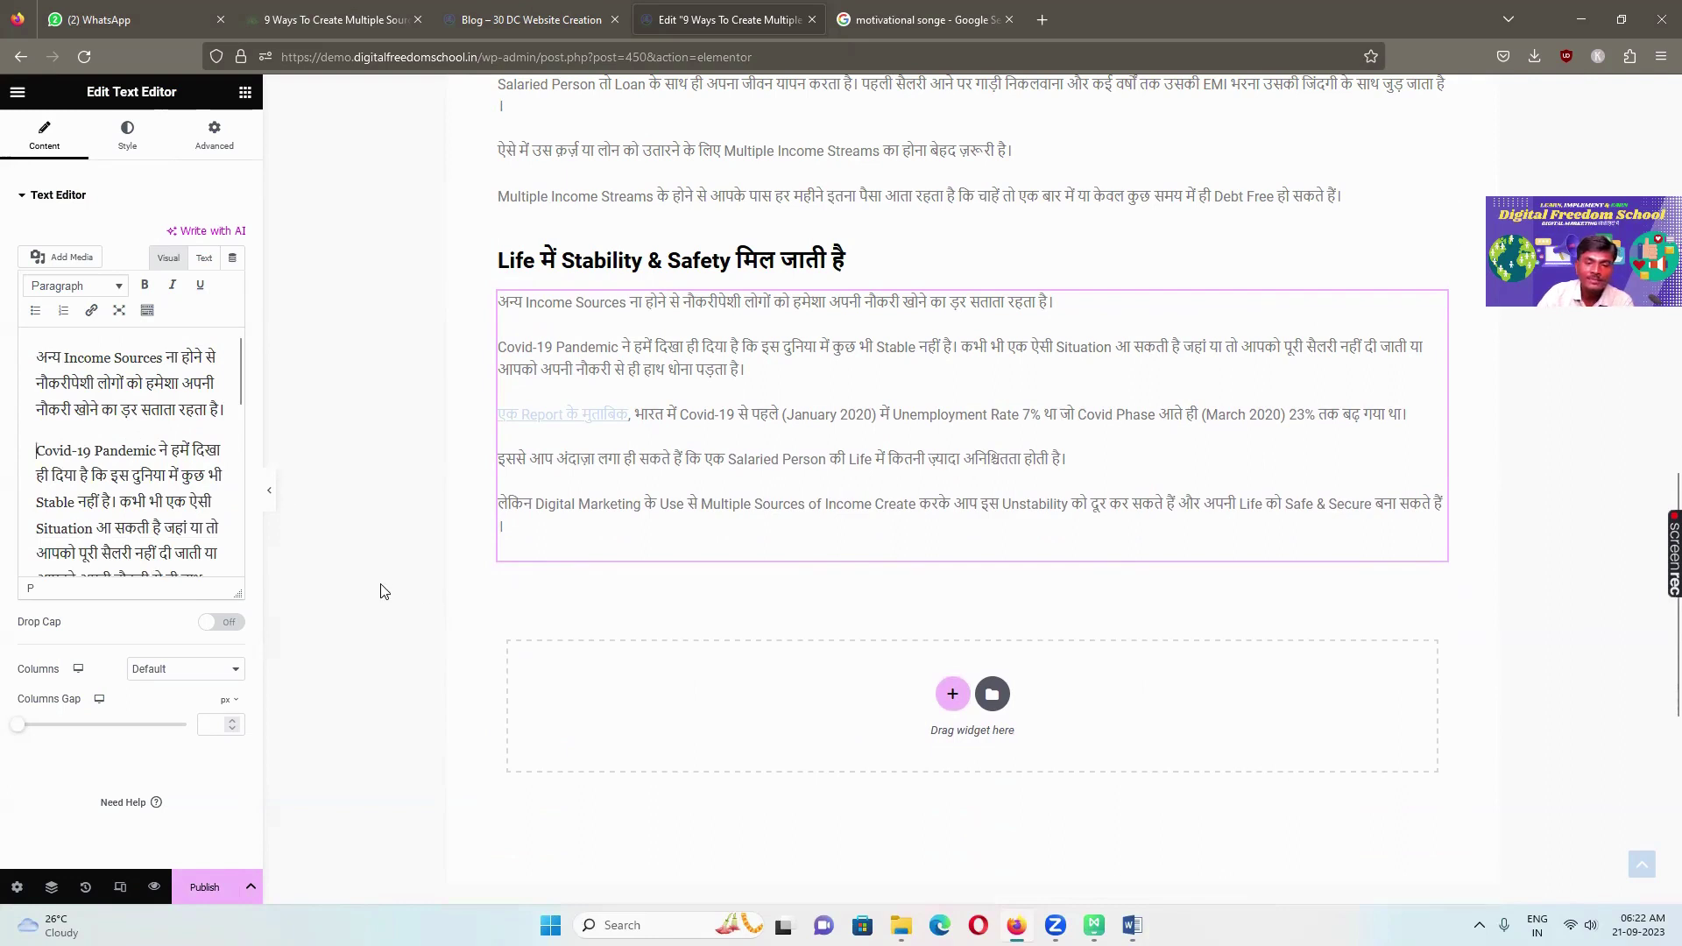
Review the post's layout from its title down to the end of the Stability & Safety section
{"action": "scroll", "coordinate": [232, 543], "scroll_direction": "down", "scroll_amount": 10}
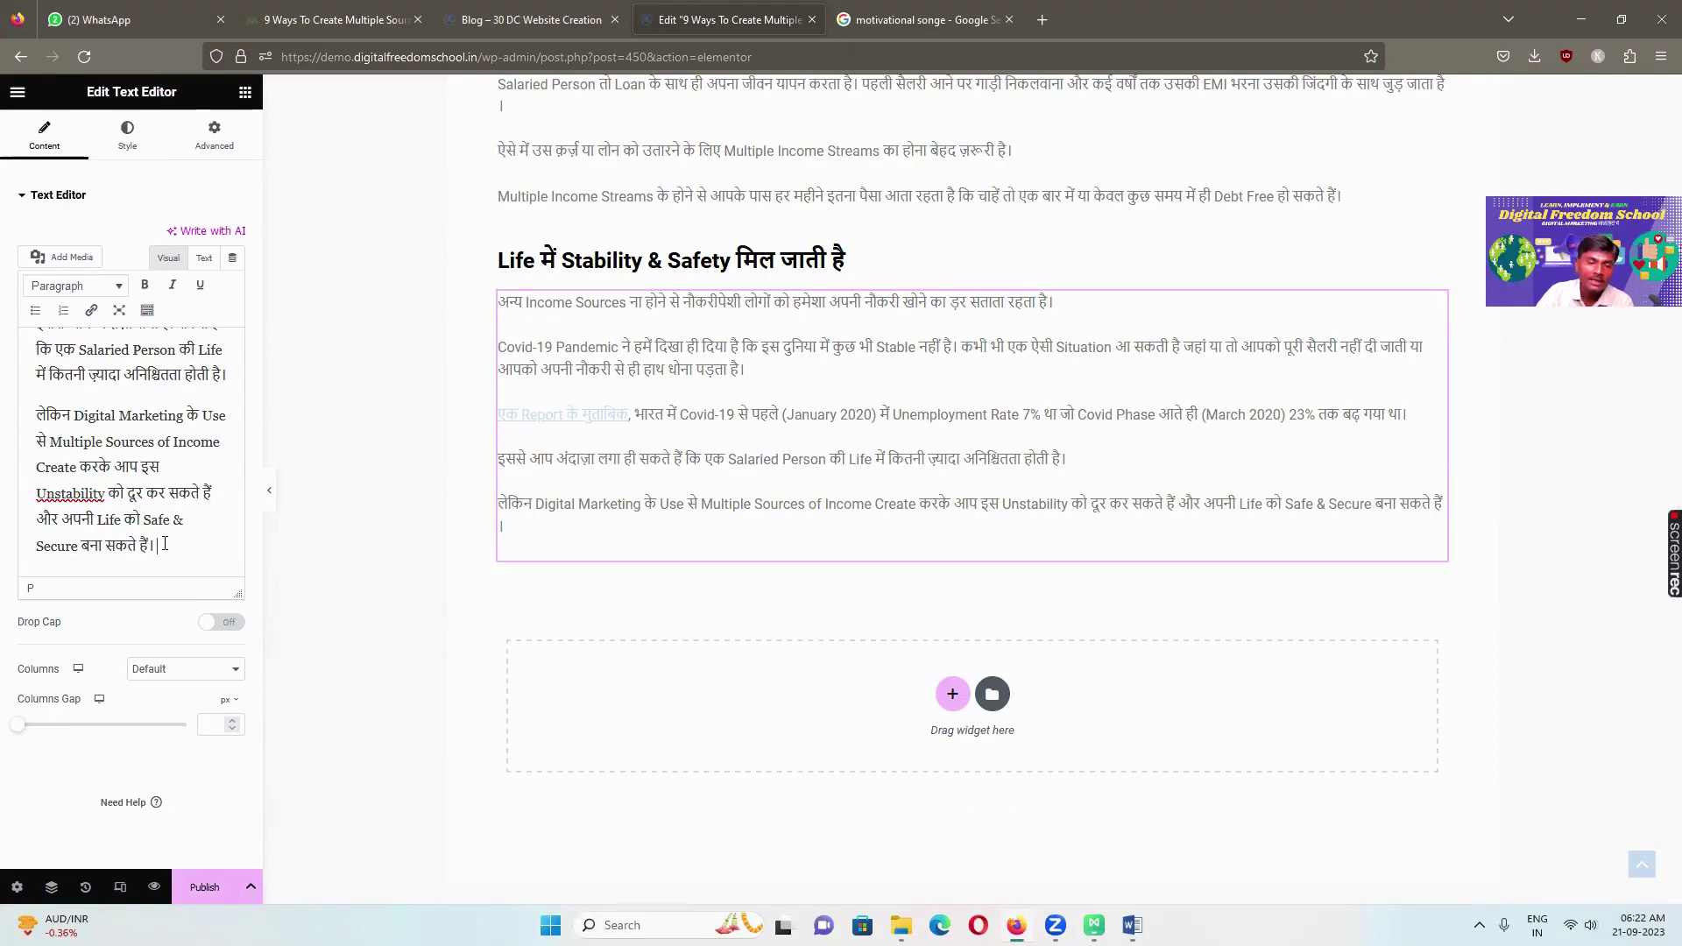
{"action": "scroll", "coordinate": [751, 464], "scroll_direction": "down", "scroll_amount": 5}
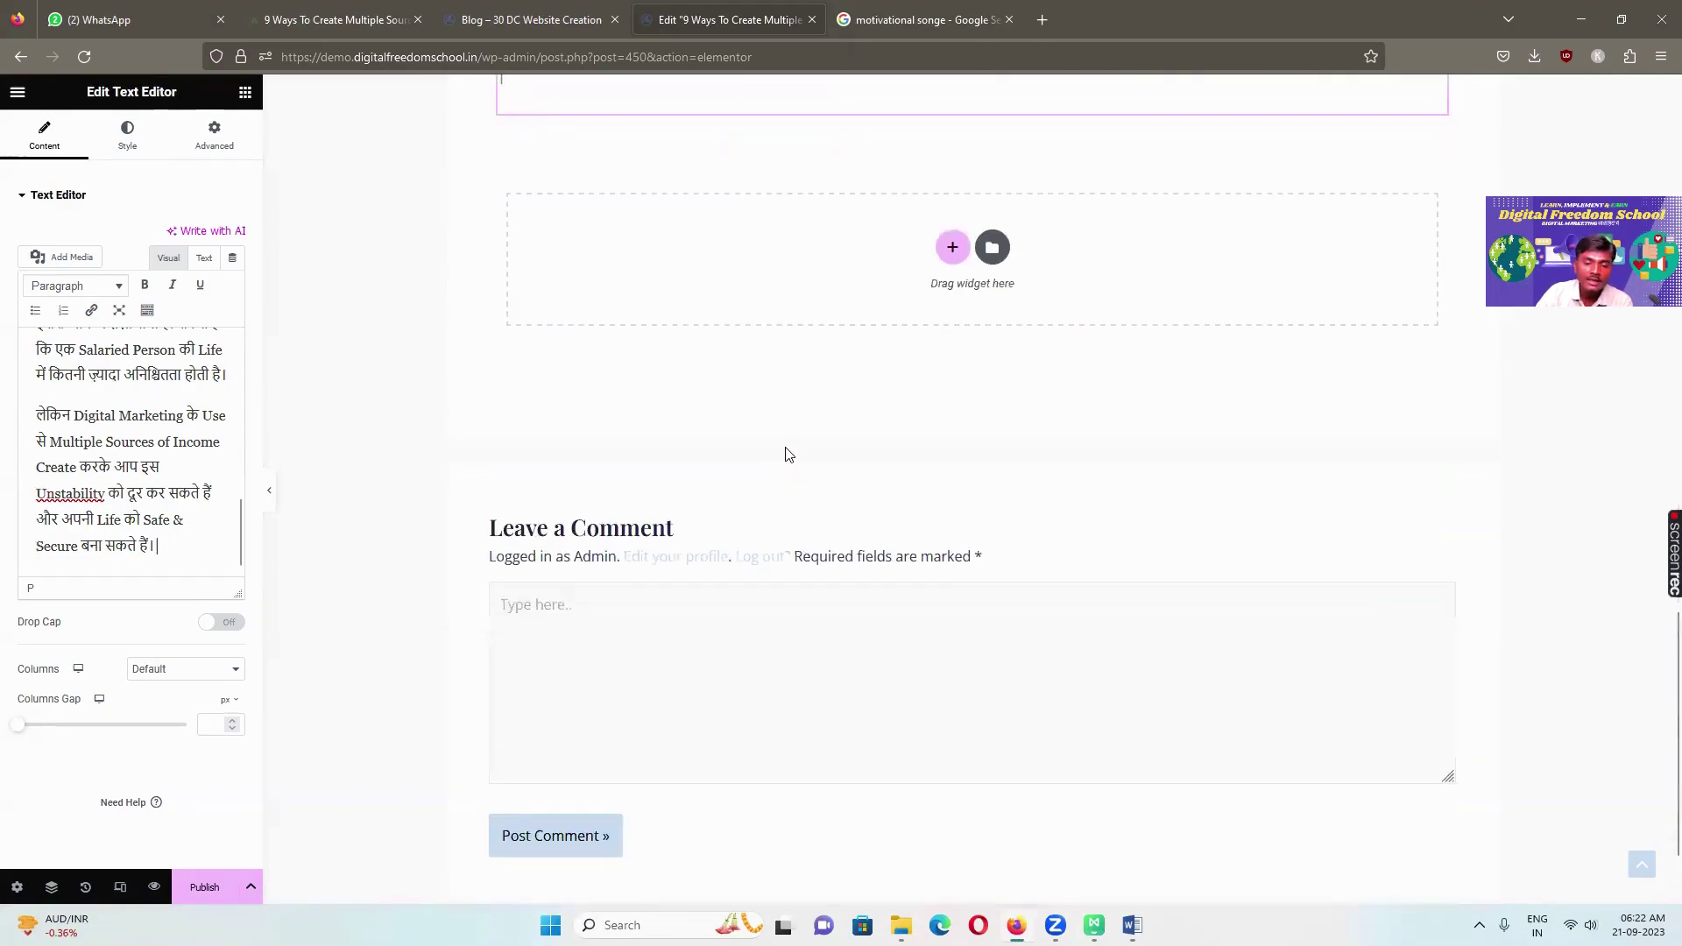
{"action": "scroll", "coordinate": [786, 454], "scroll_direction": "up", "scroll_amount": 15}
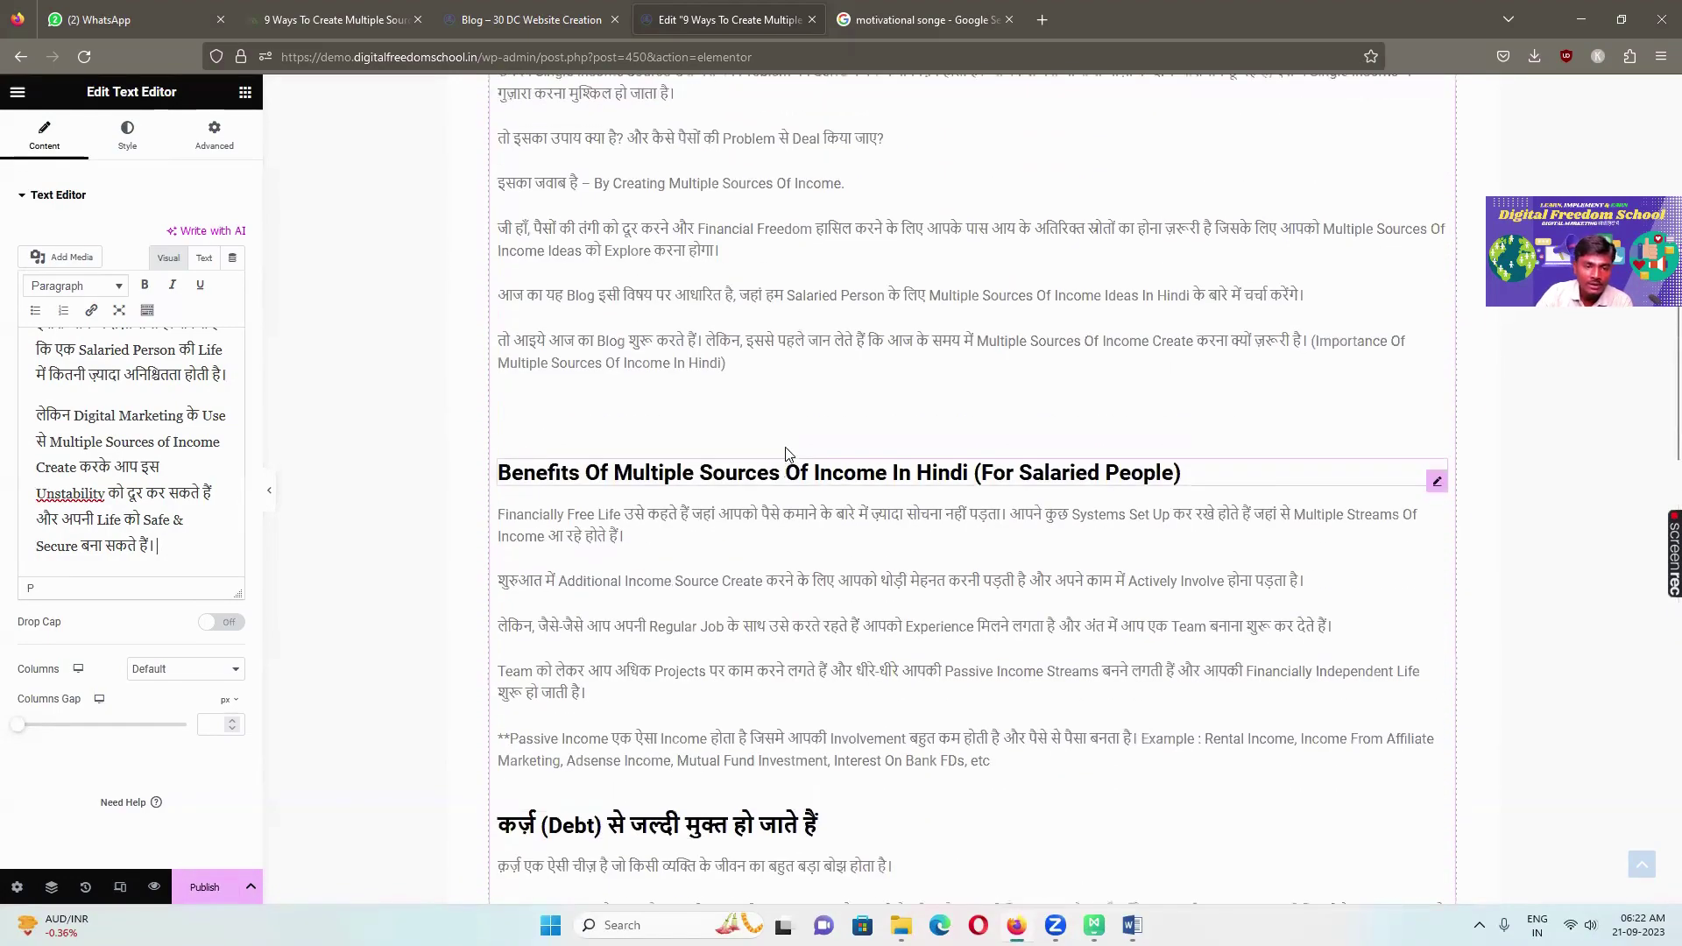
{"action": "scroll", "coordinate": [786, 454], "scroll_direction": "up", "scroll_amount": 5}
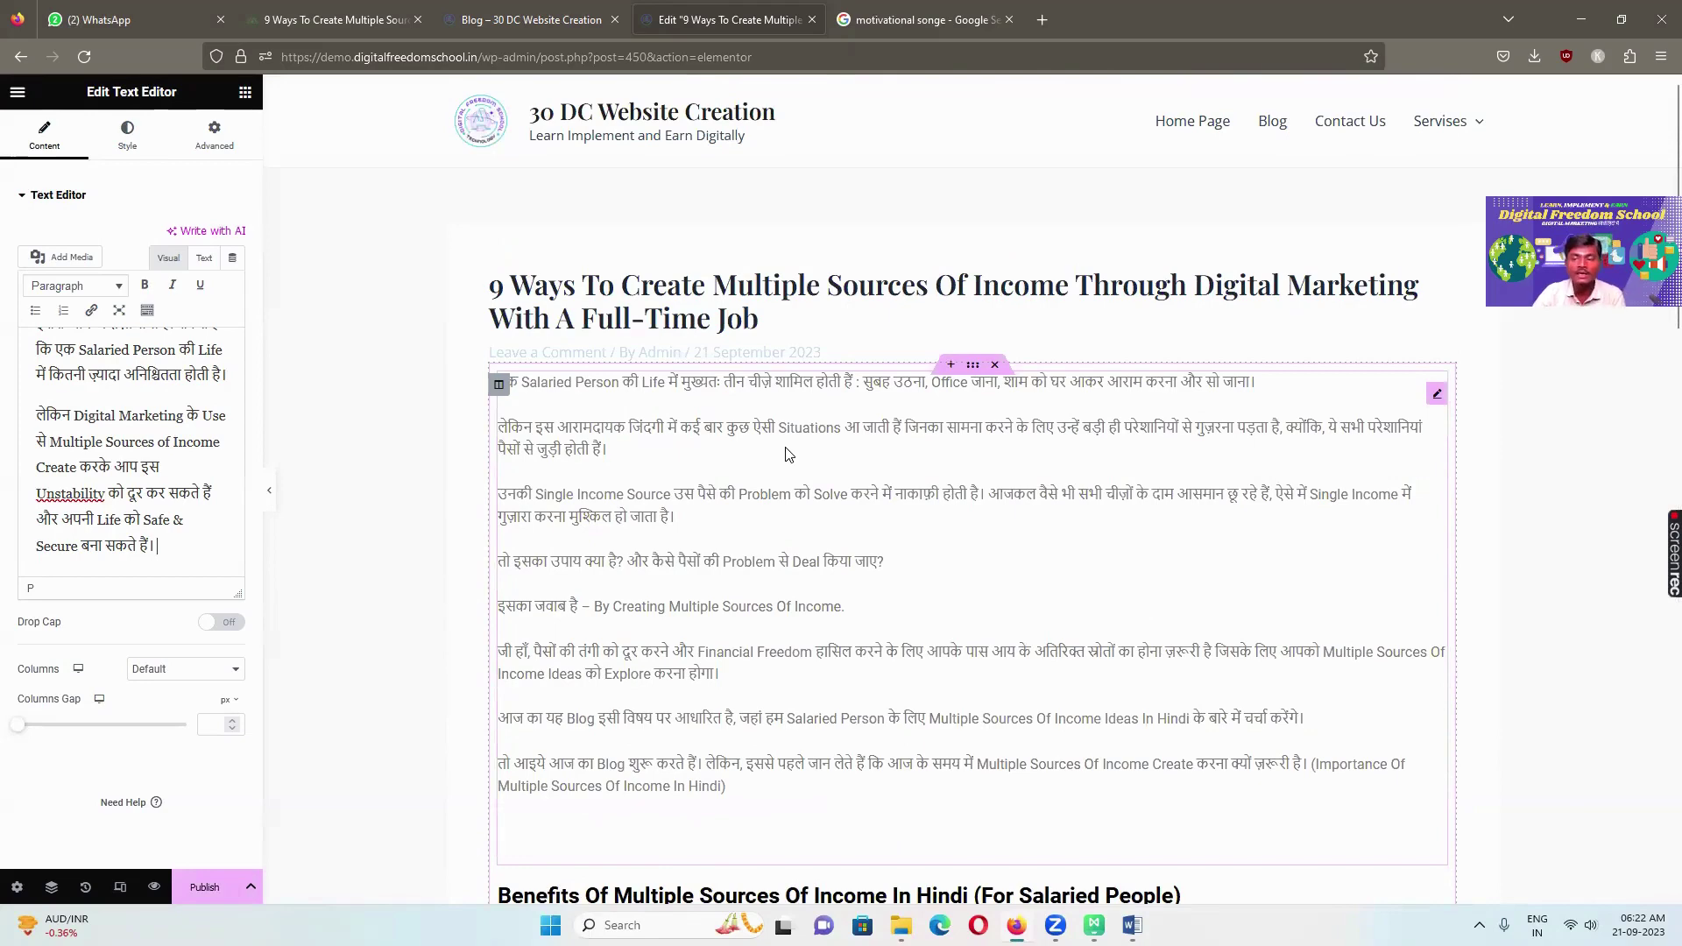
{"action": "scroll", "coordinate": [786, 454], "scroll_direction": "down", "scroll_amount": 8}
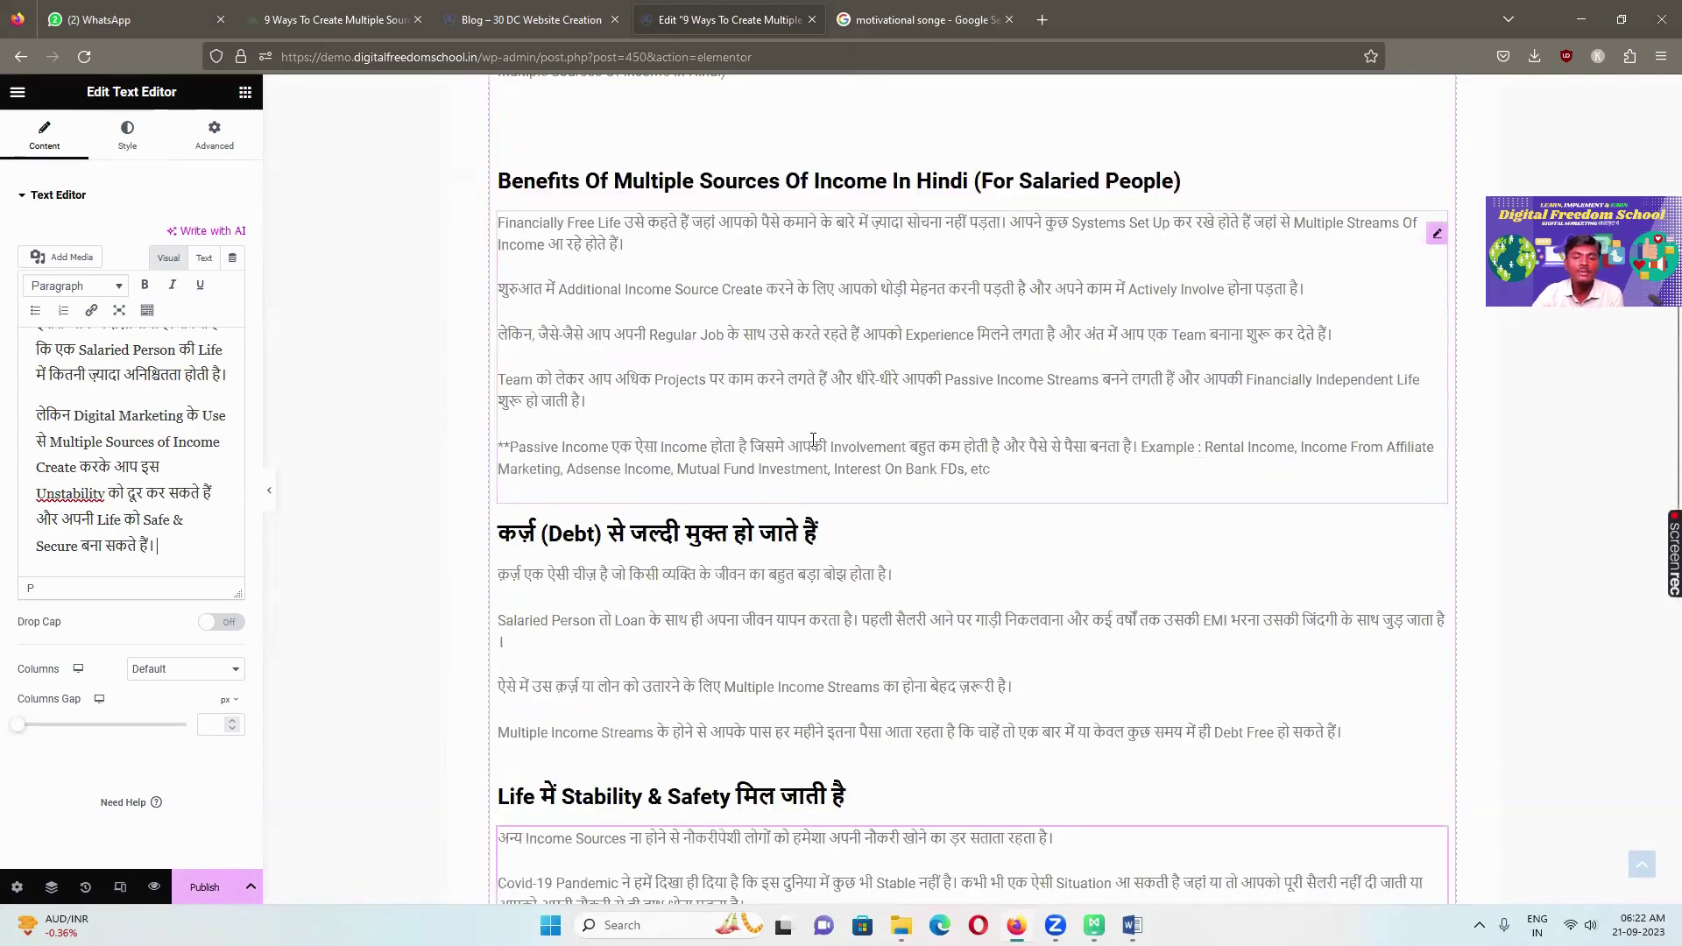
{"action": "scroll", "coordinate": [747, 437], "scroll_direction": "down", "scroll_amount": 1}
{"action": "scroll", "coordinate": [779, 501], "scroll_direction": "down", "scroll_amount": 5}
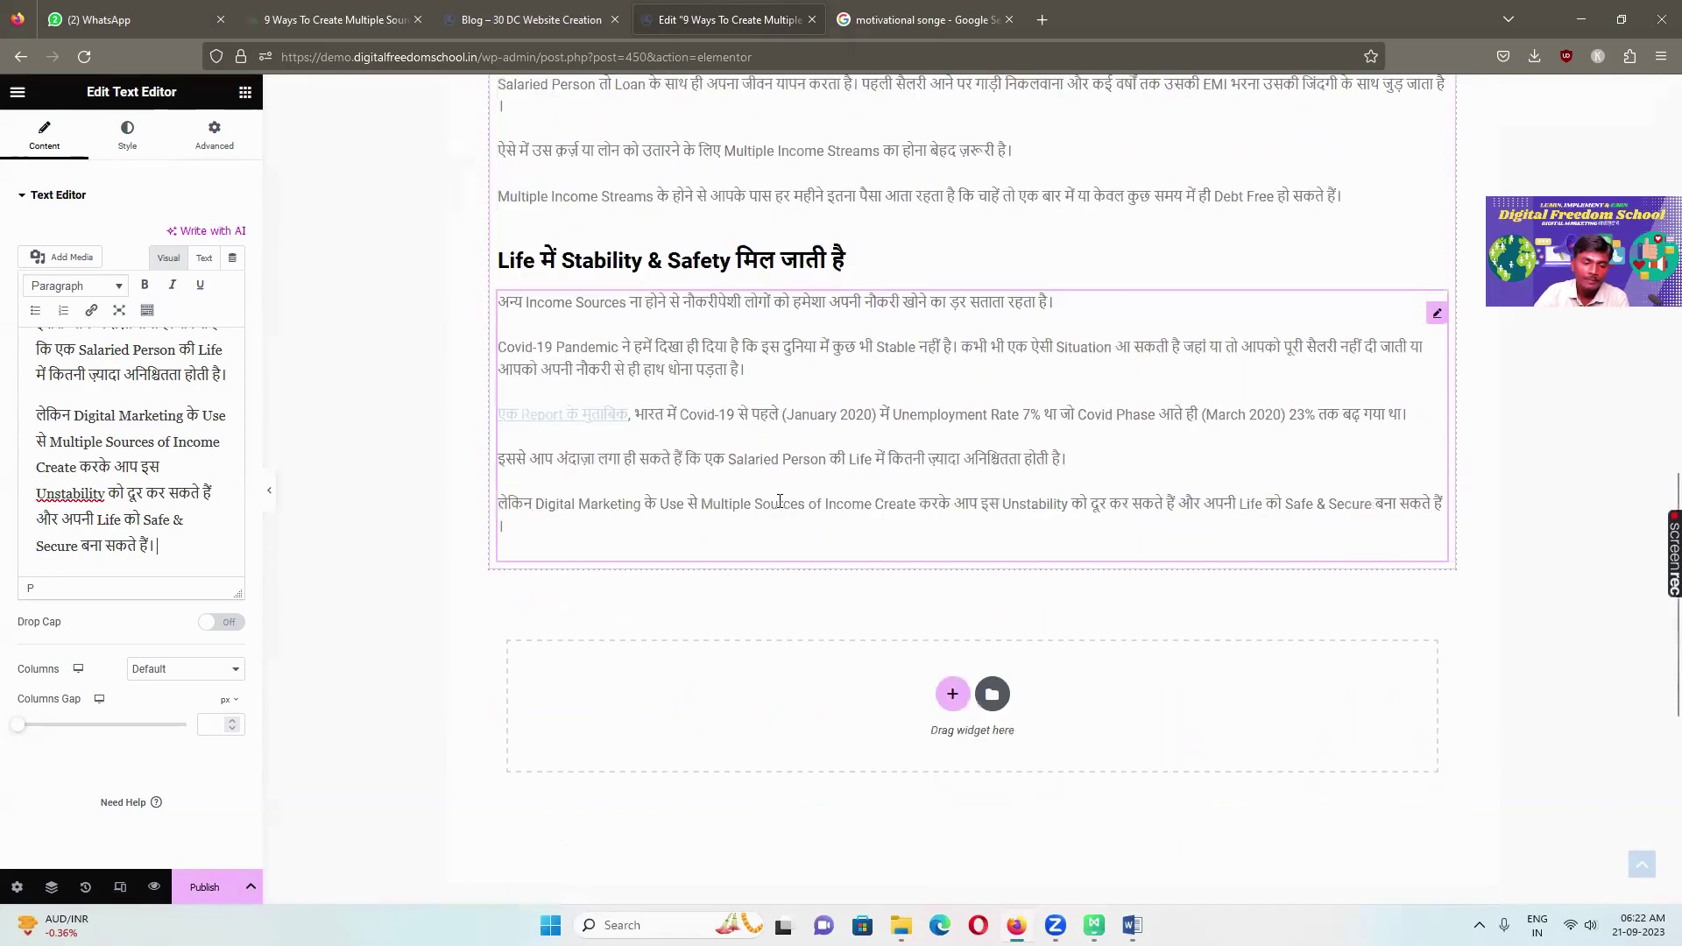
{"action": "scroll", "coordinate": [127, 410], "scroll_direction": "up", "scroll_amount": 6}
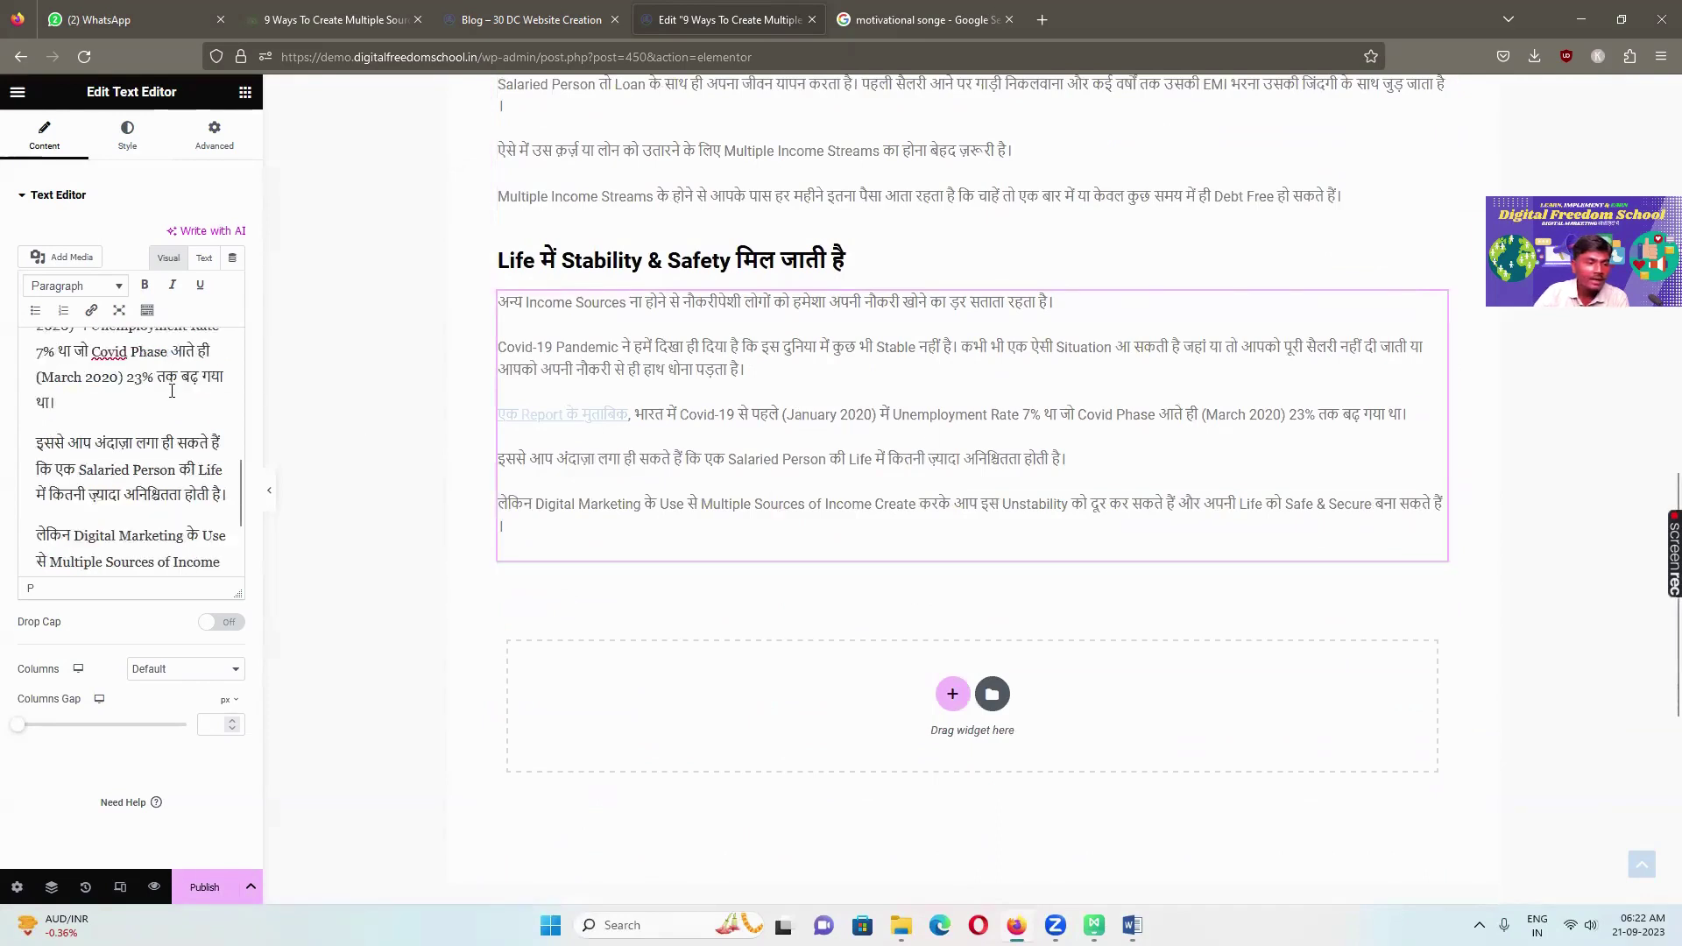
{"action": "scroll", "coordinate": [131, 410], "scroll_direction": "up", "scroll_amount": 1}
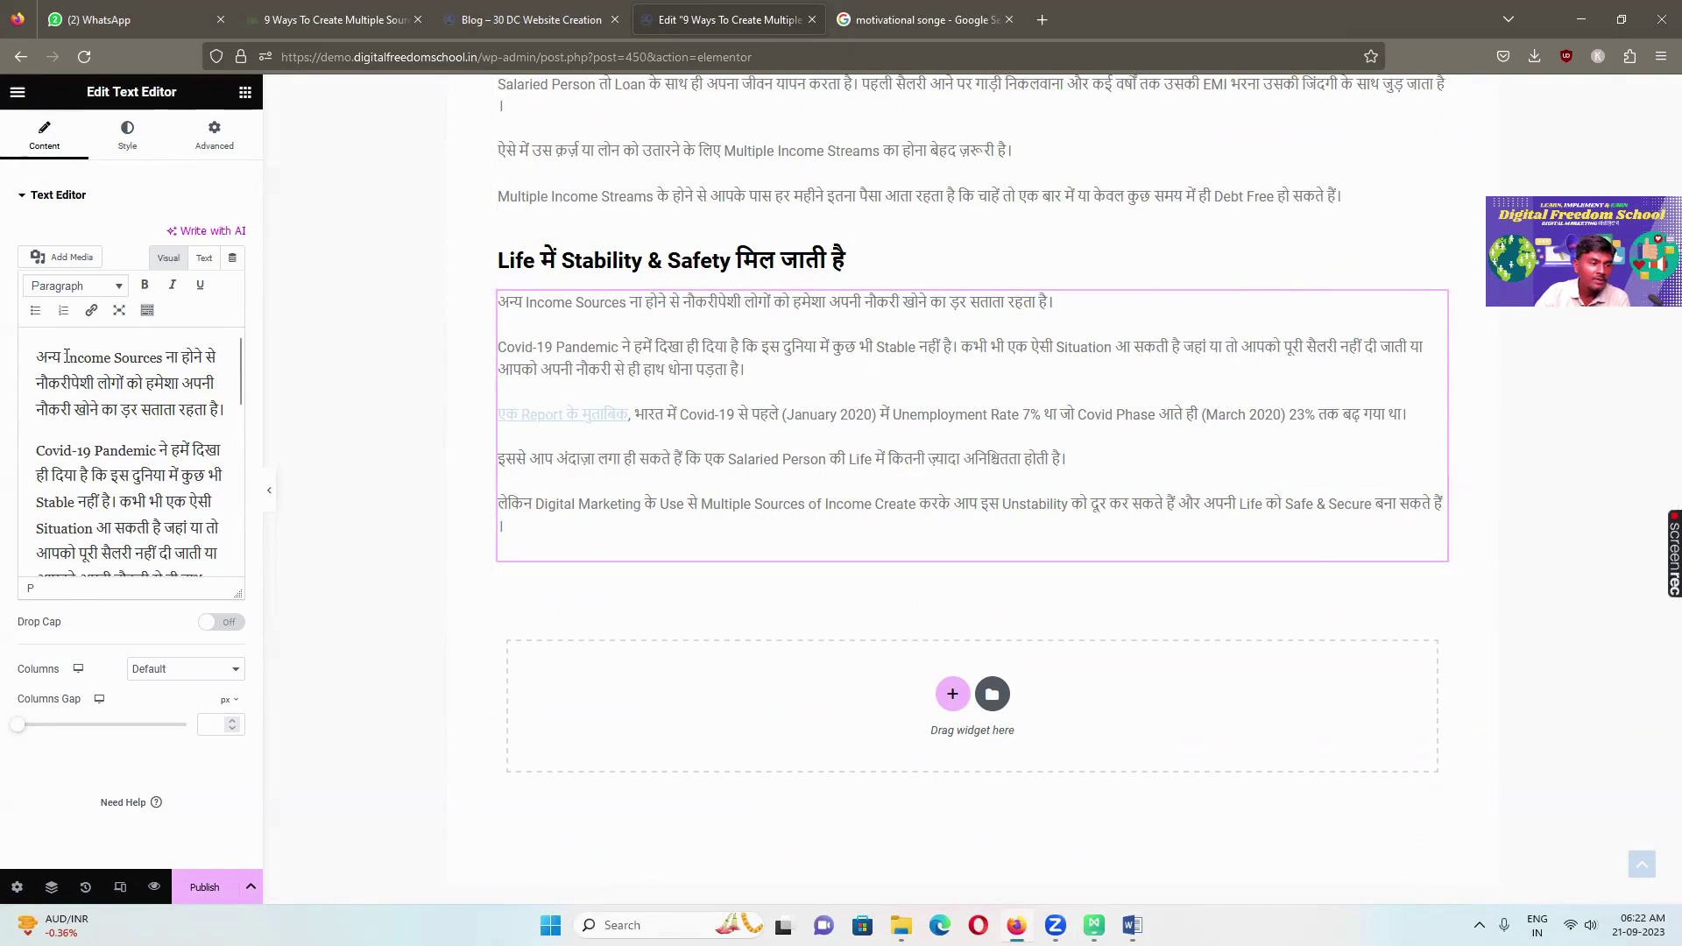
{"action": "left_click_drag", "start_coordinate": [65, 357], "coordinate": [164, 356]}
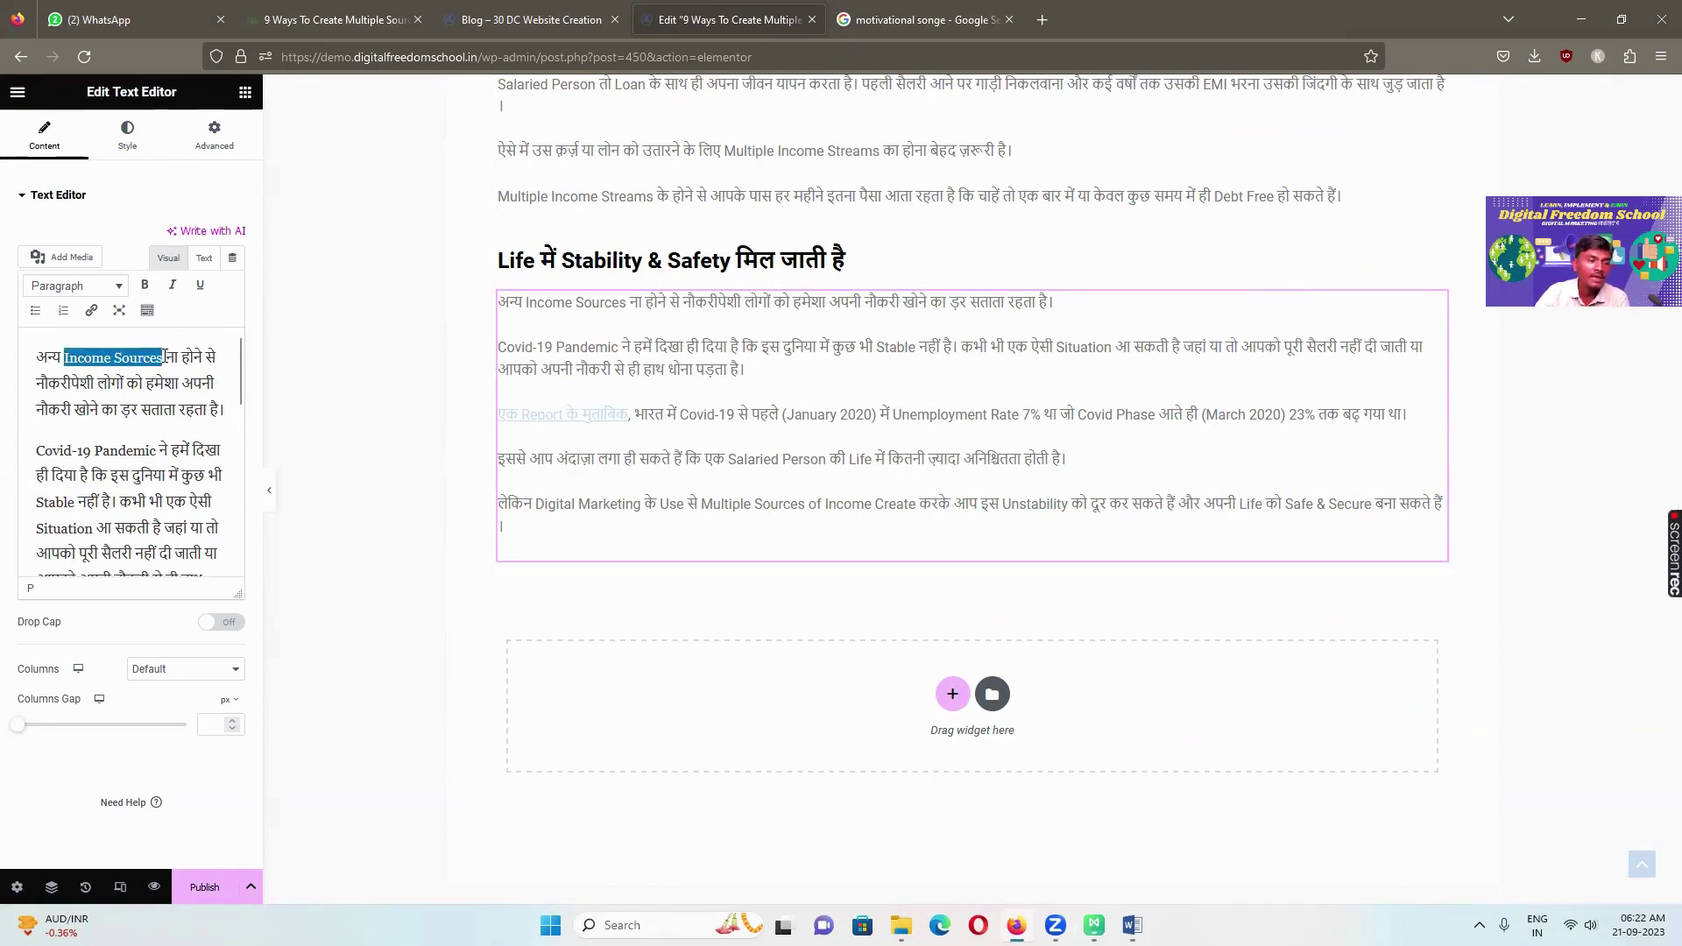
{"action": "left_click", "coordinate": [91, 313]}
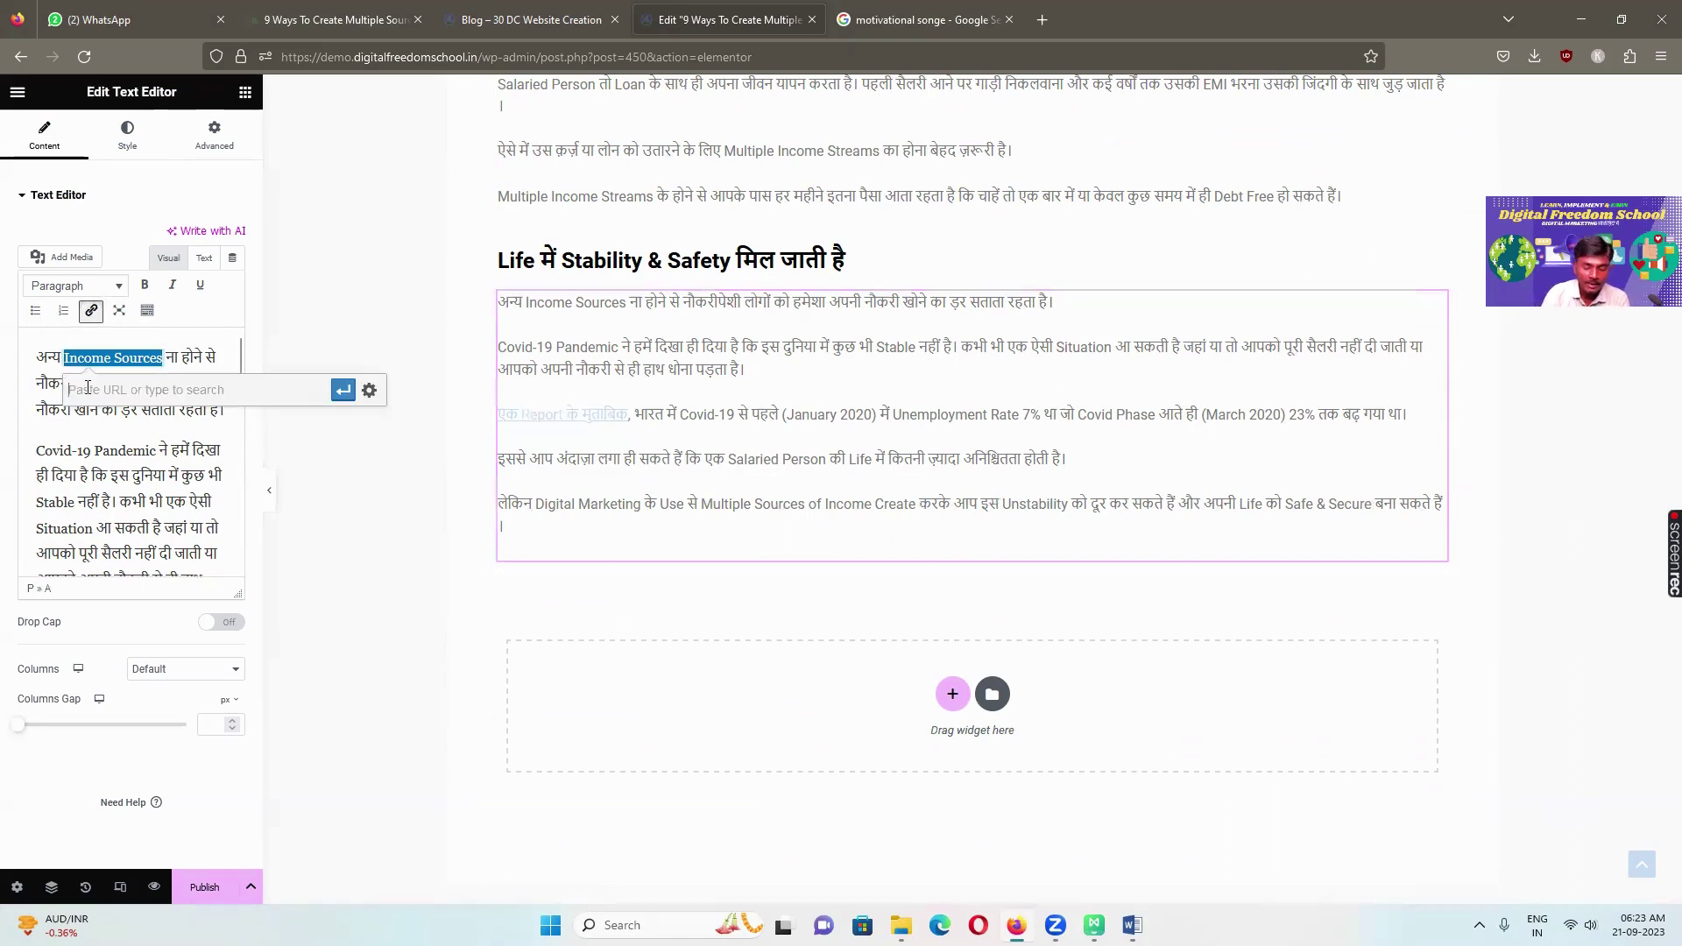
{"action": "type", "text": "htt"}
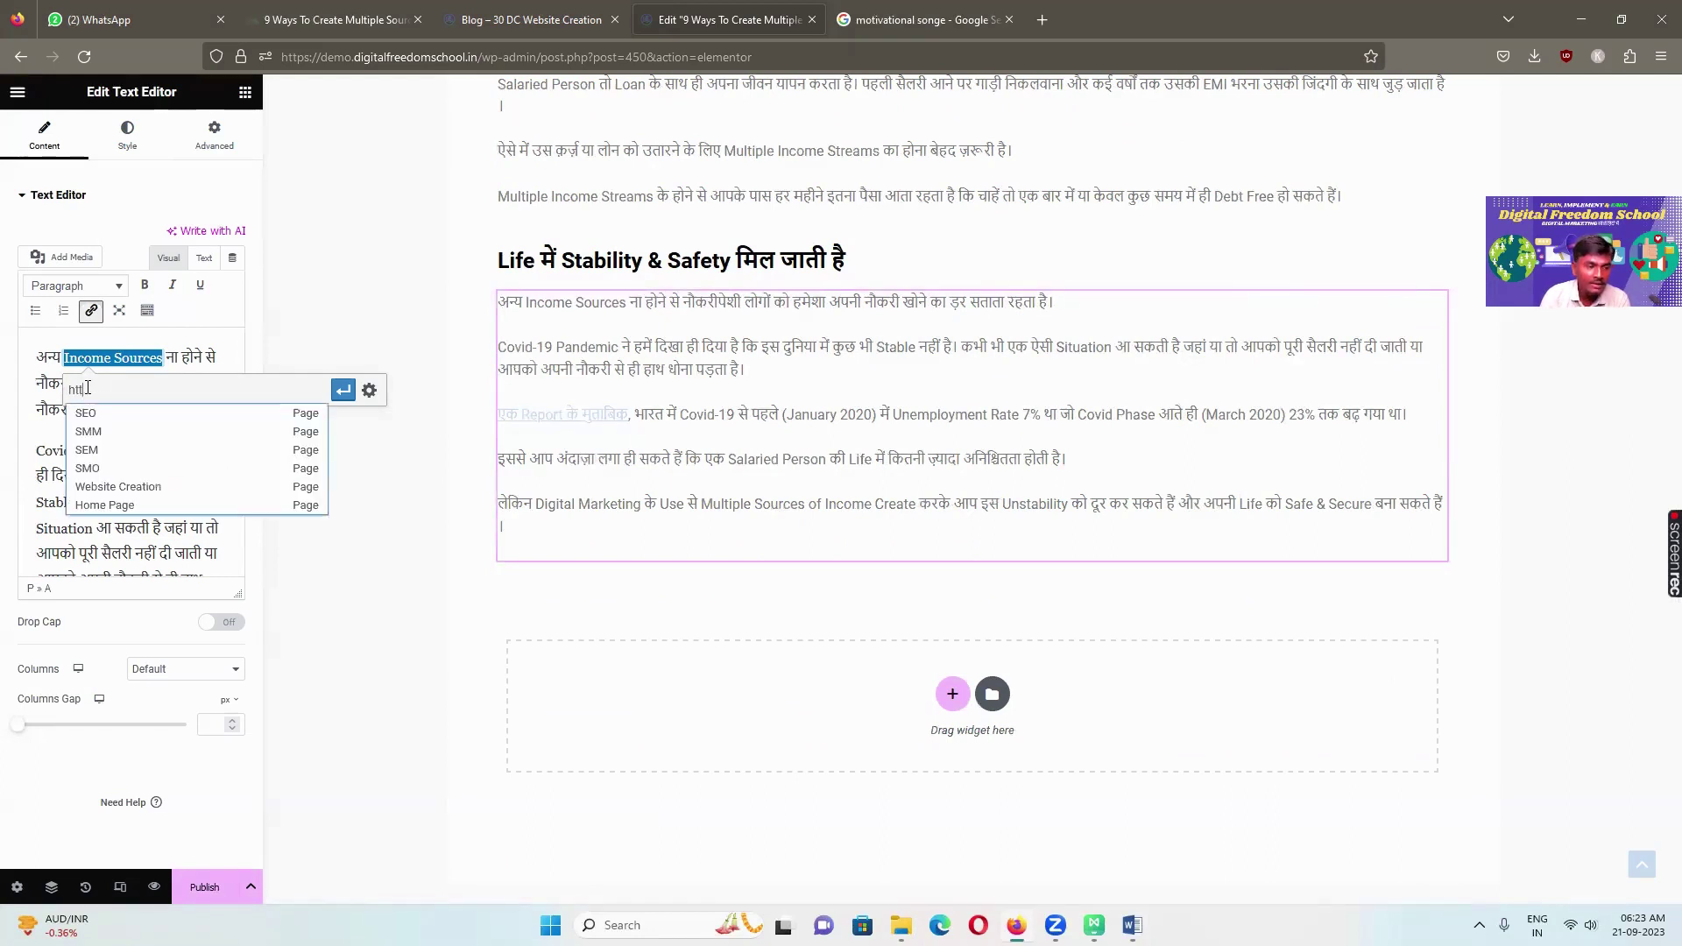
{"action": "type", "text": "ps://digitalfreedomschool.in"}
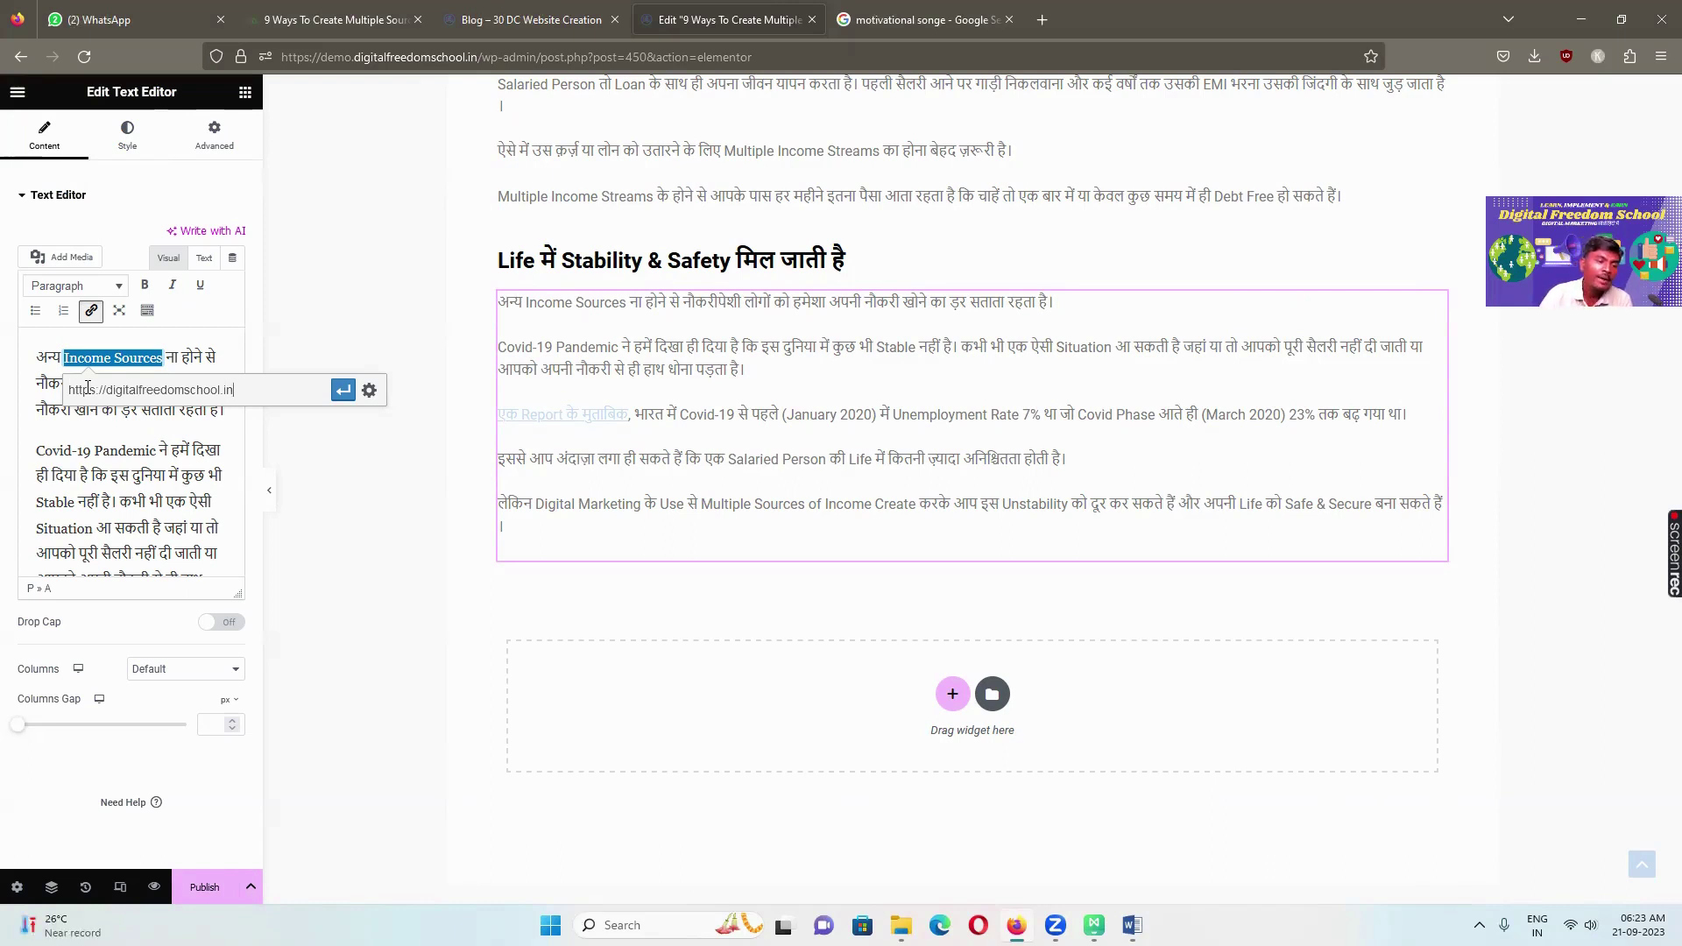
{"action": "left_click", "coordinate": [343, 389]}
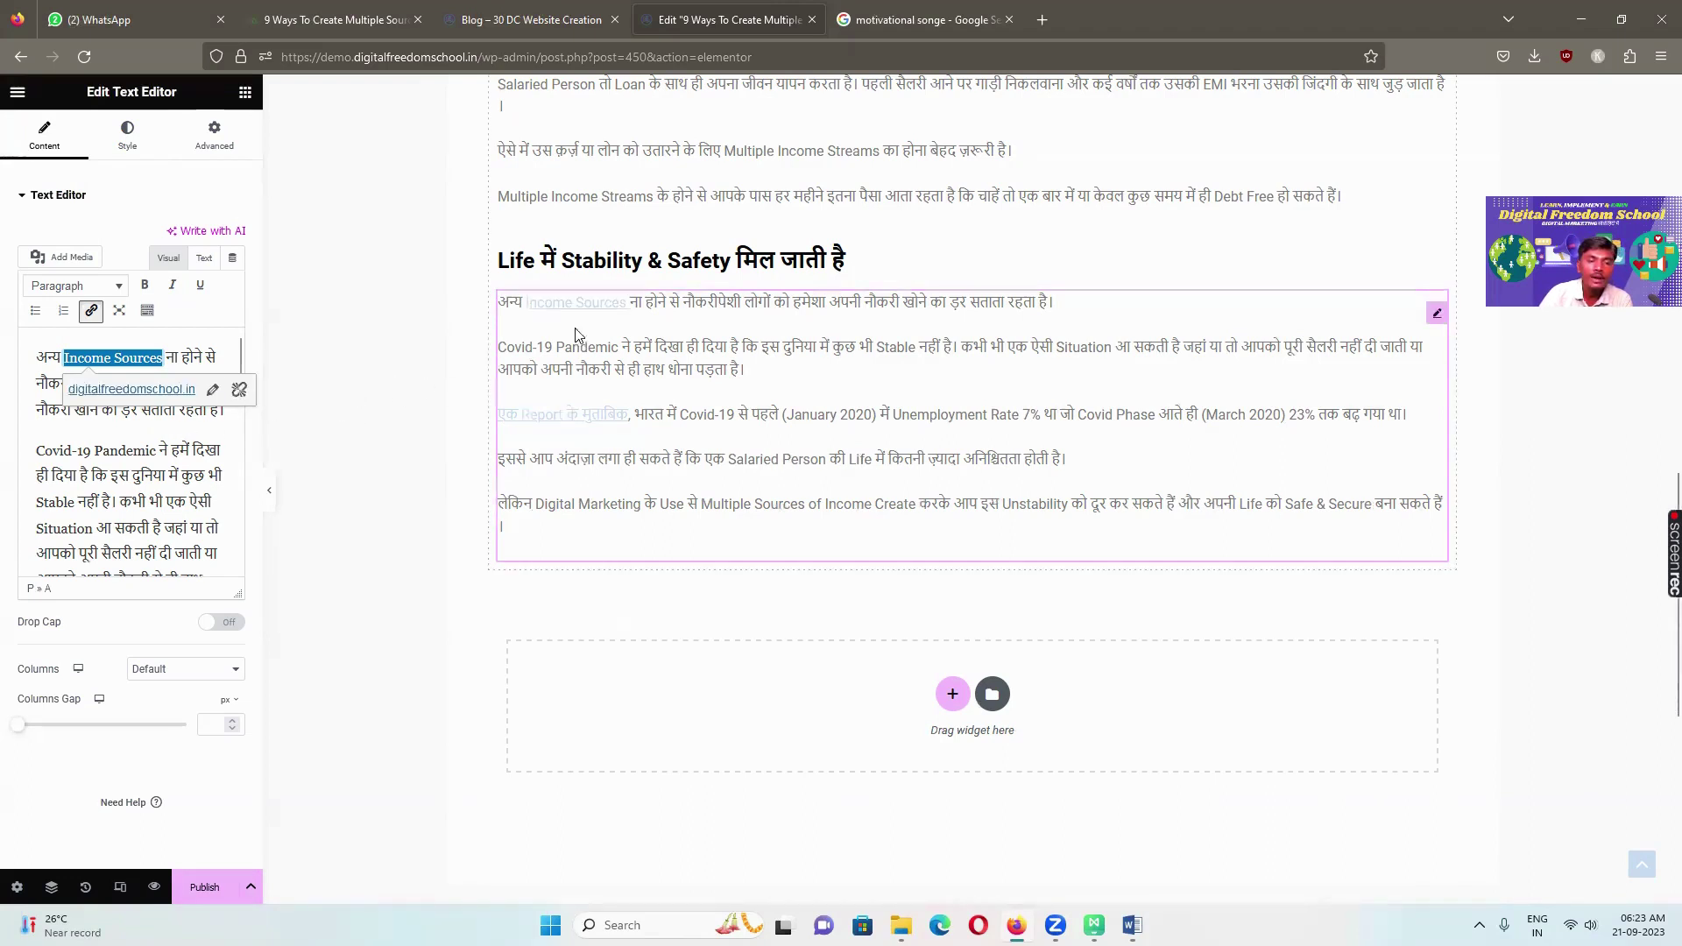
Set the "Income Sources" link to open in a new tab and update the link
{"action": "left_click", "coordinate": [213, 392]}
{"action": "left_click", "coordinate": [369, 391]}
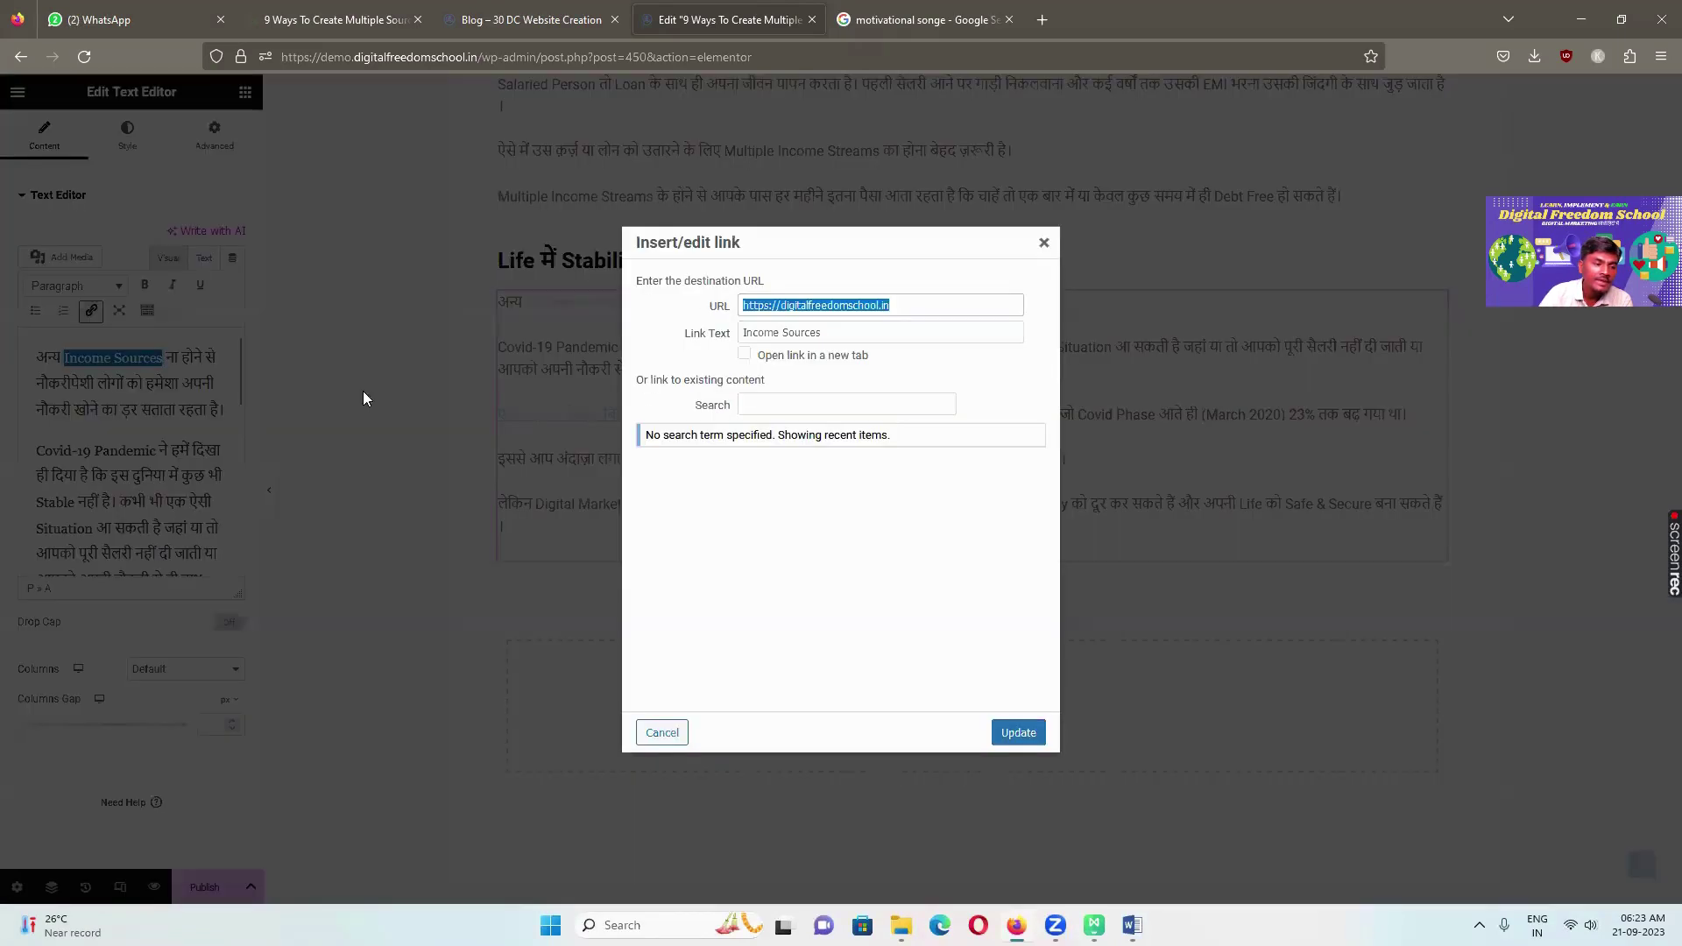
{"action": "left_click", "coordinate": [768, 357]}
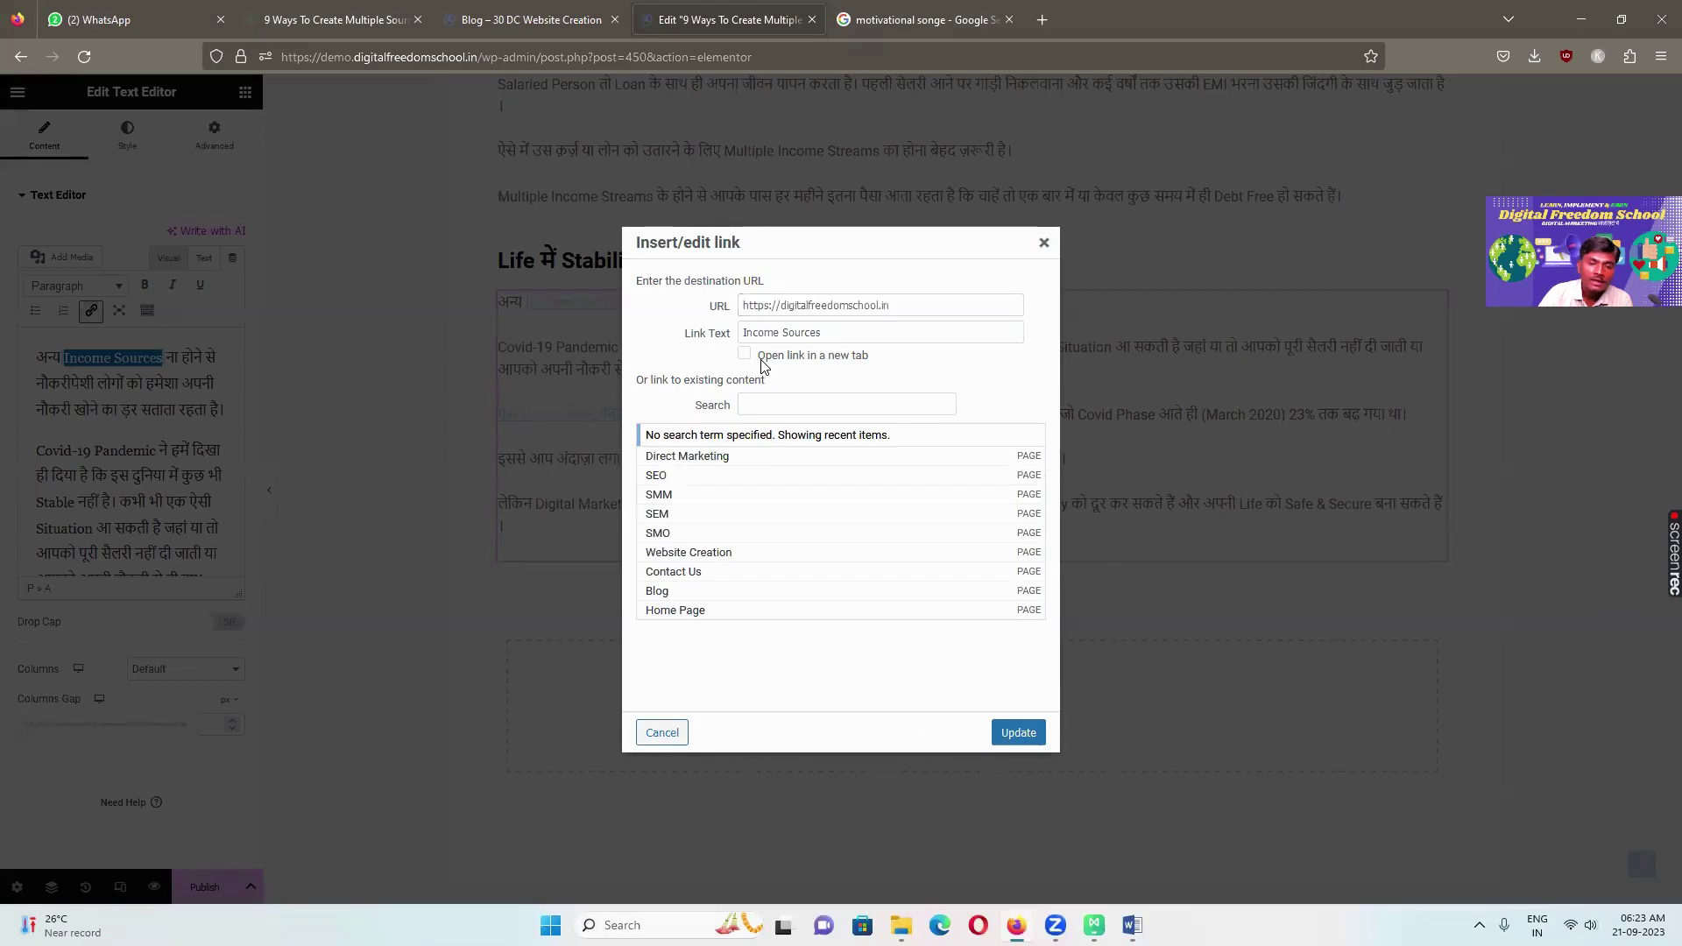
{"action": "left_click", "coordinate": [1000, 732]}
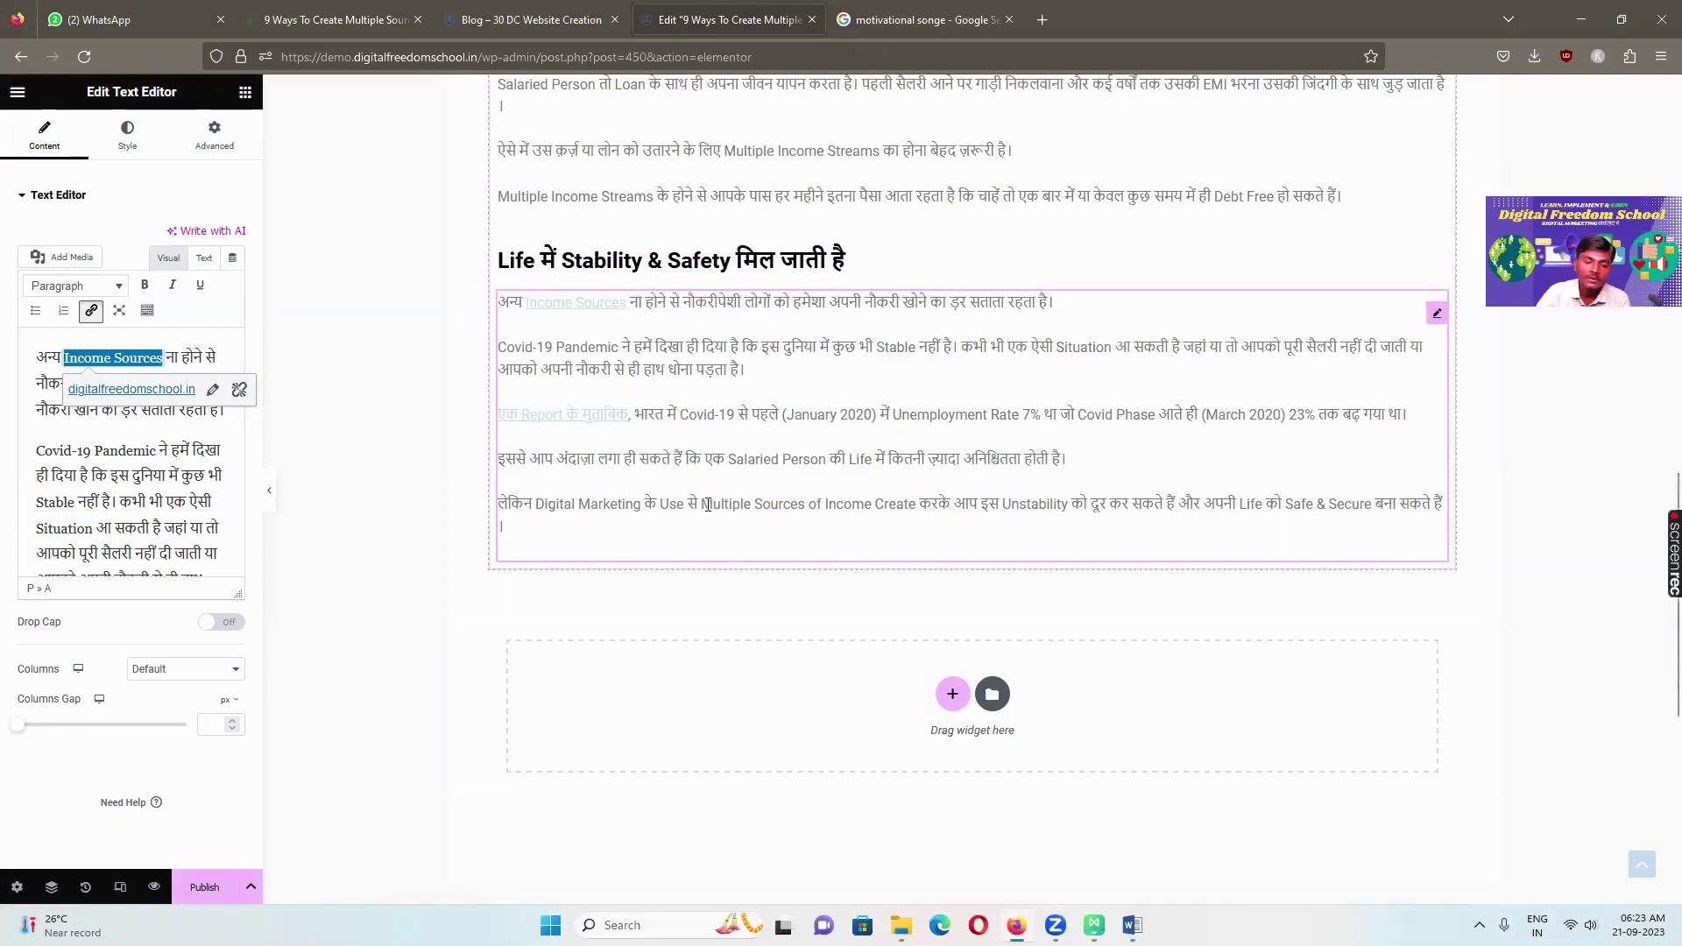
Open a new browser tab for a web search
{"action": "left_click_drag", "start_coordinate": [703, 503], "coordinate": [917, 499]}
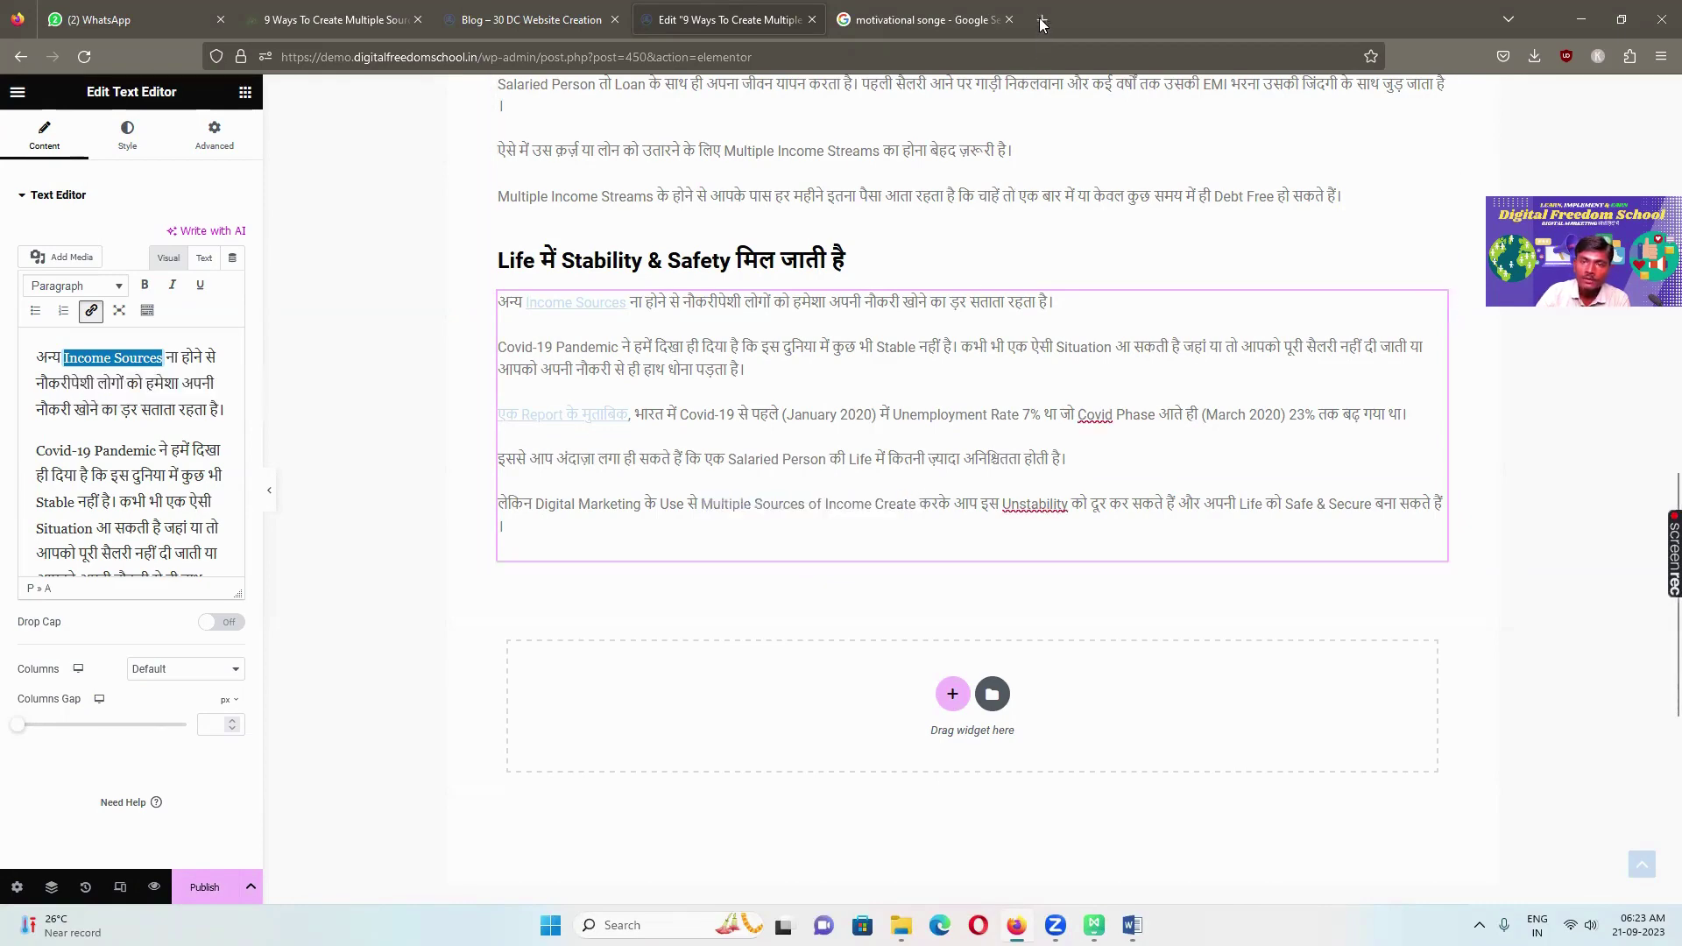
{"action": "left_click", "coordinate": [1041, 20]}
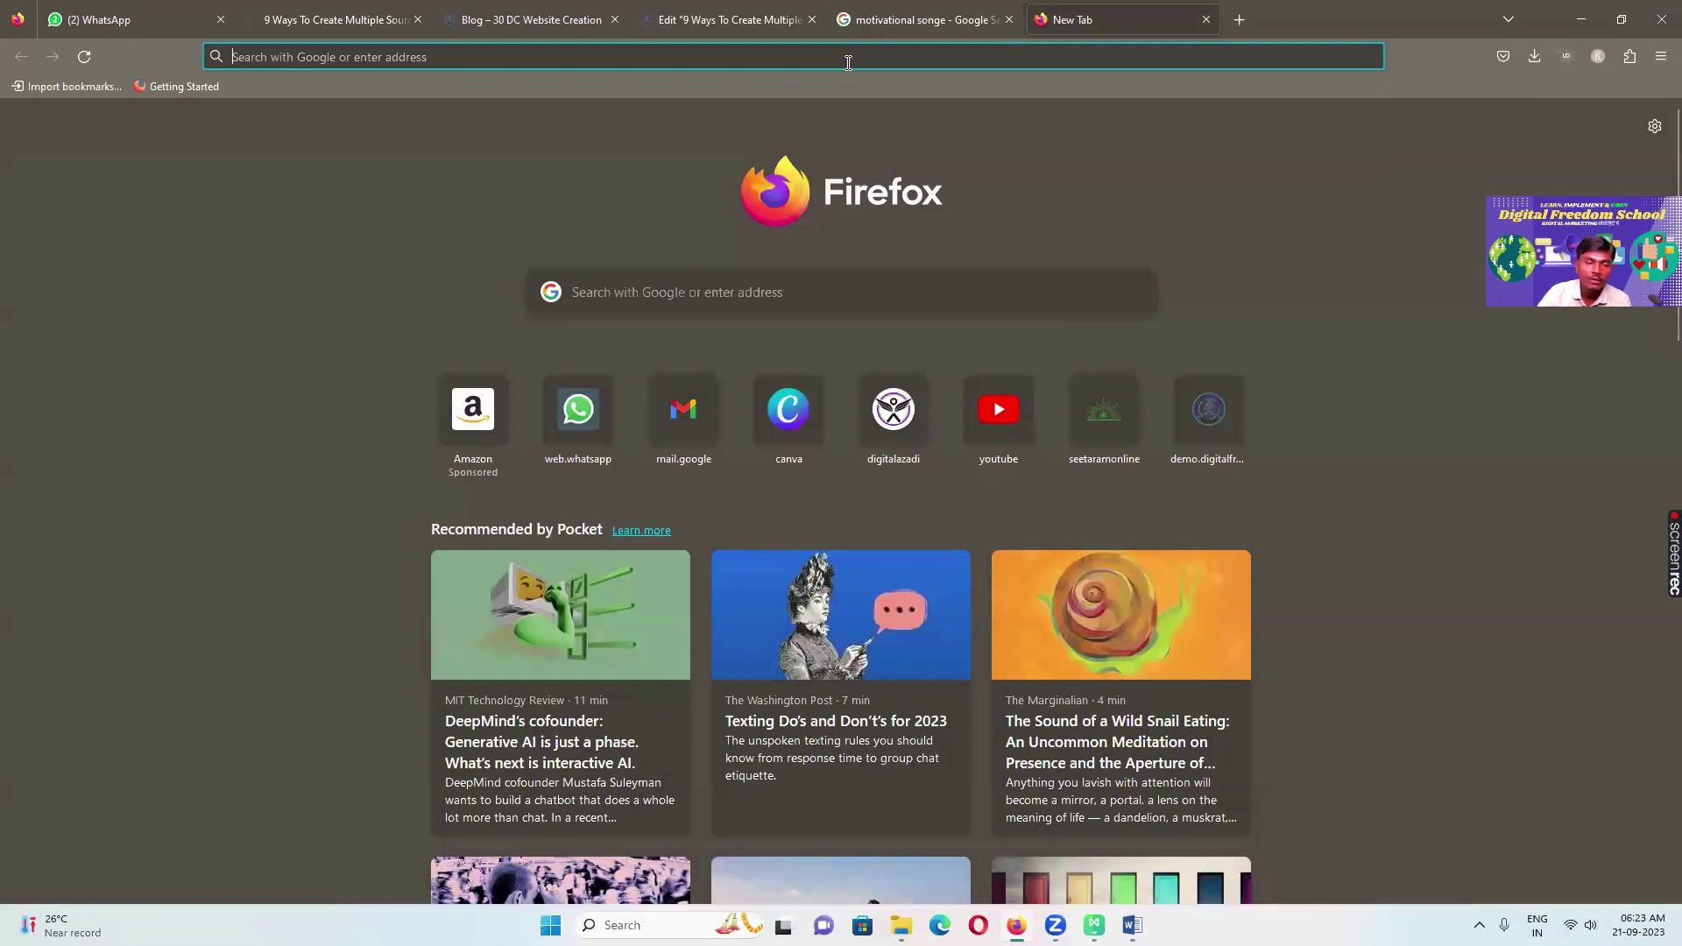
{"action": "type", "text": "msi"}
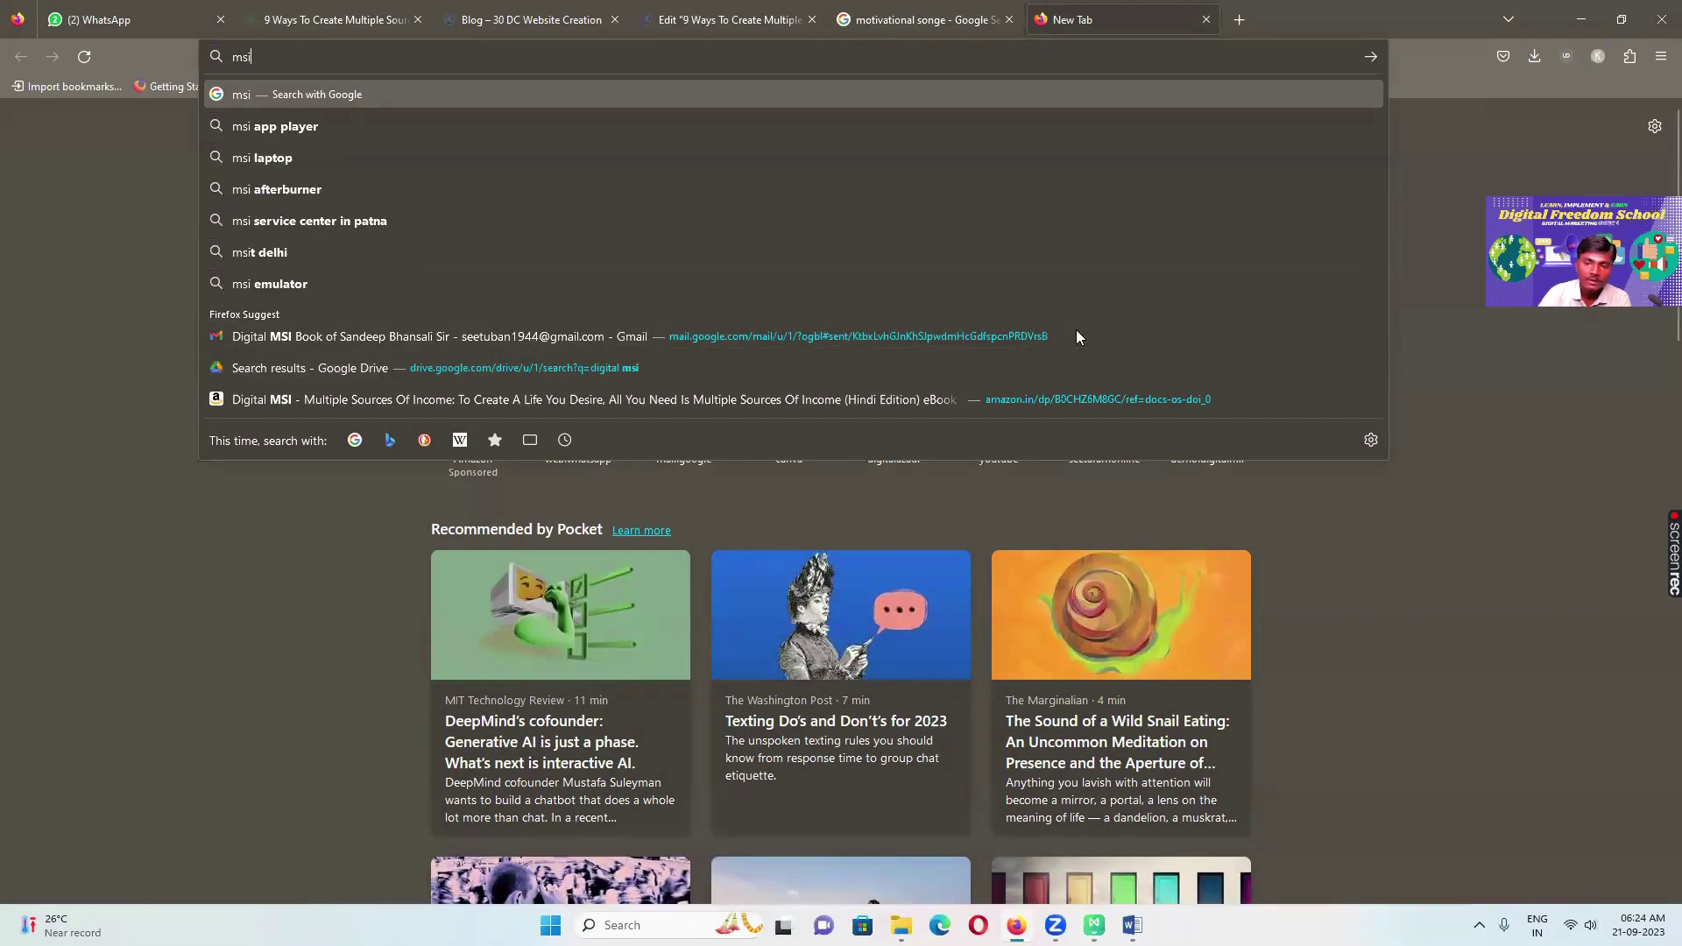
{"action": "key", "text": "Escape"}
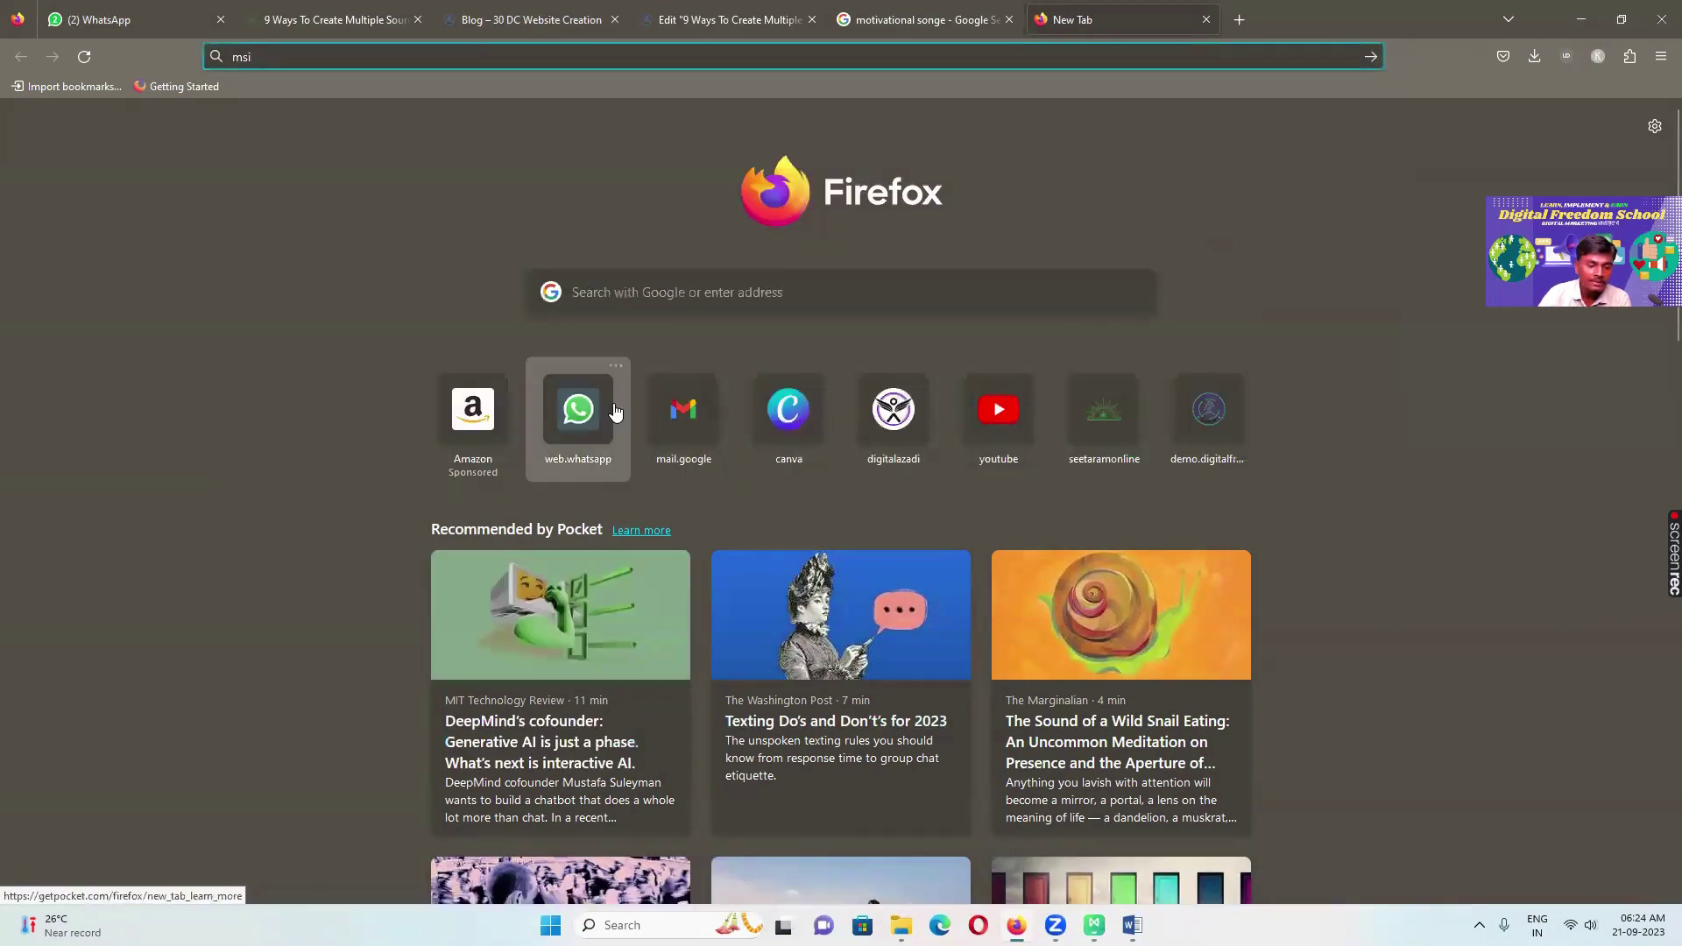
{"action": "key", "text": "BackSpace"}
{"action": "key", "text": "BackSpace"}
{"action": "key", "text": "BackSpace"}
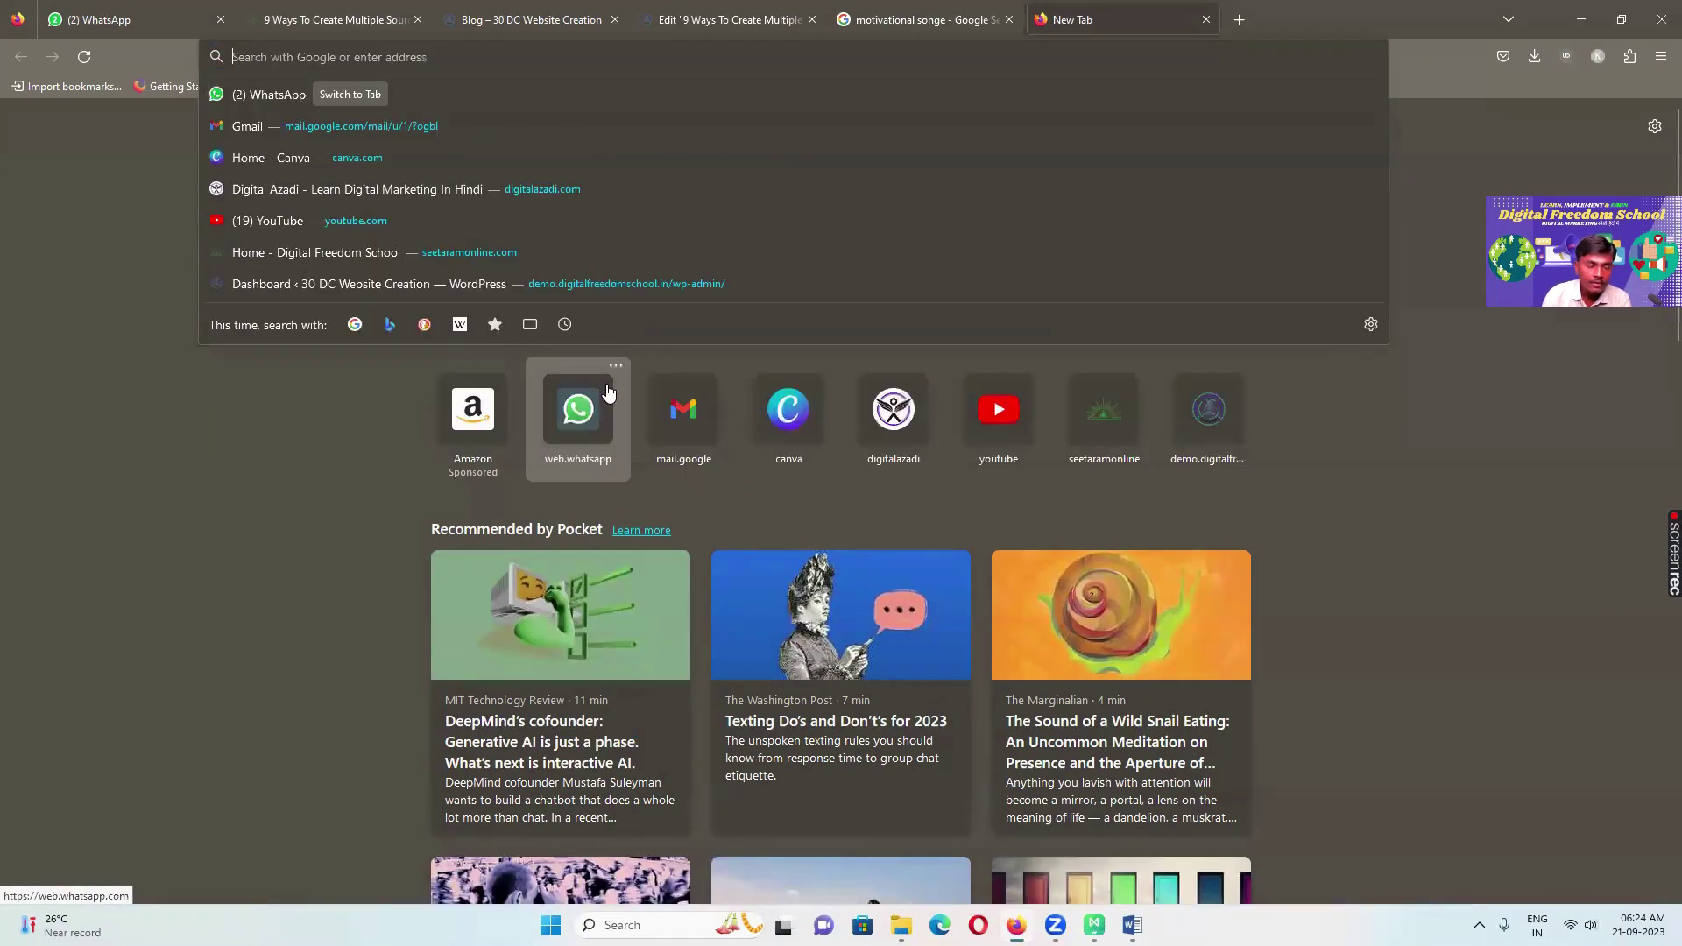
Search Google for "9 Ways To Create Multiple Sources Of Income Through", using the suggestion for "multiple"
{"action": "type", "text": "mu"}
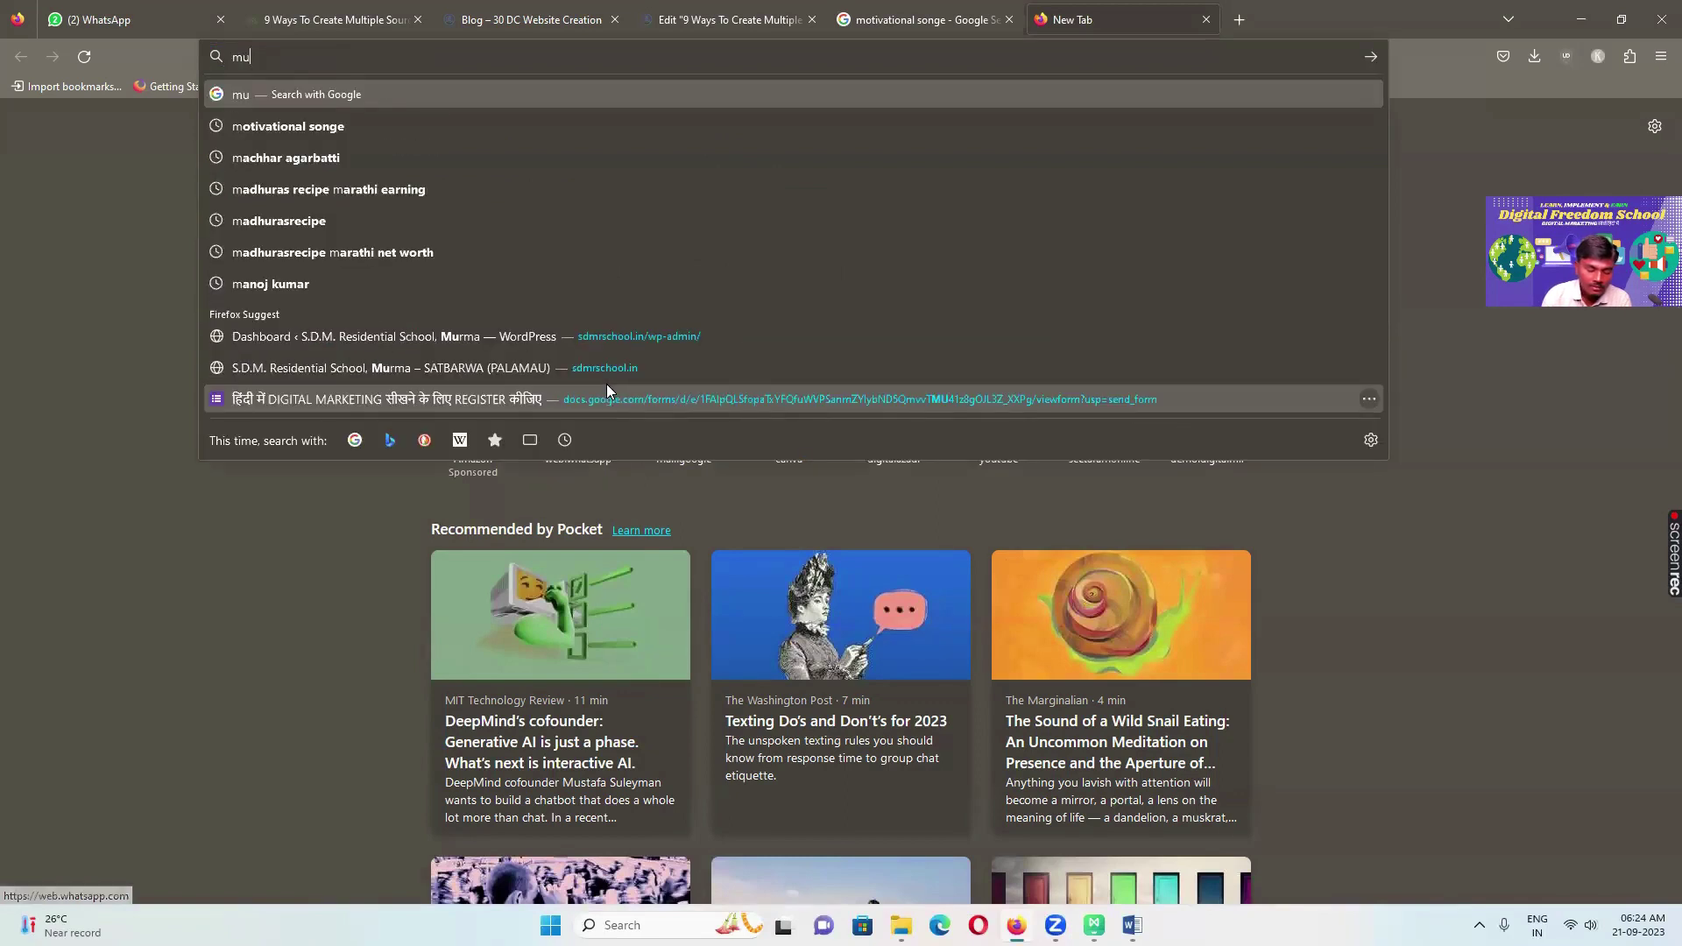
{"action": "type", "text": "ltiple"}
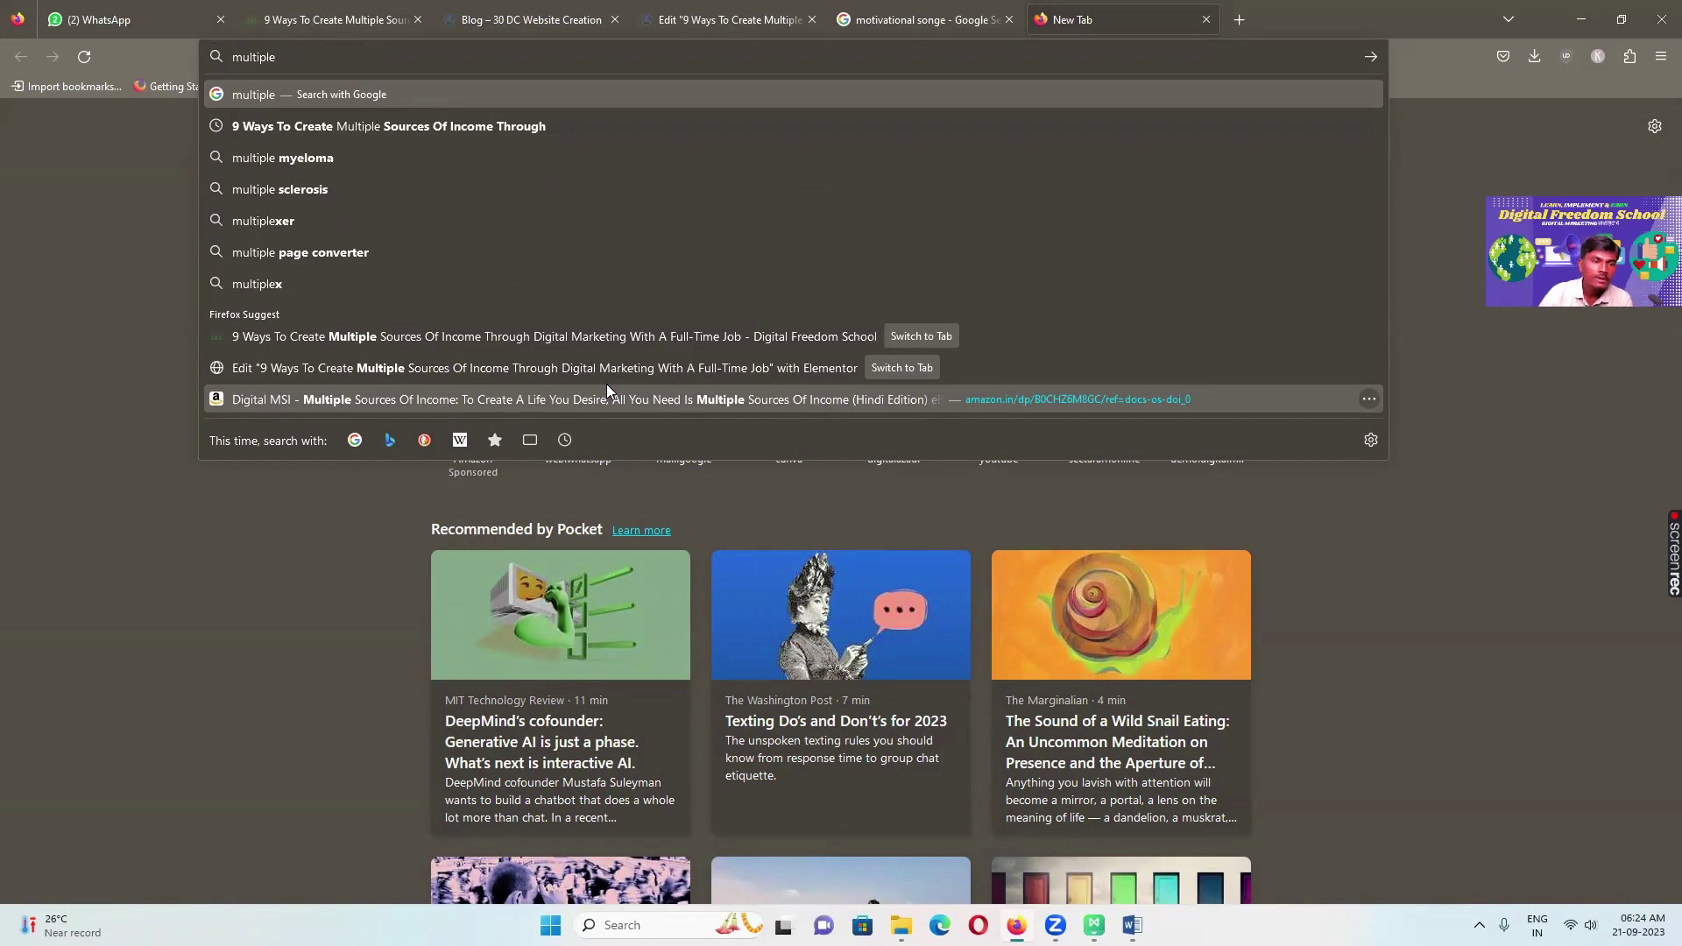
{"action": "left_click", "coordinate": [364, 126]}
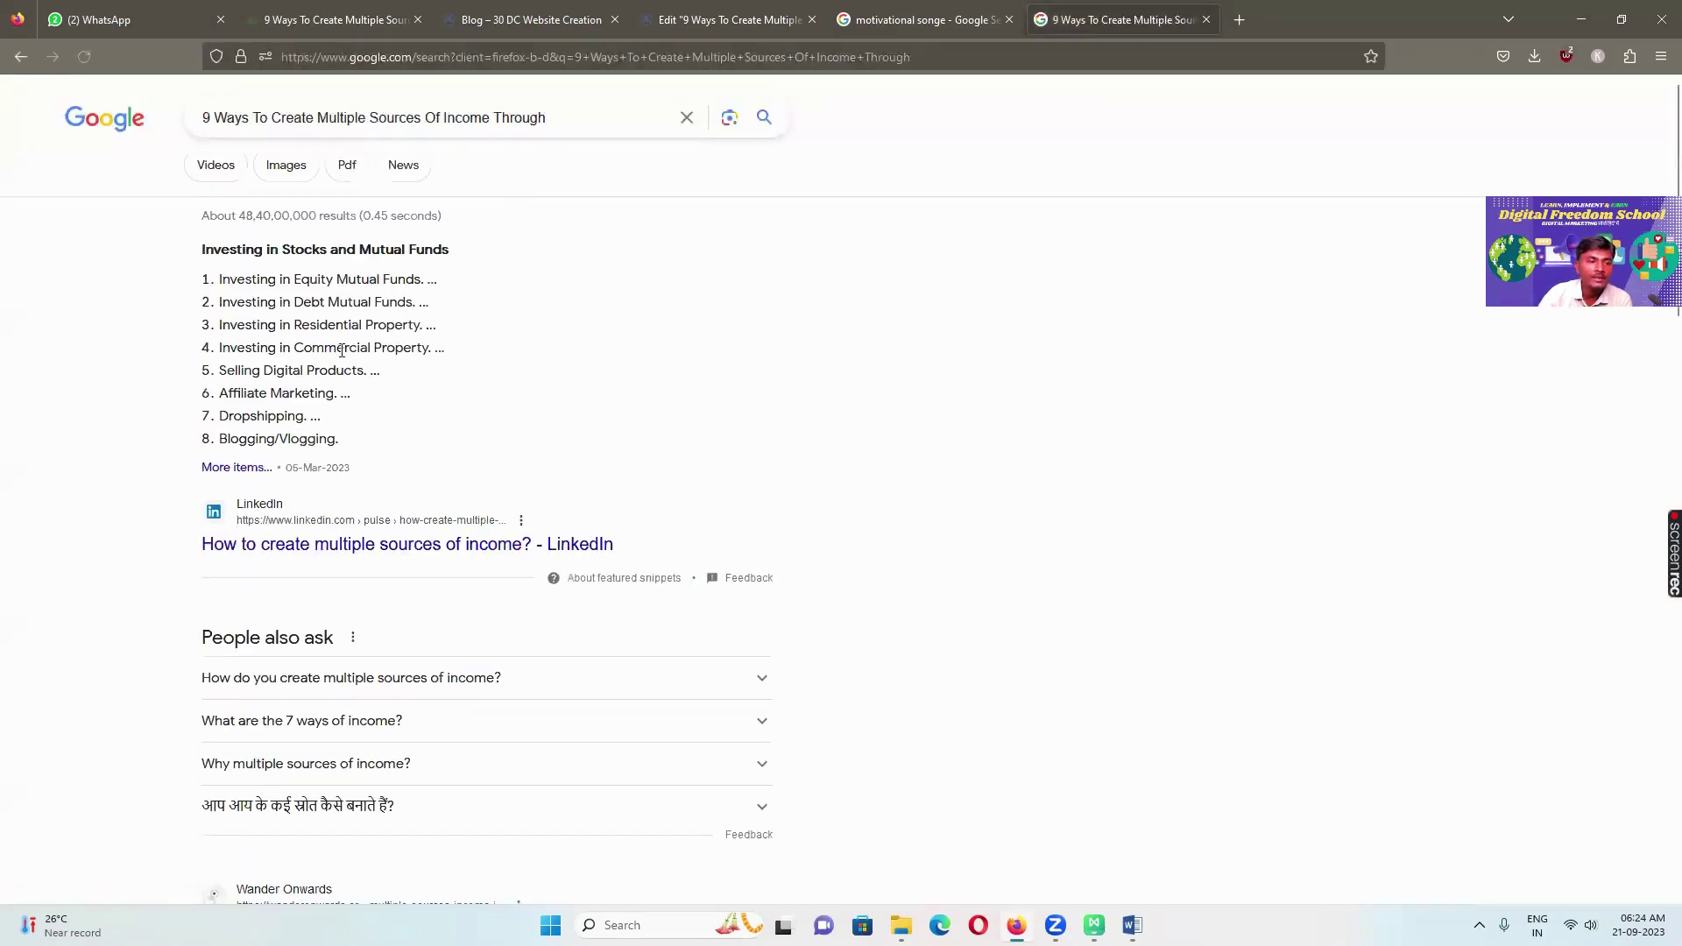
Open the Wander Onwards result "9 Different Multiple Sources of Income Ideas To Start Today" and copy the article's web address
{"action": "scroll", "coordinate": [311, 403], "scroll_direction": "down", "scroll_amount": 6}
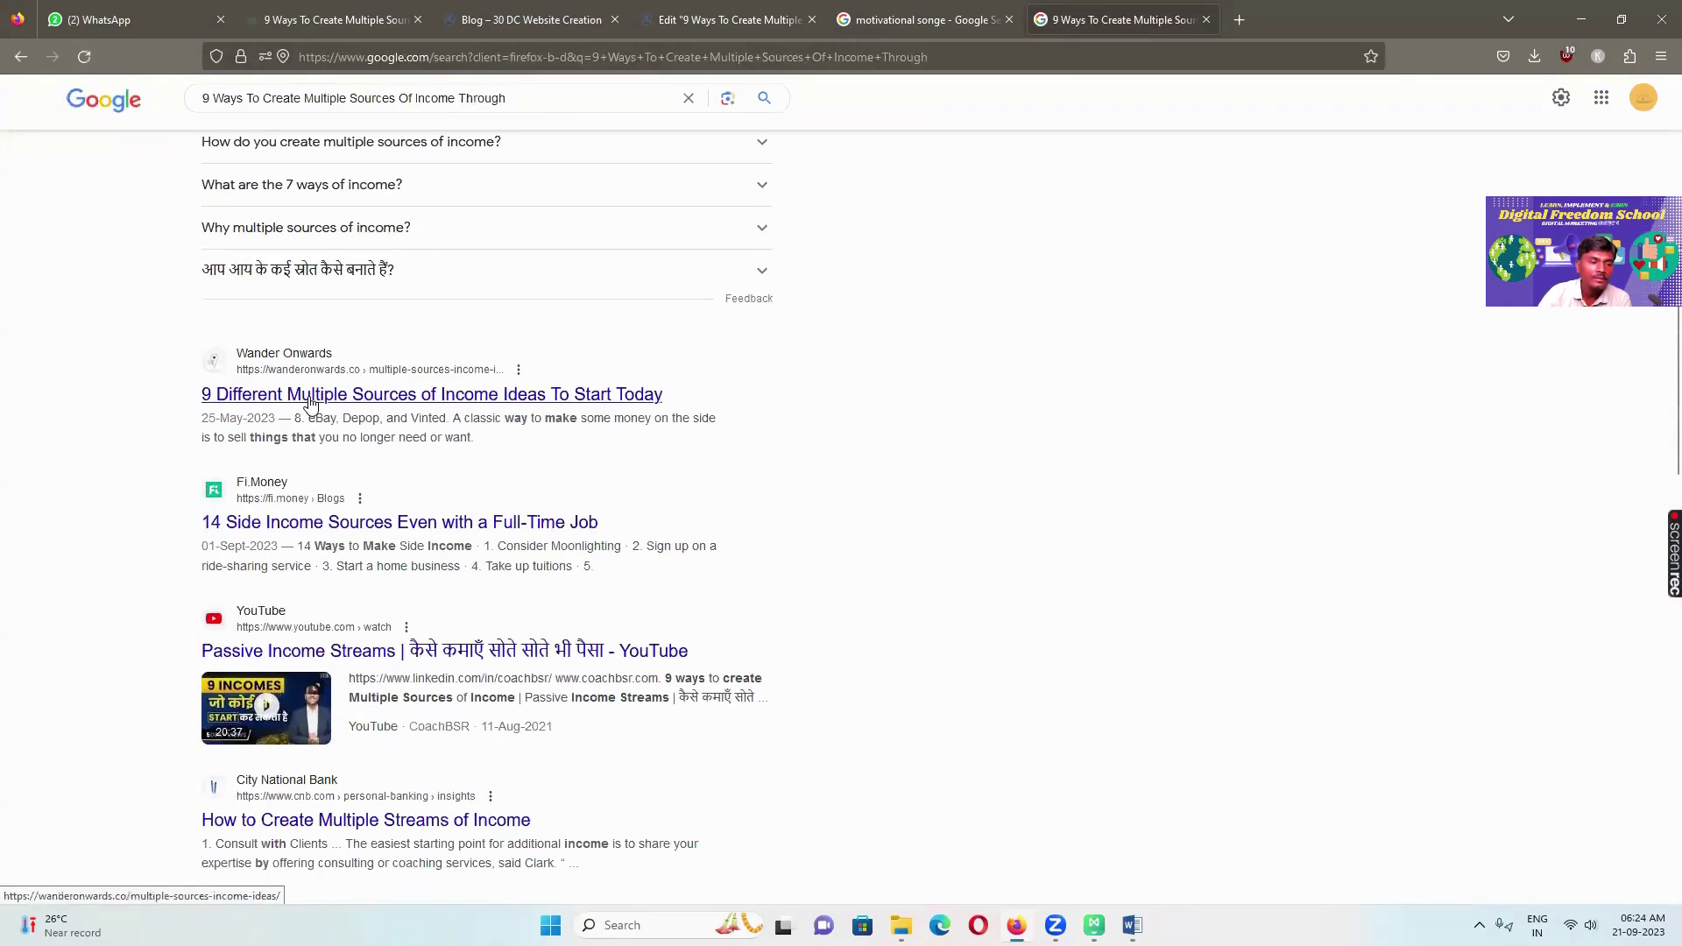
{"action": "left_click", "coordinate": [311, 395]}
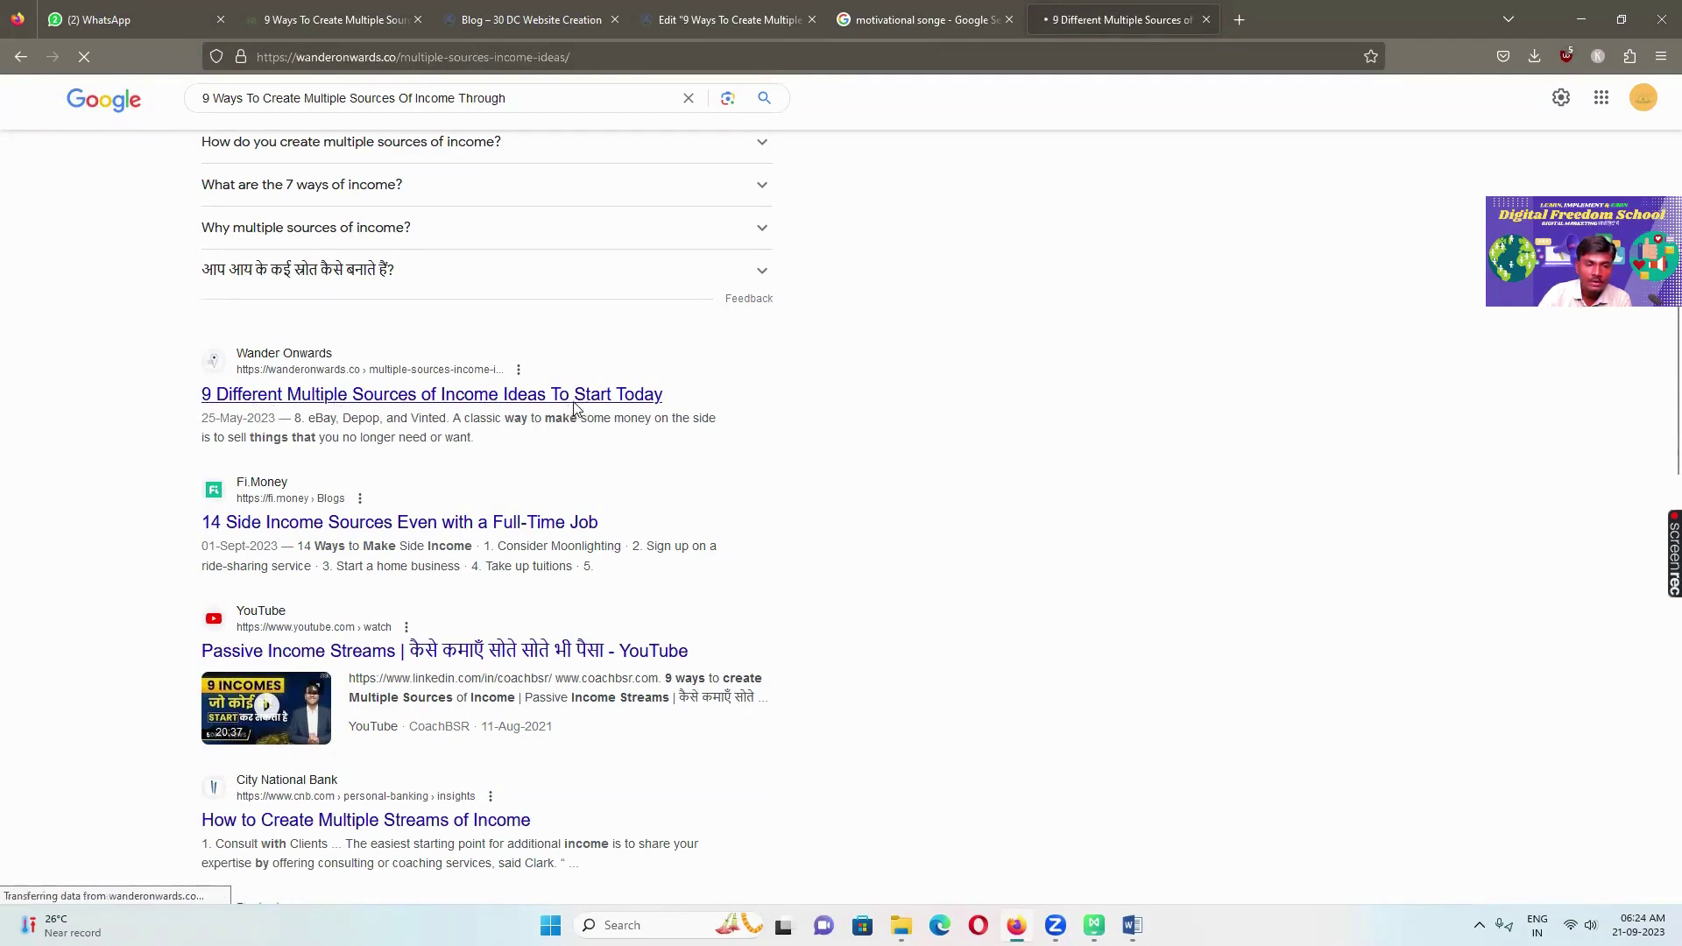
{"action": "scroll", "coordinate": [738, 443], "scroll_direction": "down", "scroll_amount": 10}
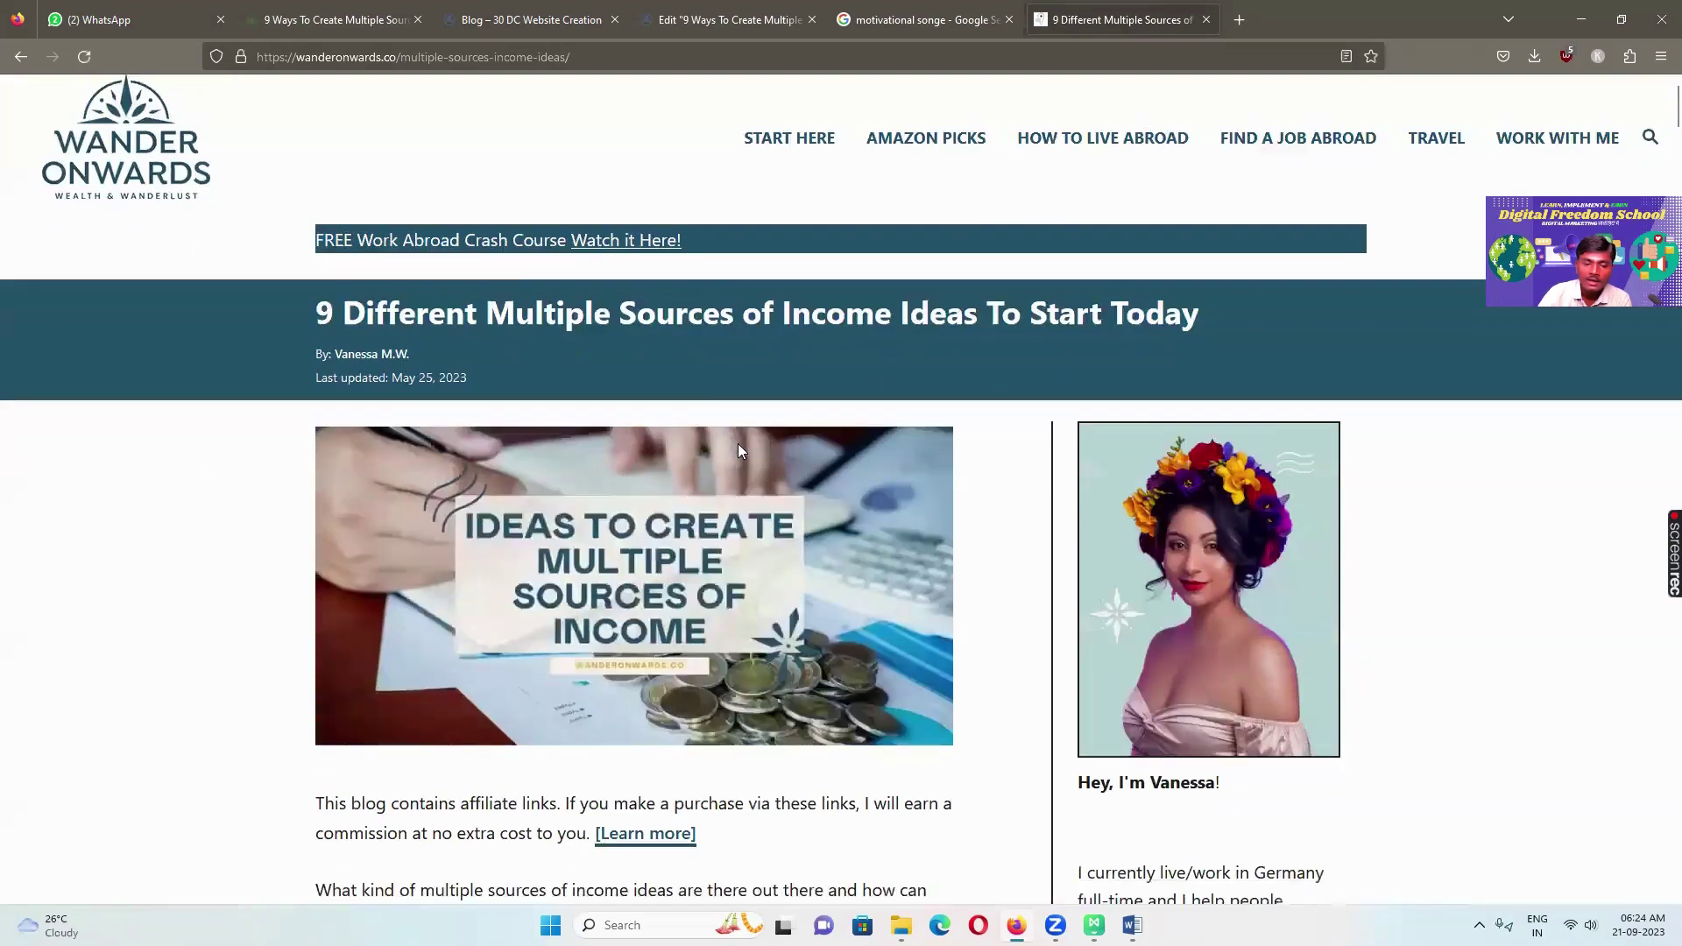
{"action": "scroll", "coordinate": [738, 452], "scroll_direction": "down", "scroll_amount": 5}
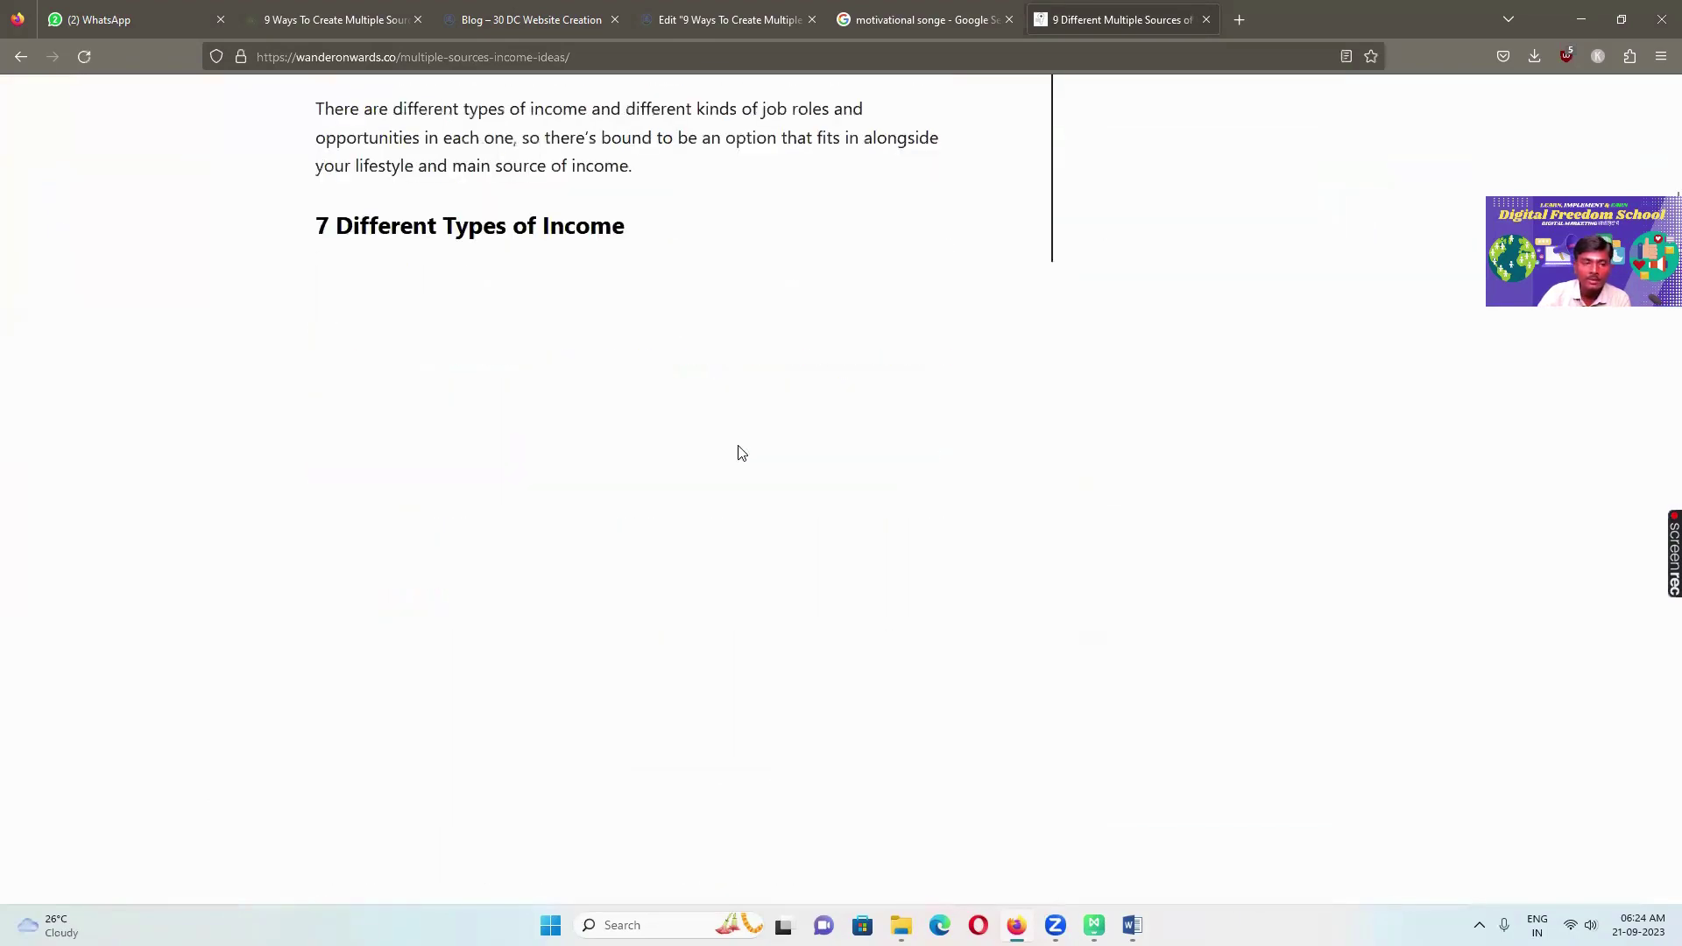
{"action": "scroll", "coordinate": [737, 452], "scroll_direction": "down", "scroll_amount": 3}
{"action": "scroll", "coordinate": [737, 452], "scroll_direction": "up", "scroll_amount": 10}
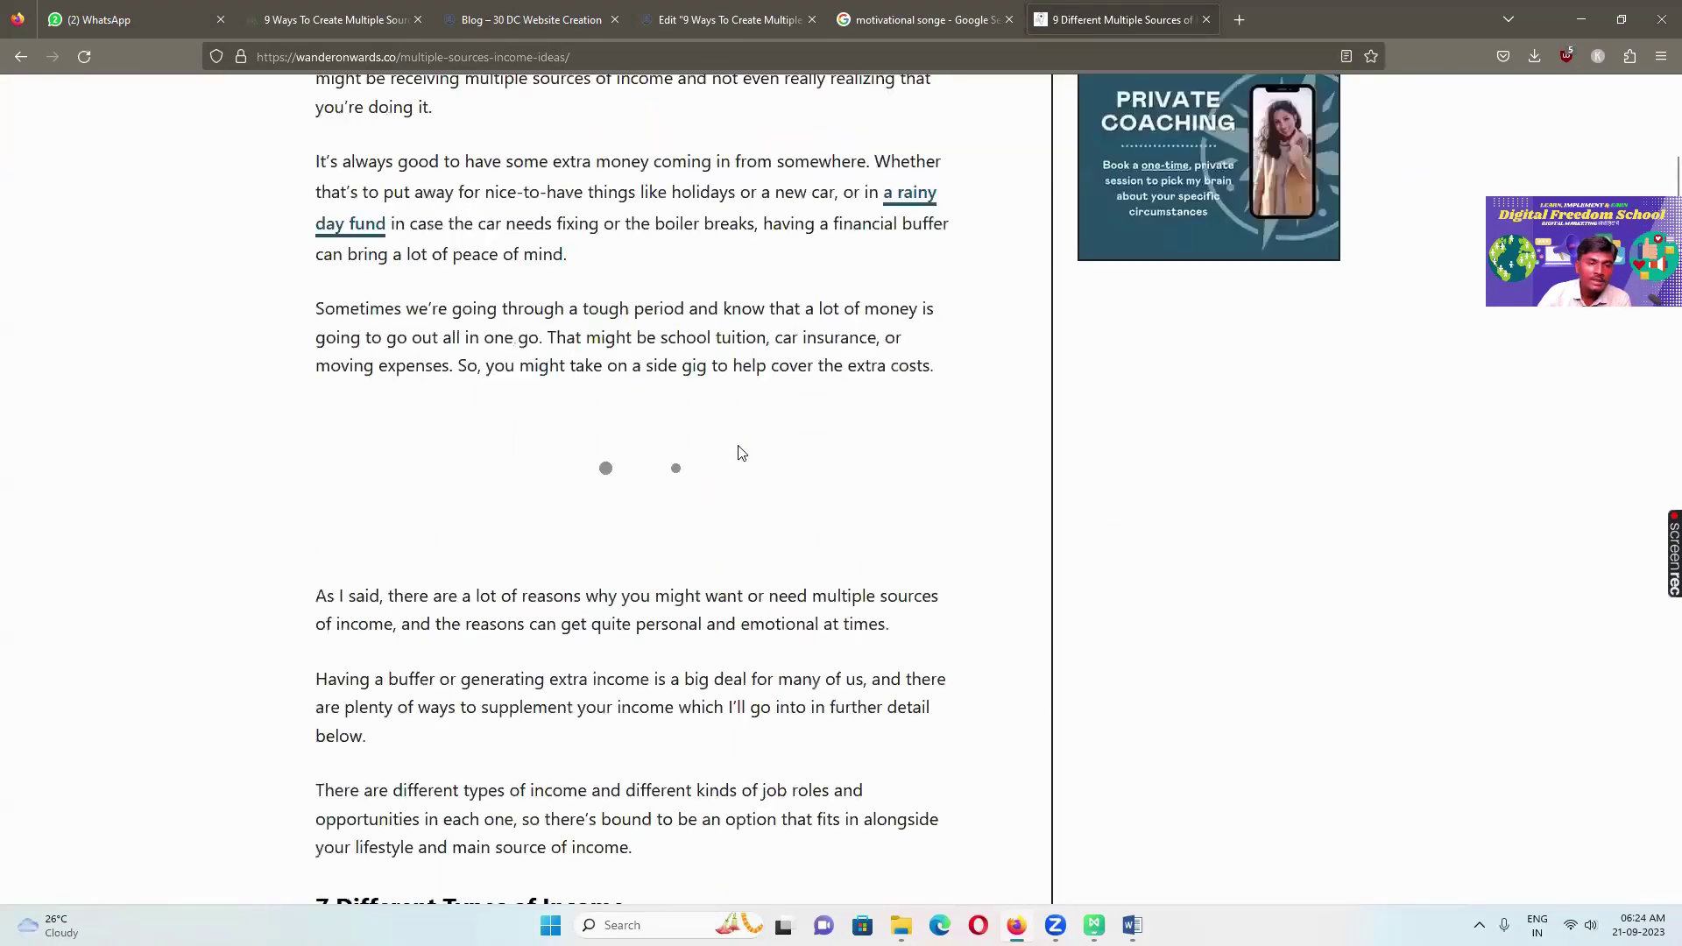
{"action": "scroll", "coordinate": [737, 452], "scroll_direction": "up", "scroll_amount": 15}
{"action": "left_click_drag", "start_coordinate": [398, 56], "coordinate": [252, 95]}
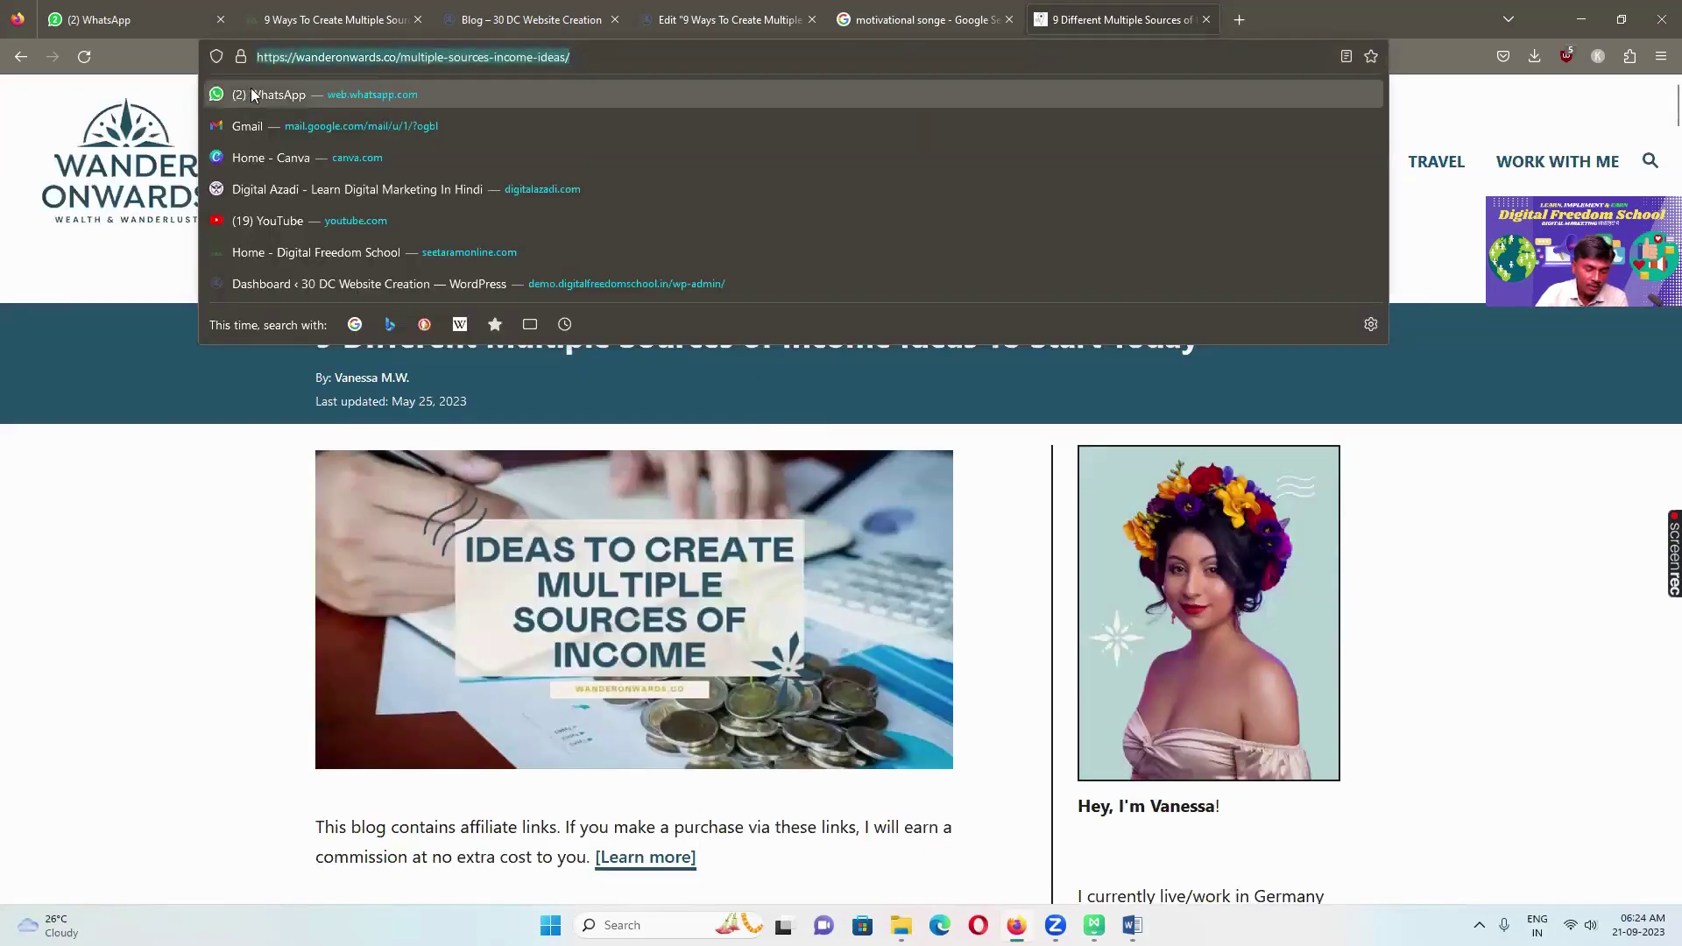
{"action": "left_click", "coordinate": [734, 19]}
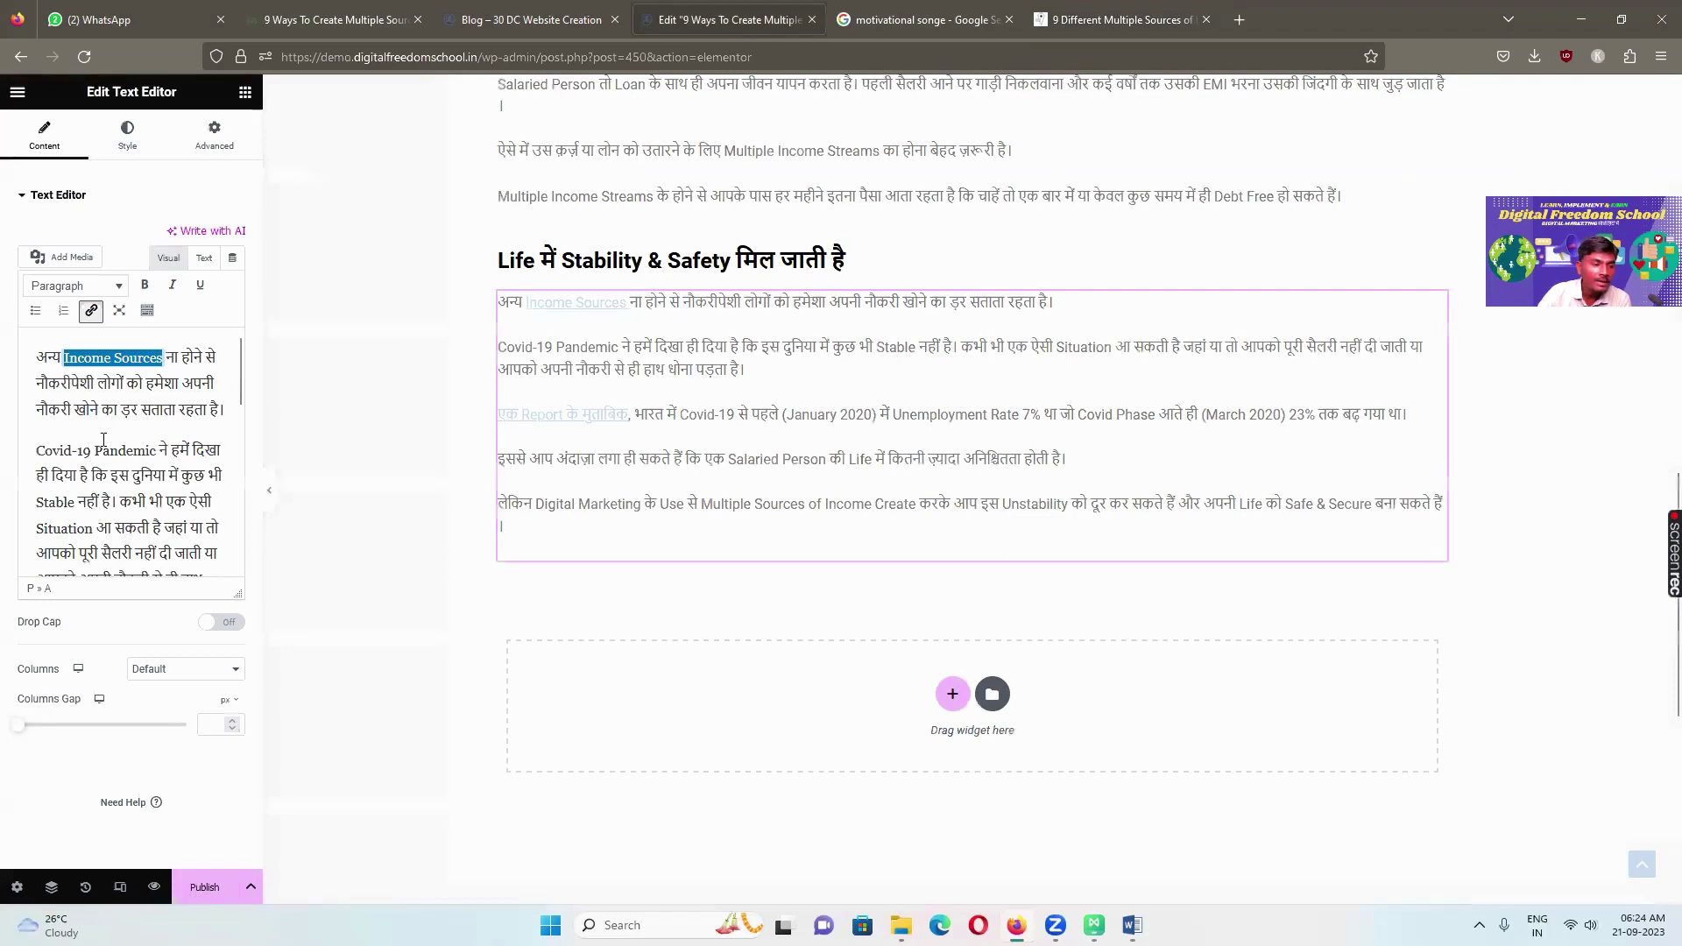
{"action": "scroll", "coordinate": [103, 439], "scroll_direction": "down", "scroll_amount": 3}
{"action": "scroll", "coordinate": [114, 455], "scroll_direction": "down", "scroll_amount": 3}
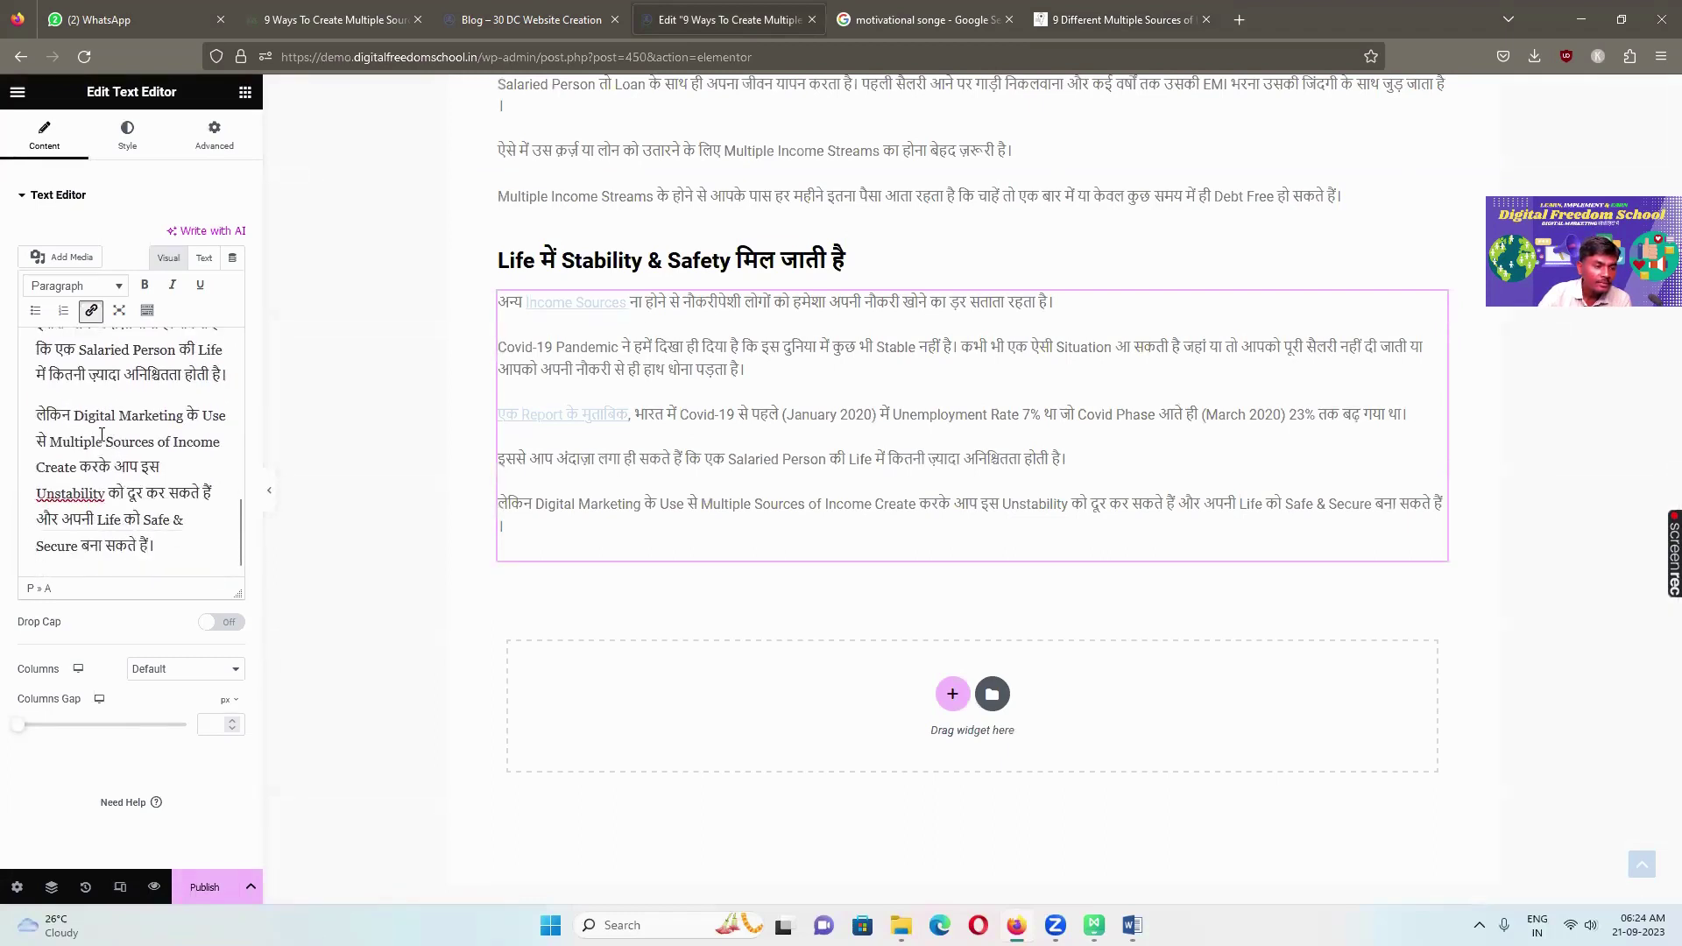
{"action": "scroll", "coordinate": [112, 438], "scroll_direction": "up", "scroll_amount": 6}
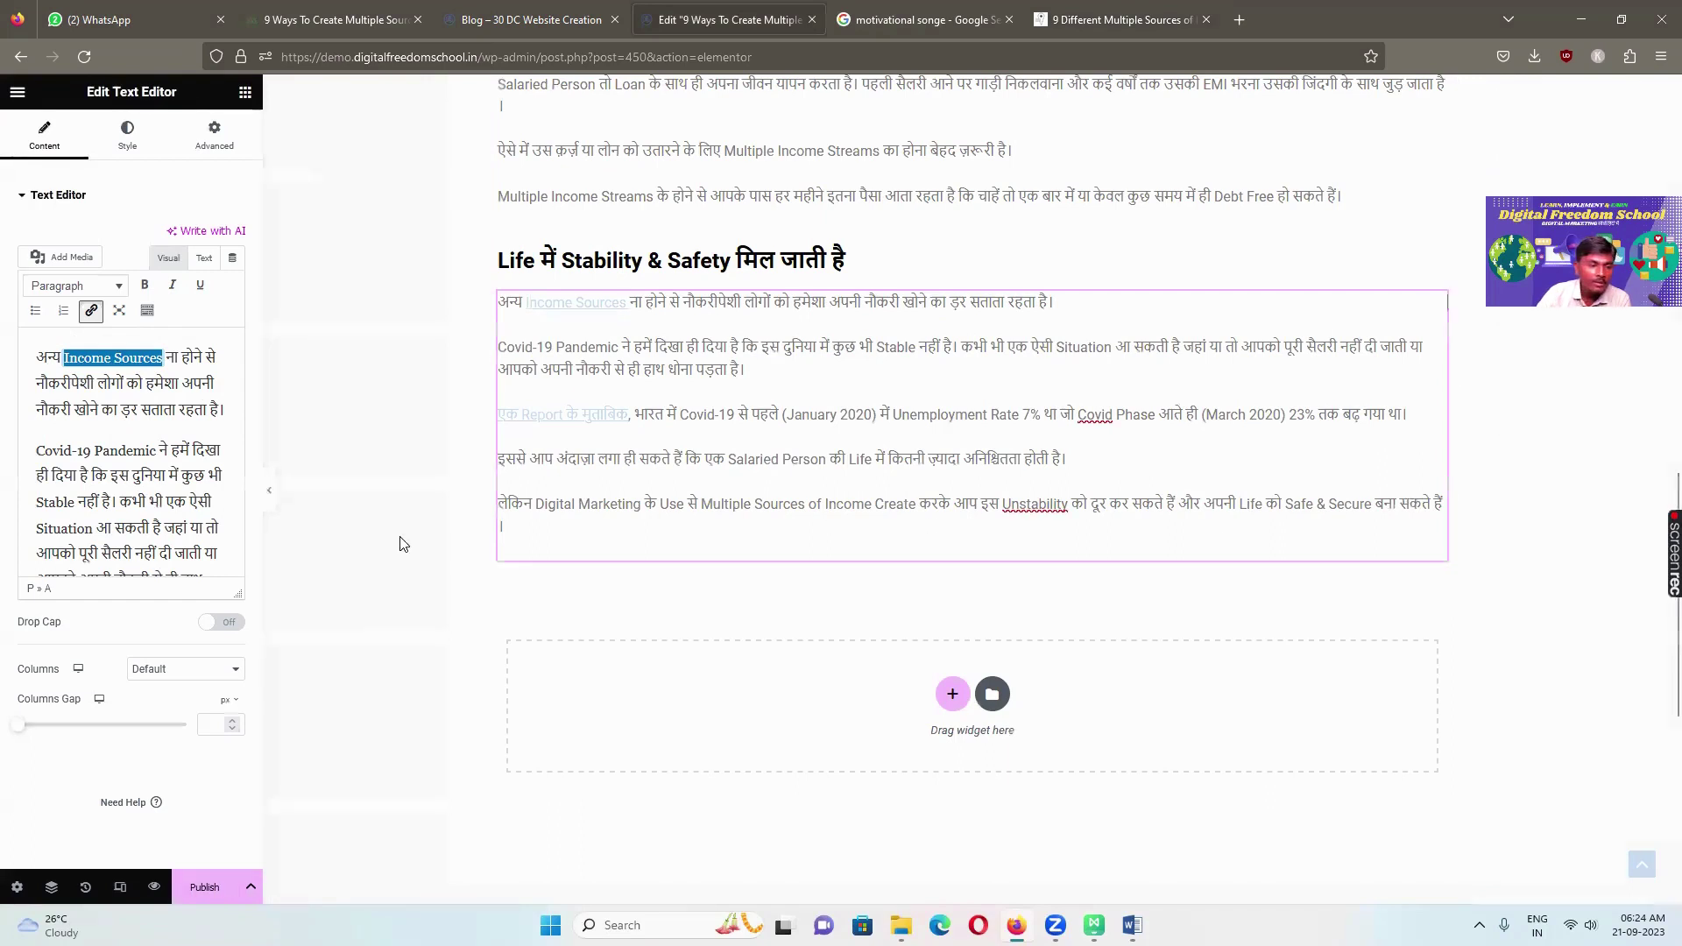
{"action": "scroll", "coordinate": [115, 507], "scroll_direction": "down", "scroll_amount": 5}
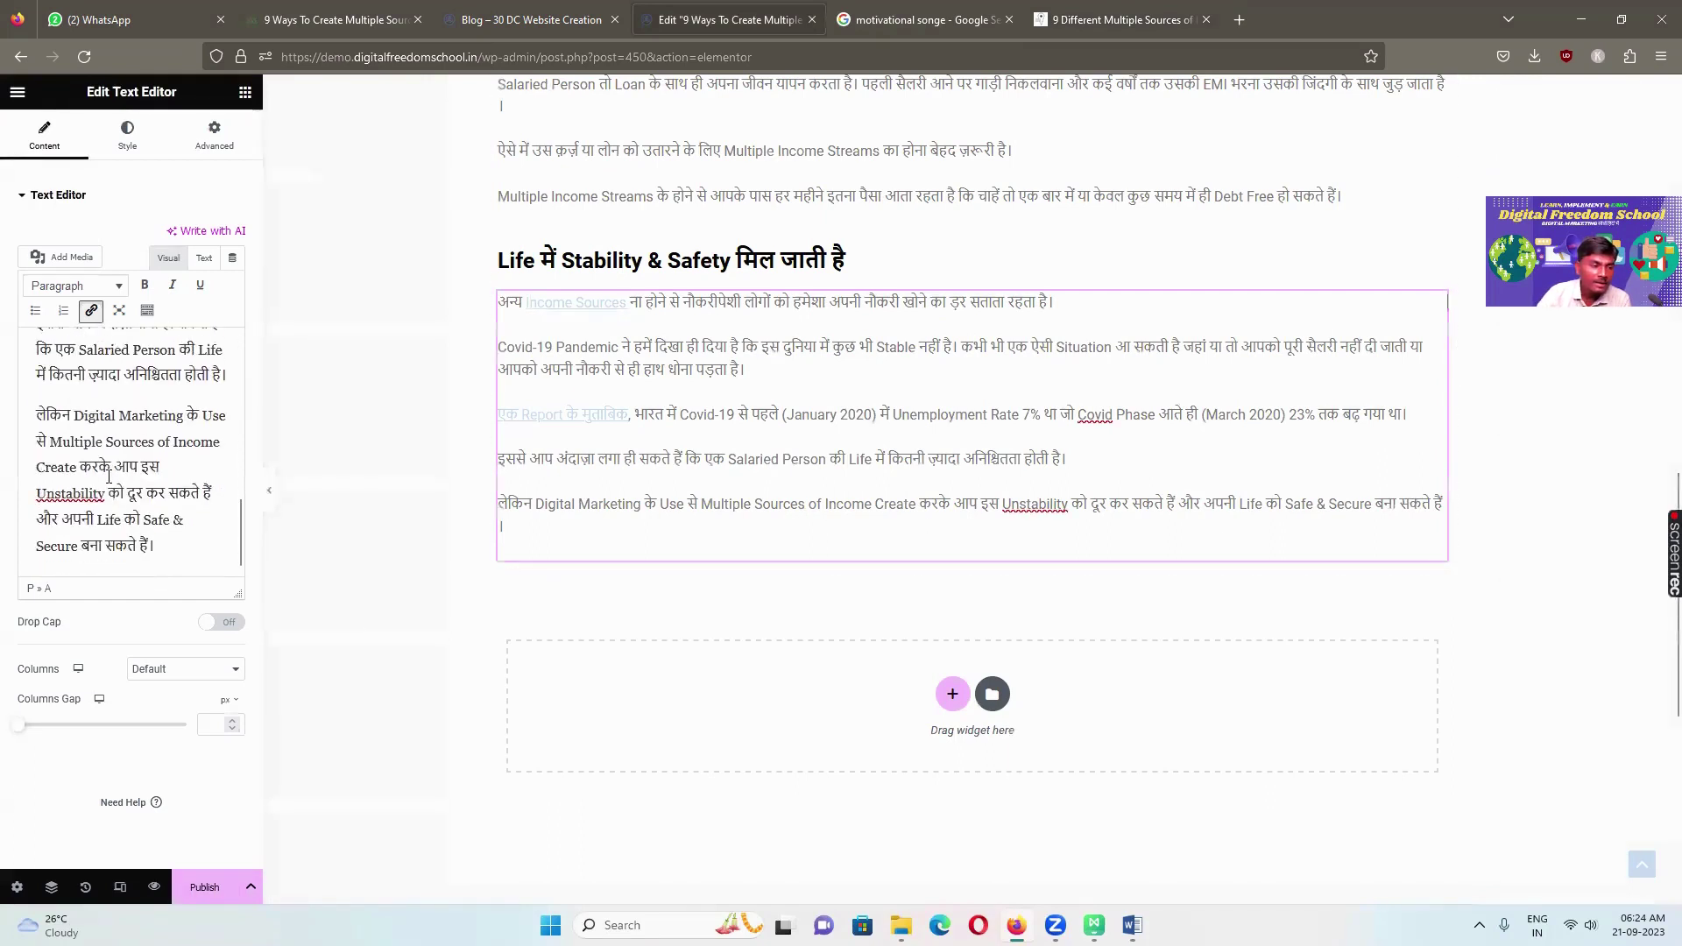
{"action": "left_click_drag", "start_coordinate": [50, 441], "coordinate": [224, 442]}
{"action": "left_click", "coordinate": [91, 311]}
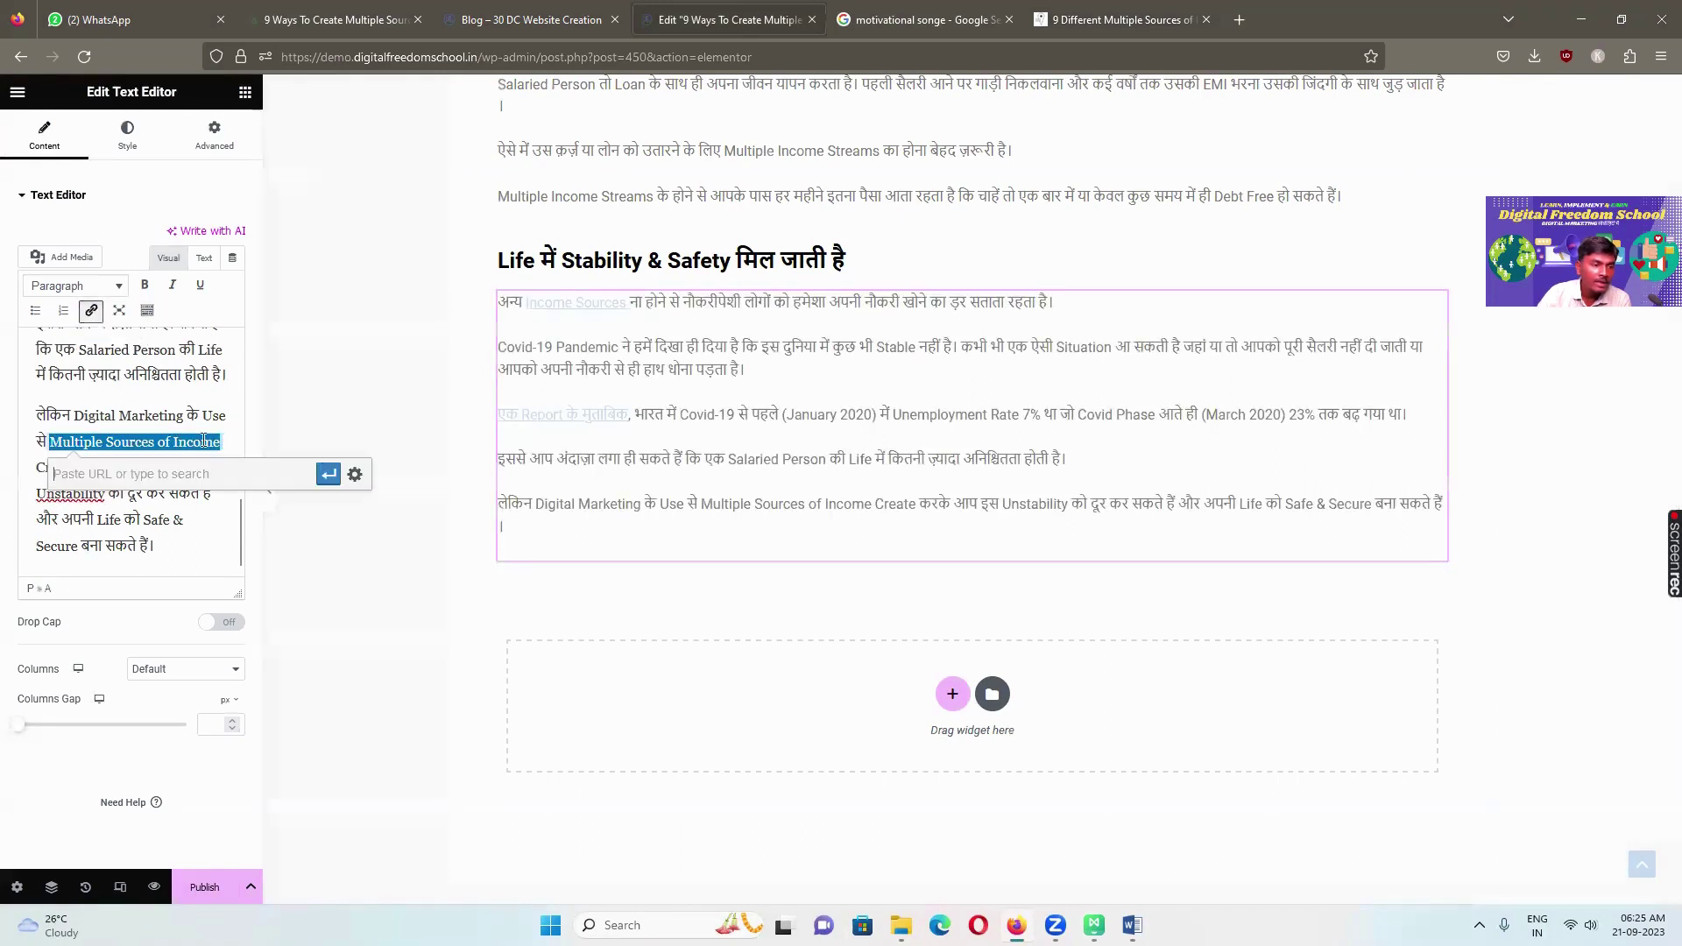
{"action": "key", "text": "ctrl+v"}
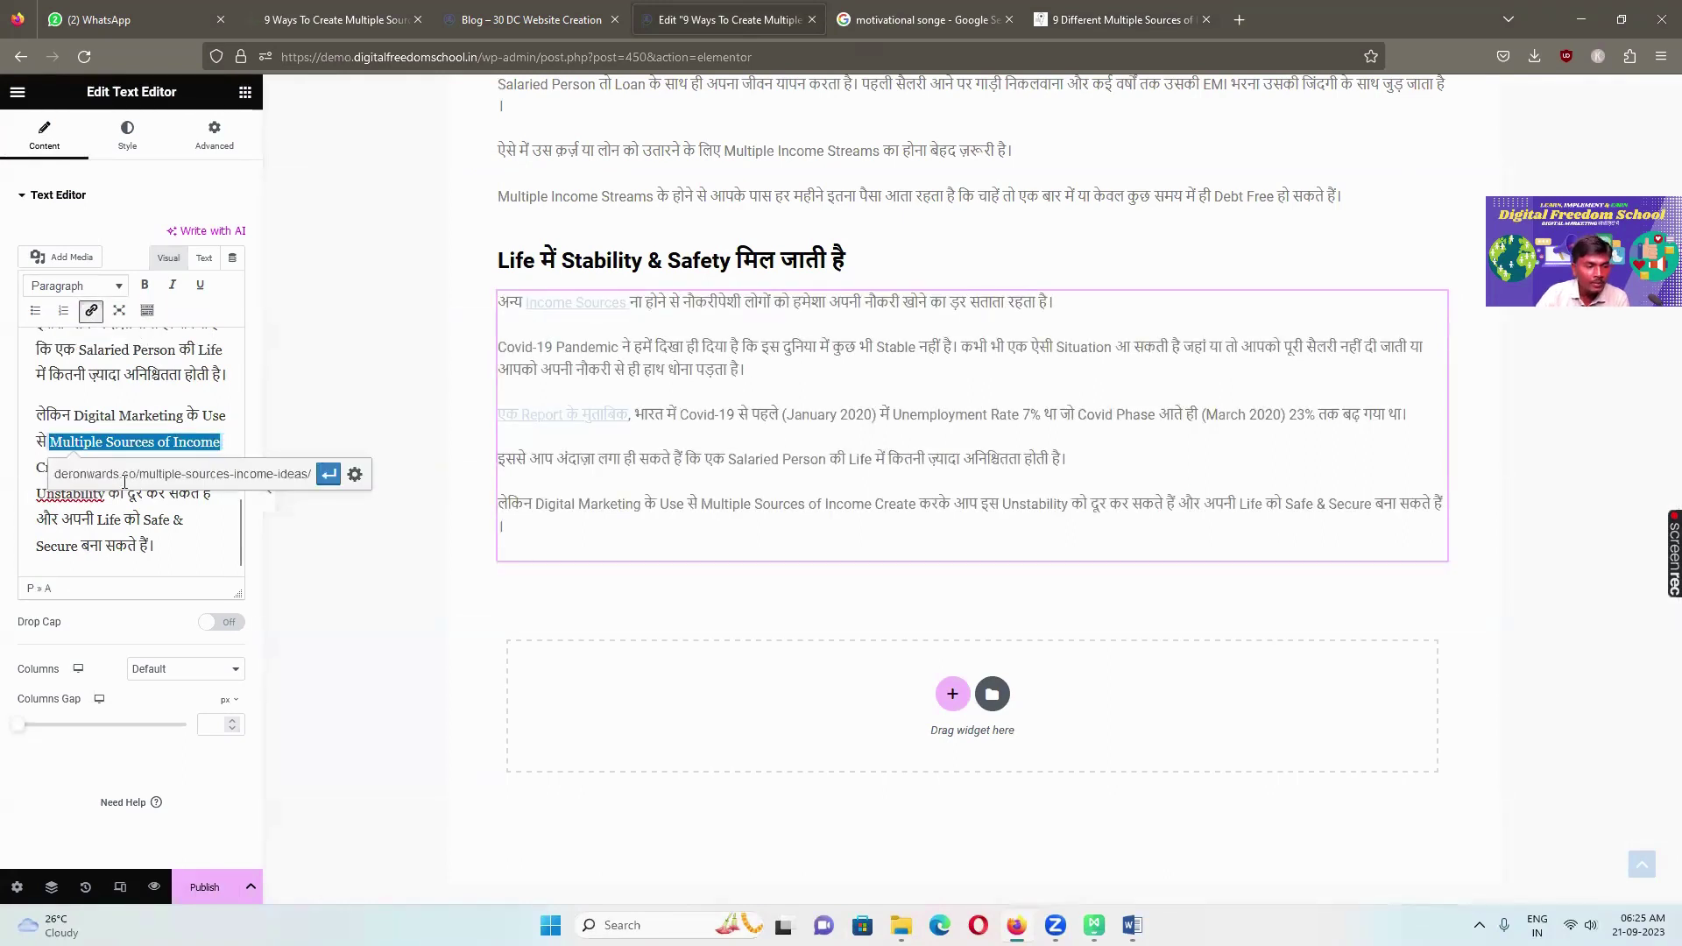
Set the "Multiple Sources of Income" link to open in a new tab and update the link
{"action": "left_click", "coordinate": [354, 474]}
{"action": "left_click", "coordinate": [760, 330]}
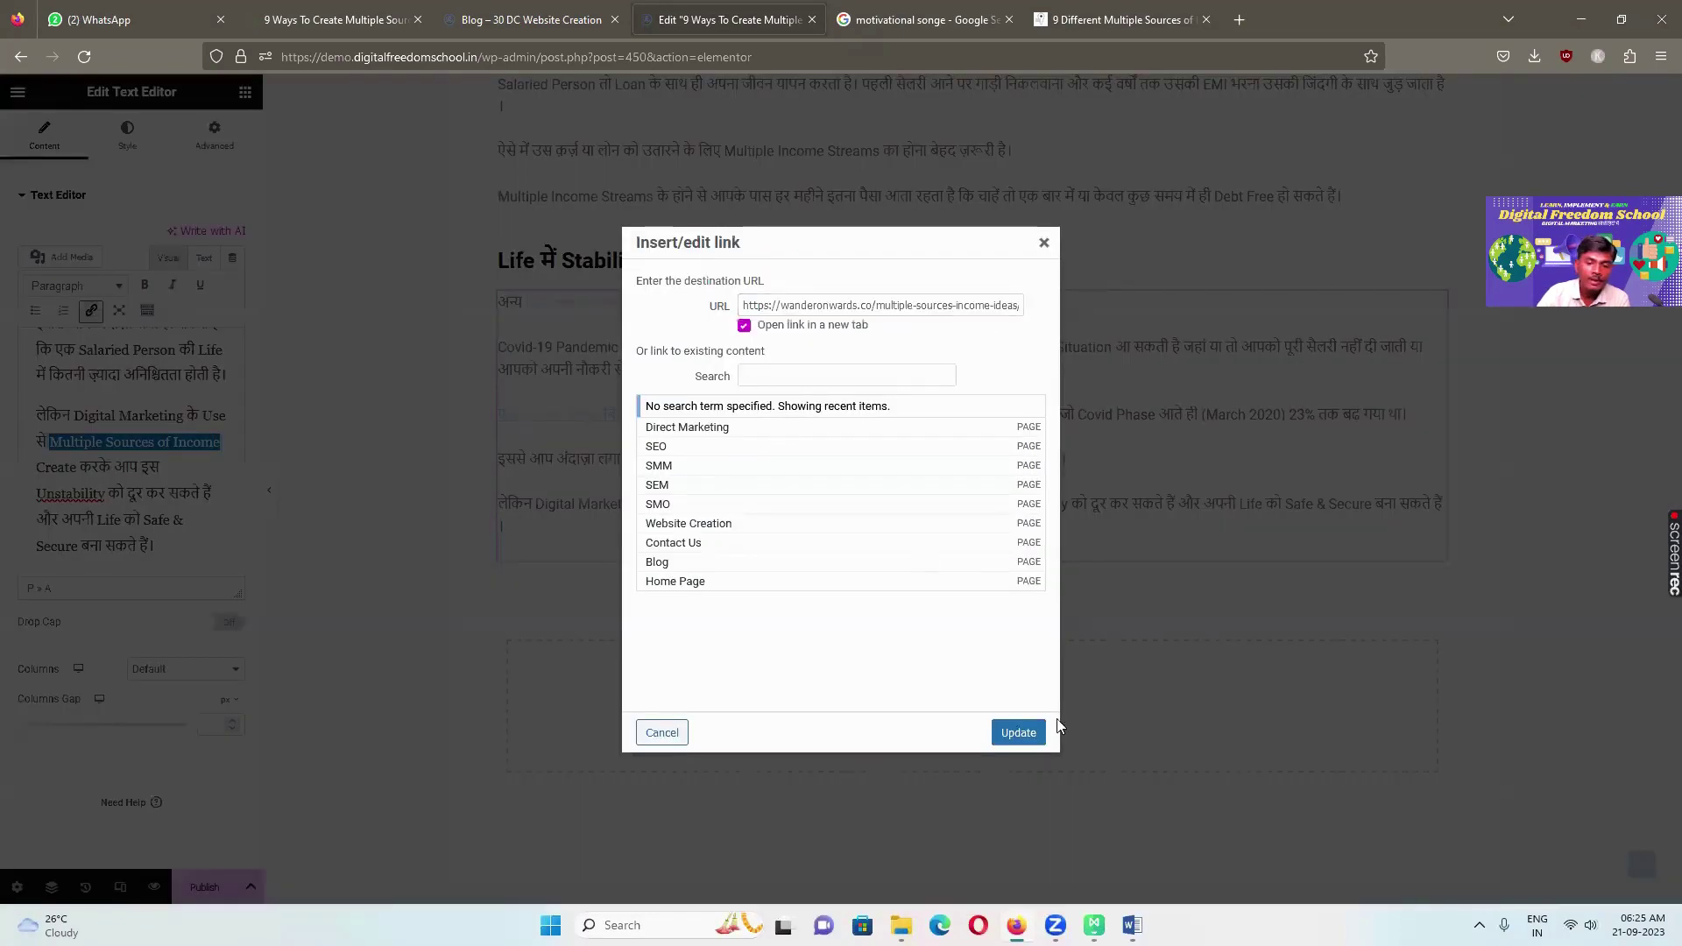
{"action": "left_click", "coordinate": [1018, 733]}
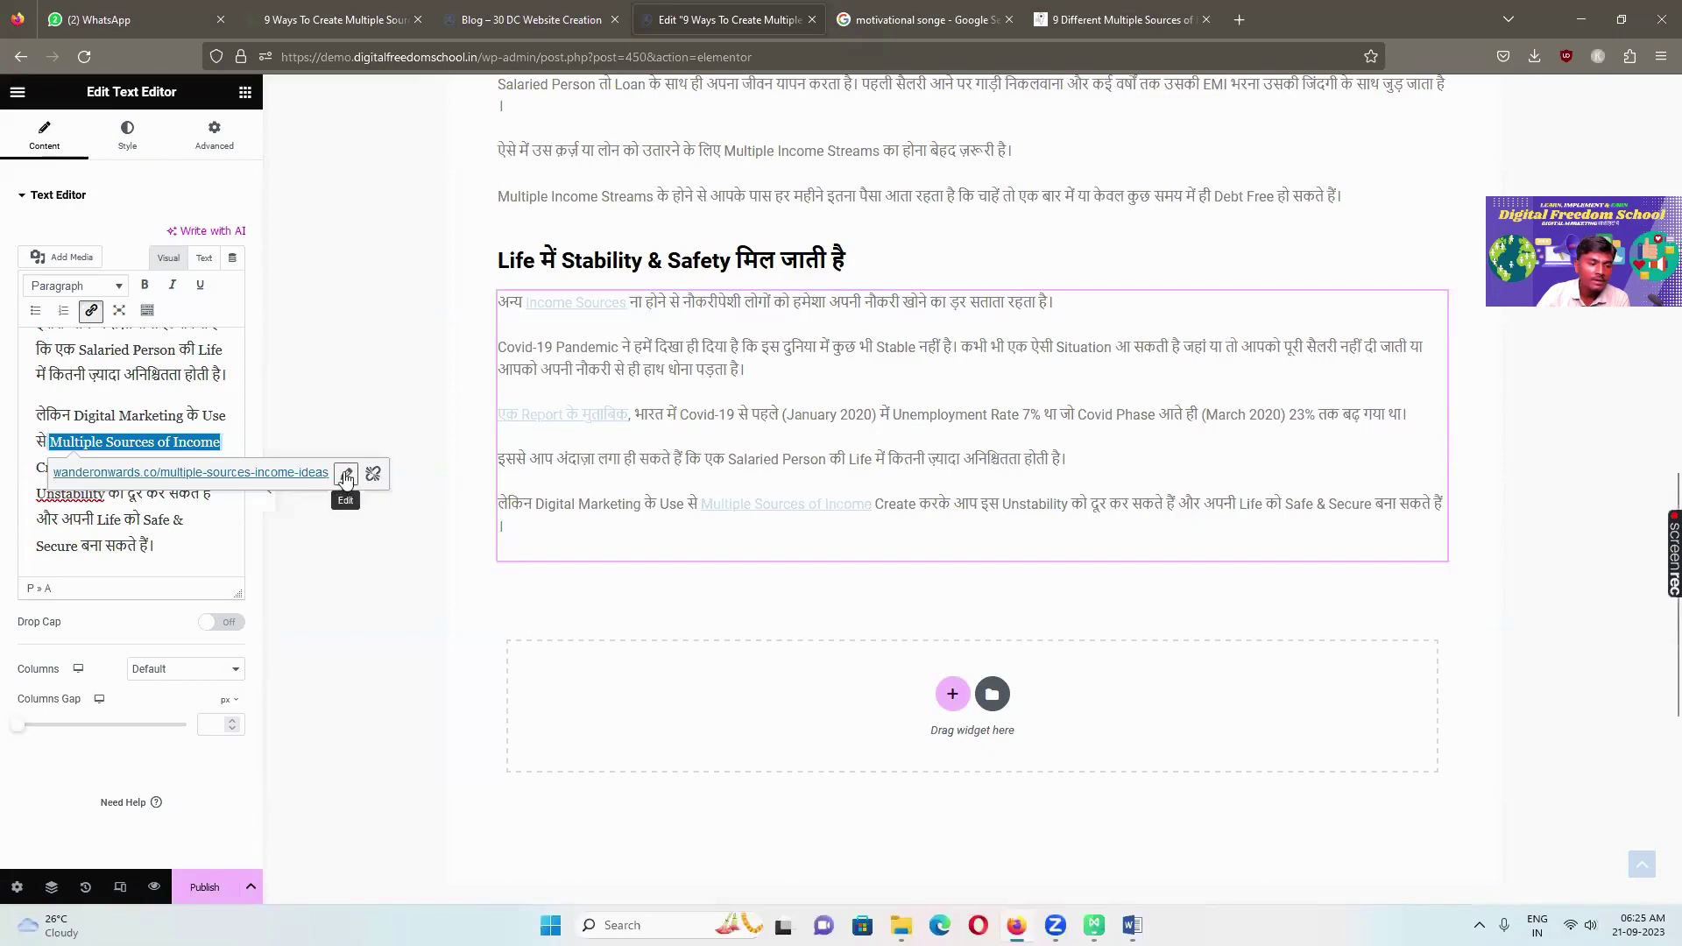
{"action": "left_click", "coordinate": [388, 418]}
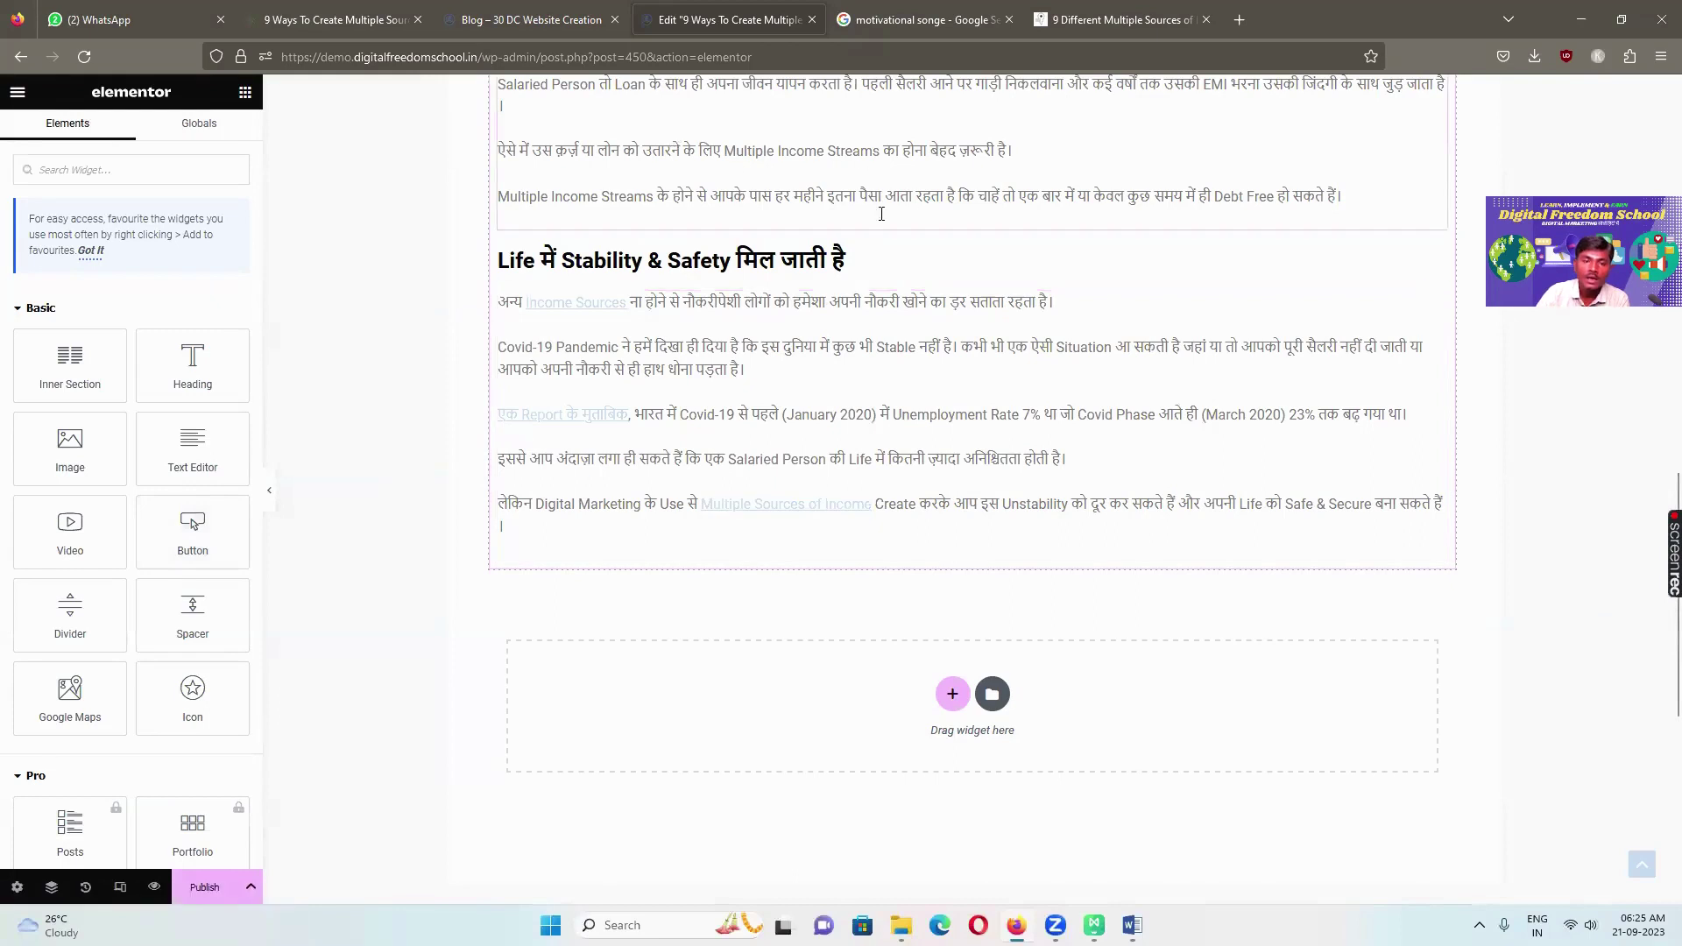
Check the whole post in the Elementor editor and publish it
{"action": "scroll", "coordinate": [835, 329], "scroll_direction": "up", "scroll_amount": 3}
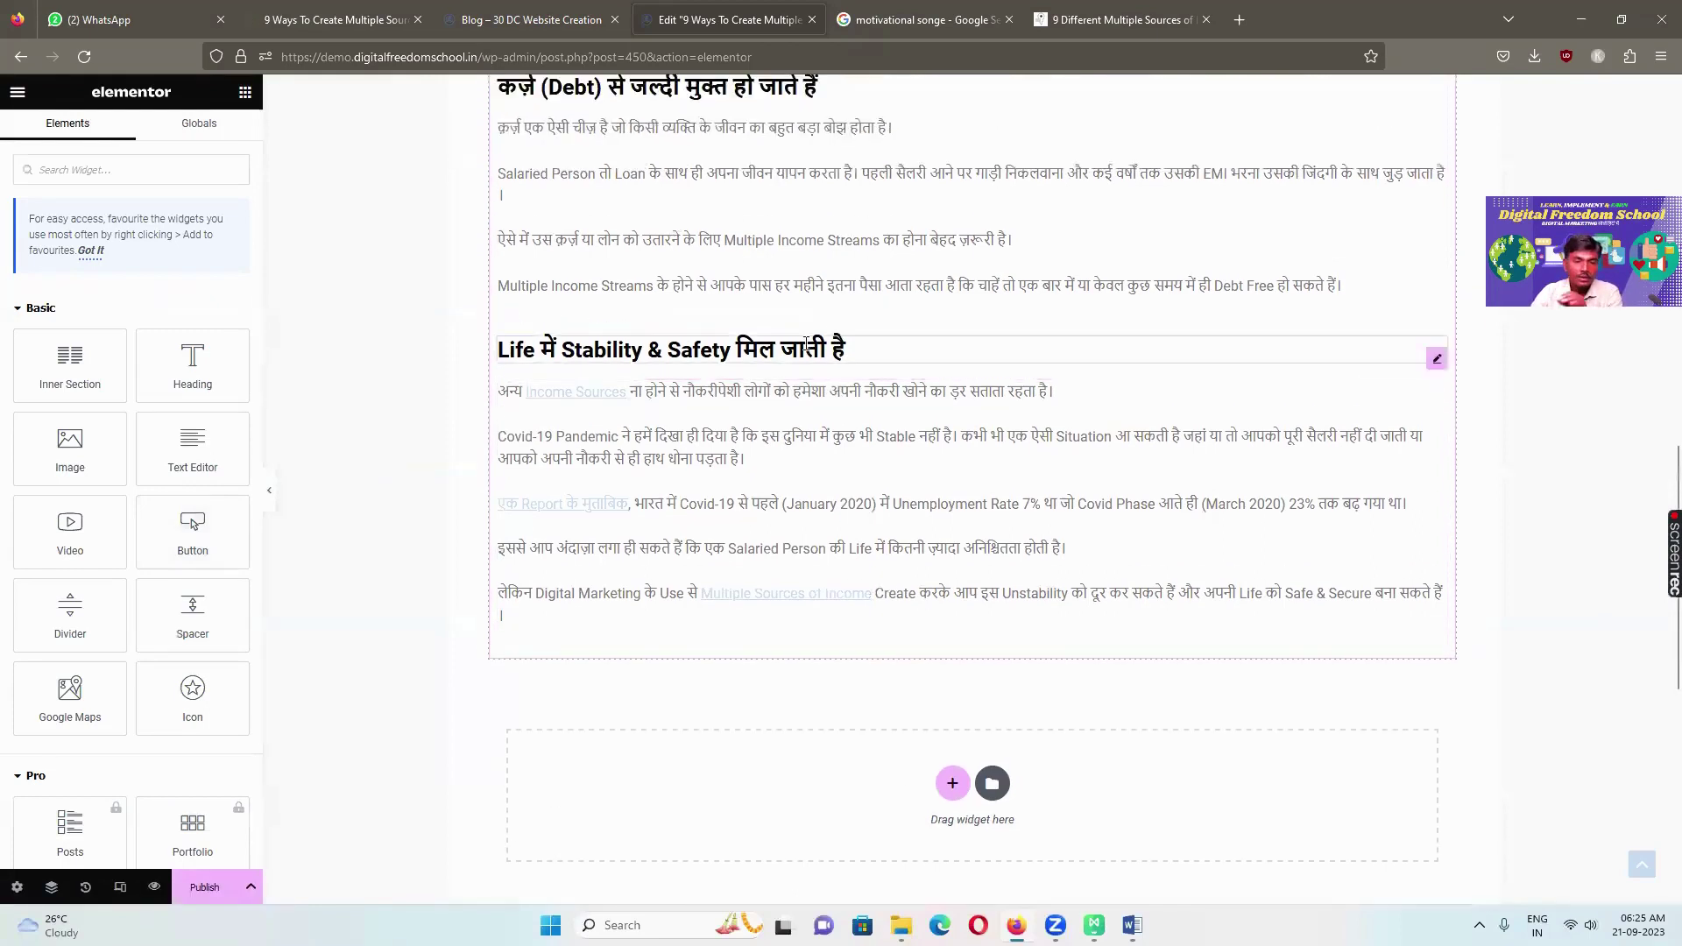
{"action": "scroll", "coordinate": [807, 350], "scroll_direction": "up", "scroll_amount": 3}
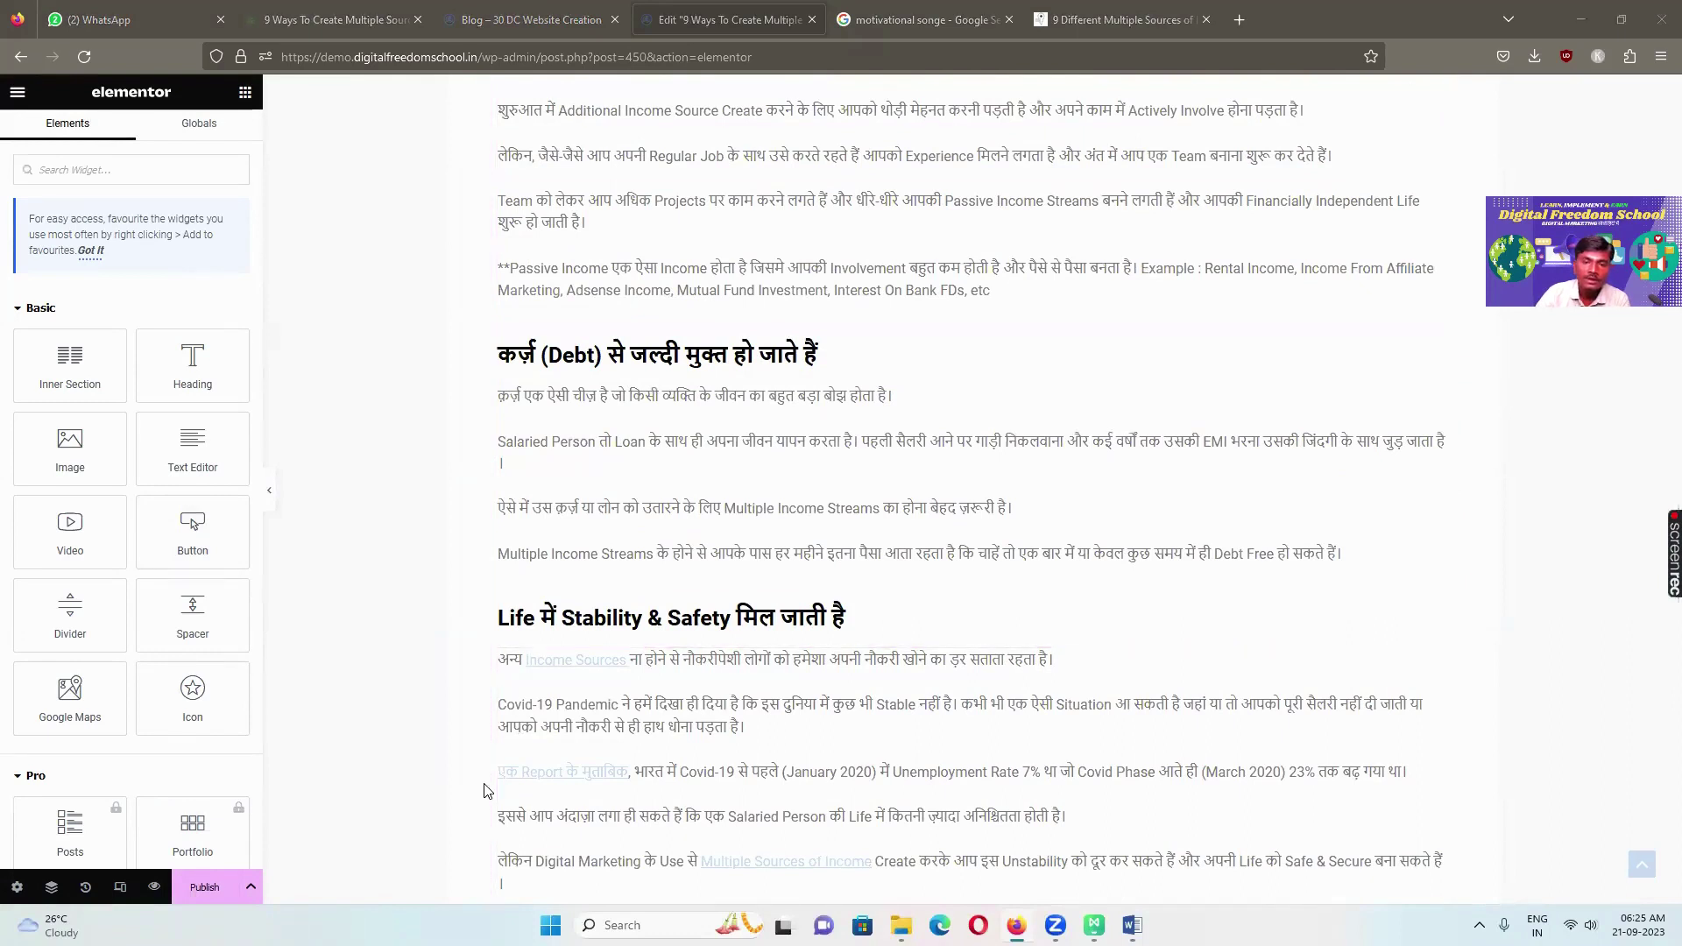
{"action": "scroll", "coordinate": [828, 488], "scroll_direction": "down", "scroll_amount": 5}
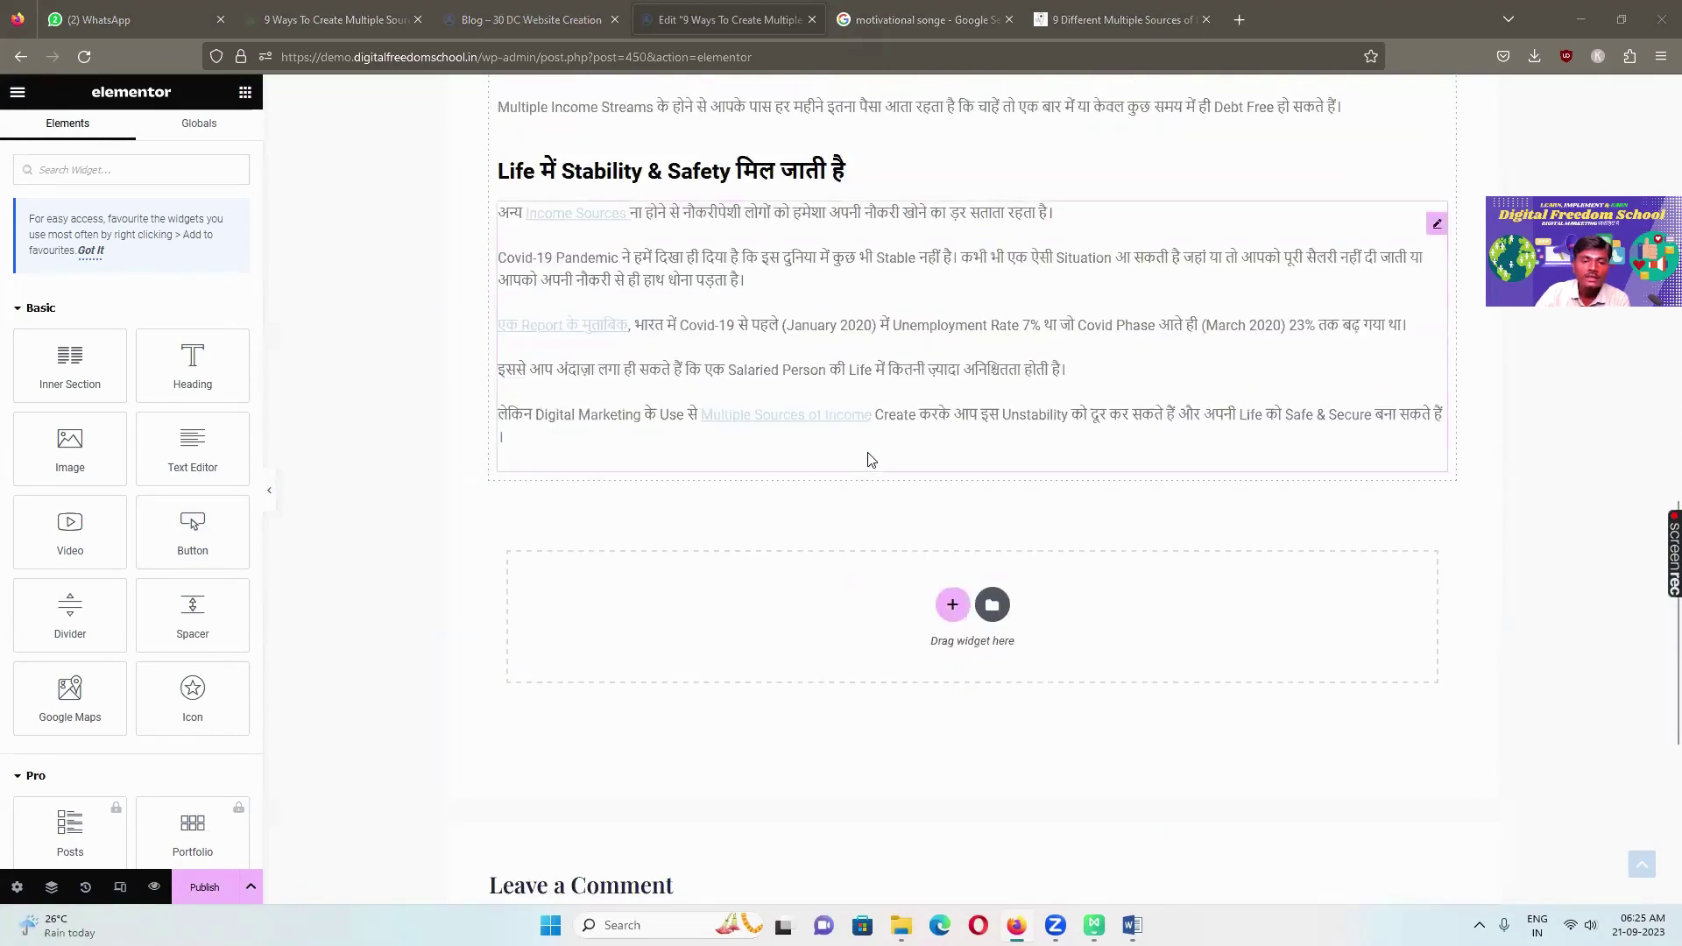
{"action": "scroll", "coordinate": [867, 459], "scroll_direction": "up", "scroll_amount": 9}
{"action": "scroll", "coordinate": [868, 459], "scroll_direction": "up", "scroll_amount": 6}
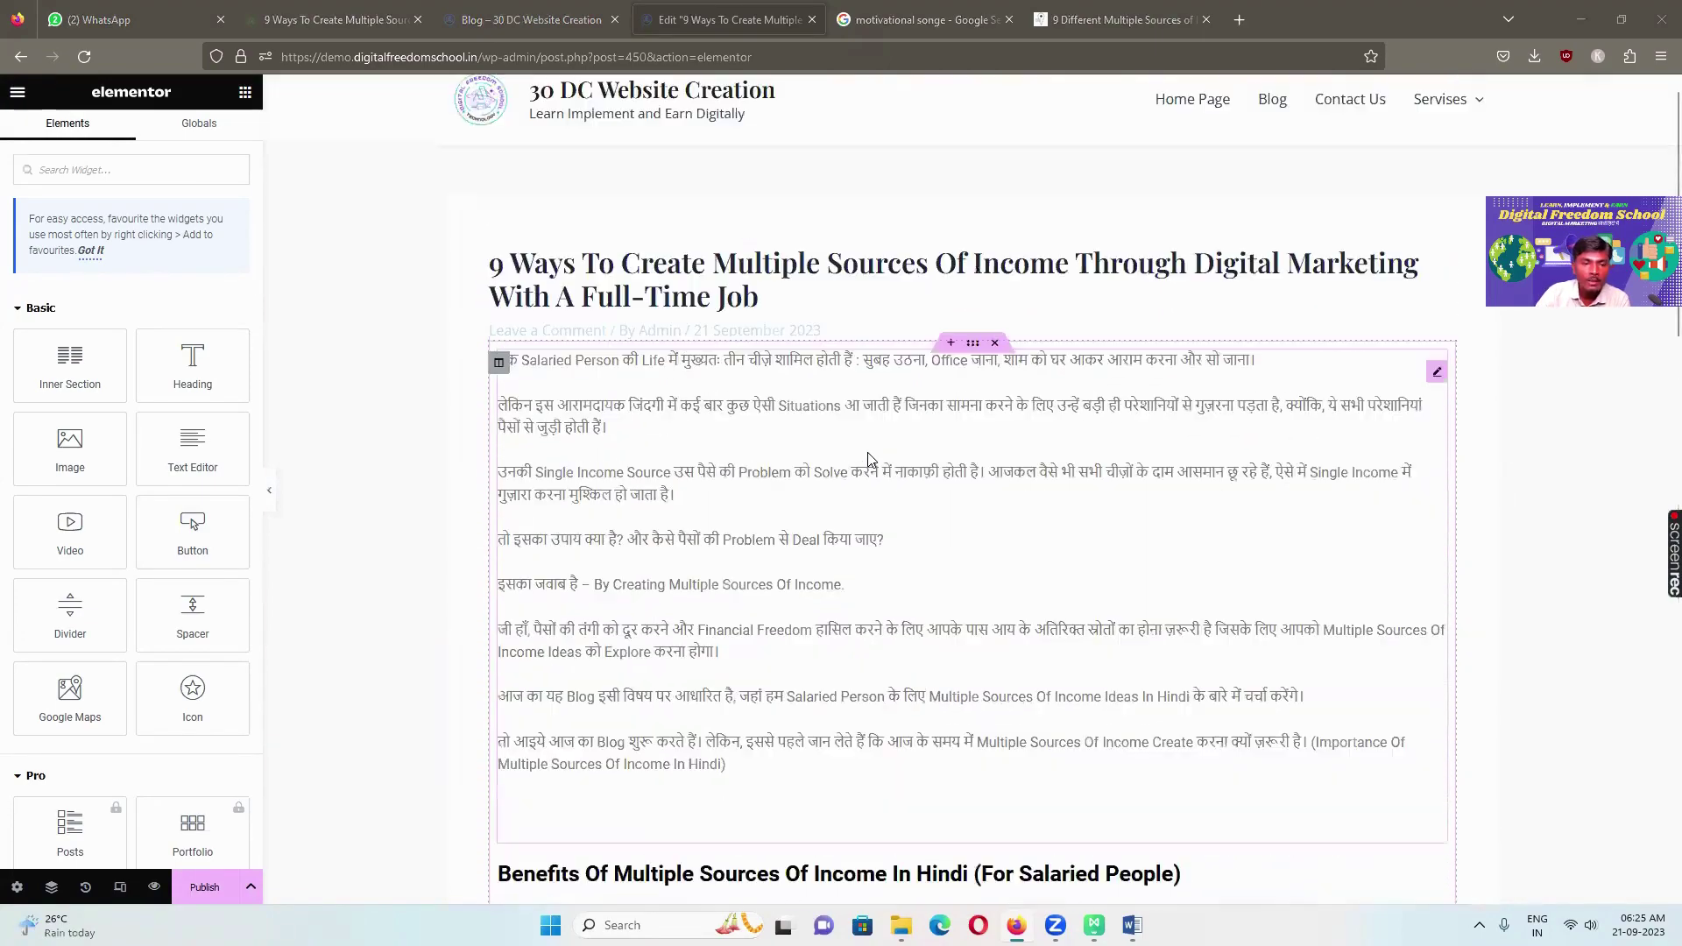
{"action": "scroll", "coordinate": [870, 452], "scroll_direction": "down", "scroll_amount": 5}
{"action": "scroll", "coordinate": [869, 453], "scroll_direction": "down", "scroll_amount": 5}
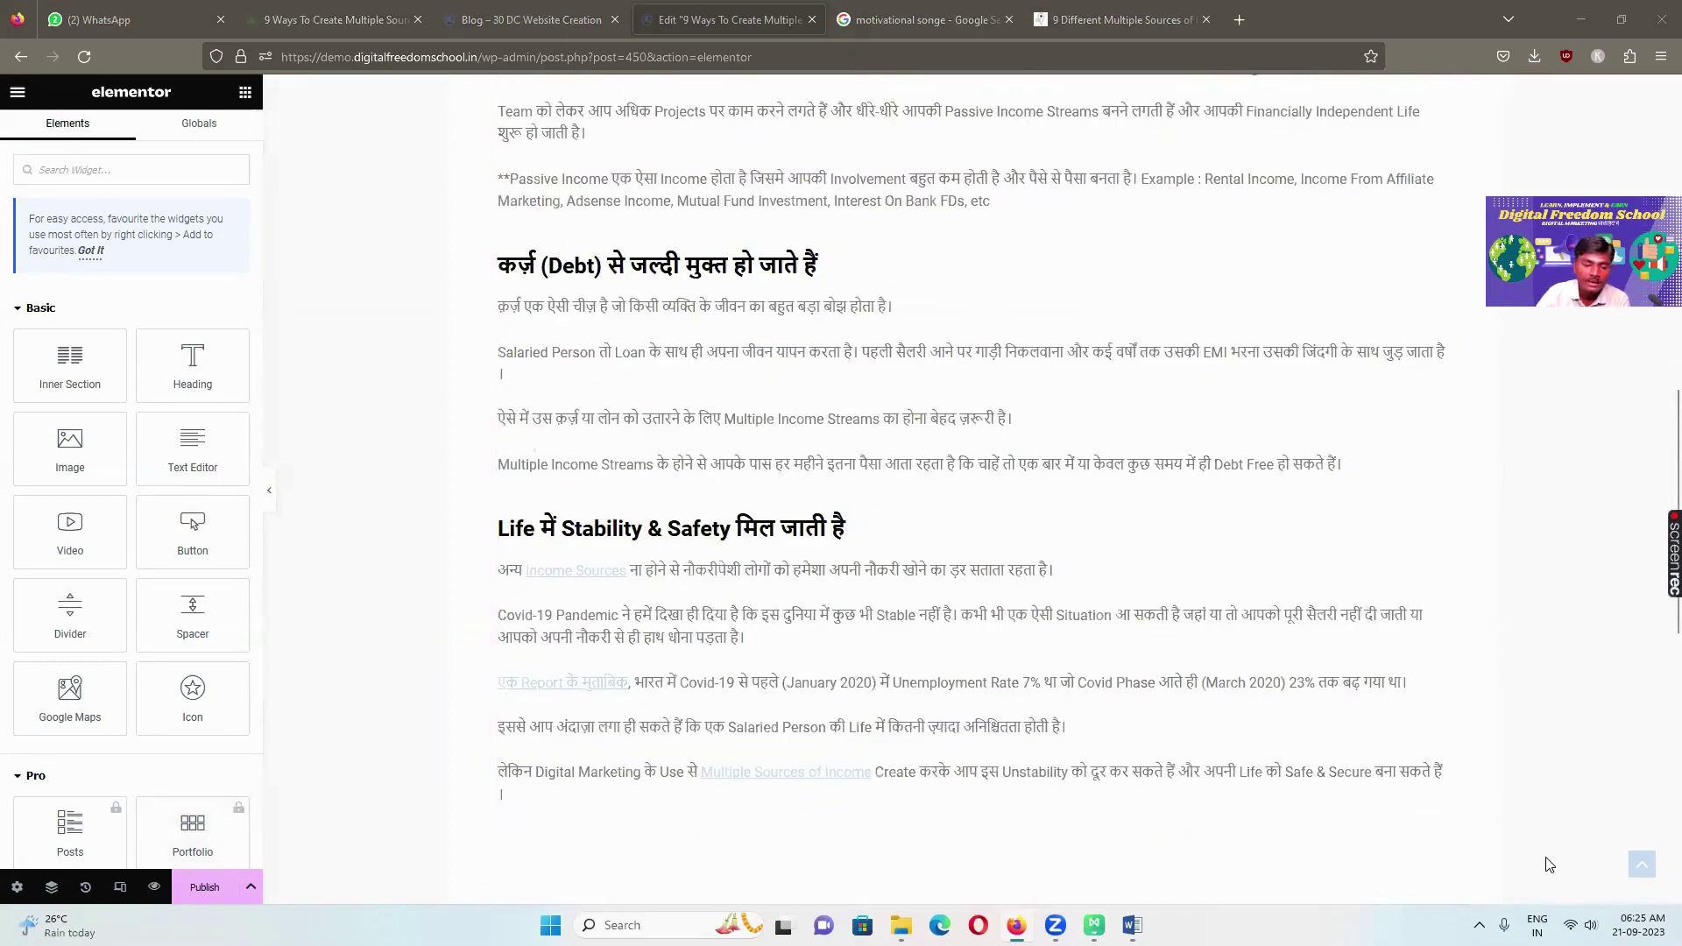
{"action": "left_click", "coordinate": [203, 897]}
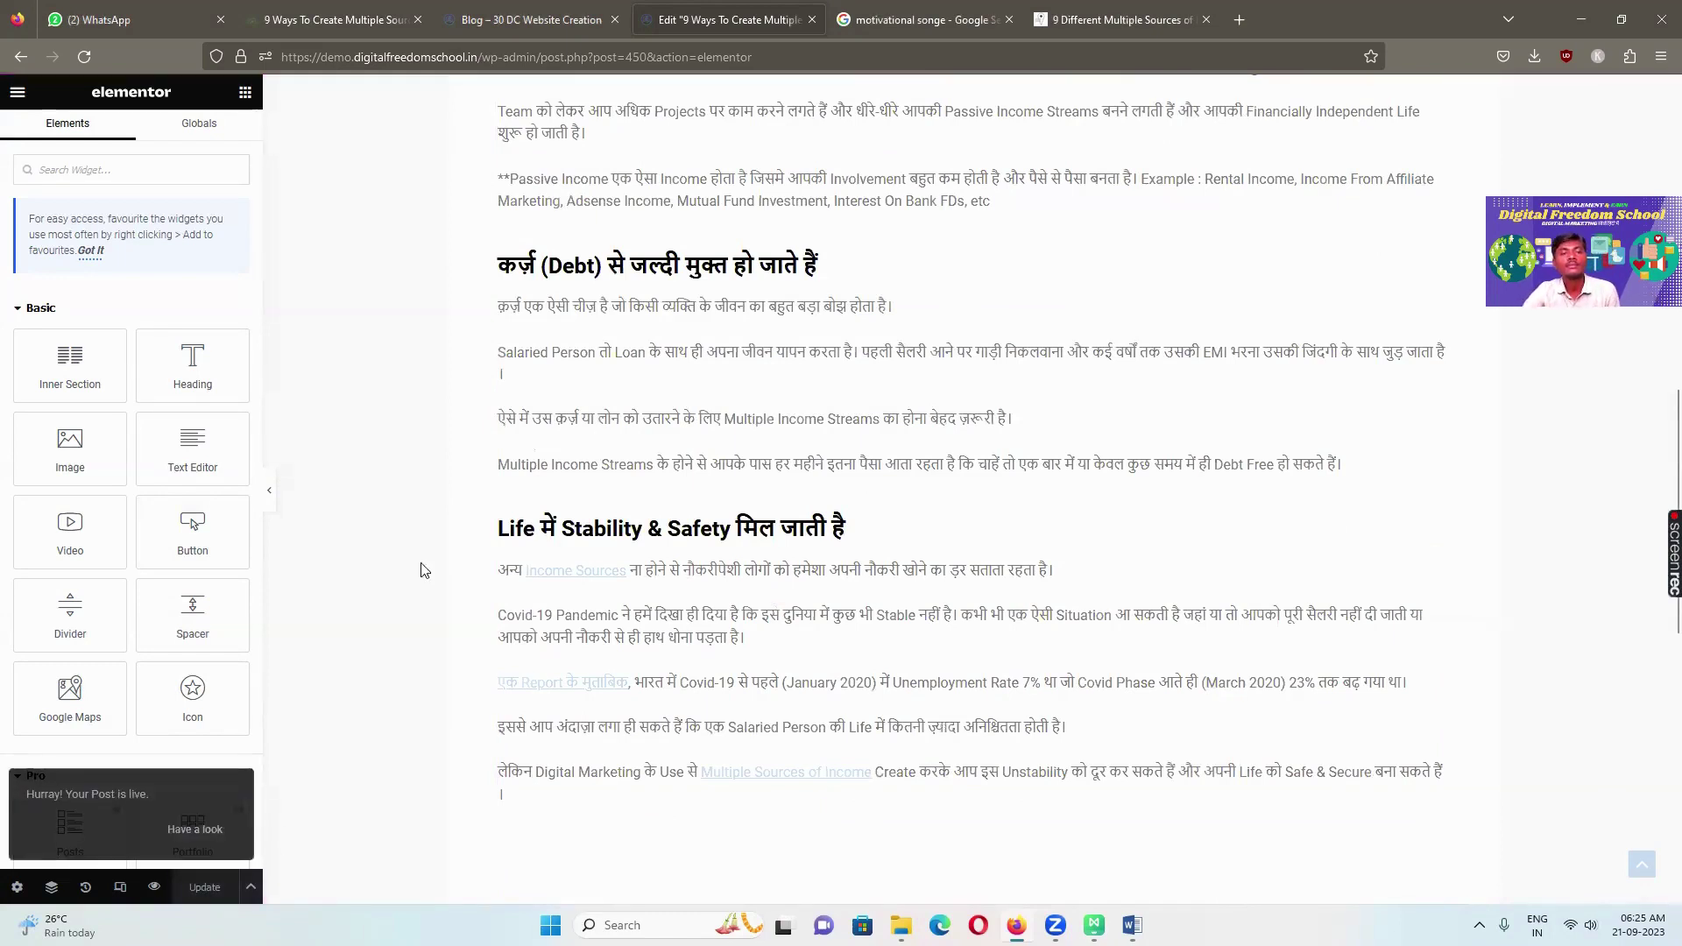
Refresh the demo site's Blog page, open the published "9 Ways To Create Multiple Sources Of Income" post and review its content
{"action": "left_click", "coordinate": [527, 27]}
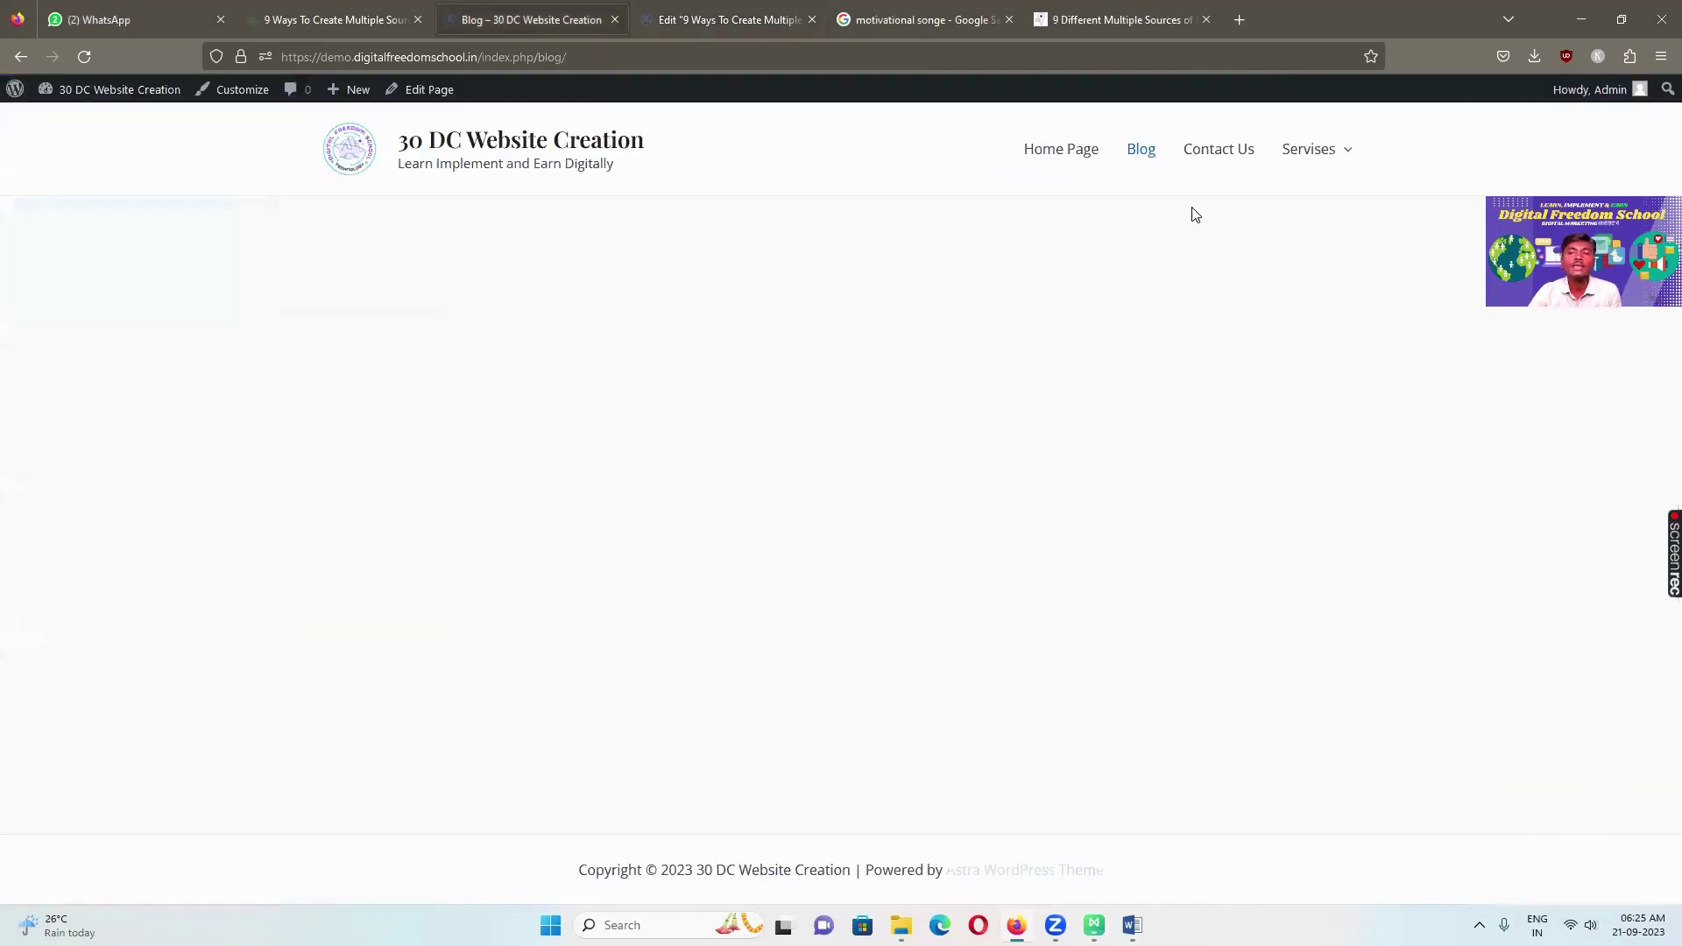
{"action": "left_click", "coordinate": [1135, 156]}
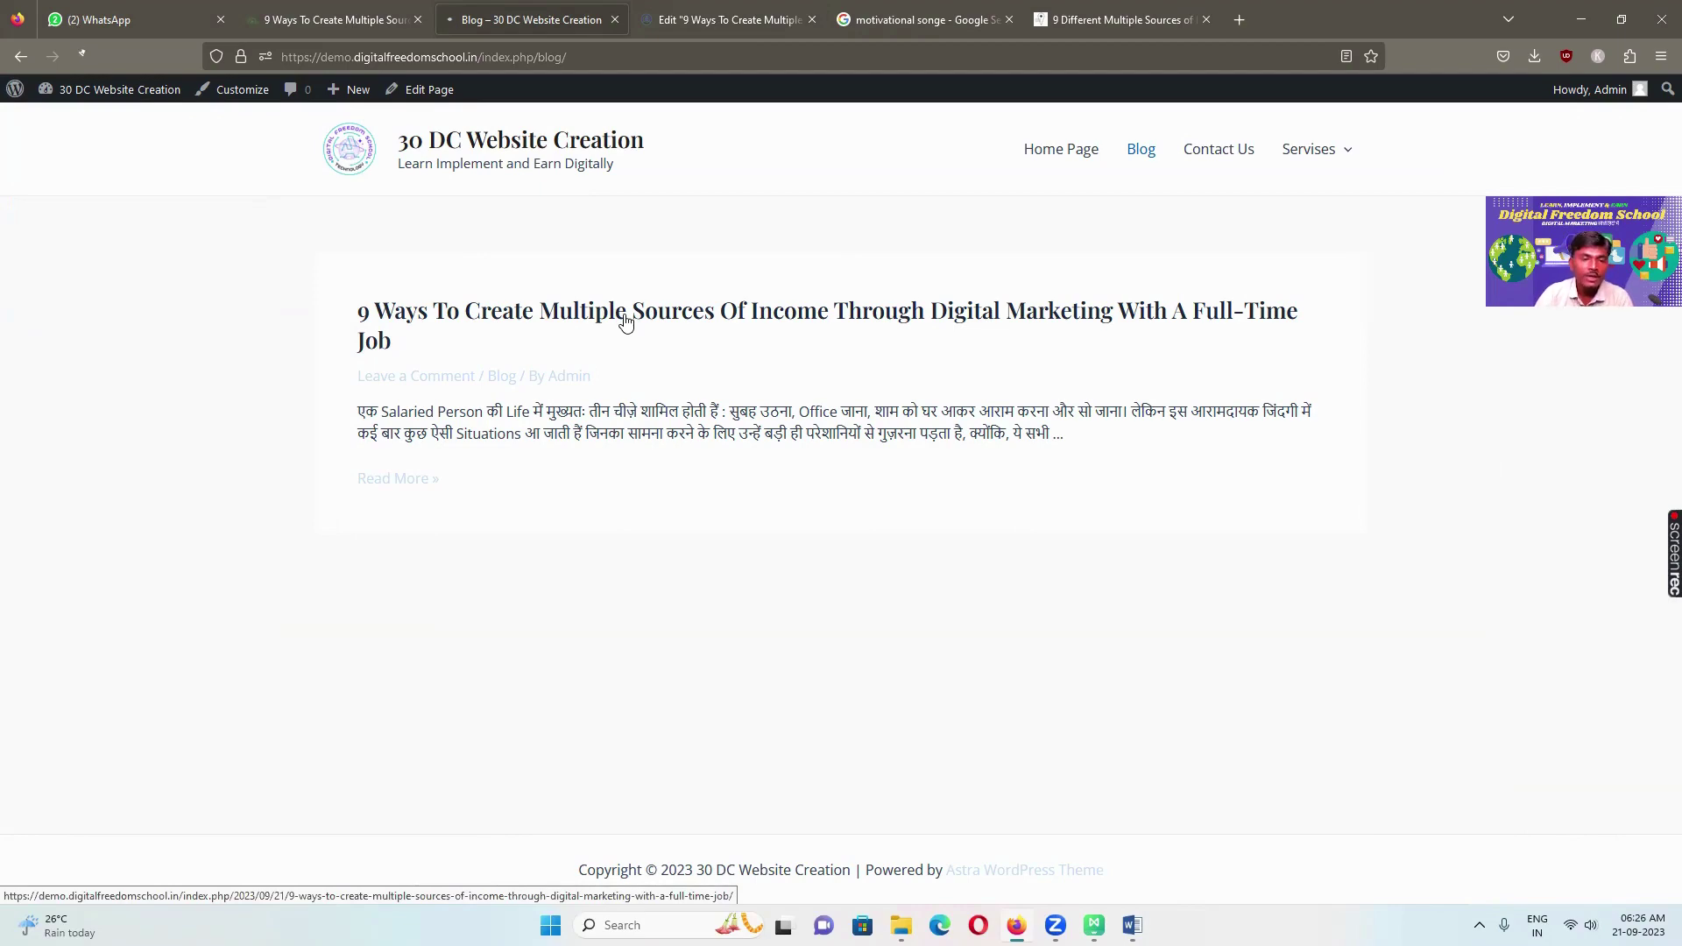
{"action": "scroll", "coordinate": [696, 398], "scroll_direction": "down", "scroll_amount": 5}
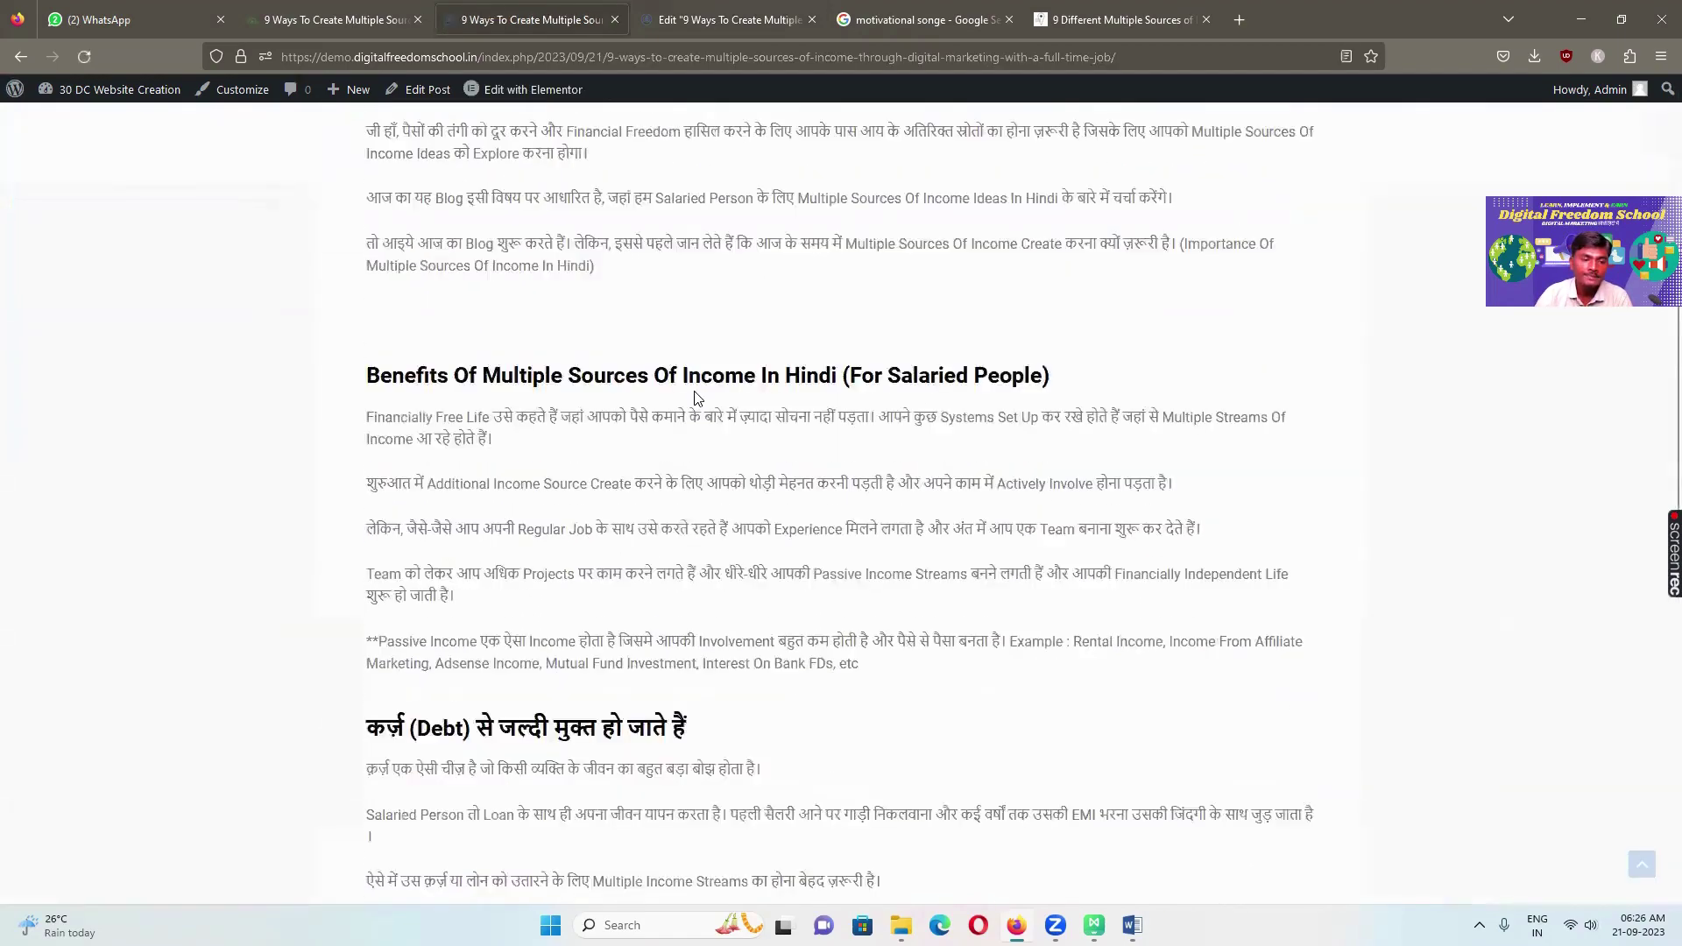
{"action": "scroll", "coordinate": [697, 399], "scroll_direction": "down", "scroll_amount": 10}
{"action": "scroll", "coordinate": [692, 394], "scroll_direction": "up", "scroll_amount": 9}
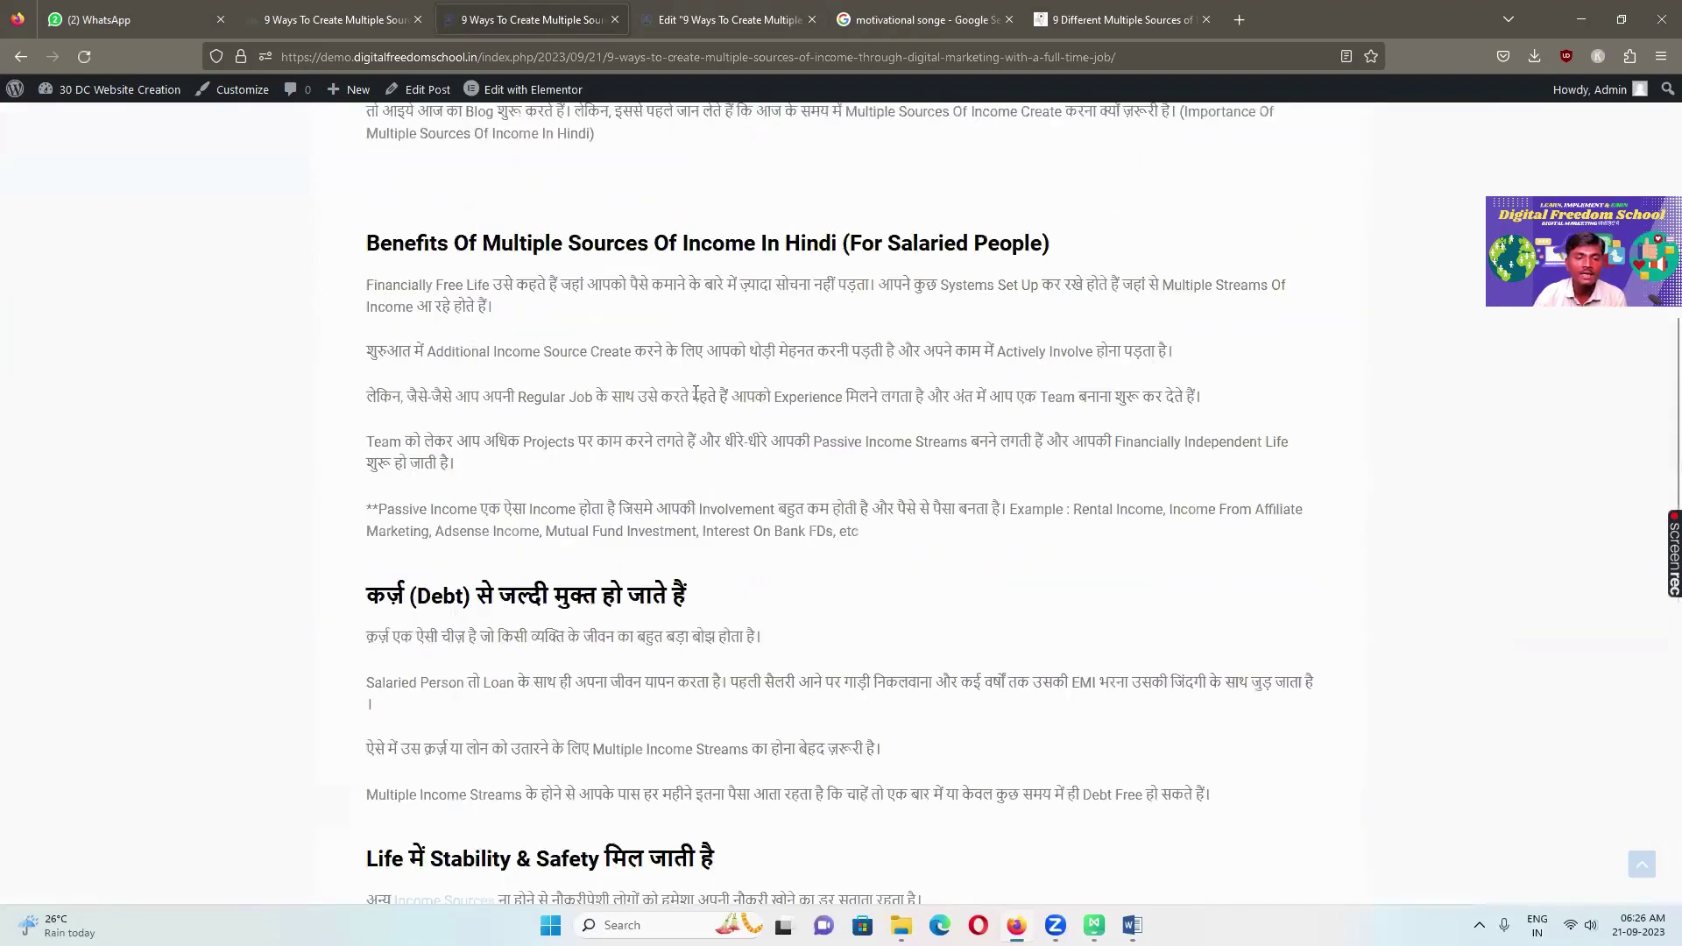
{"action": "scroll", "coordinate": [696, 394], "scroll_direction": "up", "scroll_amount": 3}
{"action": "scroll", "coordinate": [629, 515], "scroll_direction": "up", "scroll_amount": 3}
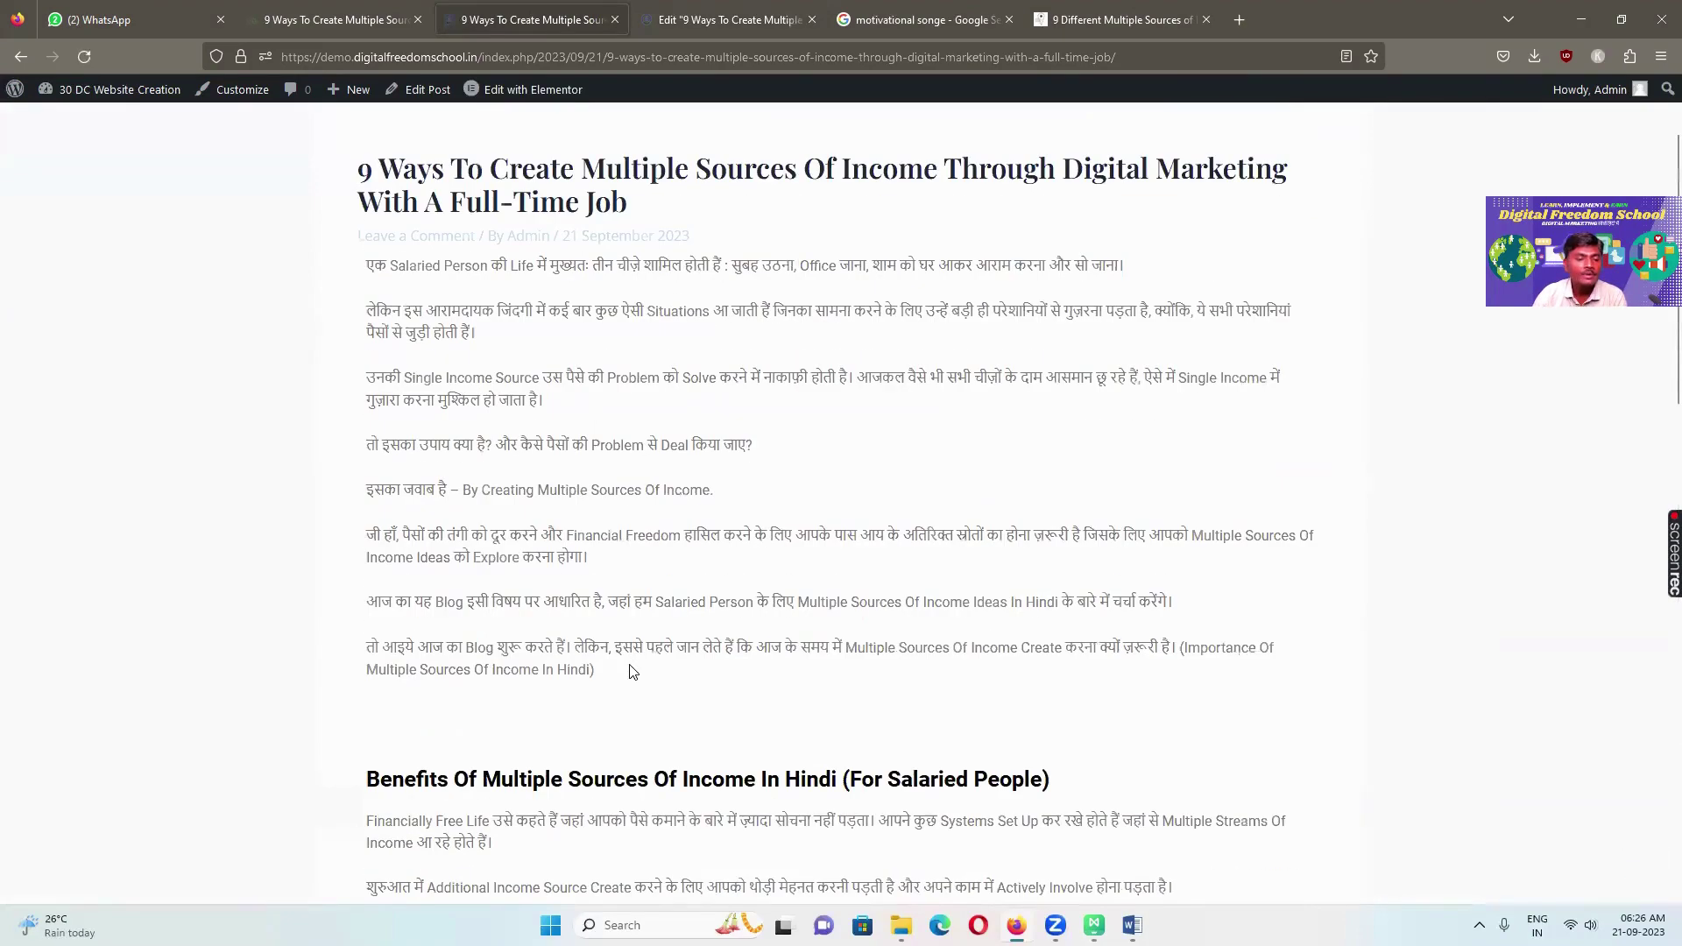
{"action": "scroll", "coordinate": [632, 675], "scroll_direction": "down", "scroll_amount": 5}
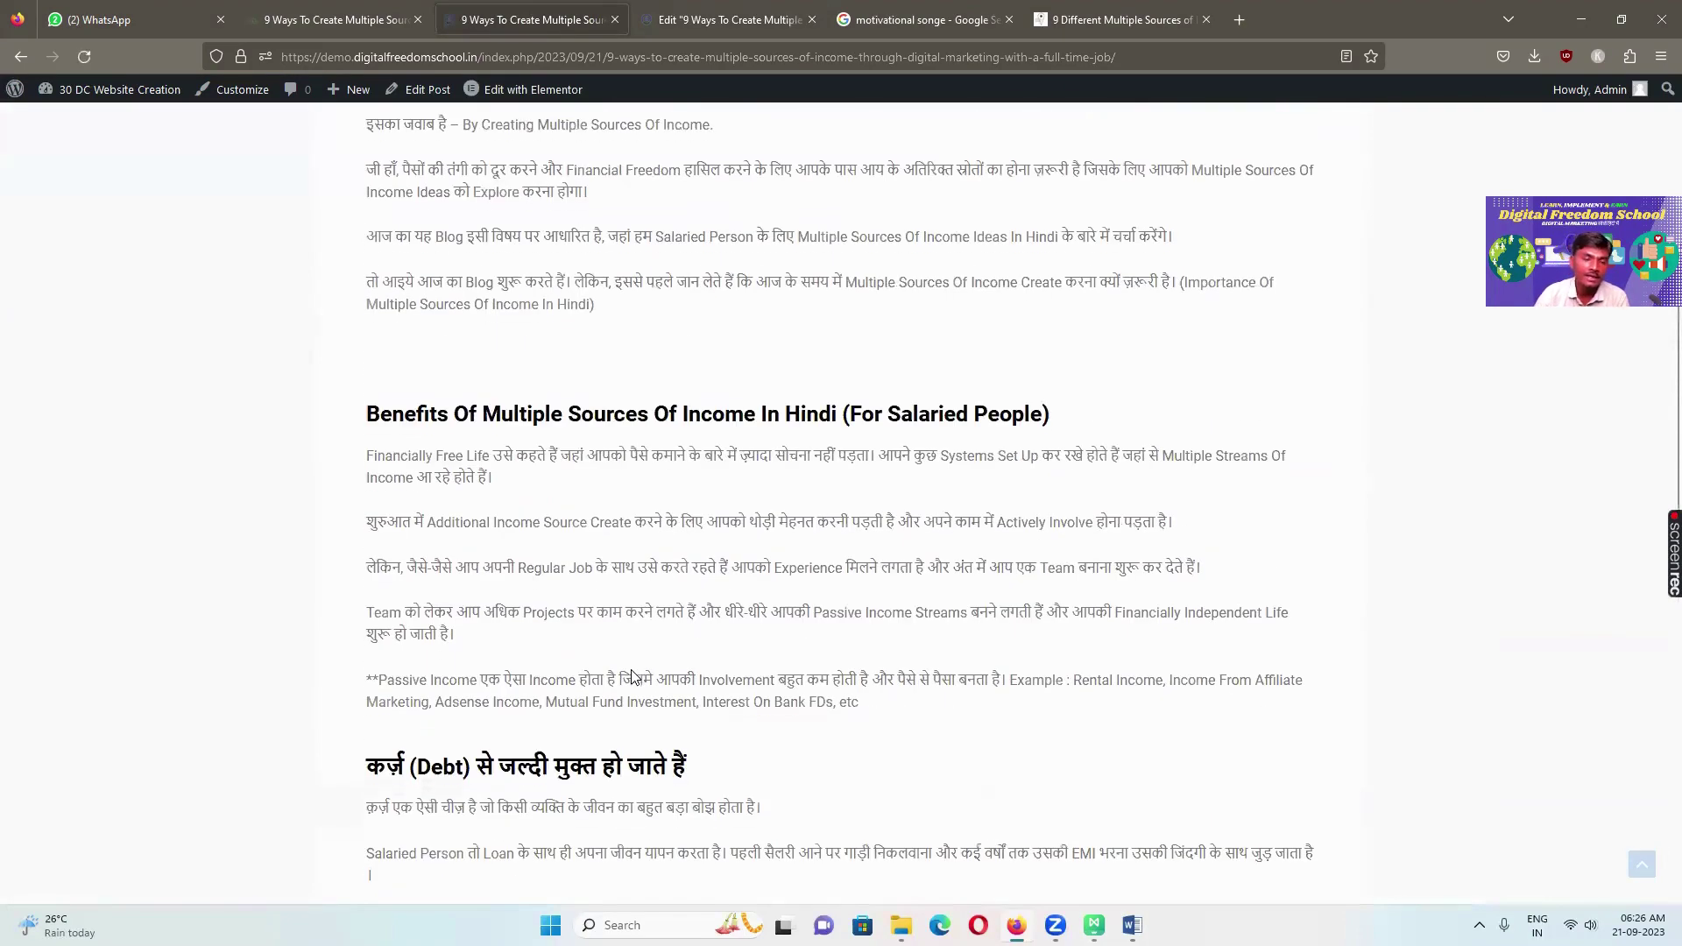
Back in the Elementor editor, add an Image widget between the introduction text and the "Benefits Of Multiple Sources Of Income" heading
{"action": "left_click", "coordinate": [741, 23]}
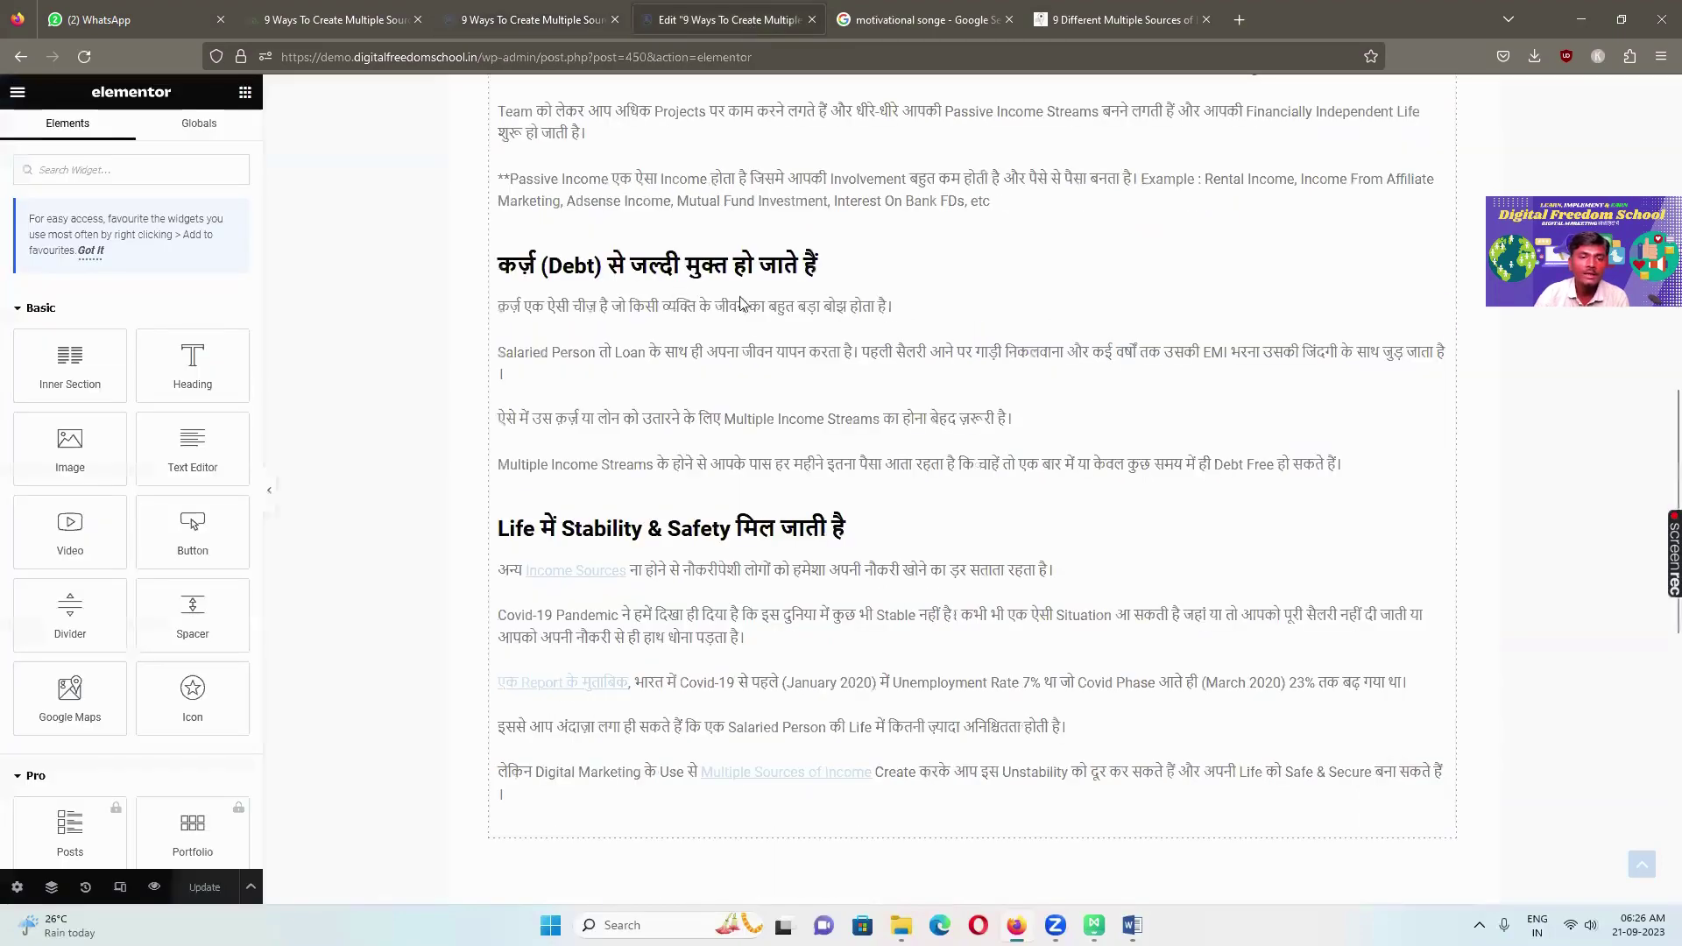
{"action": "scroll", "coordinate": [605, 368], "scroll_direction": "up", "scroll_amount": 5}
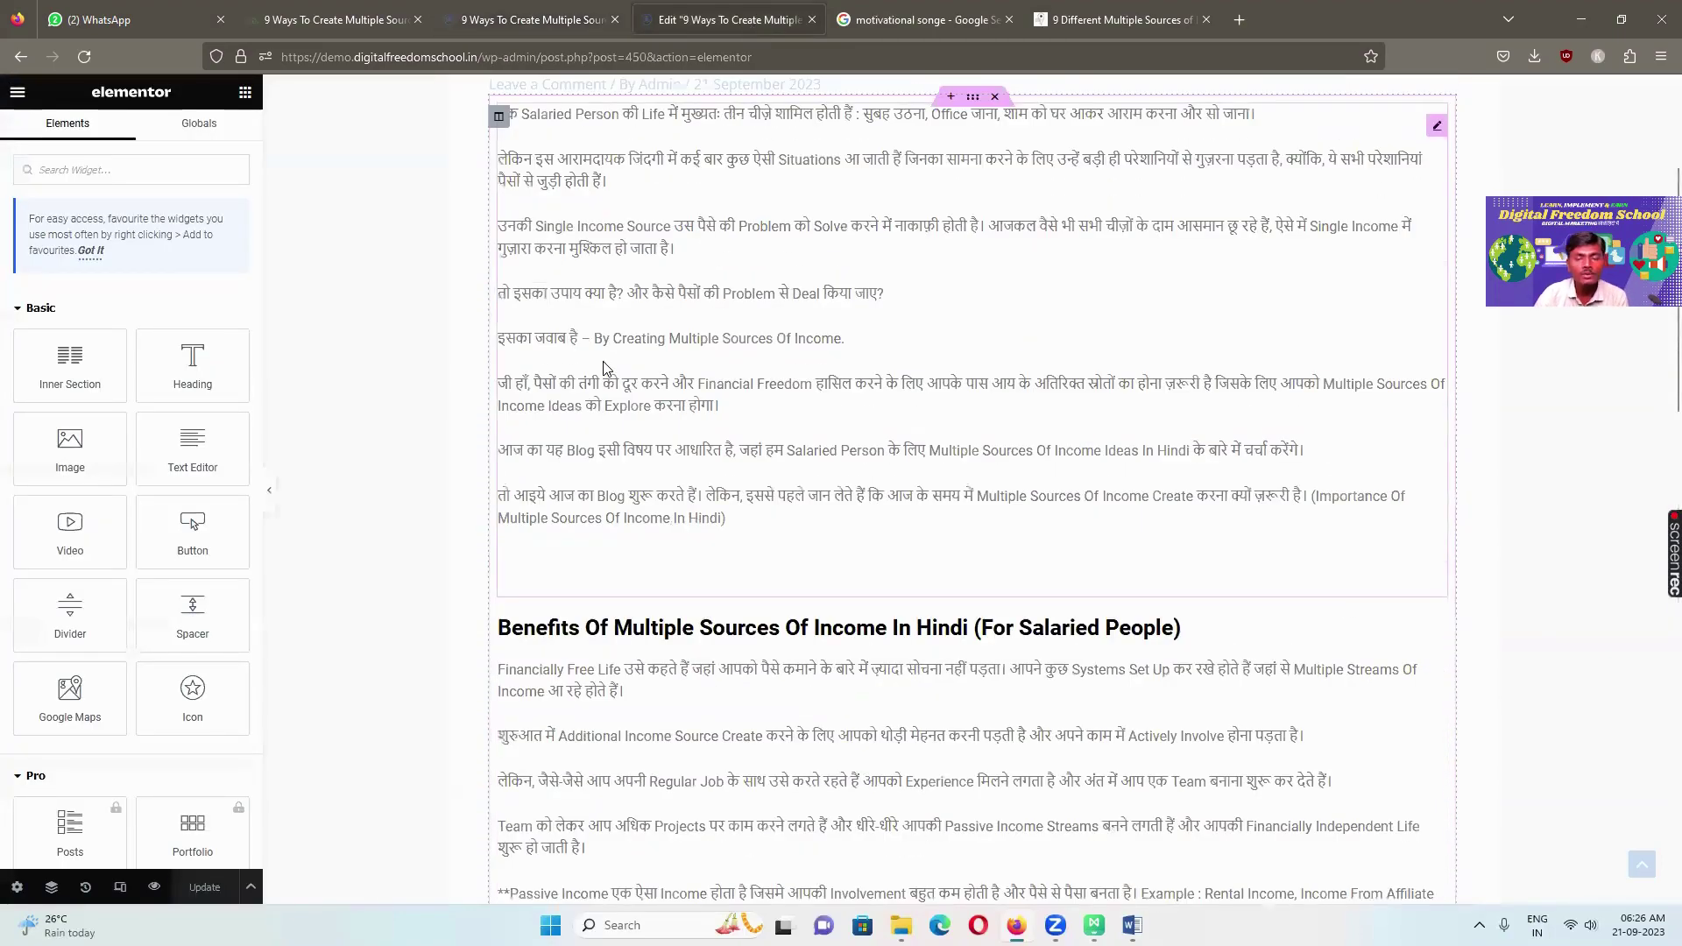
{"action": "scroll", "coordinate": [604, 368], "scroll_direction": "up", "scroll_amount": 2}
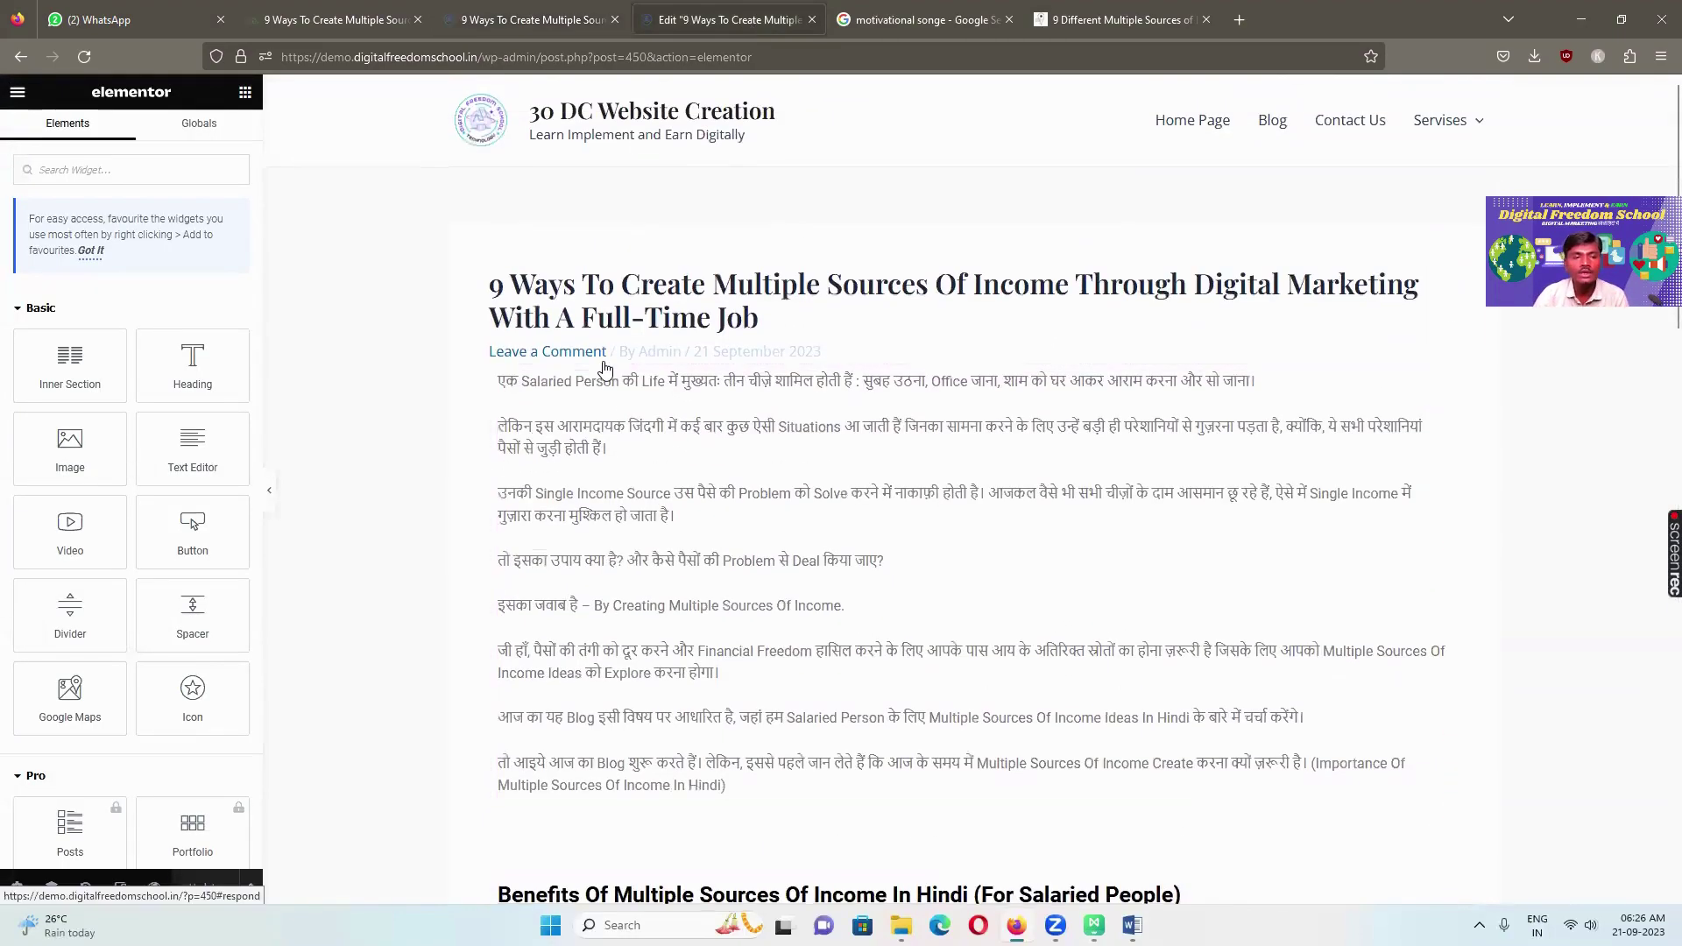
{"action": "scroll", "coordinate": [604, 367], "scroll_direction": "down", "scroll_amount": 5}
{"action": "left_click_drag", "start_coordinate": [70, 445], "coordinate": [780, 405]}
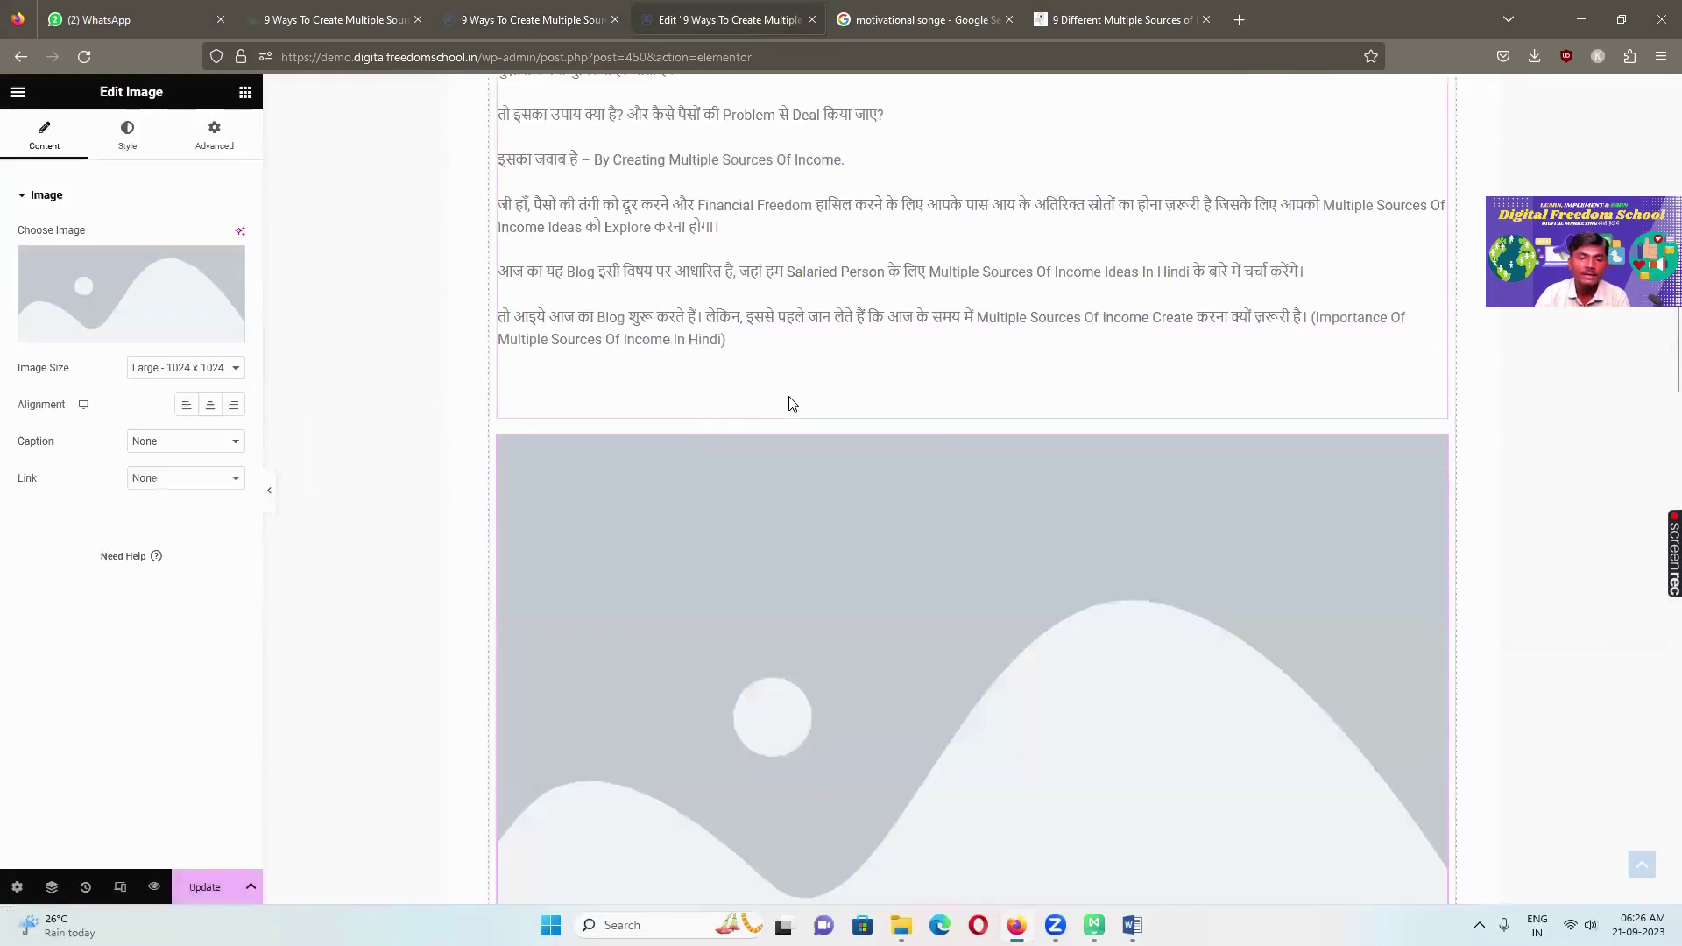
Upload the "-Financial-Freedom-Achieve" picture from the Blog folder in Digital Azadi on drive F: and insert it into the new Image widget
{"action": "scroll", "coordinate": [832, 522], "scroll_direction": "down", "scroll_amount": 5}
{"action": "left_click", "coordinate": [101, 291]}
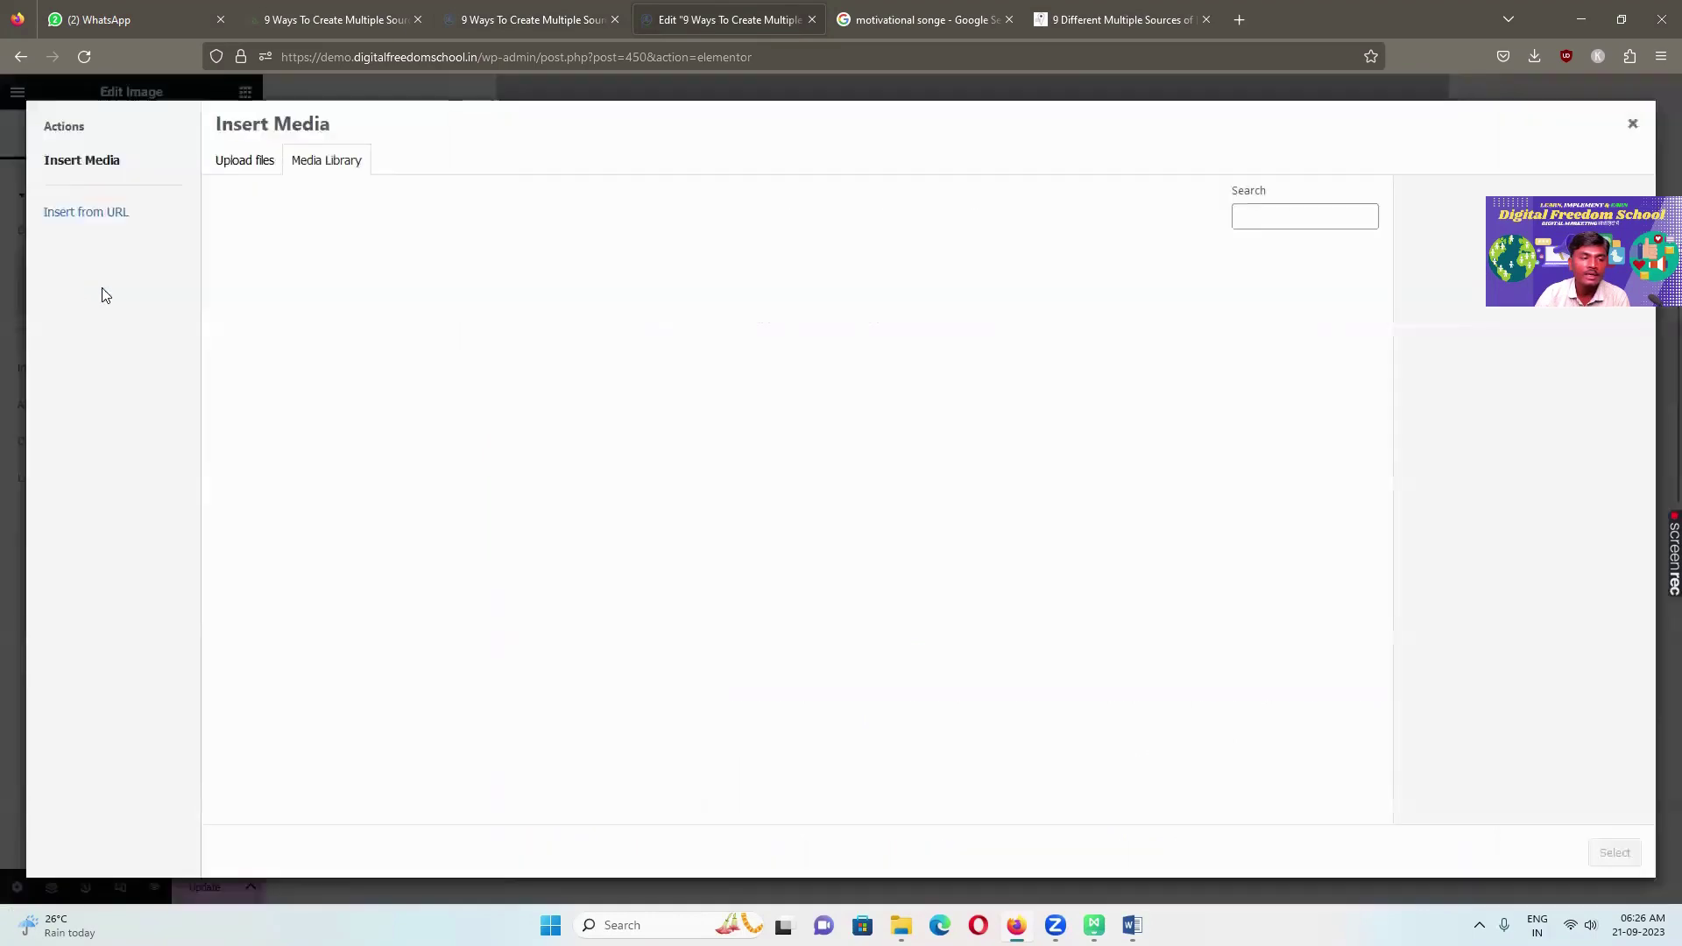
{"action": "left_click", "coordinate": [244, 160]}
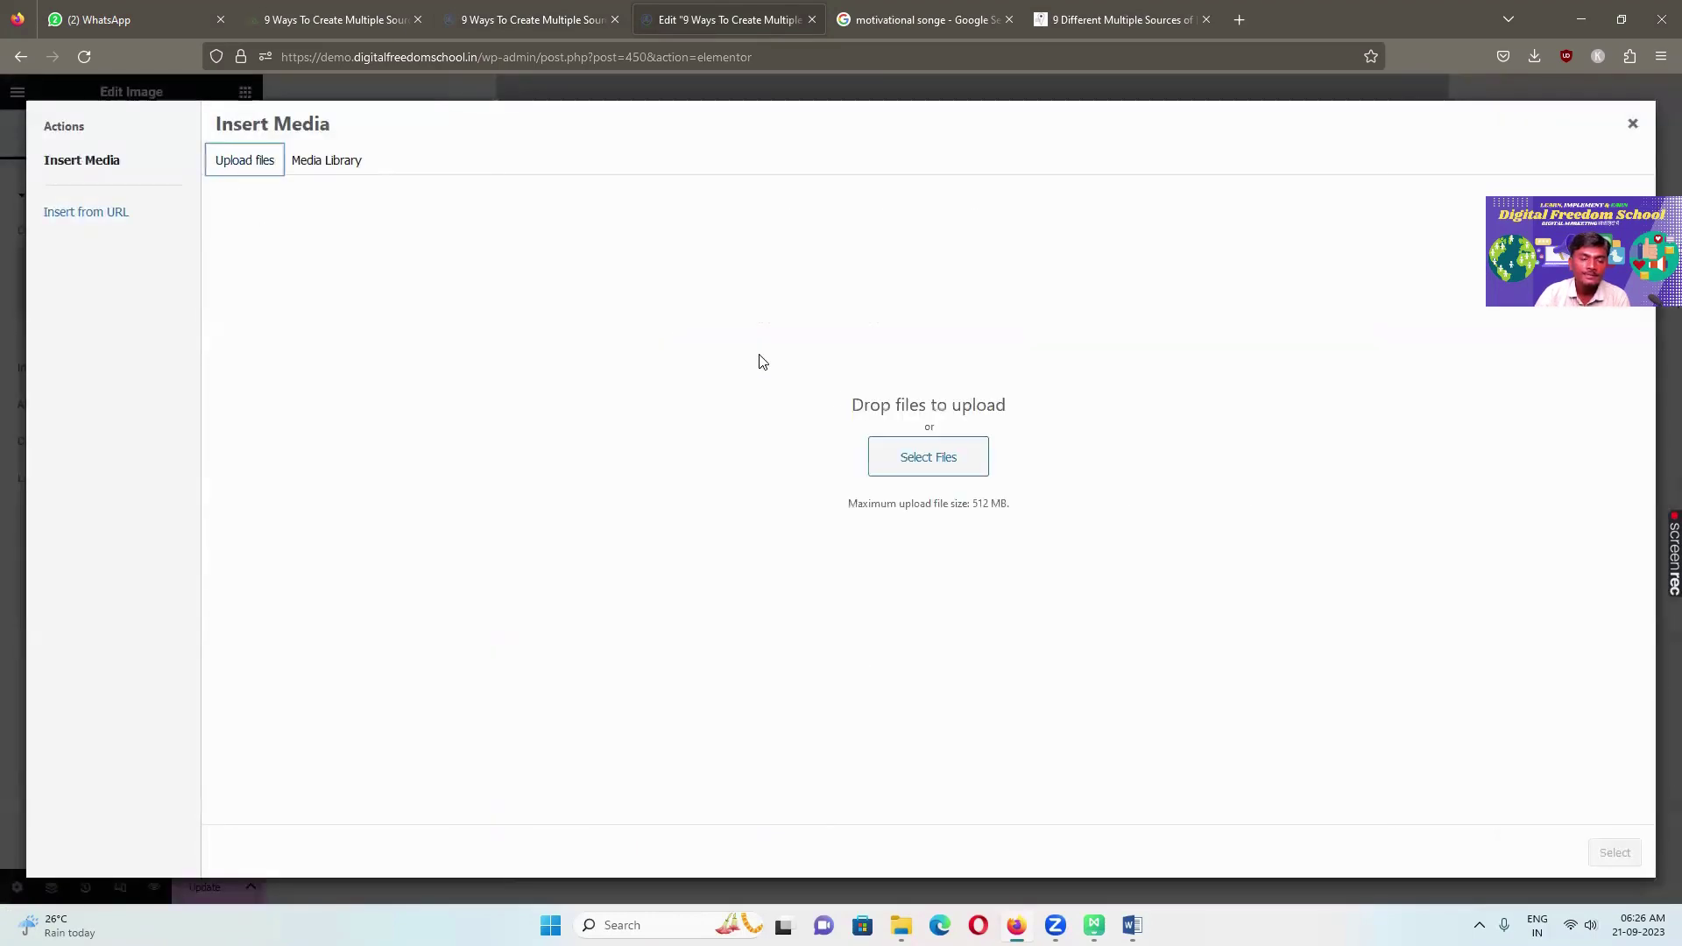
{"action": "left_click", "coordinate": [918, 476]}
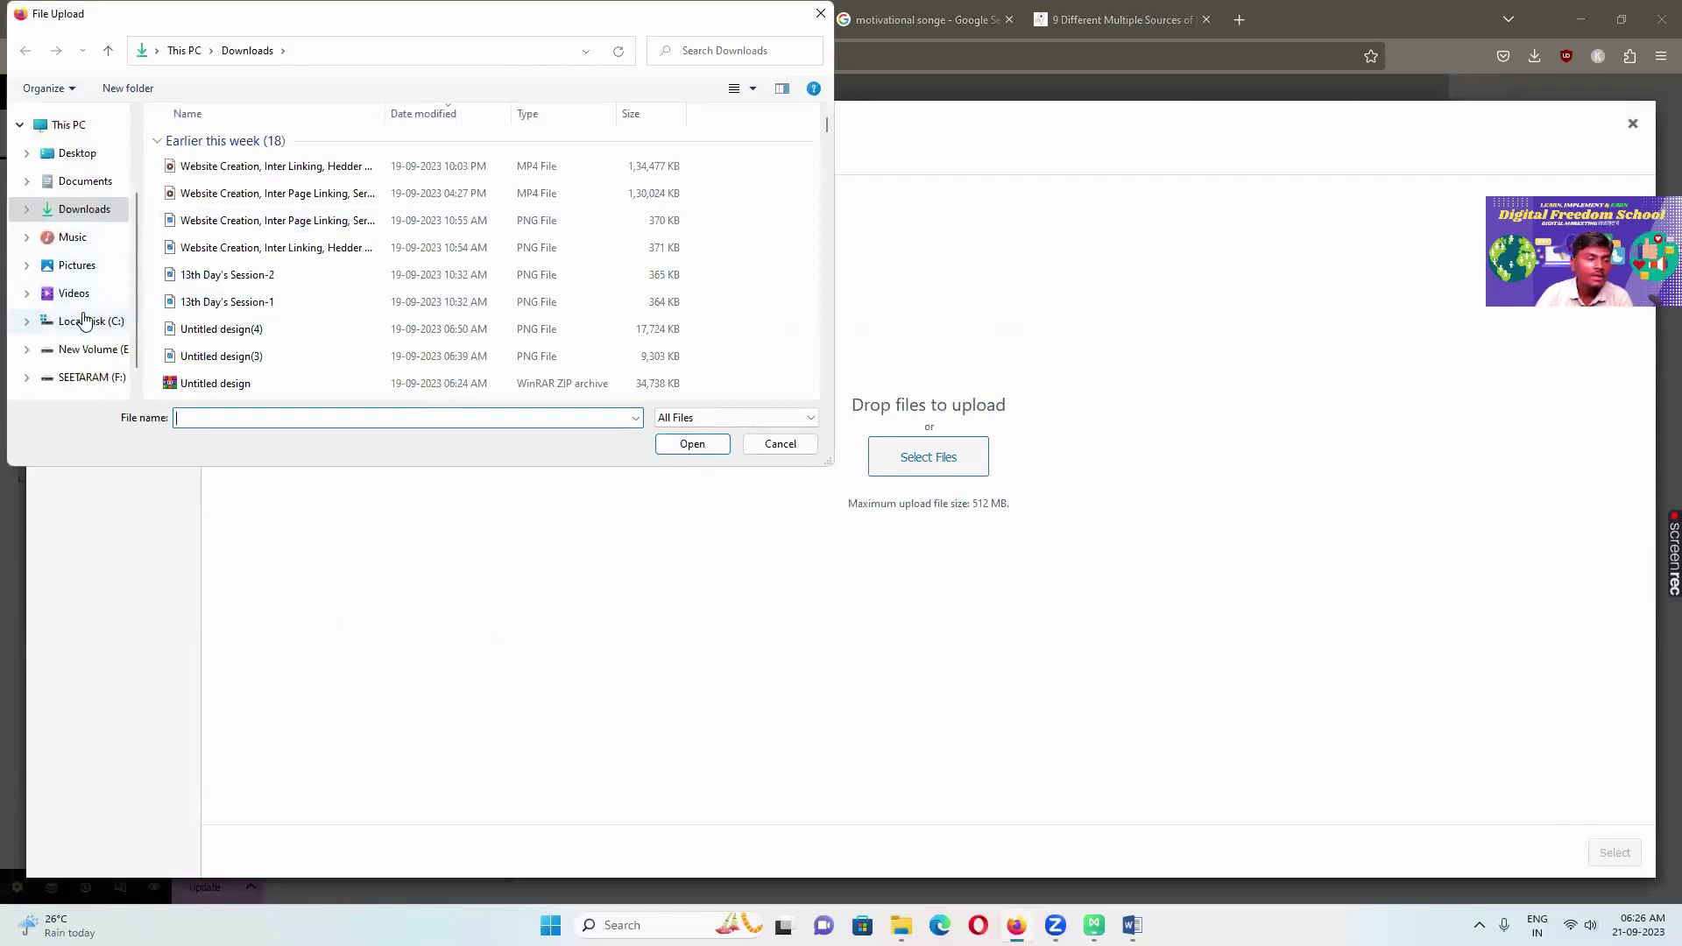
{"action": "scroll", "coordinate": [79, 277], "scroll_direction": "down", "scroll_amount": 1}
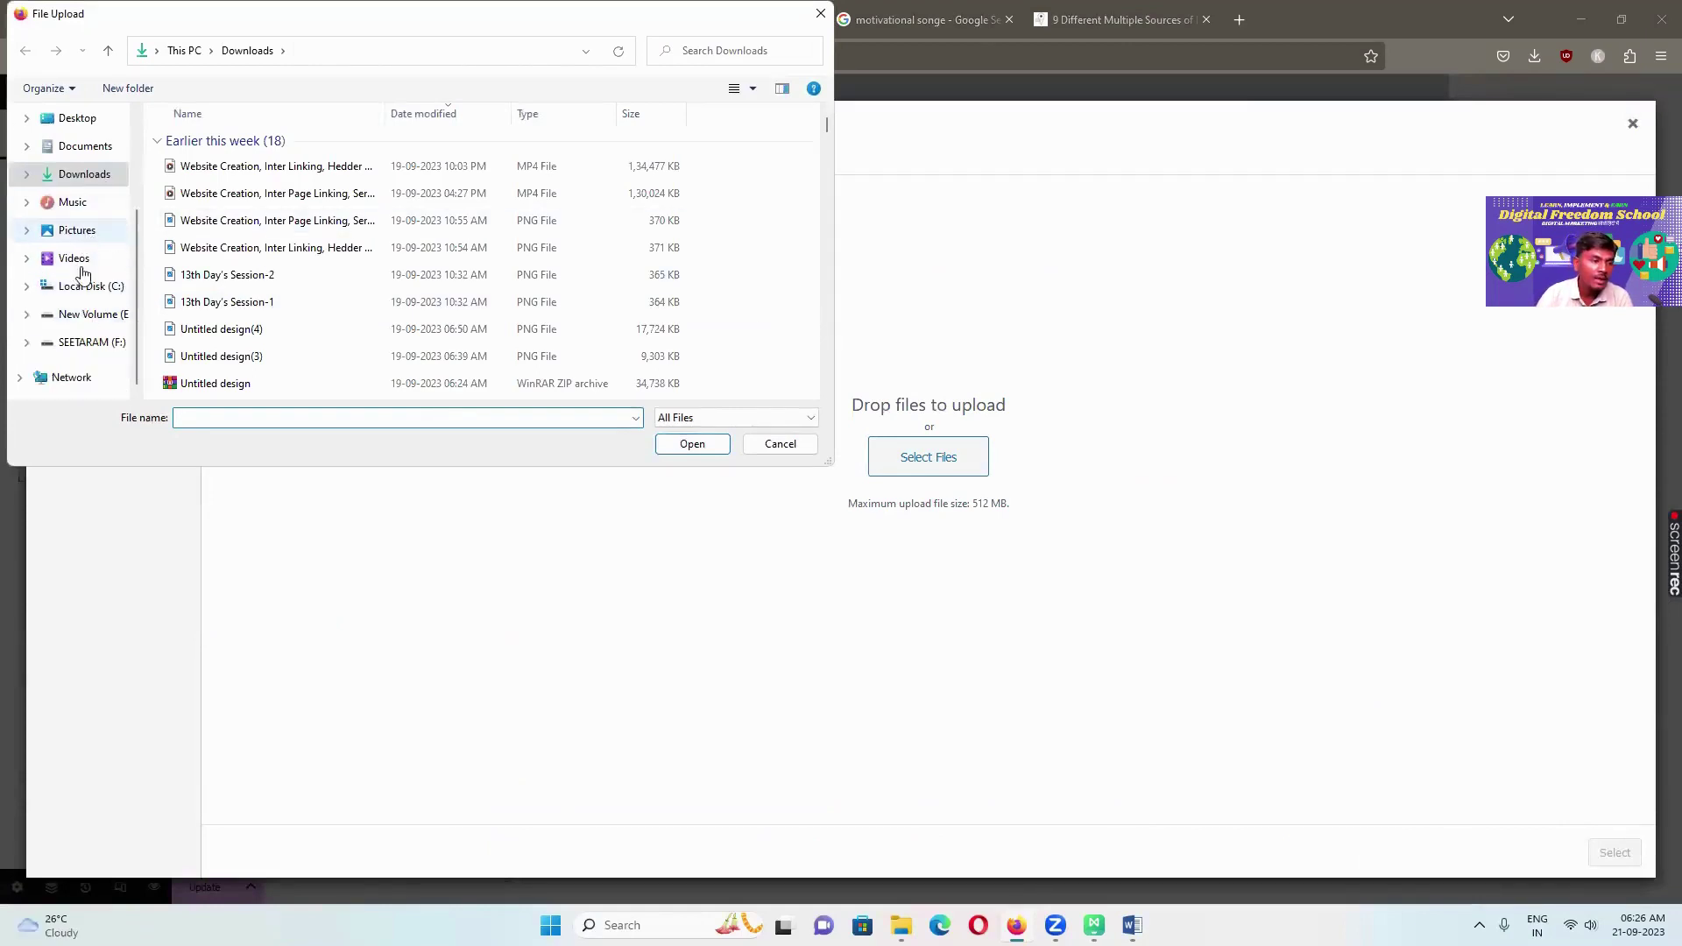
{"action": "left_click", "coordinate": [79, 342]}
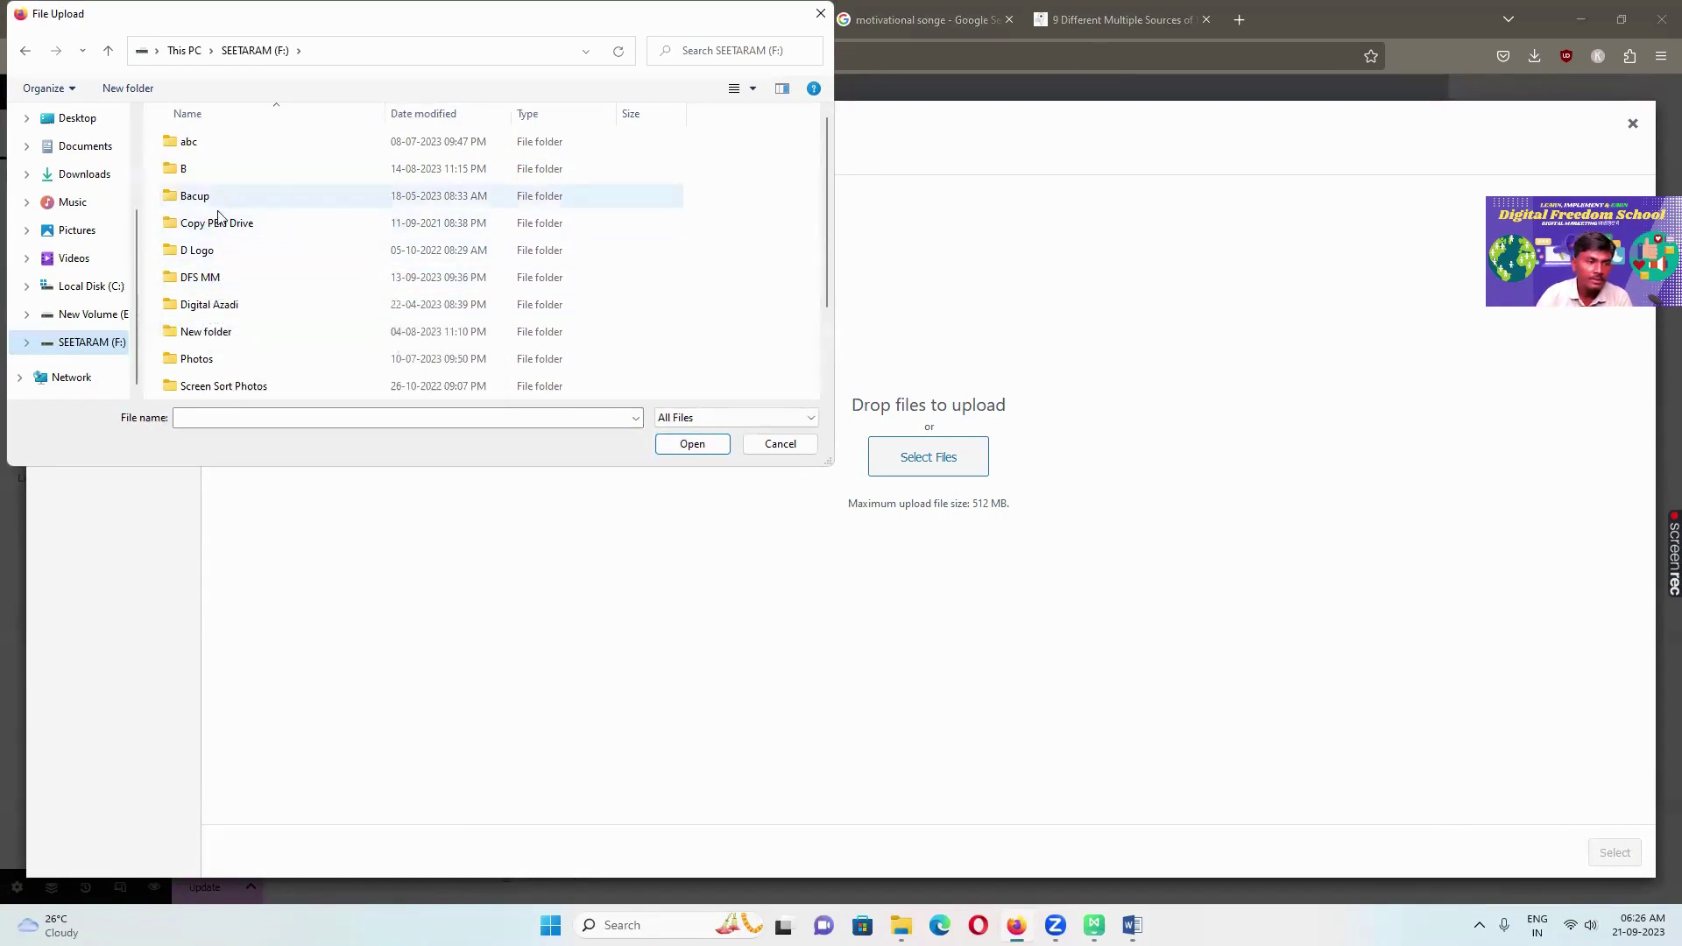
{"action": "double_click", "coordinate": [218, 307]}
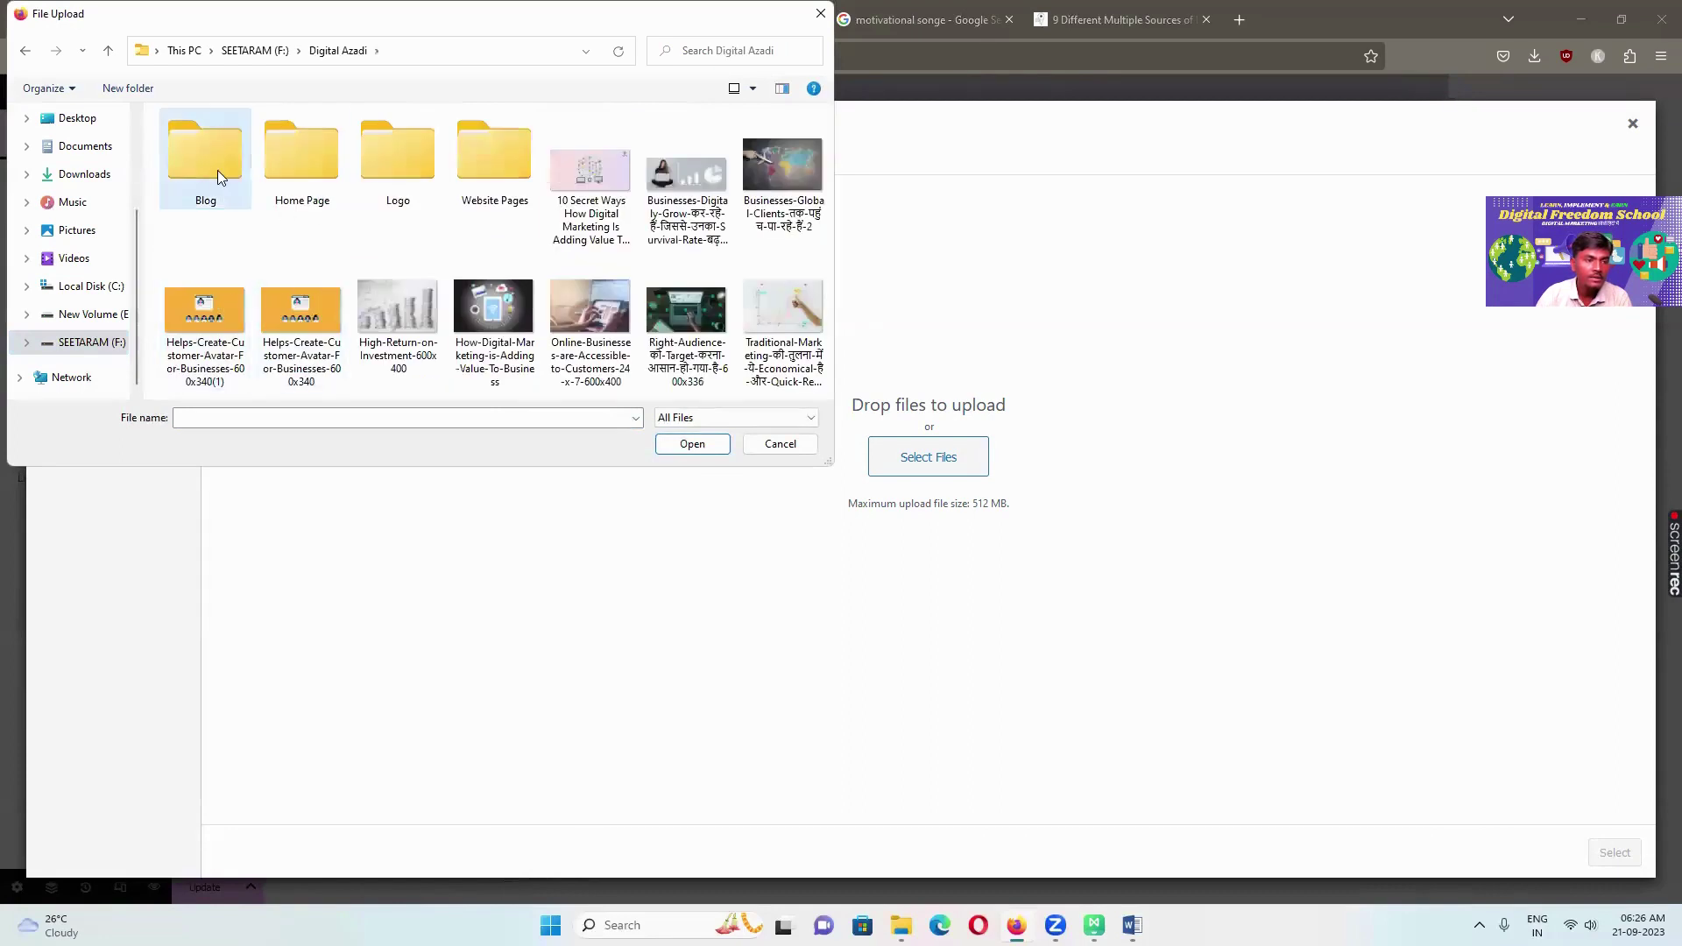
{"action": "double_click", "coordinate": [217, 175]}
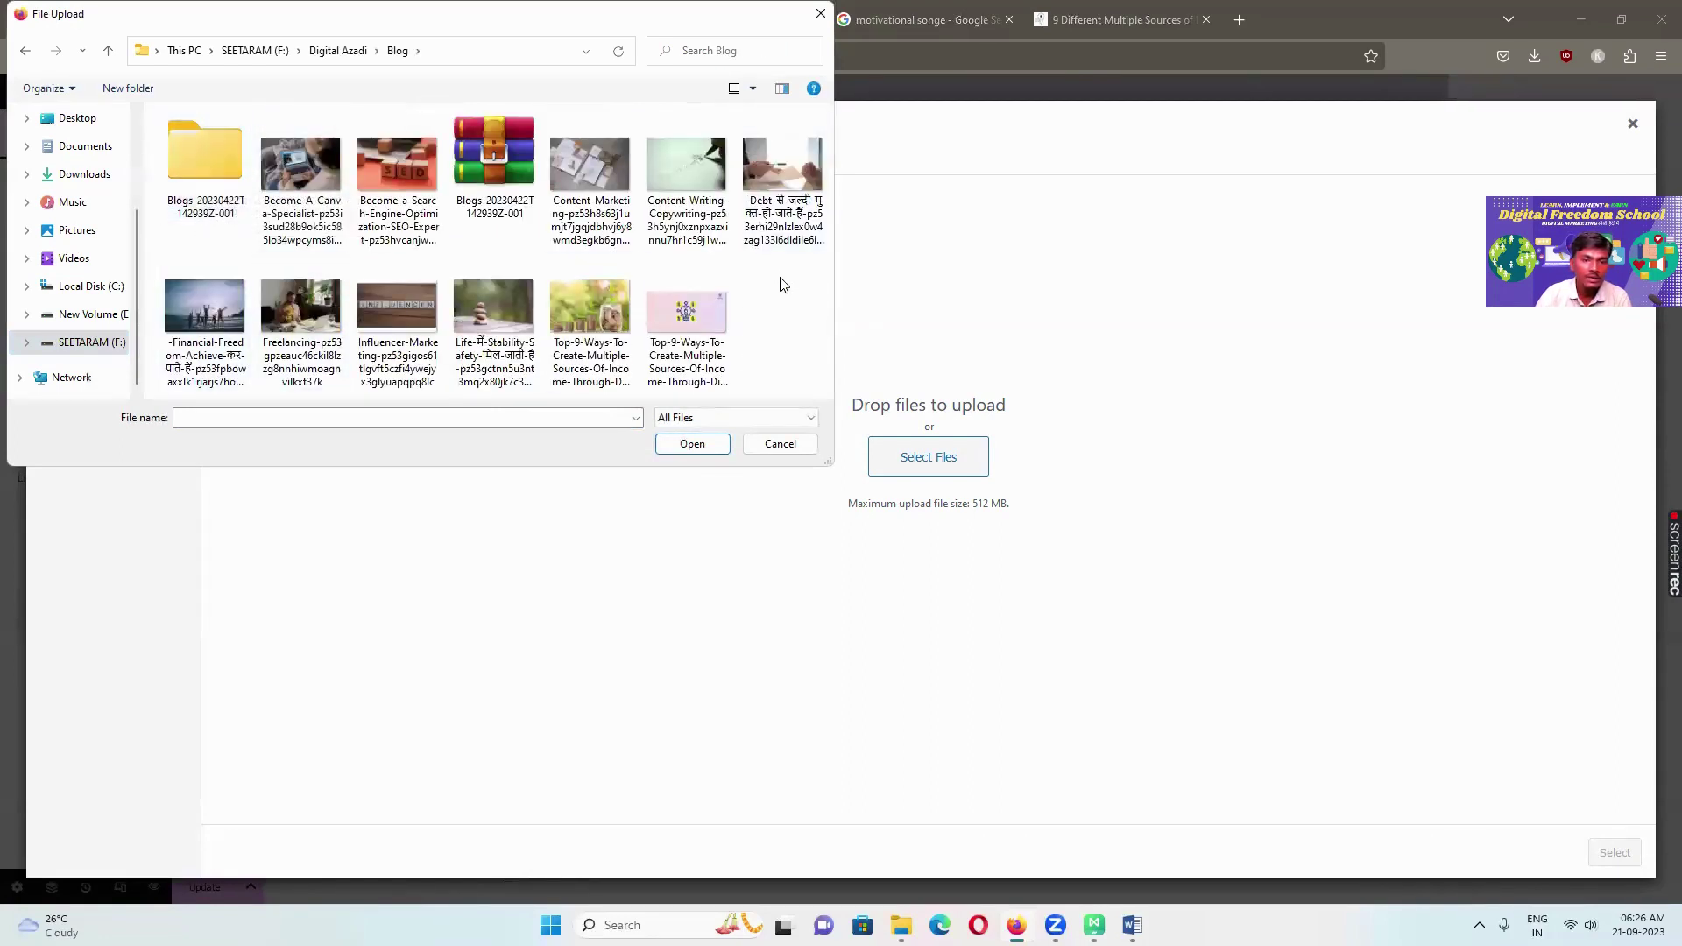
{"action": "left_click", "coordinate": [206, 320]}
{"action": "left_click", "coordinate": [713, 445]}
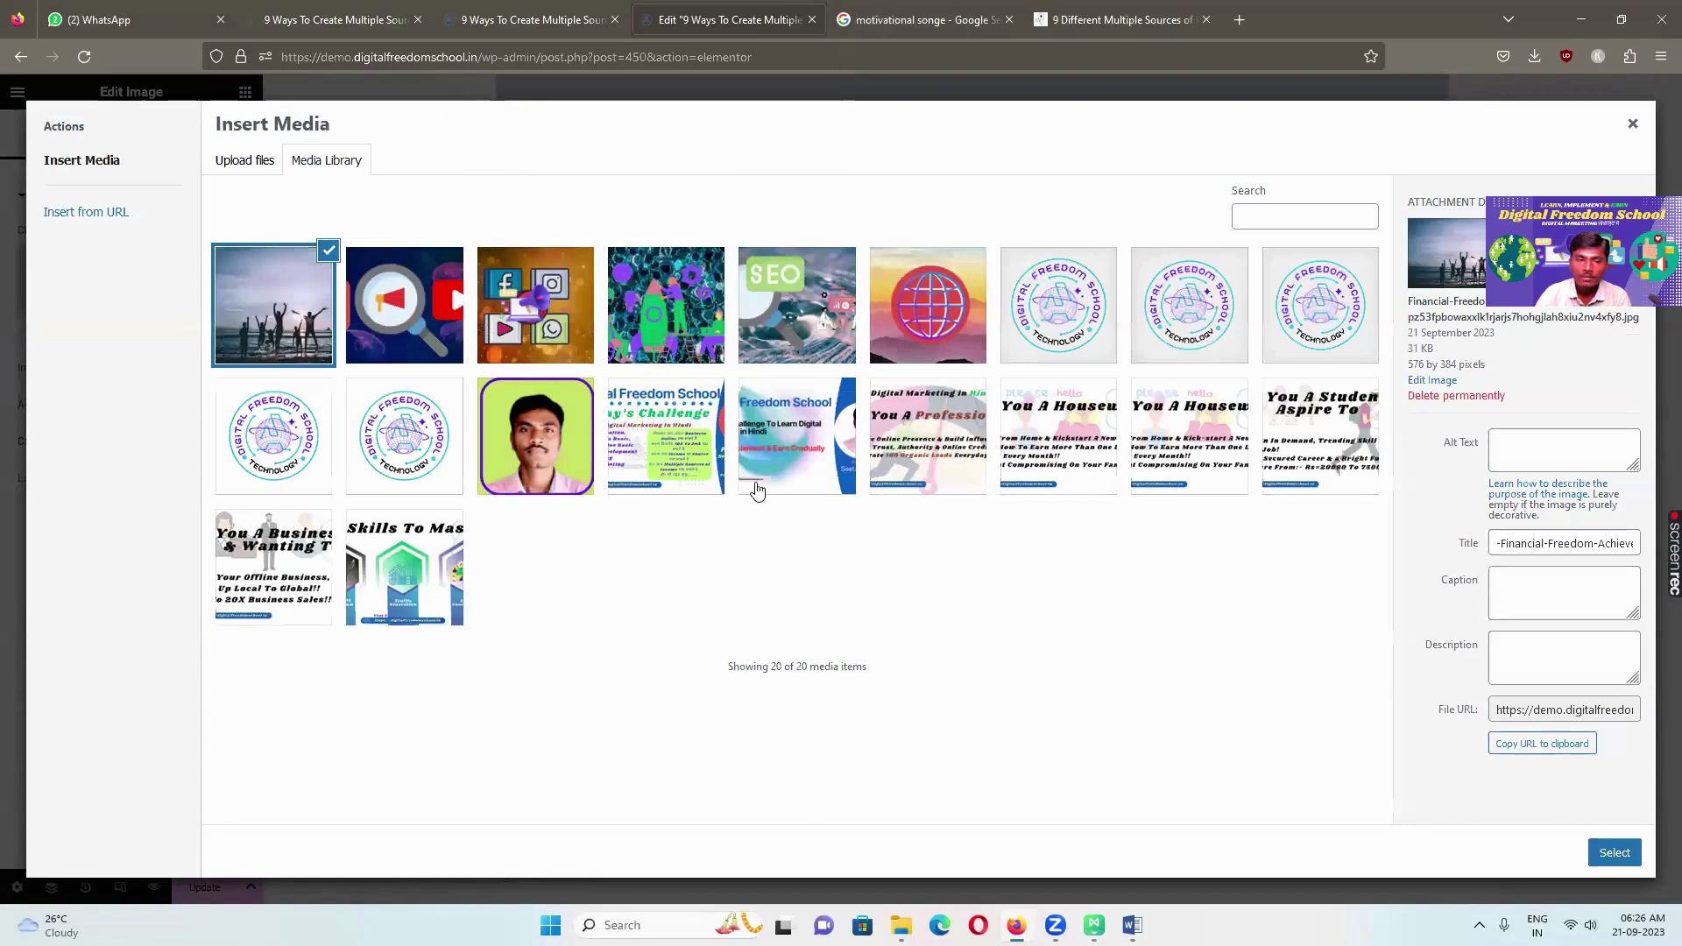
{"action": "left_click", "coordinate": [1614, 852]}
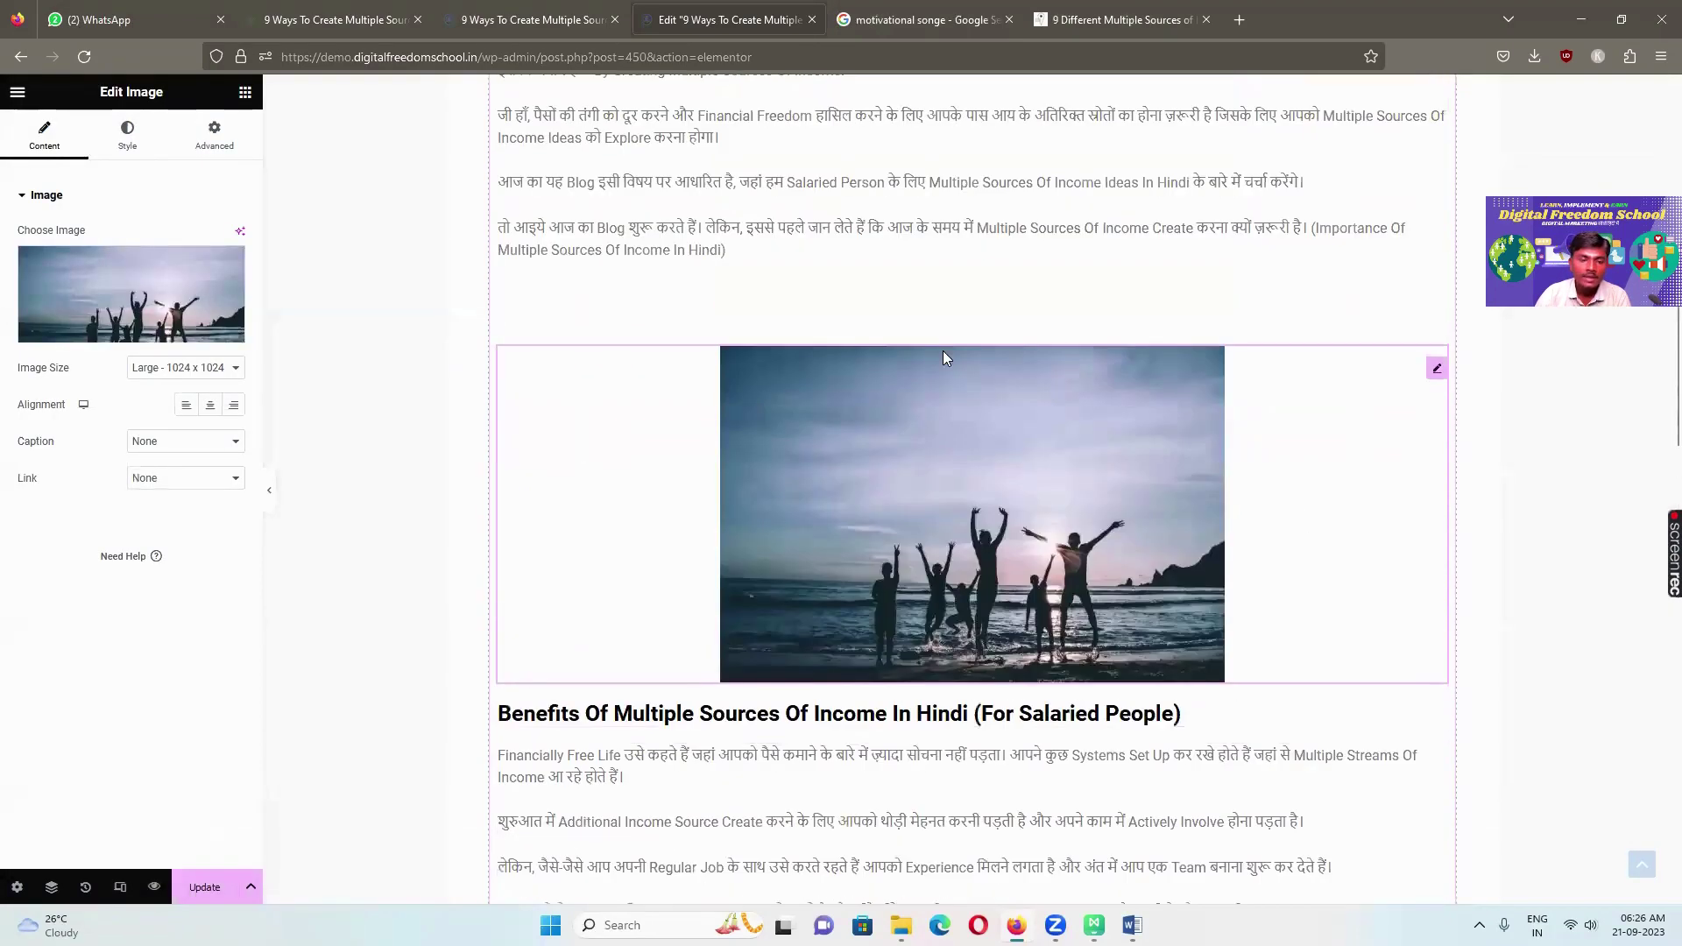
Add an Image widget above the "कर्ज़ (Debt)" heading and fill it with the uploaded pink "Top-9-Ways-To-Create-Multiple-Sources-Of-Income" lightbulb picture
{"action": "scroll", "coordinate": [943, 351], "scroll_direction": "down", "scroll_amount": 8}
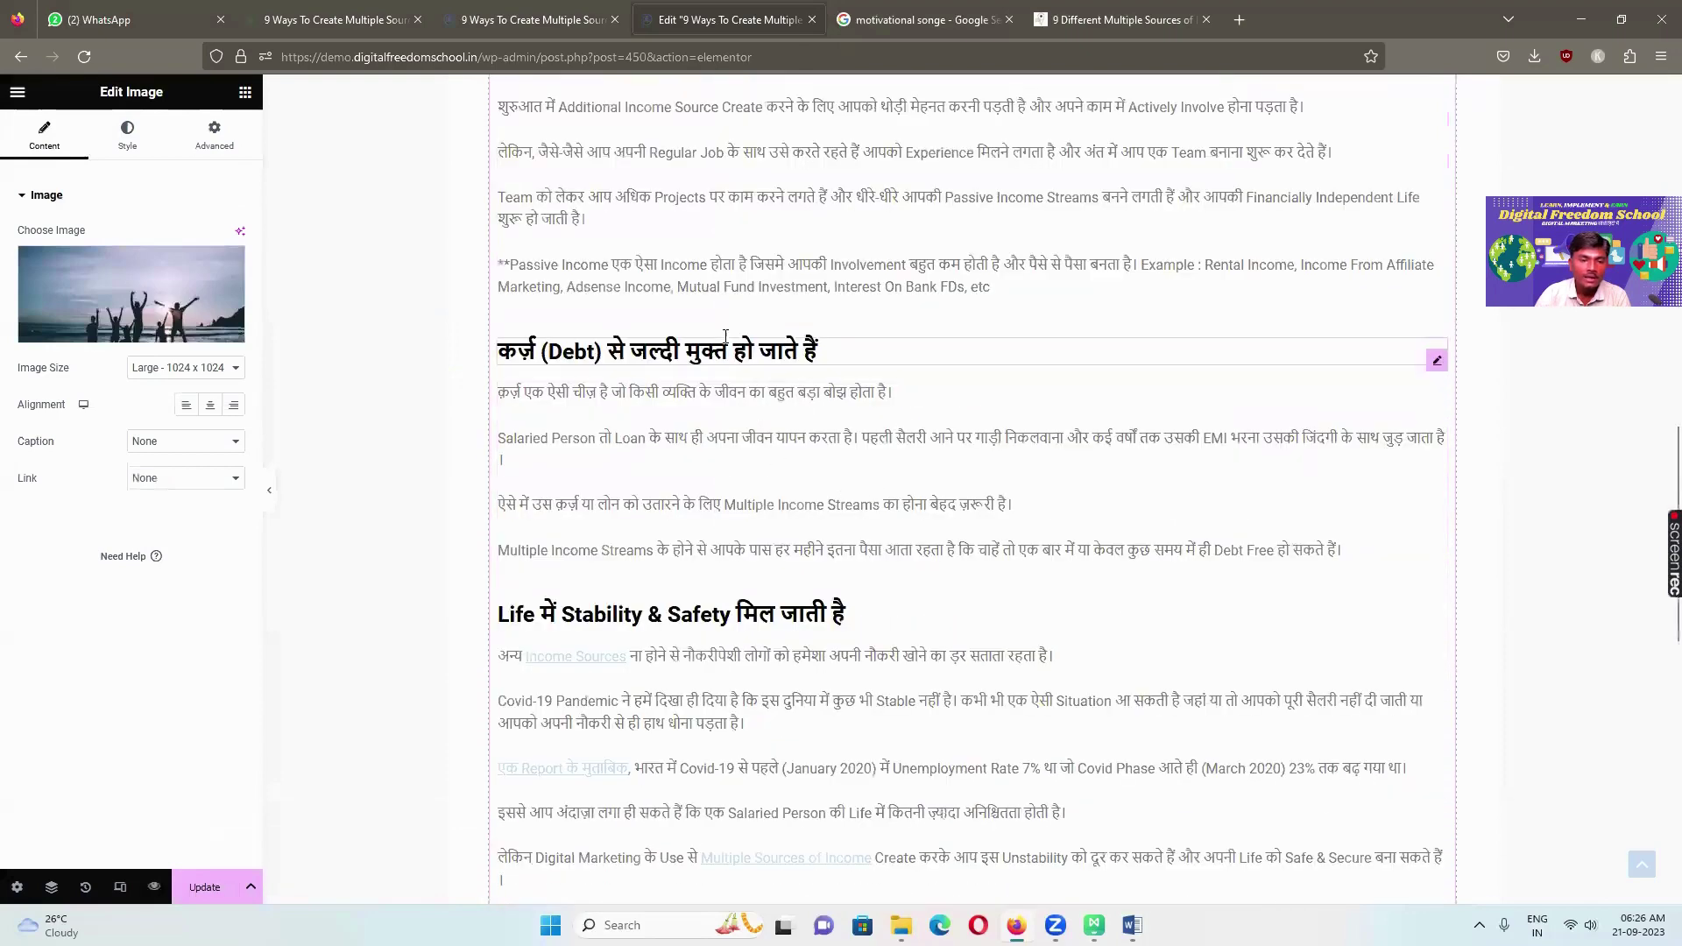
{"action": "left_click", "coordinate": [246, 91]}
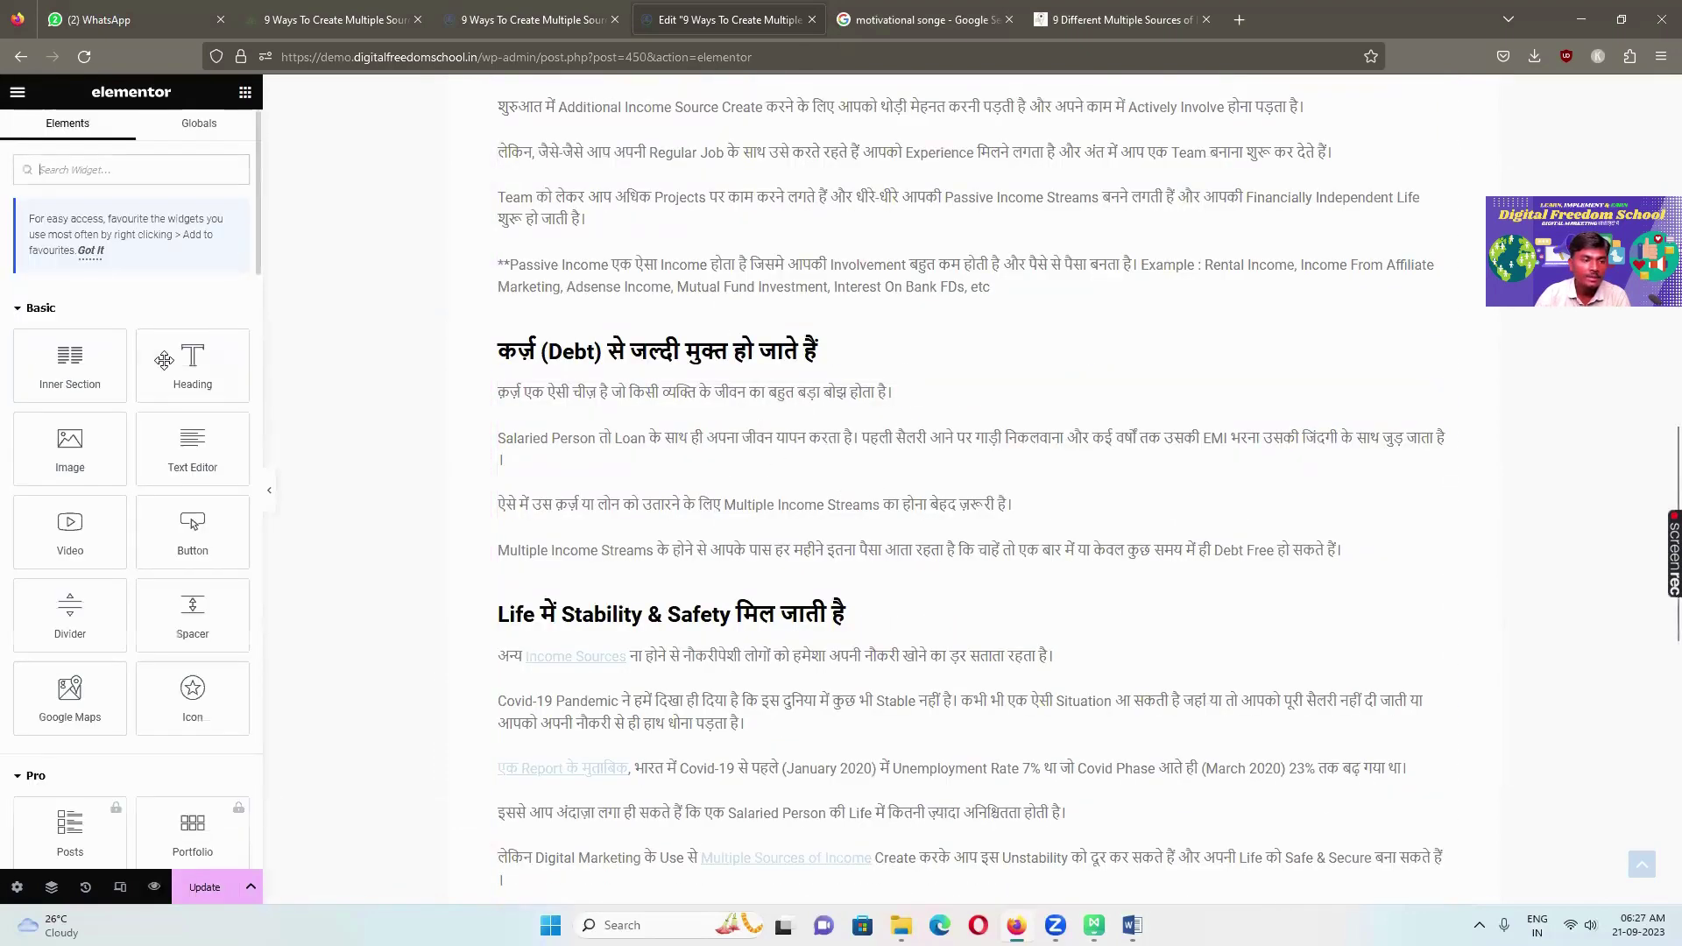
{"action": "left_click_drag", "start_coordinate": [71, 447], "coordinate": [831, 312]}
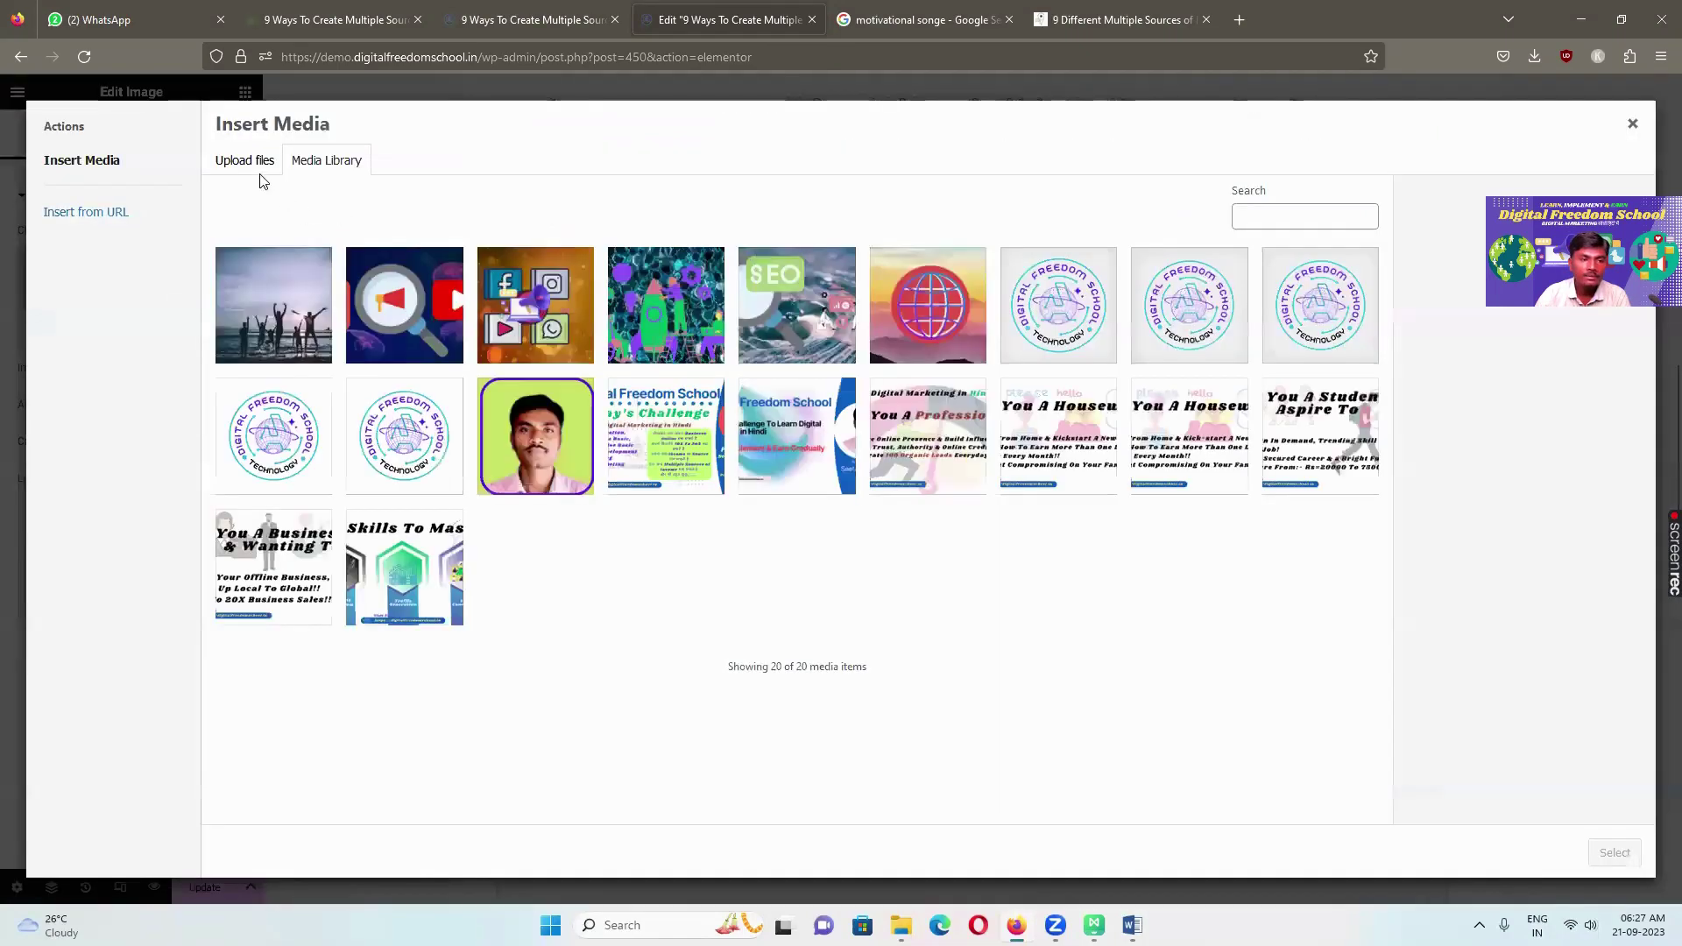
{"action": "left_click", "coordinate": [256, 164]}
{"action": "left_click", "coordinate": [894, 445]}
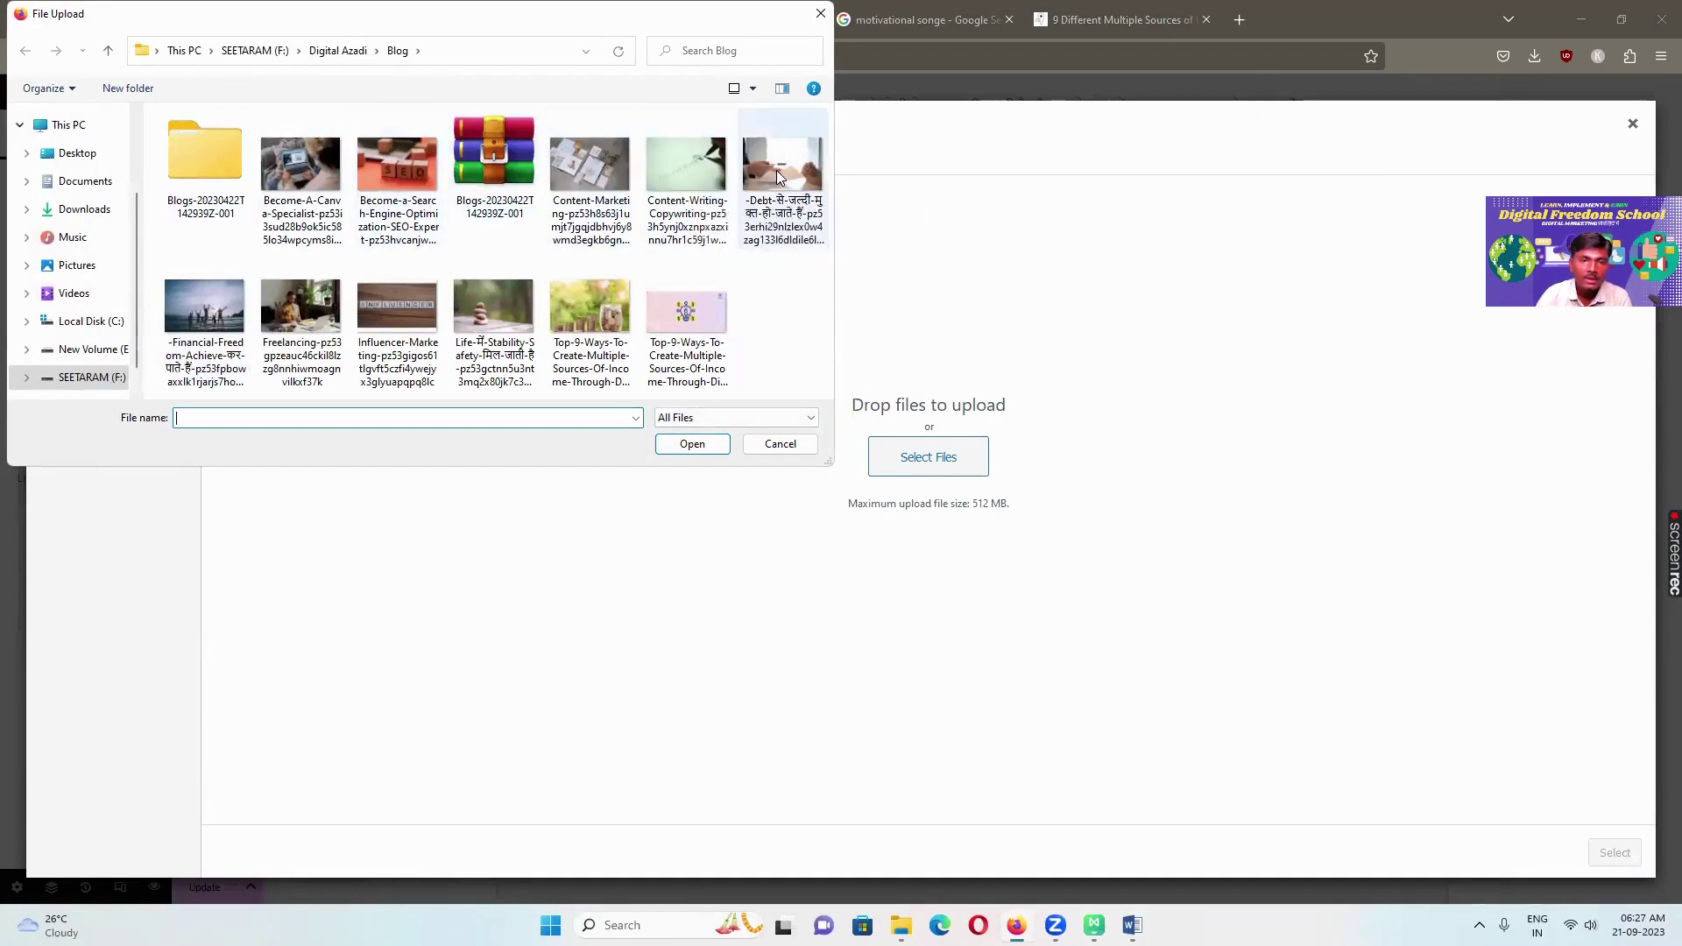
{"action": "left_click", "coordinate": [696, 318]}
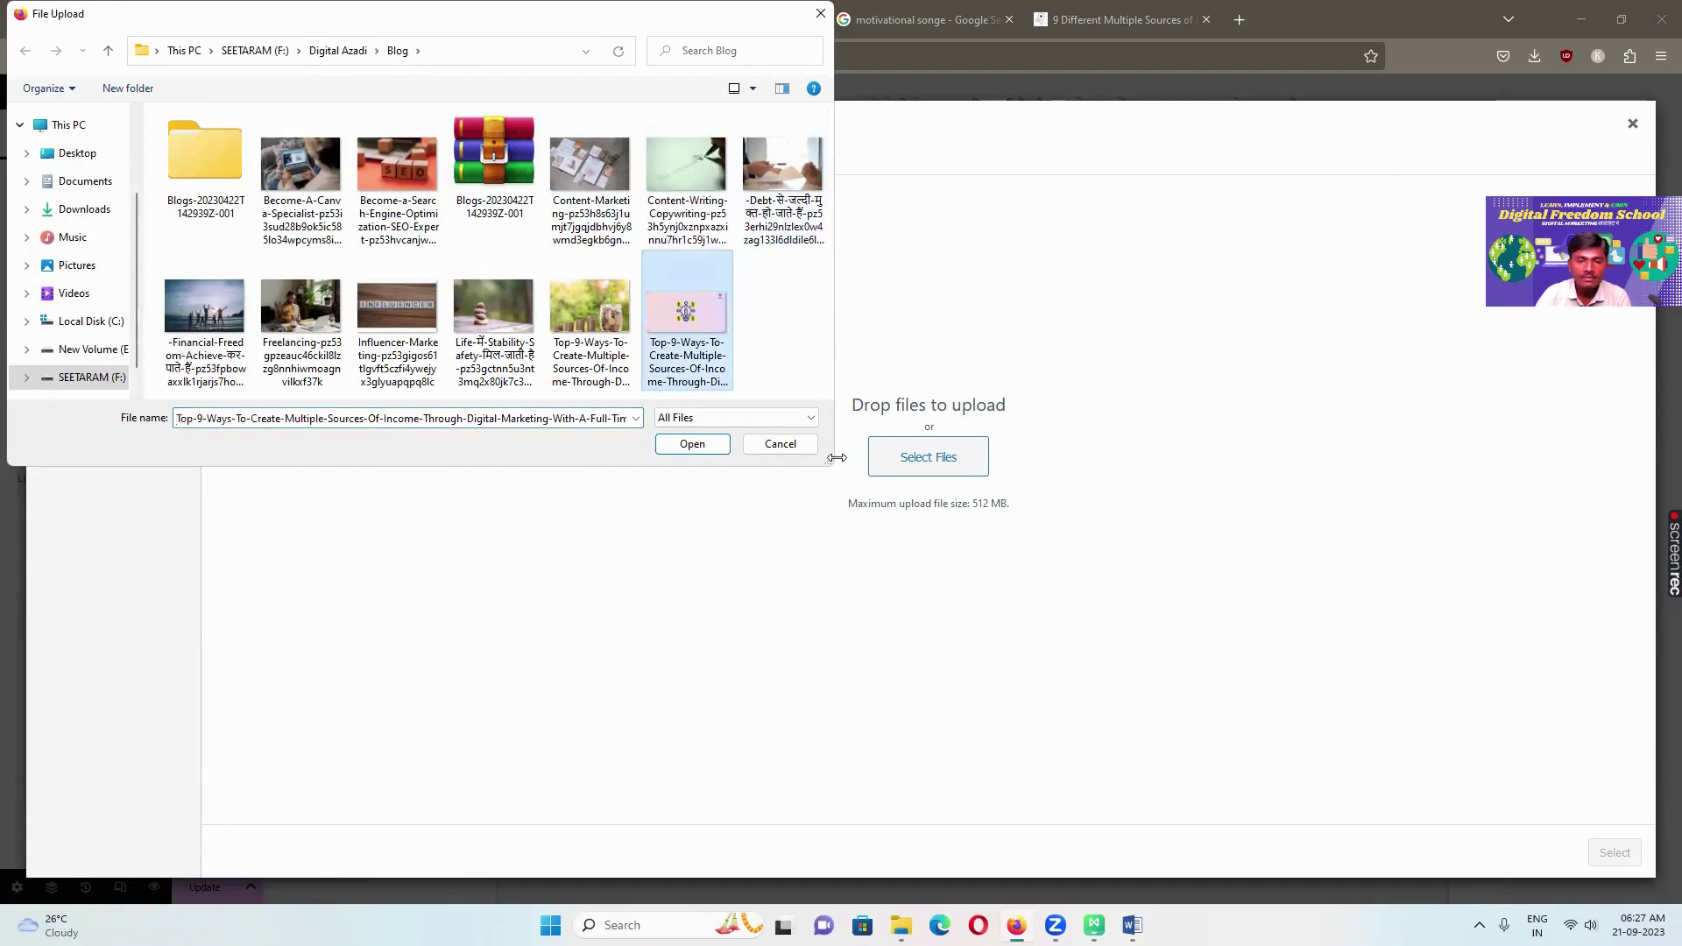
{"action": "left_click", "coordinate": [692, 444]}
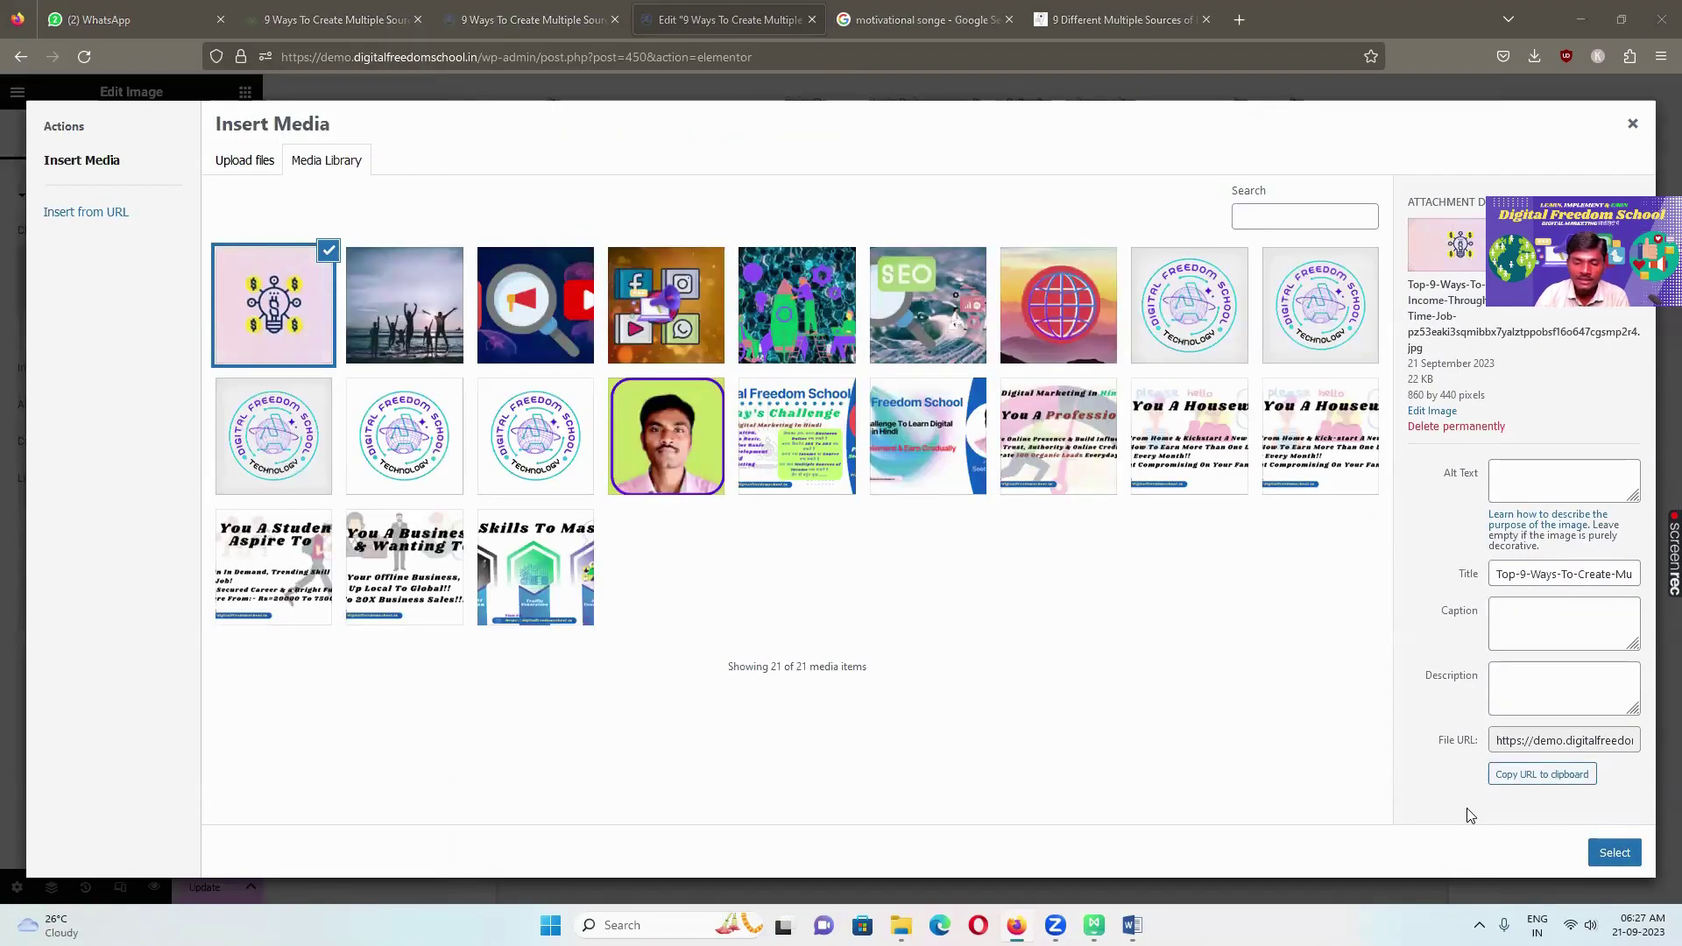
{"action": "left_click", "coordinate": [1614, 852]}
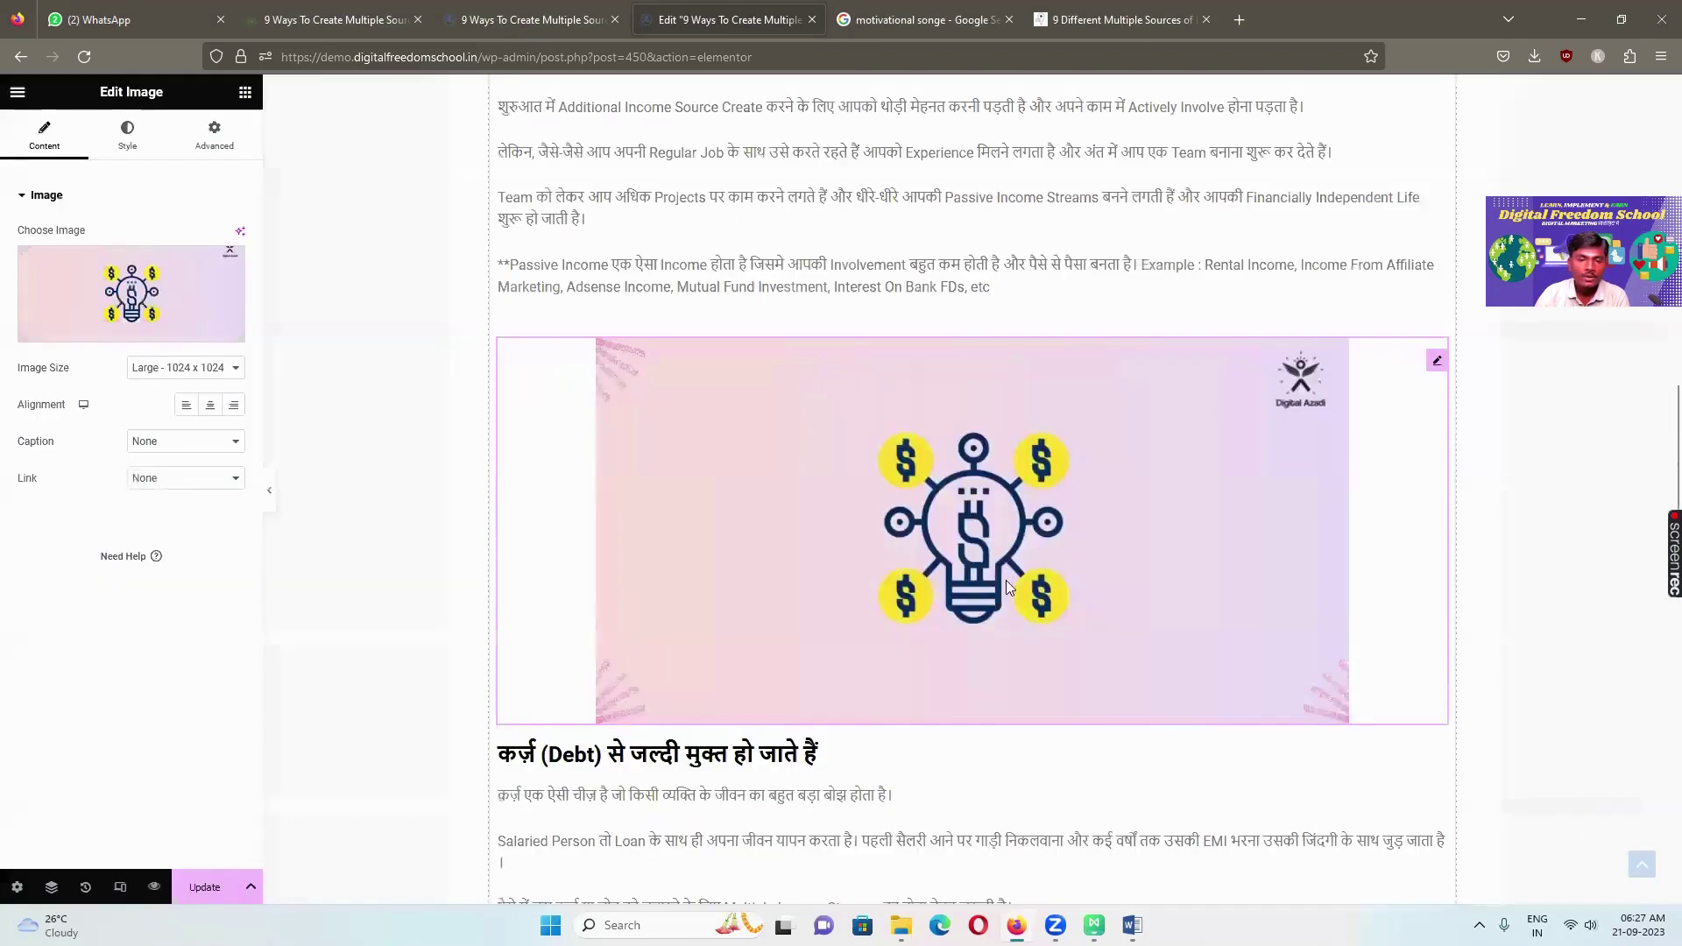
Add an Image widget above the "Life में Stability & Safety" heading and fill it with the uploaded "Content-Marketing" picture from the Blog folder
{"action": "scroll", "coordinate": [1118, 420], "scroll_direction": "down", "scroll_amount": 8}
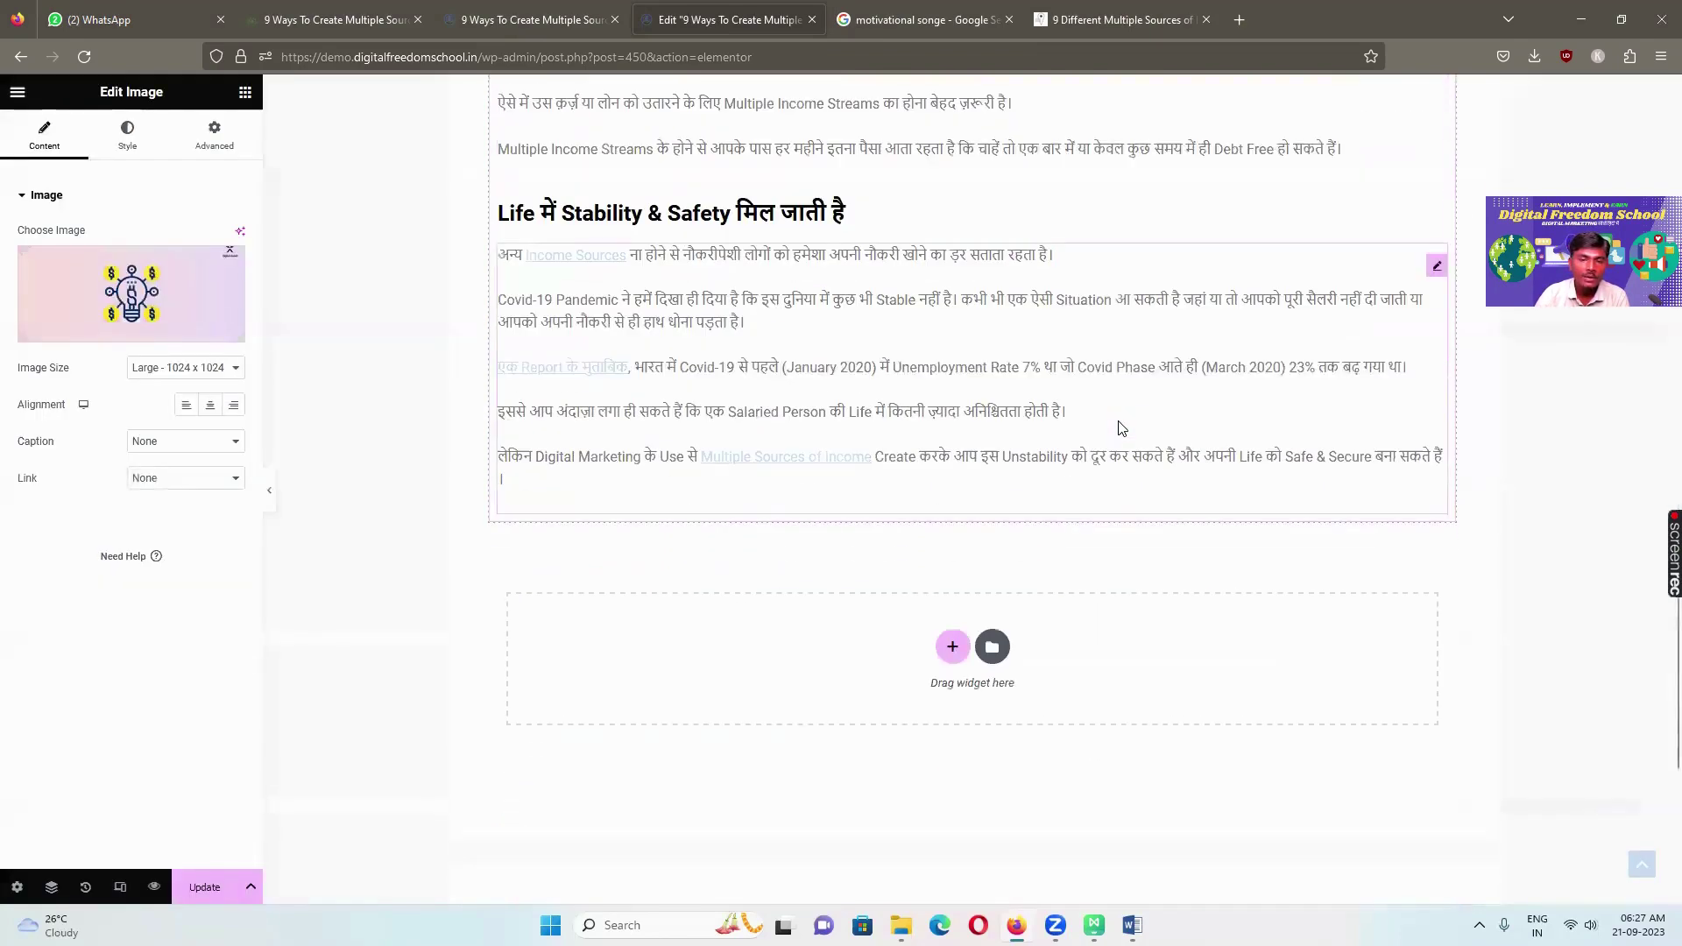
{"action": "scroll", "coordinate": [885, 351], "scroll_direction": "up", "scroll_amount": 4}
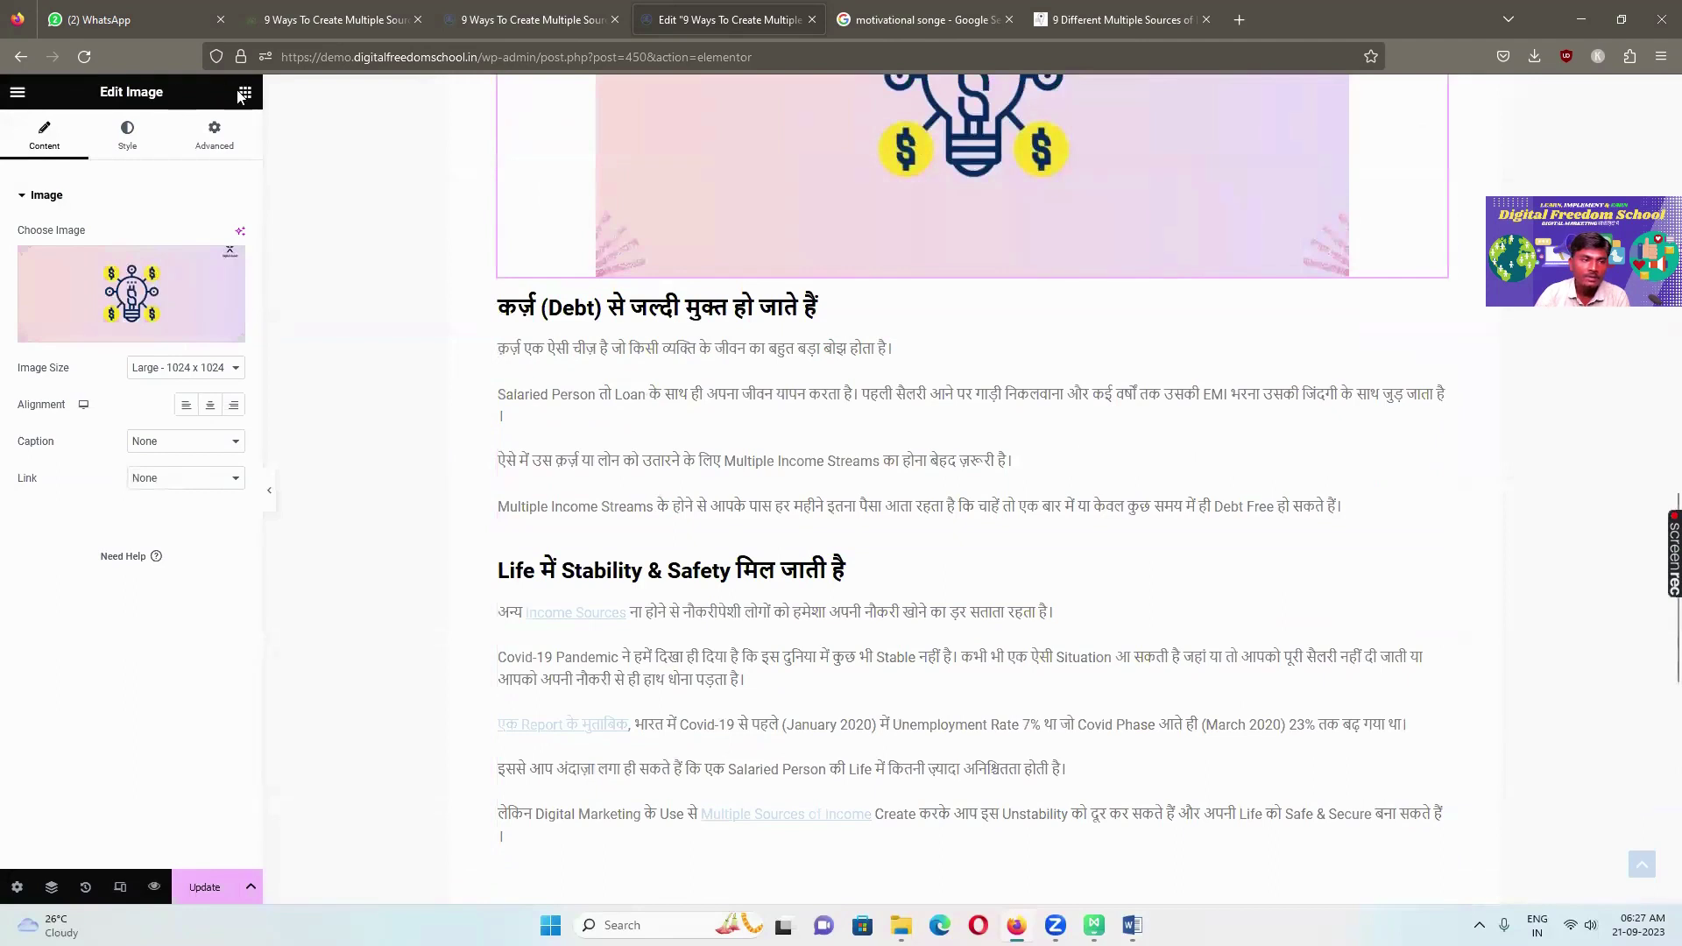
{"action": "left_click", "coordinate": [244, 92]}
{"action": "left_click_drag", "start_coordinate": [70, 447], "coordinate": [783, 515]}
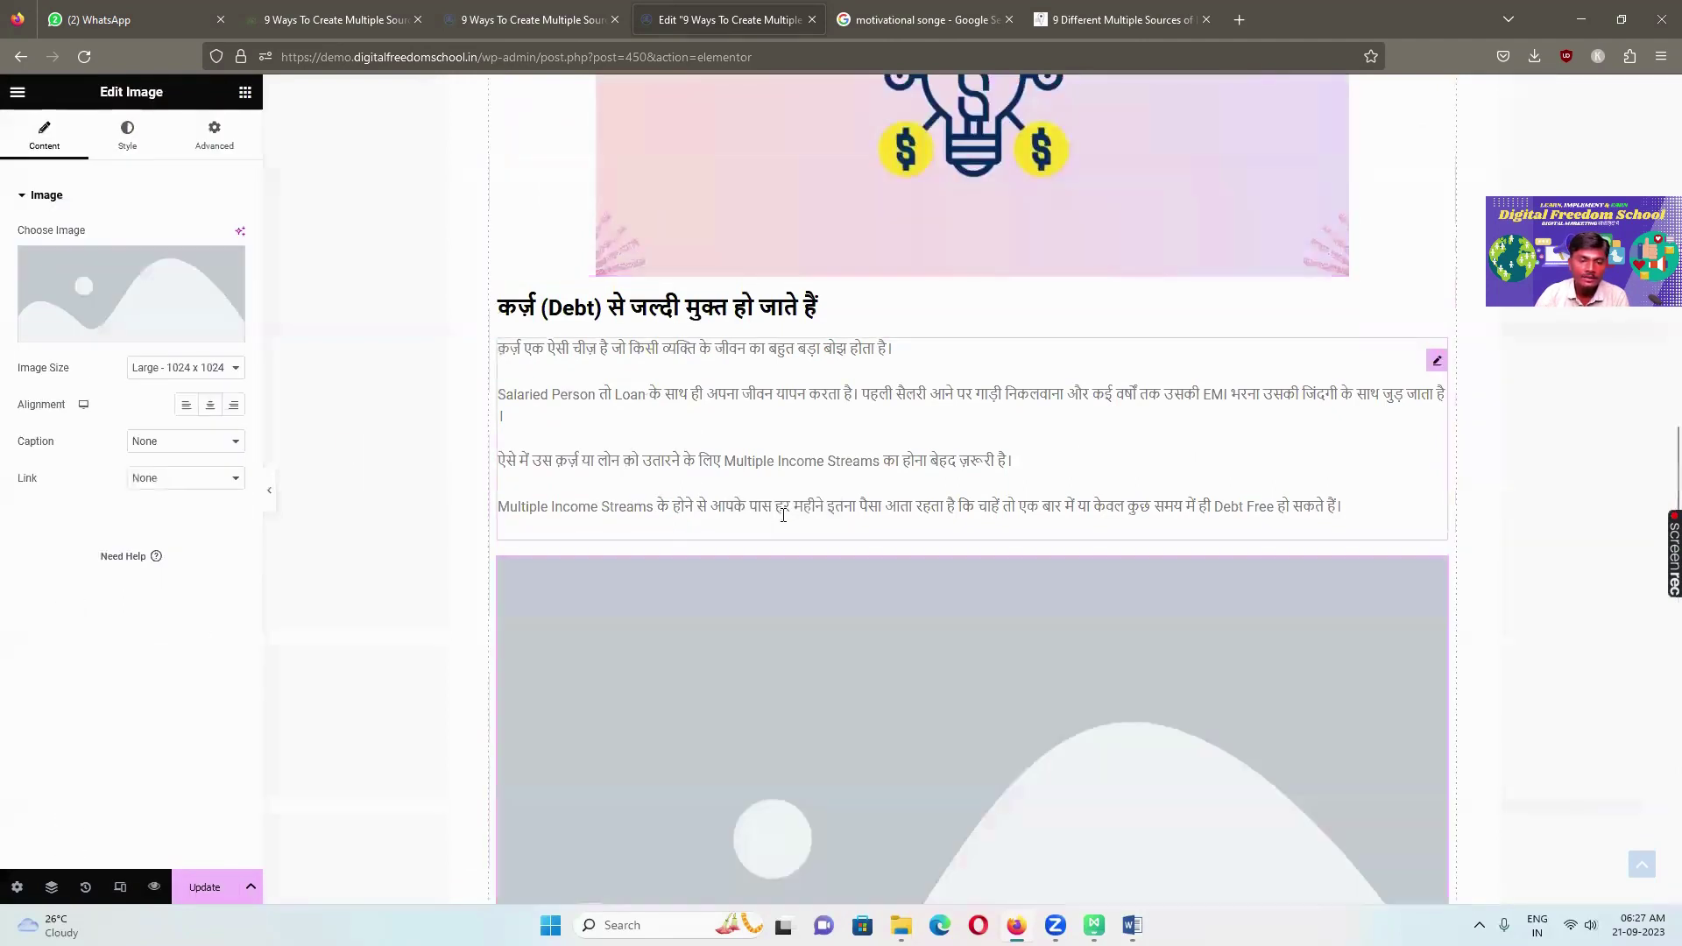
{"action": "left_click", "coordinate": [113, 298]}
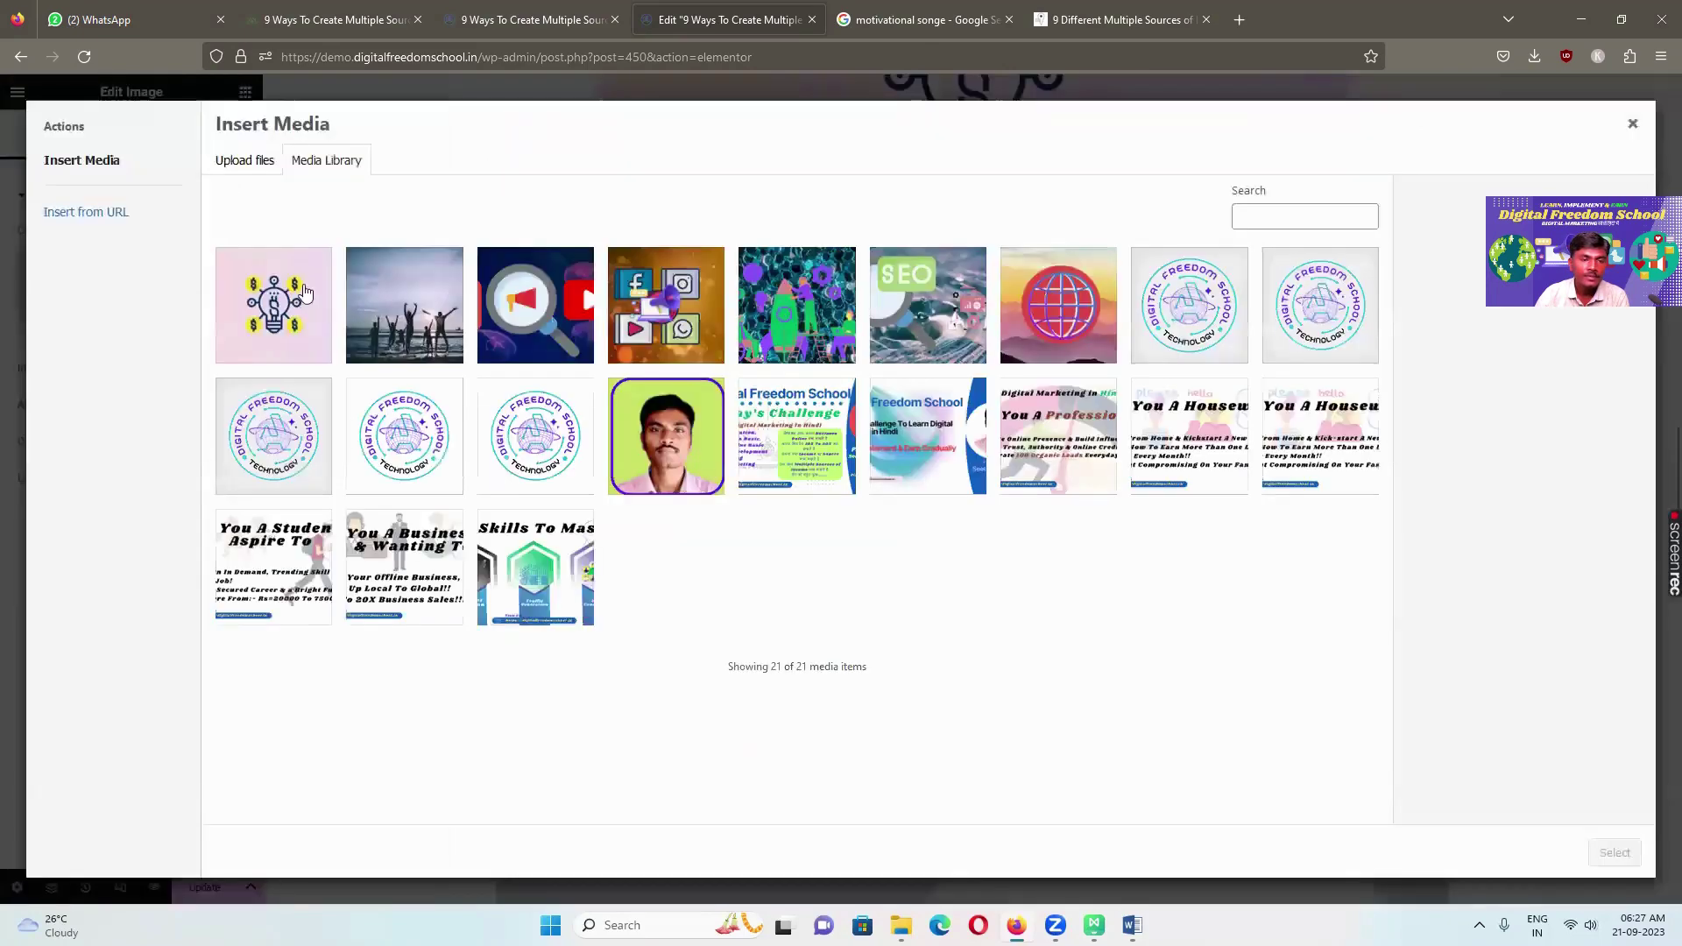
{"action": "left_click", "coordinate": [247, 163]}
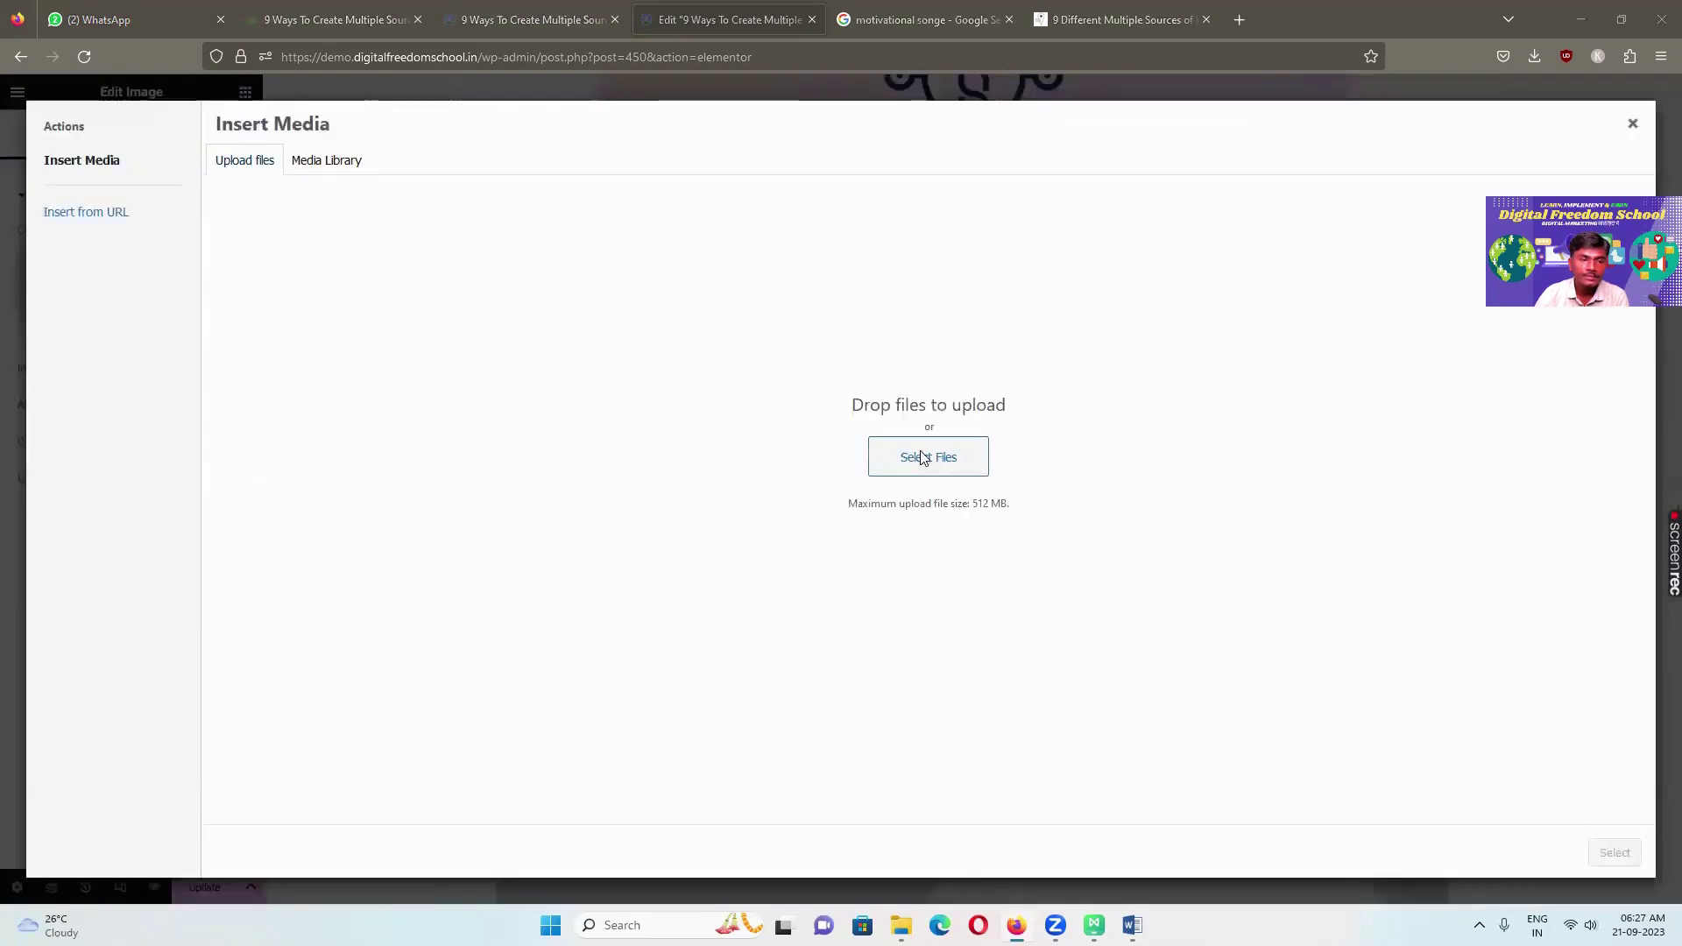
{"action": "left_click", "coordinate": [923, 458]}
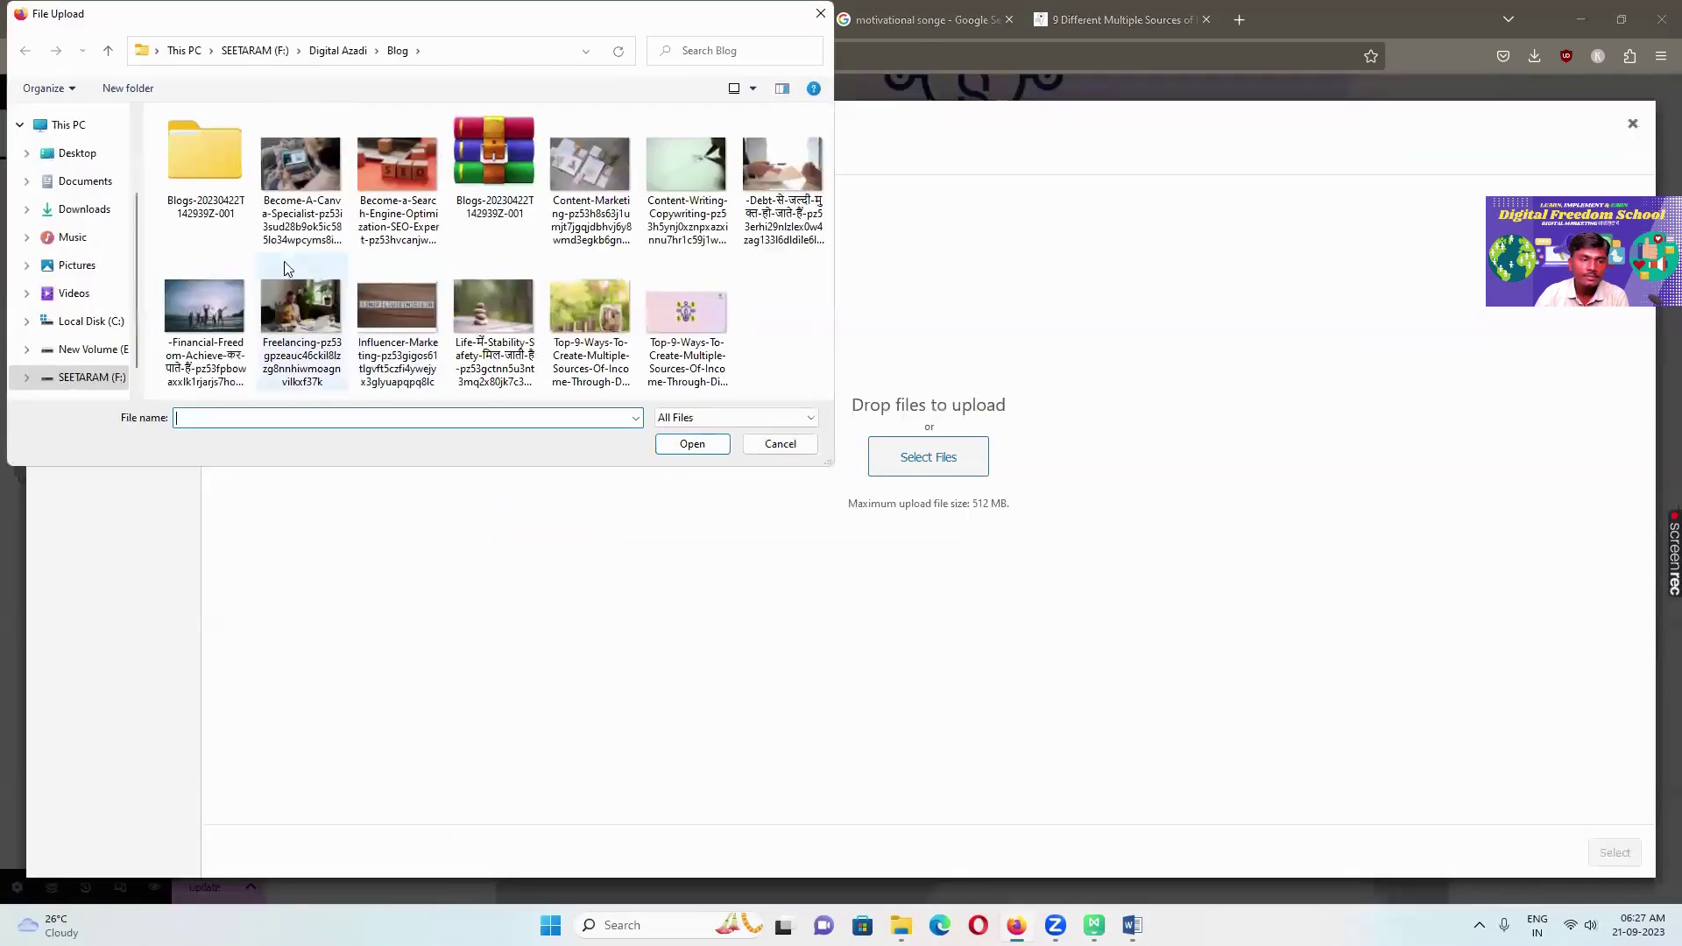
{"action": "left_click", "coordinate": [592, 181]}
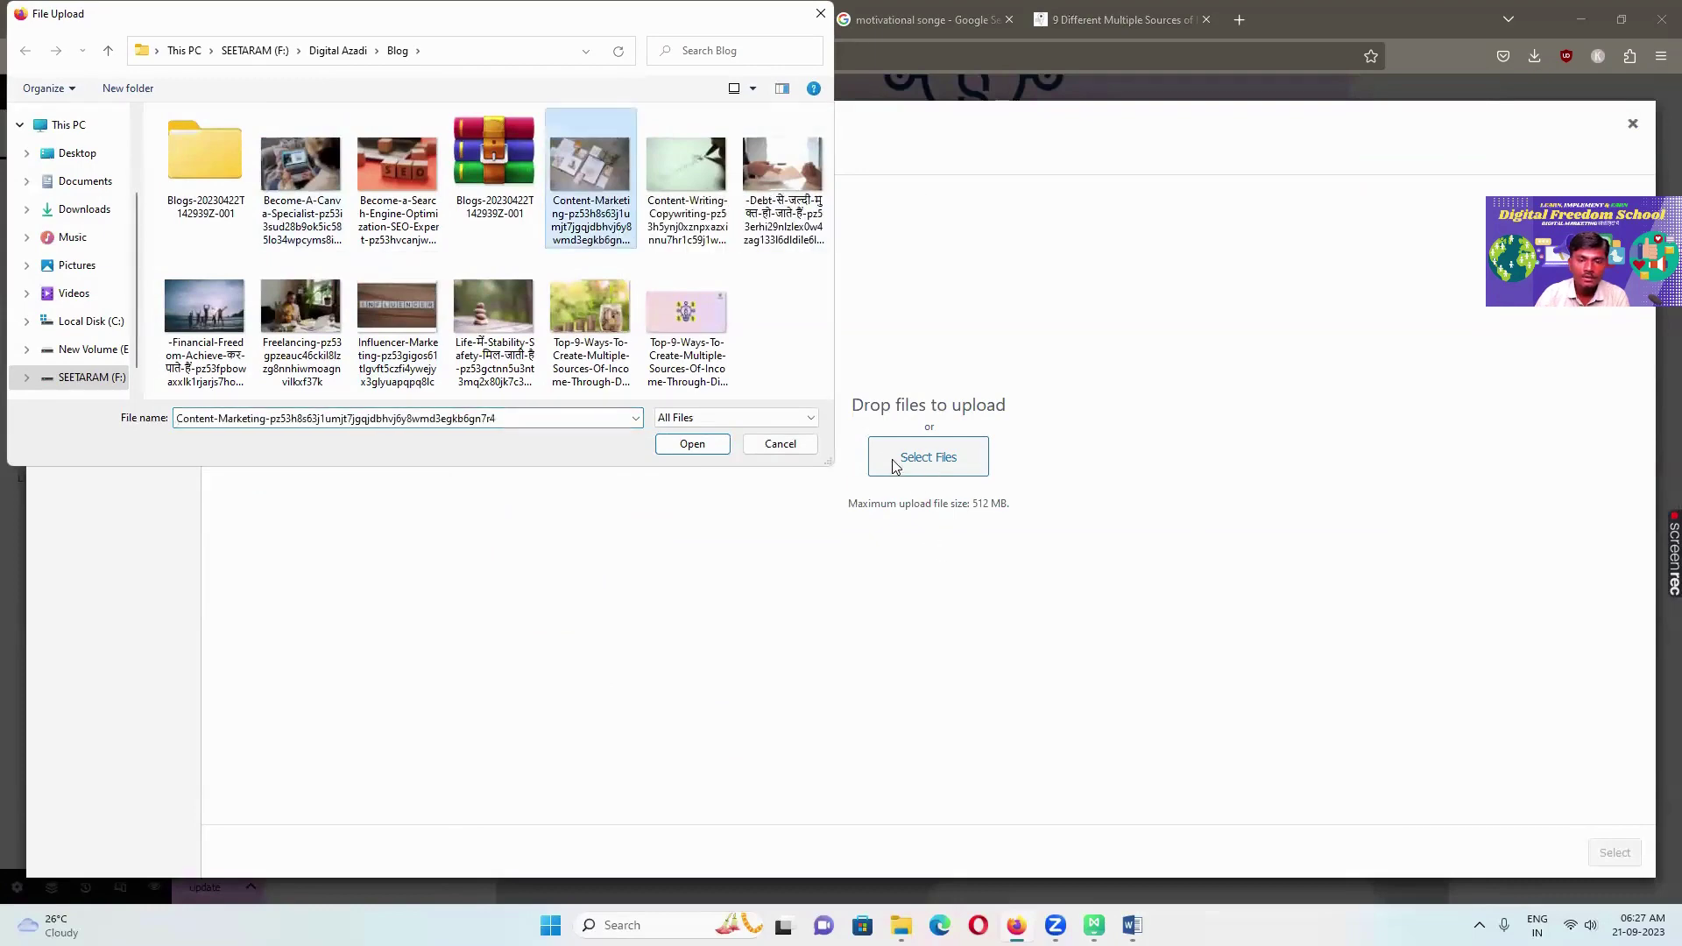
{"action": "left_click", "coordinate": [692, 444]}
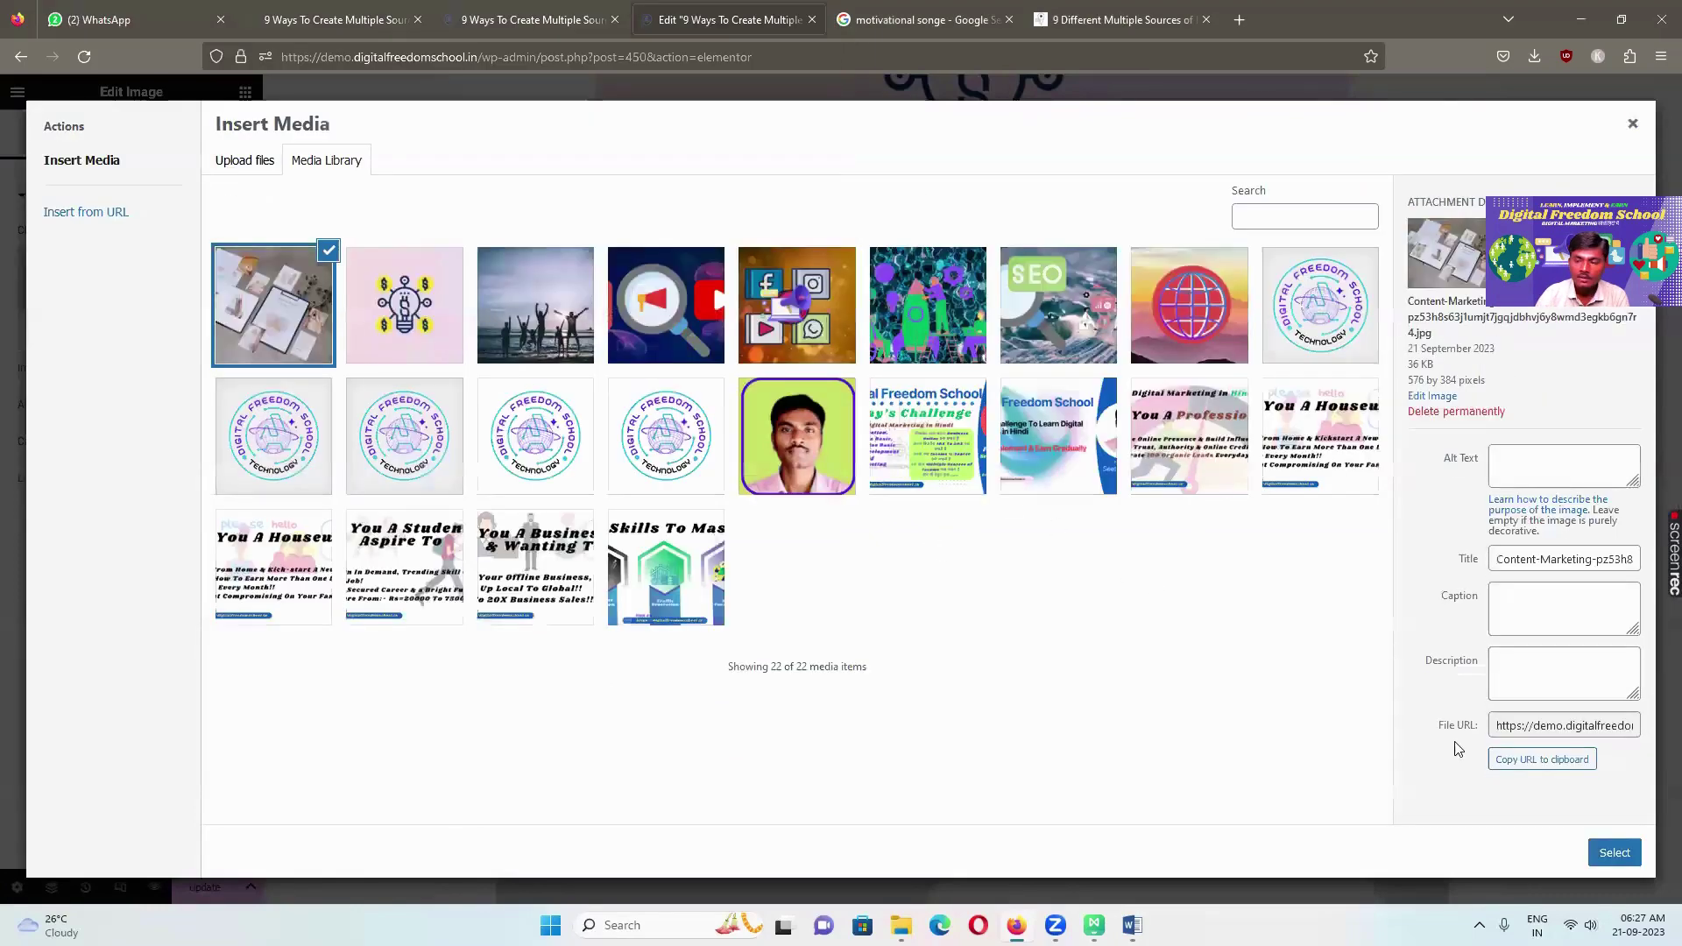
{"action": "left_click", "coordinate": [1603, 850]}
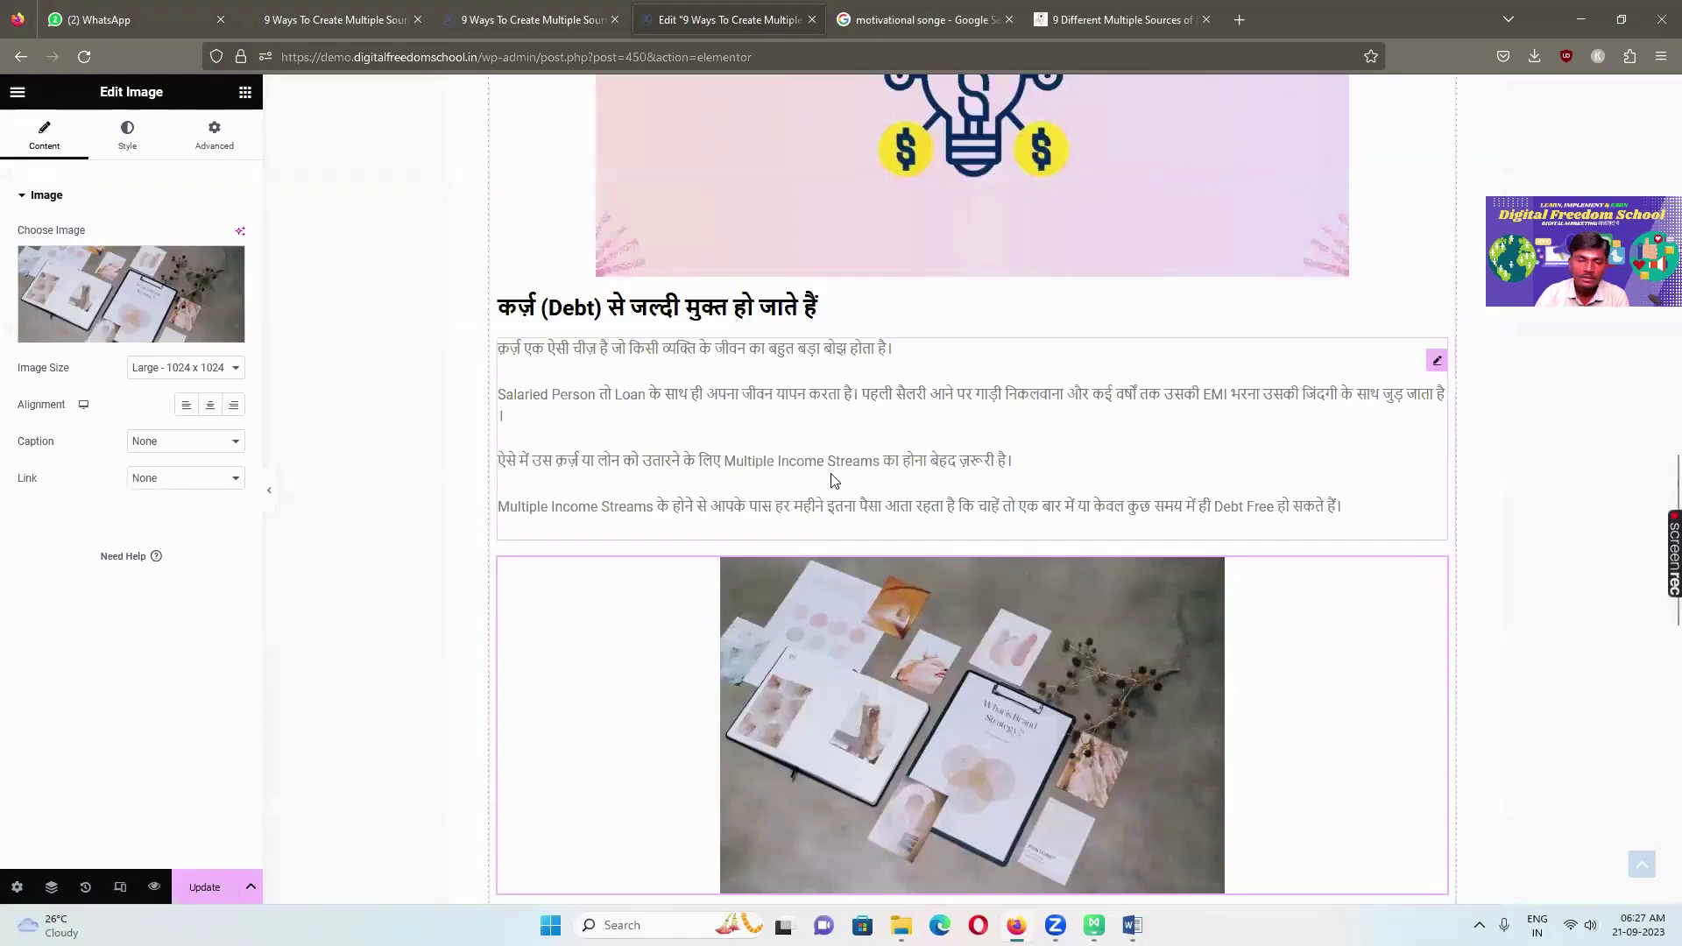
Check the inserted images in the Elementor layout and update the published post
{"action": "scroll", "coordinate": [839, 491], "scroll_direction": "down", "scroll_amount": 5}
{"action": "scroll", "coordinate": [839, 490], "scroll_direction": "down", "scroll_amount": 5}
{"action": "scroll", "coordinate": [648, 333], "scroll_direction": "up", "scroll_amount": 3}
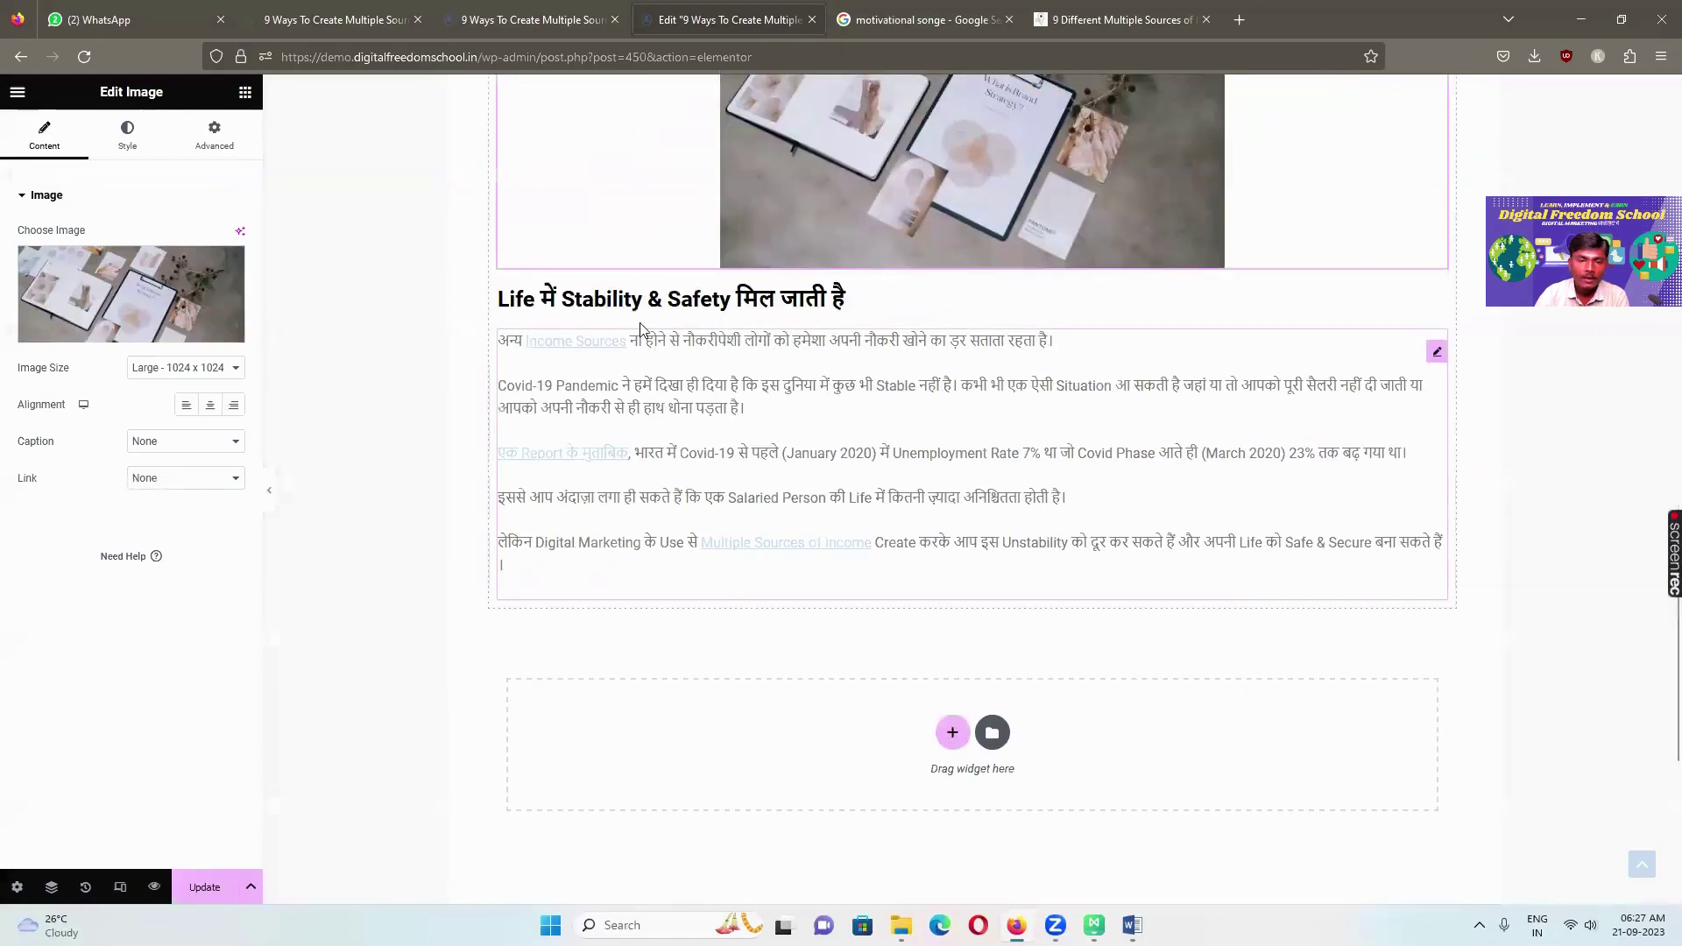
{"action": "scroll", "coordinate": [946, 337], "scroll_direction": "up", "scroll_amount": 2}
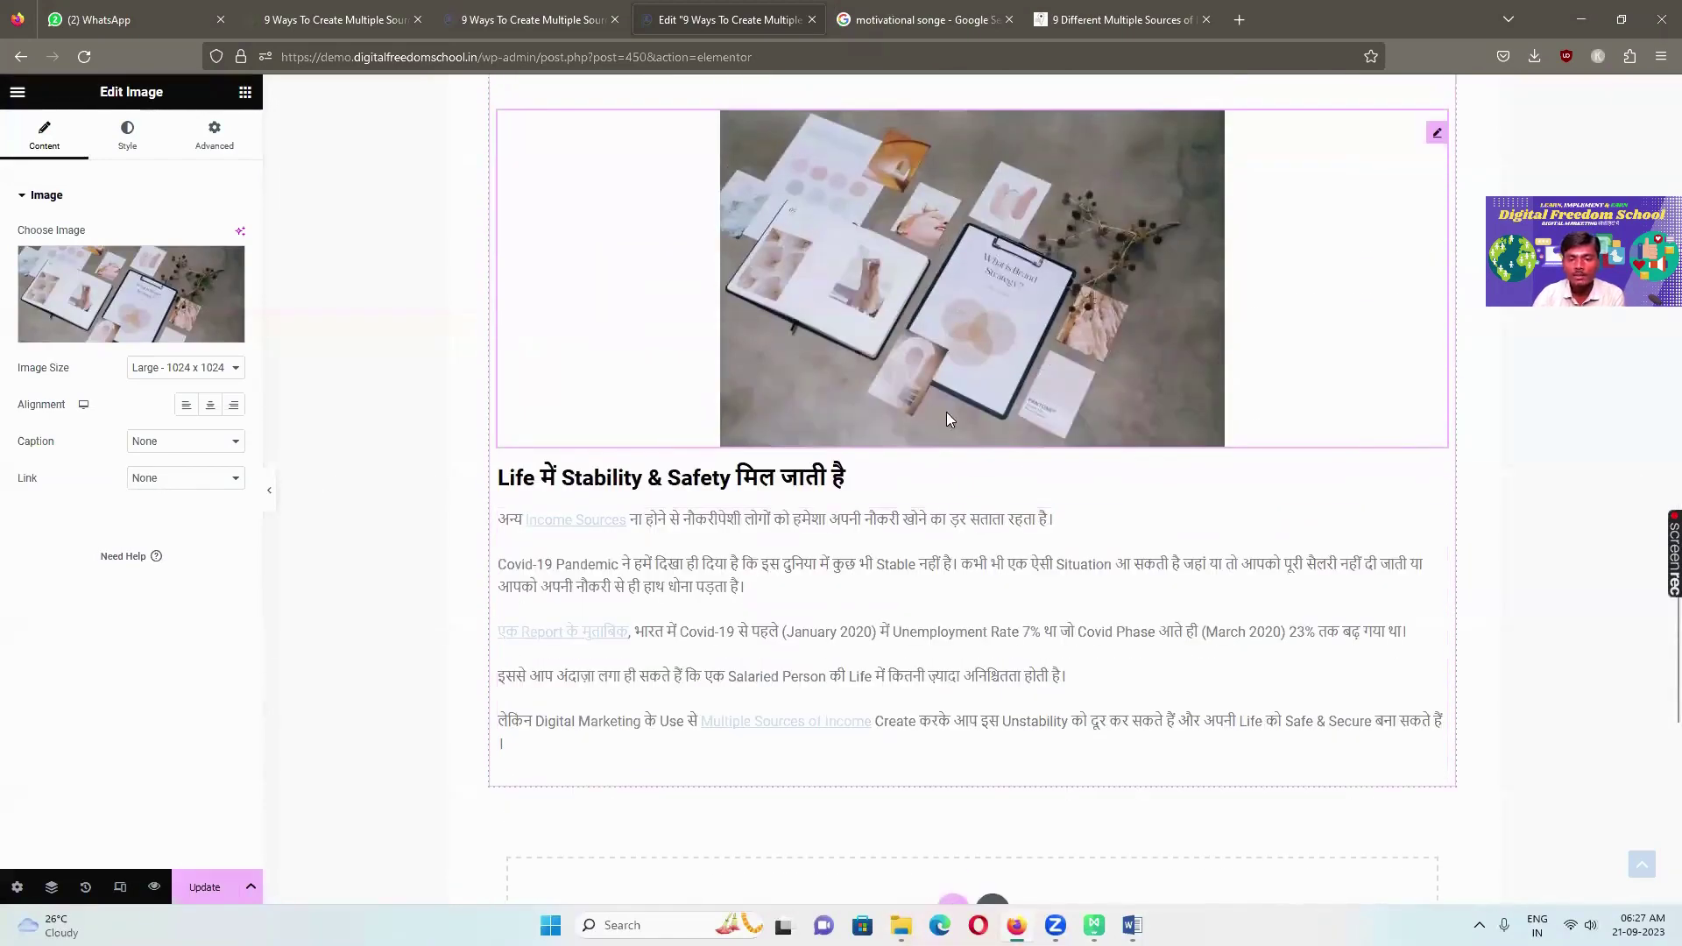
{"action": "scroll", "coordinate": [1056, 506], "scroll_direction": "up", "scroll_amount": 2}
{"action": "scroll", "coordinate": [1056, 500], "scroll_direction": "up", "scroll_amount": 6}
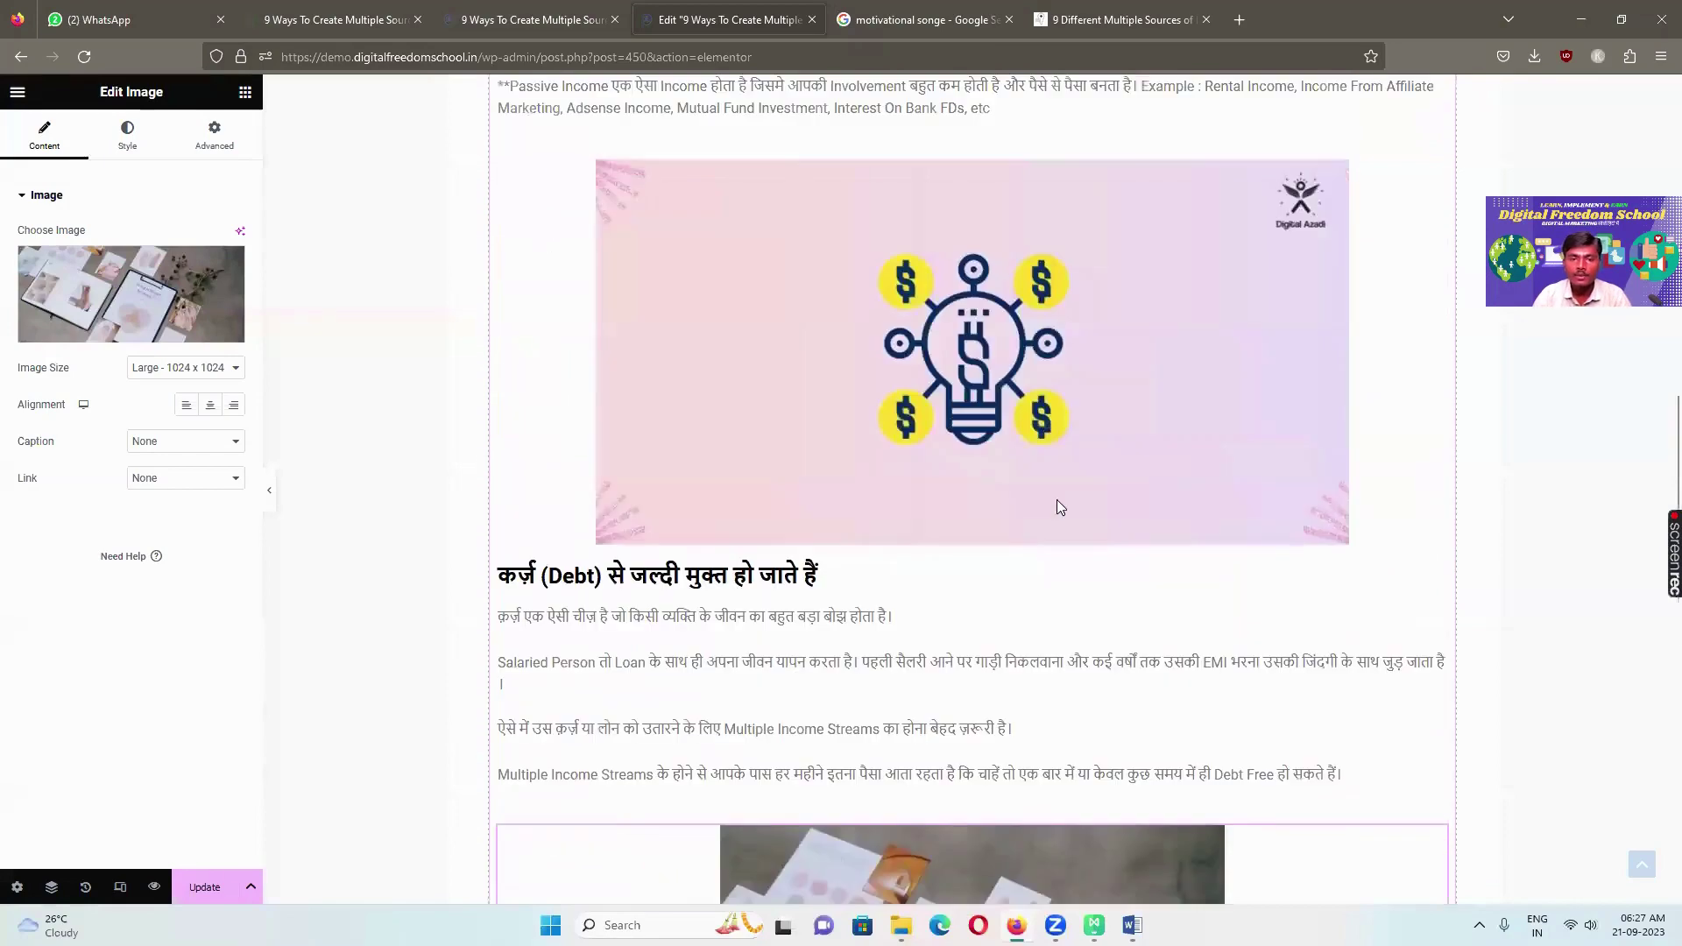
{"action": "left_click", "coordinate": [205, 887]}
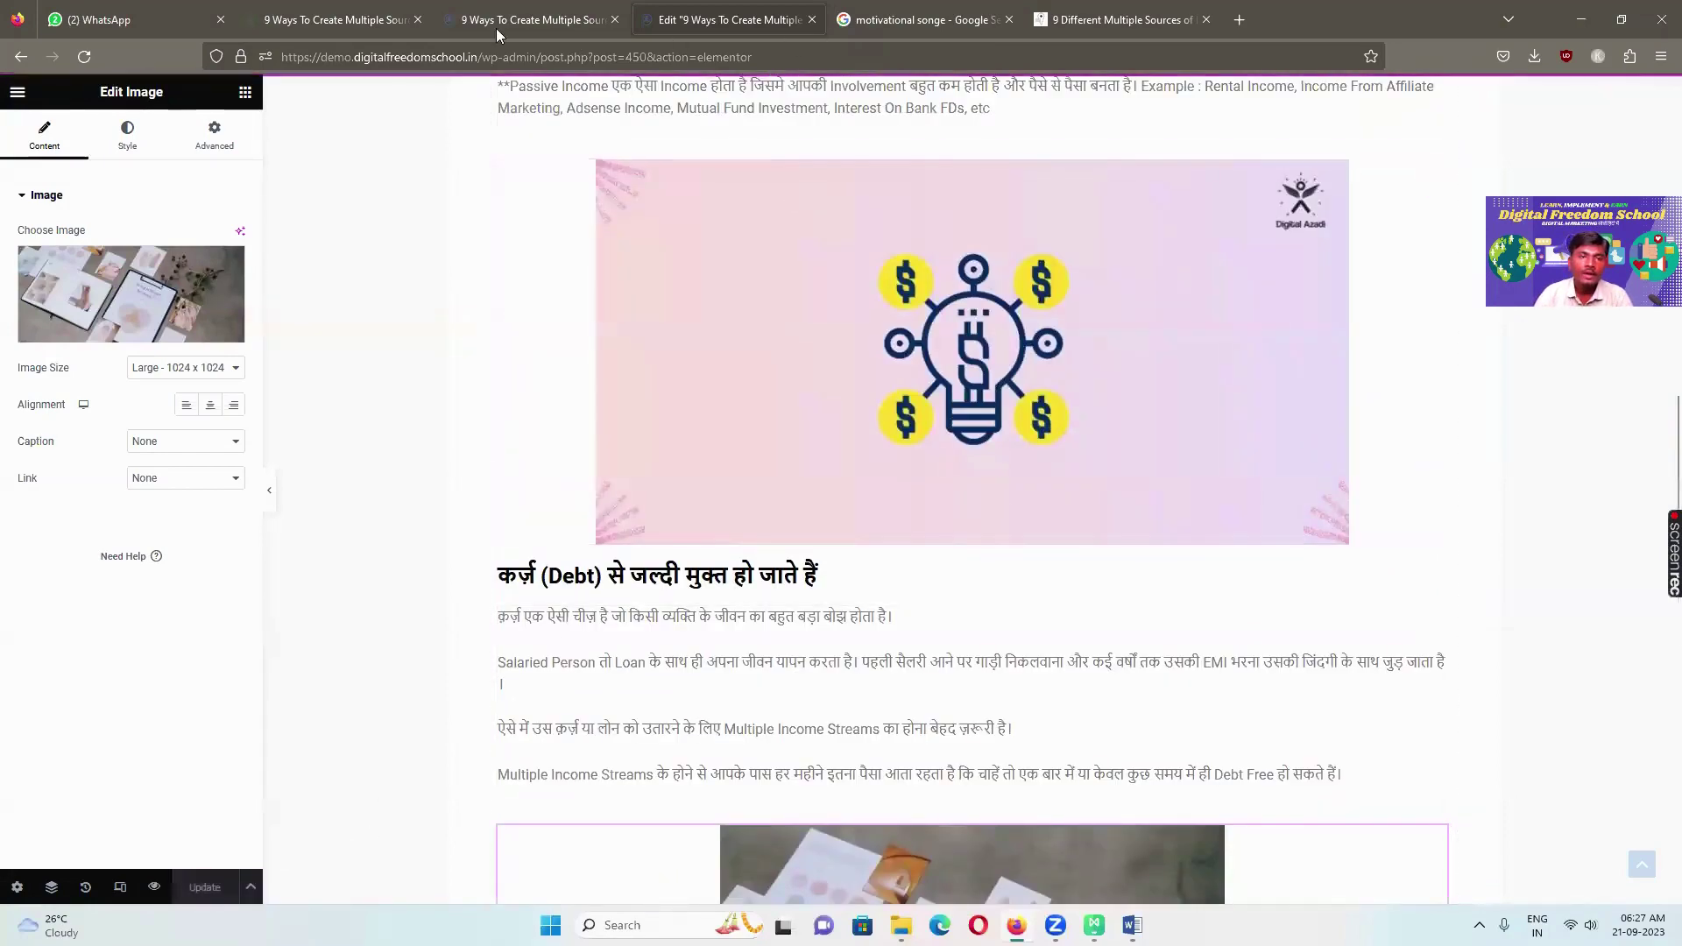
Refresh the live "9 Ways To Create Multiple Sources Of Income" post and review its images and text through to the comment section
{"action": "left_click", "coordinate": [497, 22]}
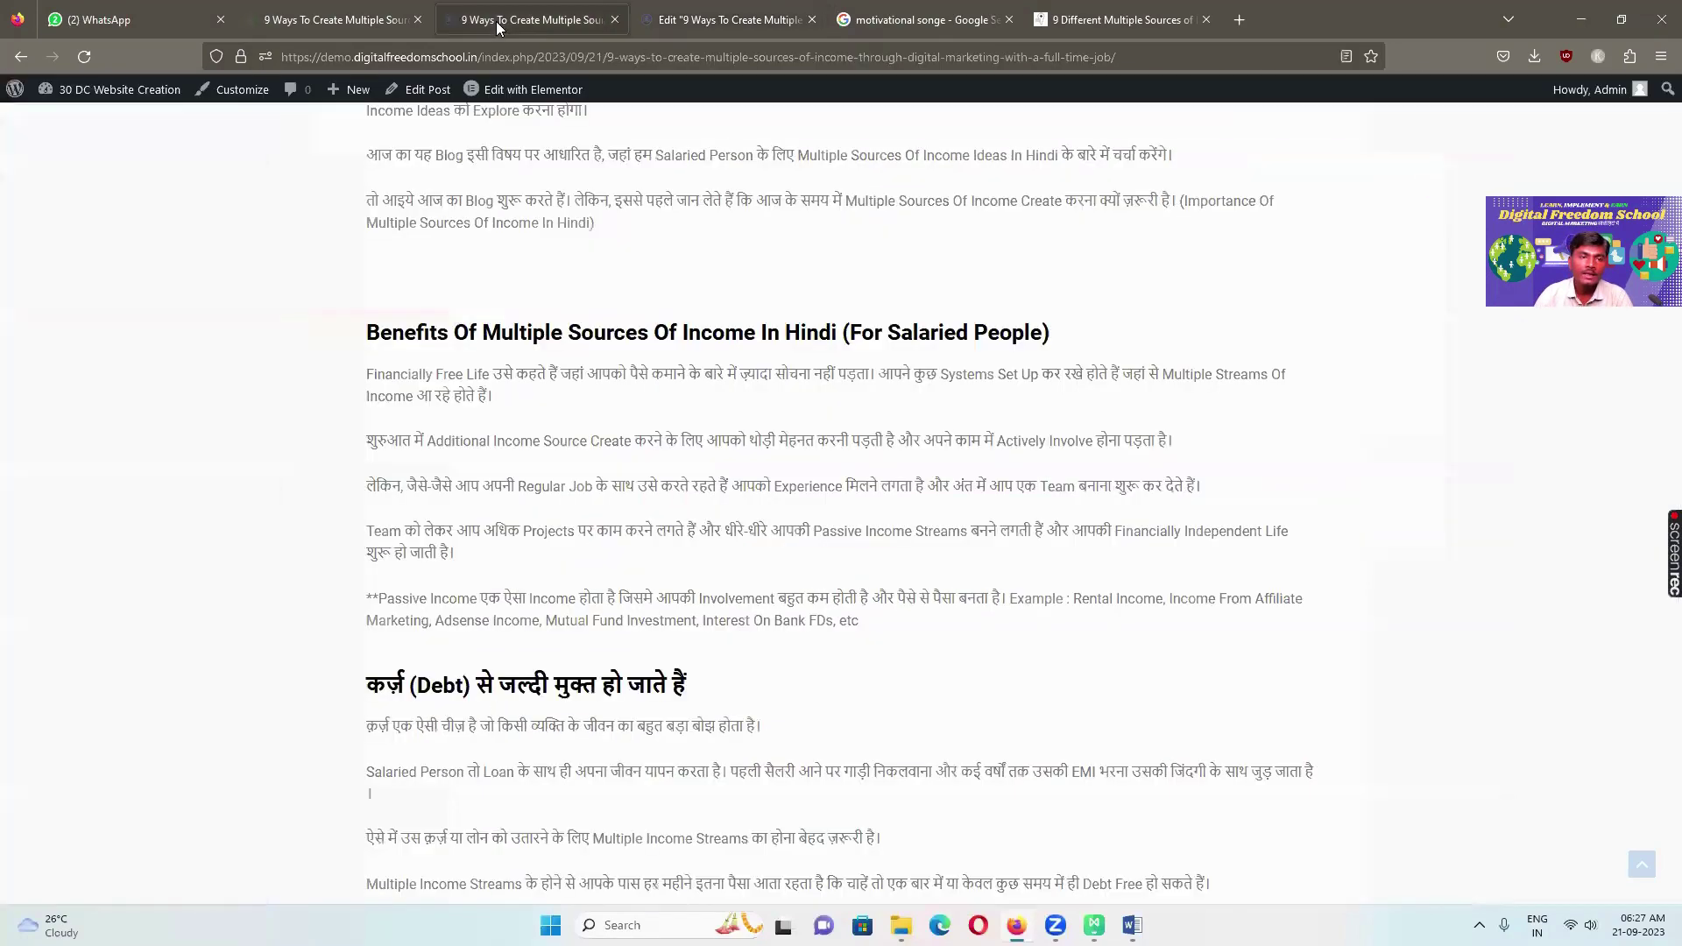
{"action": "left_click", "coordinate": [84, 56]}
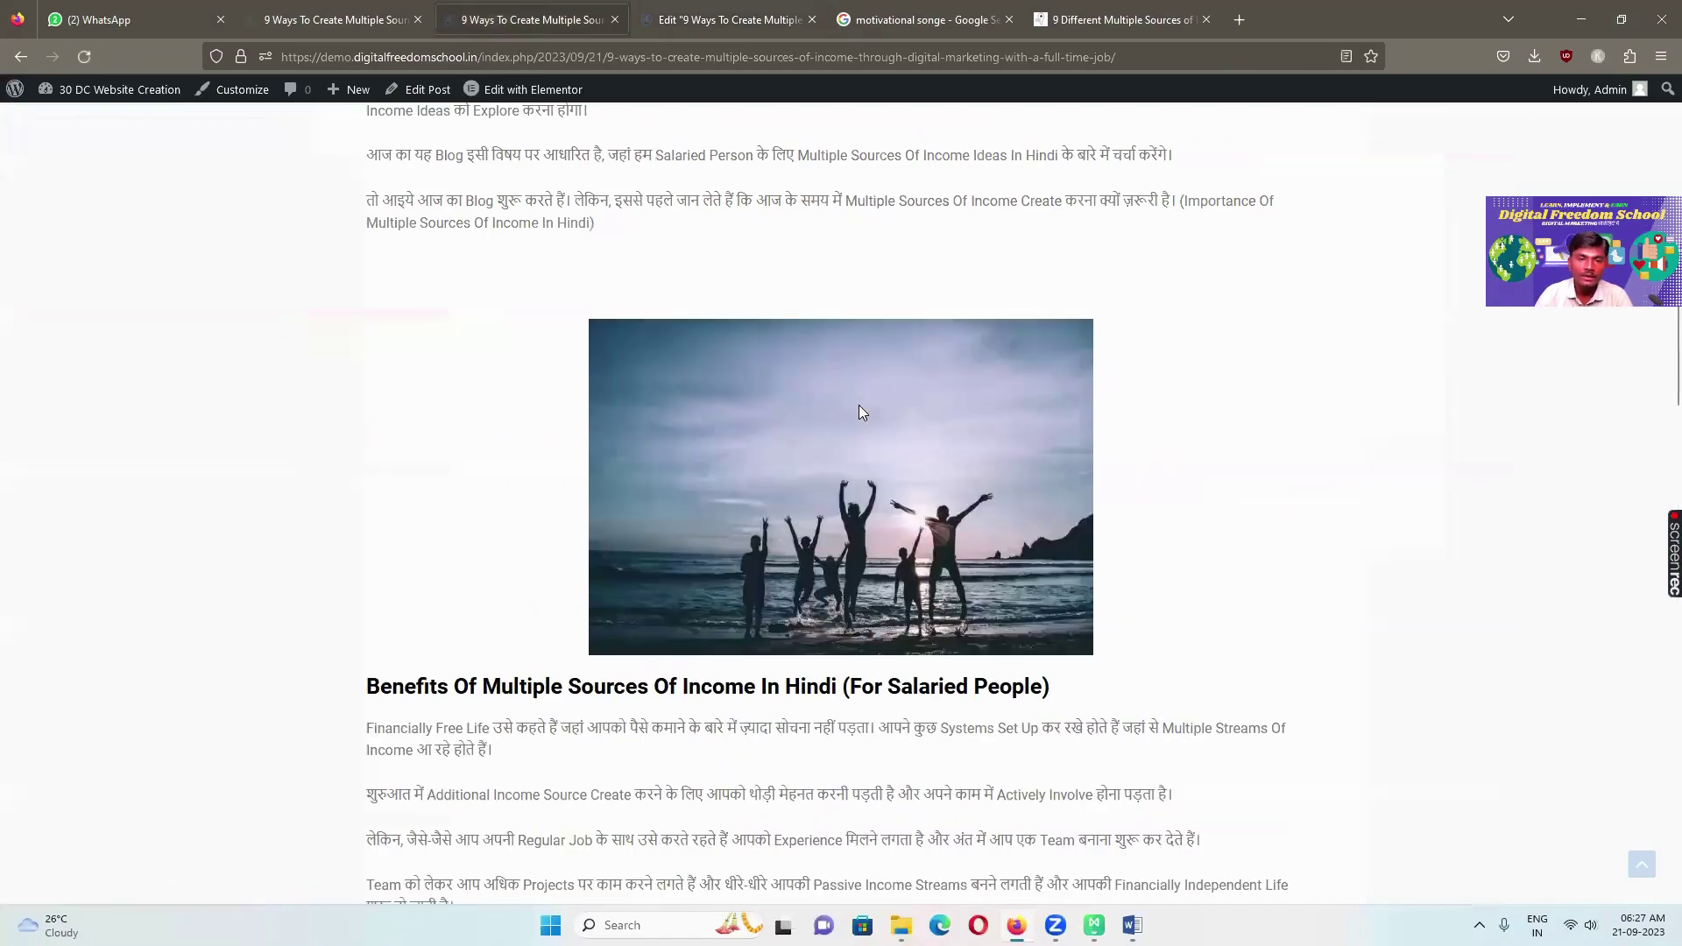
{"action": "scroll", "coordinate": [859, 413], "scroll_direction": "up", "scroll_amount": 6}
{"action": "scroll", "coordinate": [848, 404], "scroll_direction": "down", "scroll_amount": 15}
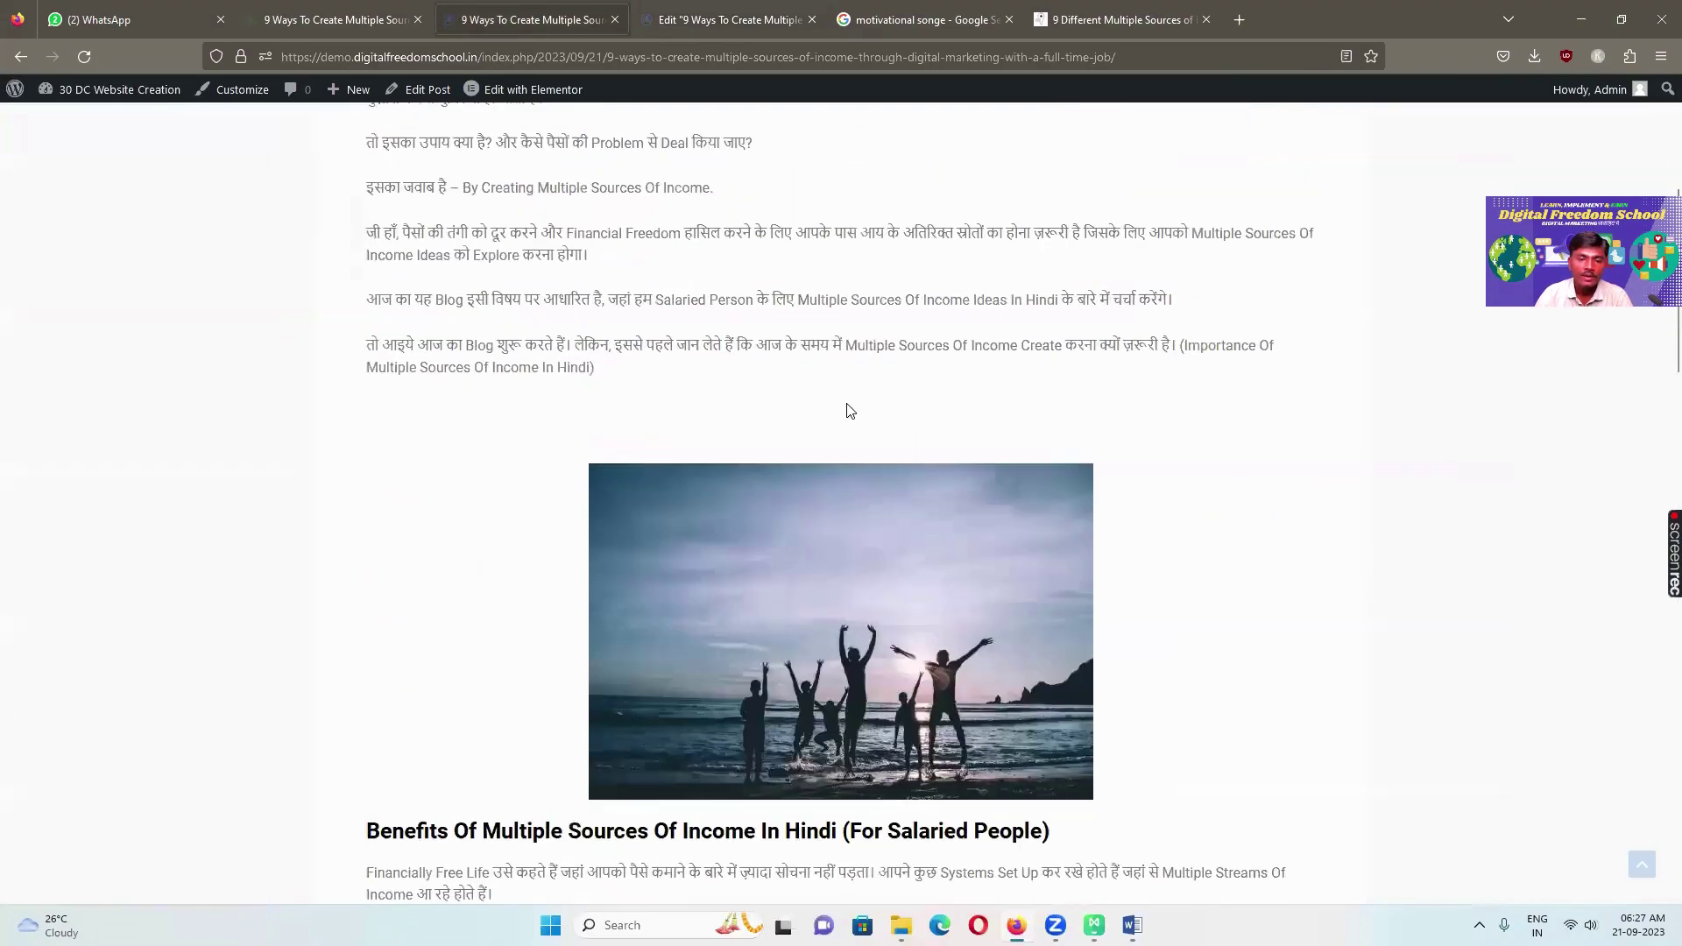
{"action": "scroll", "coordinate": [848, 405], "scroll_direction": "down", "scroll_amount": 9}
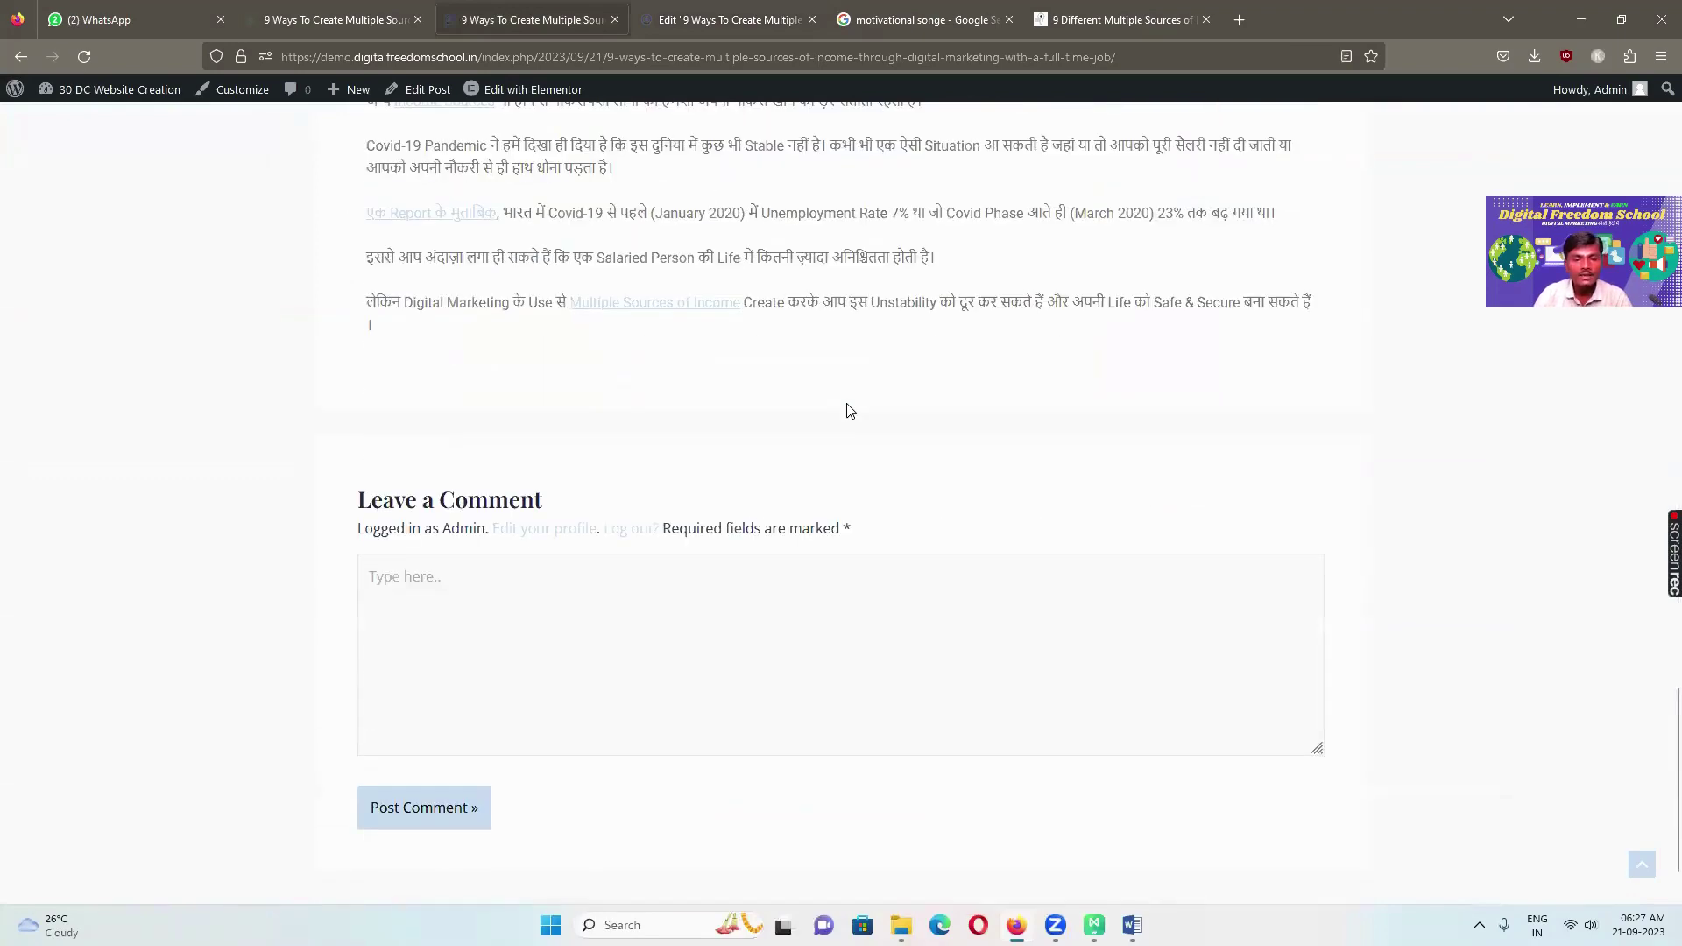
{"action": "scroll", "coordinate": [849, 410], "scroll_direction": "up", "scroll_amount": 10}
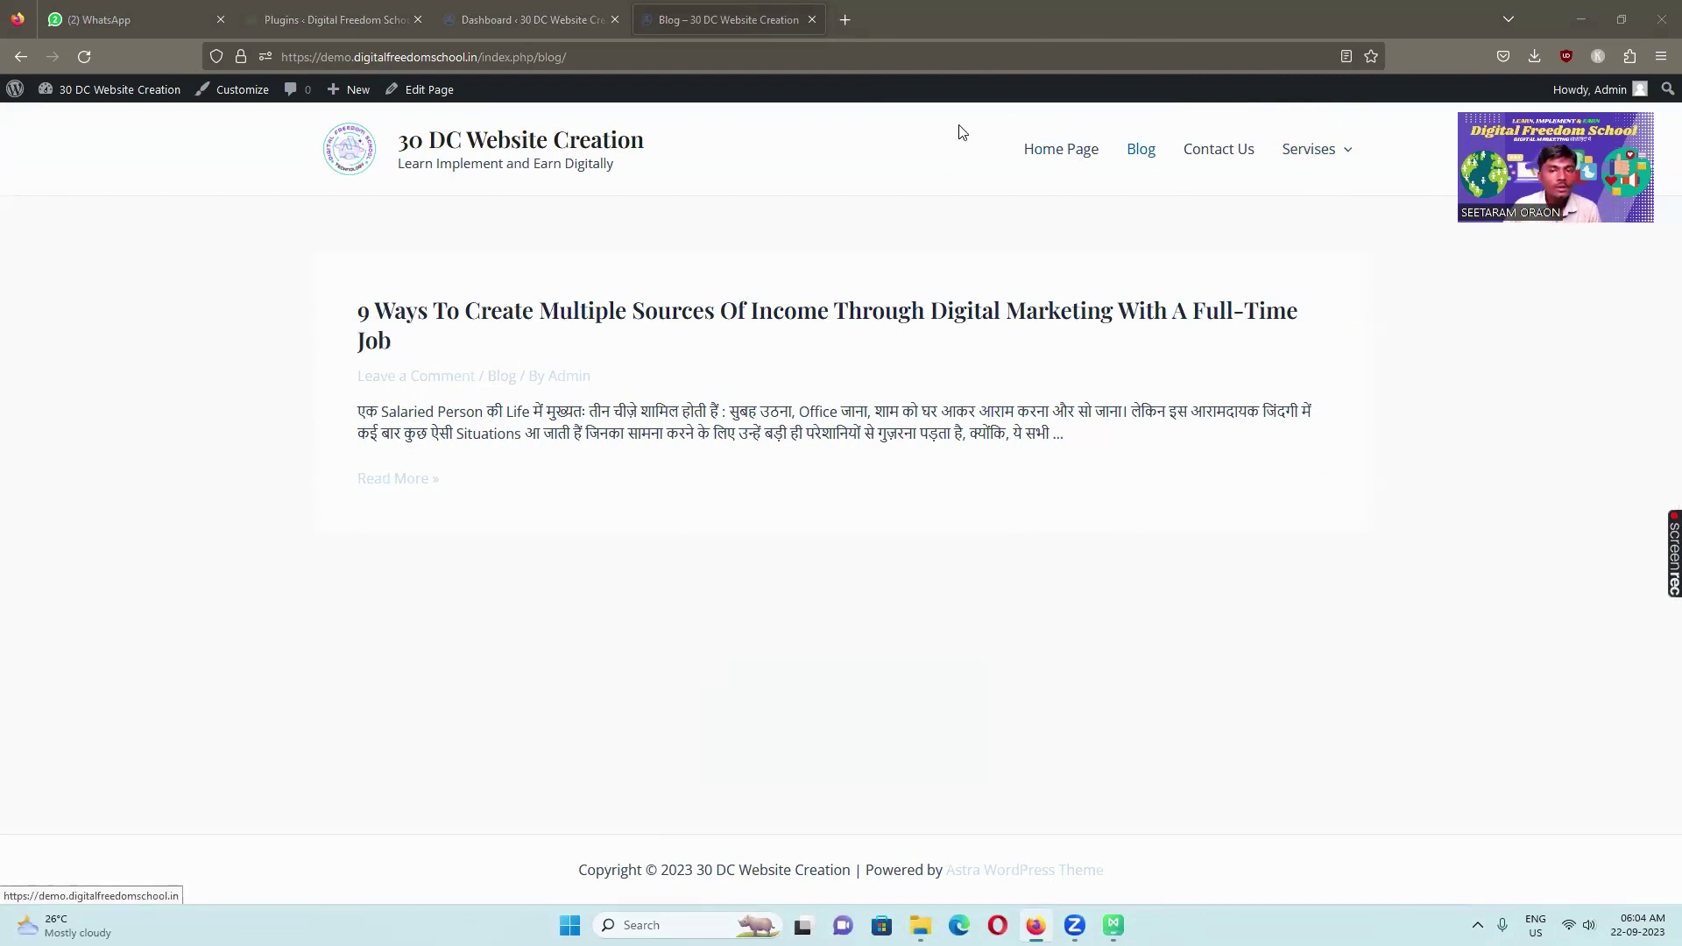
Return to the demo site's WordPress dashboard and start a new blog post
{"action": "left_click", "coordinate": [553, 22]}
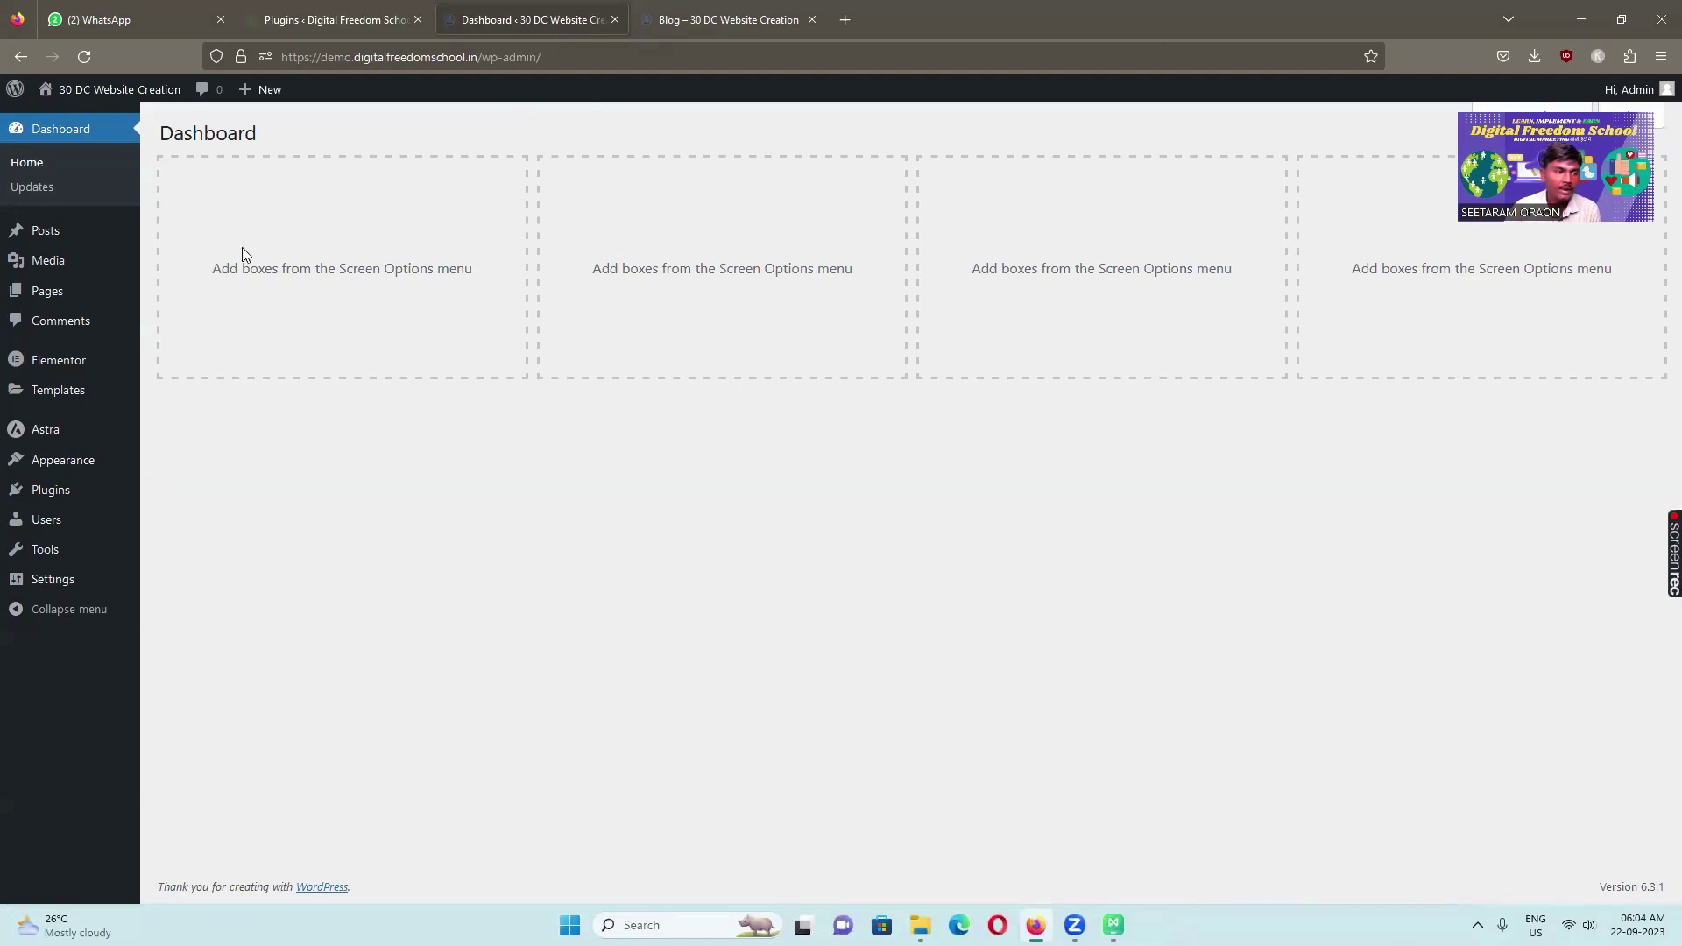
{"action": "mouse_move", "coordinate": [54, 235]}
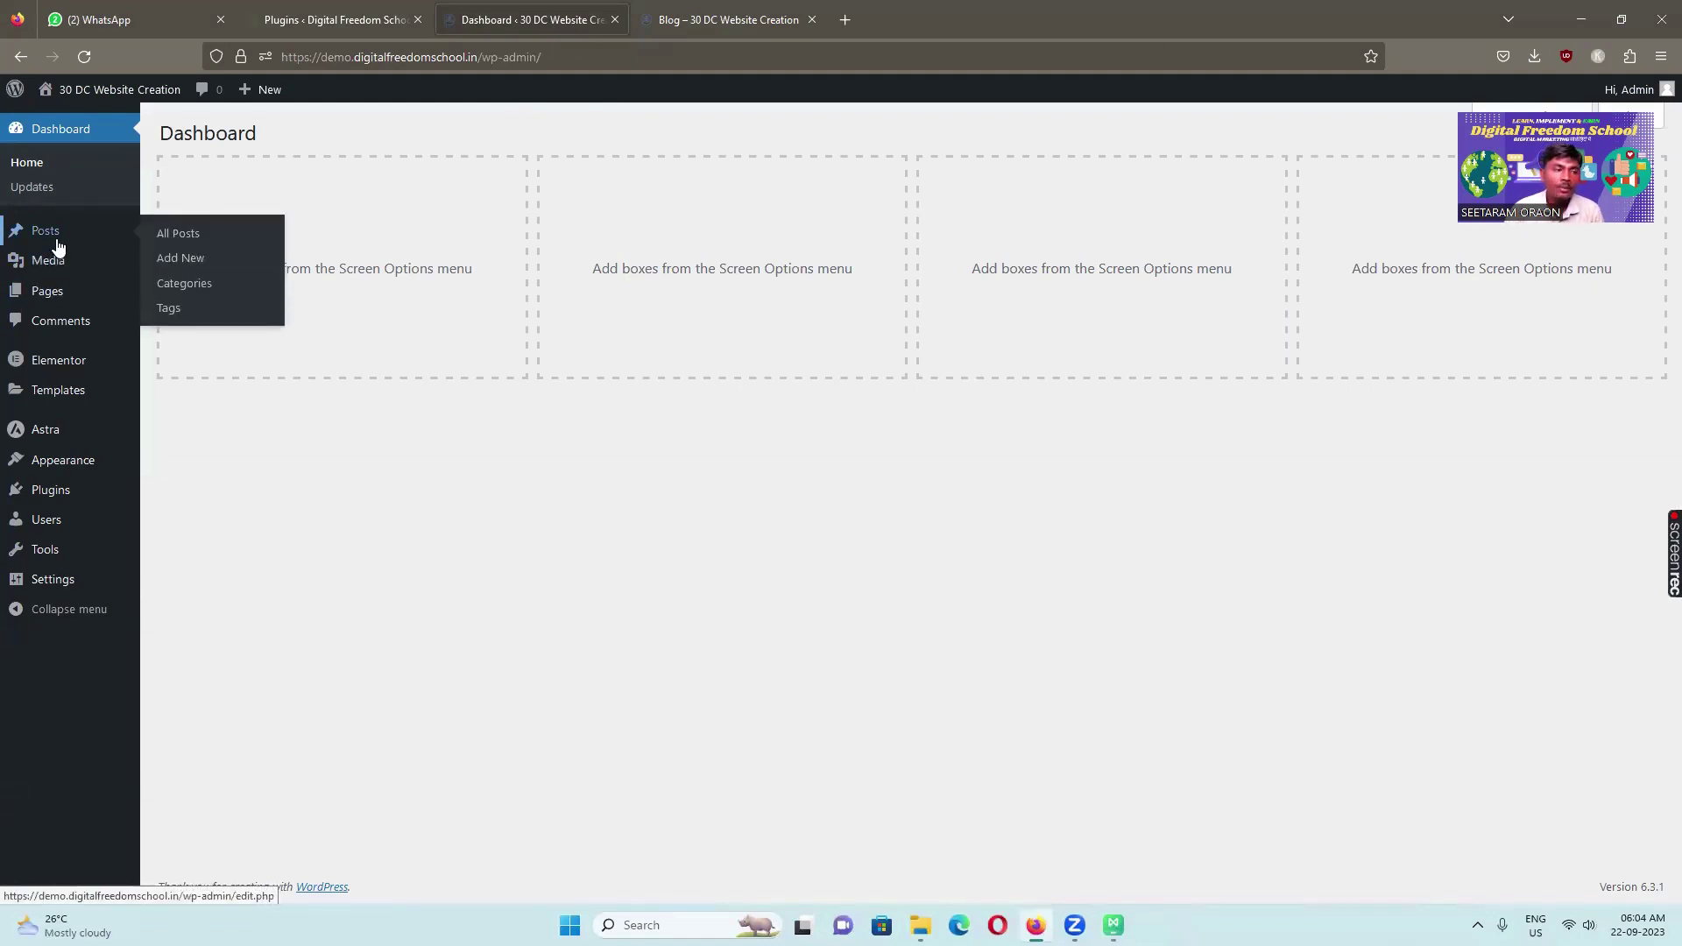
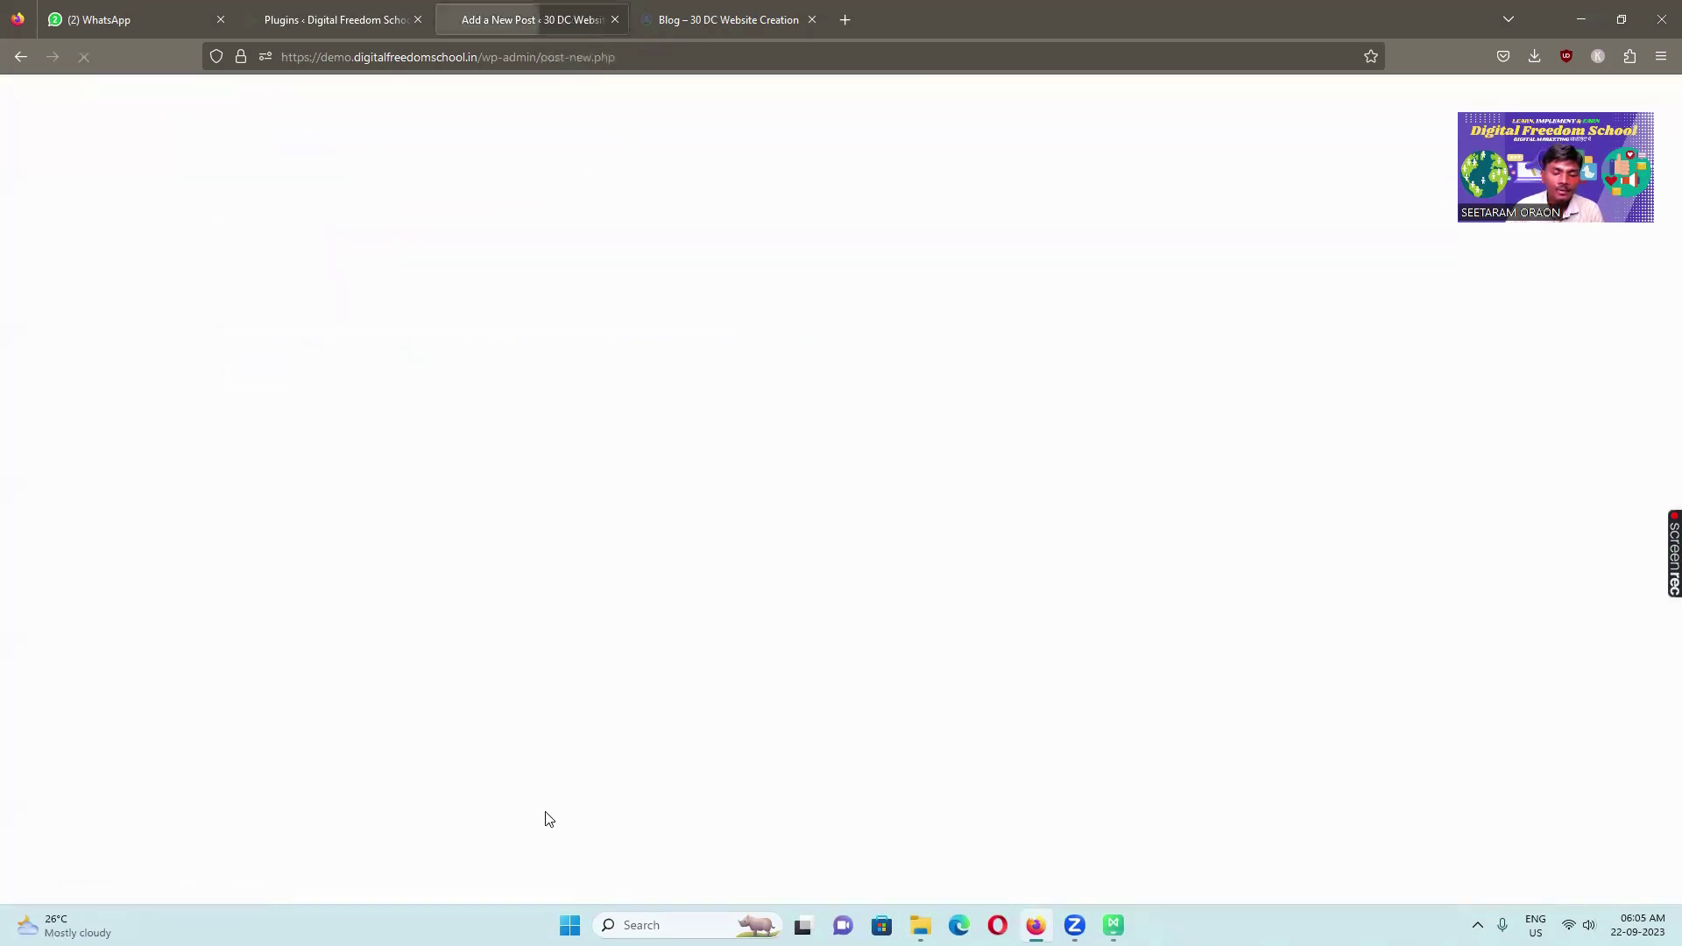
Switch to File Explorer and open the "10 Secret Ways How Digital Marketing is adding value to Business" Word document from the "DM For Business" folder, dismissing the activation wizard
{"action": "key", "text": "alt+Tab"}
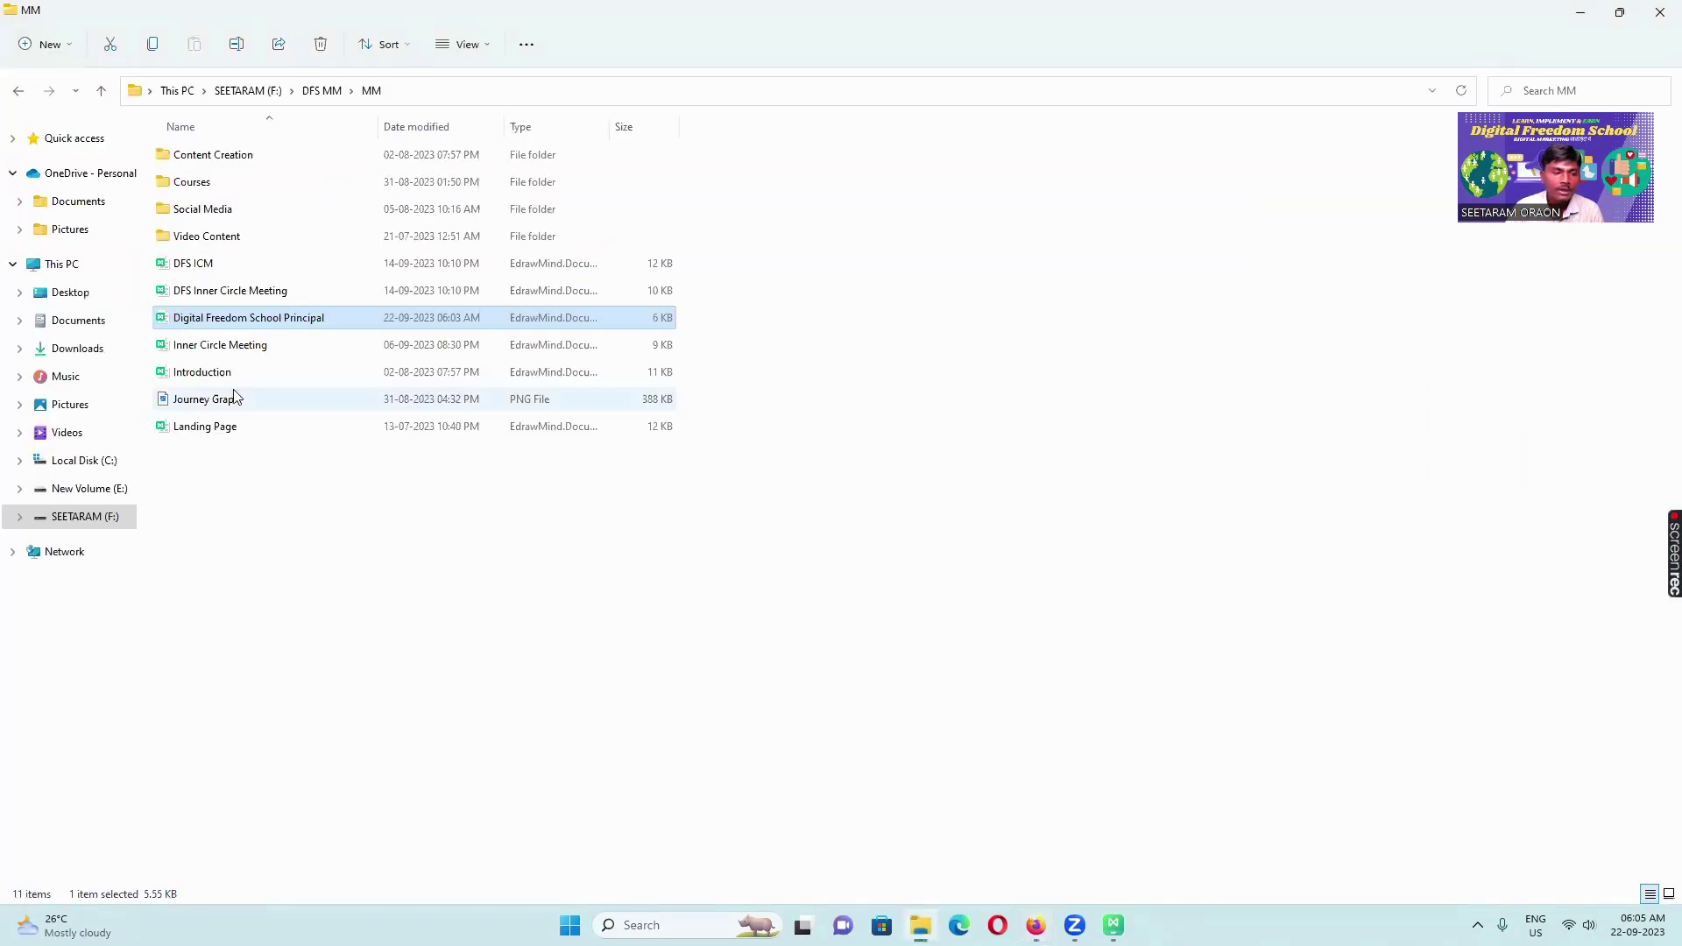
{"action": "left_click", "coordinate": [85, 517]}
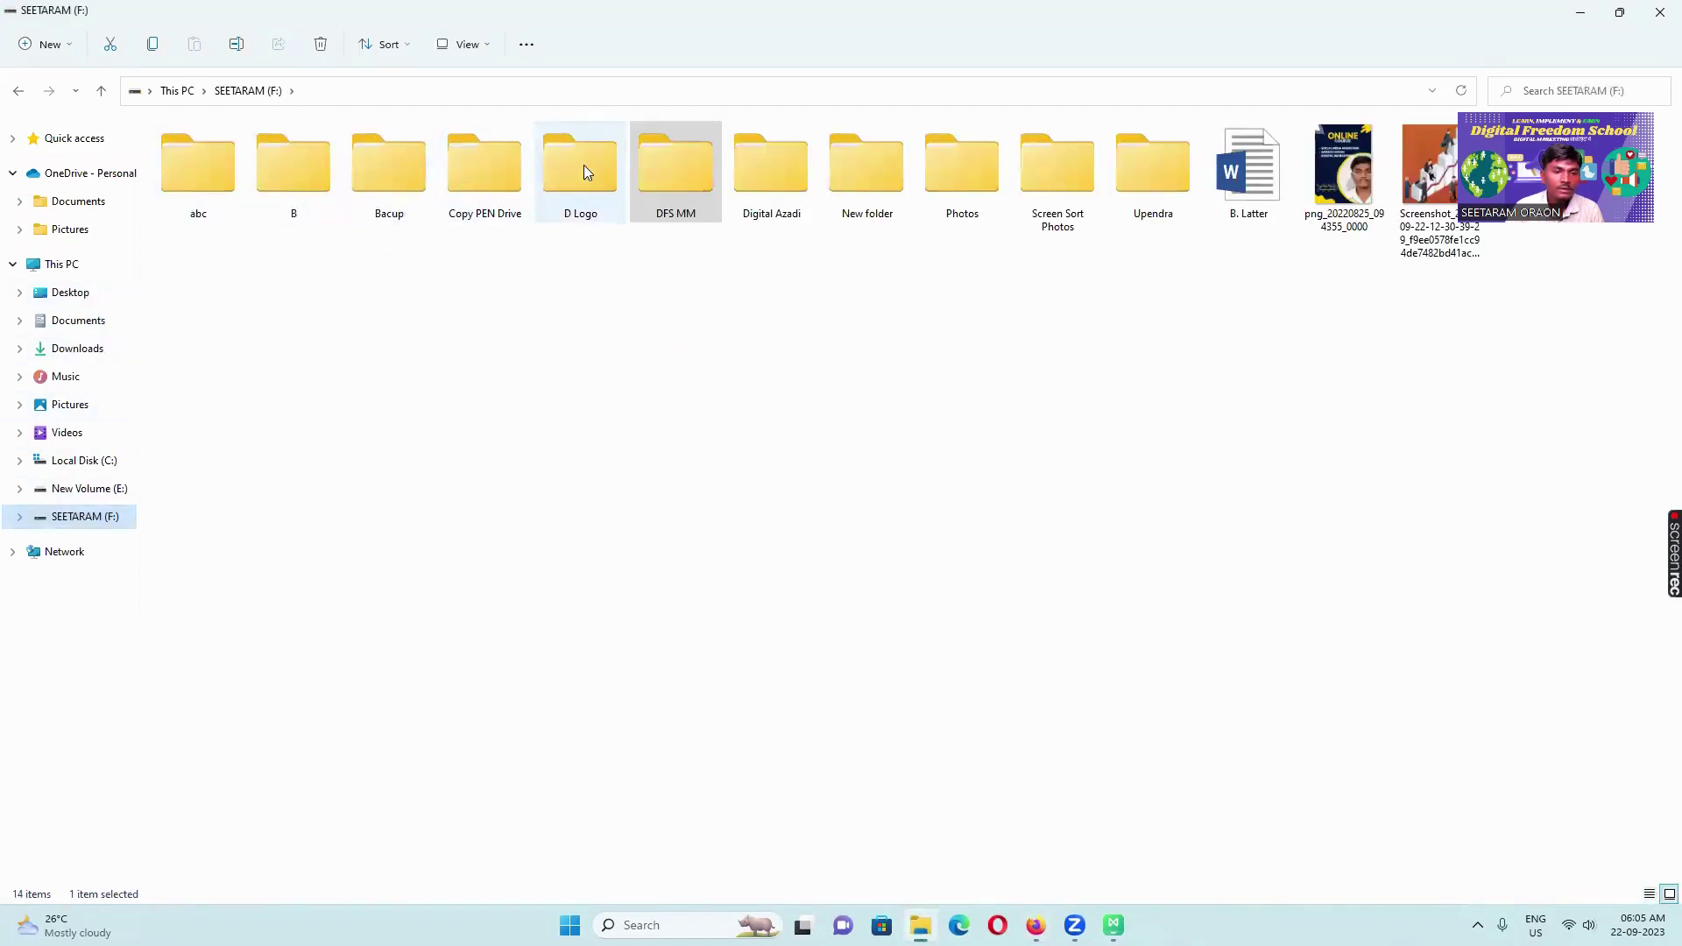
{"action": "left_click", "coordinate": [768, 179]}
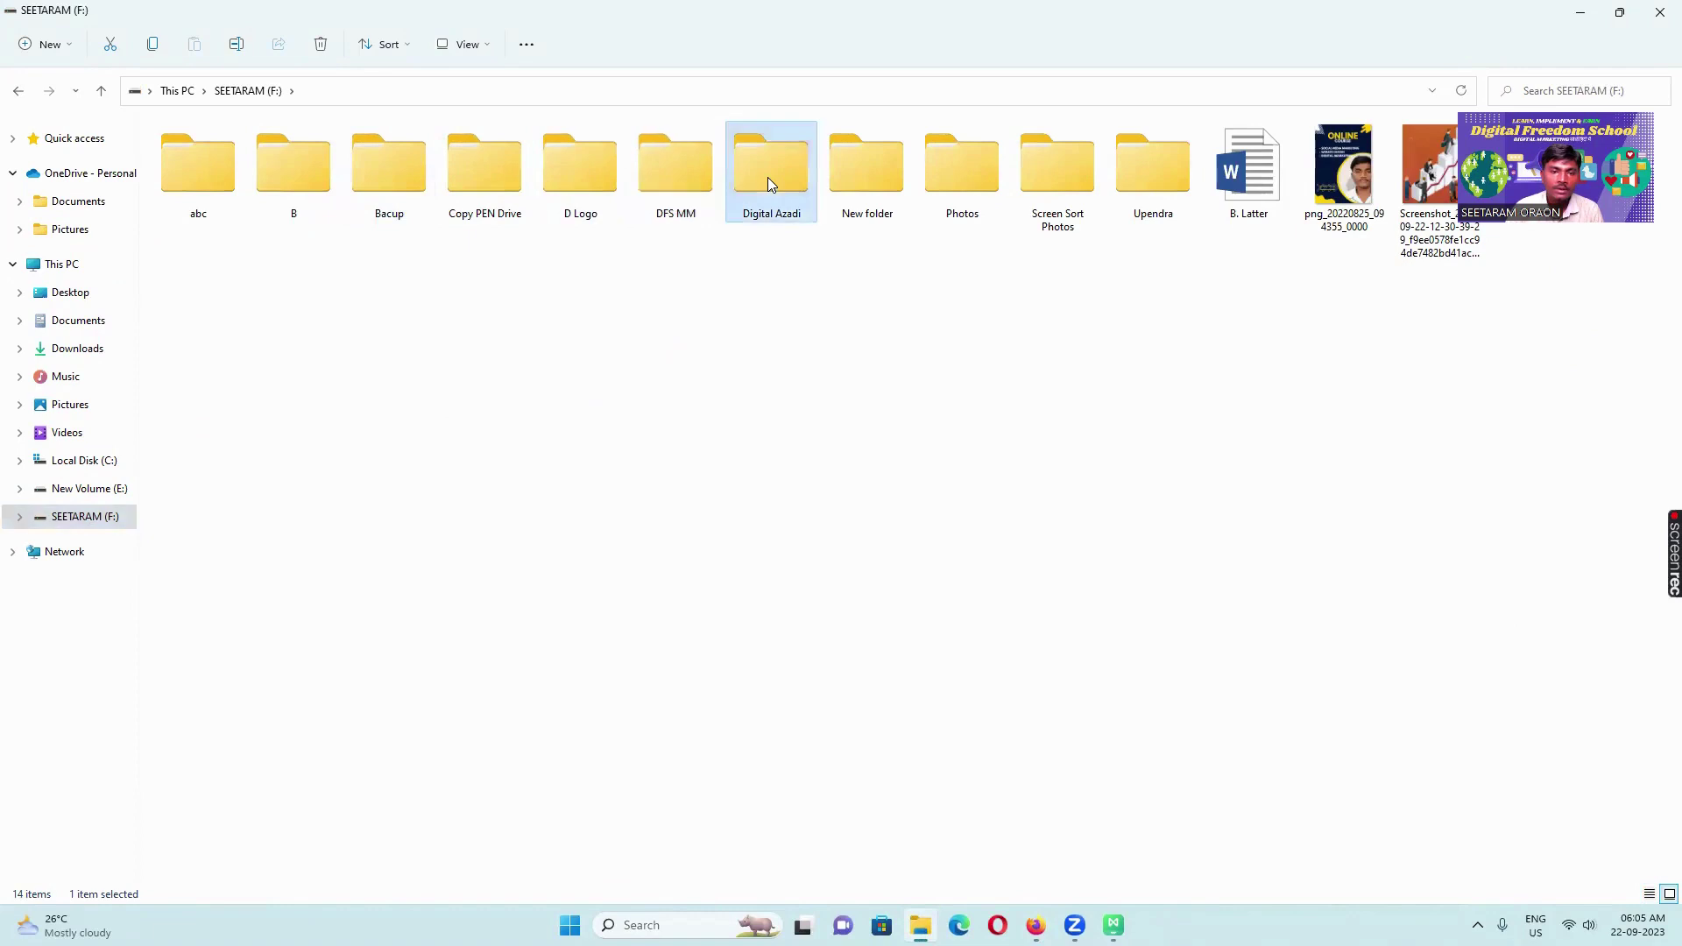
{"action": "double_click", "coordinate": [767, 177]}
{"action": "double_click", "coordinate": [193, 159]}
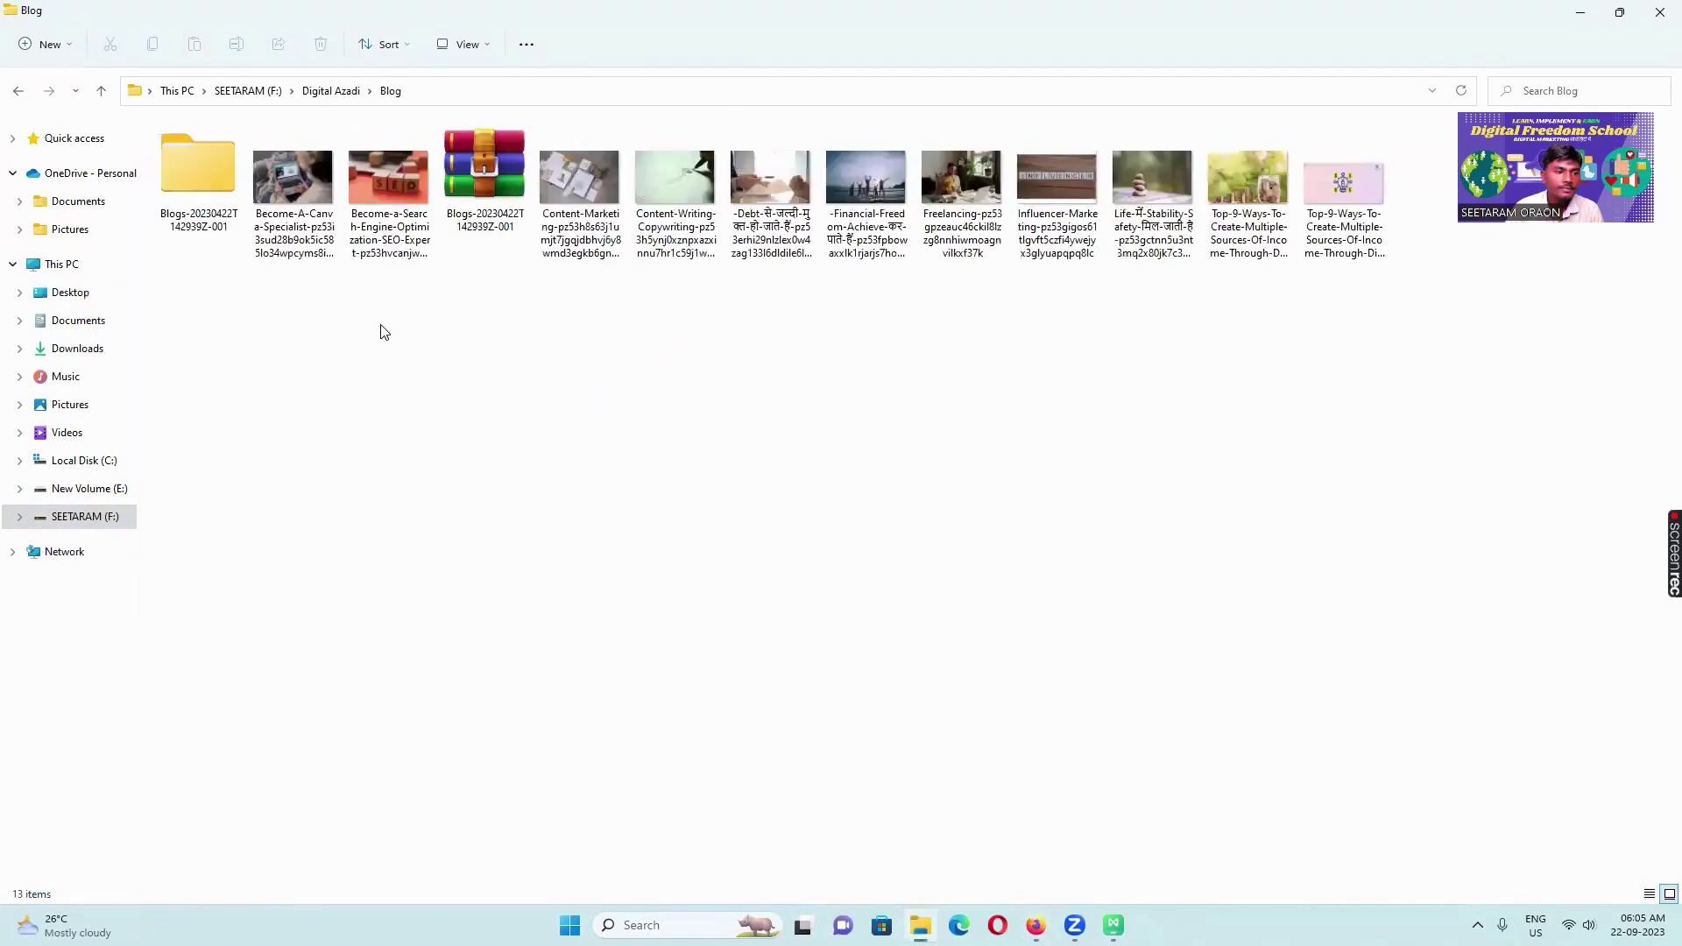
{"action": "double_click", "coordinate": [198, 182]}
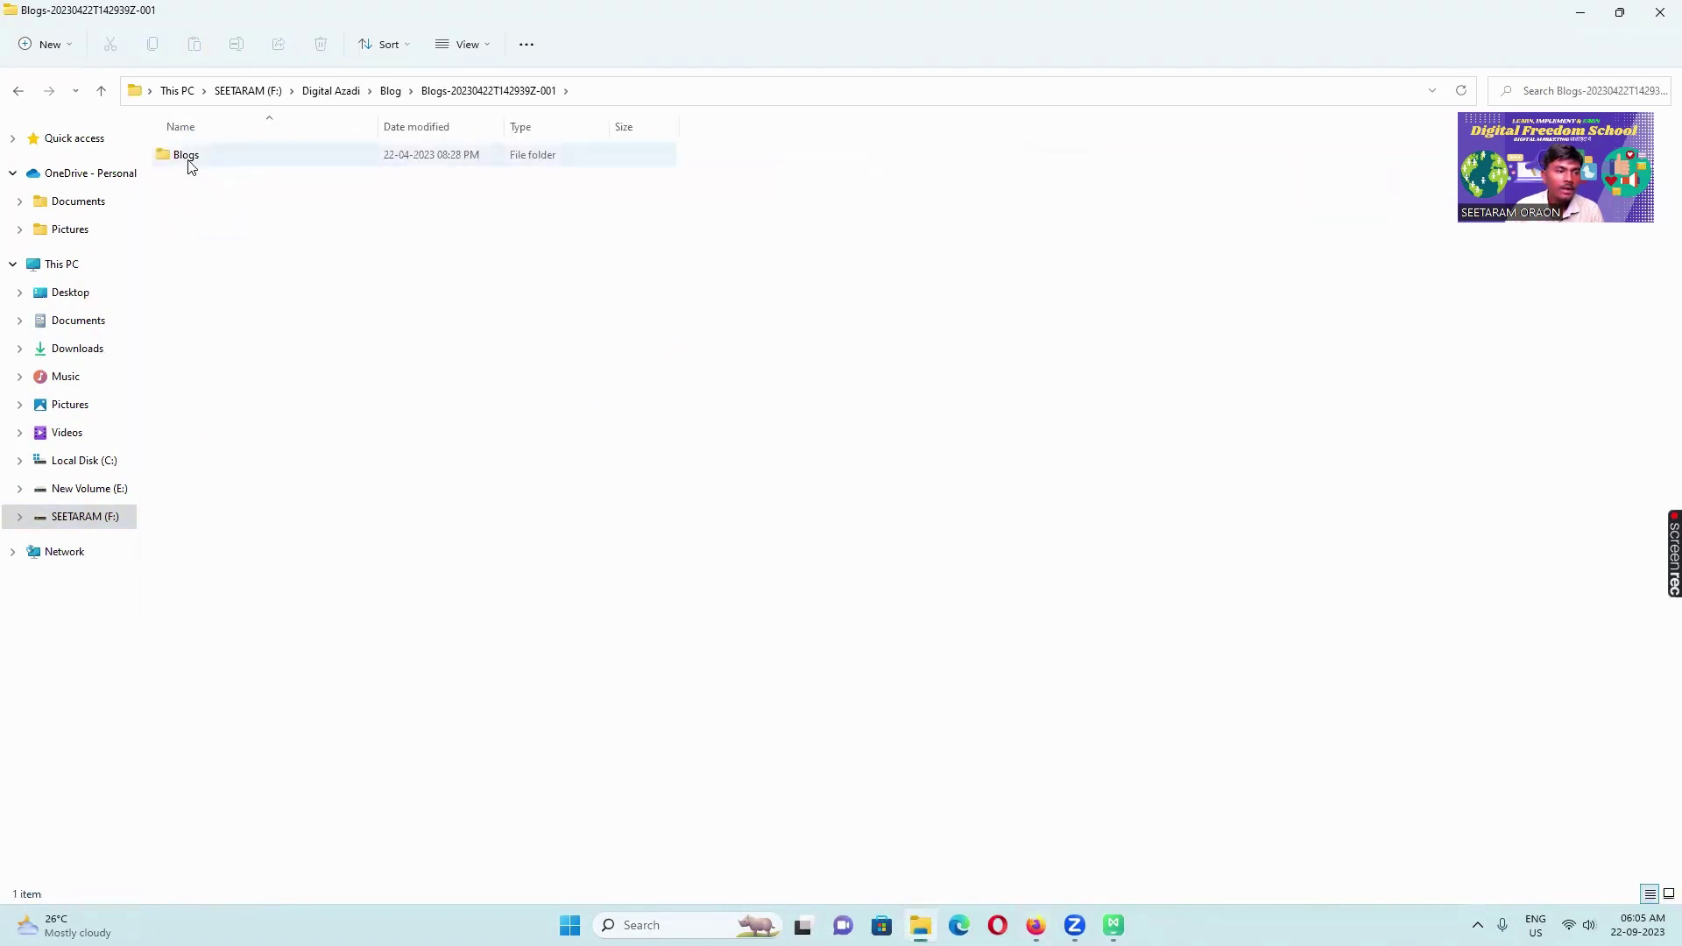
{"action": "double_click", "coordinate": [189, 160]}
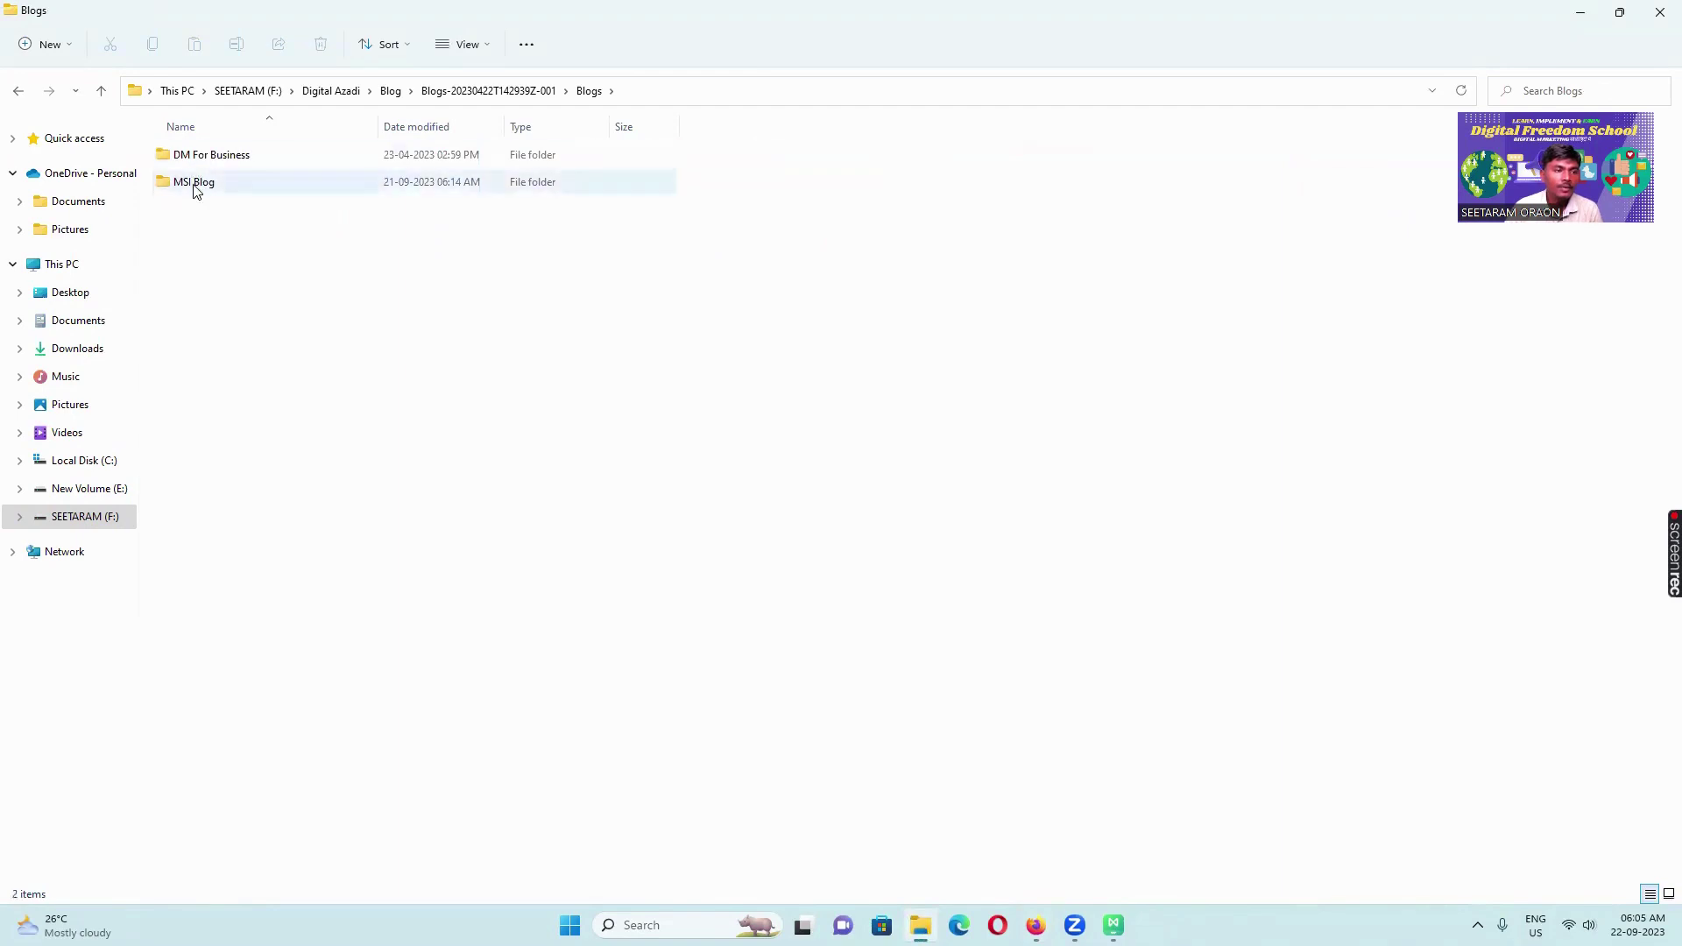
{"action": "double_click", "coordinate": [195, 184]}
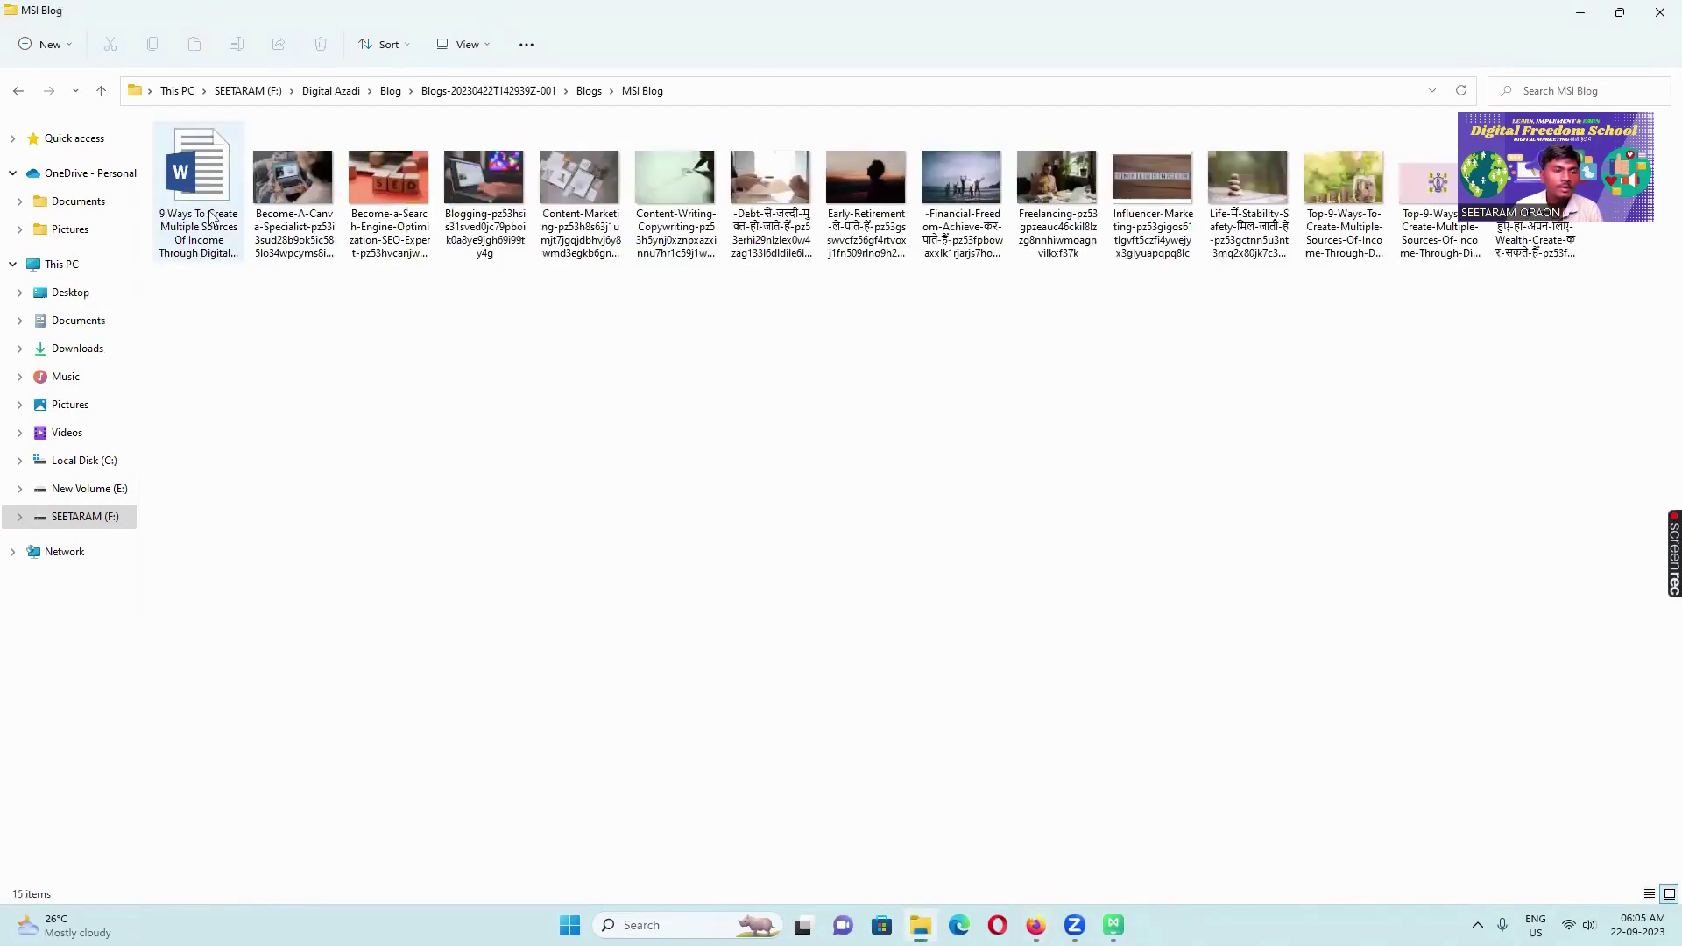
{"action": "key", "text": "alt+Left"}
{"action": "double_click", "coordinate": [244, 155]}
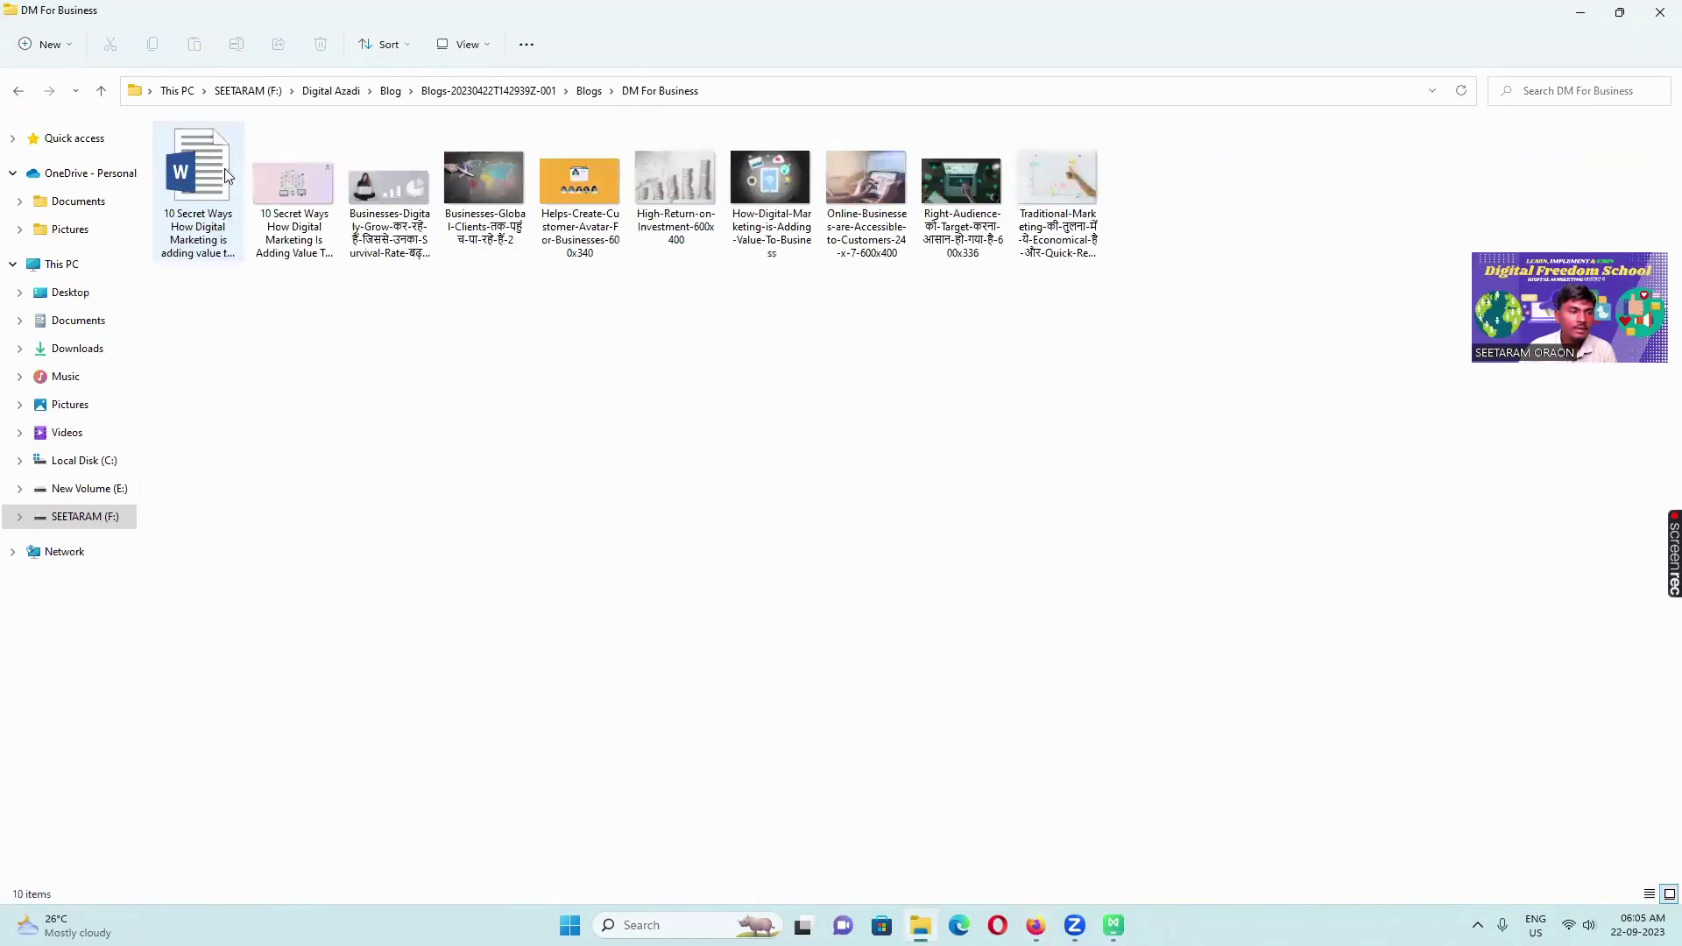
{"action": "double_click", "coordinate": [208, 188]}
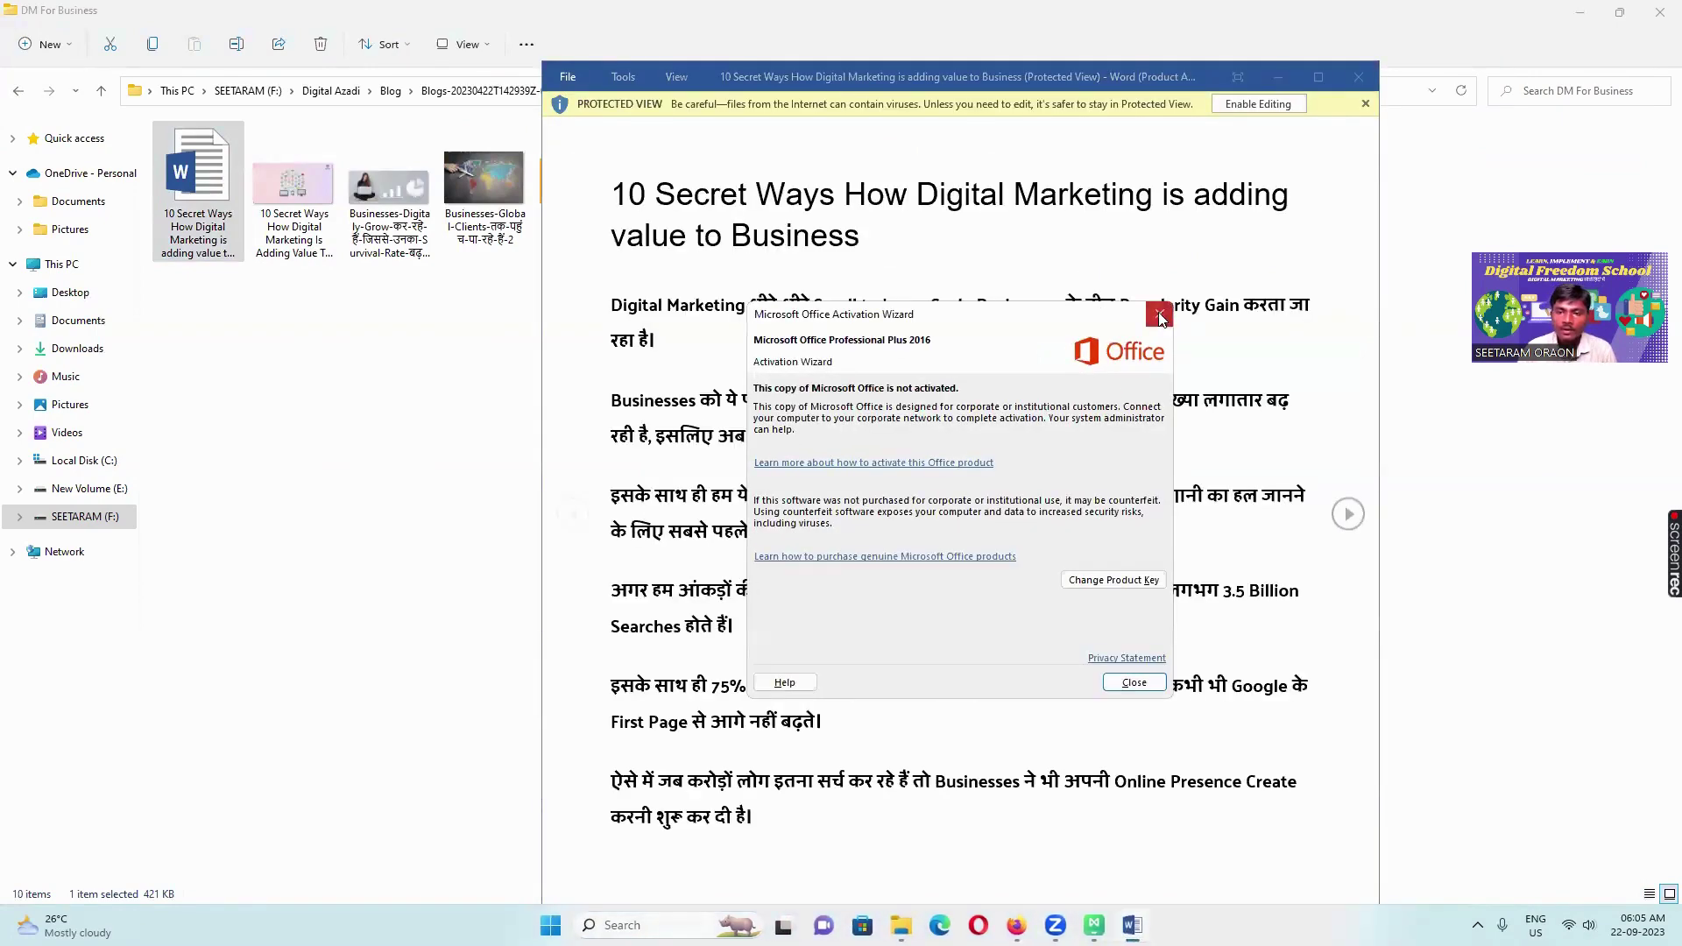
{"action": "left_click", "coordinate": [1159, 314]}
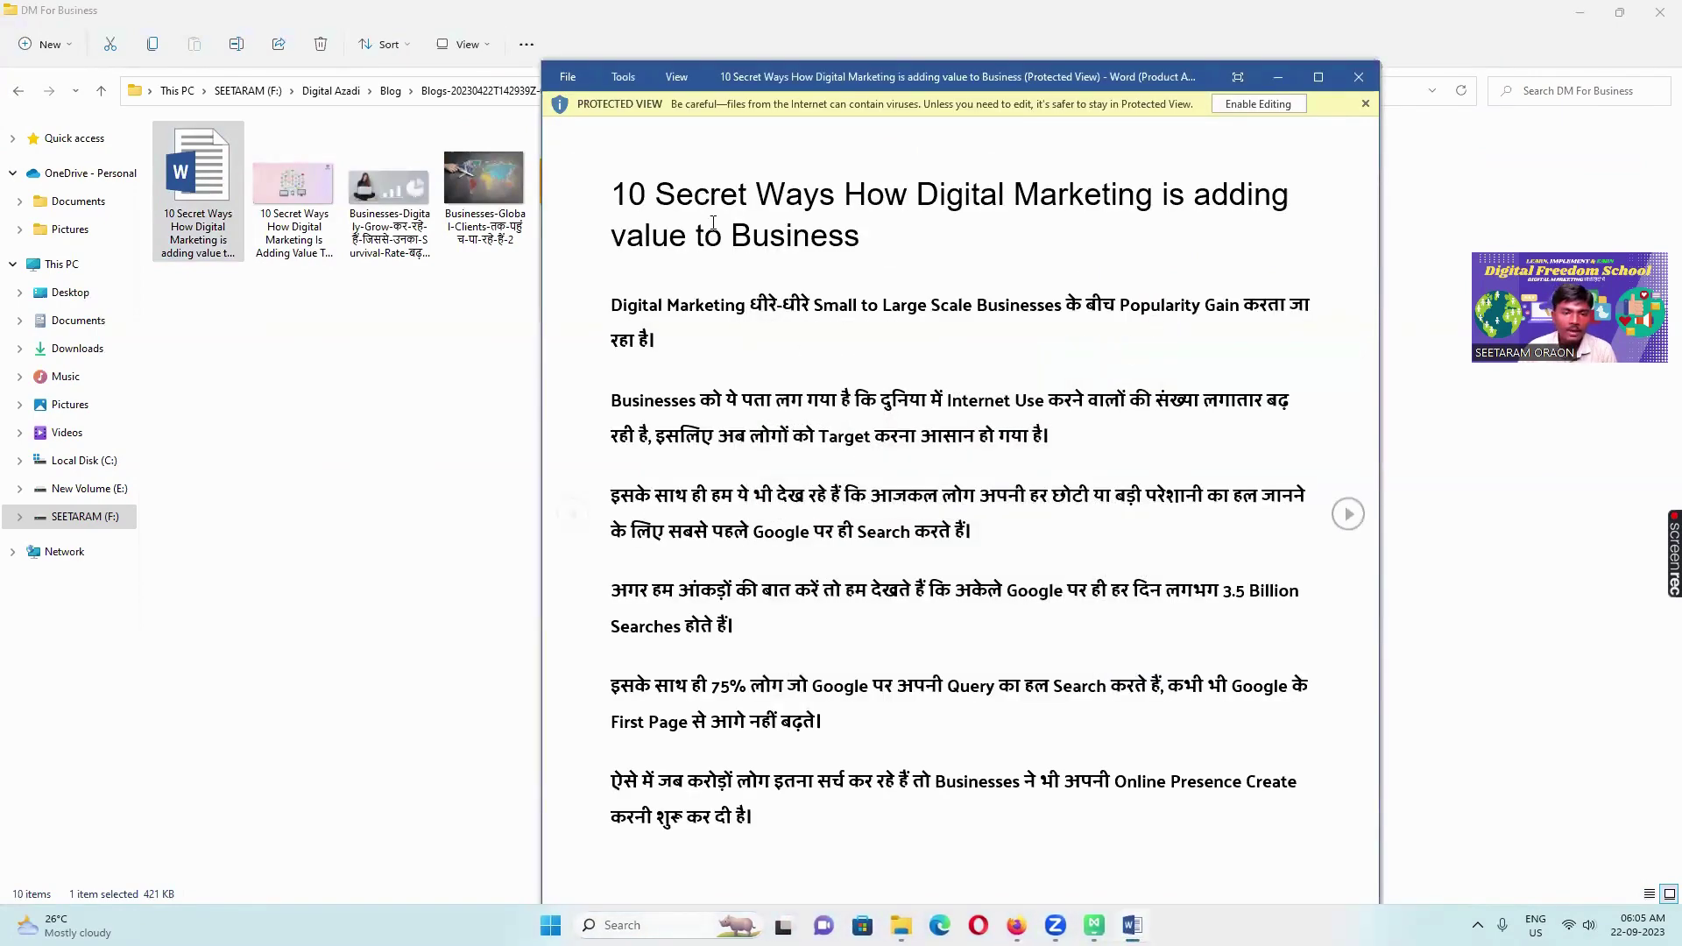
Copy the heading "10 Secret Ways How Digital Marketing is adding value to Business" from the Word document into the new post's title in Firefox
{"action": "left_click", "coordinate": [594, 190]}
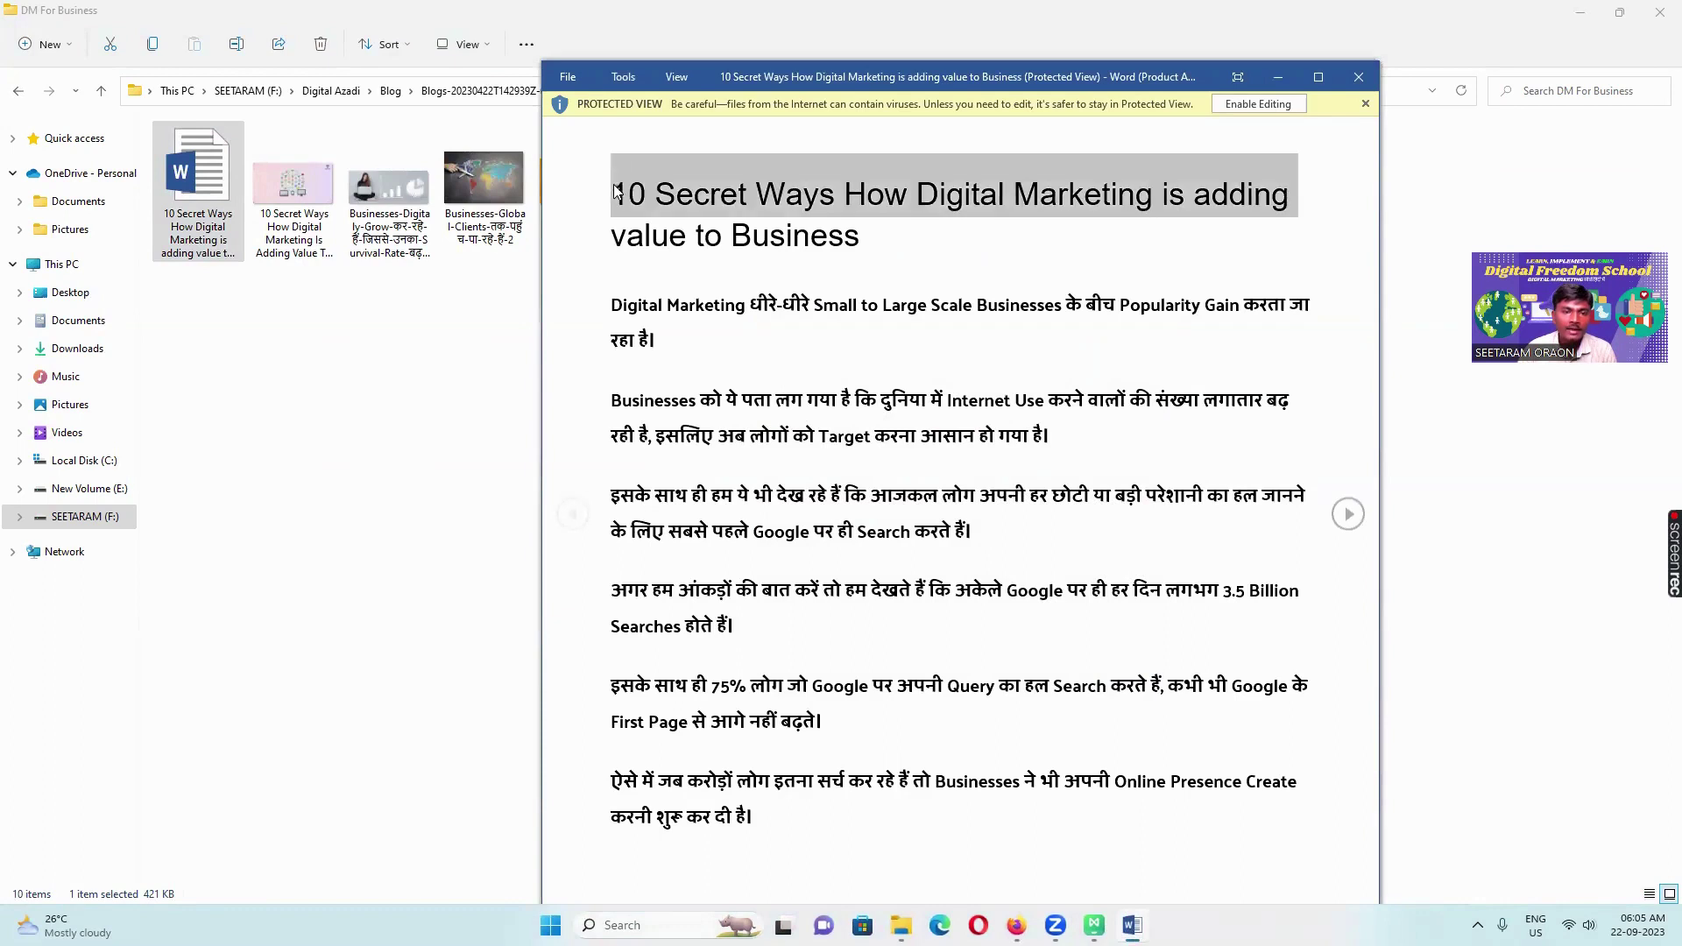
{"action": "left_click_drag", "start_coordinate": [618, 191], "coordinate": [848, 235]}
{"action": "key", "text": "ctrl+c"}
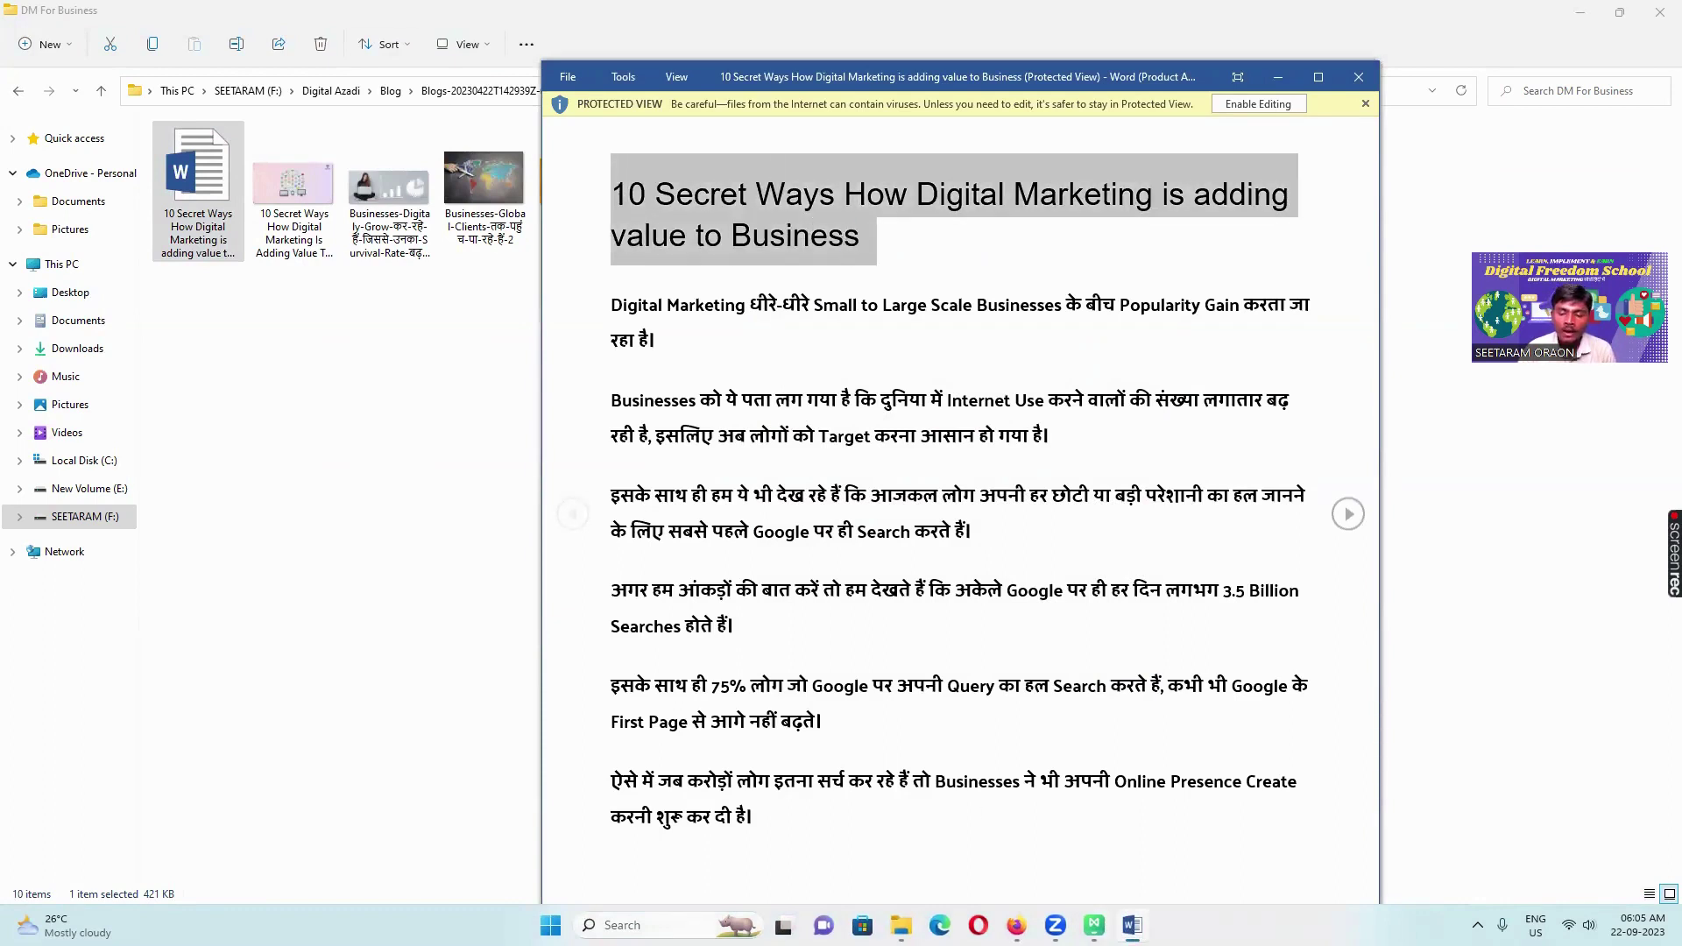
{"action": "mouse_move", "coordinate": [1094, 925]}
{"action": "left_click", "coordinate": [1016, 925]}
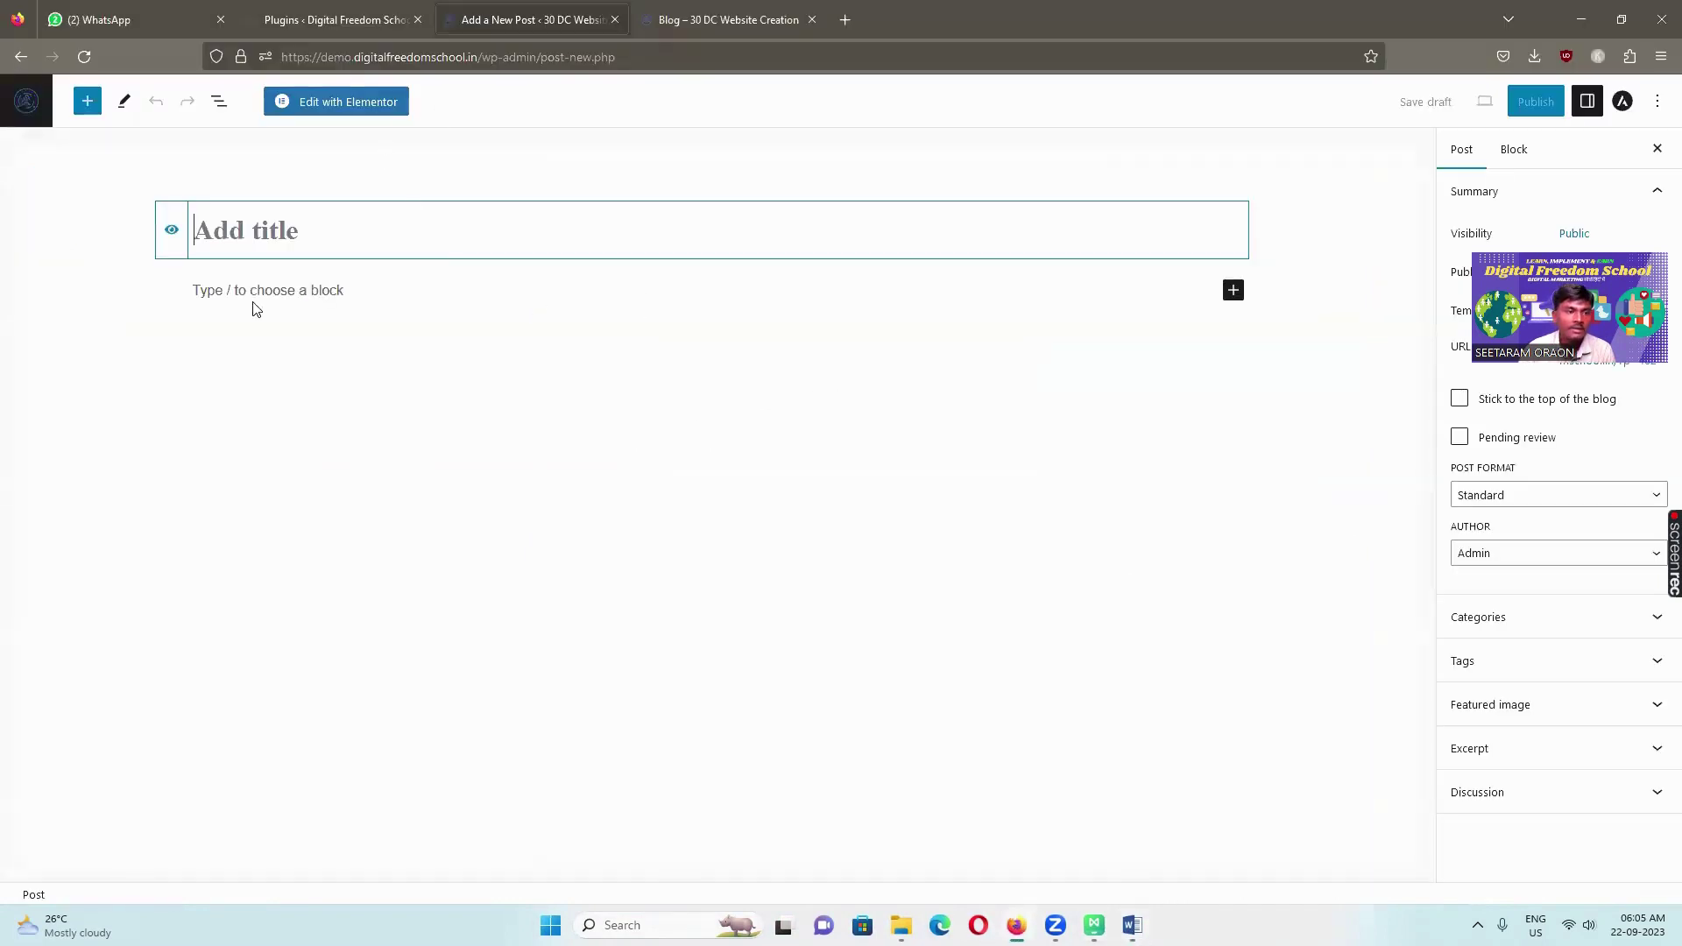
{"action": "key", "text": "ctrl+v"}
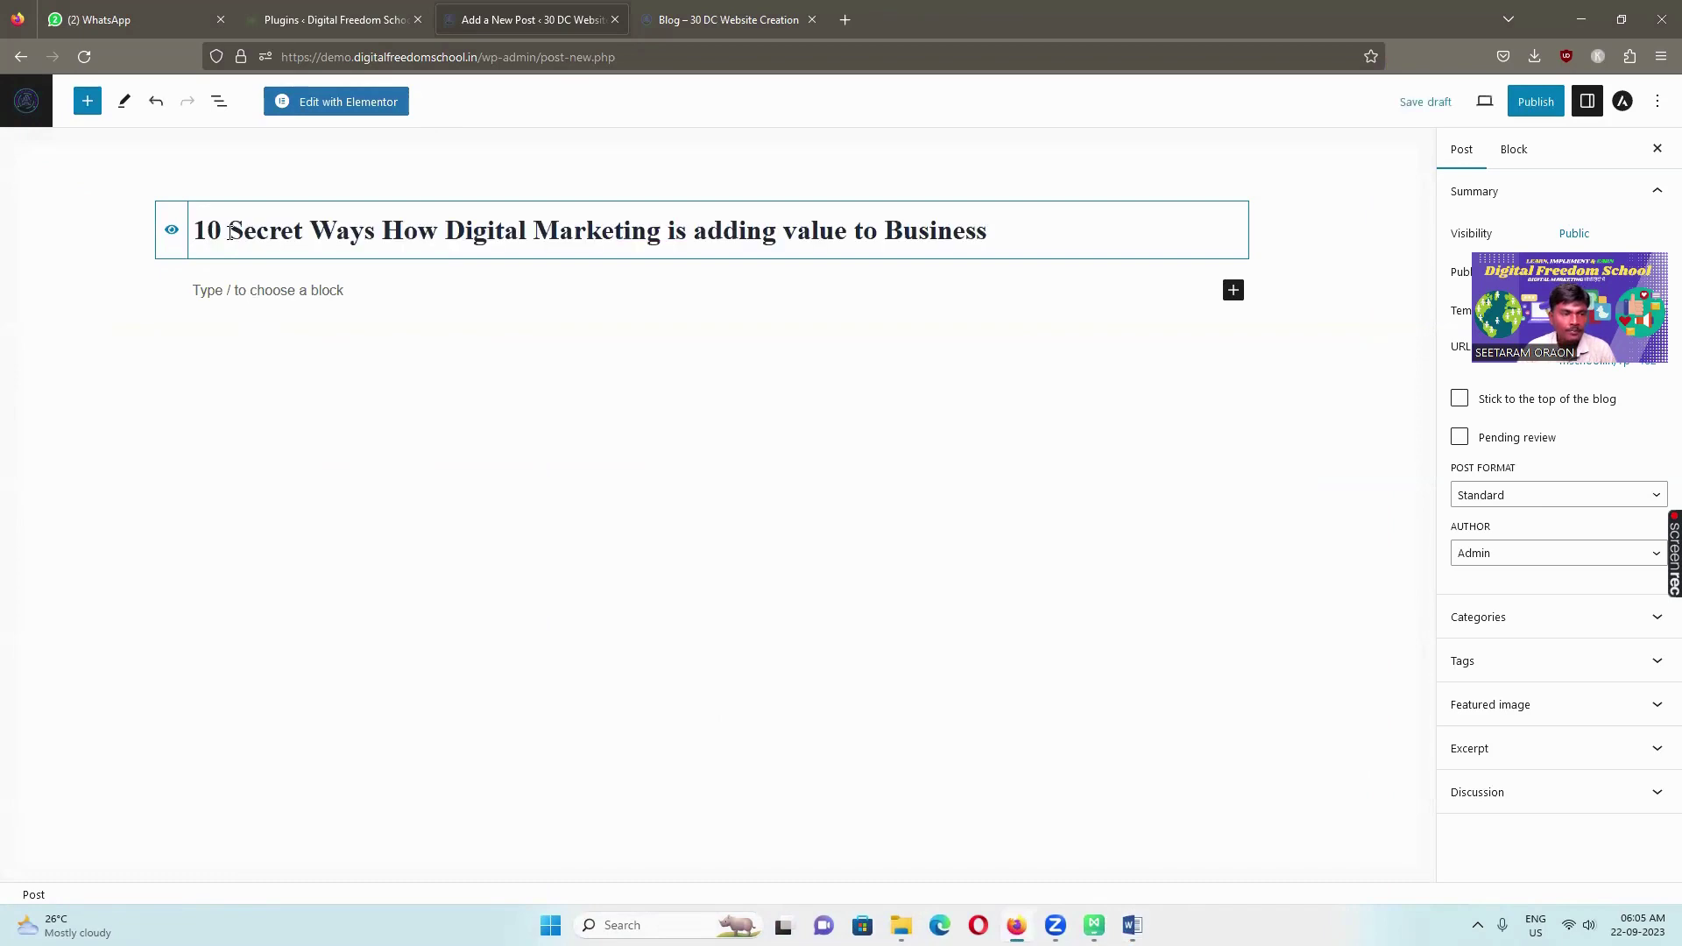
Publish the new "10 Secret Ways How Digital Marketing is adding value to Business" post and confirm the pre-publish check
{"action": "left_click", "coordinate": [1538, 102]}
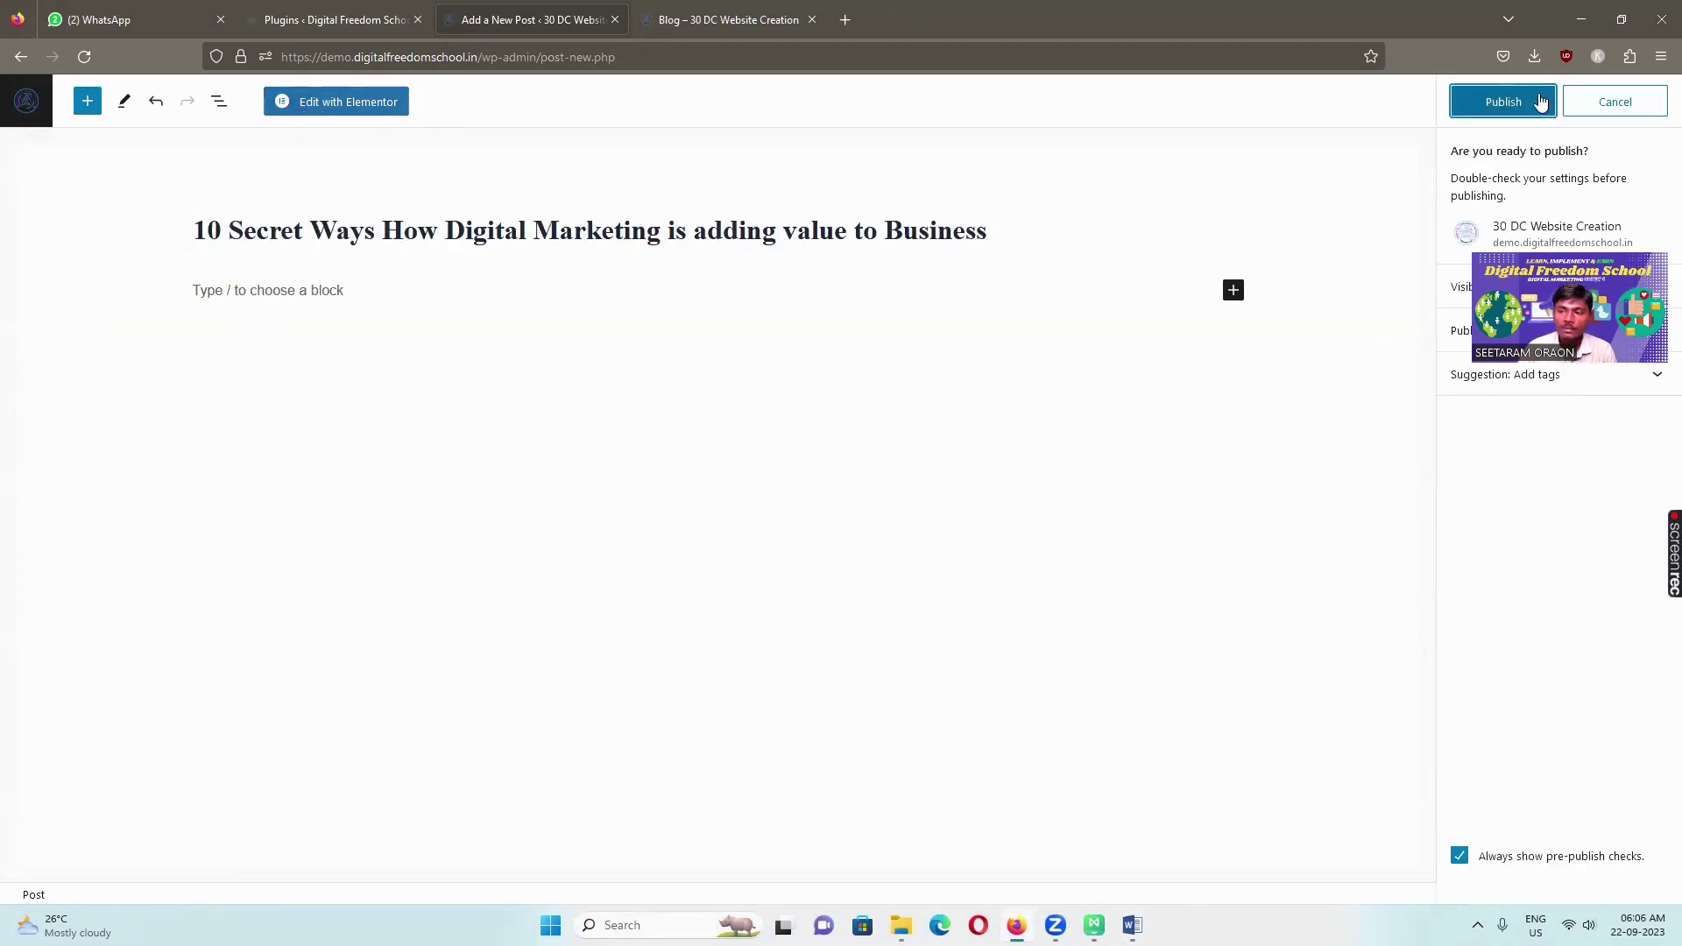
{"action": "left_click", "coordinate": [1539, 102]}
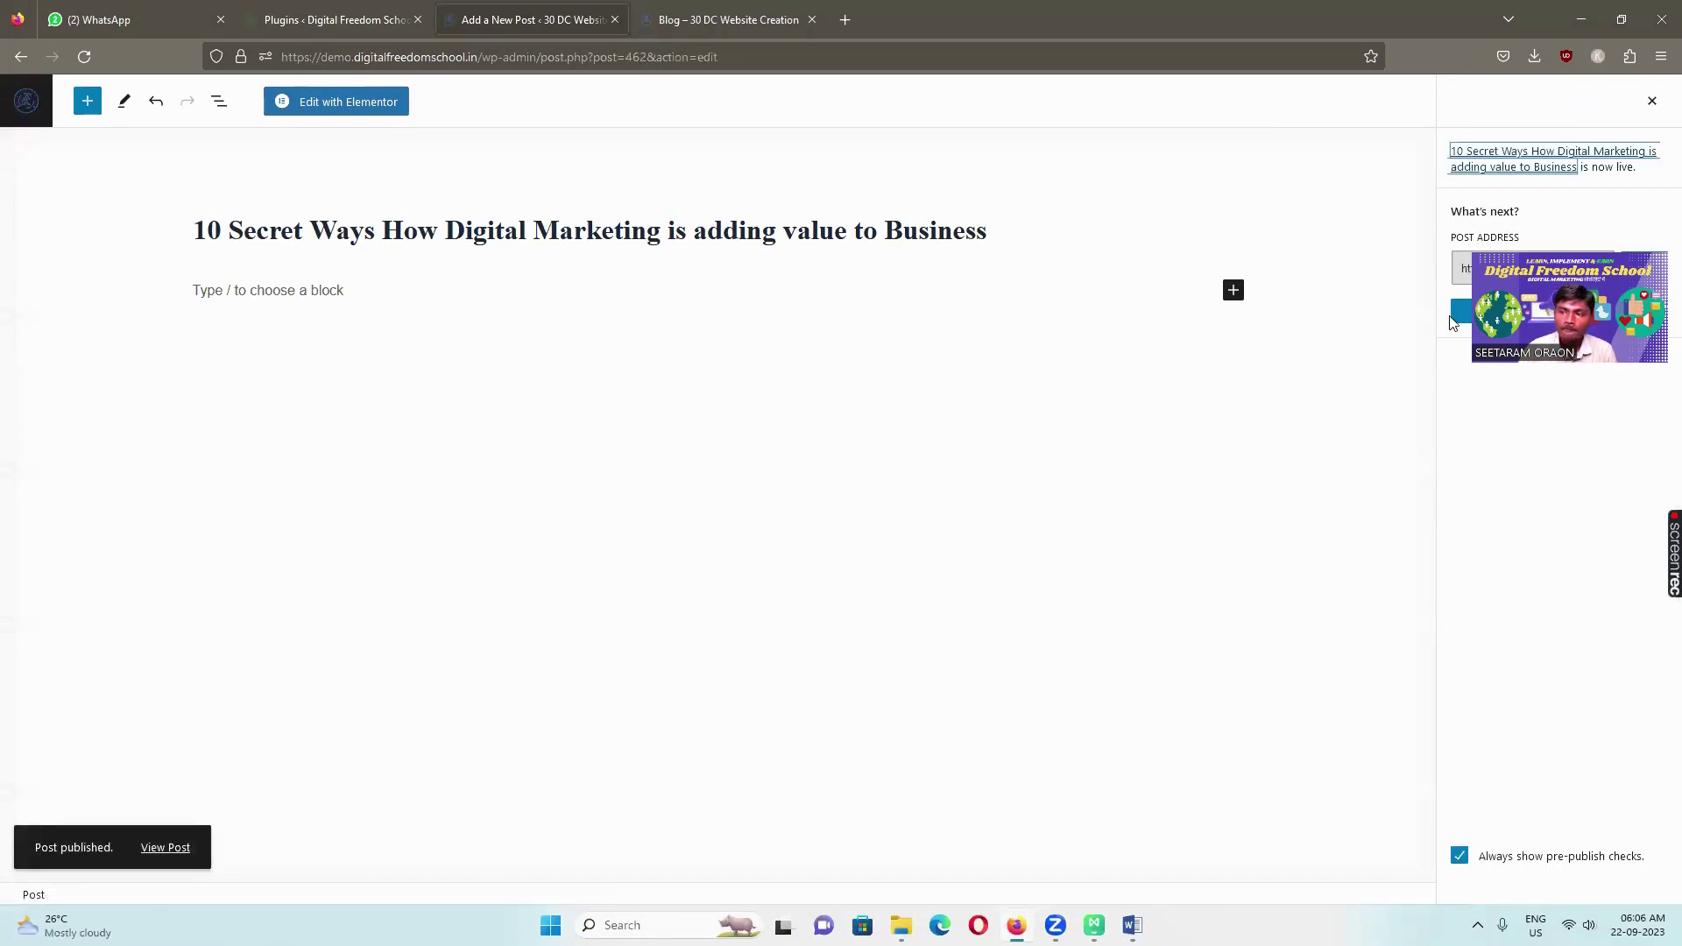
{"action": "left_click_drag", "start_coordinate": [1628, 236], "coordinate": [1614, 124]}
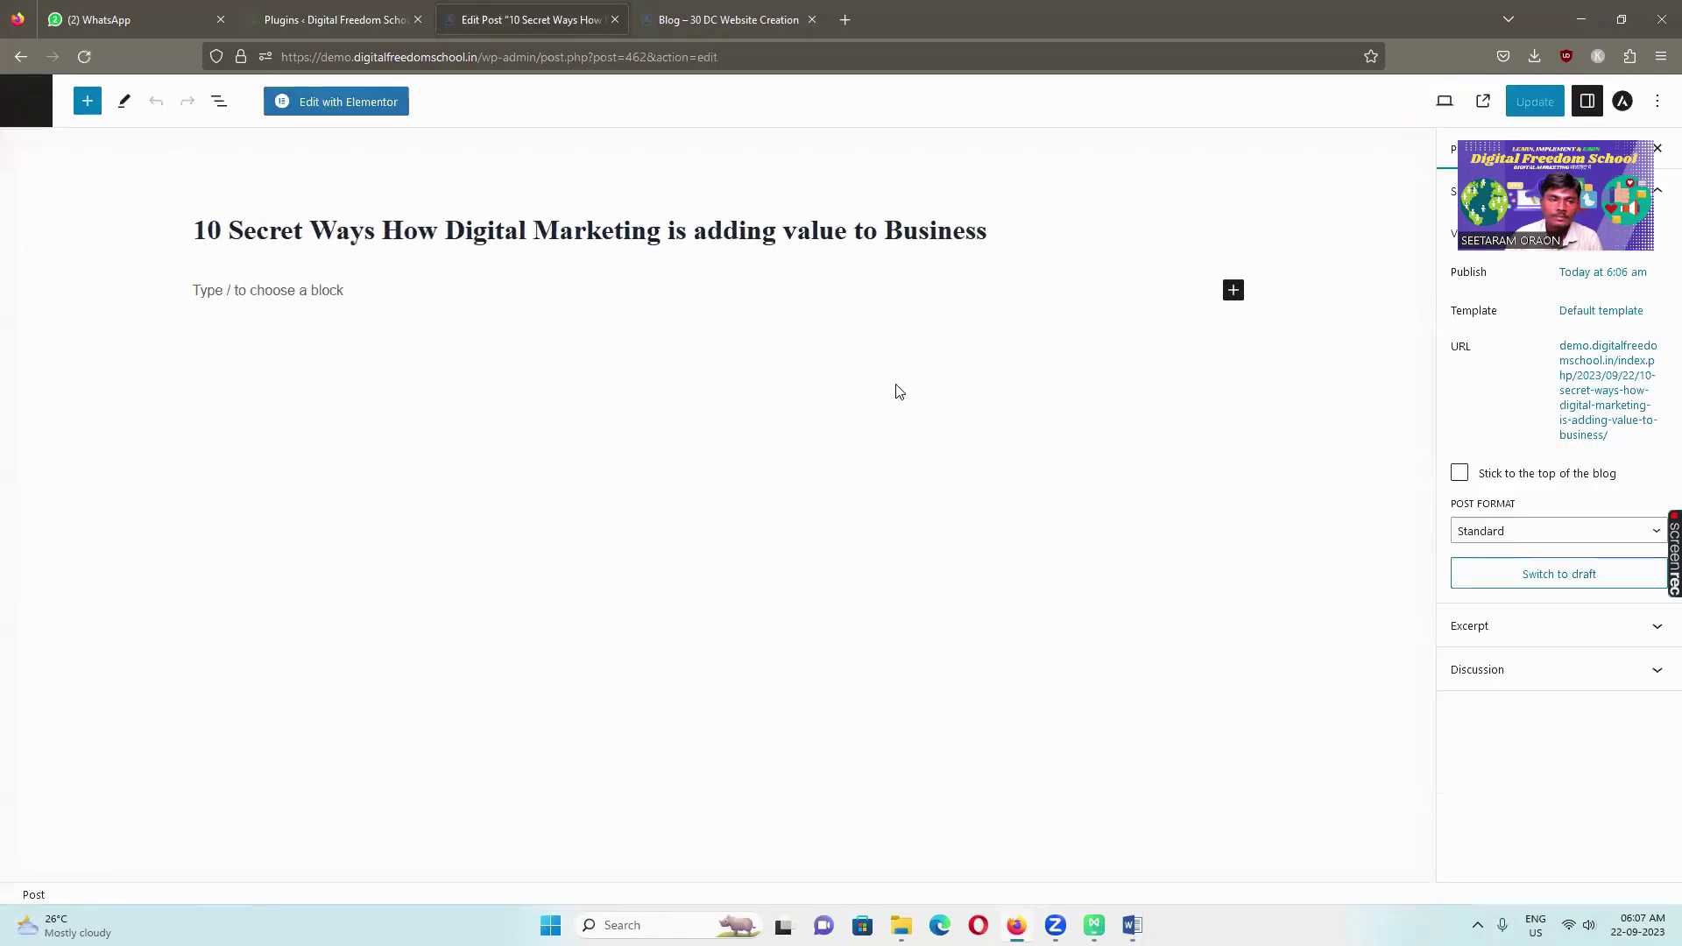
Copy all the body text below the title in the Word document and paste it into the post's empty content block
{"action": "left_click", "coordinate": [269, 291]}
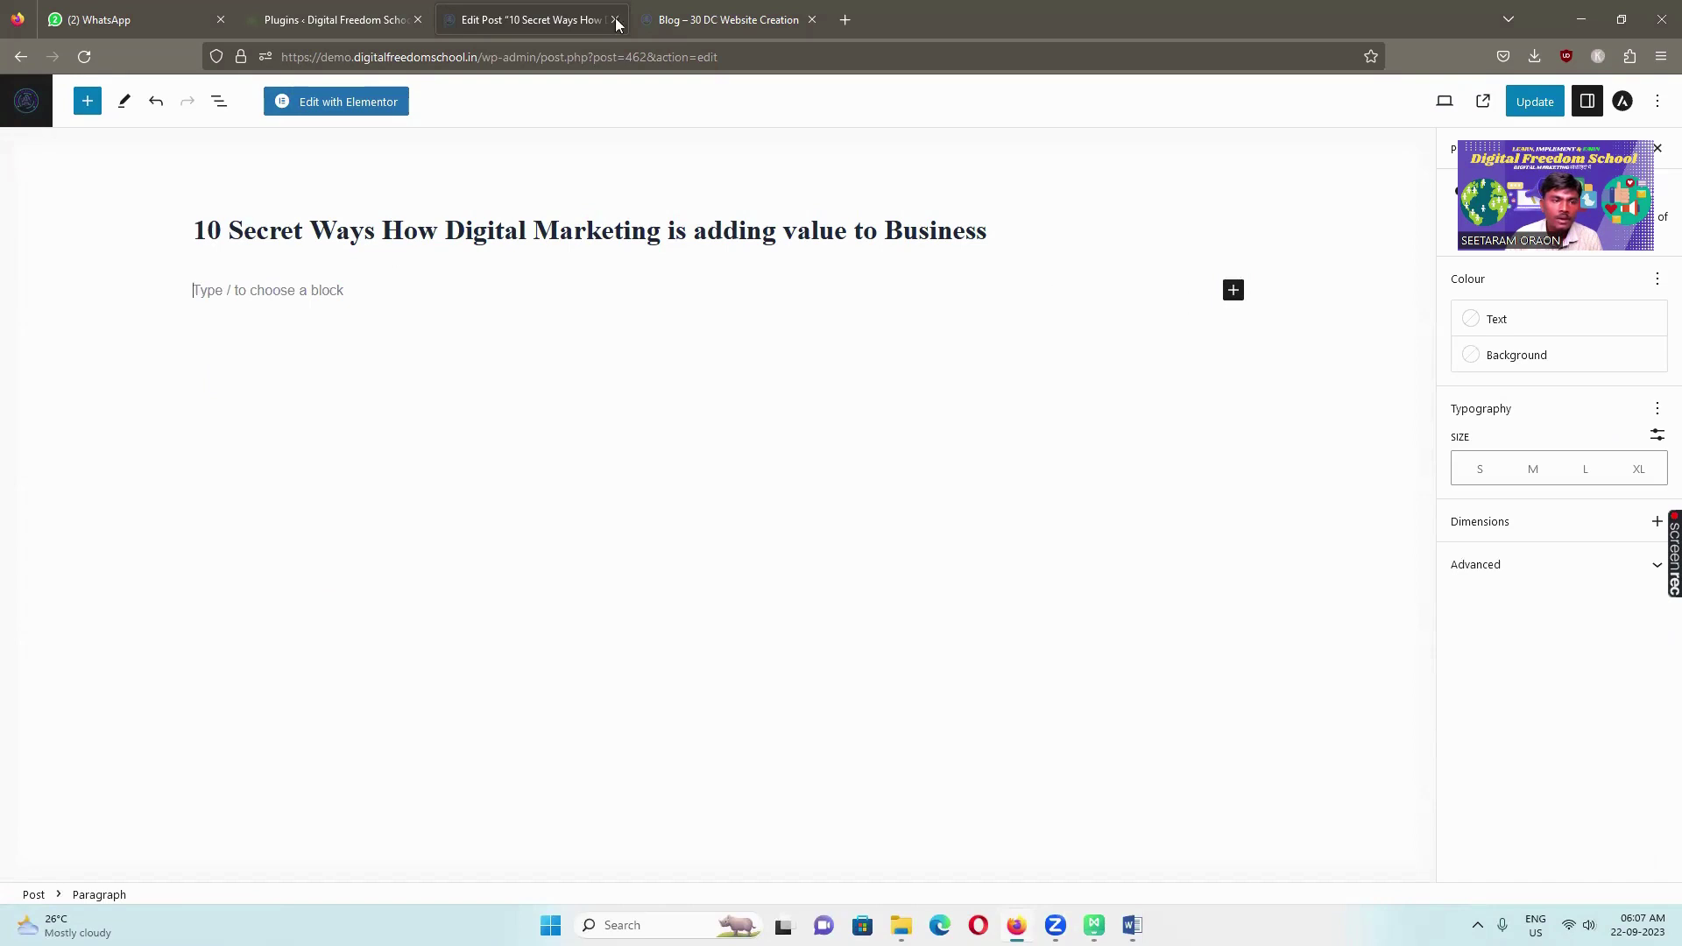
{"action": "left_click", "coordinate": [1131, 925]}
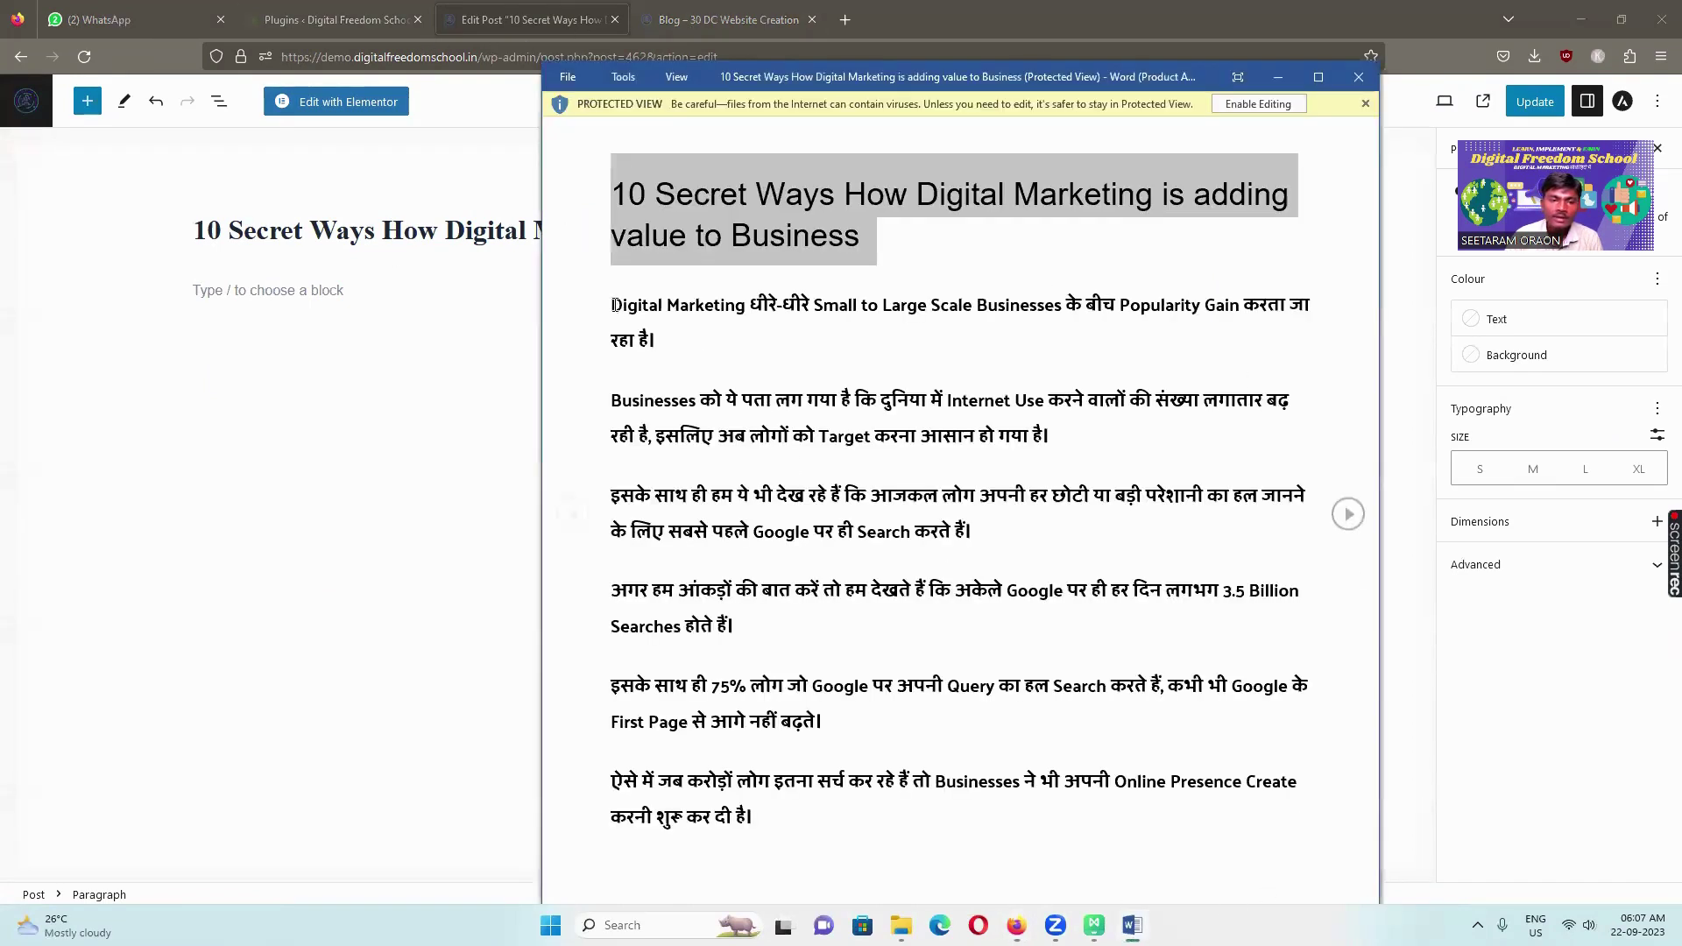
{"action": "left_click_drag", "start_coordinate": [614, 304], "coordinate": [620, 848]}
{"action": "left_click_drag", "start_coordinate": [997, 908], "coordinate": [1075, 497]}
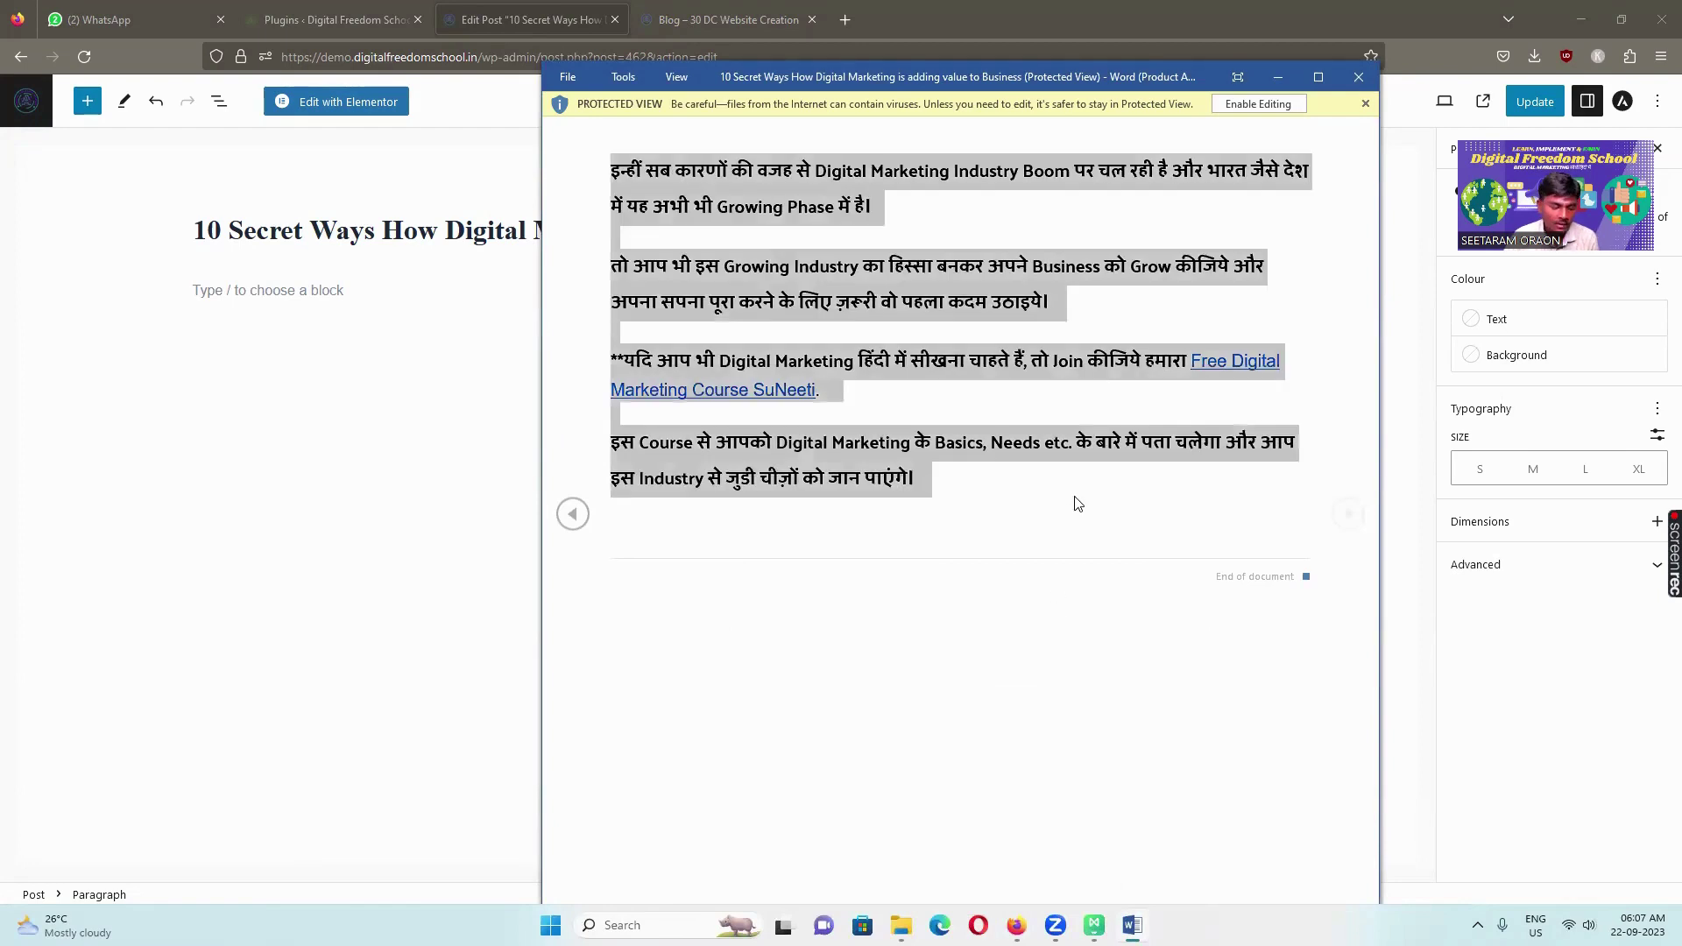
{"action": "left_click", "coordinate": [217, 289]}
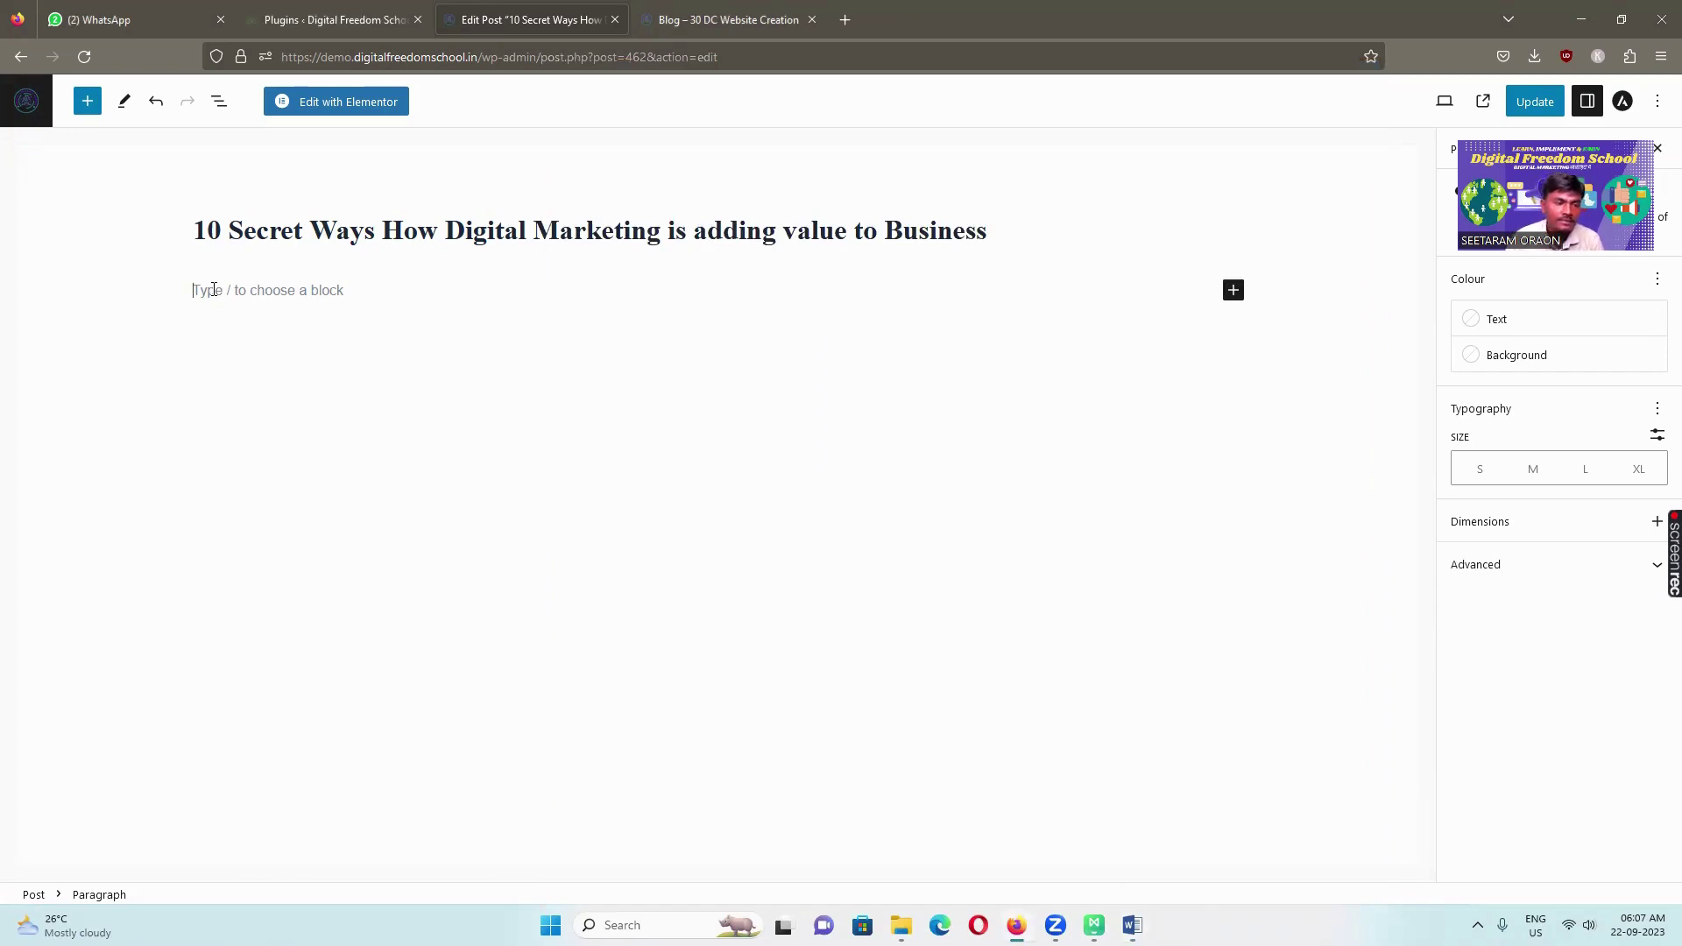
{"action": "key", "text": "ctrl+v"}
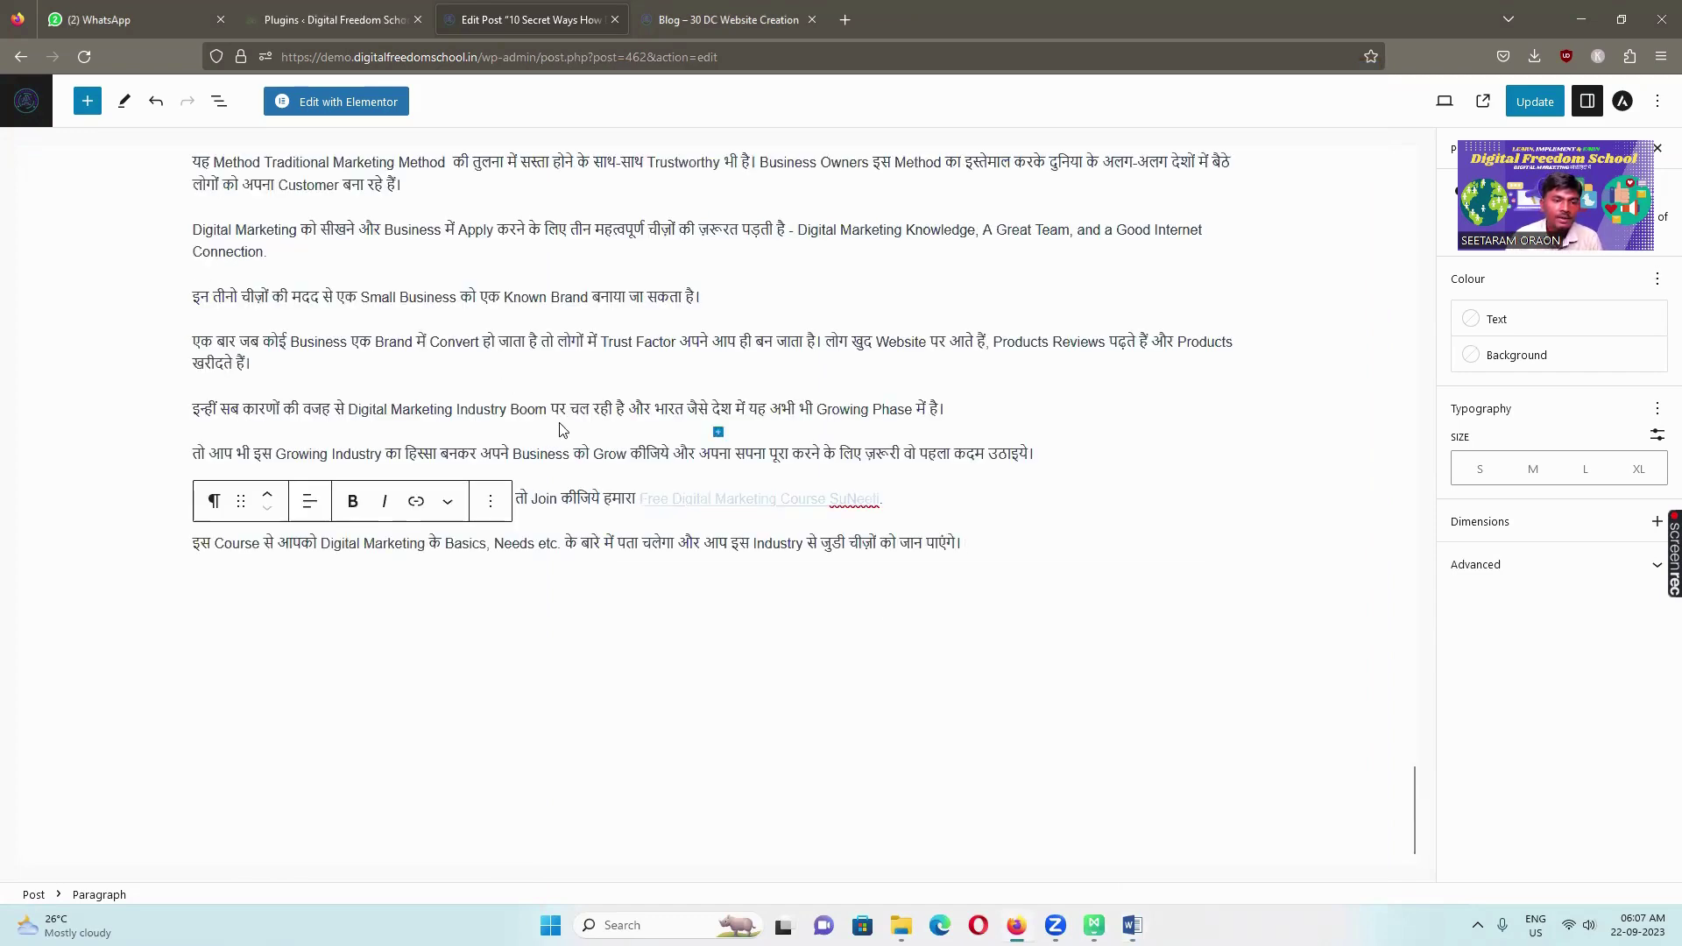
Insert an empty Image block above the "How Digital Marketing is Adding Value To Business?" heading
{"action": "scroll", "coordinate": [622, 342], "scroll_direction": "up", "scroll_amount": 15}
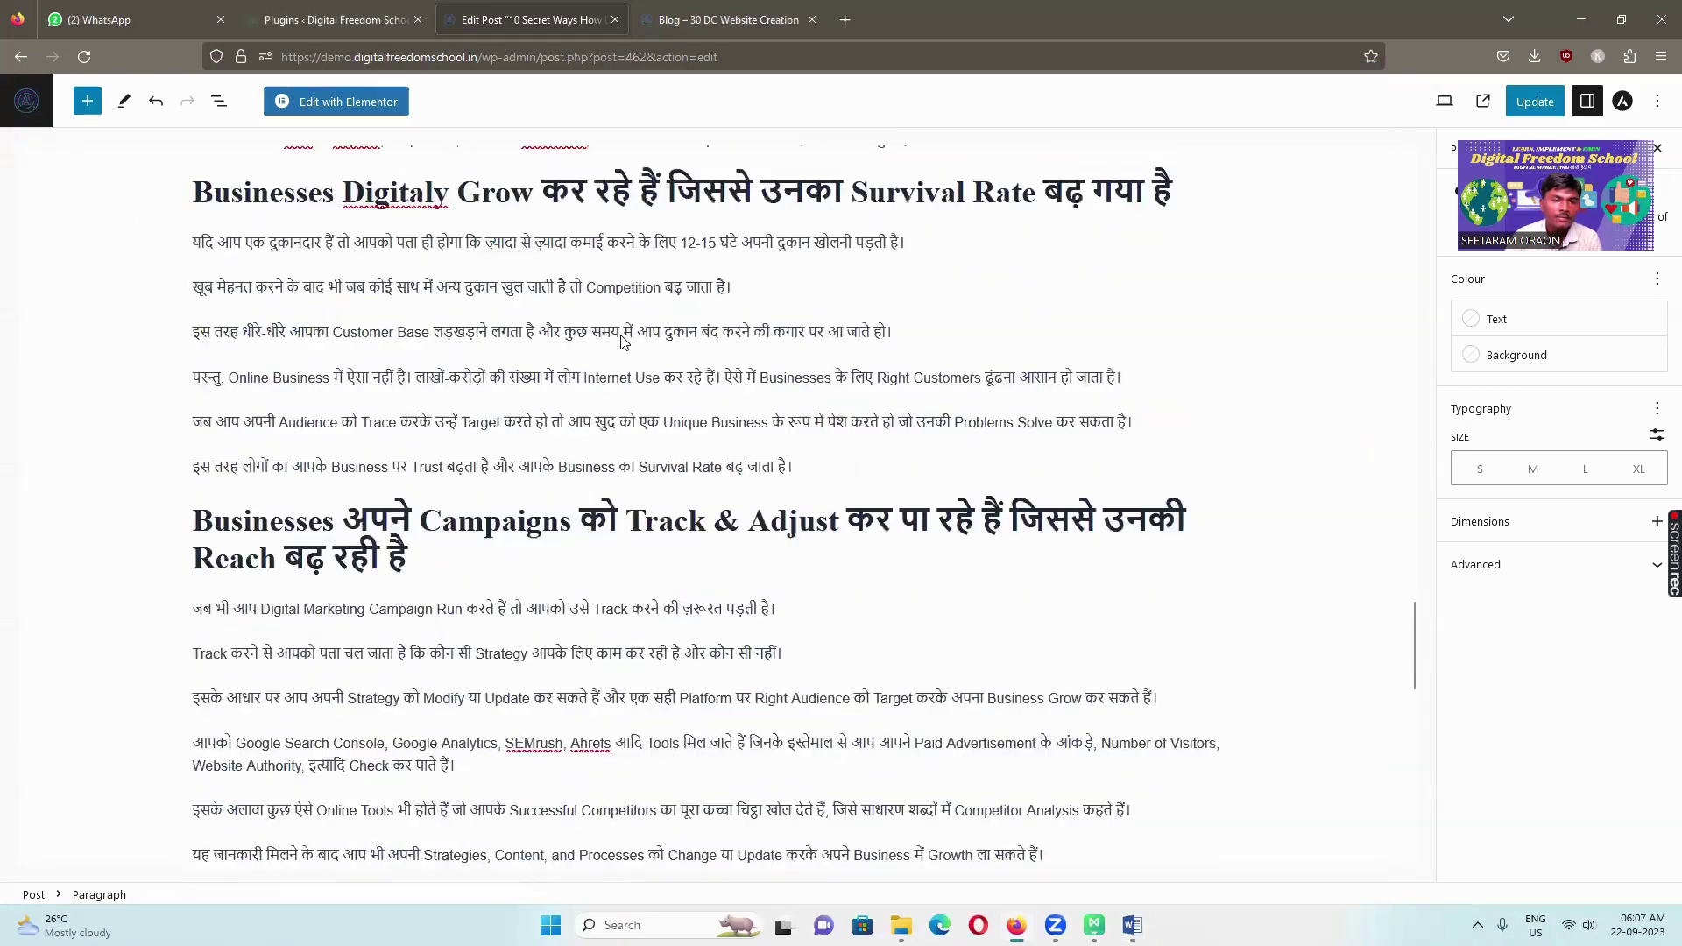
{"action": "scroll", "coordinate": [624, 340], "scroll_direction": "up", "scroll_amount": 15}
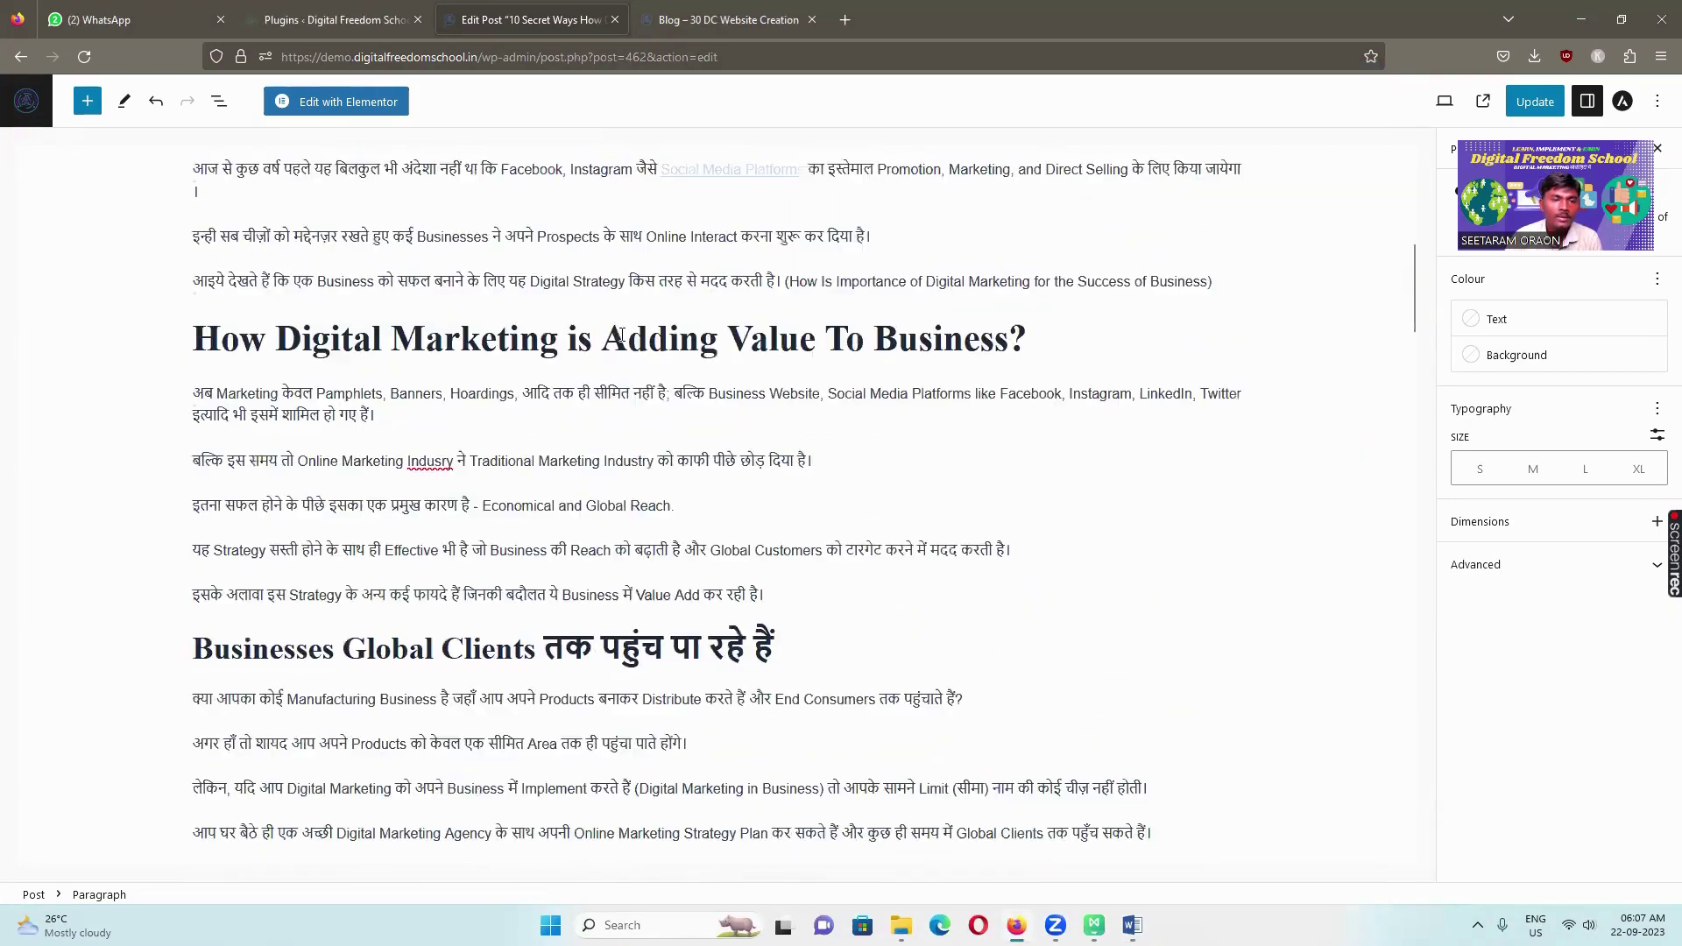
{"action": "scroll", "coordinate": [619, 335], "scroll_direction": "up", "scroll_amount": 8}
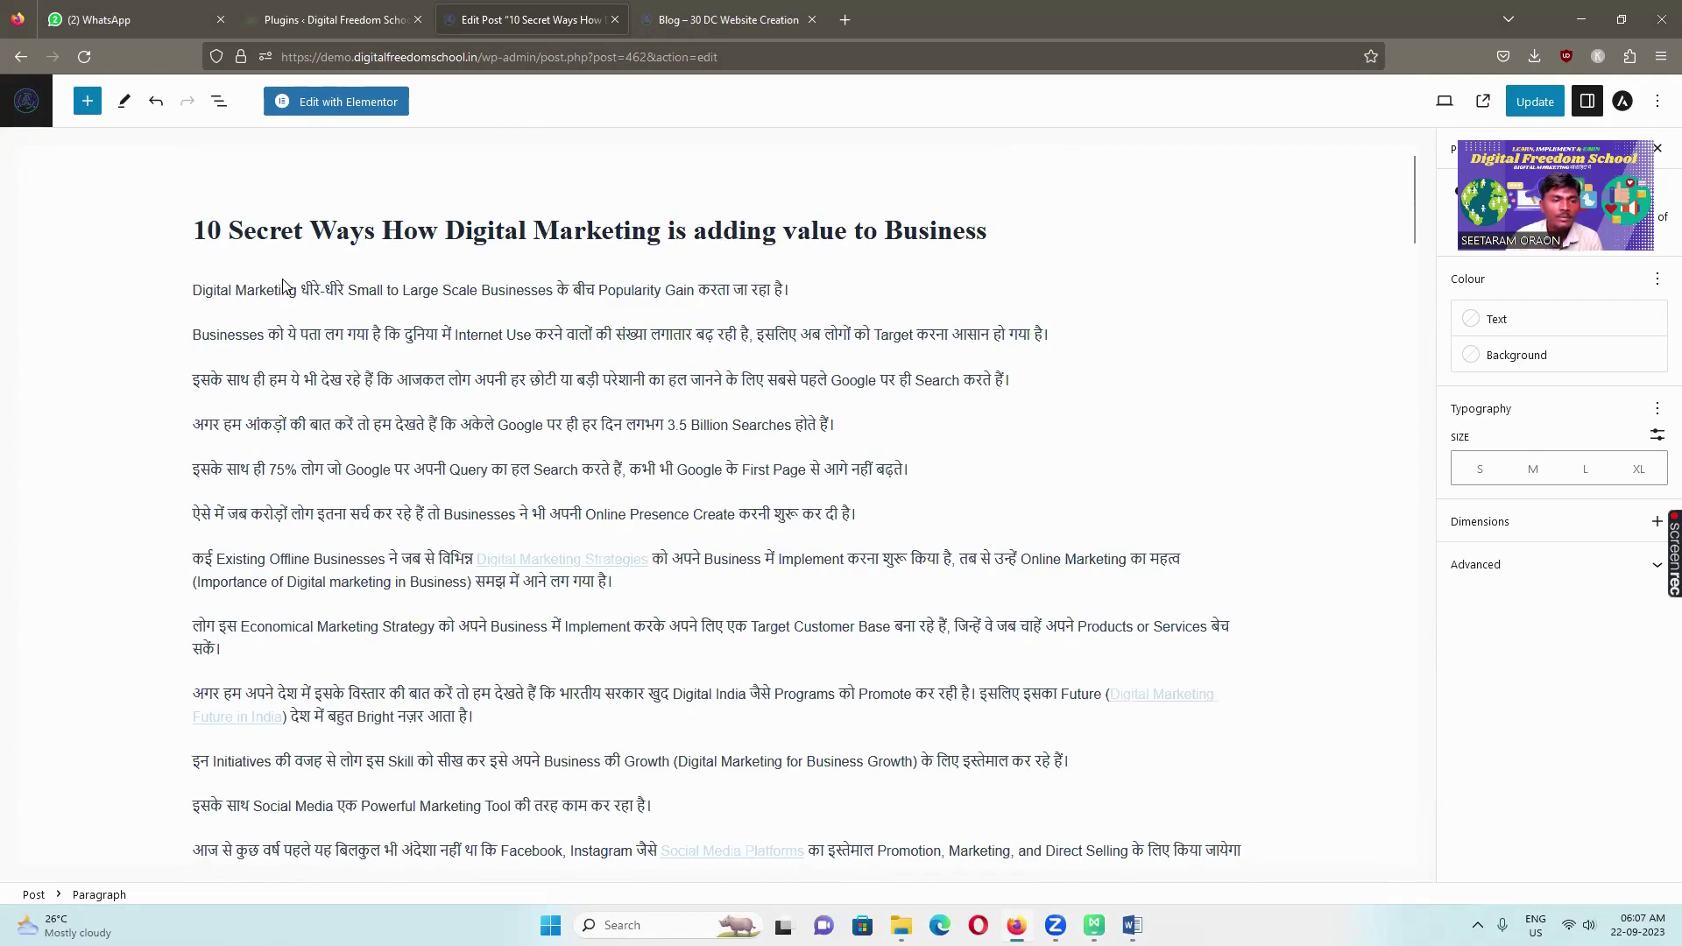
{"action": "scroll", "coordinate": [517, 435], "scroll_direction": "down", "scroll_amount": 3}
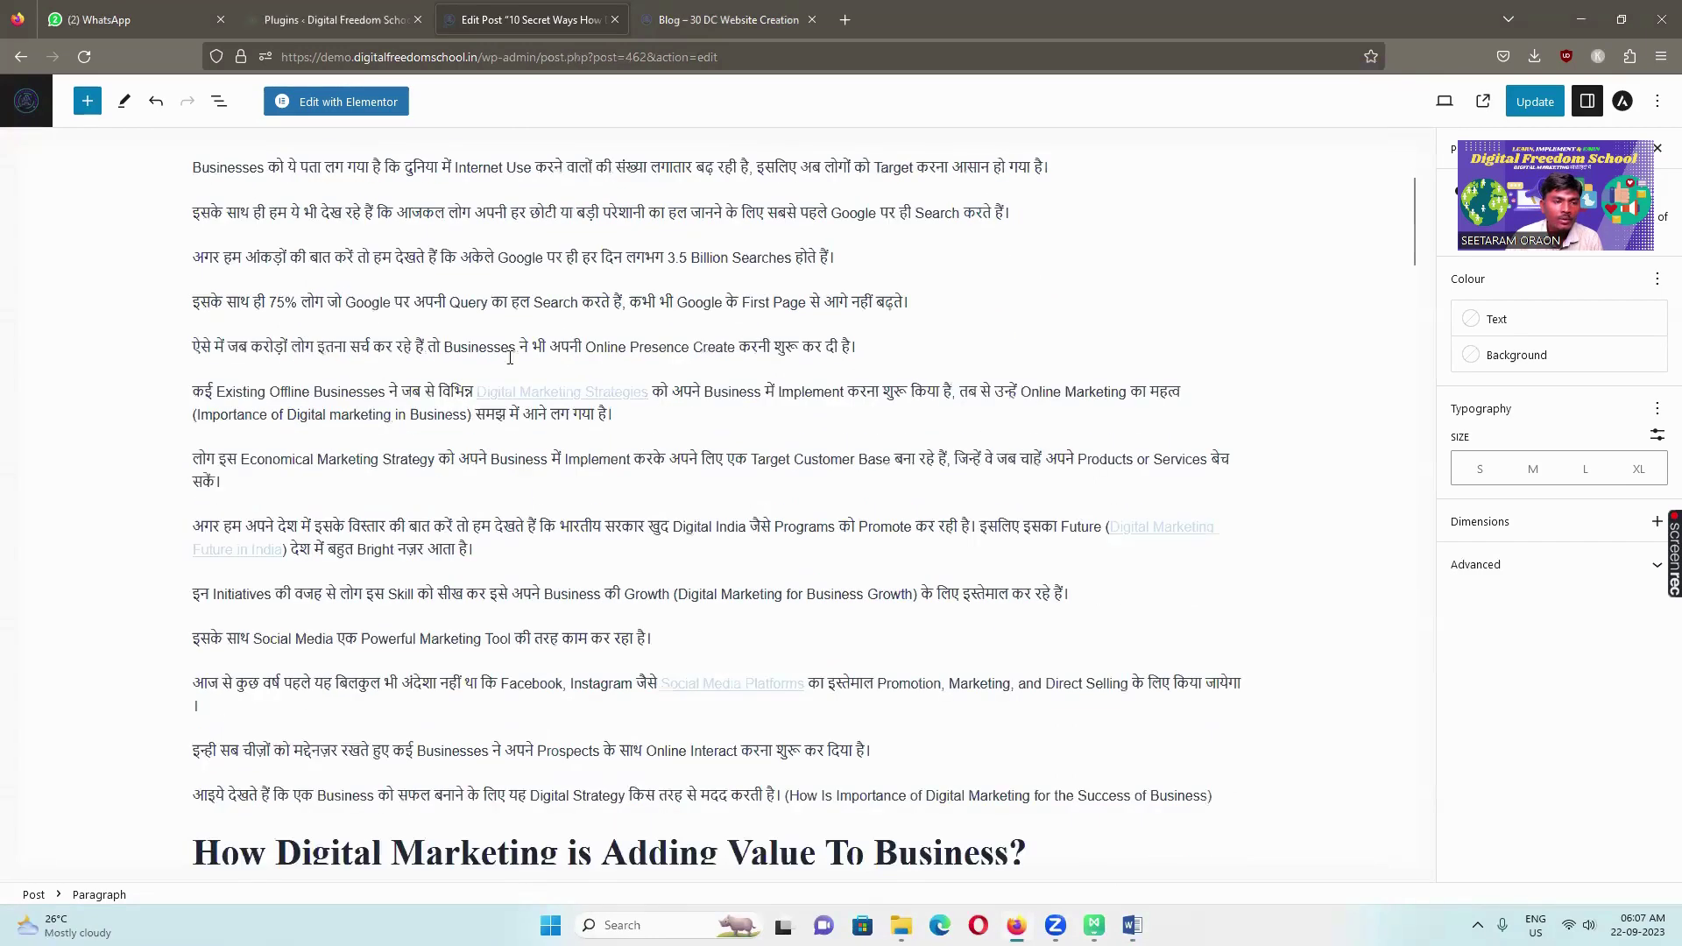
{"action": "scroll", "coordinate": [287, 325], "scroll_direction": "up", "scroll_amount": 3}
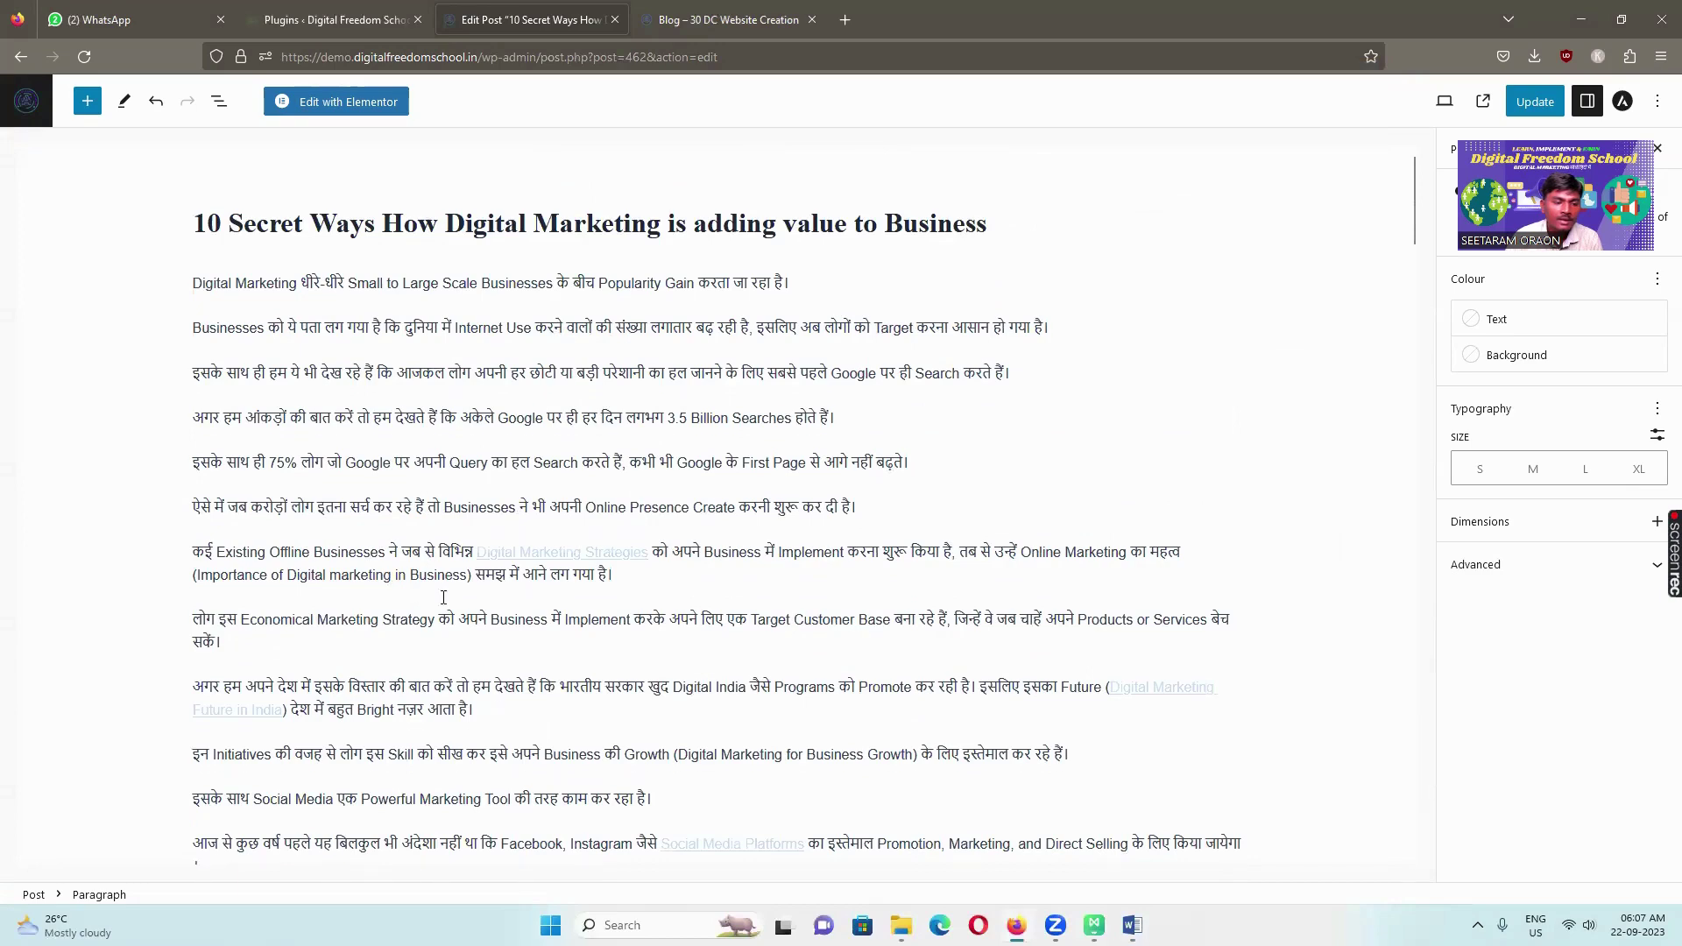
{"action": "scroll", "coordinate": [454, 596], "scroll_direction": "down", "scroll_amount": 4}
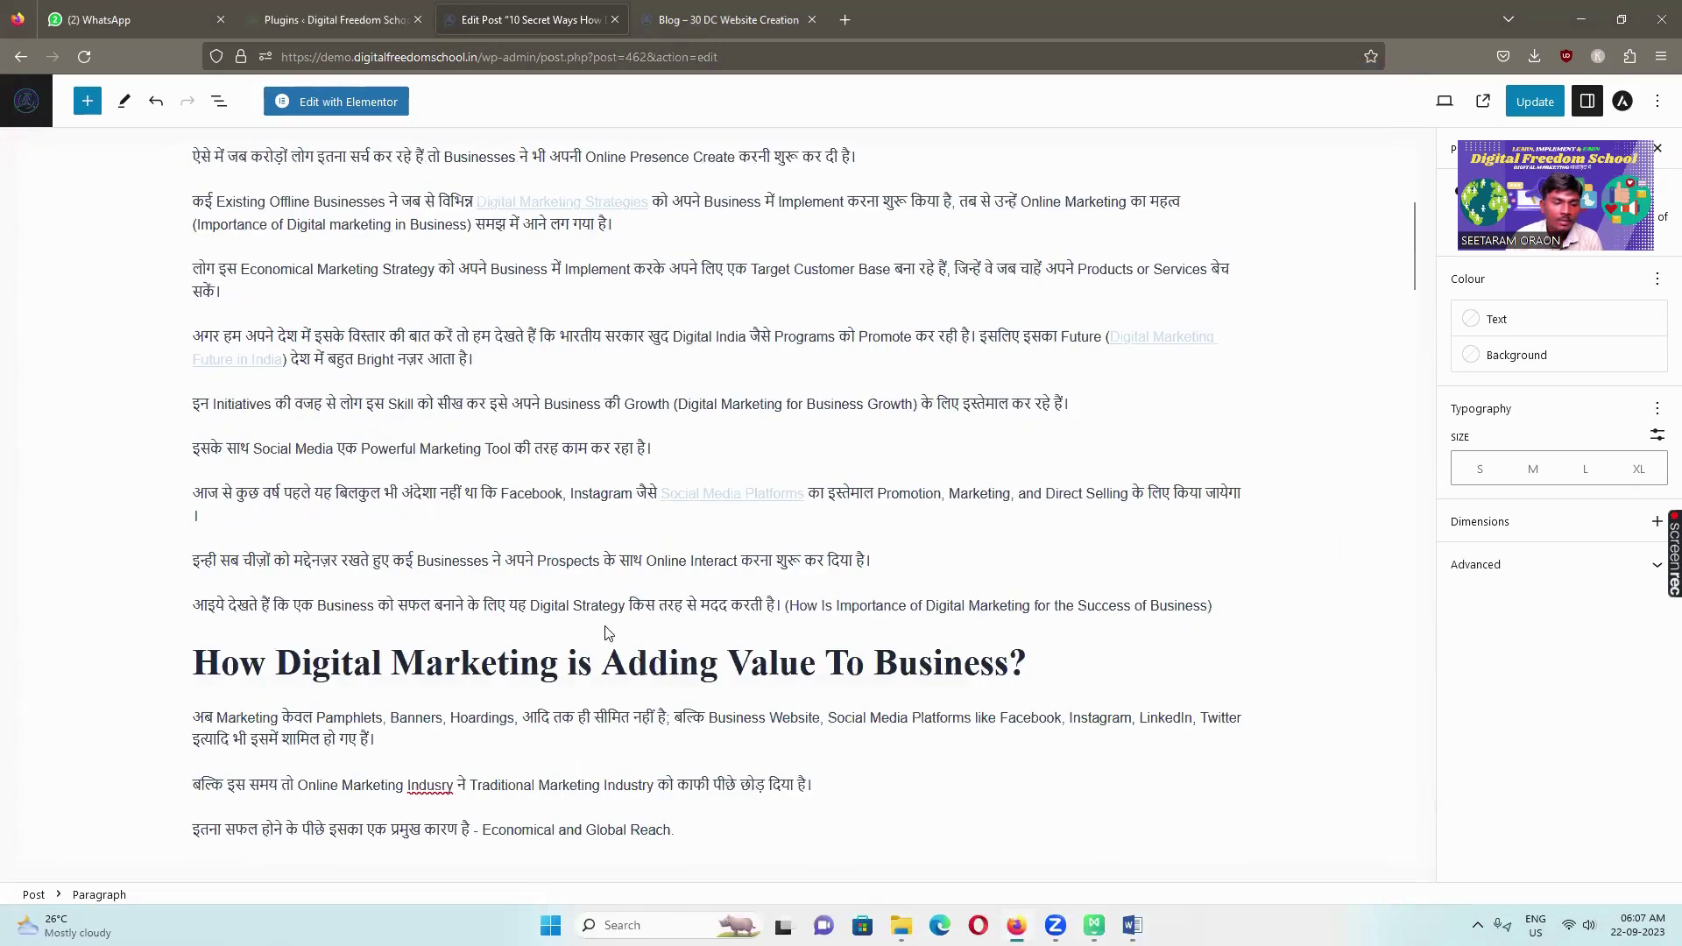
{"action": "mouse_move", "coordinate": [692, 632]}
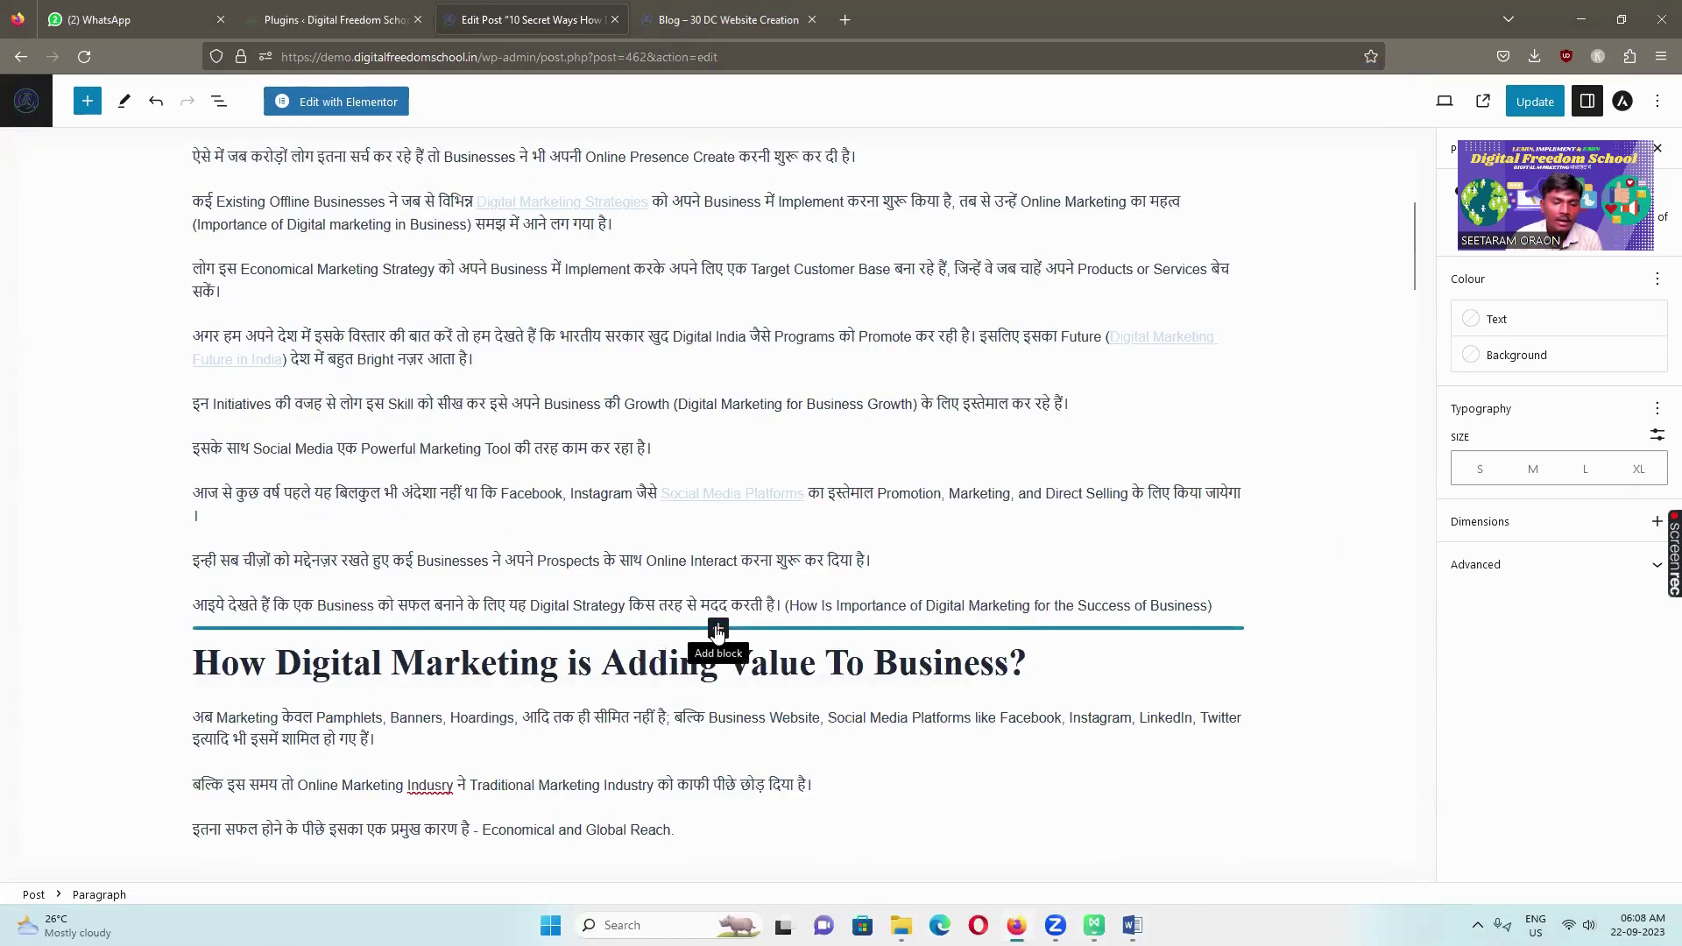
{"action": "left_click", "coordinate": [717, 629]}
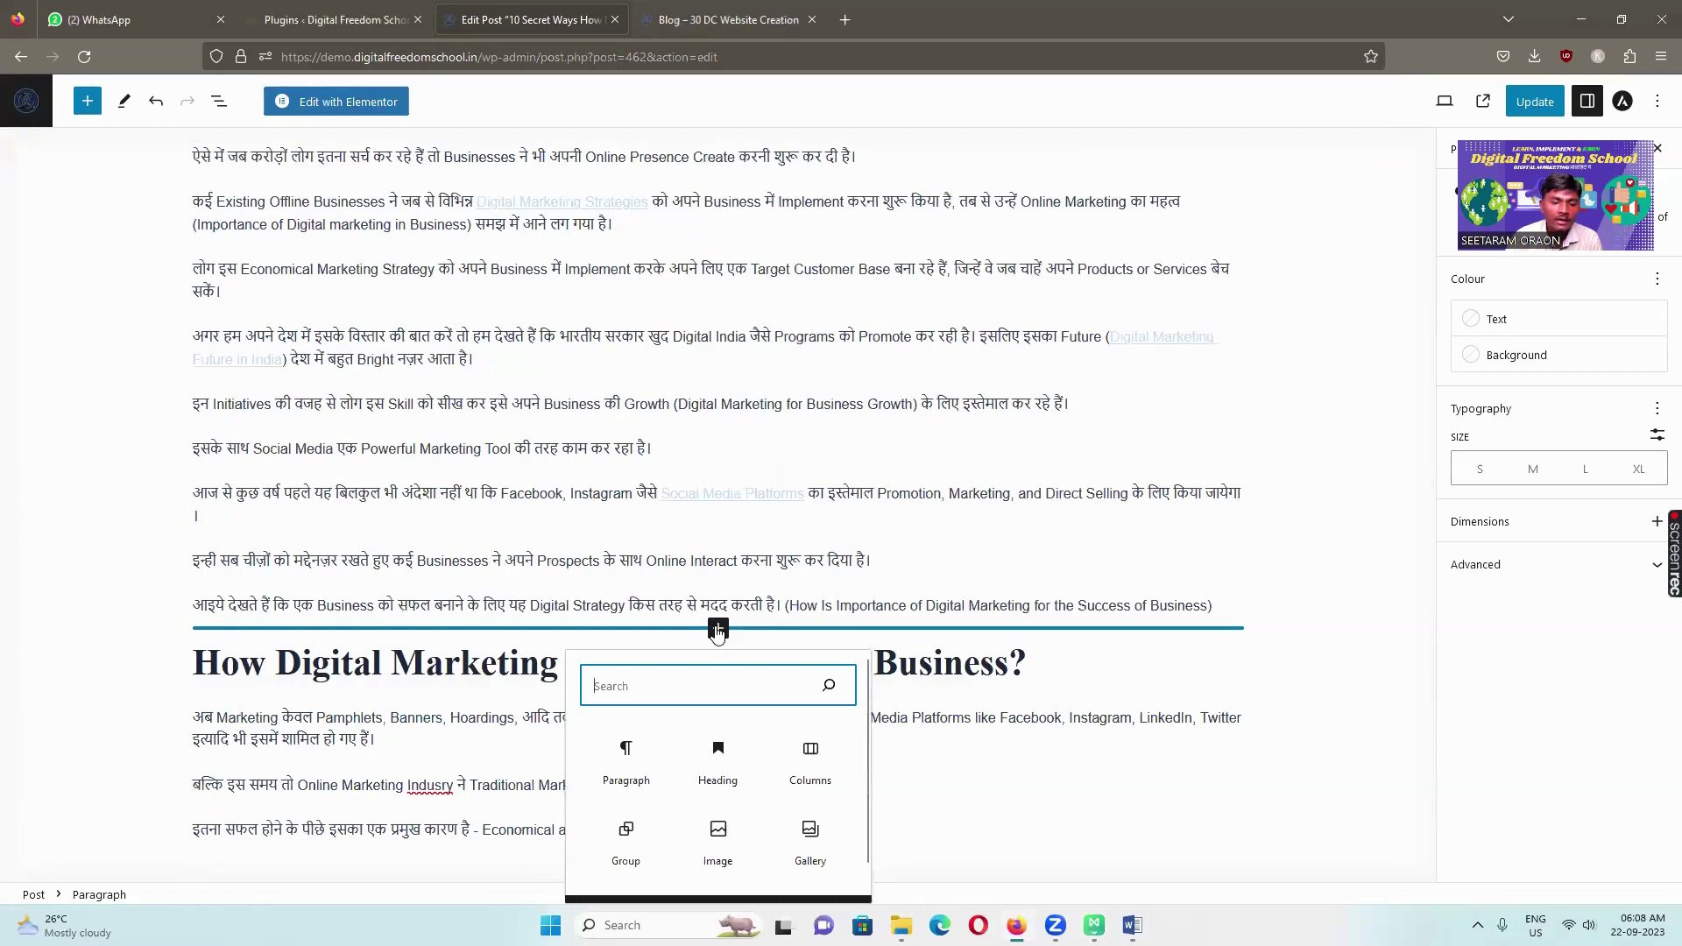
{"action": "scroll", "coordinate": [718, 629], "scroll_direction": "down", "scroll_amount": 4}
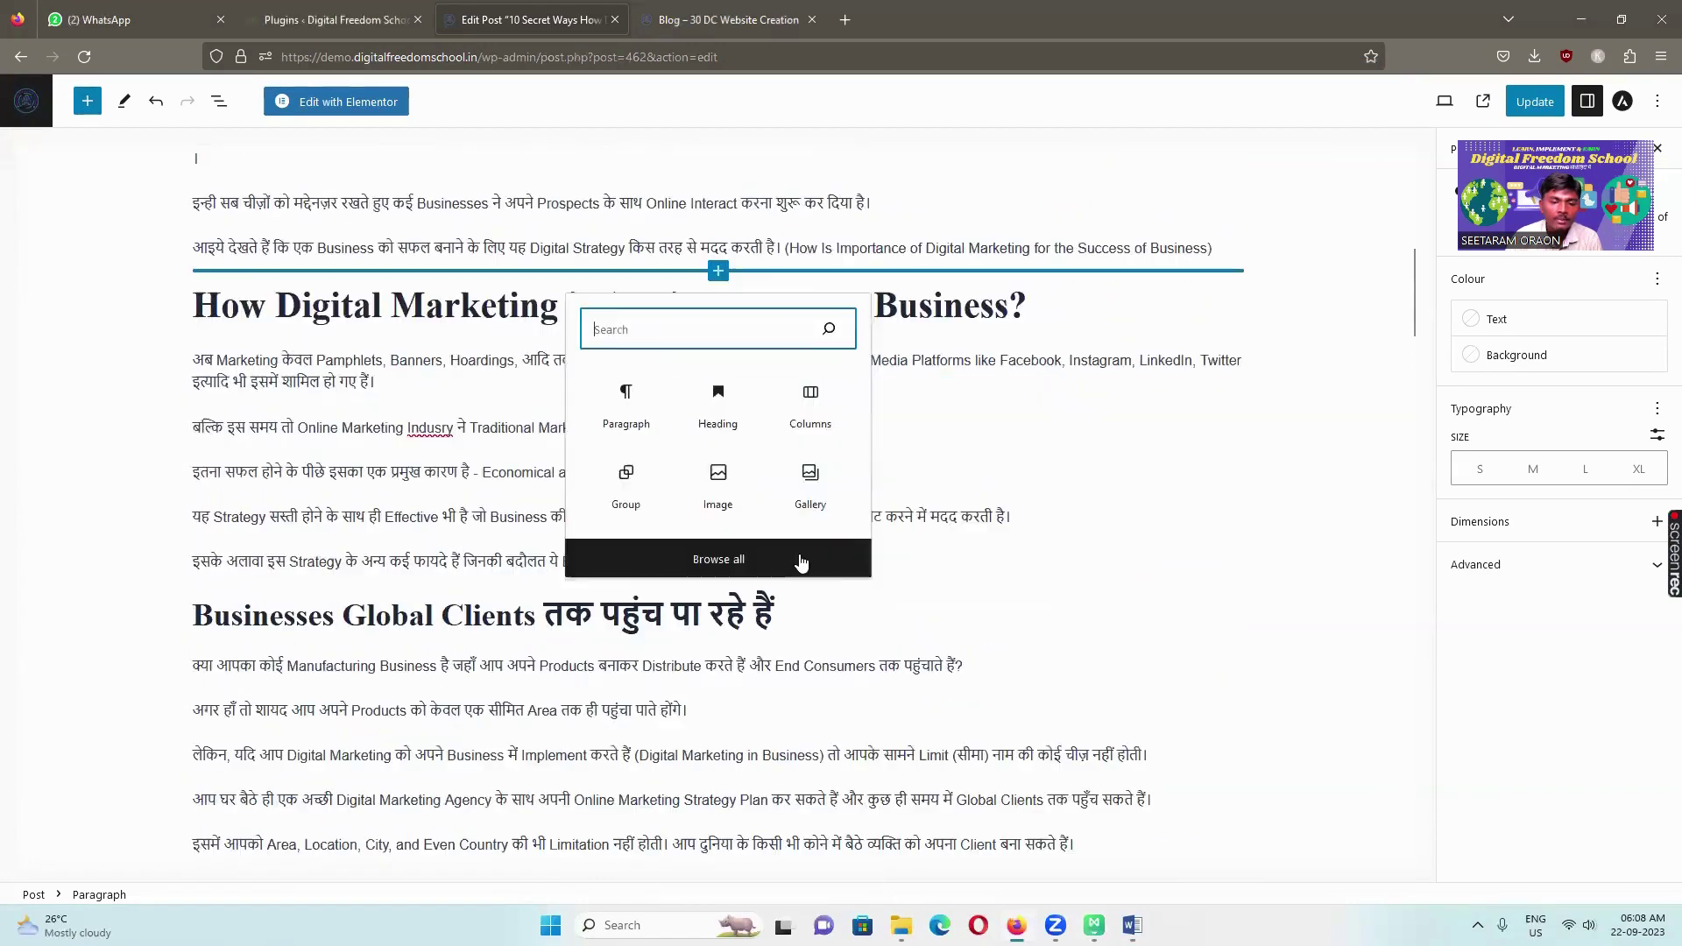
{"action": "left_click", "coordinate": [718, 482]}
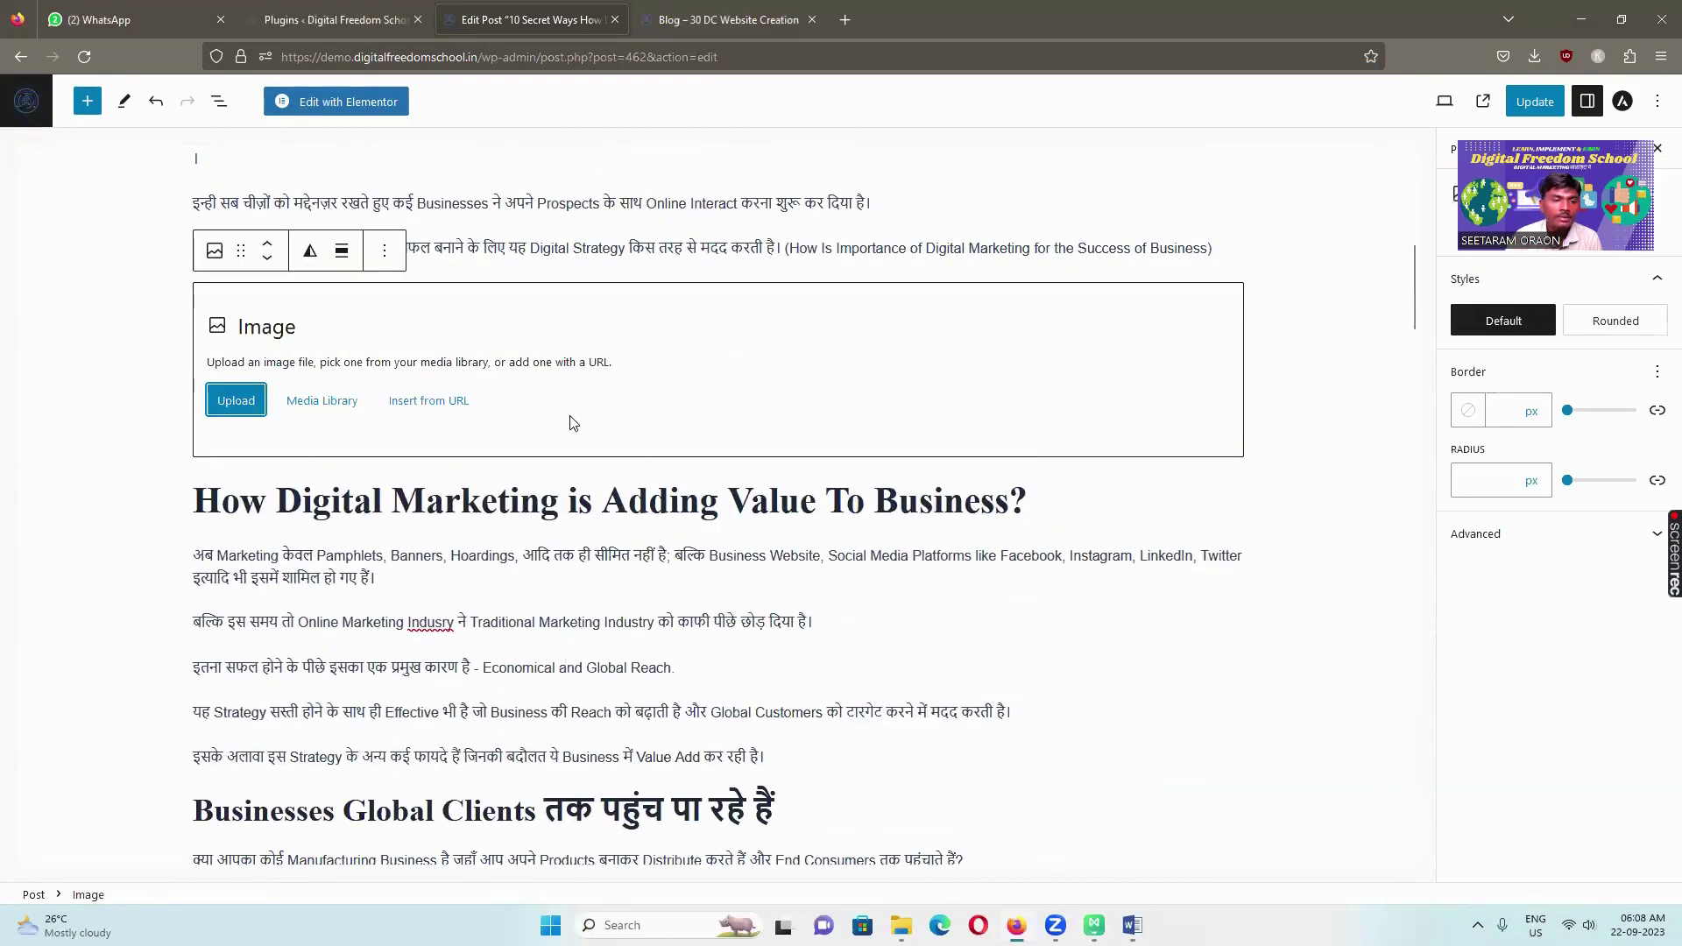
Upload "10 Secret Ways How Digital Marketing Is Adding Value To Business" from the DM For Business folder into the empty Image block and centre-align it
{"action": "left_click", "coordinate": [238, 392]}
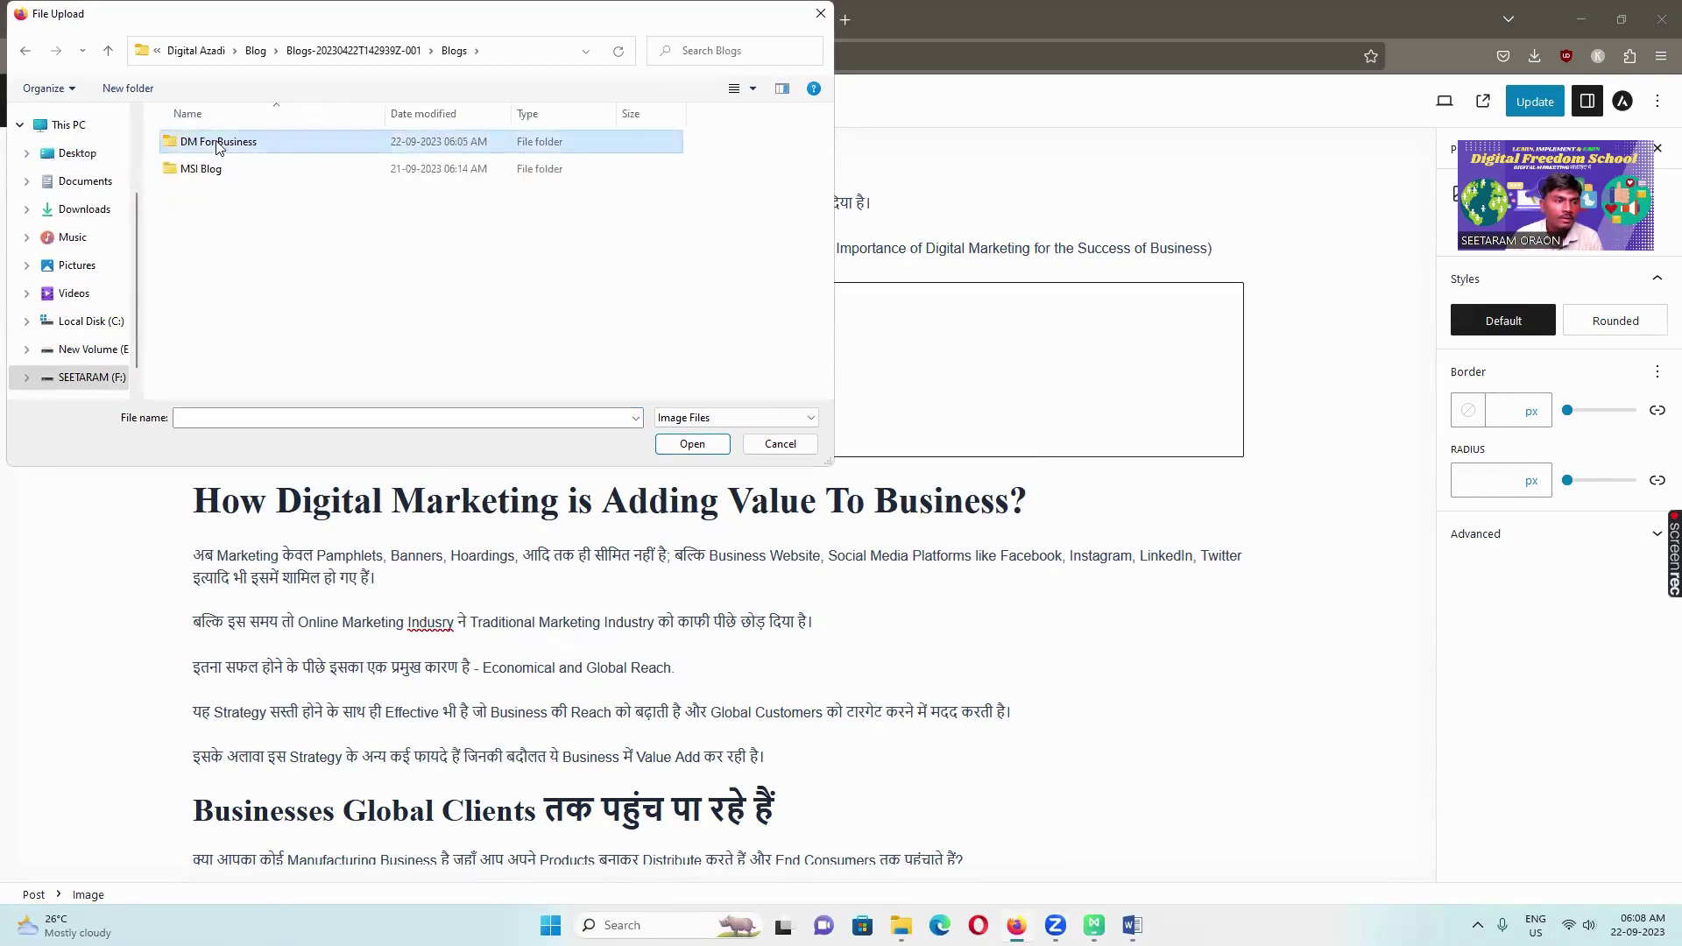
{"action": "double_click", "coordinate": [219, 129]}
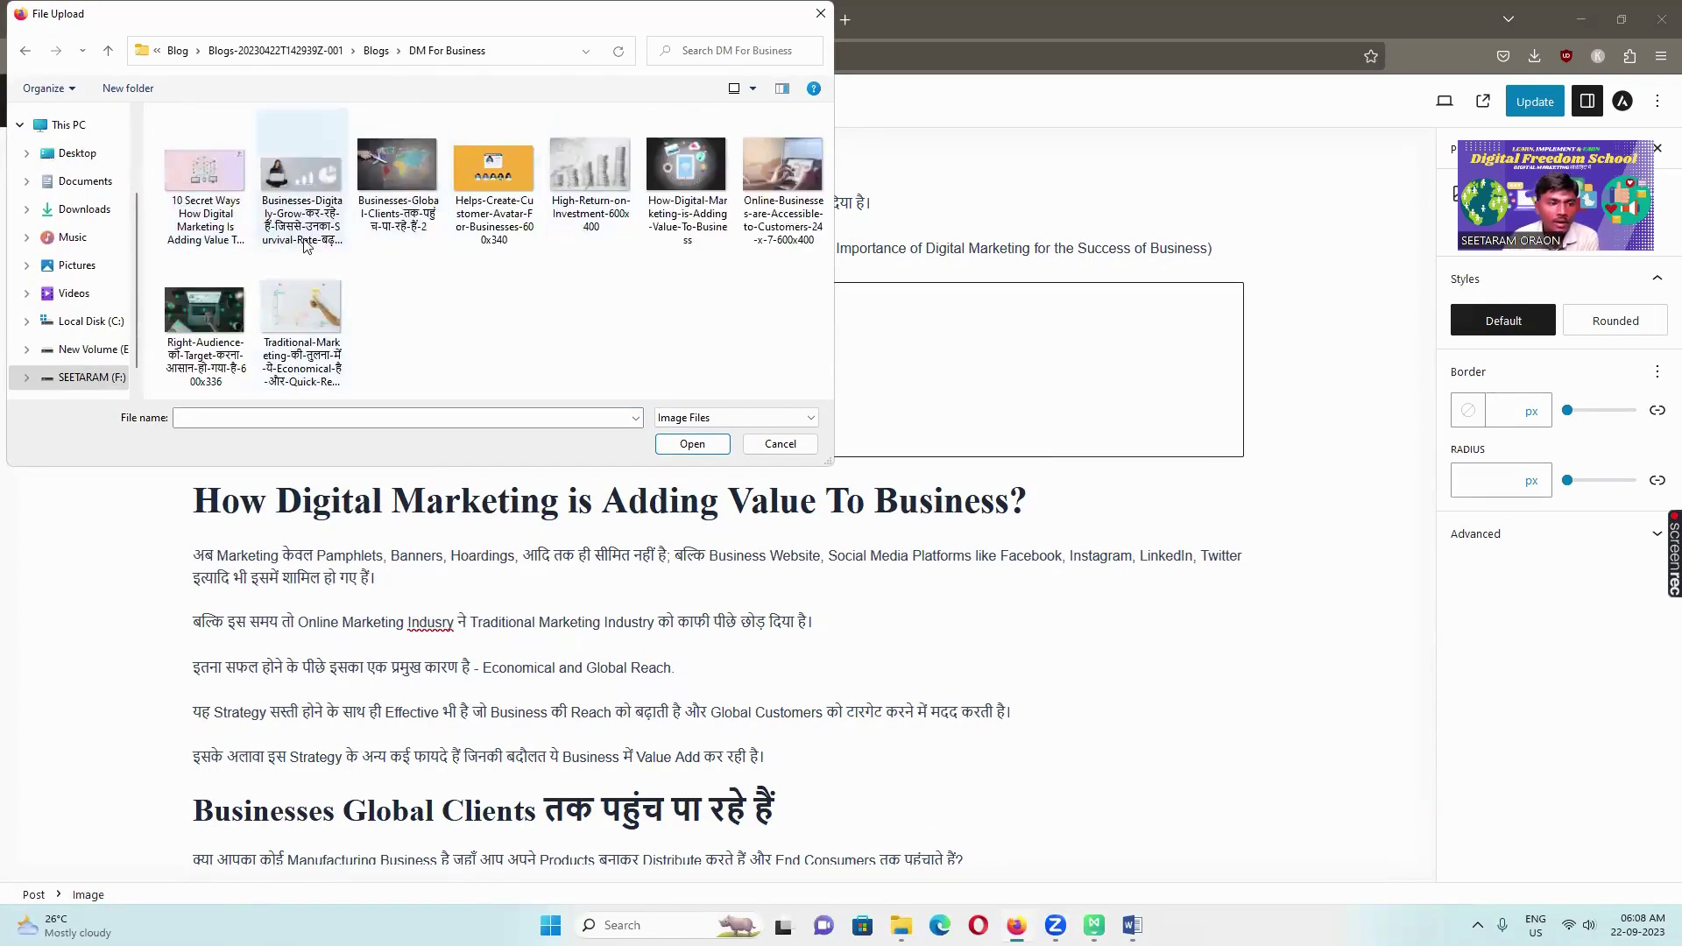
{"action": "left_click", "coordinate": [214, 186]}
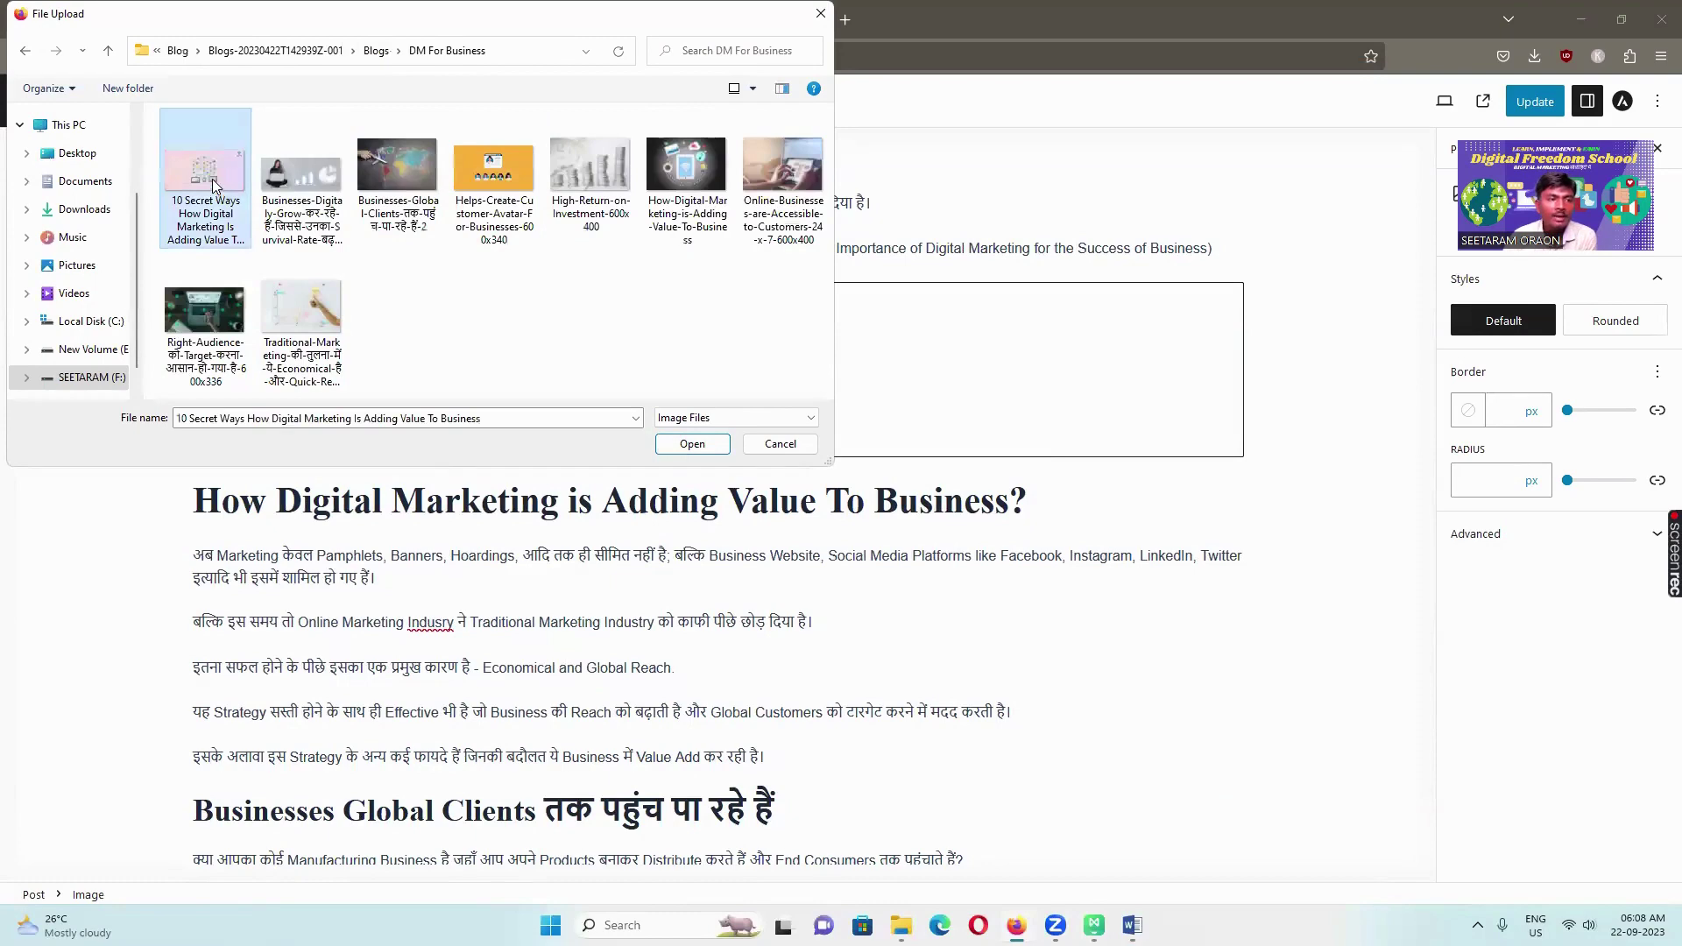
{"action": "left_click", "coordinate": [692, 444]}
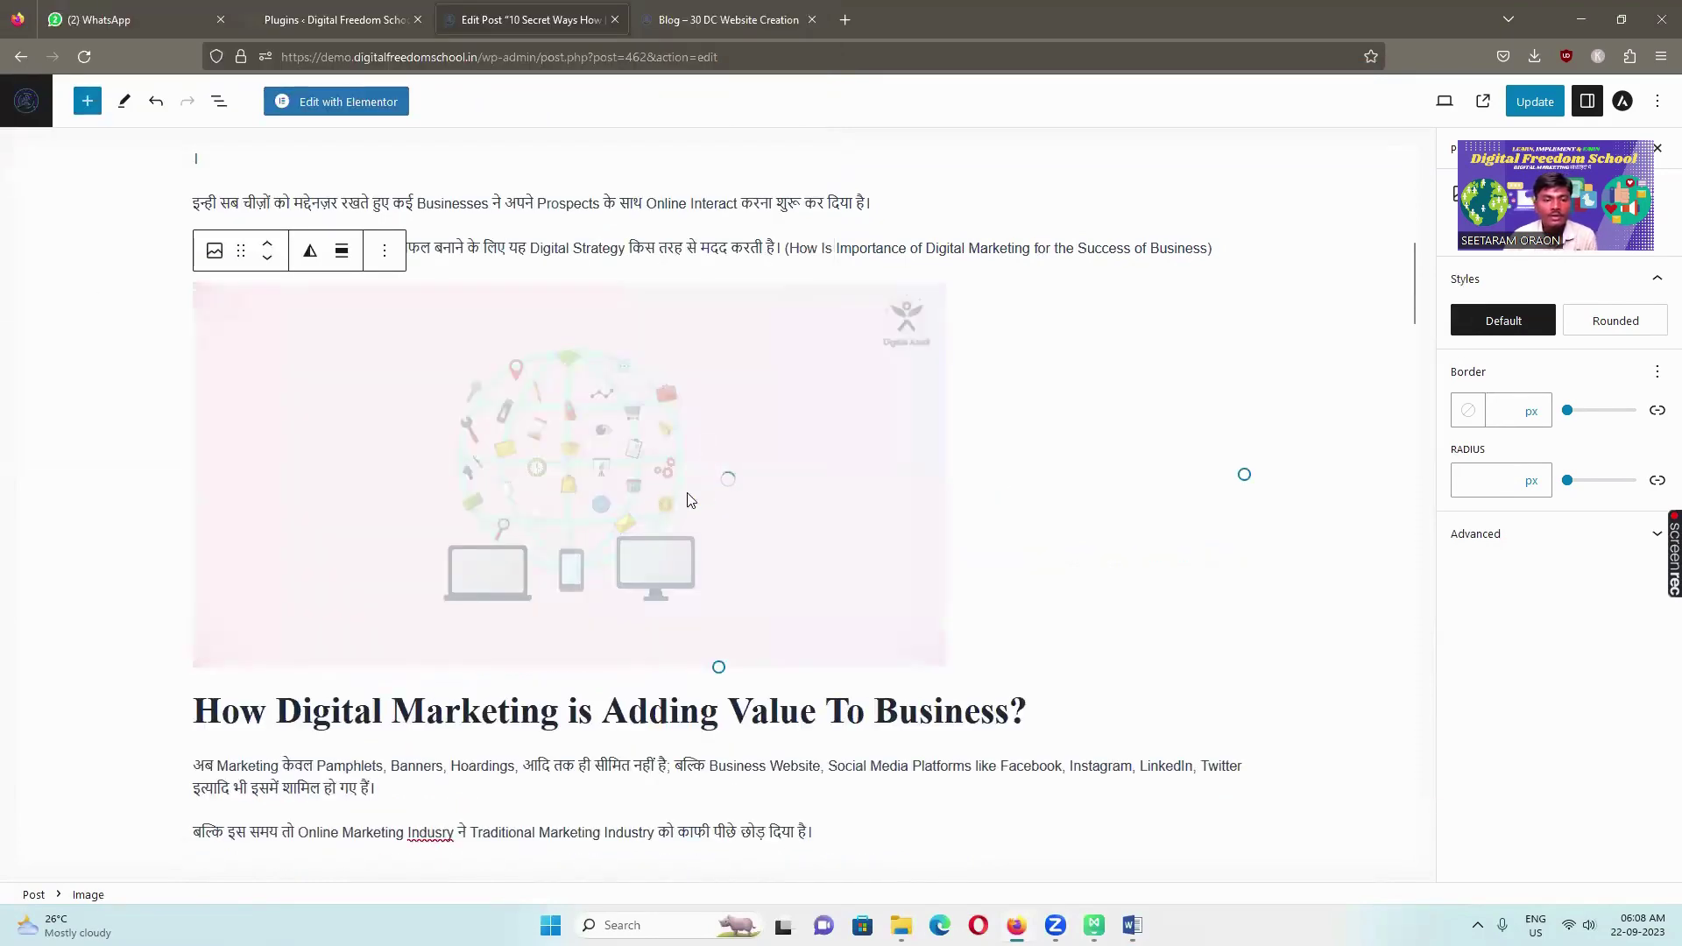
{"action": "left_click", "coordinate": [384, 251]}
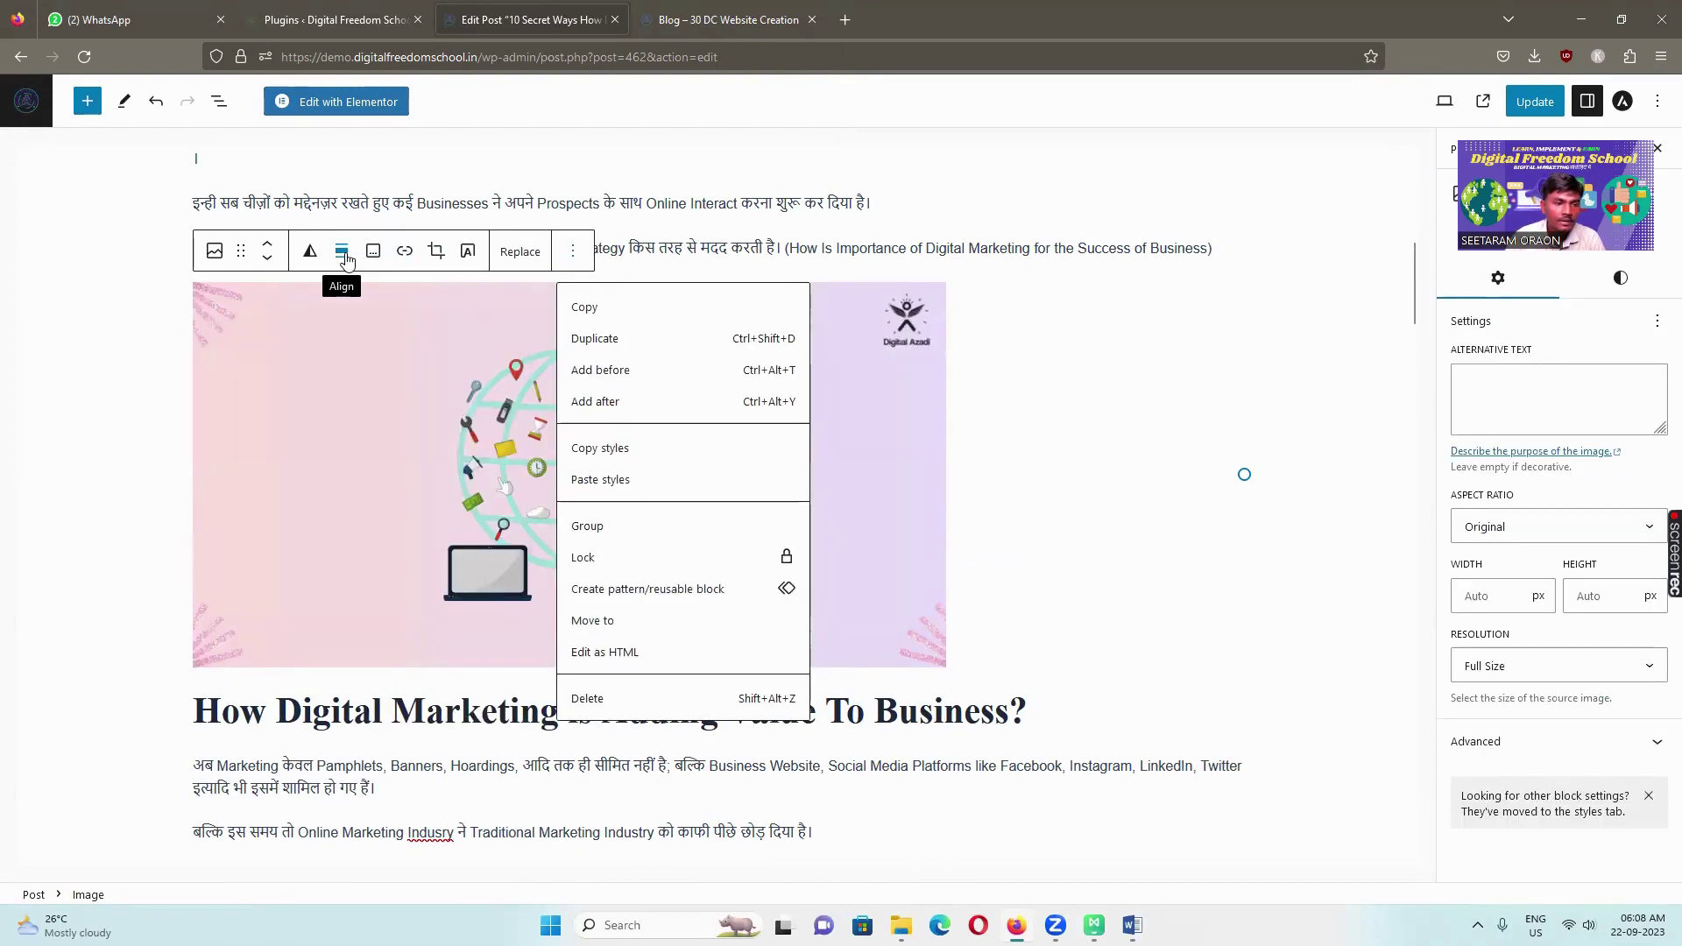
{"action": "left_click", "coordinate": [344, 256]}
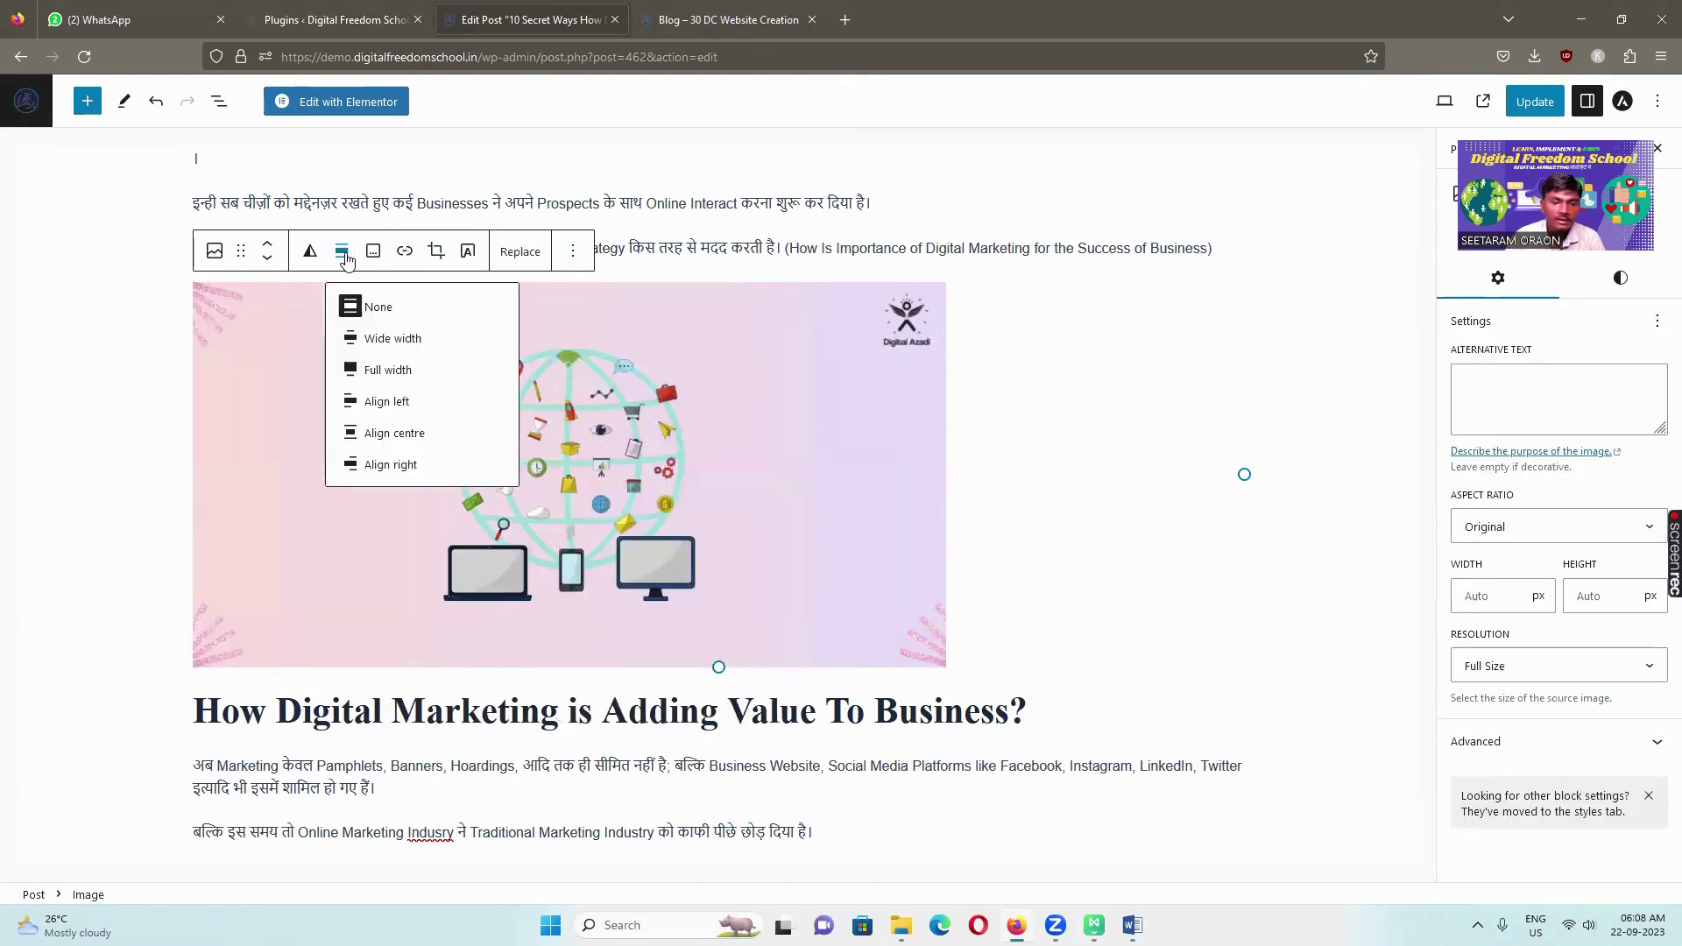
{"action": "left_click", "coordinate": [400, 436]}
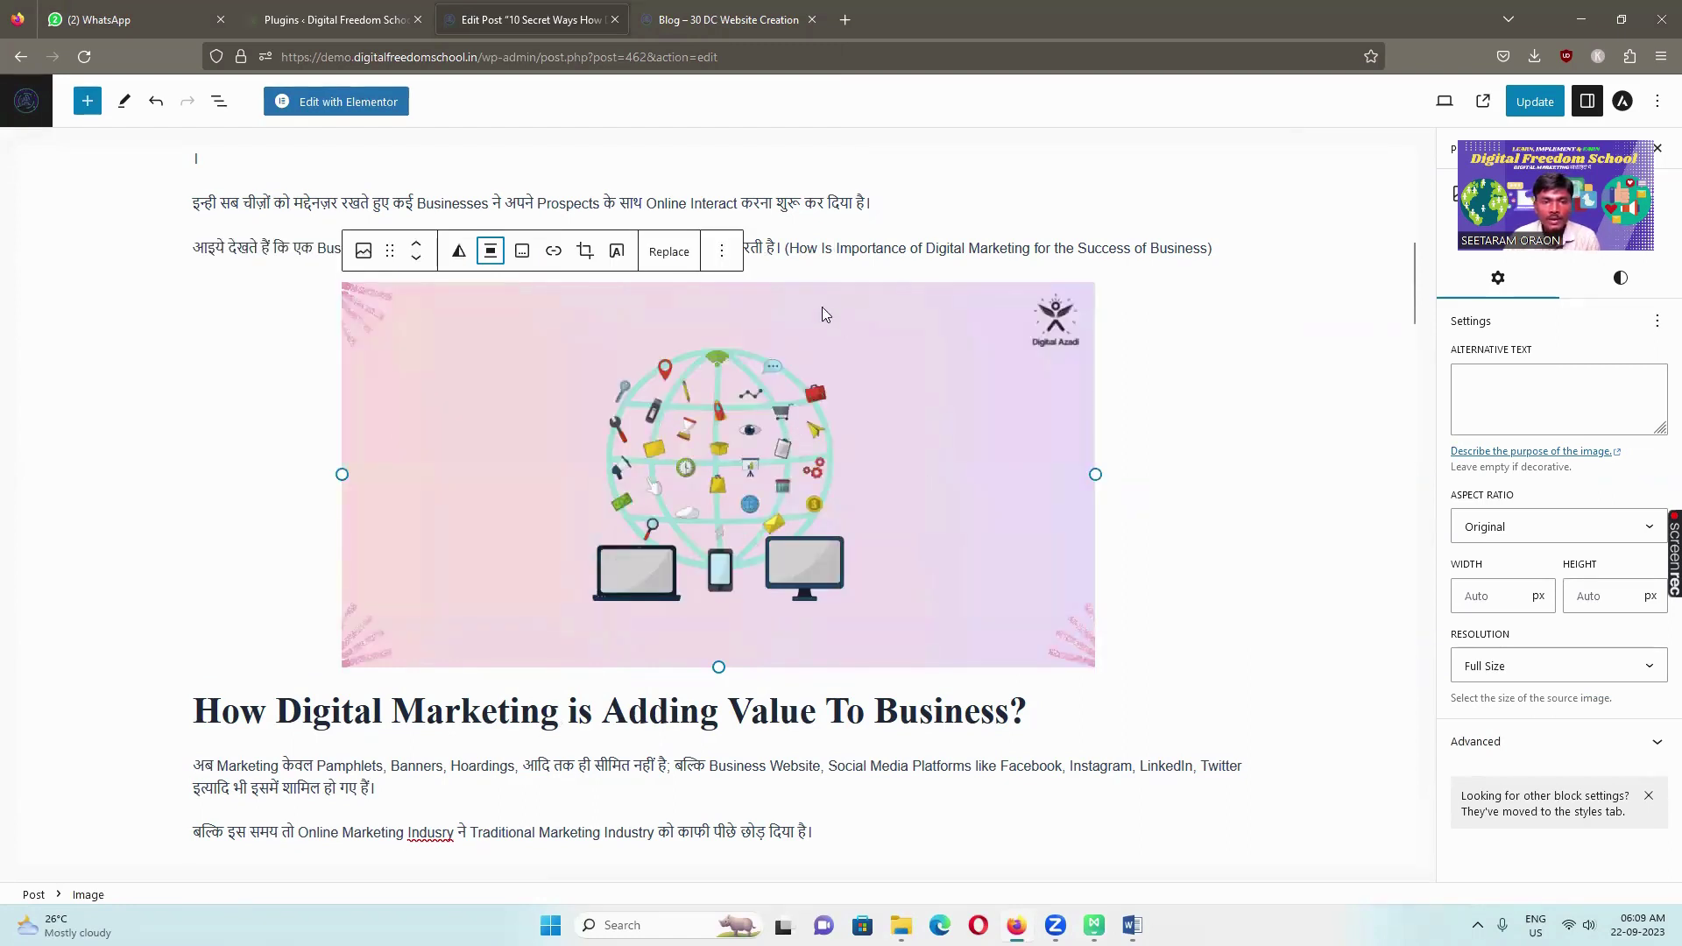
{"action": "left_click", "coordinate": [1092, 193]}
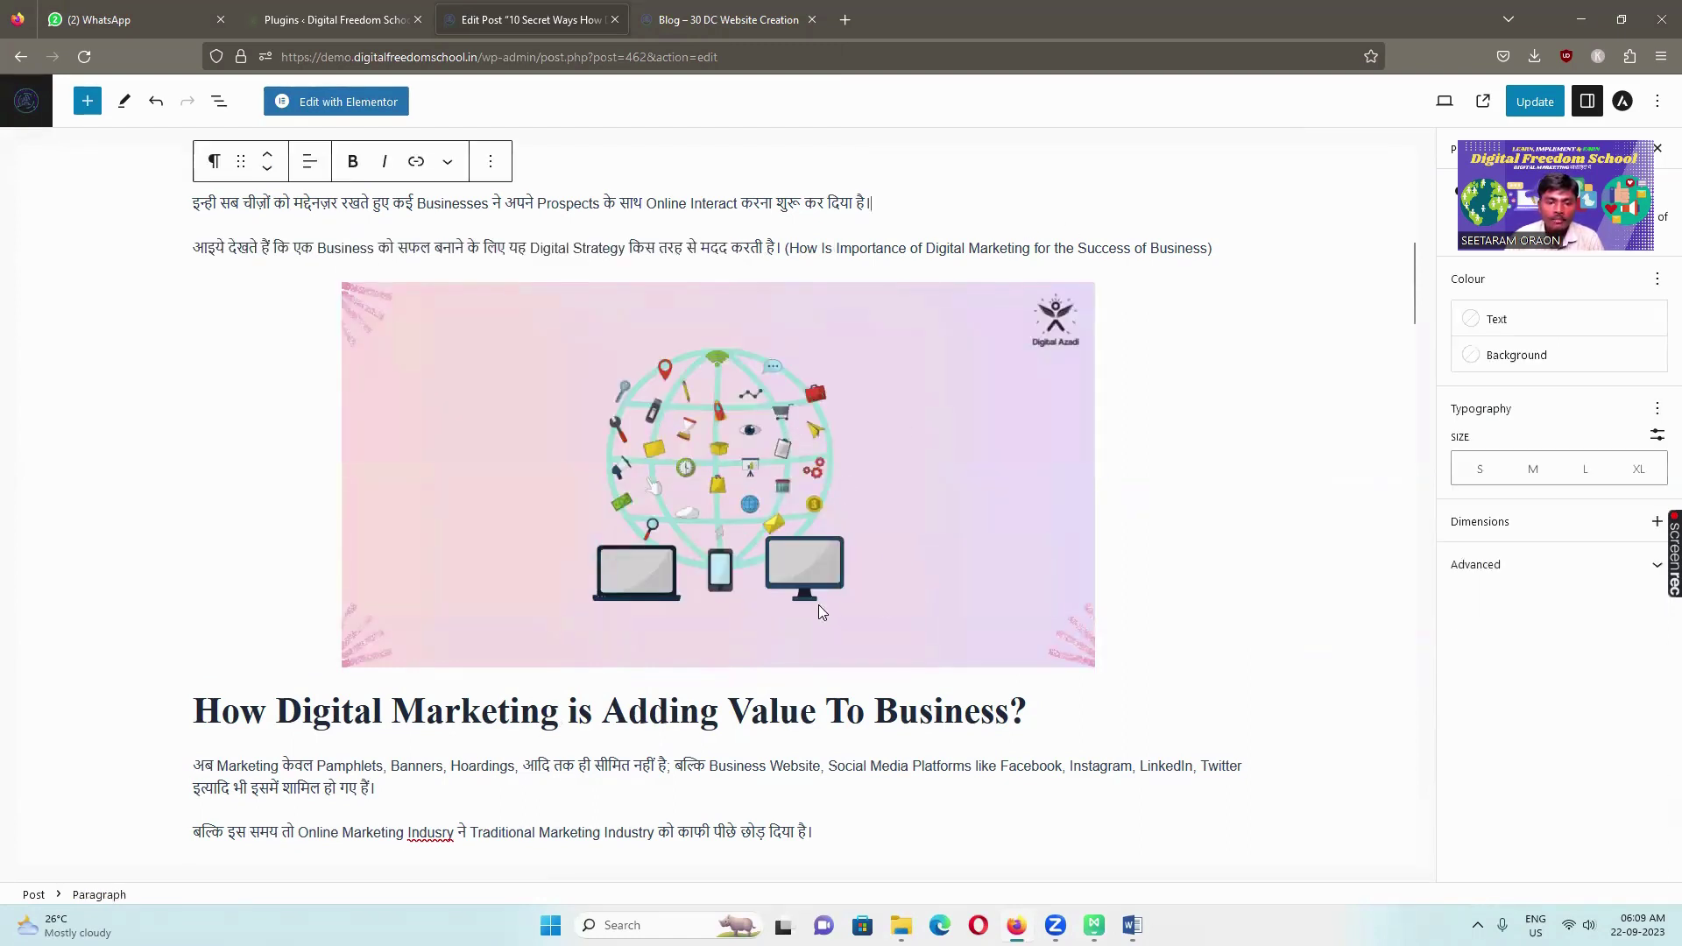
Insert a centre-aligned image above the "Businesses Global Clients" heading, uploading Right-Audience-को-Target-करना-आसान-हो-गया-है-600x336
{"action": "scroll", "coordinate": [818, 604], "scroll_direction": "down", "scroll_amount": 3}
{"action": "scroll", "coordinate": [833, 601], "scroll_direction": "down", "scroll_amount": 4}
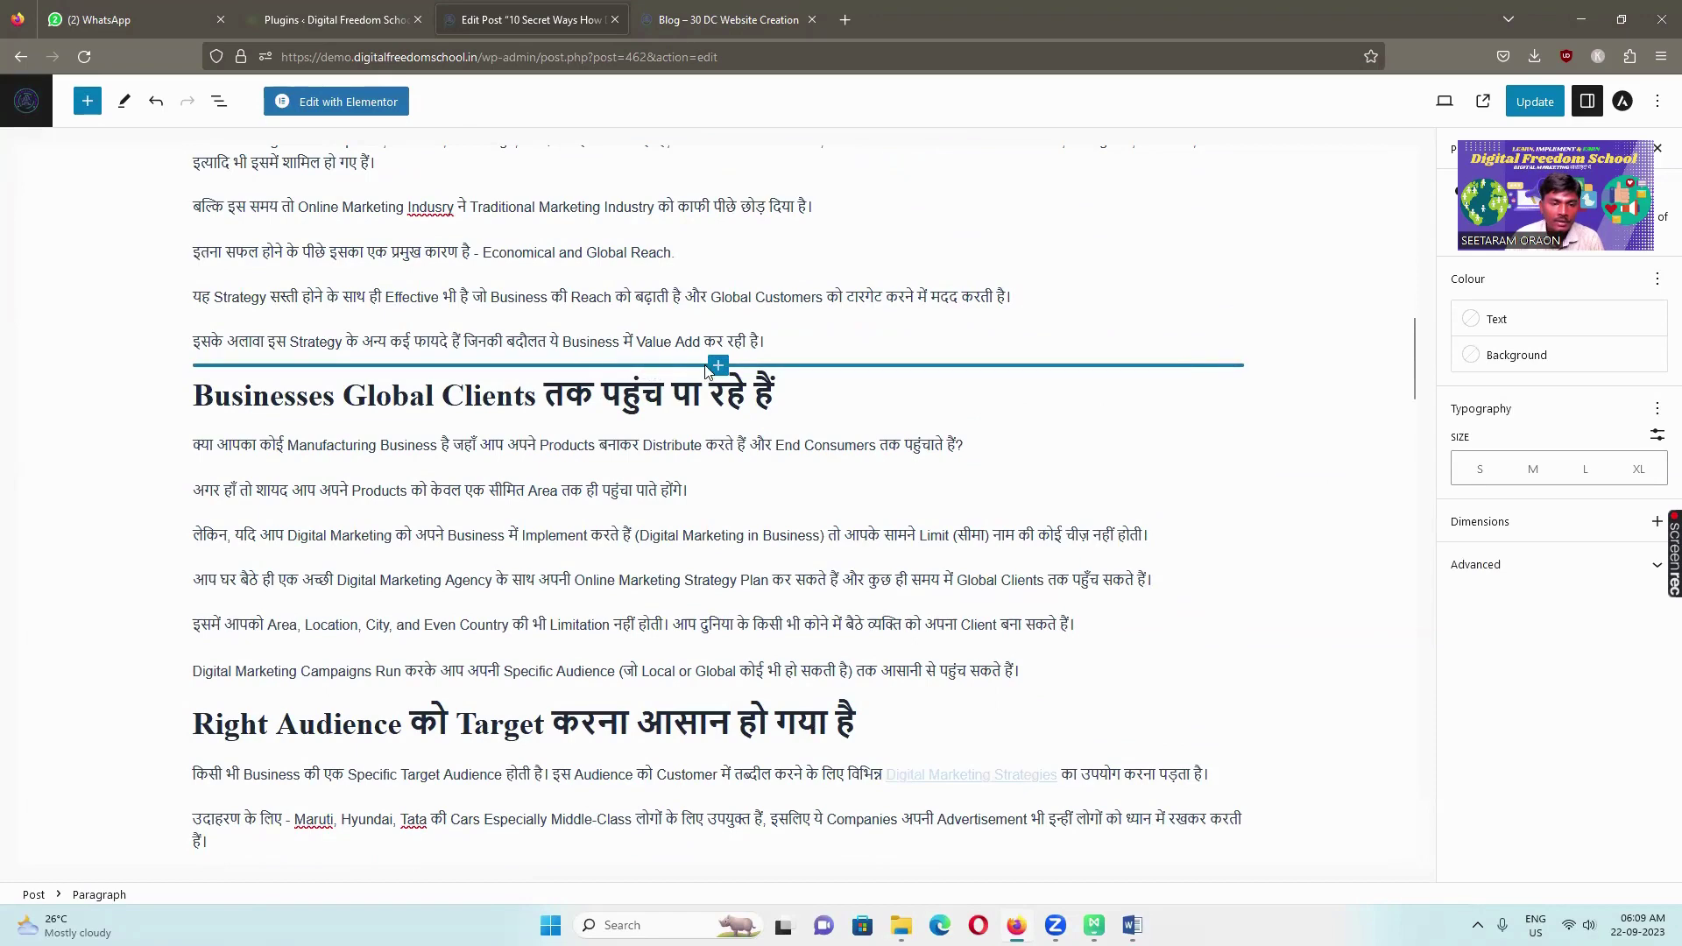
{"action": "left_click", "coordinate": [717, 366]}
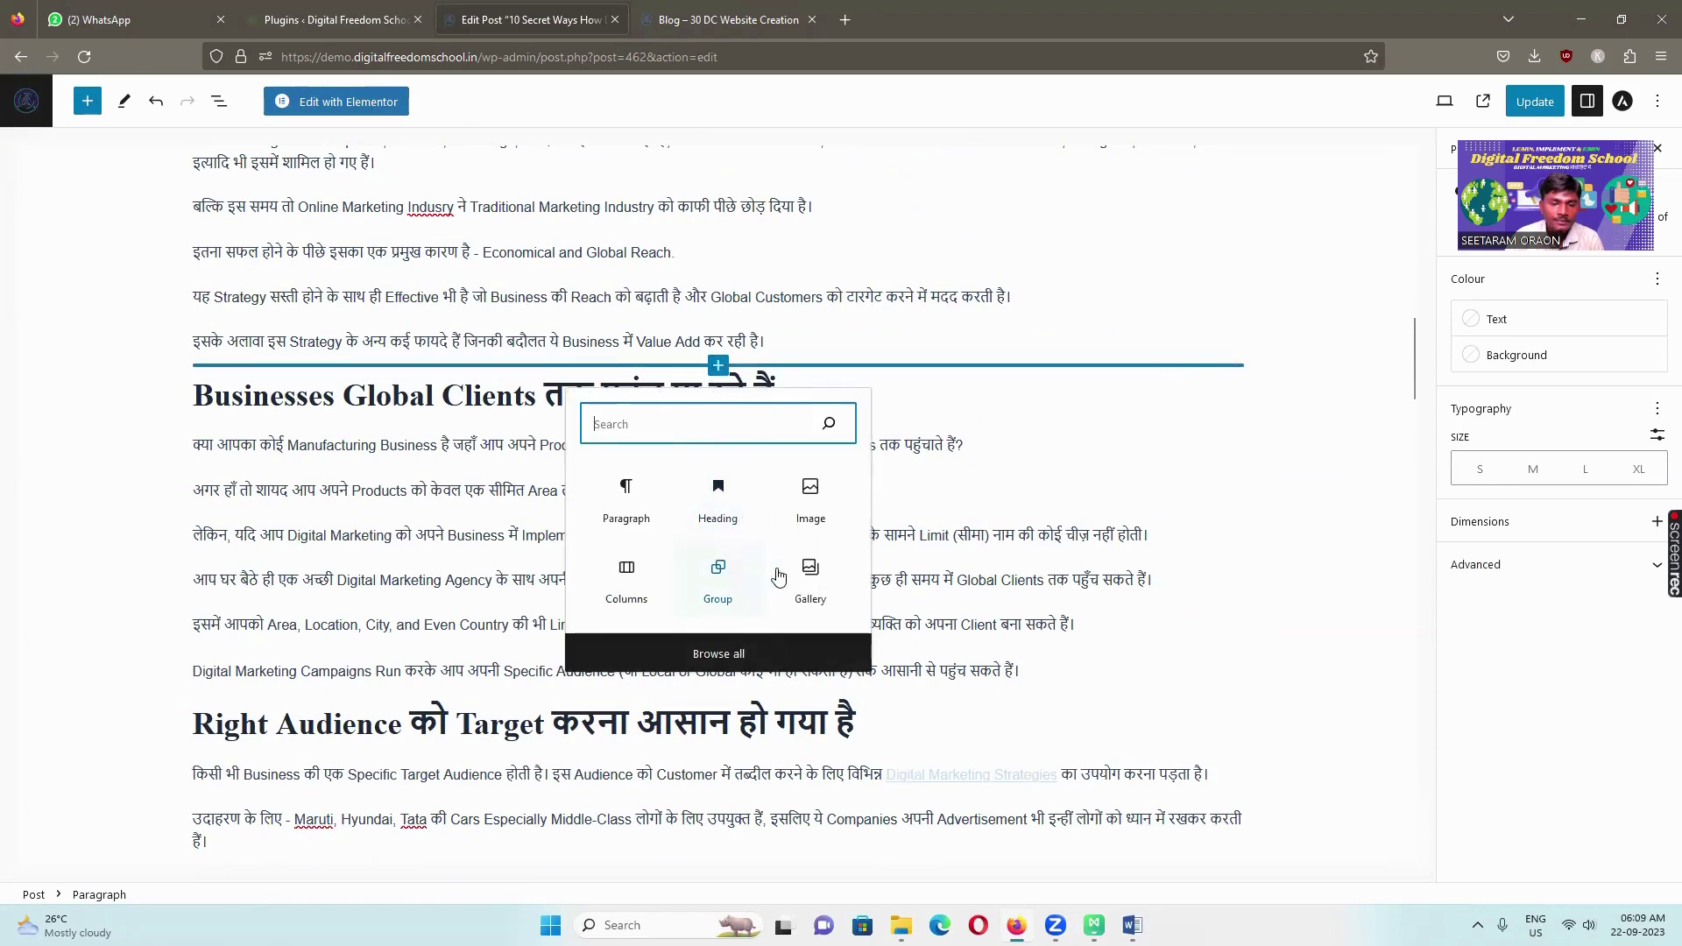
{"action": "left_click", "coordinate": [811, 525]}
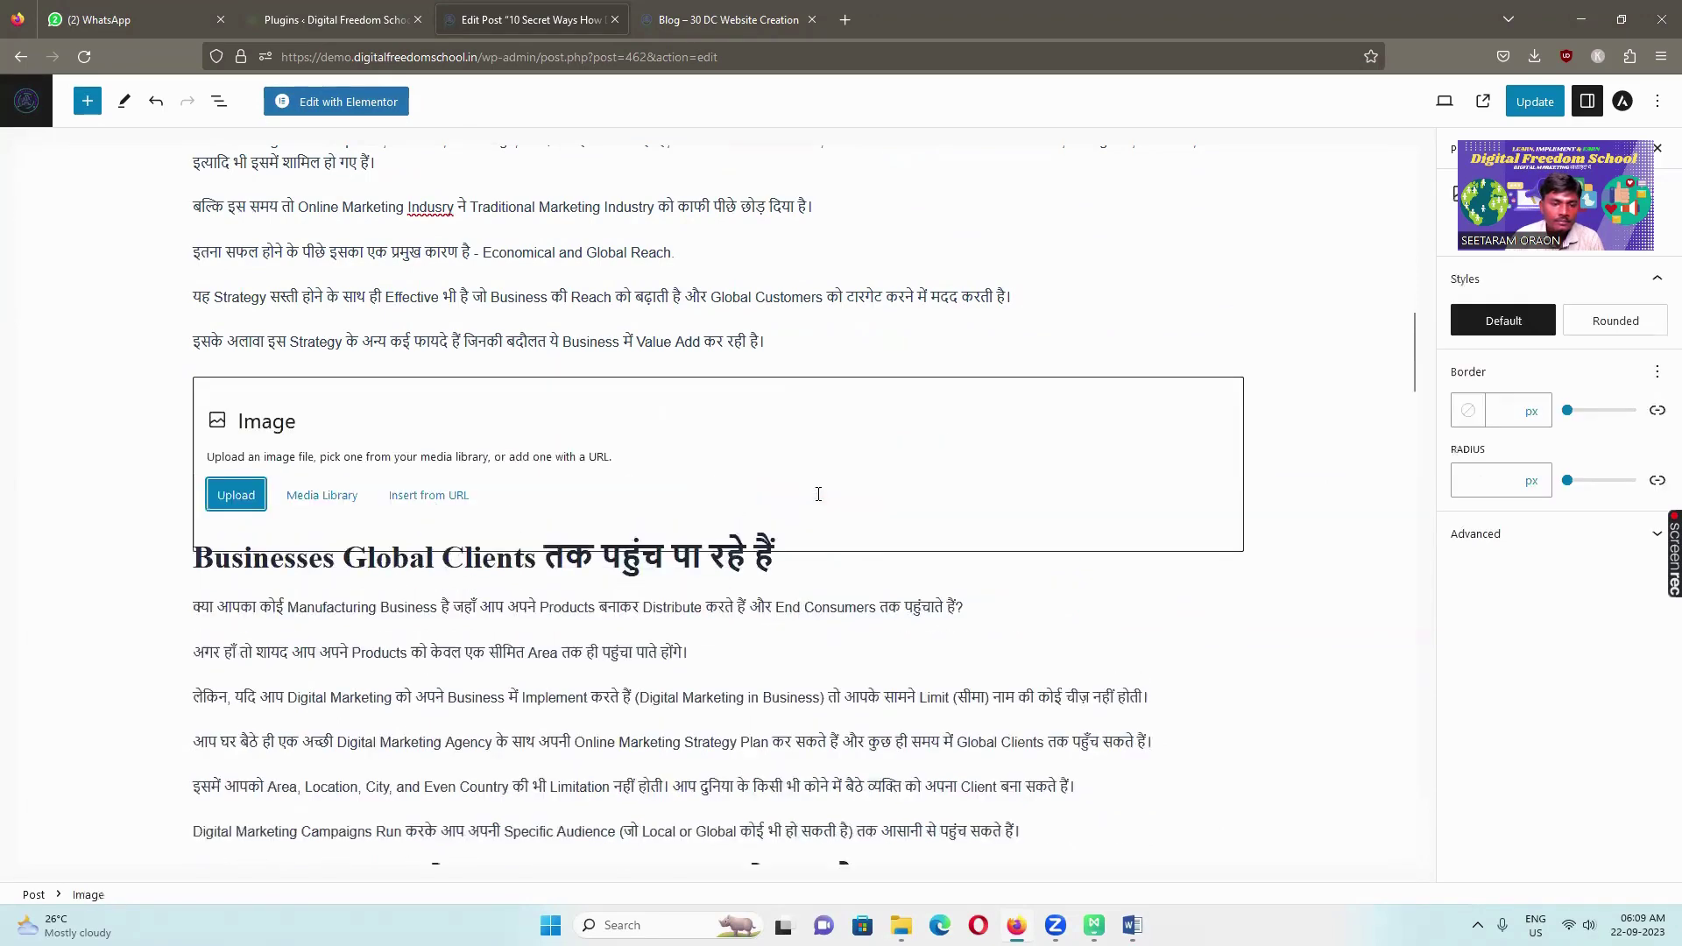
{"action": "left_click", "coordinate": [245, 497]}
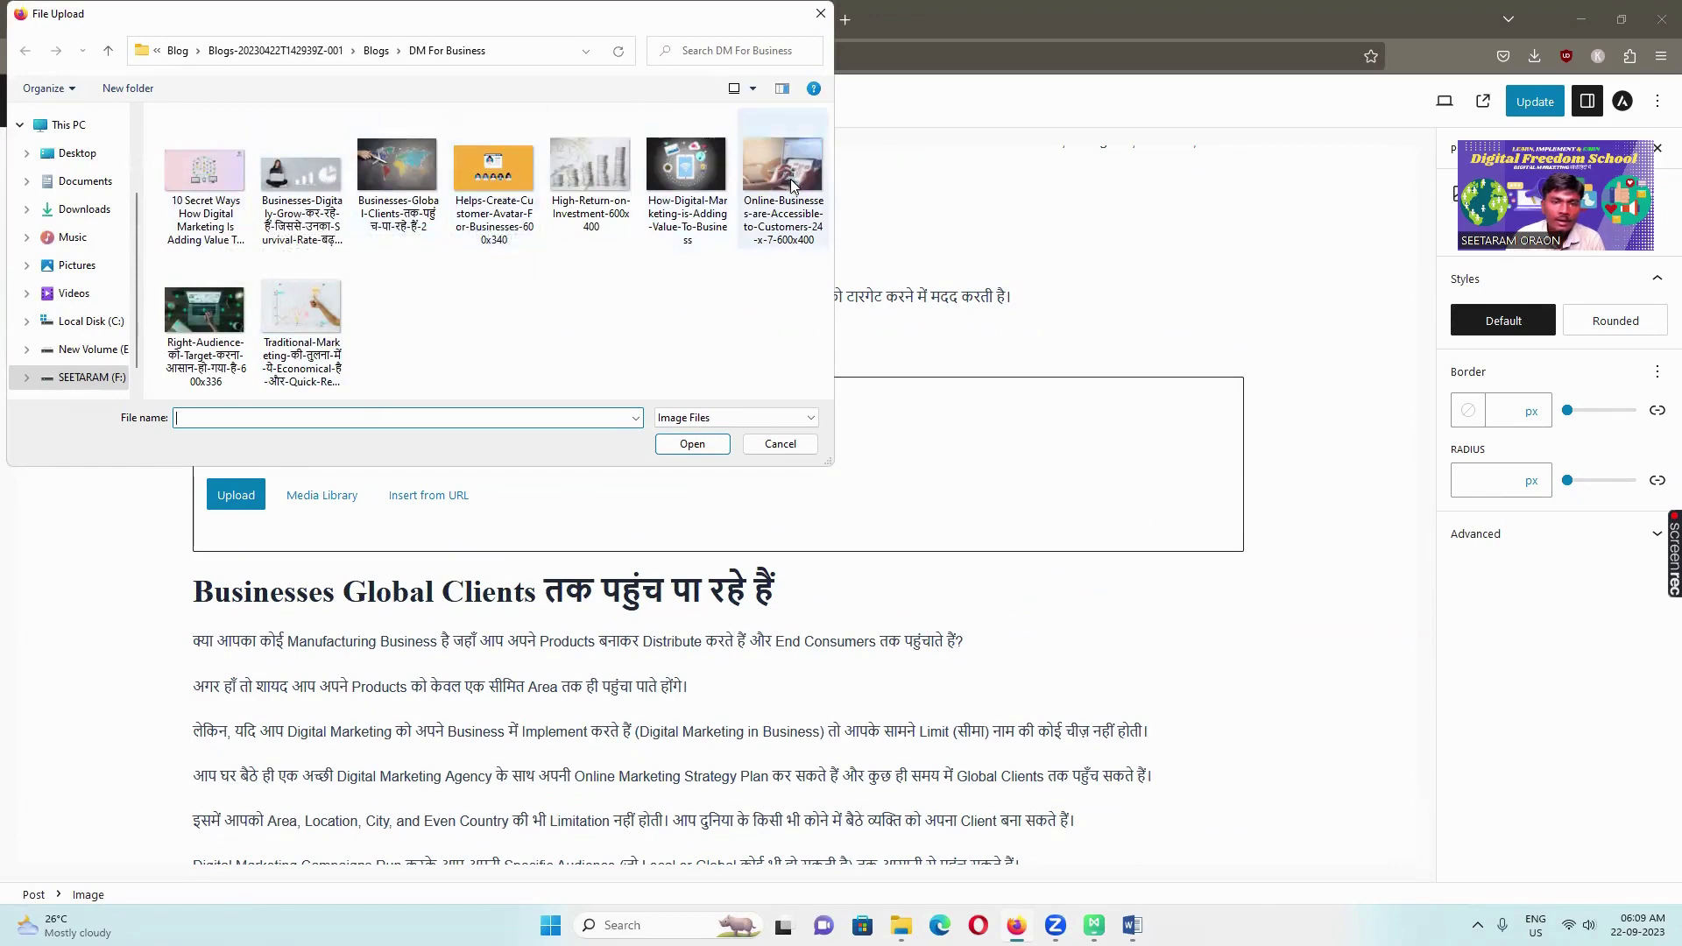
{"action": "left_click", "coordinate": [214, 317]}
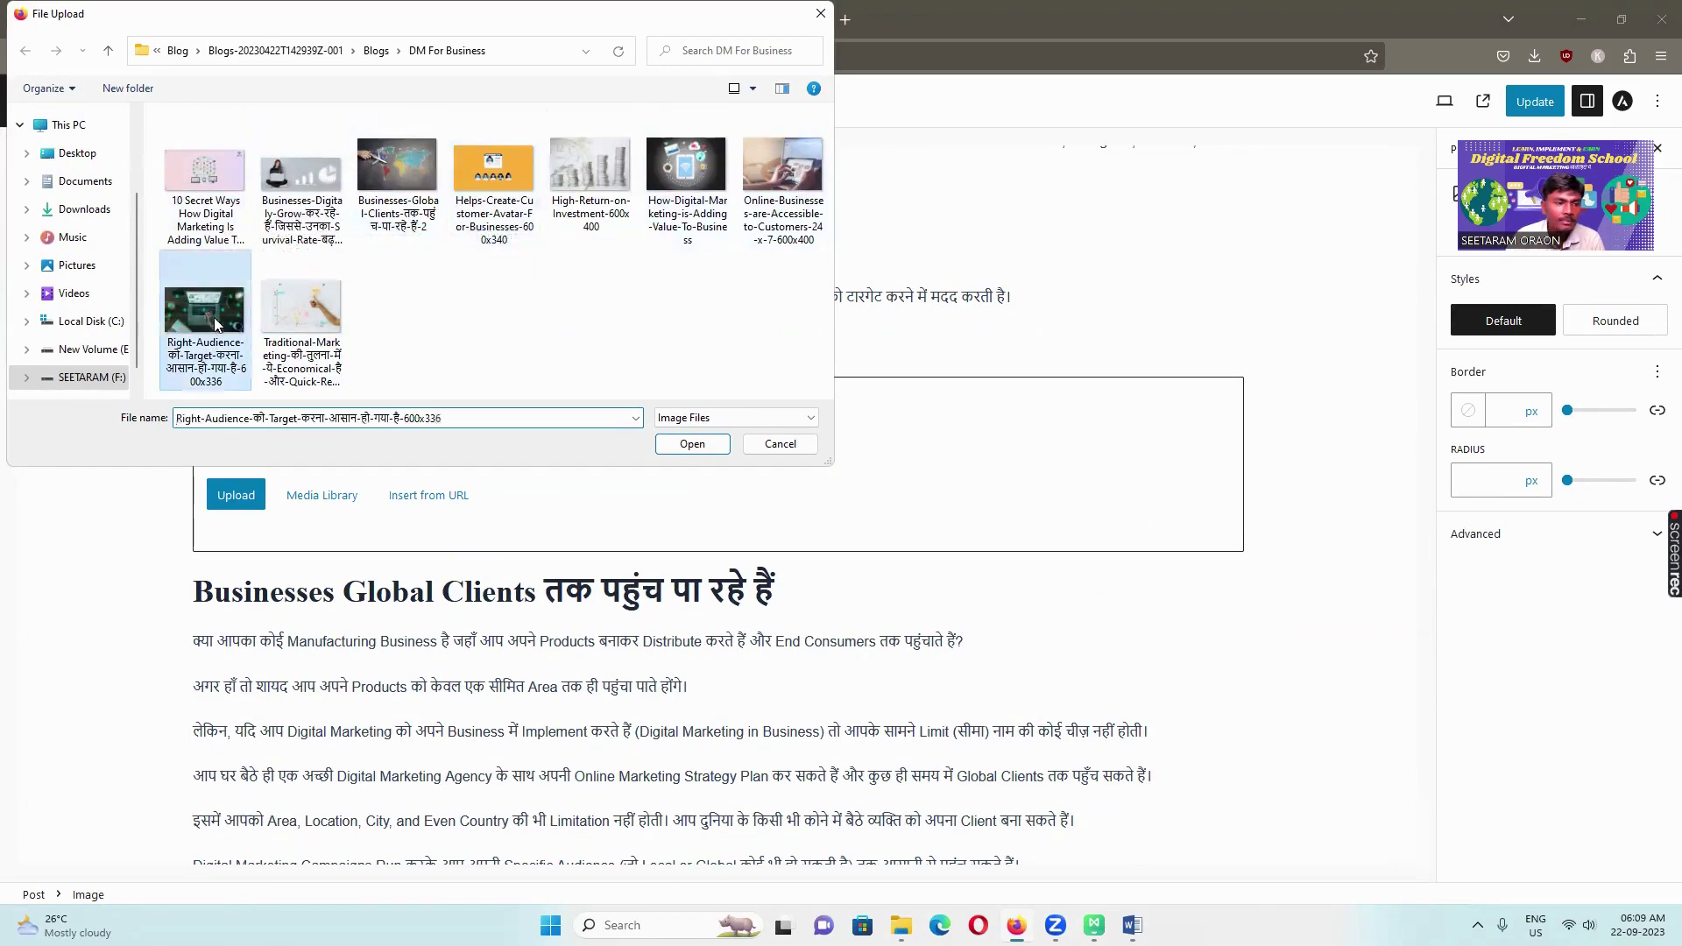
{"action": "left_click", "coordinate": [710, 445]}
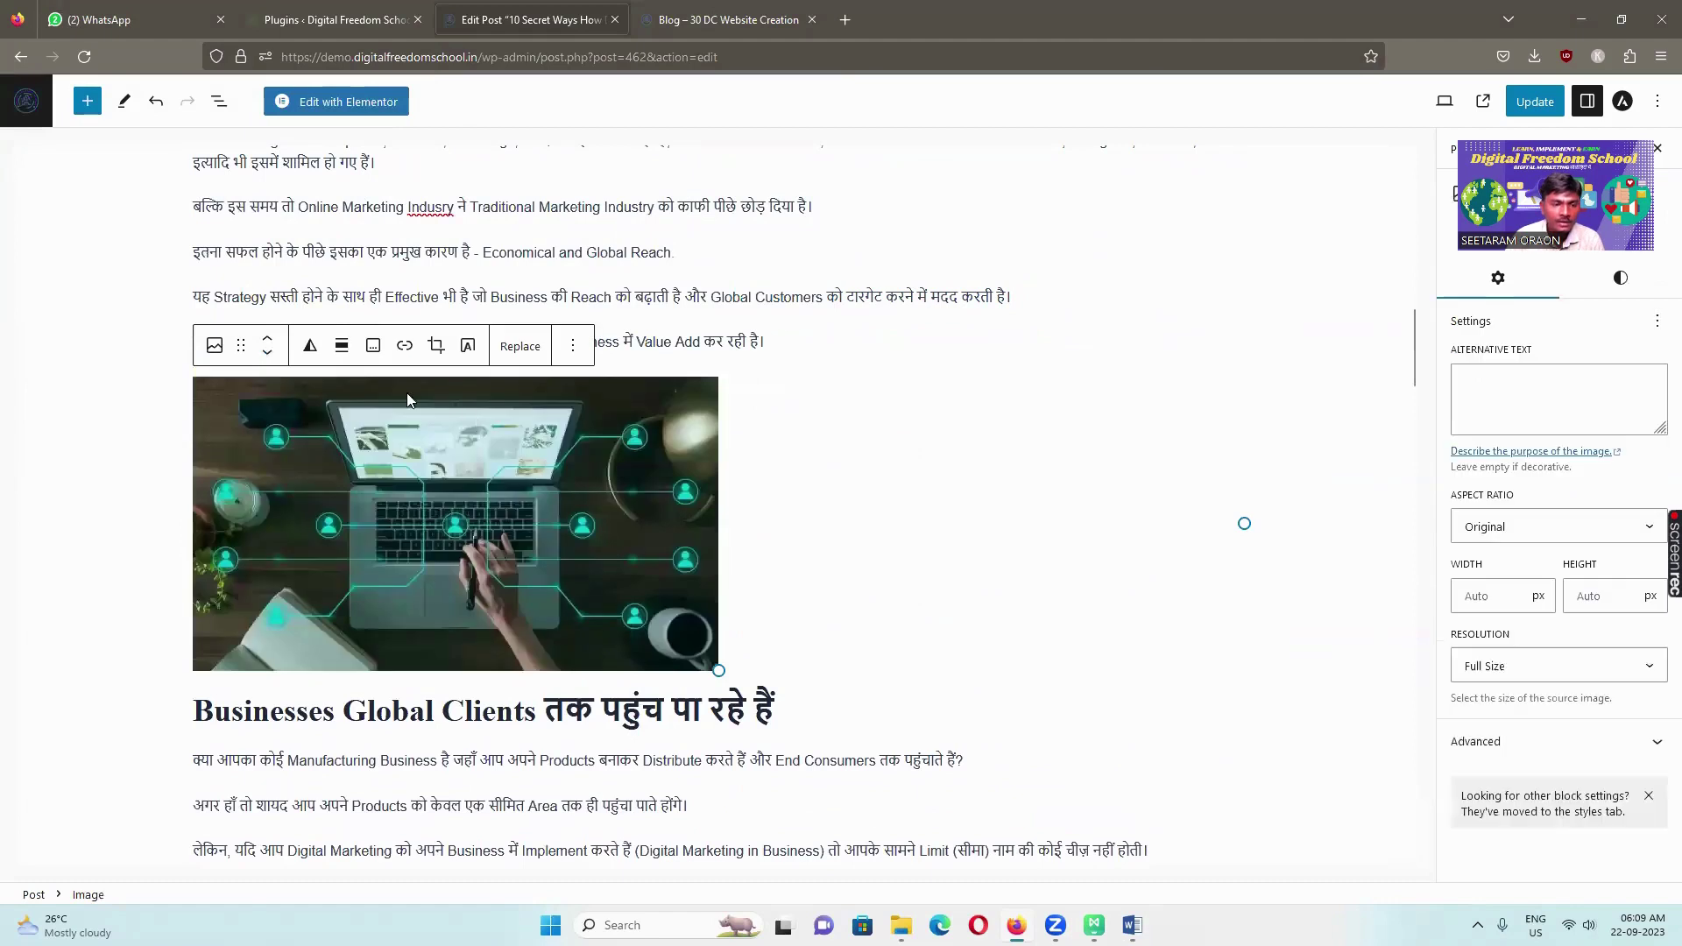
{"action": "left_click", "coordinate": [342, 347]}
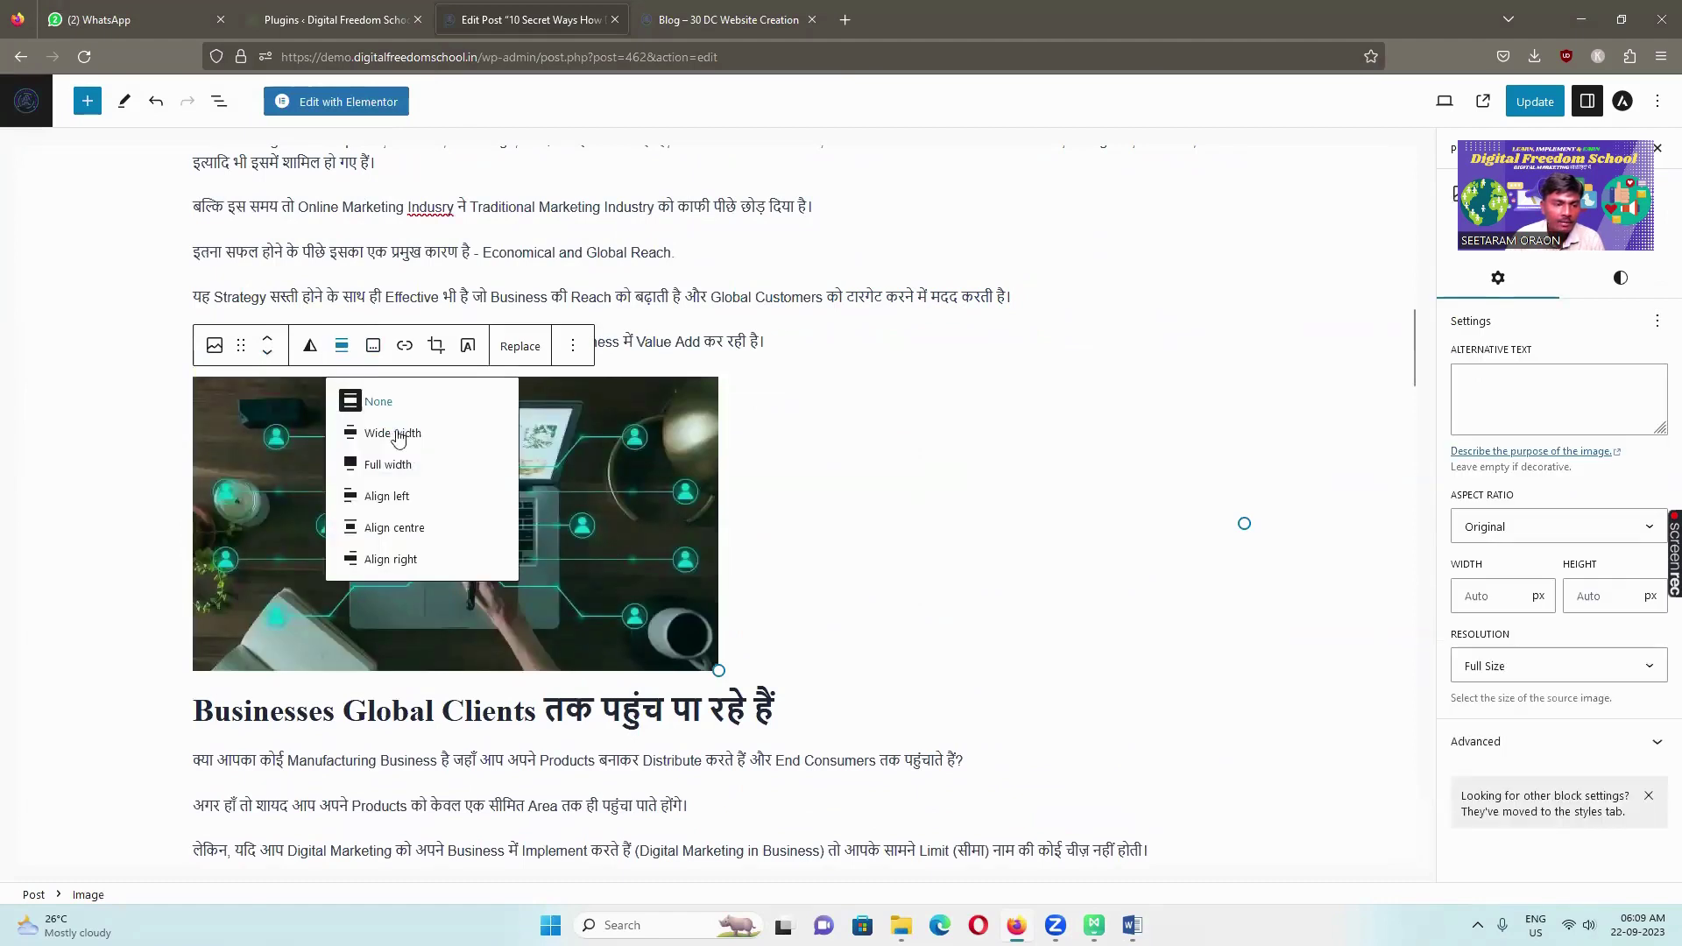
{"action": "left_click", "coordinate": [398, 528]}
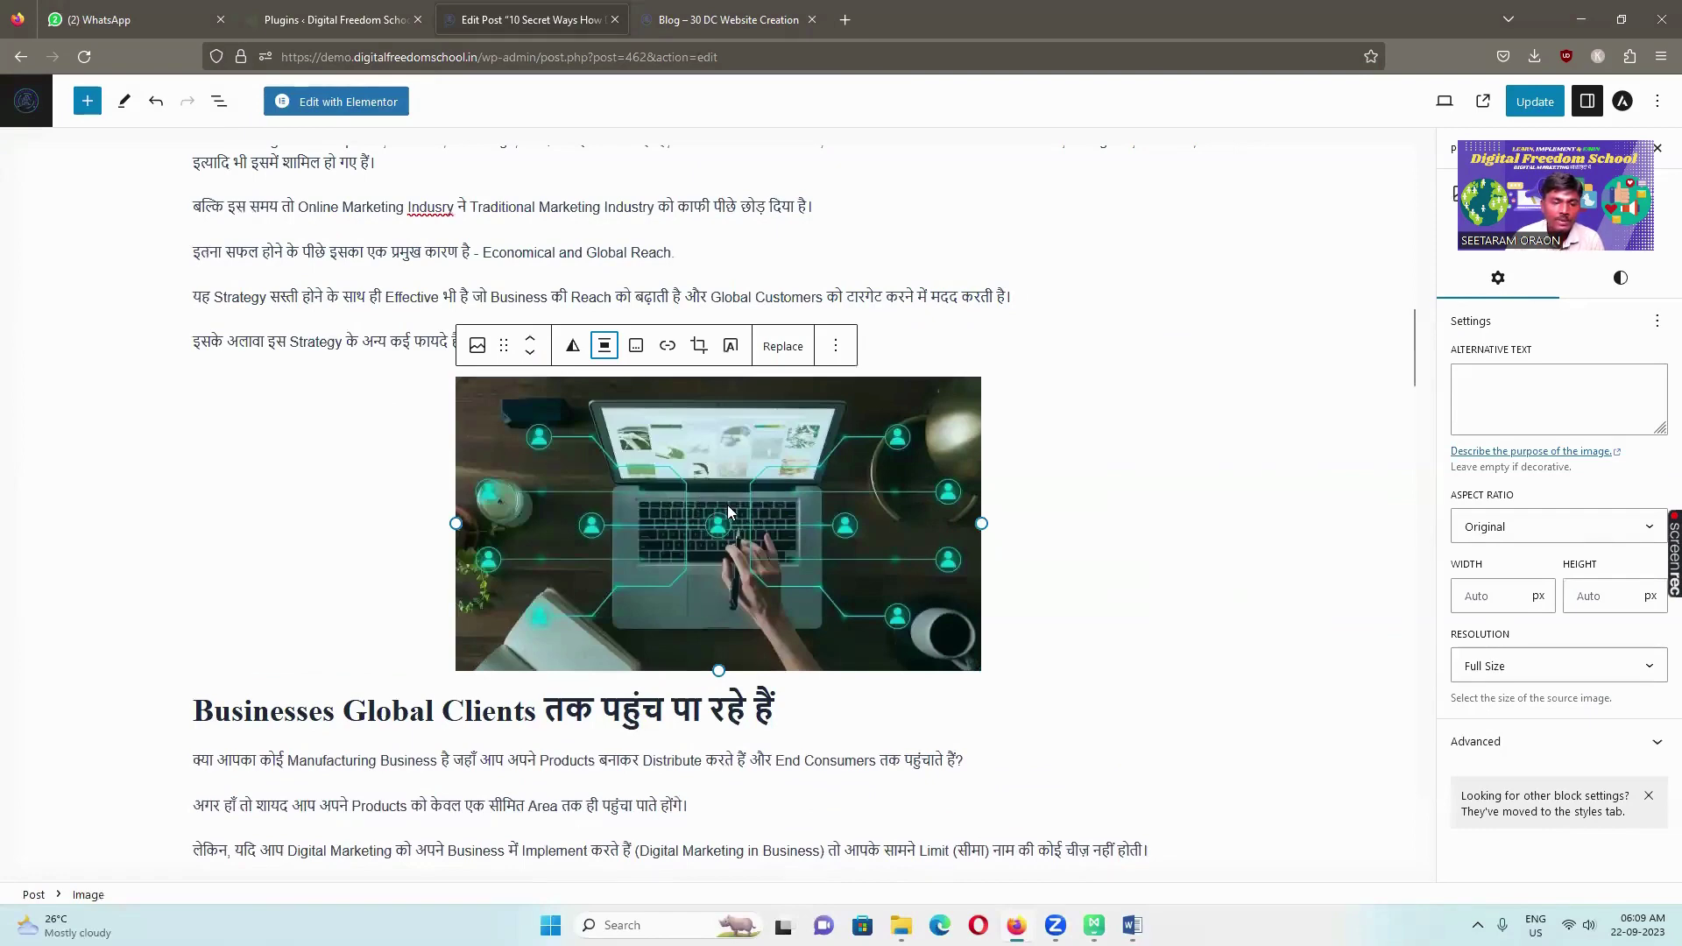
Insert a centre-aligned image above the "Right Audience" heading, uploading Helps-Create-Customer-Avatar-For-Businesses-600x340
{"action": "scroll", "coordinate": [728, 511], "scroll_direction": "down", "scroll_amount": 8}
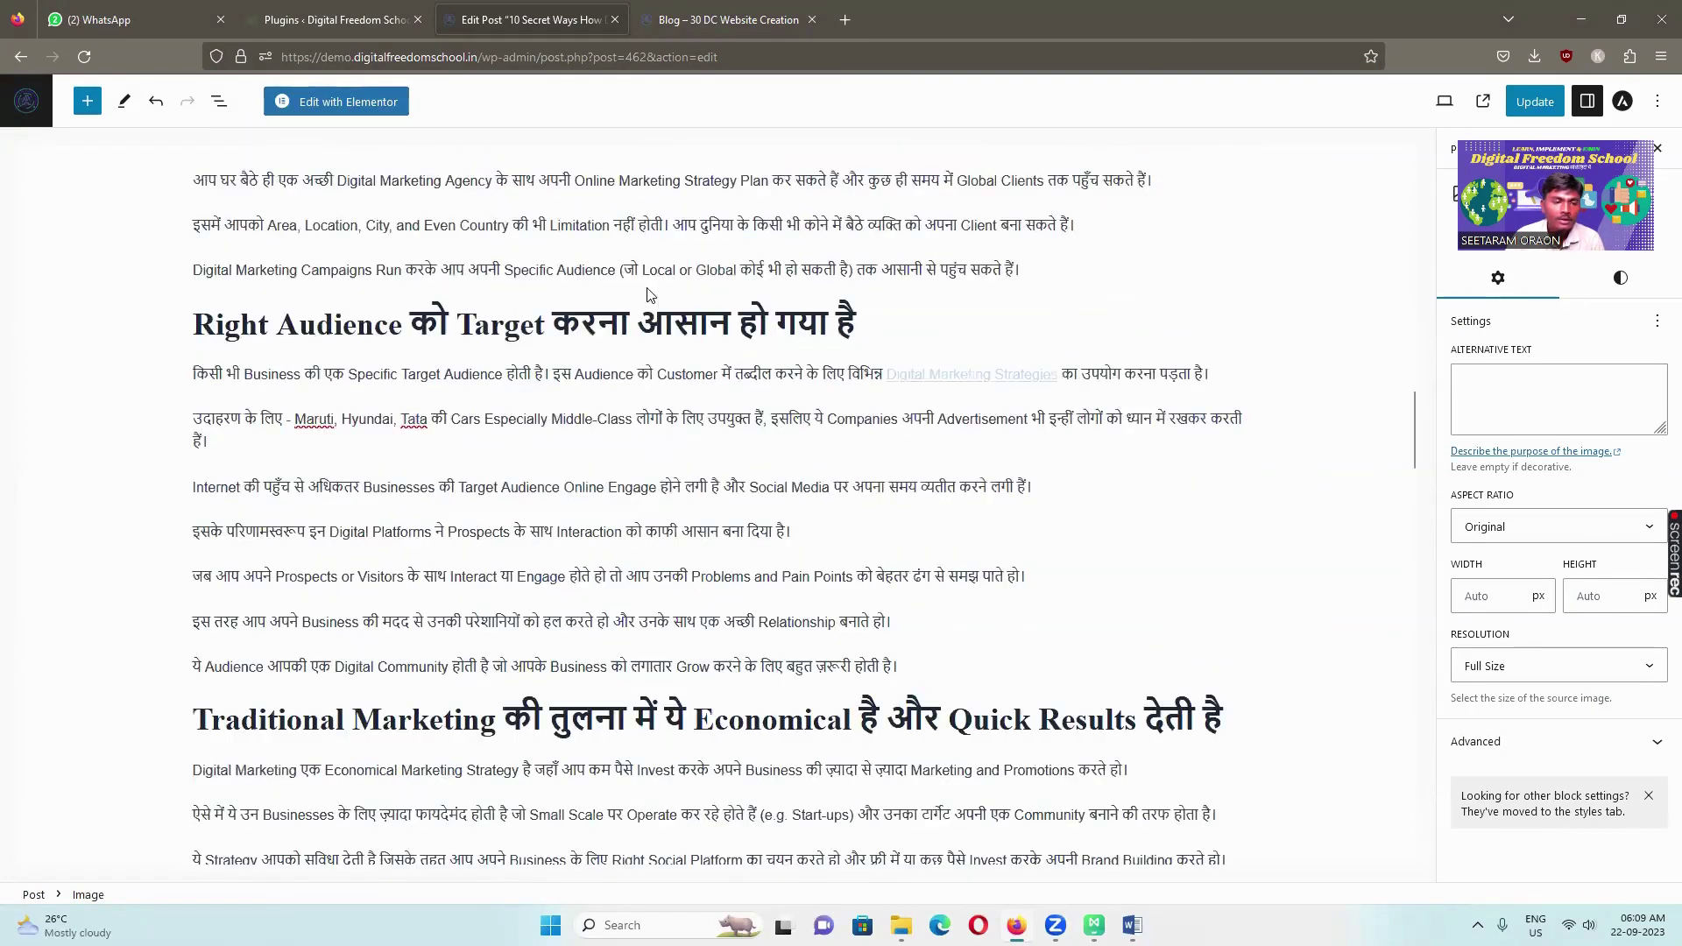
{"action": "left_click", "coordinate": [719, 294]}
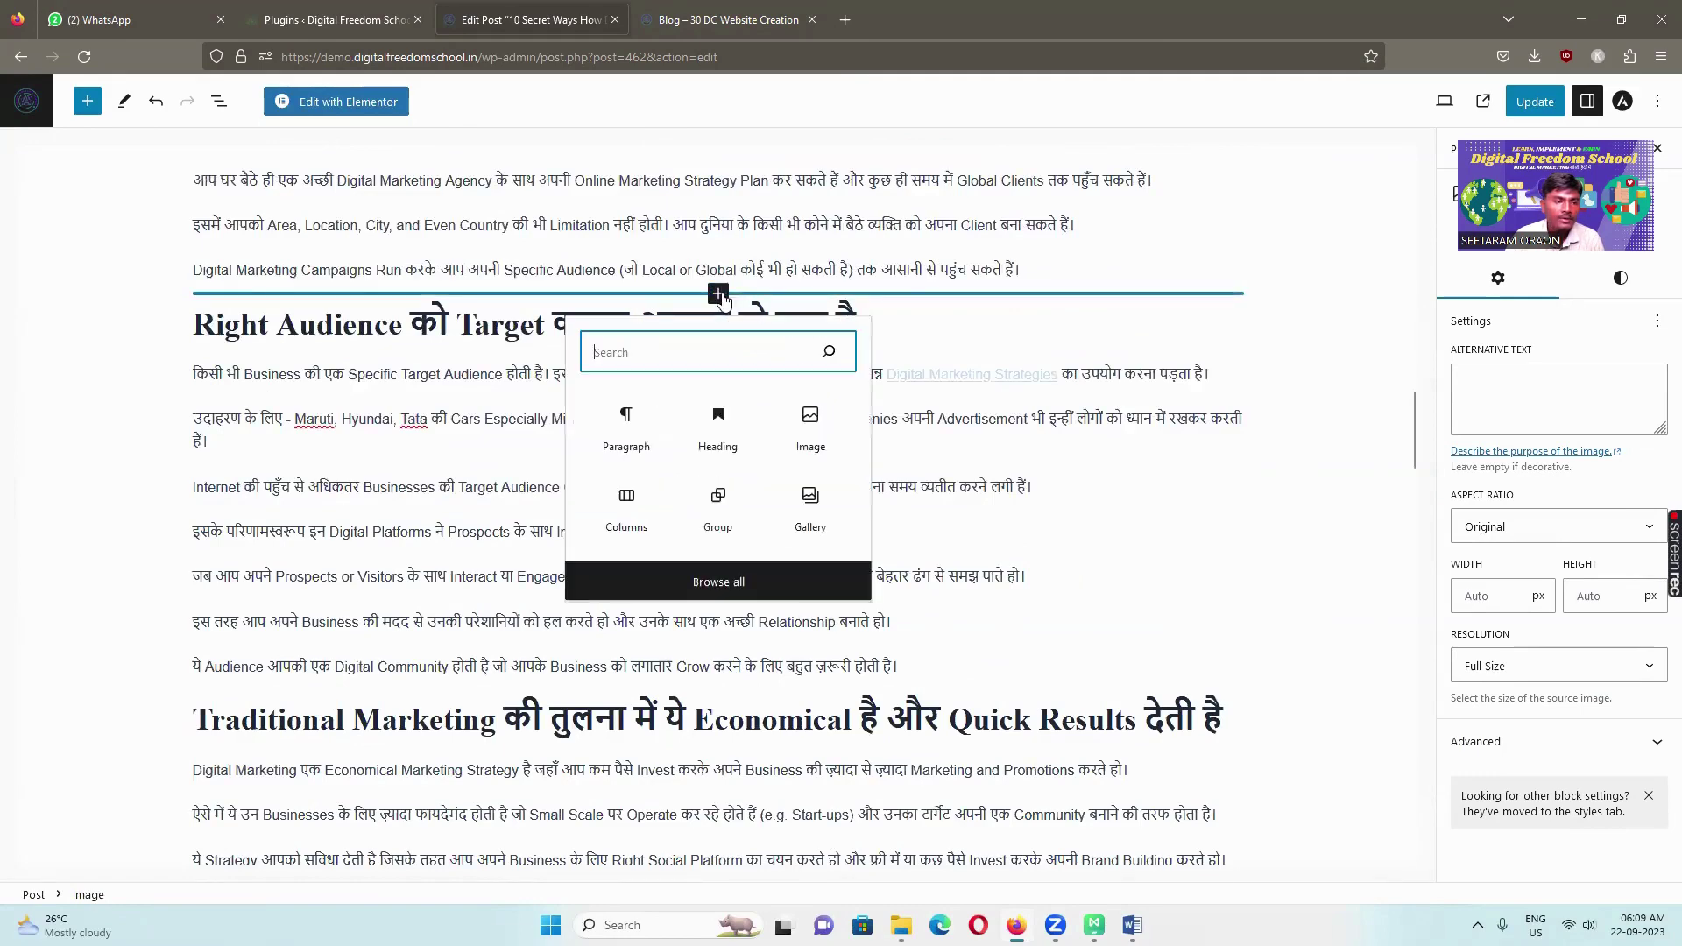
{"action": "left_click", "coordinate": [806, 426]}
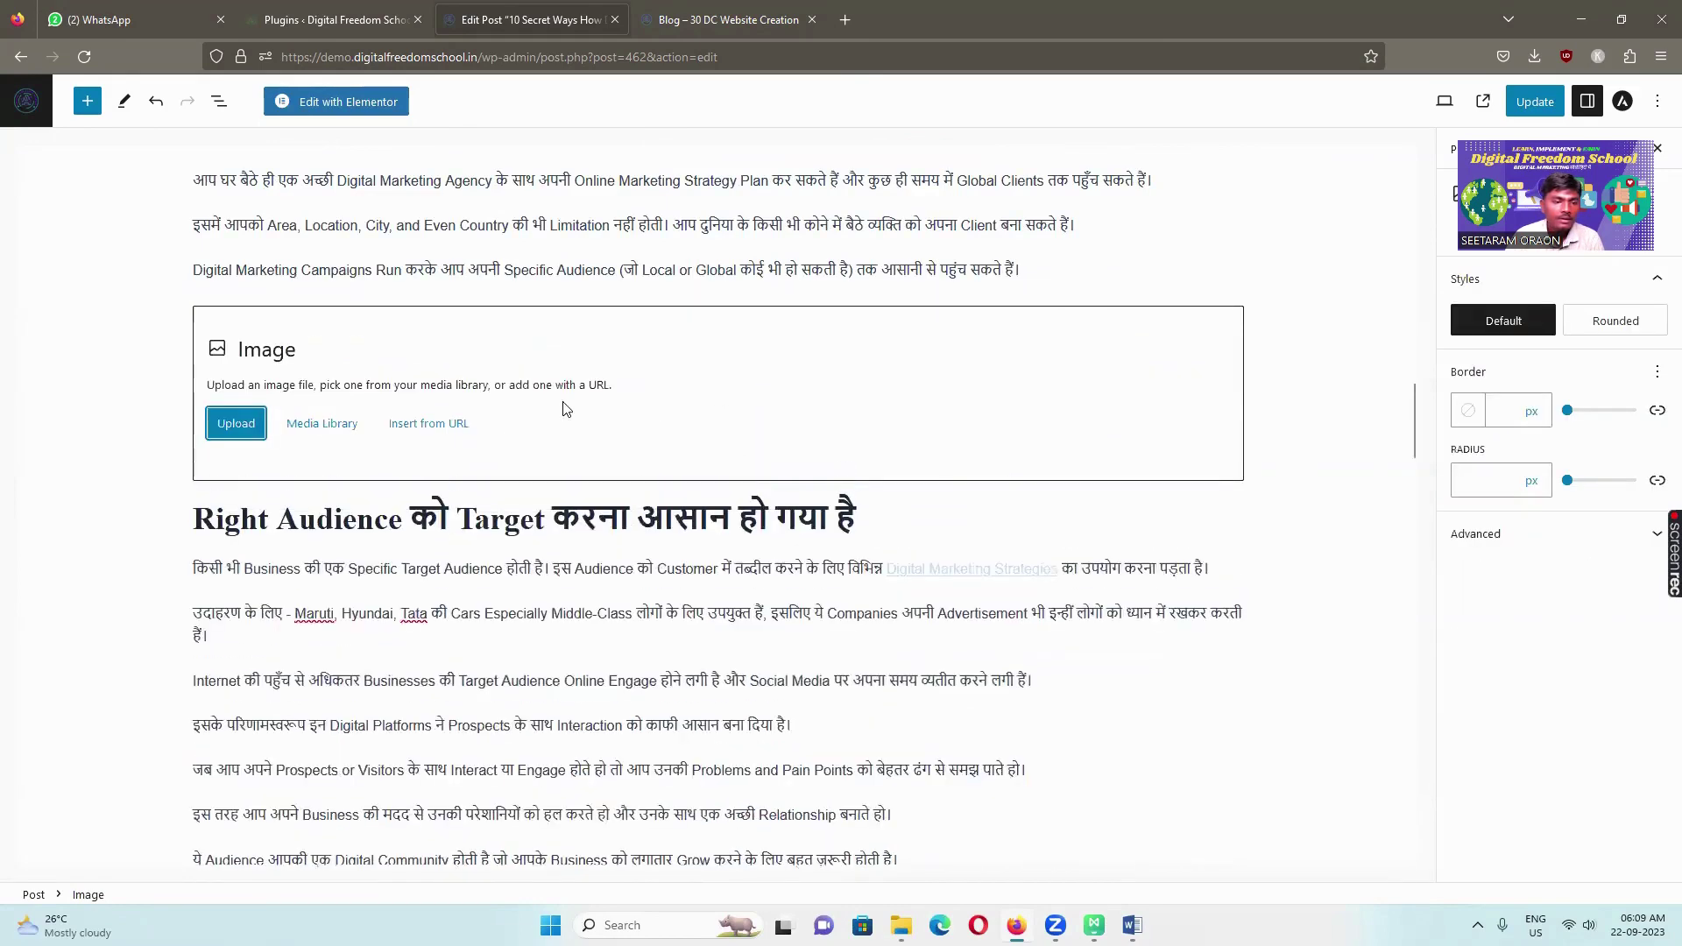
{"action": "left_click", "coordinate": [237, 426]}
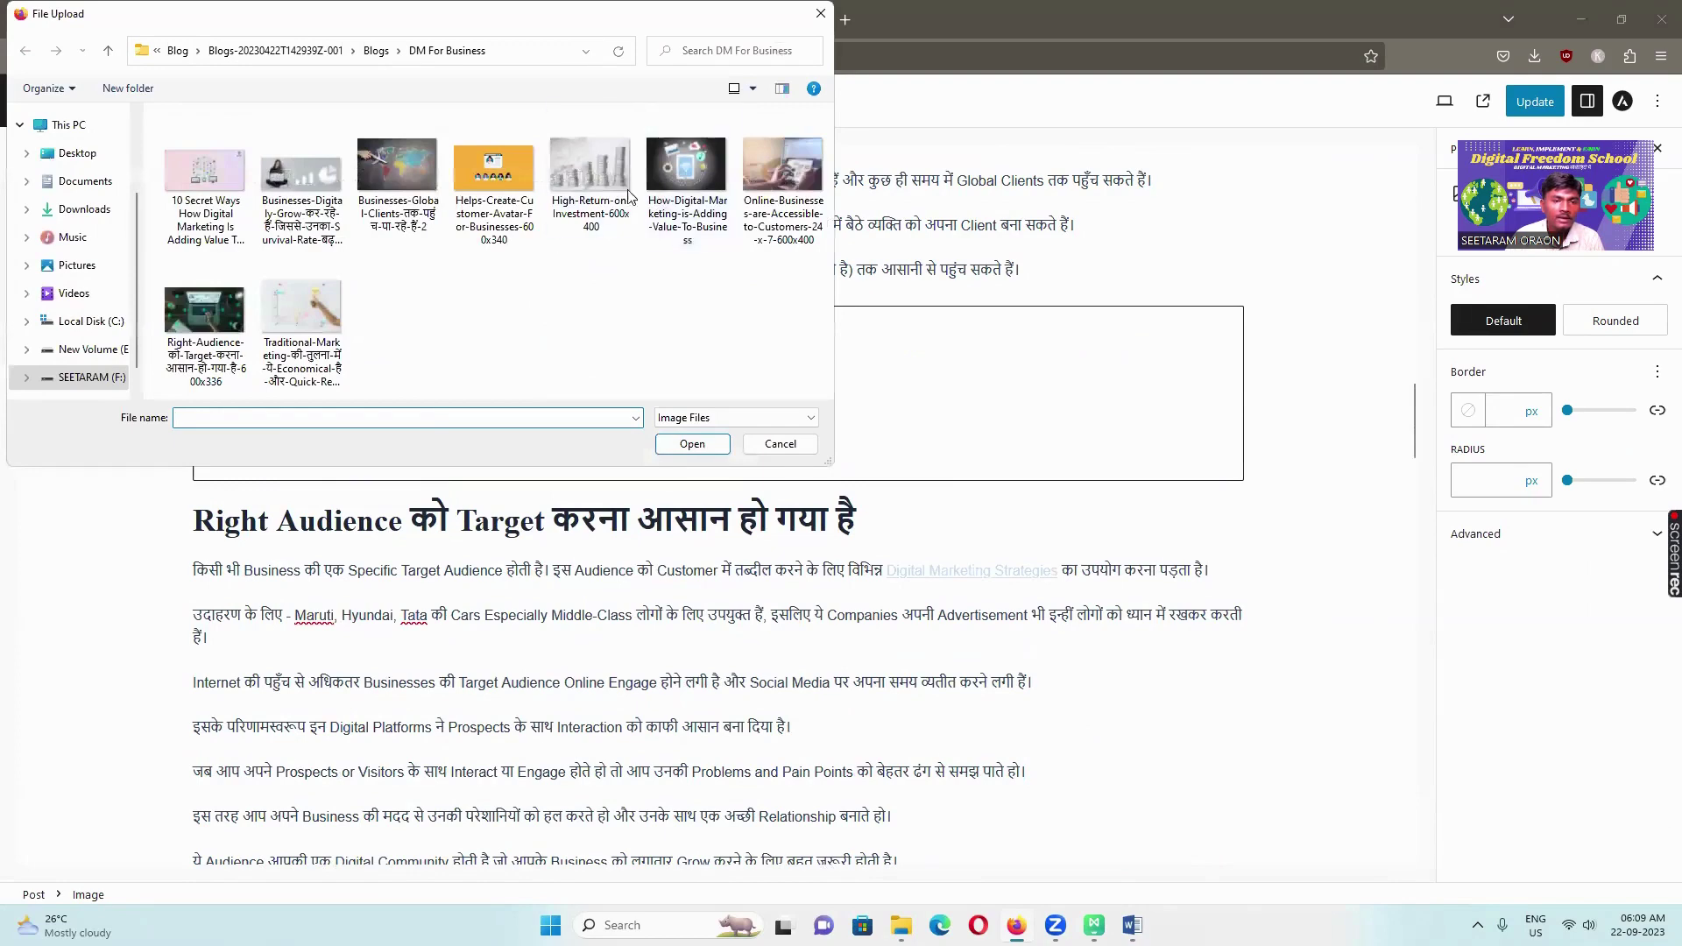
{"action": "left_click", "coordinate": [502, 177]}
{"action": "left_click", "coordinate": [718, 441]}
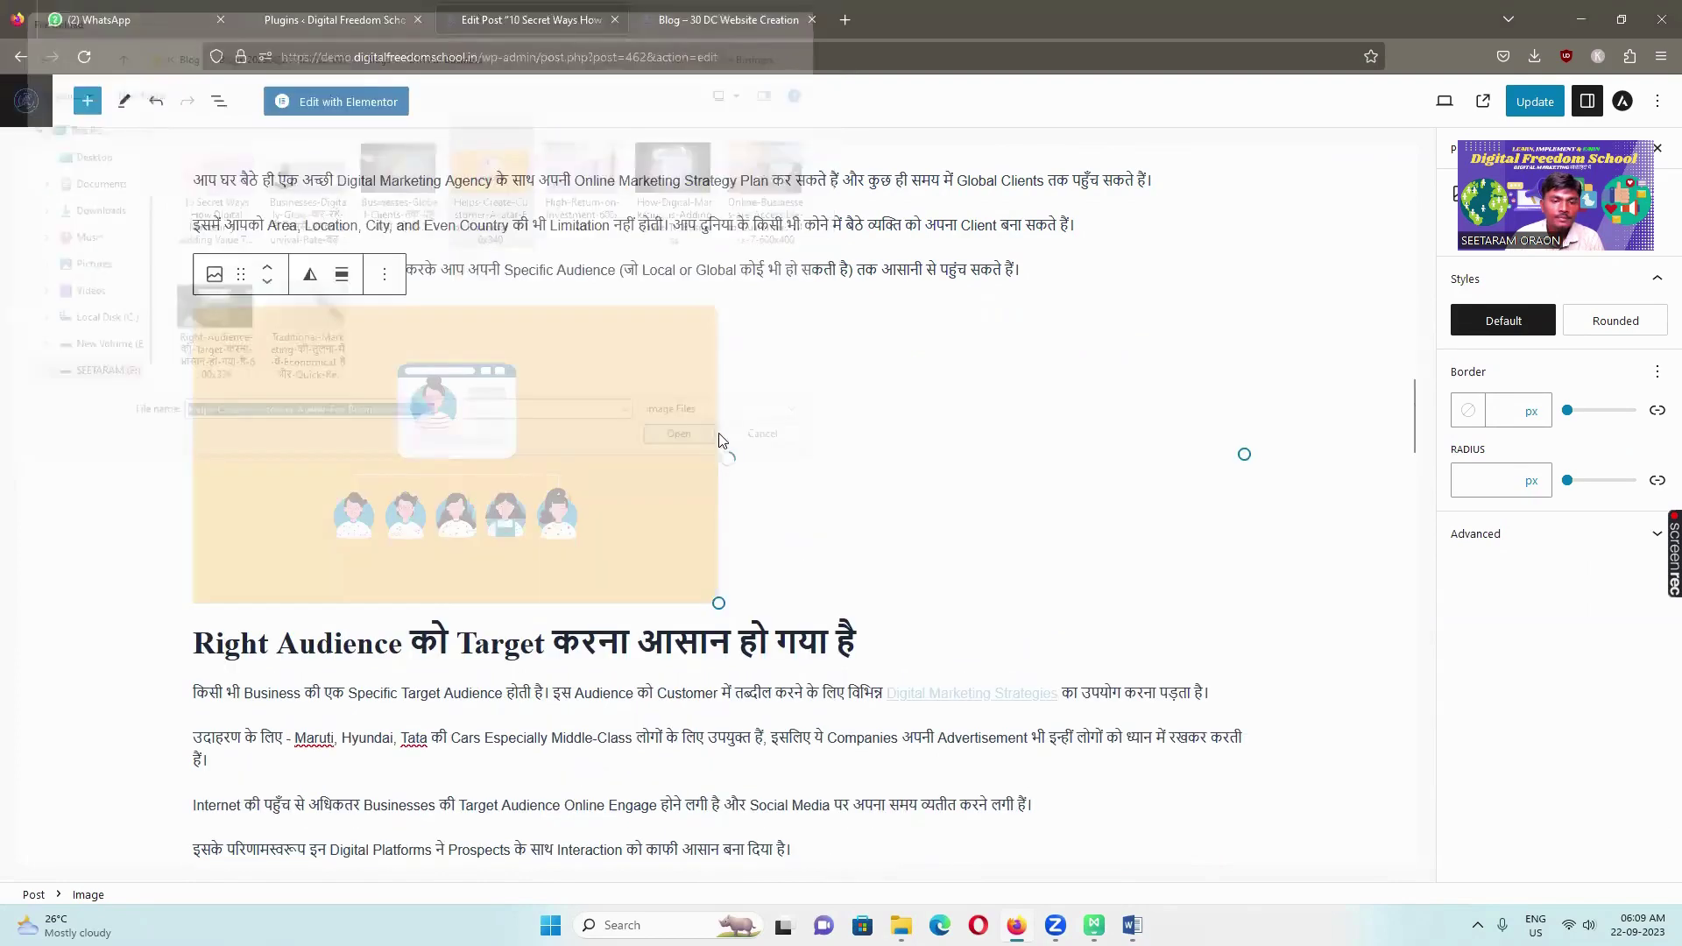
{"action": "left_click", "coordinate": [342, 274]}
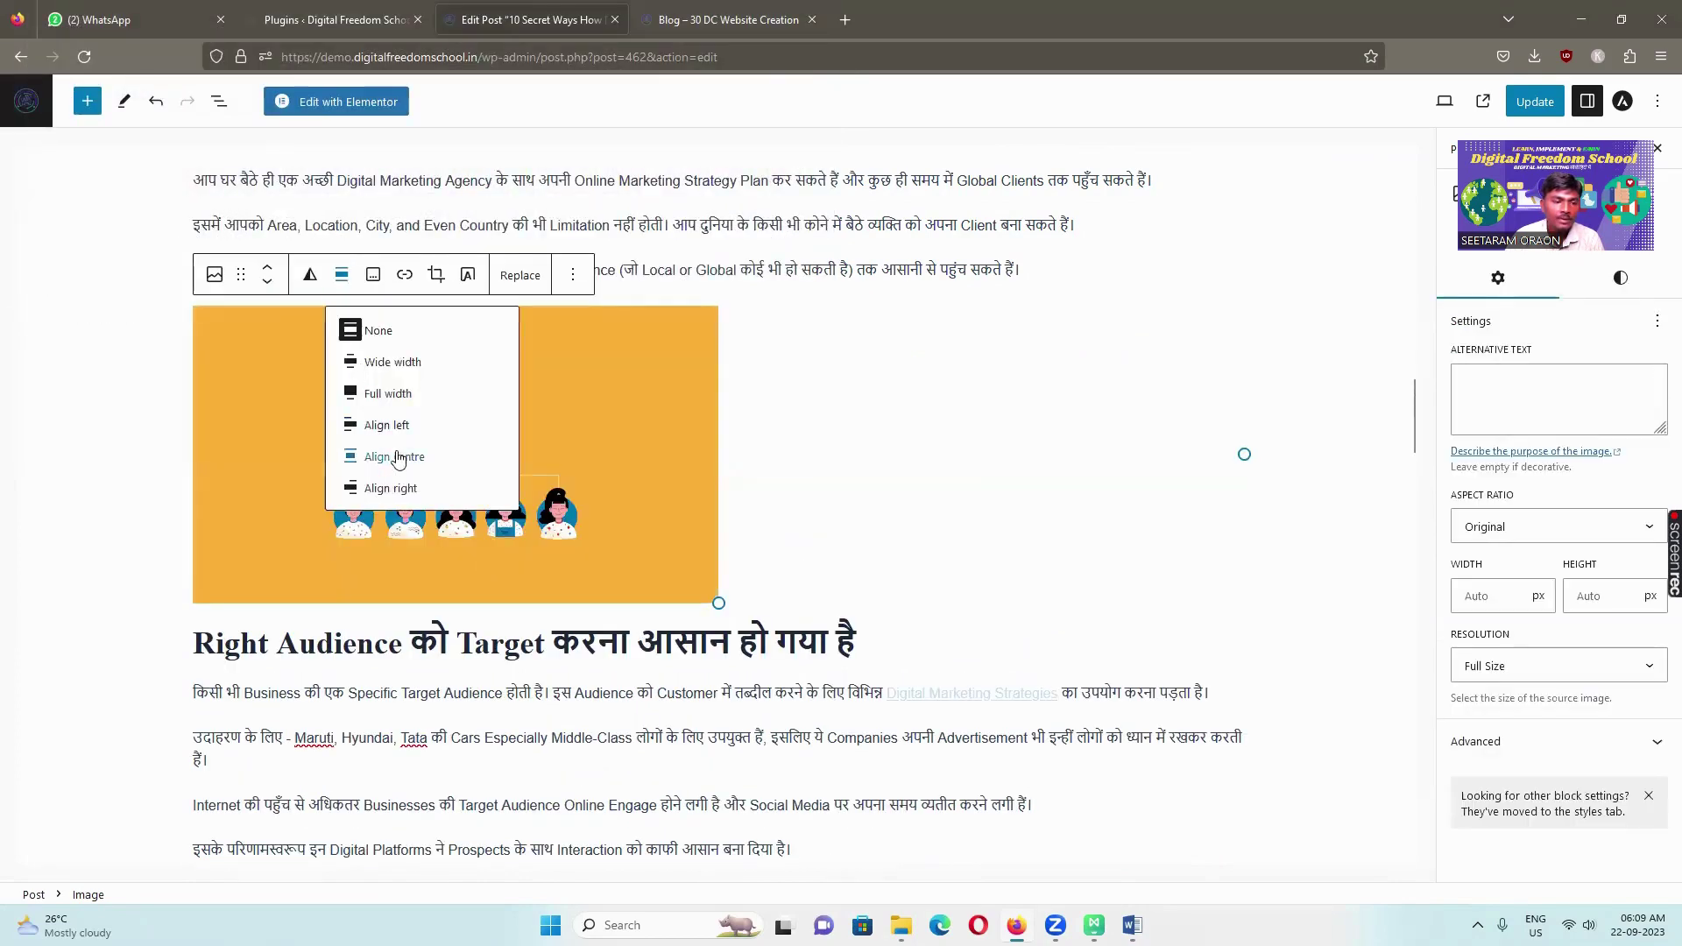
{"action": "left_click", "coordinate": [397, 457]}
Insert a centre-aligned image above the "Traditional Marketing" heading, uploading How-Digital-Marketing-is-Adding-Value-To-Business
{"action": "scroll", "coordinate": [752, 646], "scroll_direction": "down", "scroll_amount": 5}
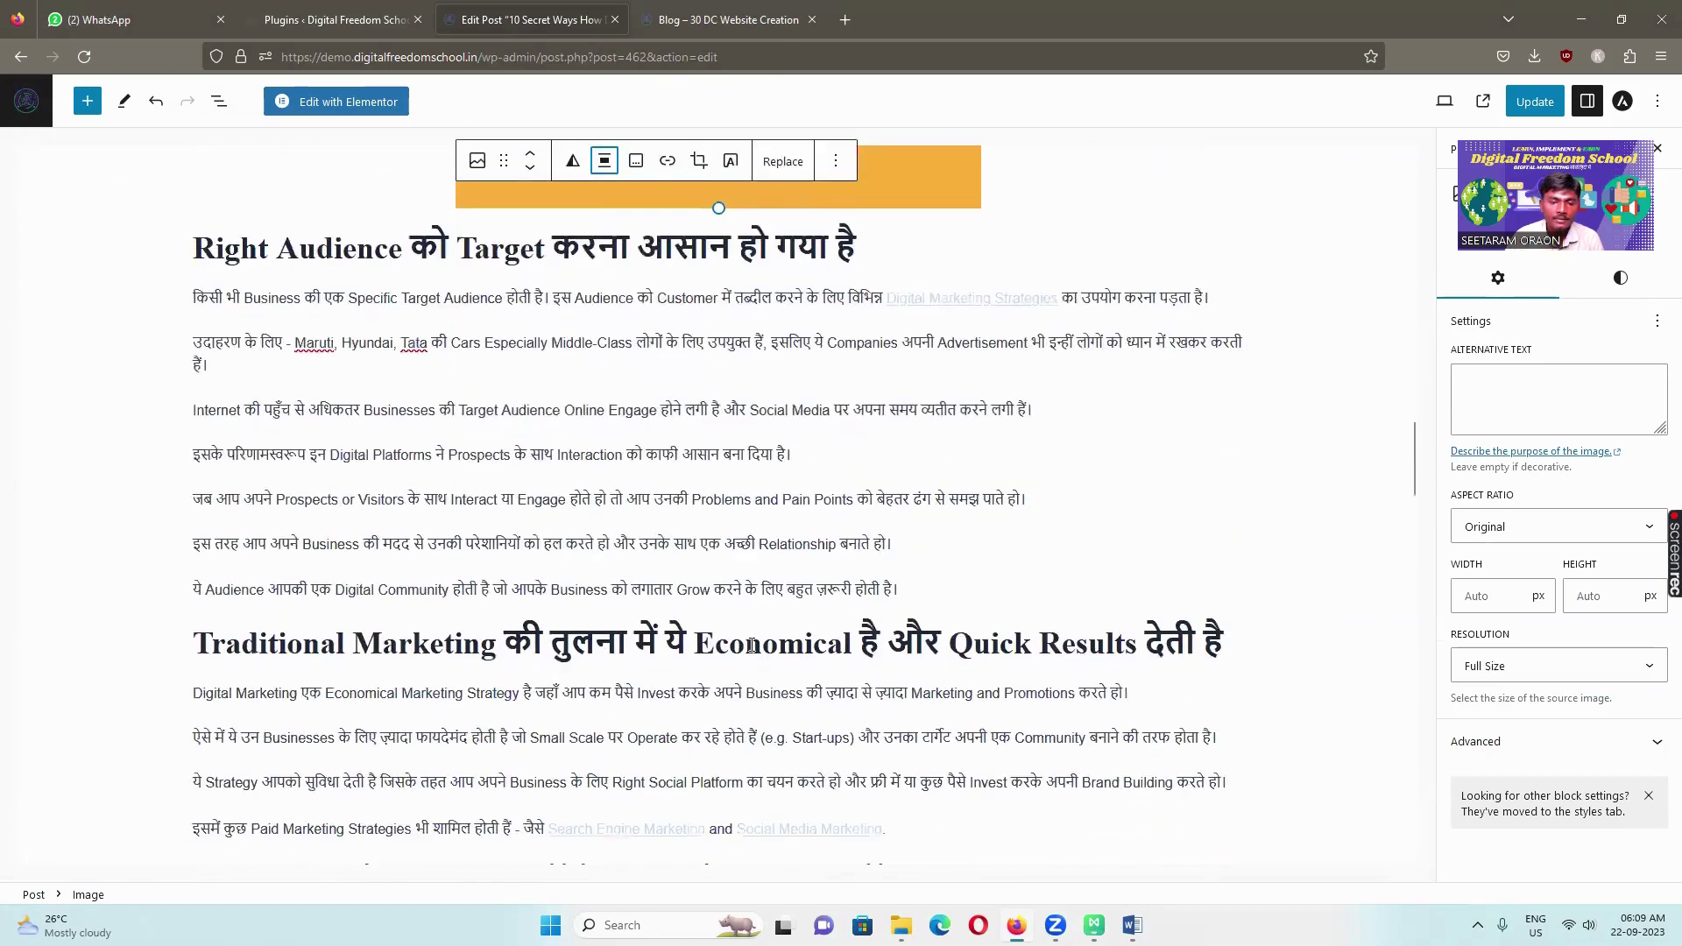
{"action": "scroll", "coordinate": [752, 647], "scroll_direction": "down", "scroll_amount": 3}
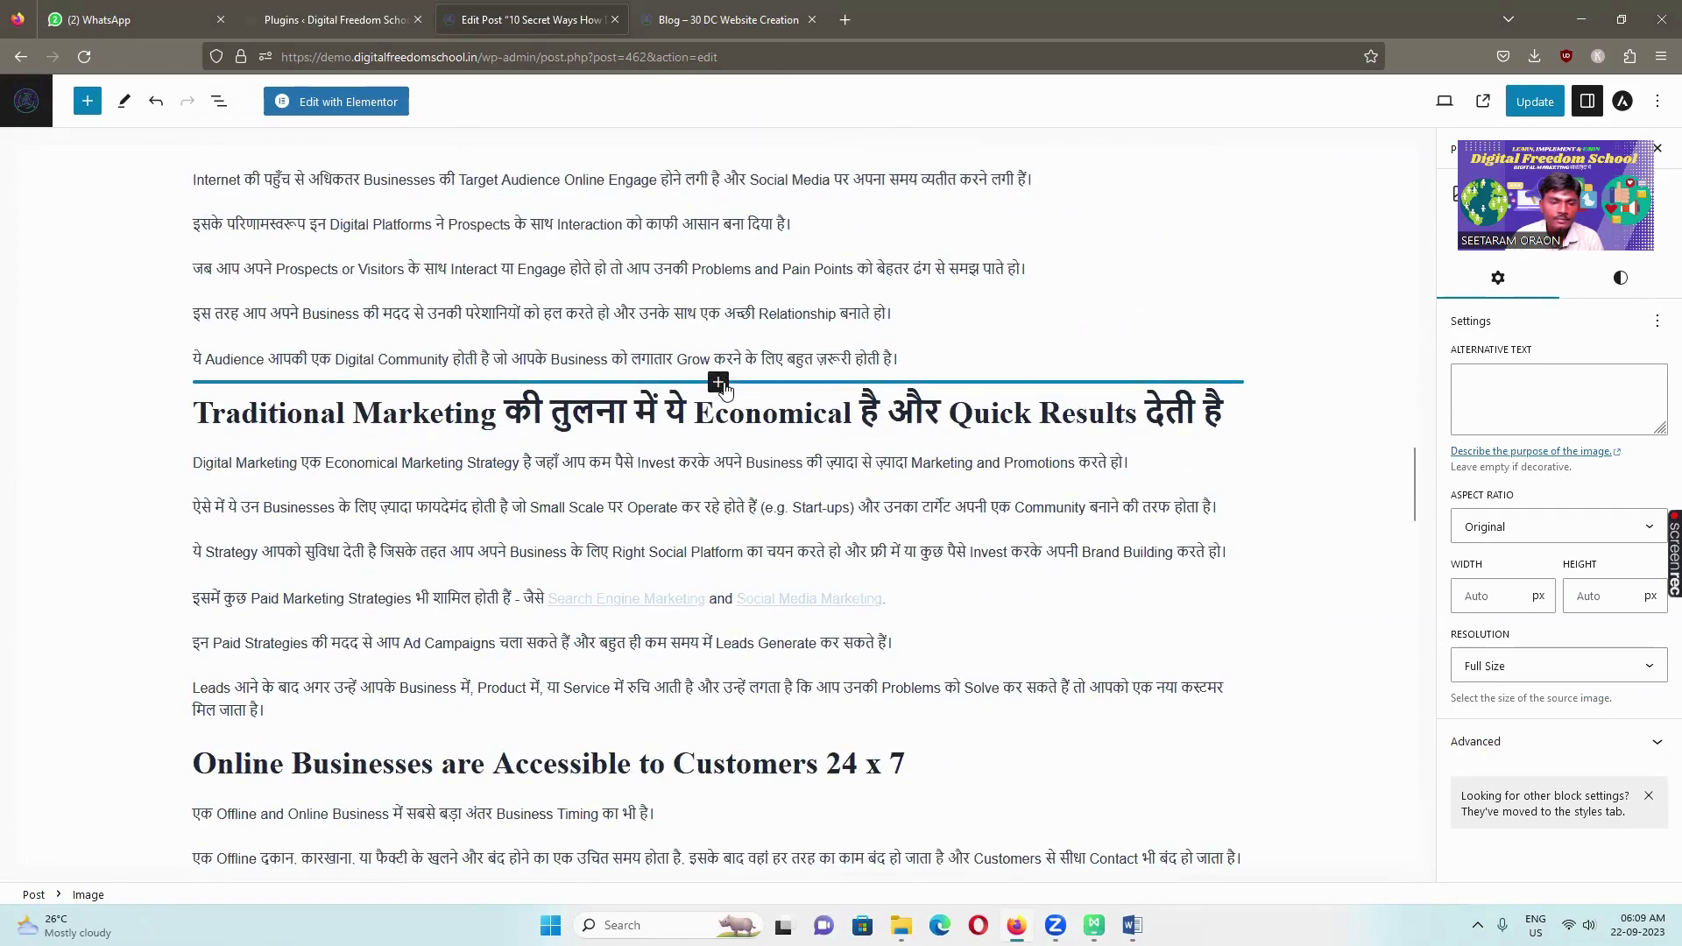
{"action": "left_click", "coordinate": [718, 382]}
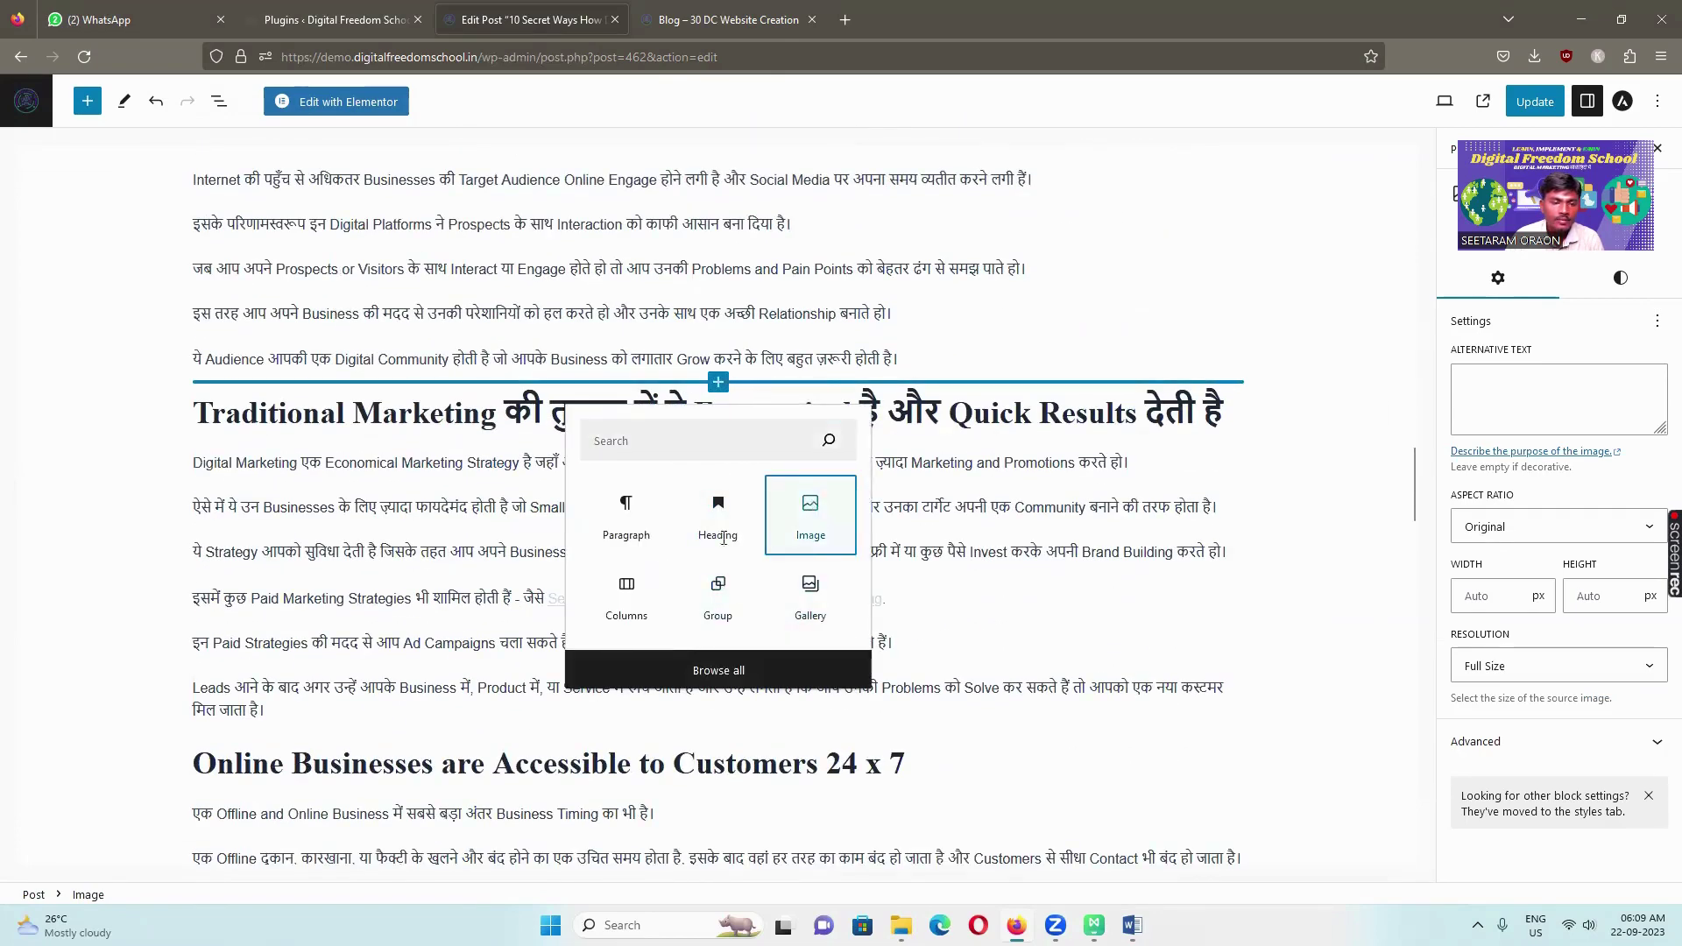
{"action": "left_click", "coordinate": [810, 510]}
{"action": "left_click", "coordinate": [235, 512]}
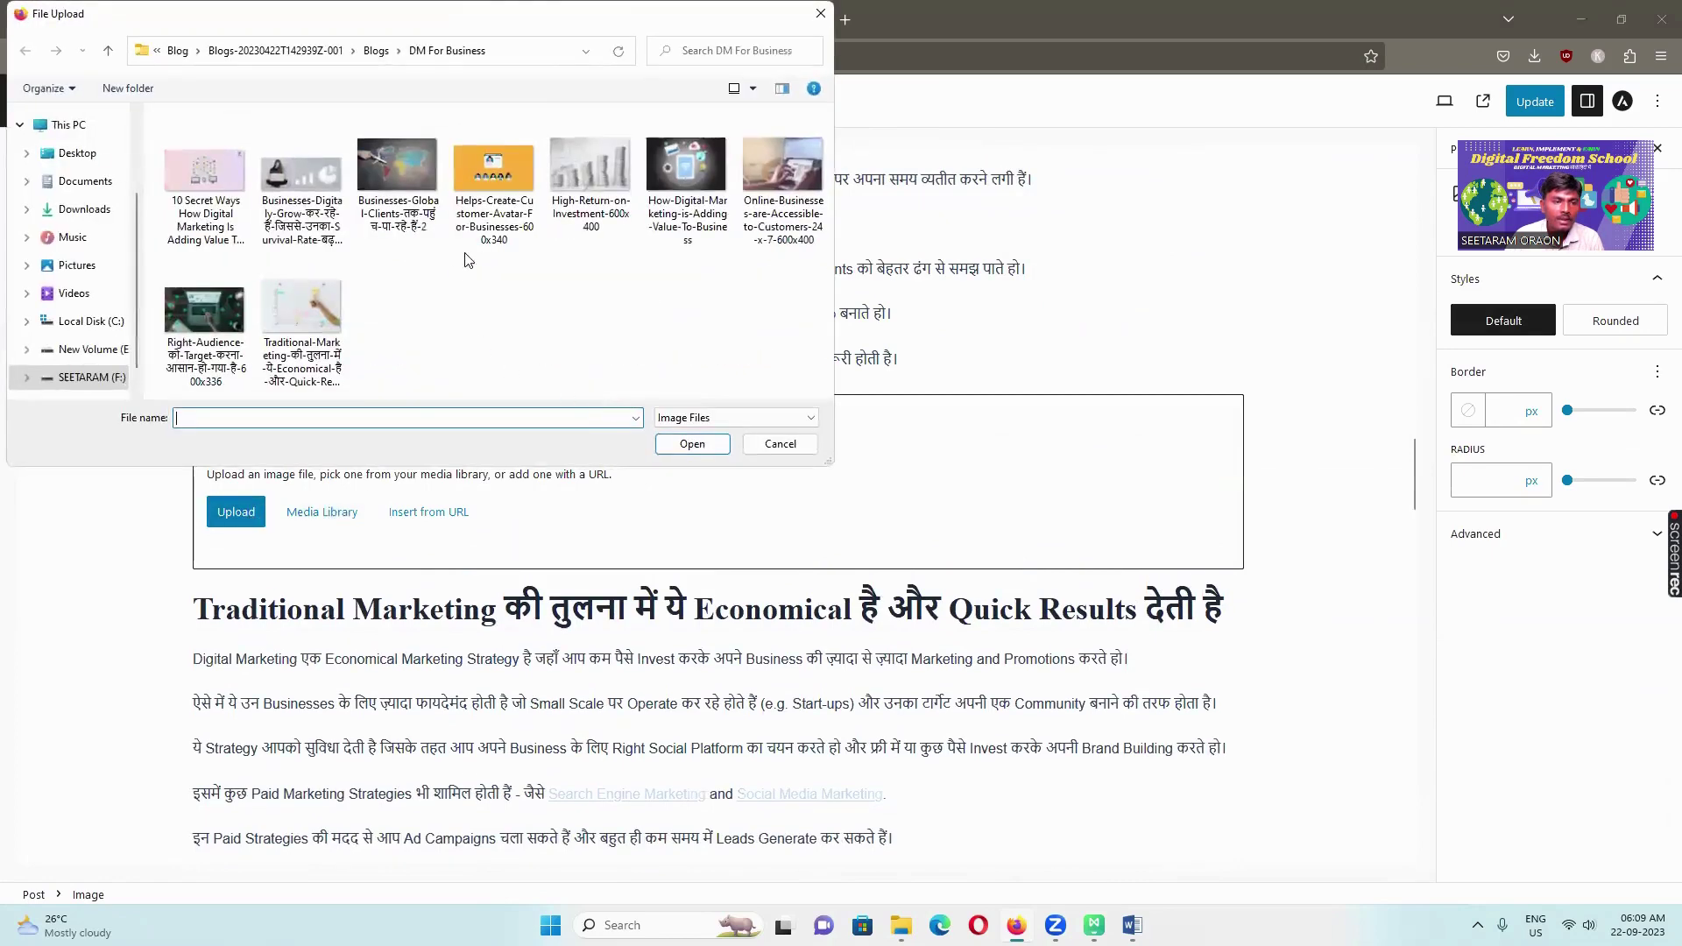
{"action": "left_click", "coordinate": [686, 166]}
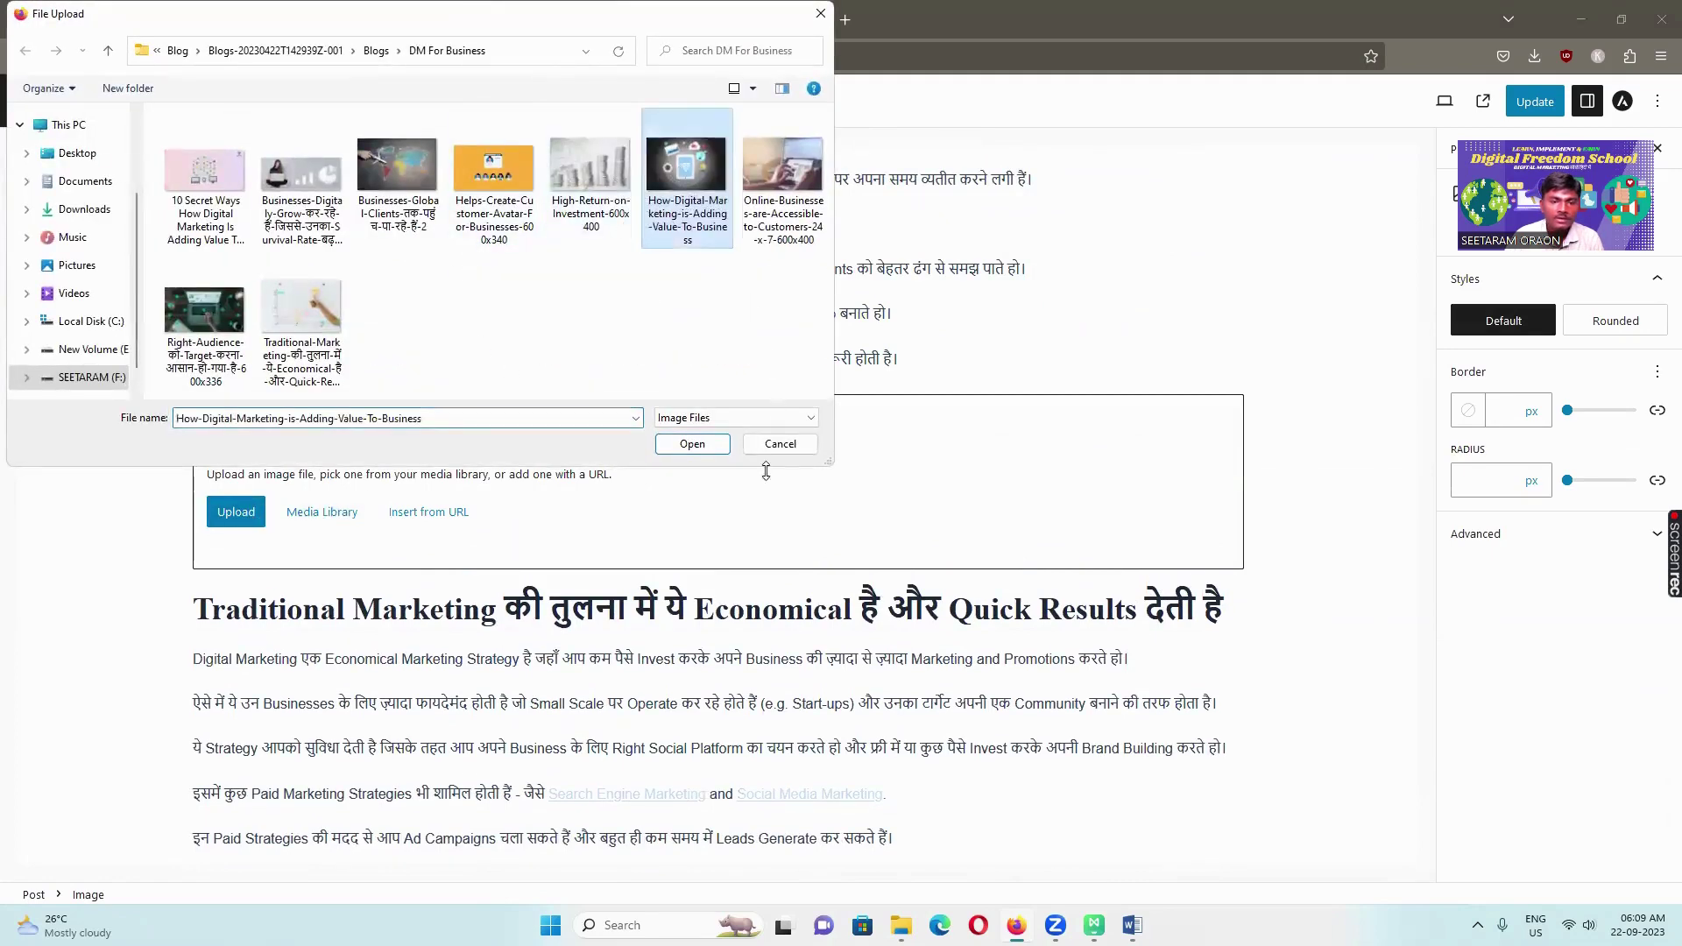
{"action": "left_click", "coordinate": [692, 443]}
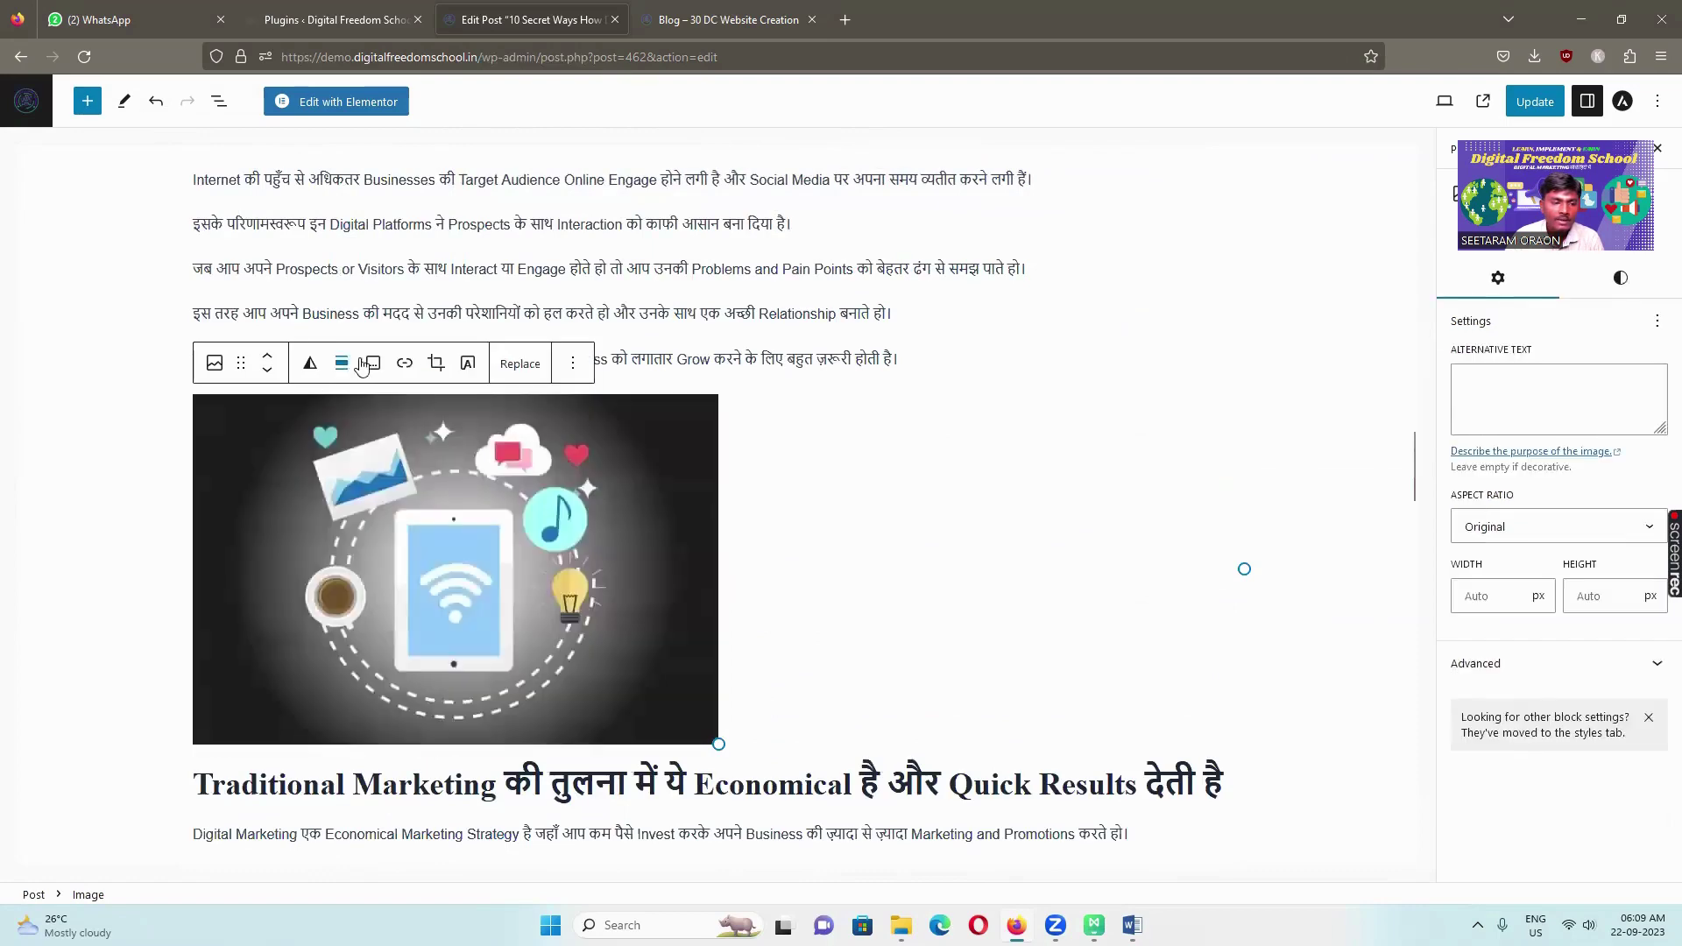
{"action": "left_click", "coordinate": [342, 362]}
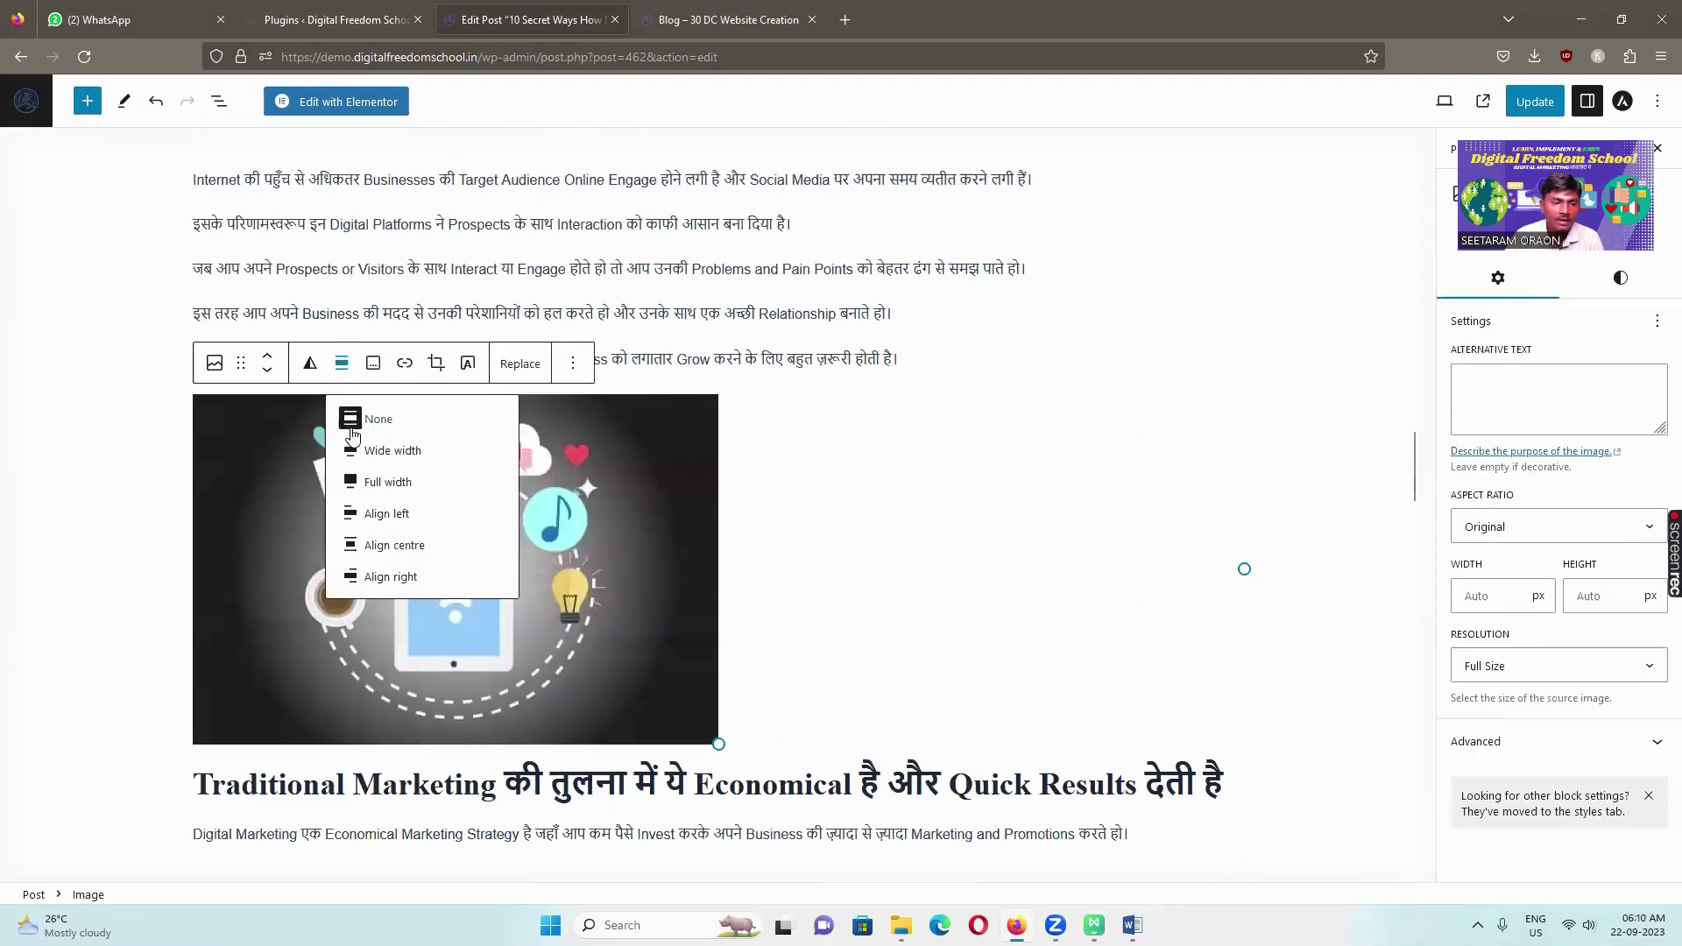
{"action": "left_click", "coordinate": [401, 546]}
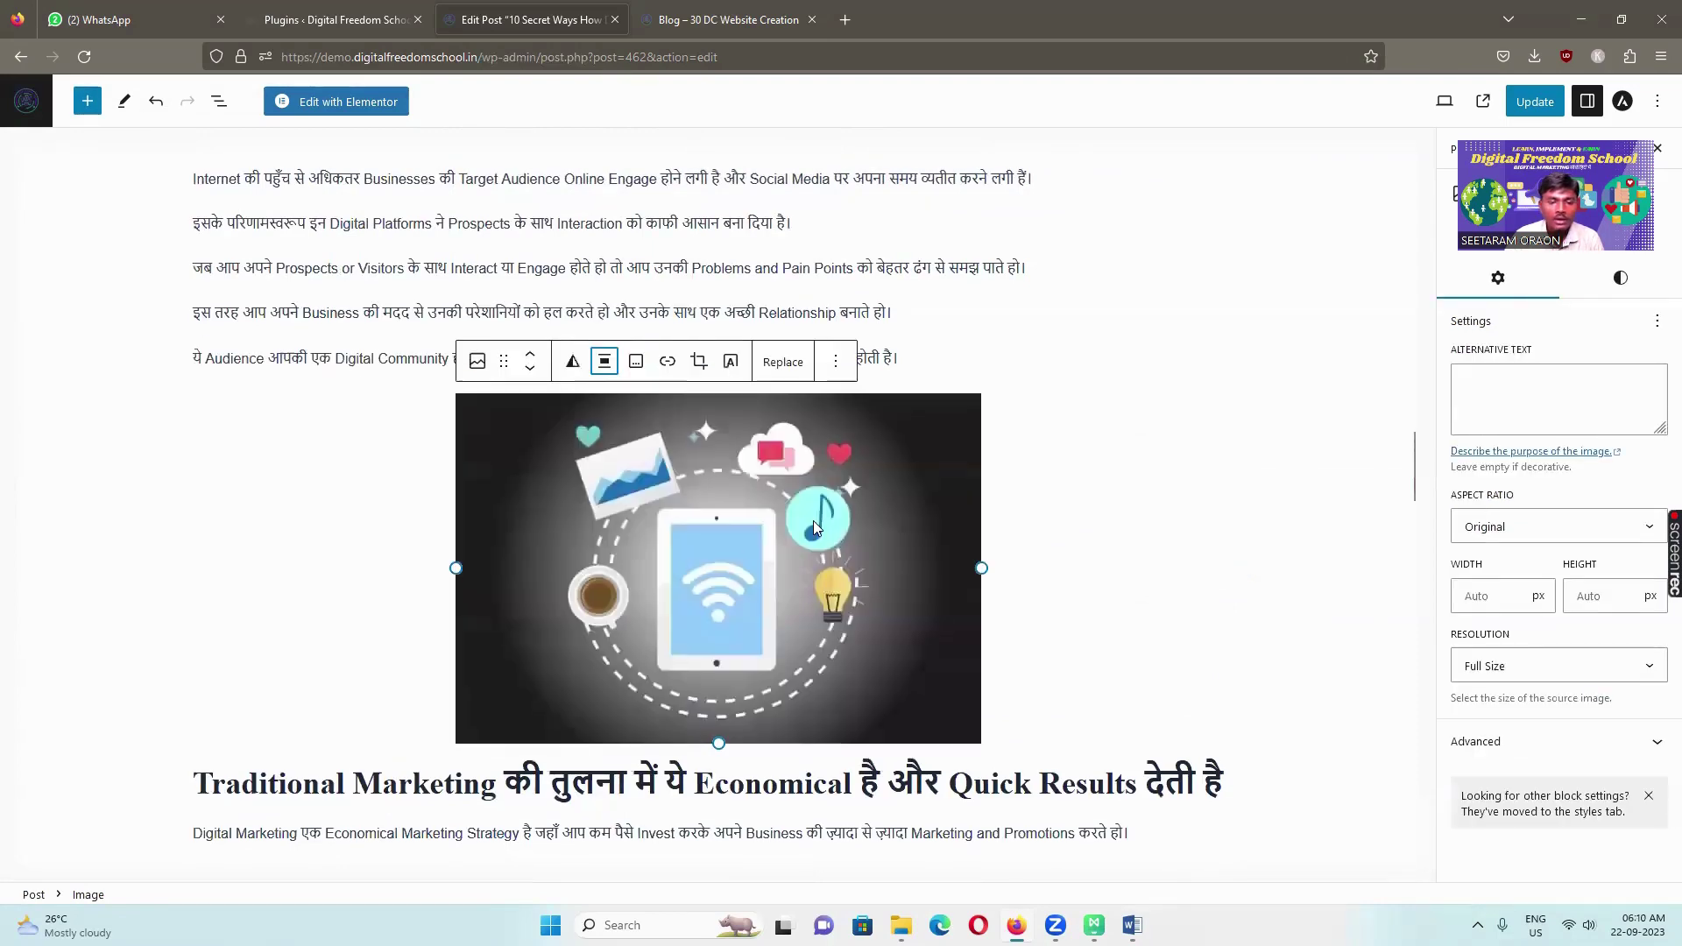
Insert a centre-aligned image above the "Online Businesses are Accessible to Customers 24 x 7" heading, uploading Traditional-Marketing-की-तुलना-में-ये-Economical-है-और-Quick-Results-देती-है-600x400
{"action": "scroll", "coordinate": [813, 521], "scroll_direction": "down", "scroll_amount": 7}
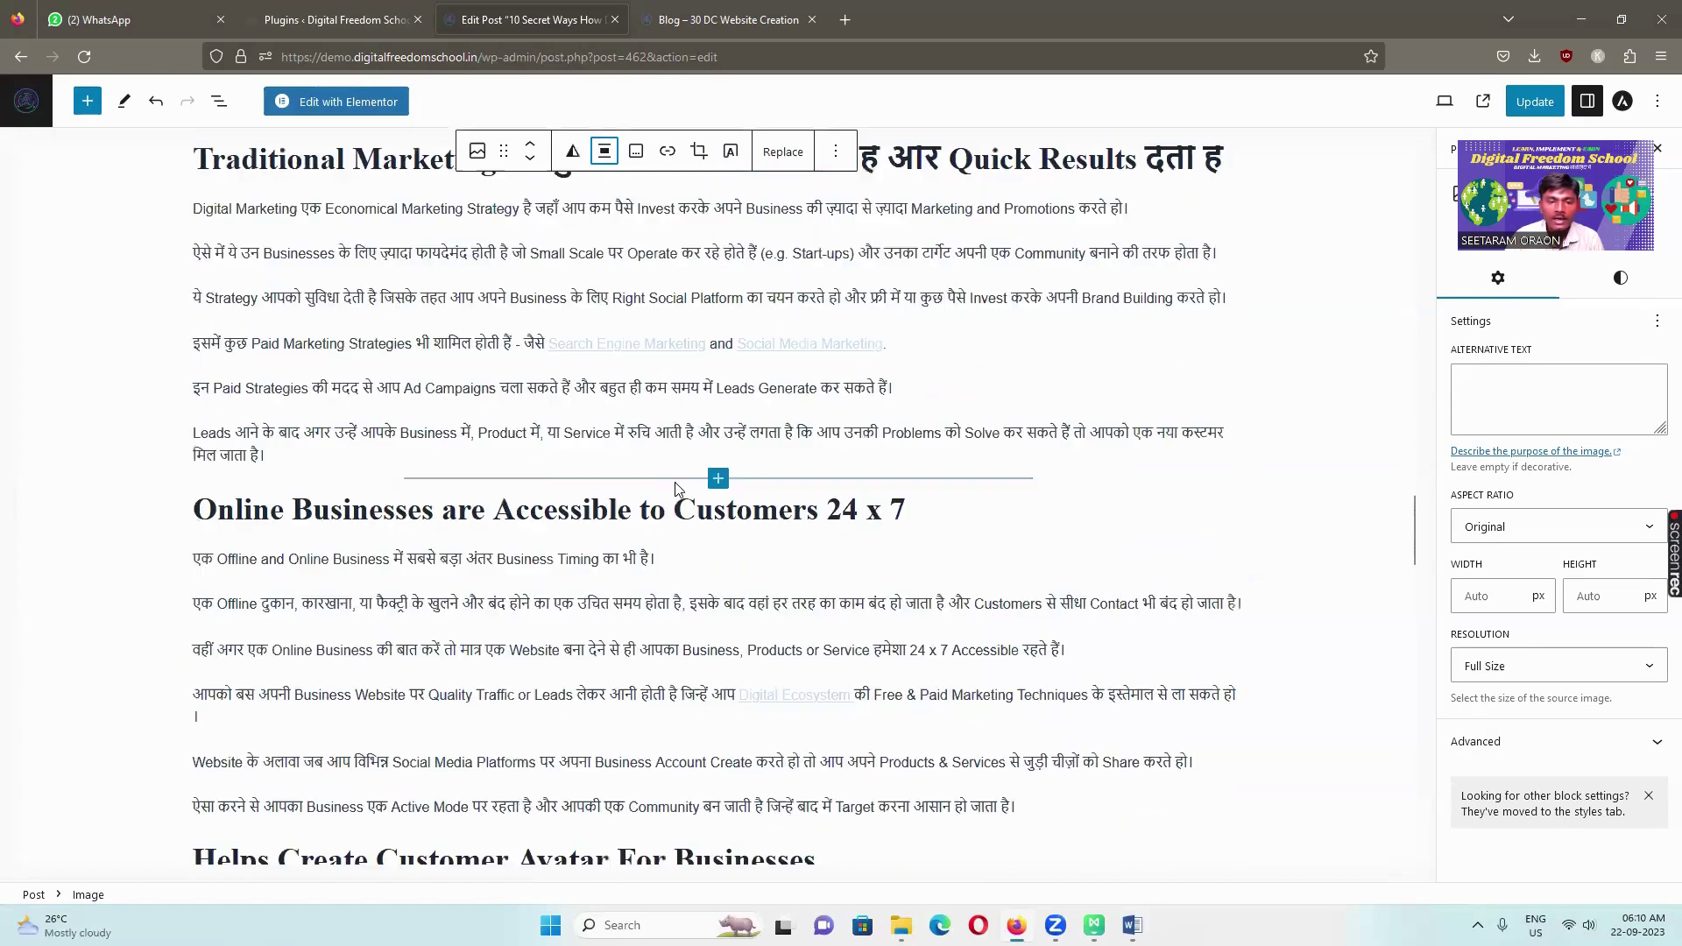
{"action": "left_click", "coordinate": [717, 478]}
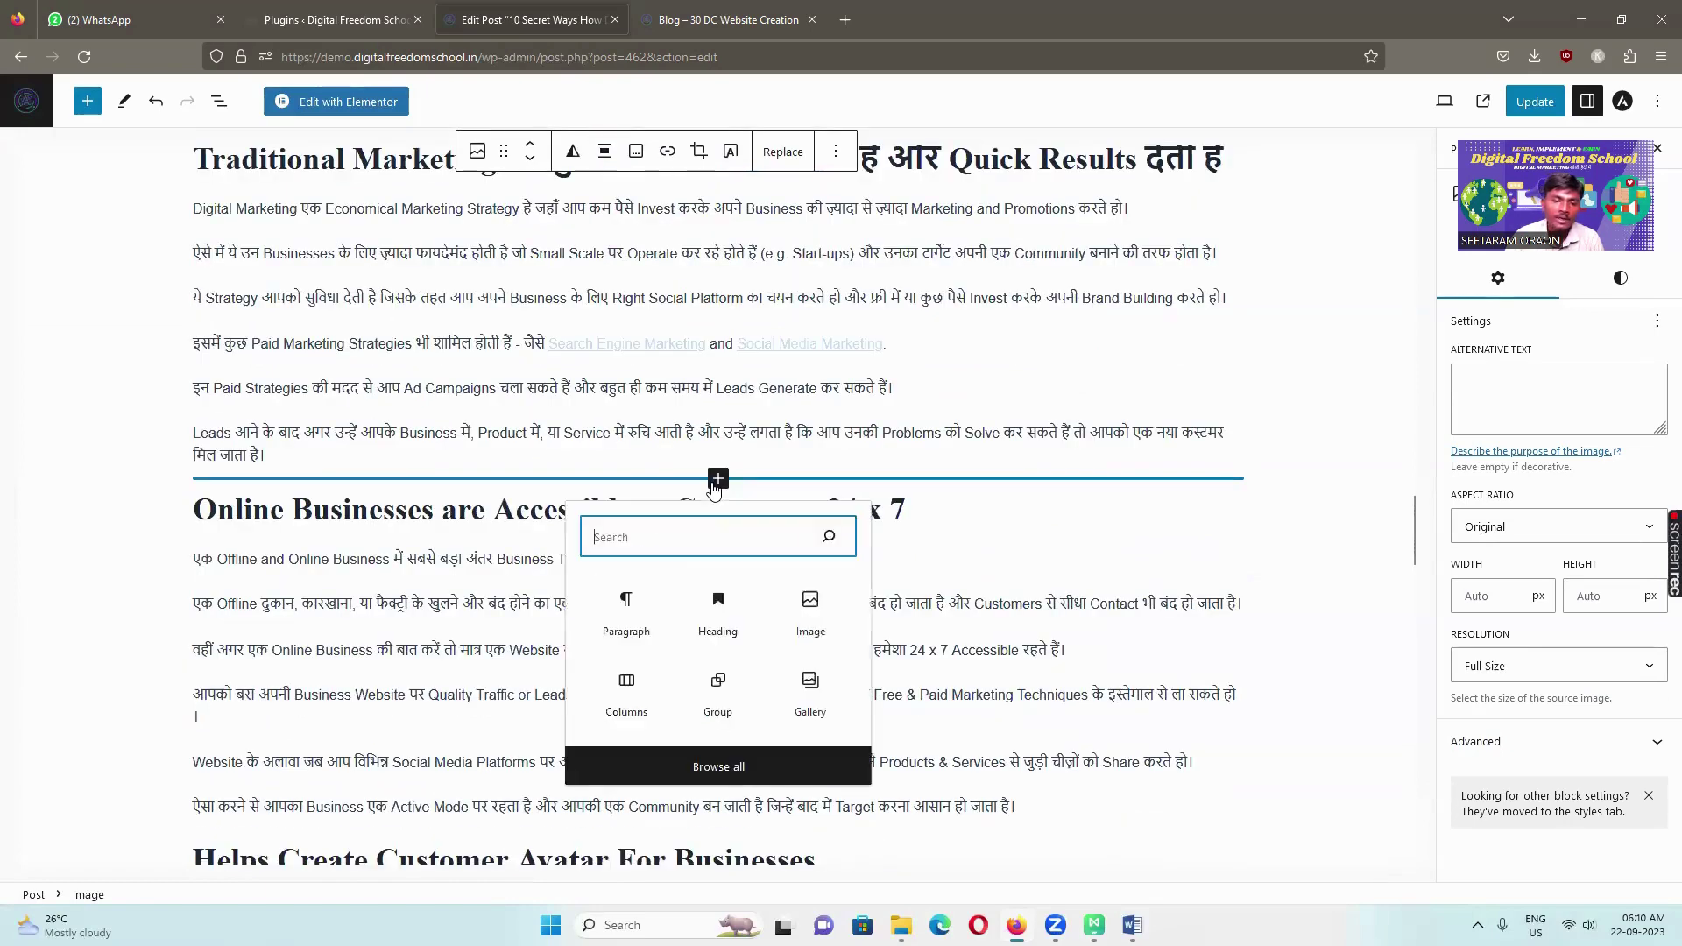
{"action": "left_click", "coordinate": [810, 607]}
{"action": "left_click", "coordinate": [237, 608]}
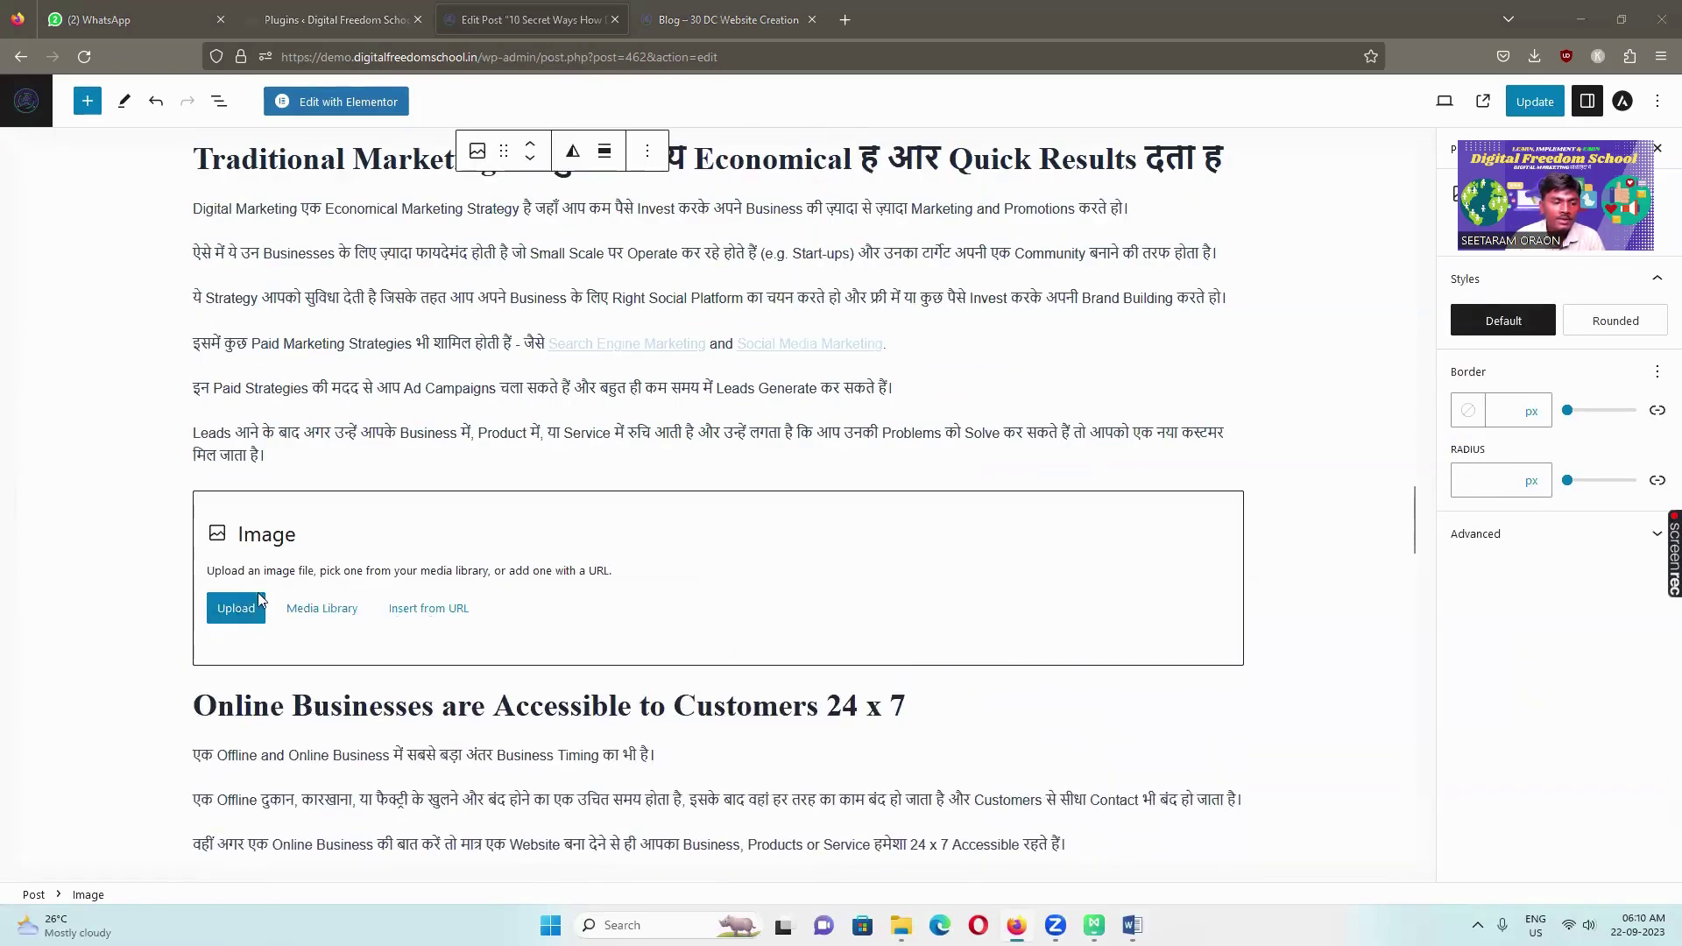
{"action": "left_click", "coordinate": [305, 312]}
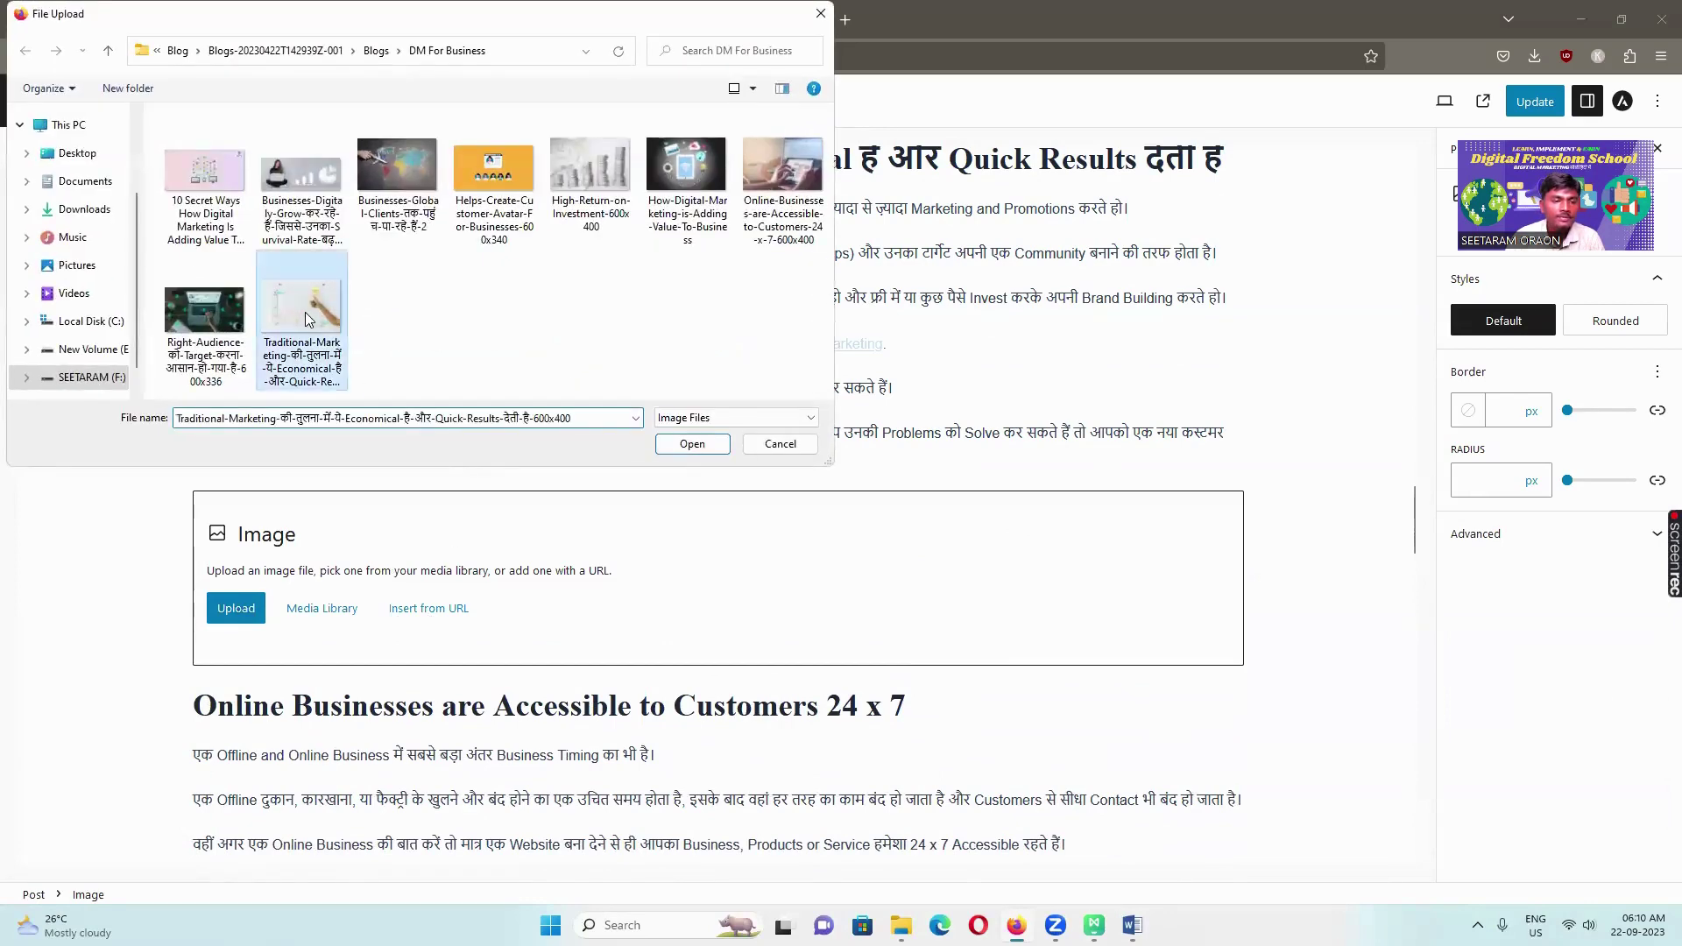
{"action": "left_click", "coordinate": [706, 449]}
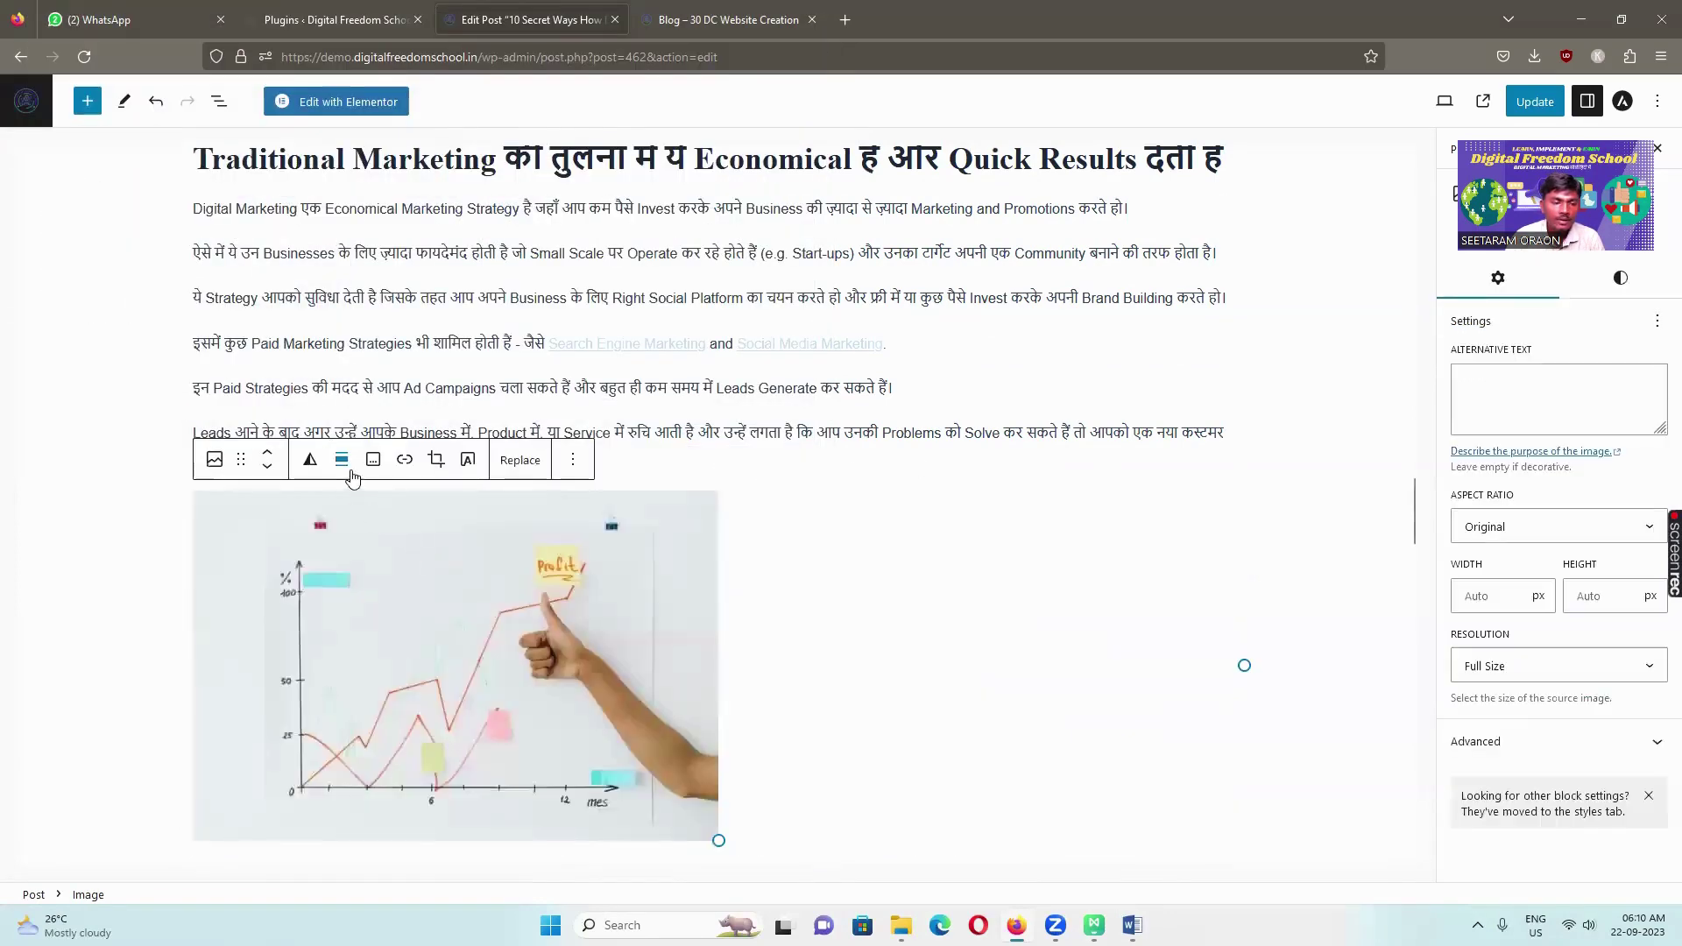
{"action": "left_click", "coordinate": [342, 461]}
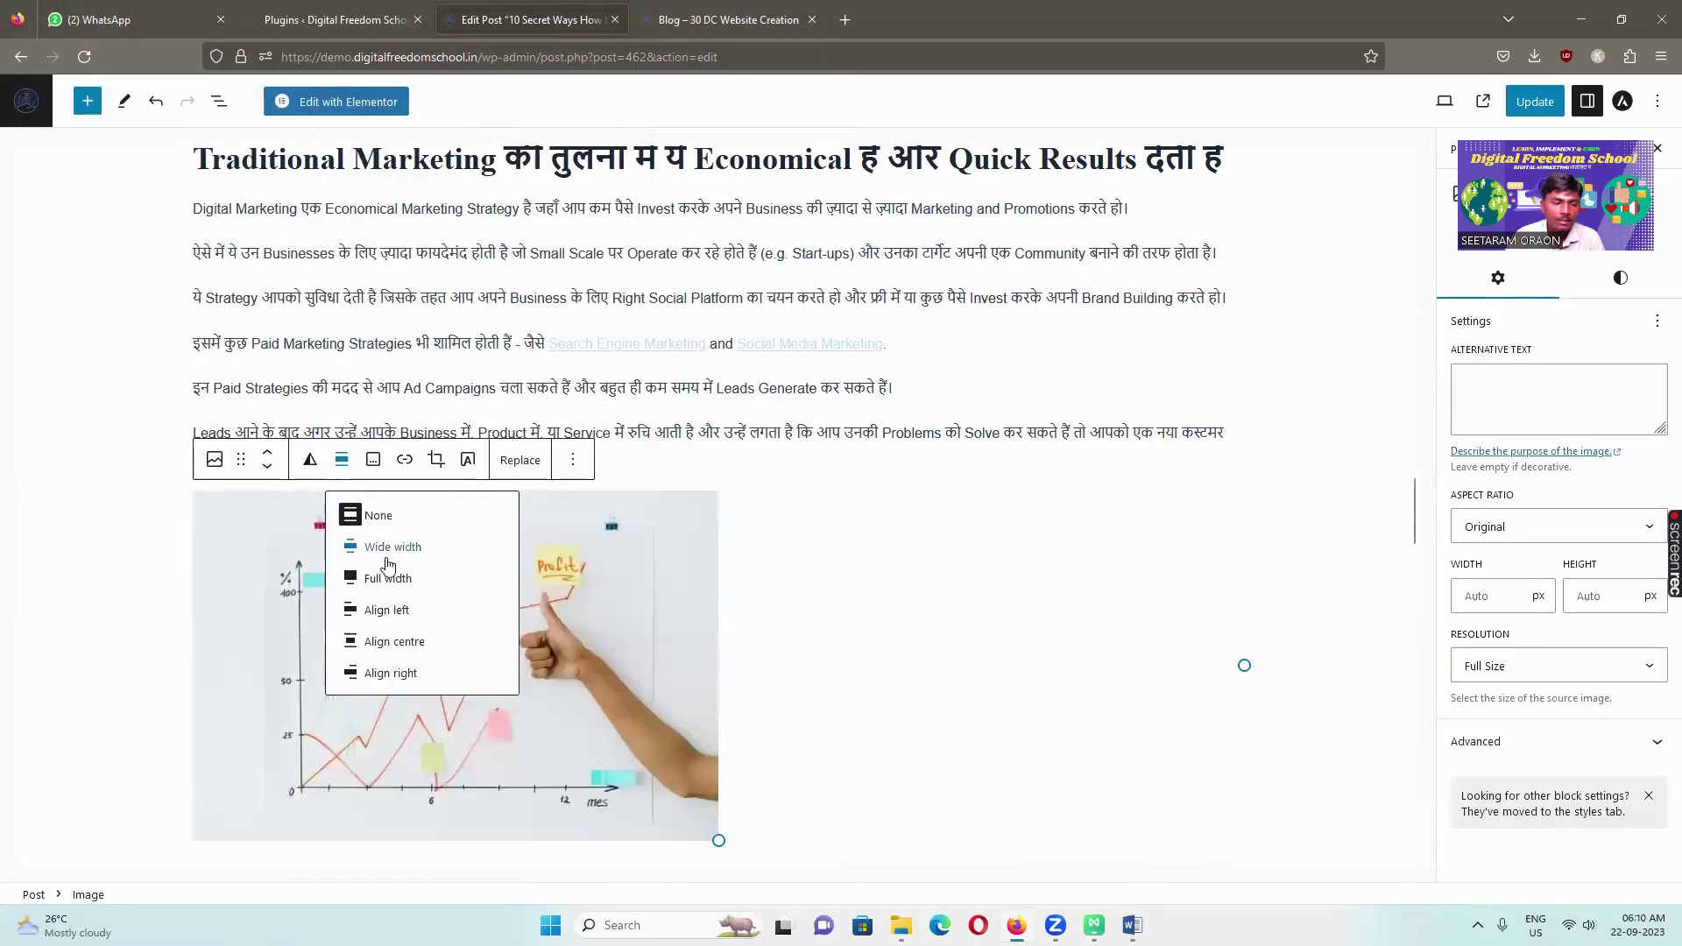
{"action": "left_click", "coordinate": [412, 647]}
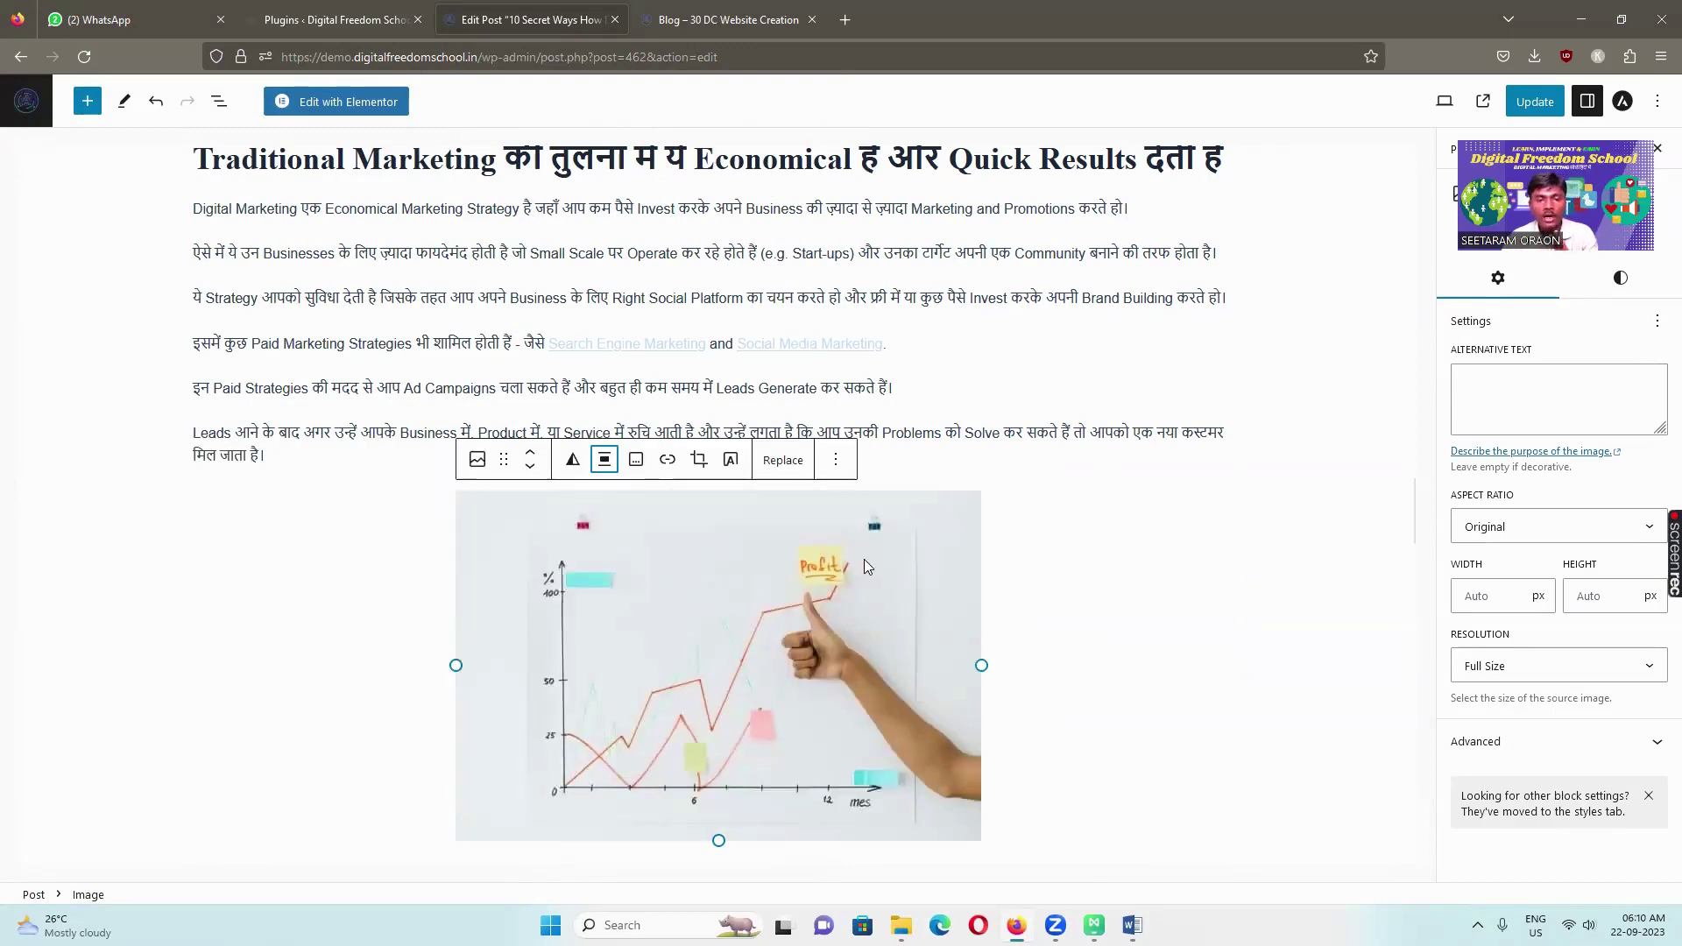
Insert a centre-aligned image above the "Helps Create Customer Avatar For Businesses" heading, uploading Online-Businesses-are-Accessible-to-Customers-24-x-7-600x400
{"action": "scroll", "coordinate": [864, 558], "scroll_direction": "down", "scroll_amount": 5}
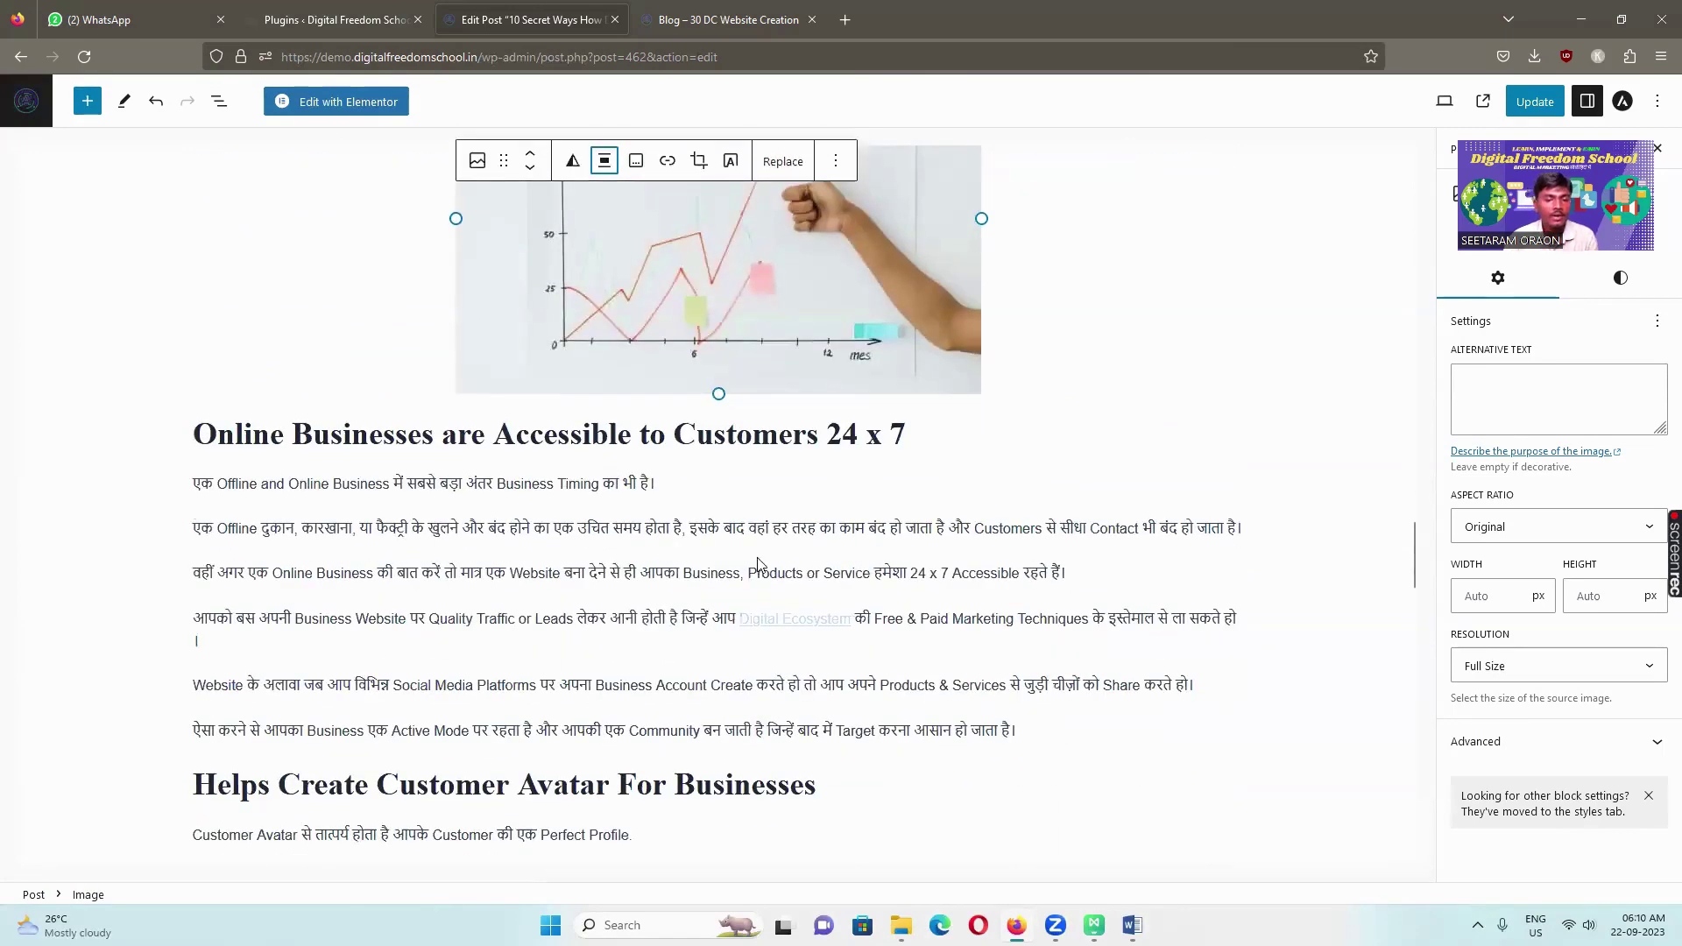
{"action": "scroll", "coordinate": [720, 476], "scroll_direction": "down", "scroll_amount": 4}
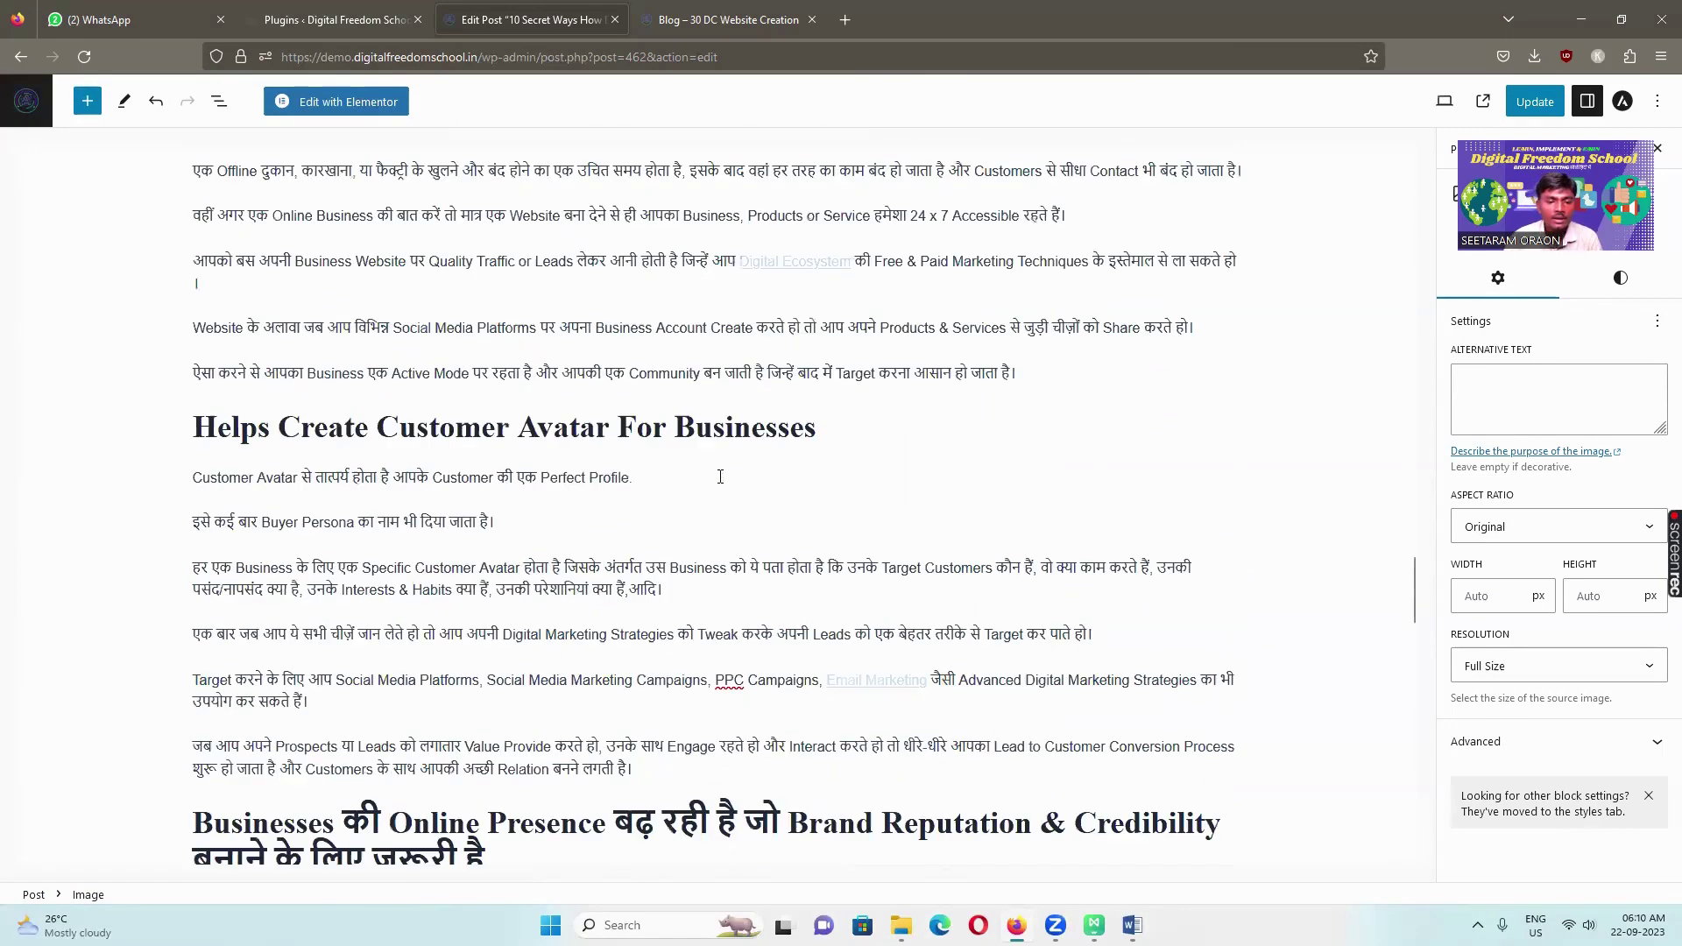
{"action": "left_click", "coordinate": [718, 398]}
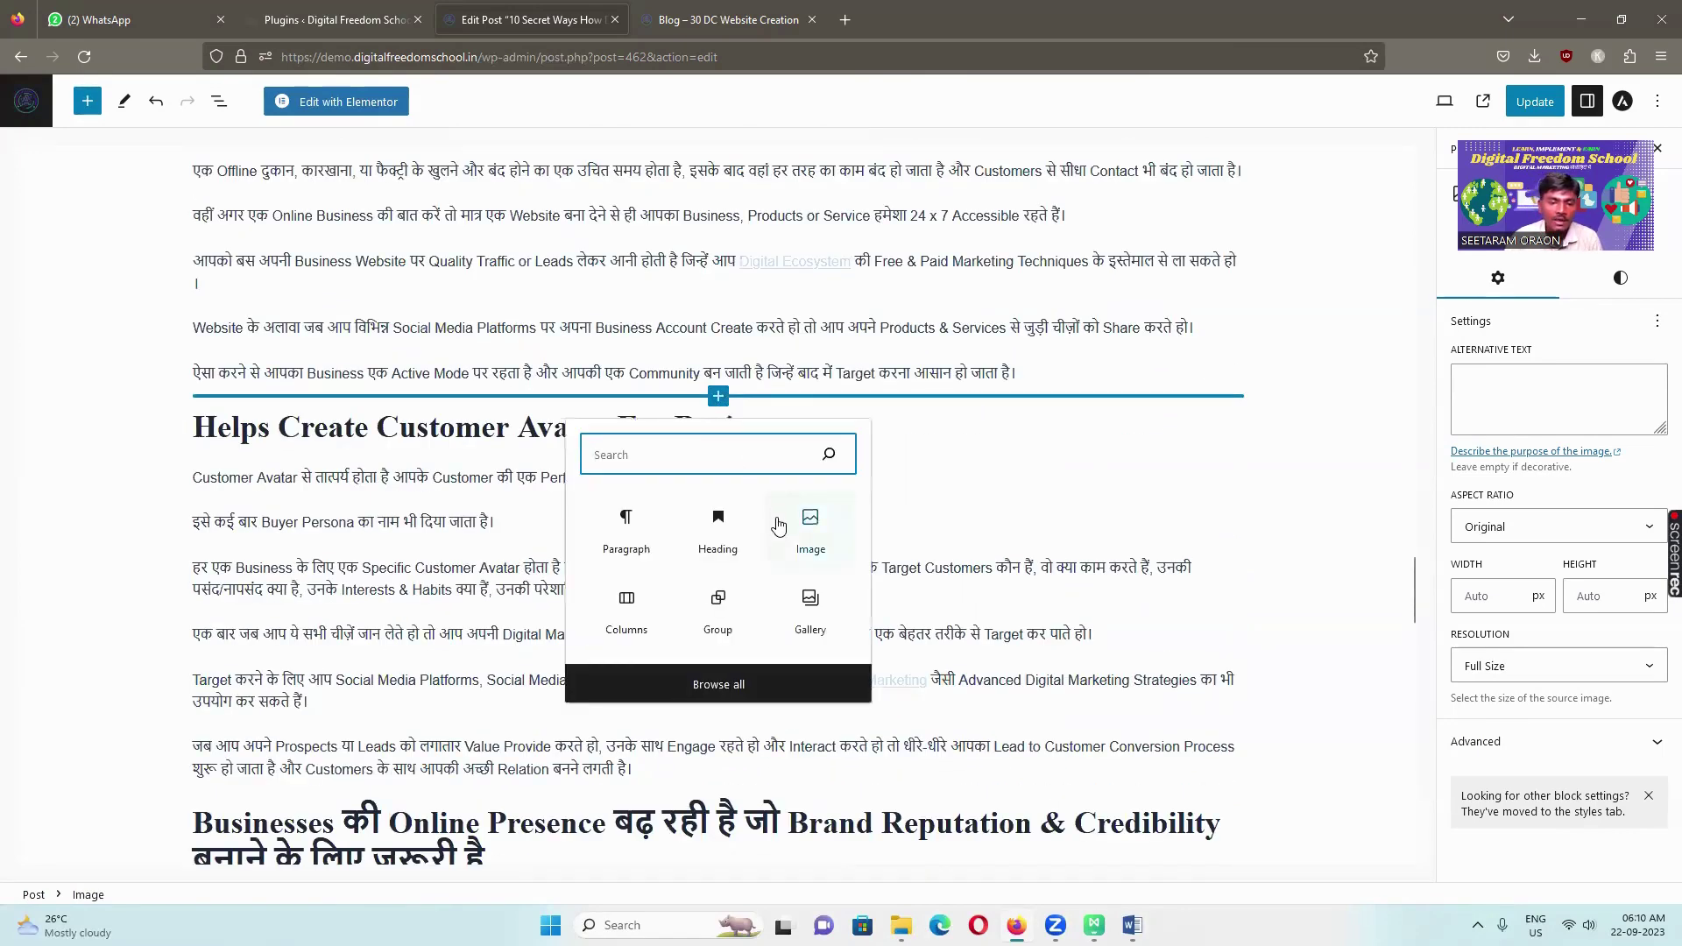
{"action": "left_click", "coordinate": [813, 530]}
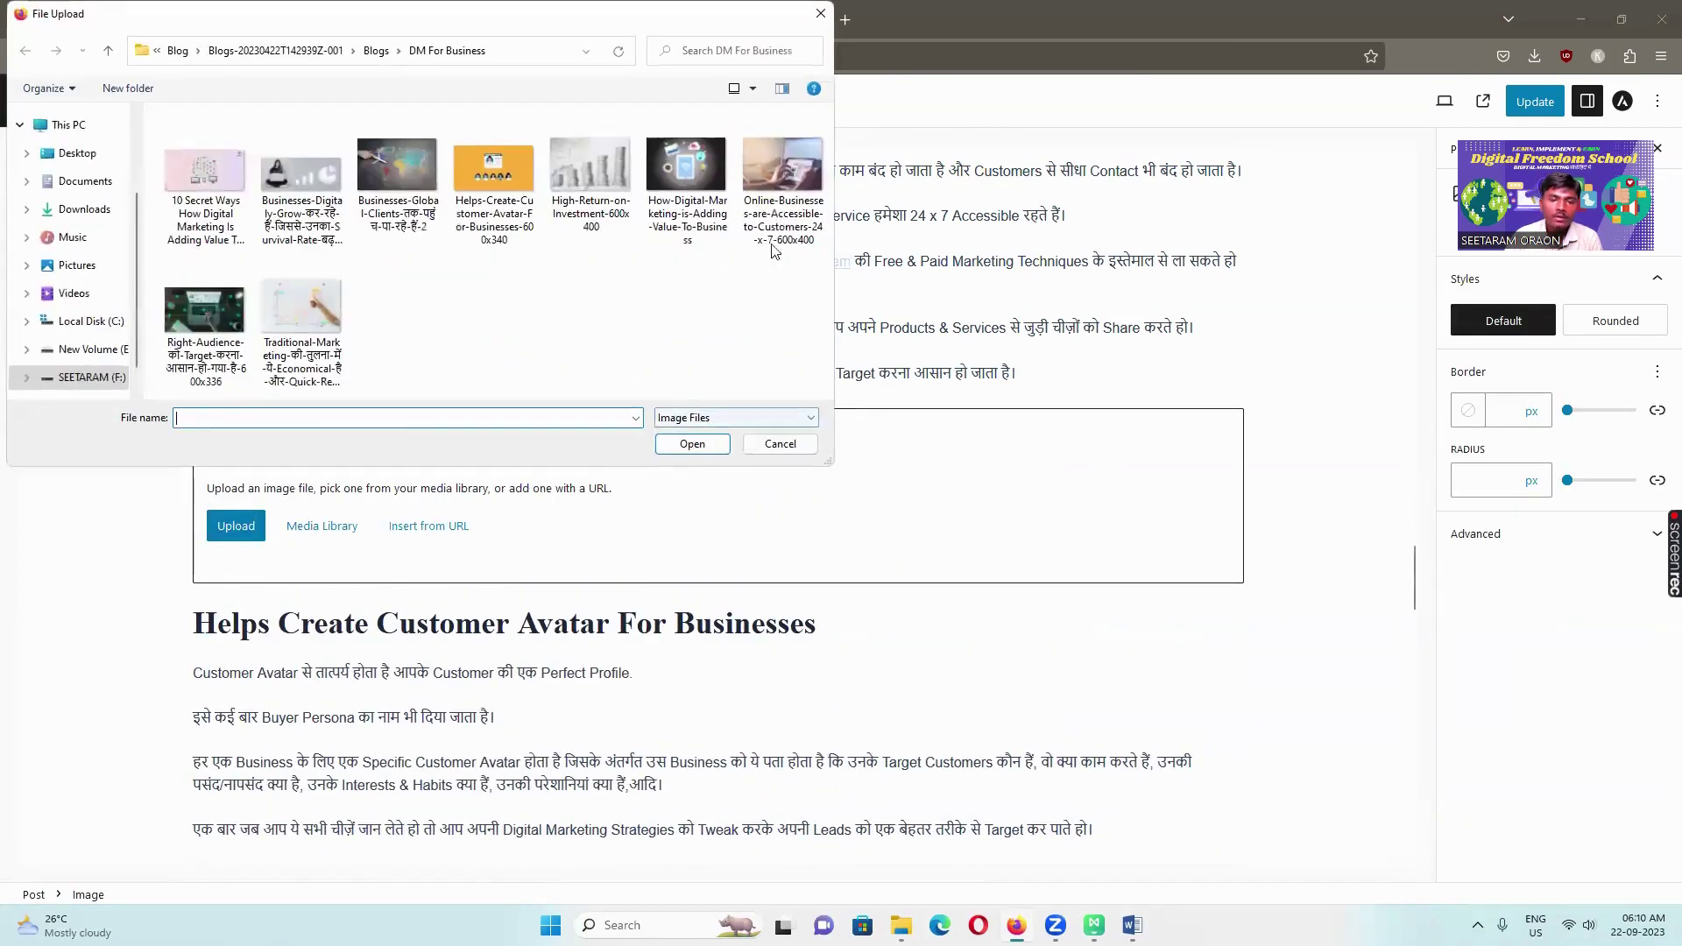
{"action": "left_click", "coordinate": [774, 247]}
{"action": "left_click", "coordinate": [730, 446]}
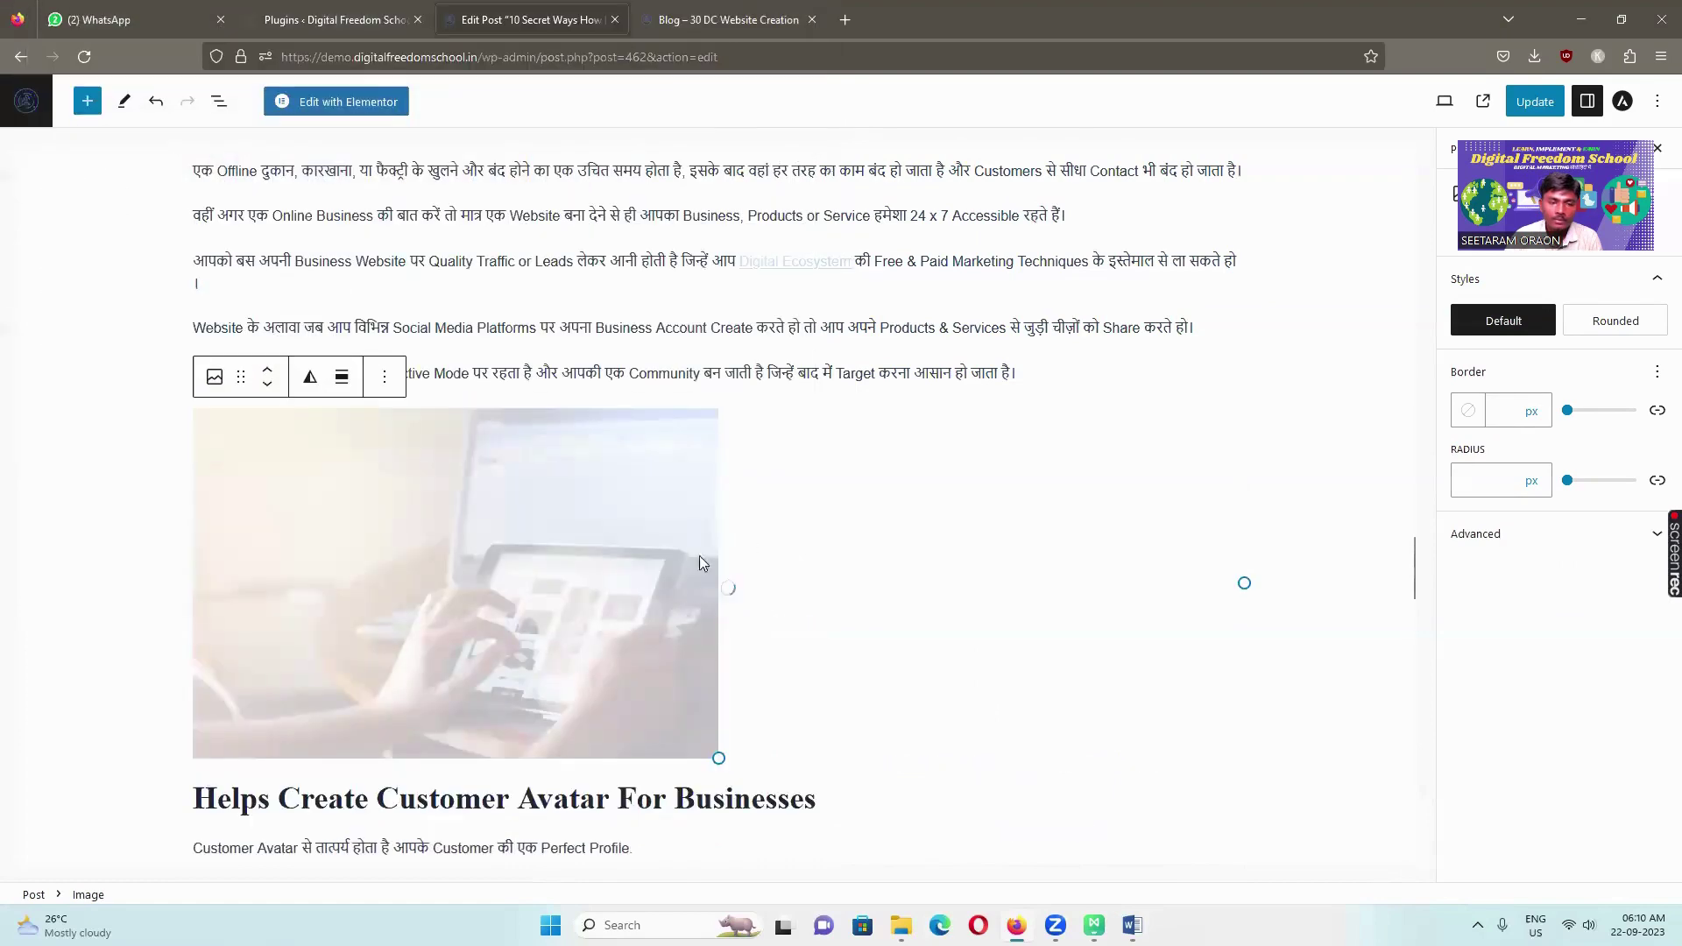
{"action": "left_click", "coordinate": [344, 383]}
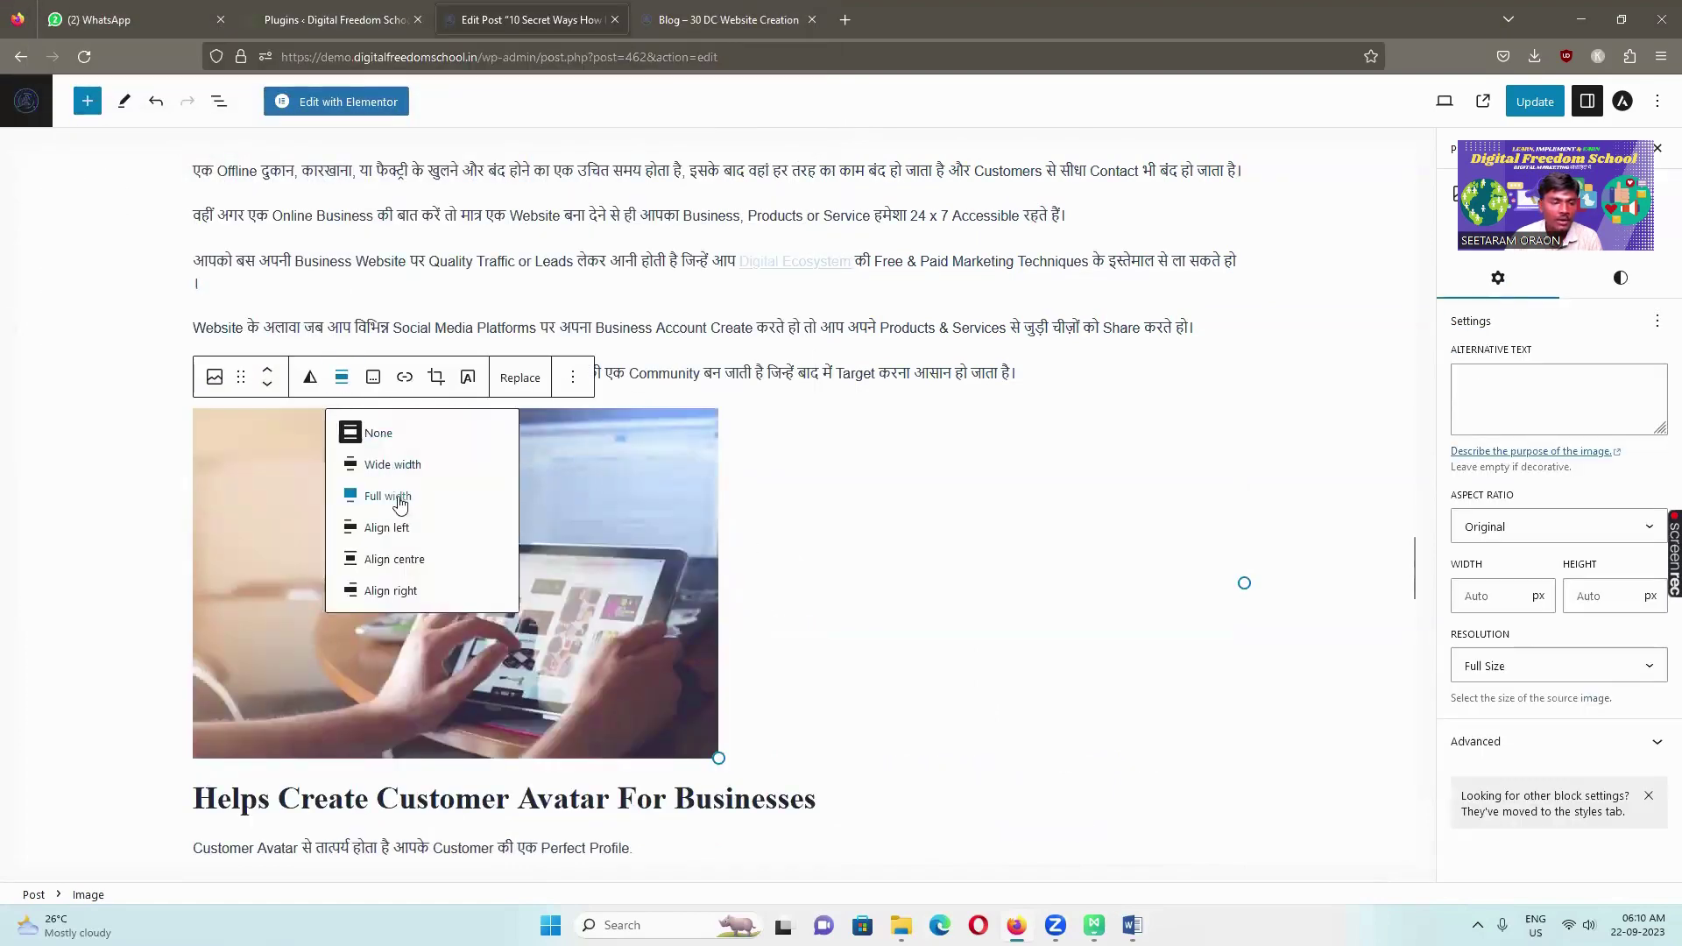
{"action": "left_click", "coordinate": [403, 558]}
Insert a centre-aligned image above the "Businesses की Online Presence" heading, uploading the Traditional-Marketing picture from the DM For Business folder
{"action": "scroll", "coordinate": [802, 620], "scroll_direction": "down", "scroll_amount": 10}
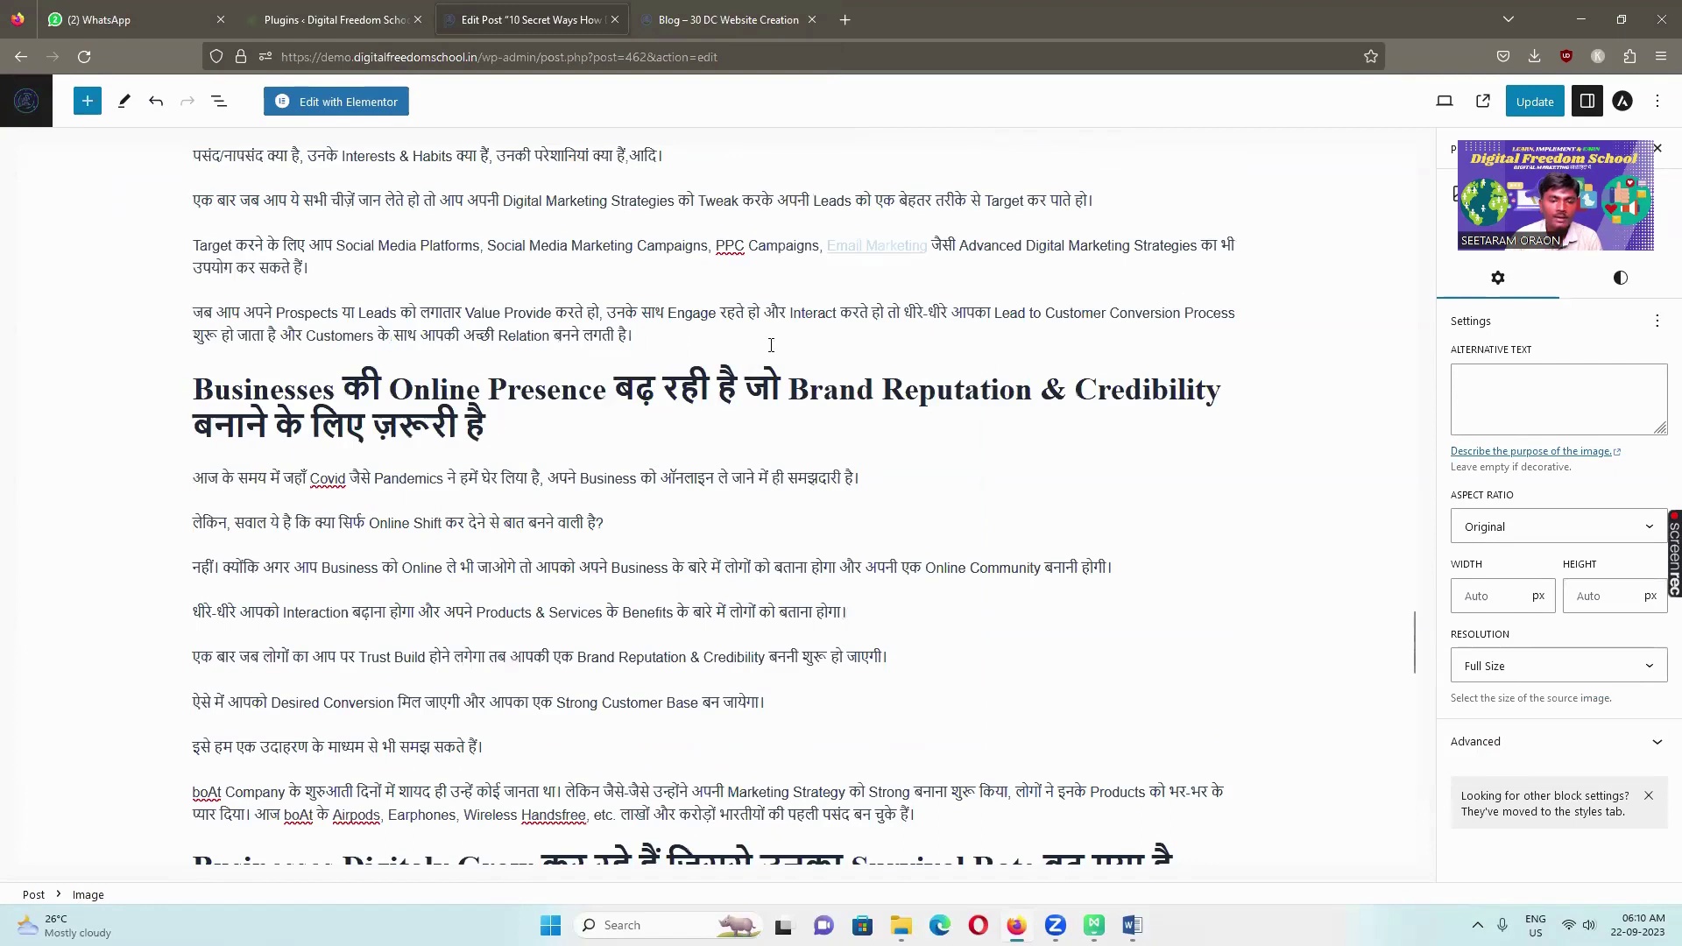
{"action": "left_click", "coordinate": [718, 358]}
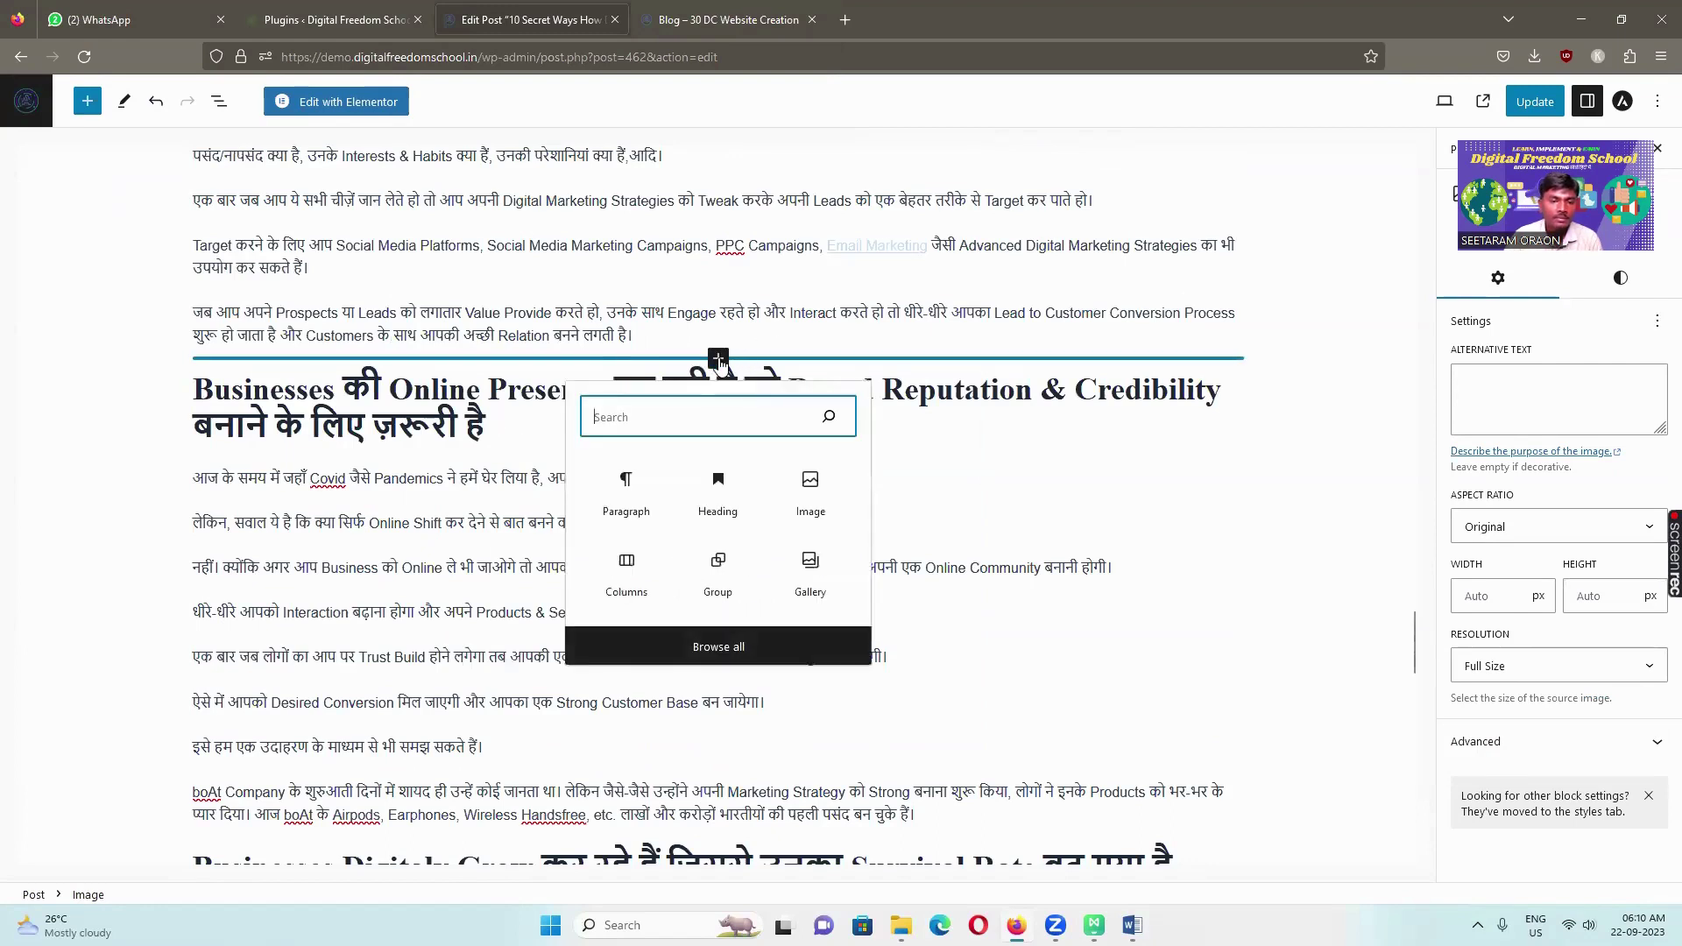
{"action": "left_click", "coordinate": [811, 490]}
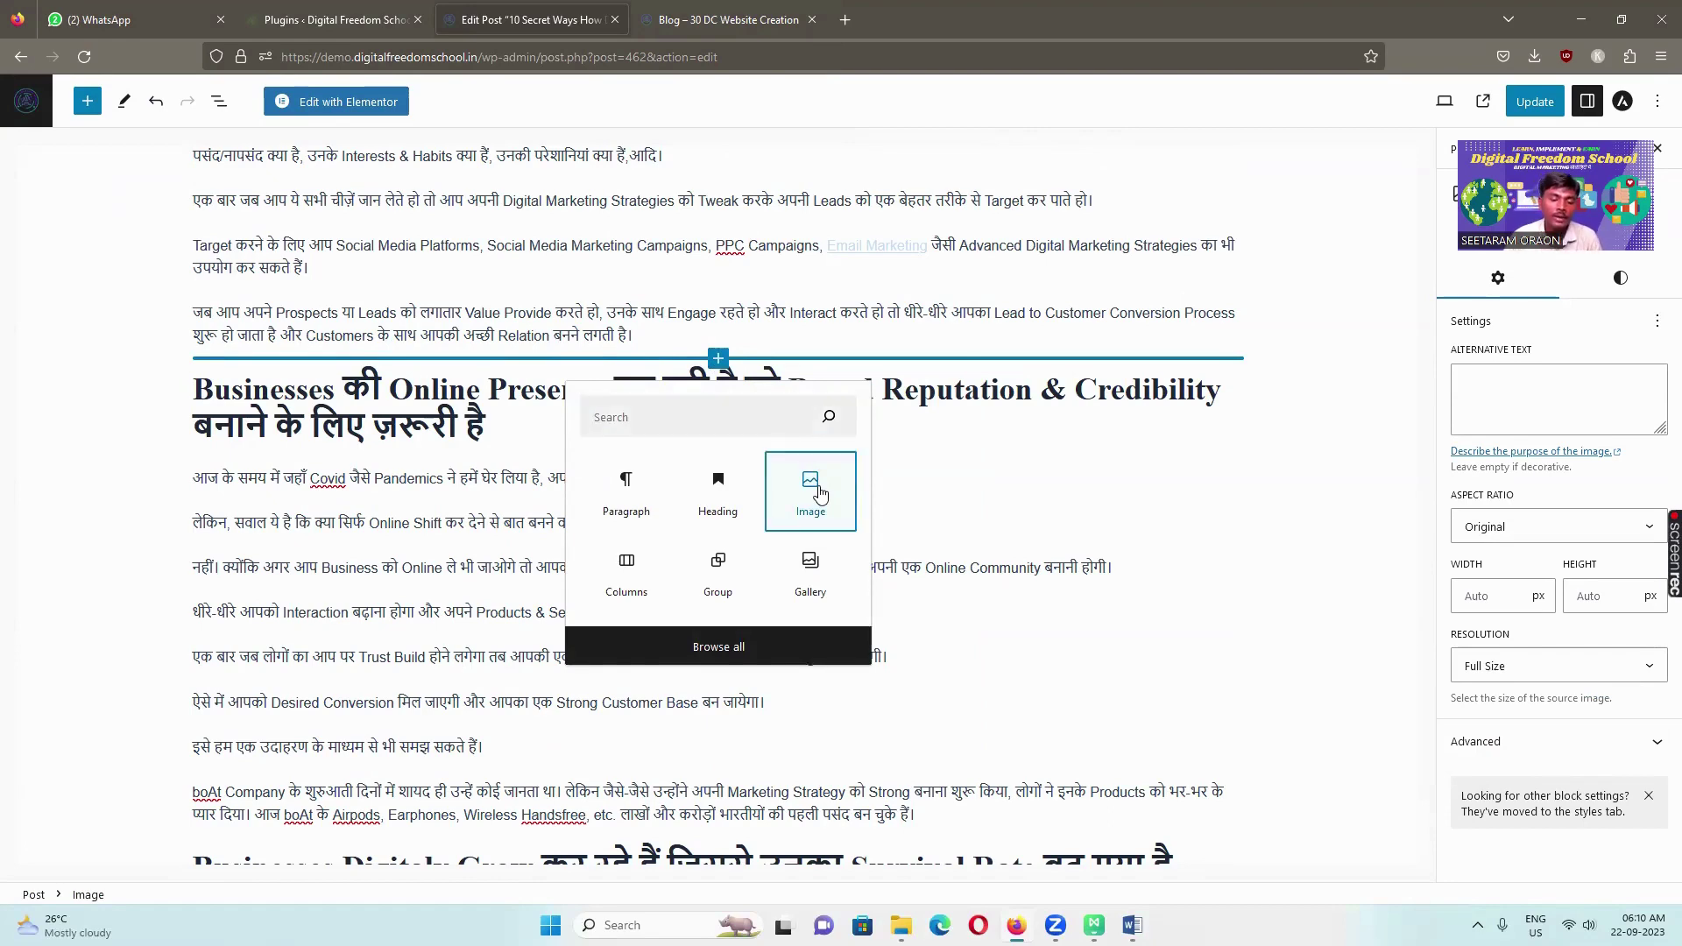
{"action": "left_click", "coordinate": [236, 491]}
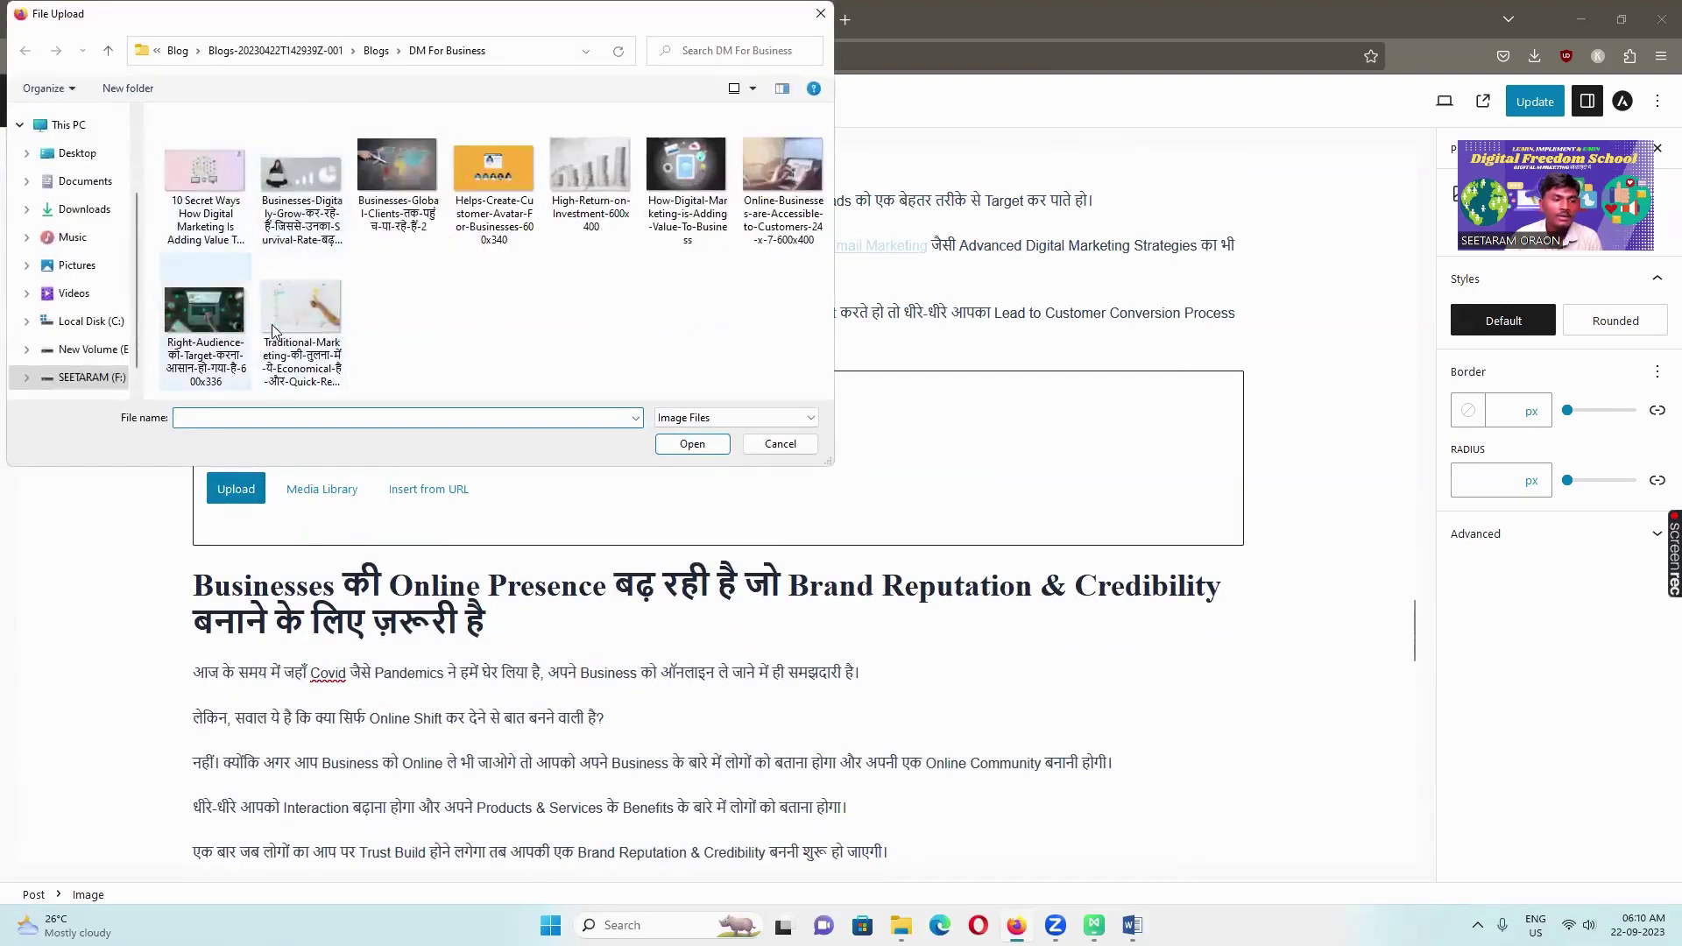
{"action": "left_click", "coordinate": [313, 317]}
{"action": "left_click", "coordinate": [701, 445]}
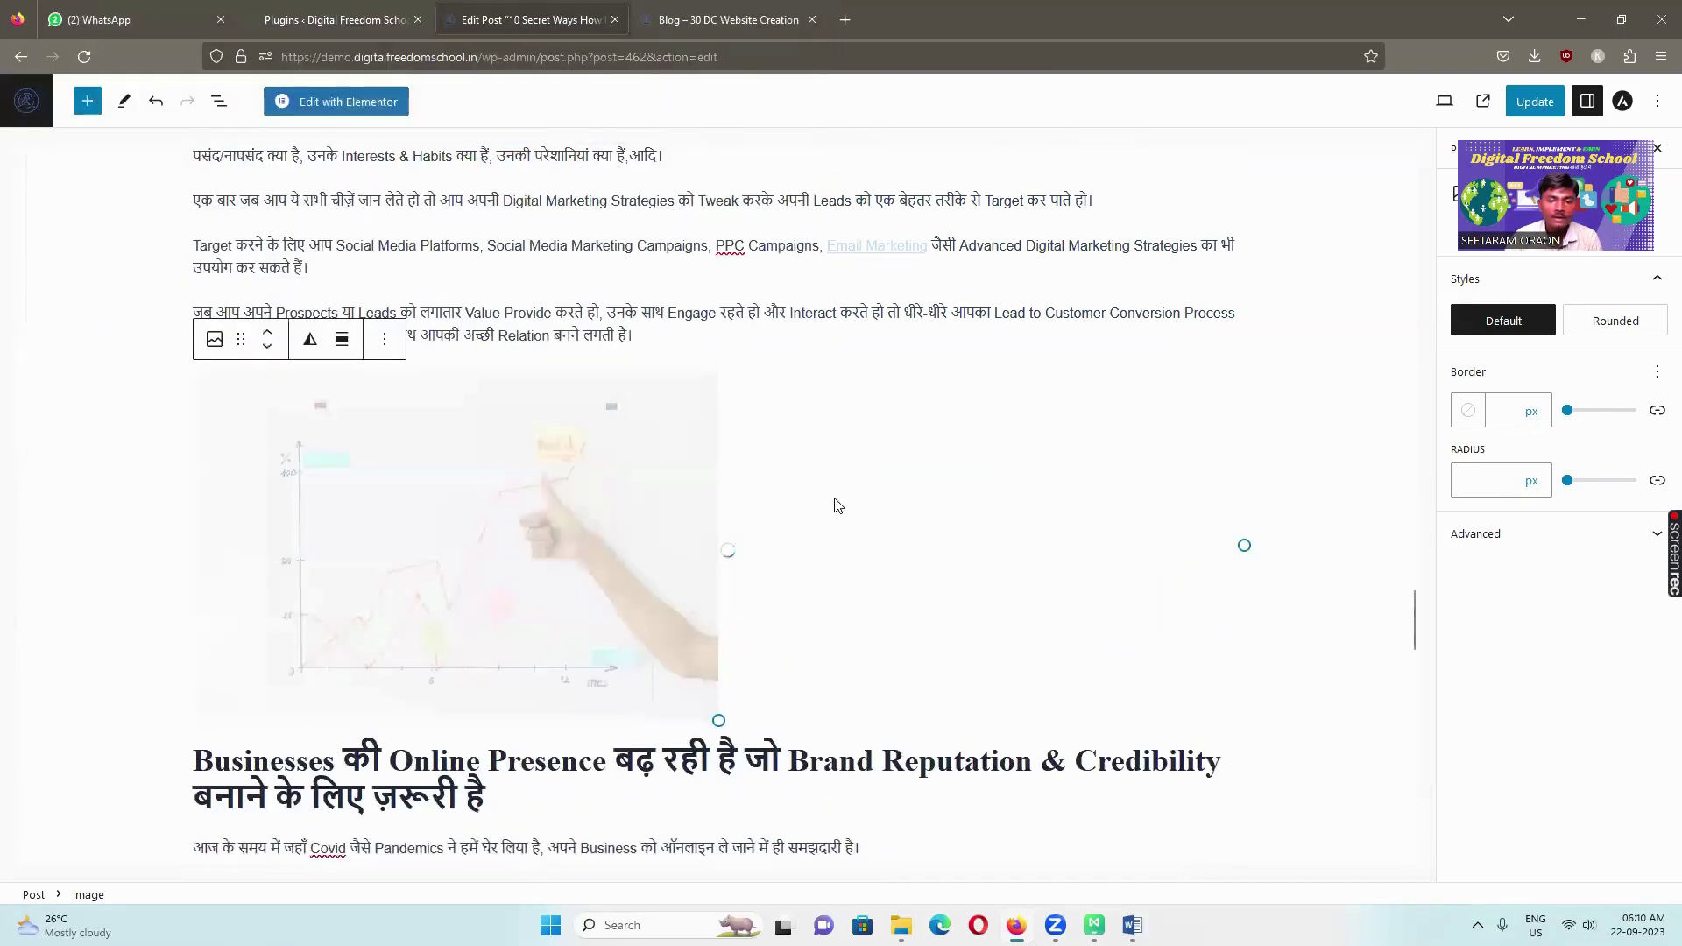
{"action": "left_click", "coordinate": [342, 339]}
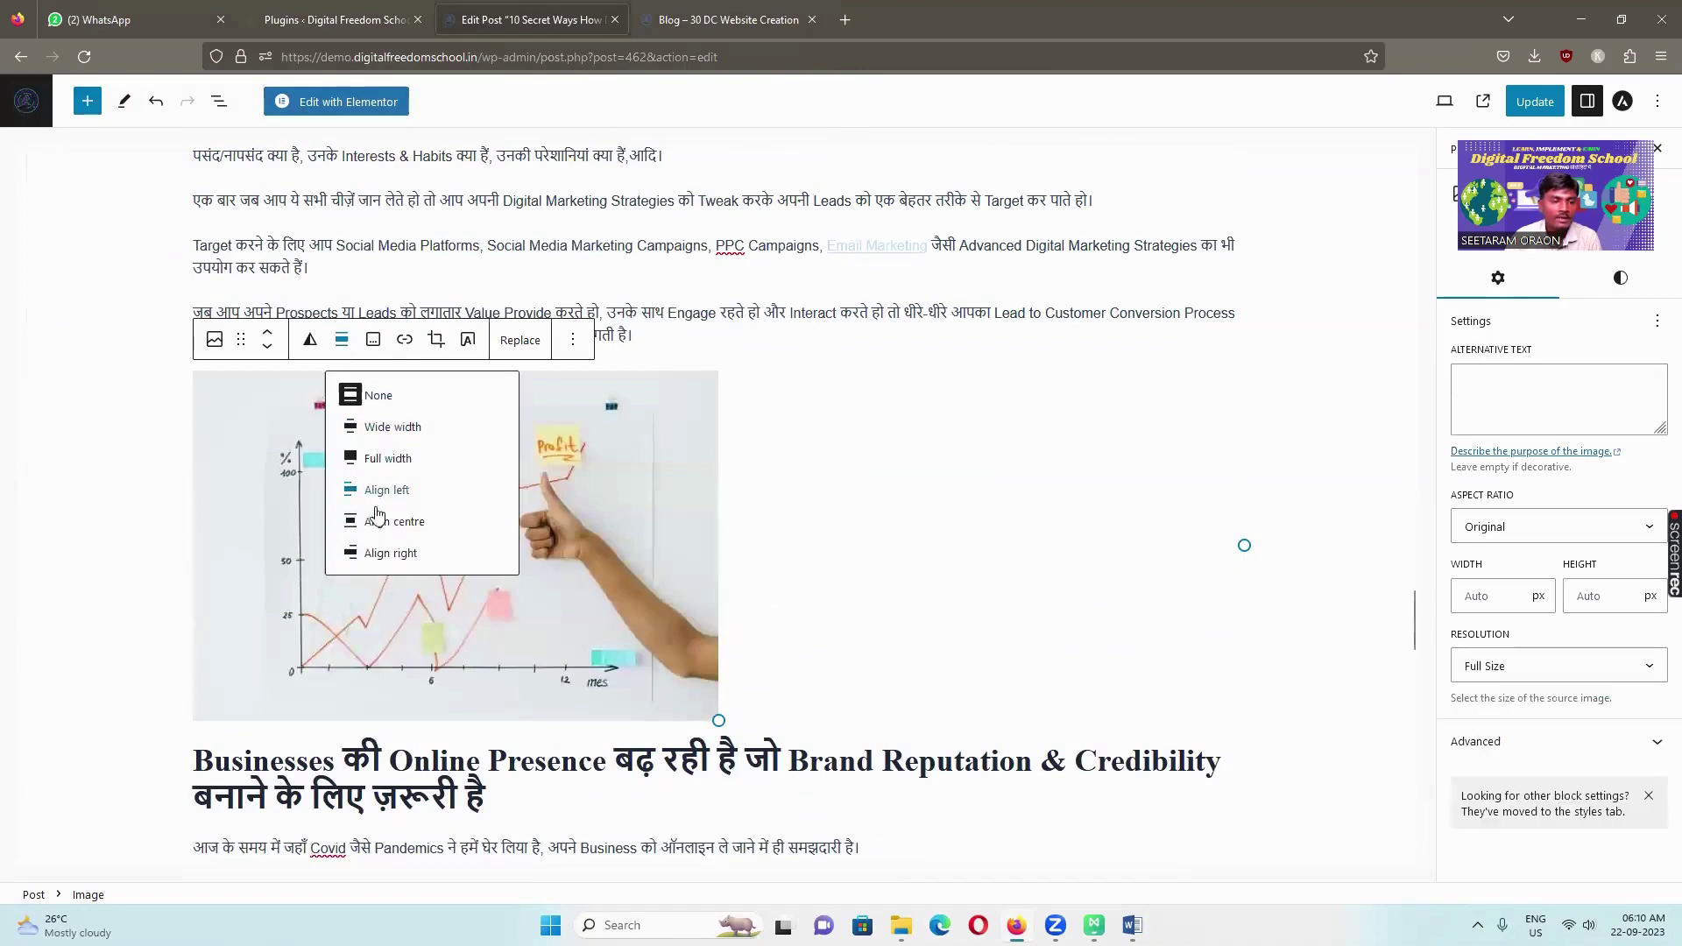
{"action": "left_click", "coordinate": [386, 517]}
Insert a centre-aligned image above the "High Return on Investment" heading, uploading High-Return-on-Investment-600x400
{"action": "scroll", "coordinate": [776, 525], "scroll_direction": "up", "scroll_amount": 5}
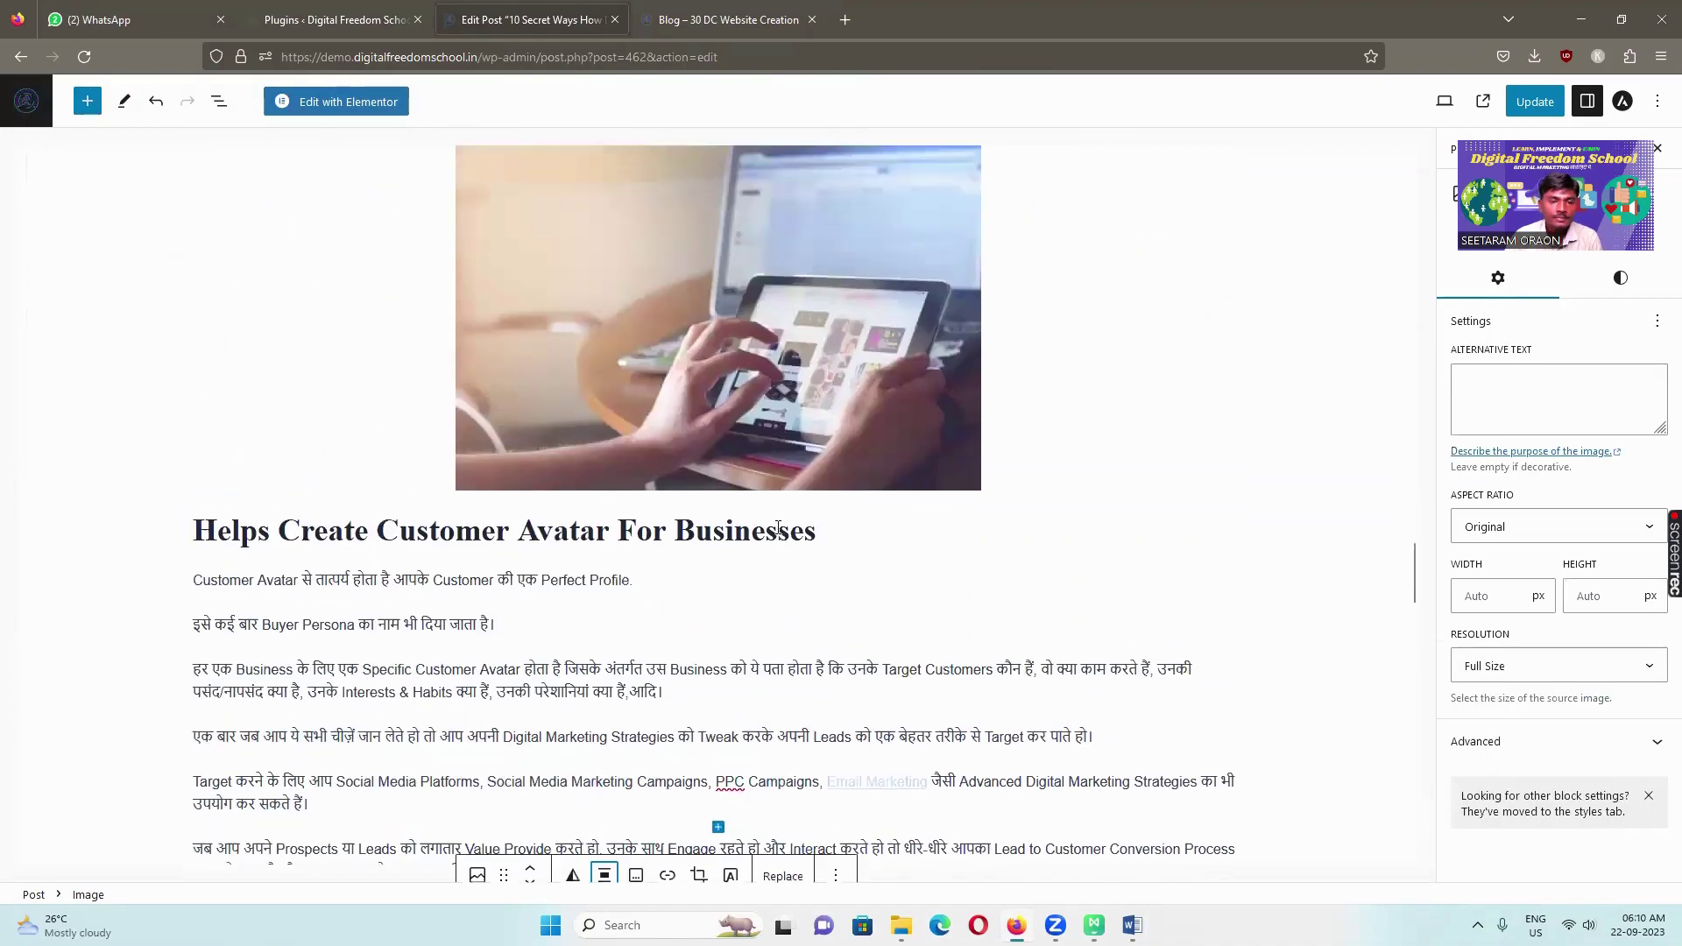
{"action": "scroll", "coordinate": [776, 525], "scroll_direction": "down", "scroll_amount": 9}
{"action": "scroll", "coordinate": [776, 530], "scroll_direction": "down", "scroll_amount": 15}
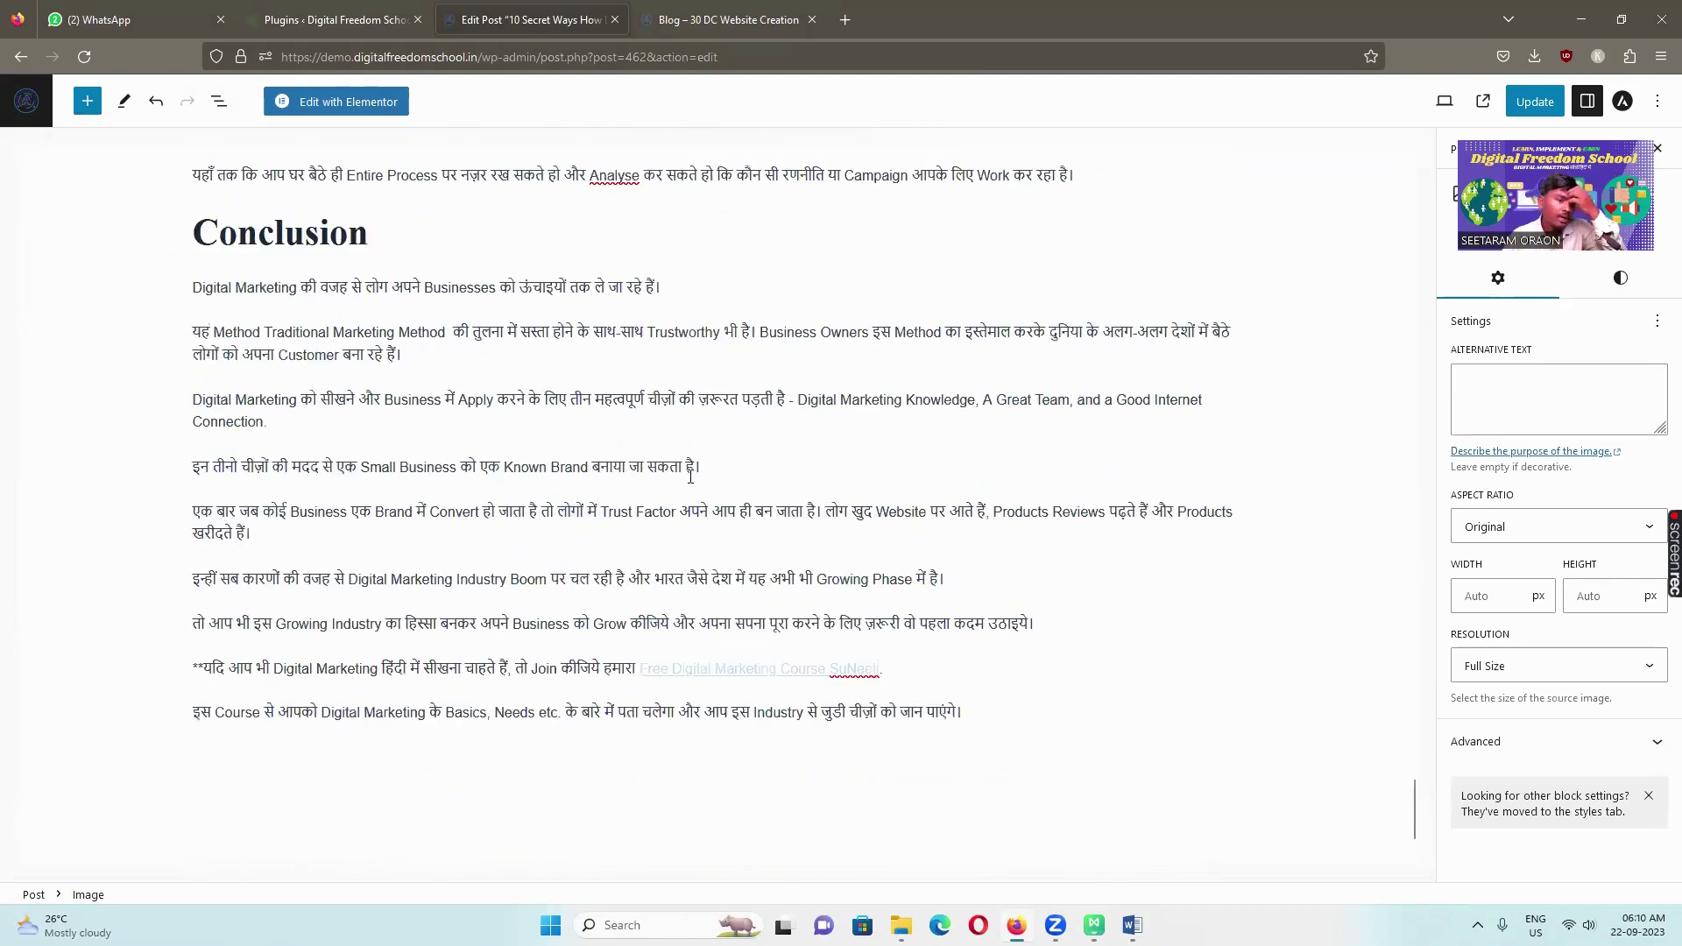
{"action": "scroll", "coordinate": [775, 527], "scroll_direction": "up", "scroll_amount": 4}
{"action": "scroll", "coordinate": [728, 545], "scroll_direction": "up", "scroll_amount": 4}
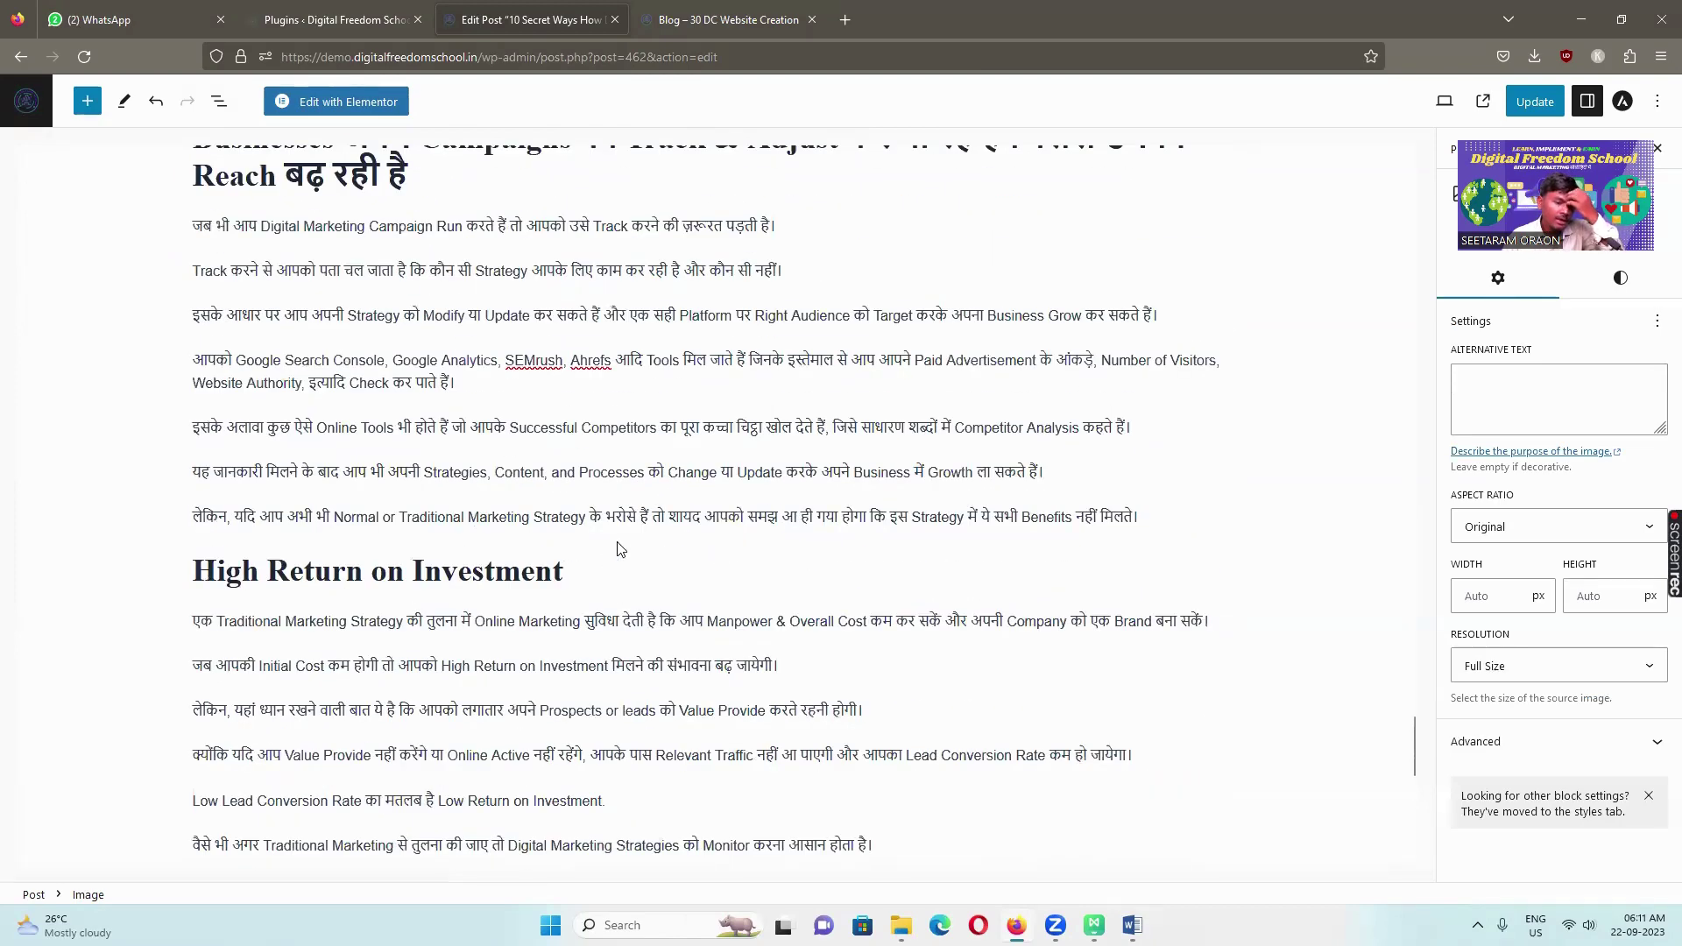
{"action": "left_click", "coordinate": [718, 541]}
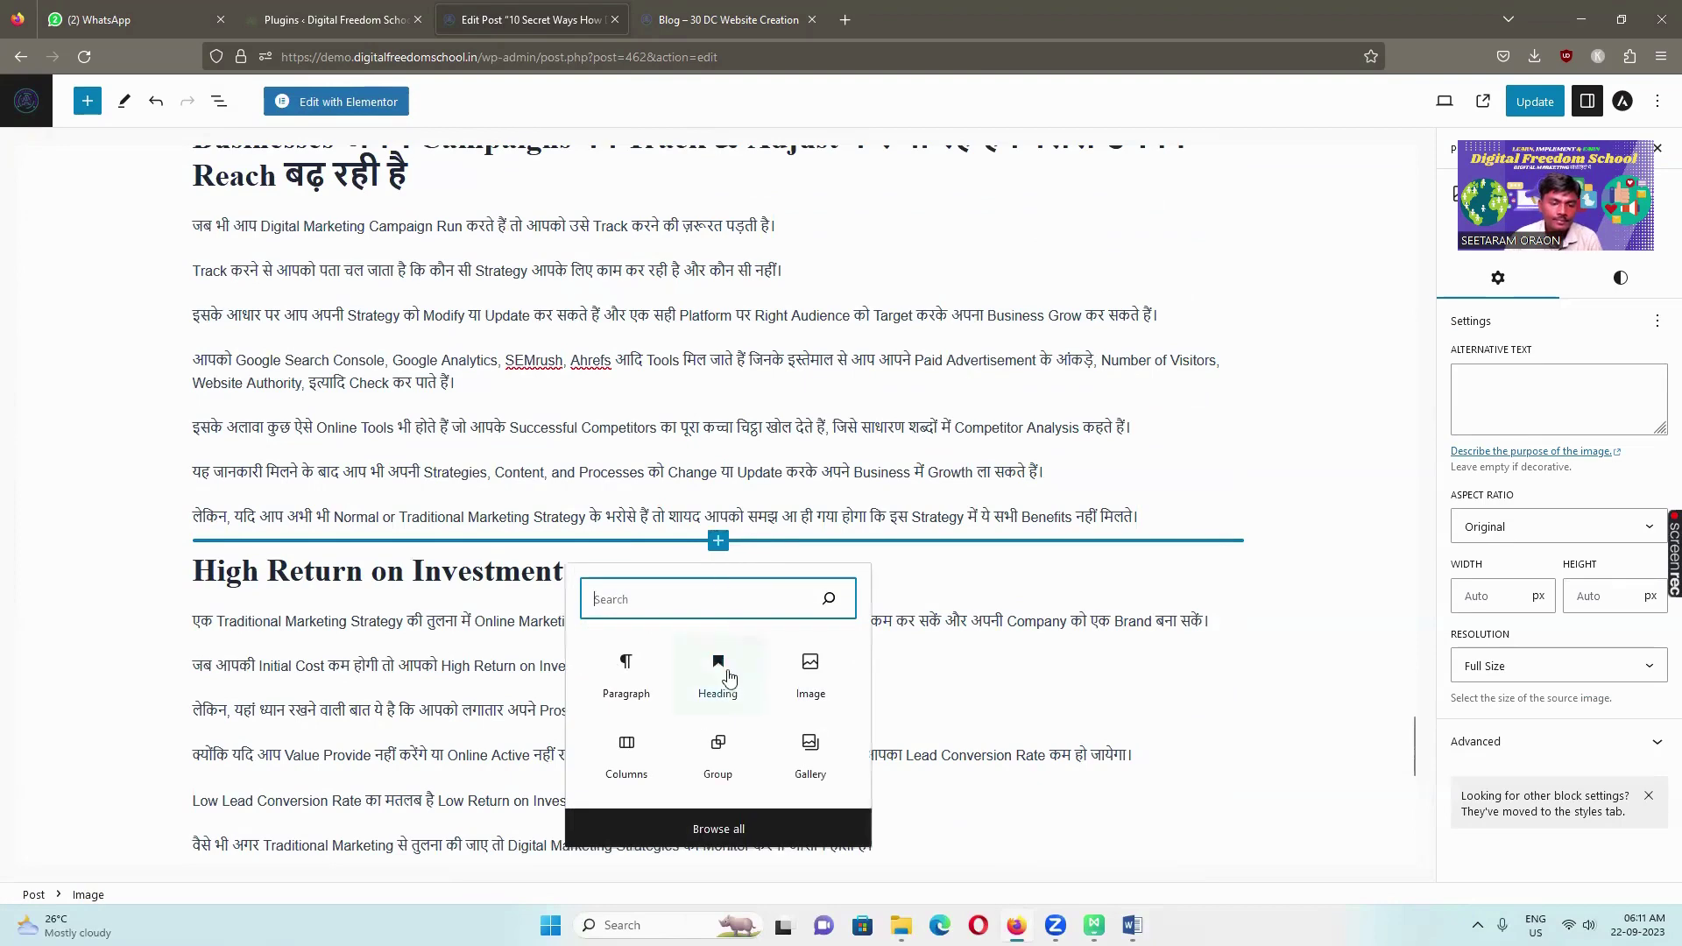
{"action": "left_click", "coordinate": [822, 672]}
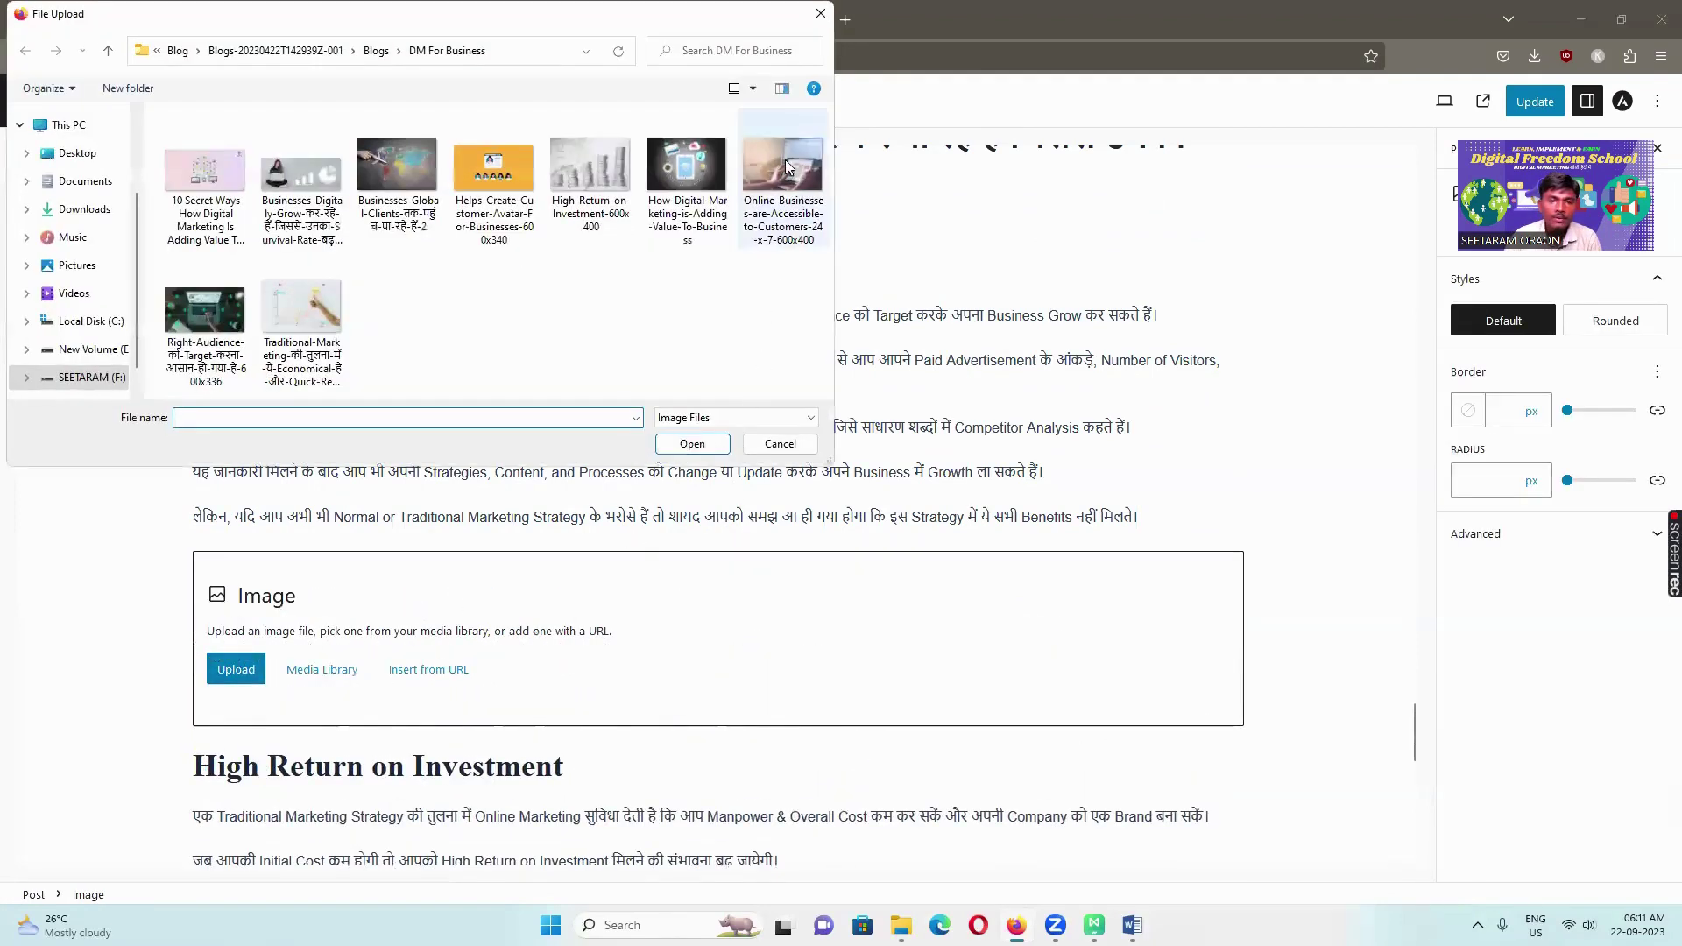
{"action": "left_click", "coordinate": [589, 166]}
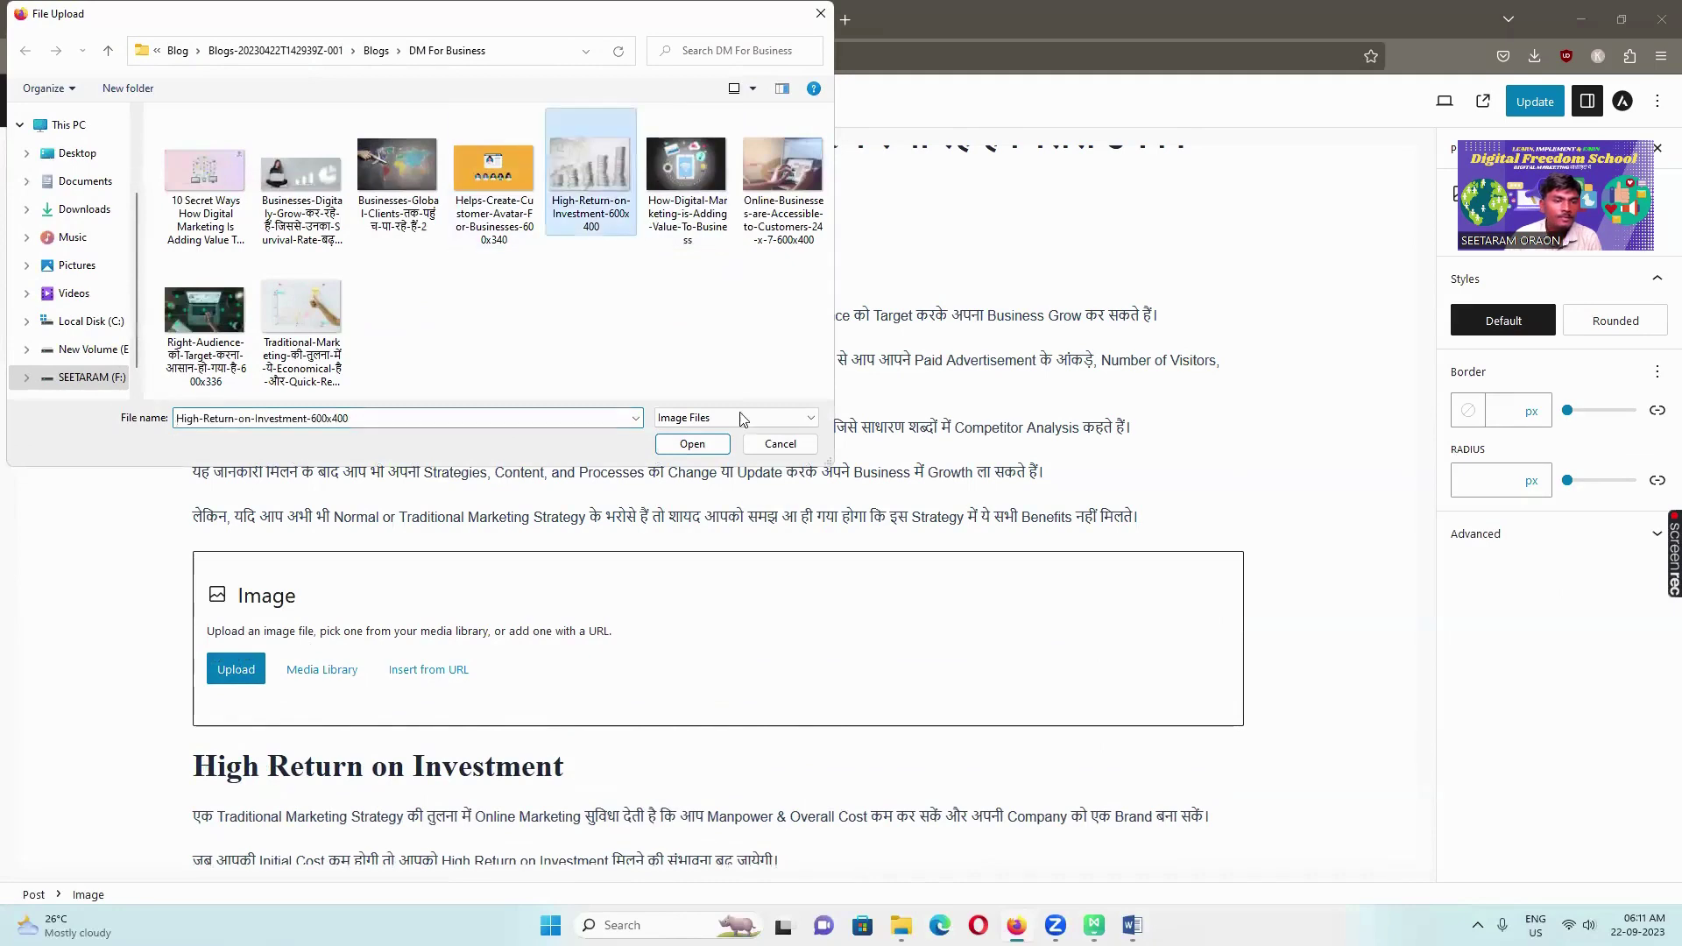
{"action": "left_click", "coordinate": [692, 444]}
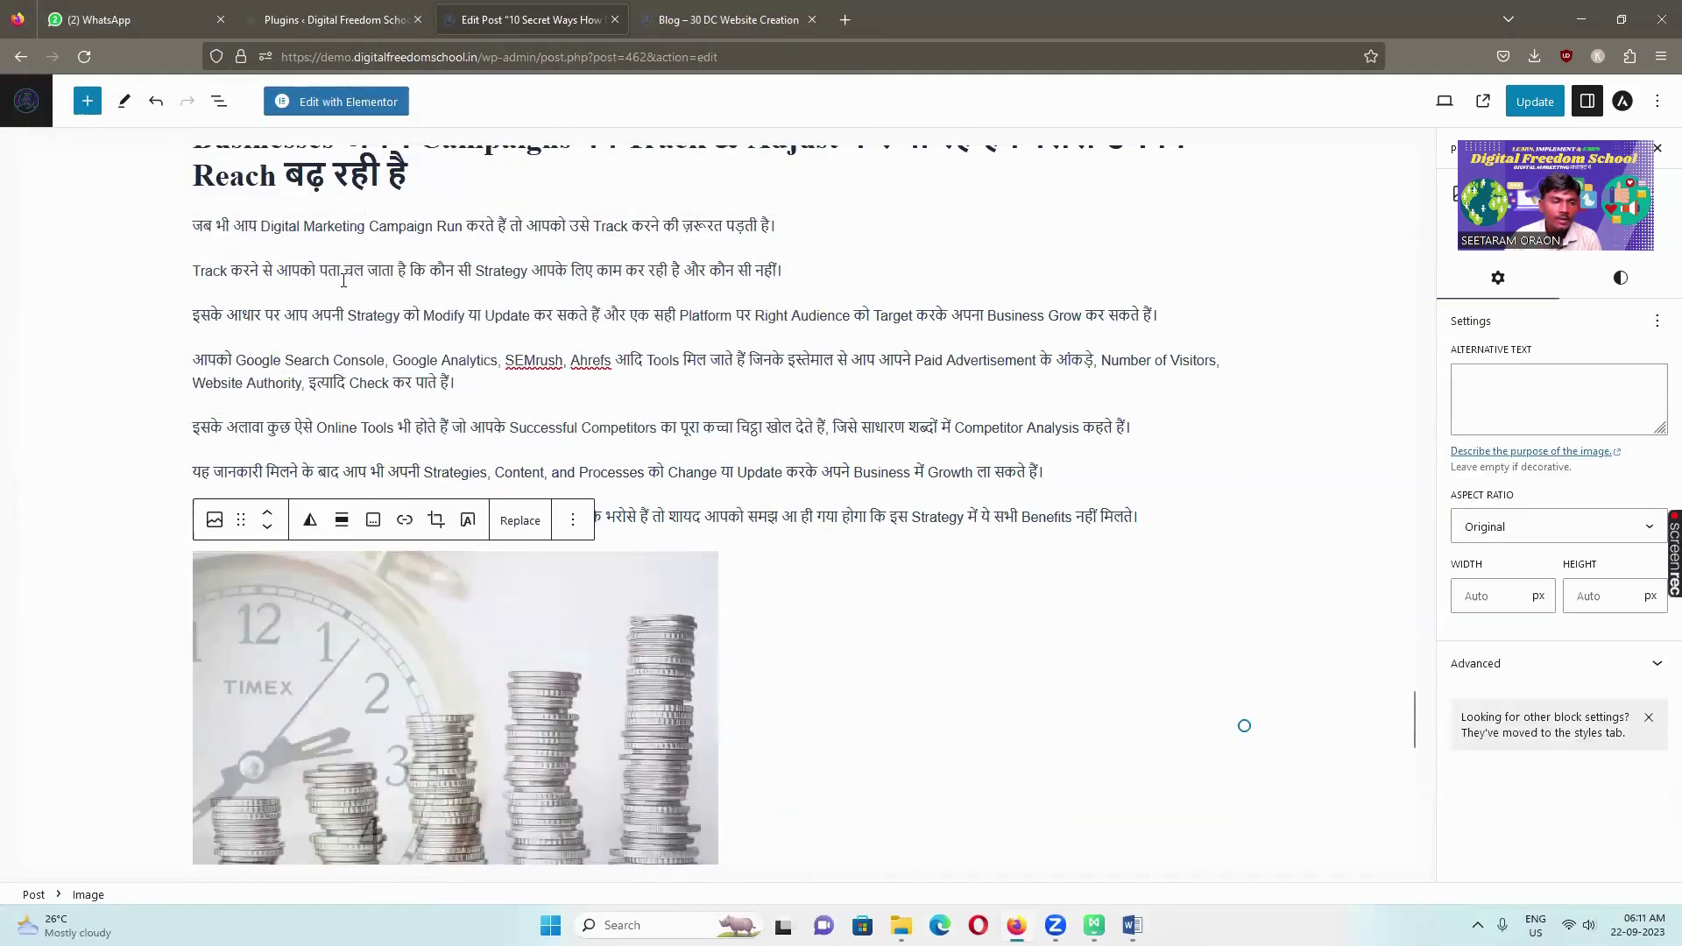
{"action": "left_click", "coordinate": [342, 520]}
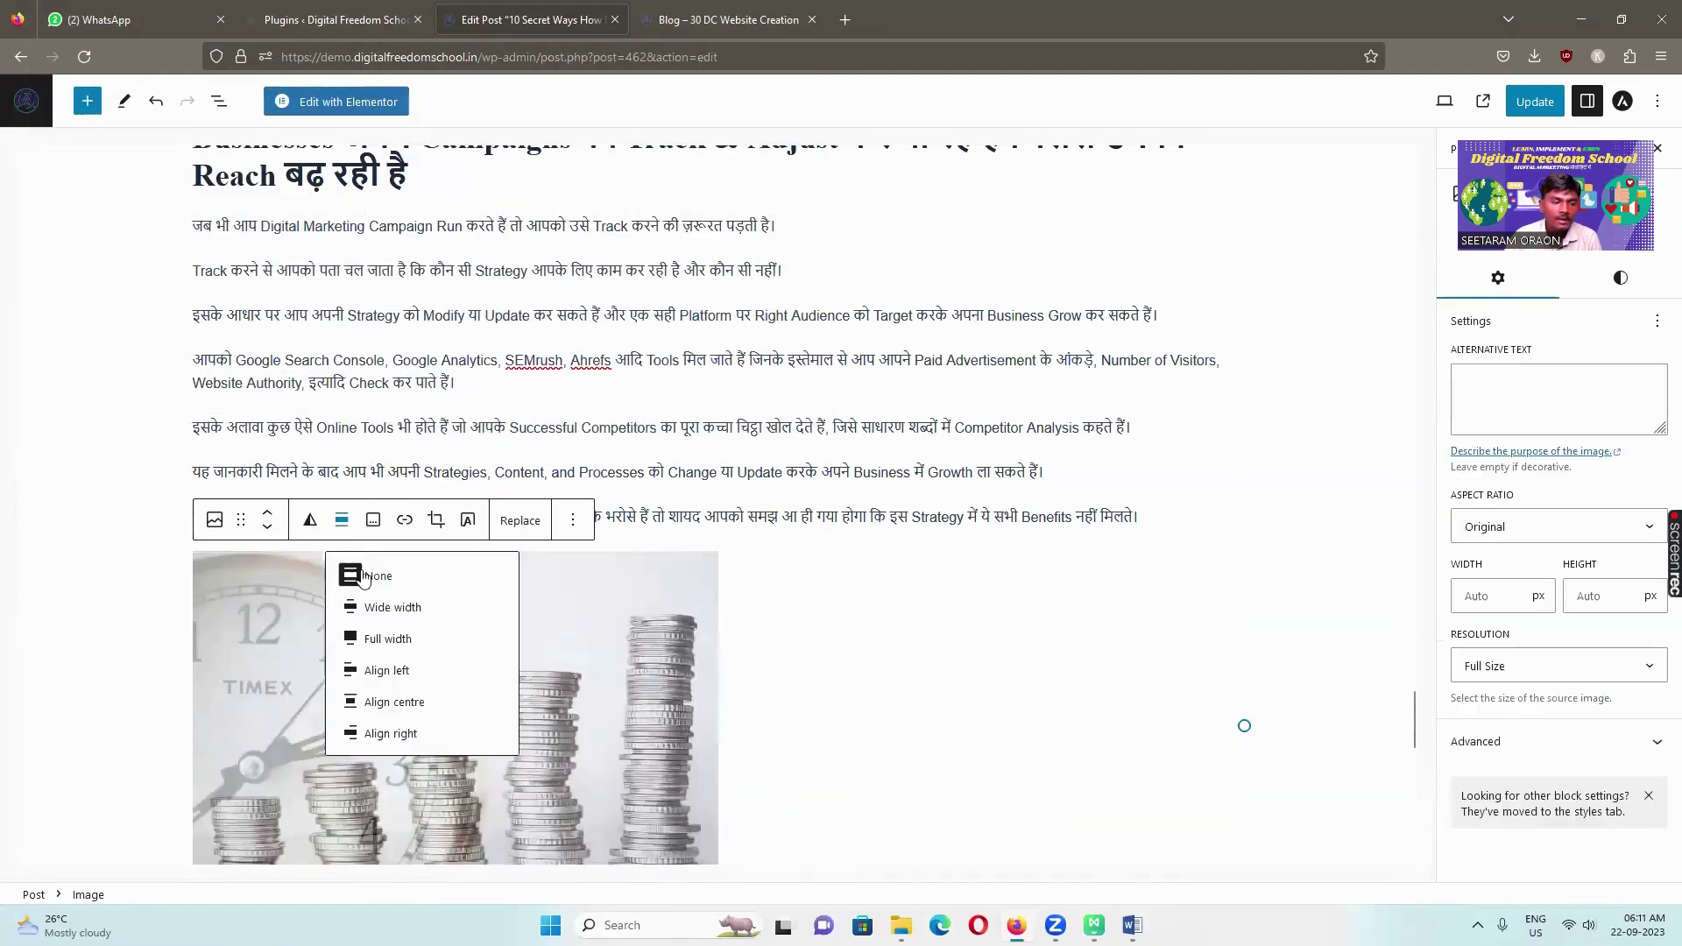
{"action": "left_click", "coordinate": [392, 701]}
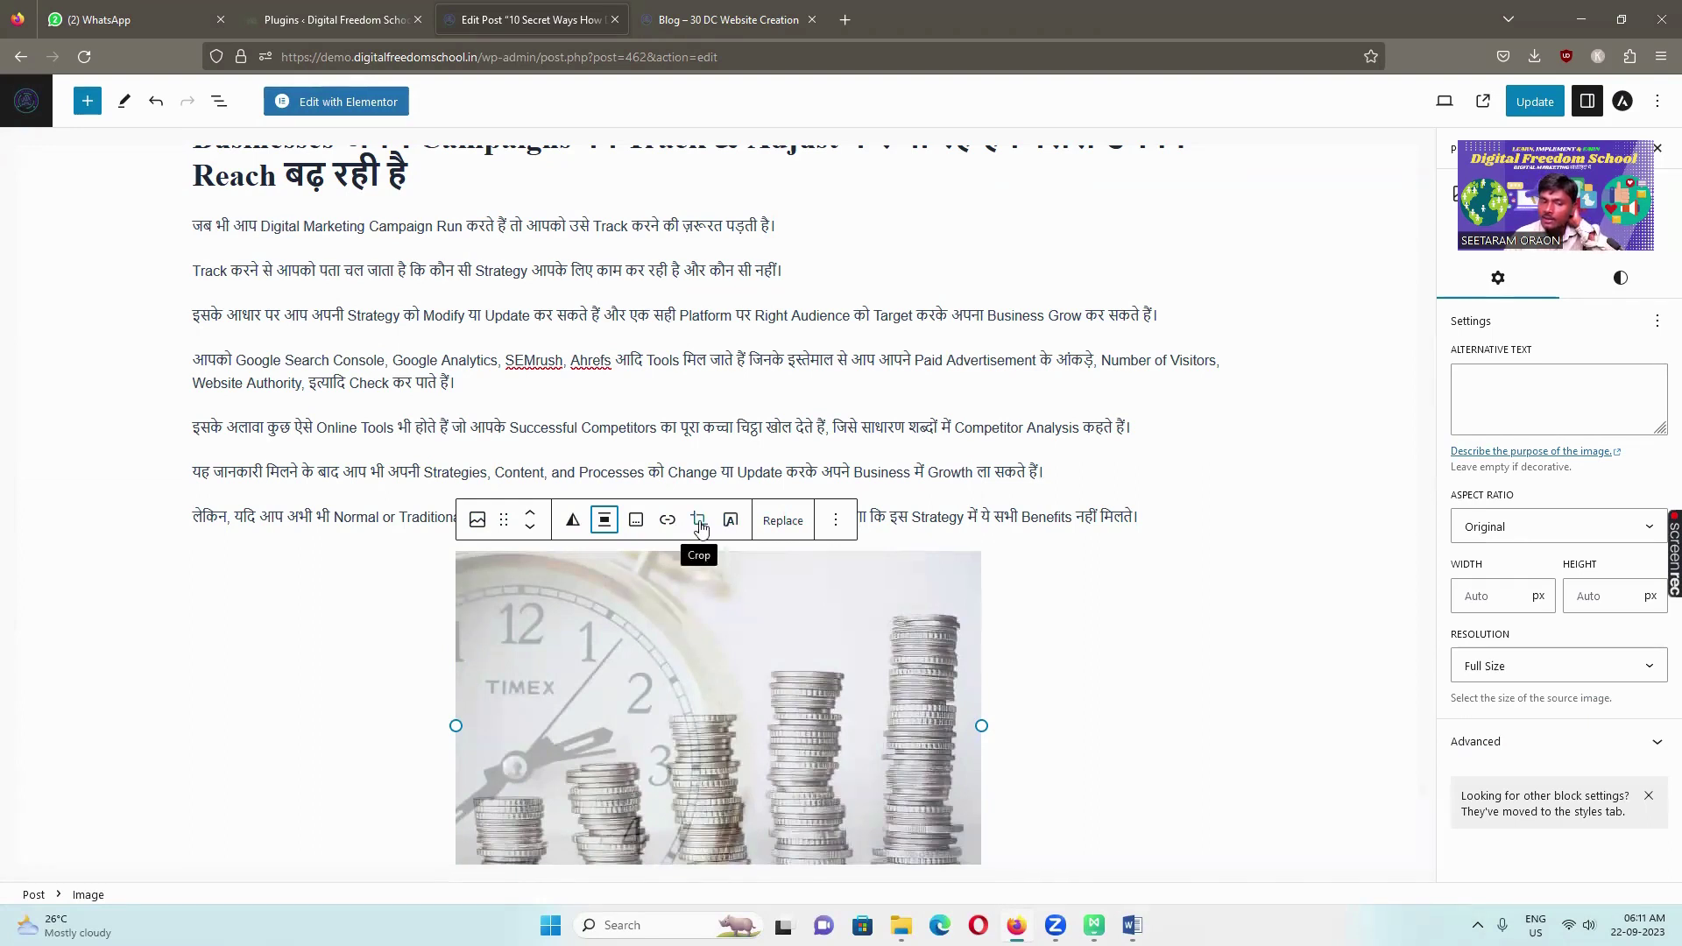
{"action": "left_click", "coordinate": [836, 521]}
{"action": "scroll", "coordinate": [886, 386], "scroll_direction": "down", "scroll_amount": 1}
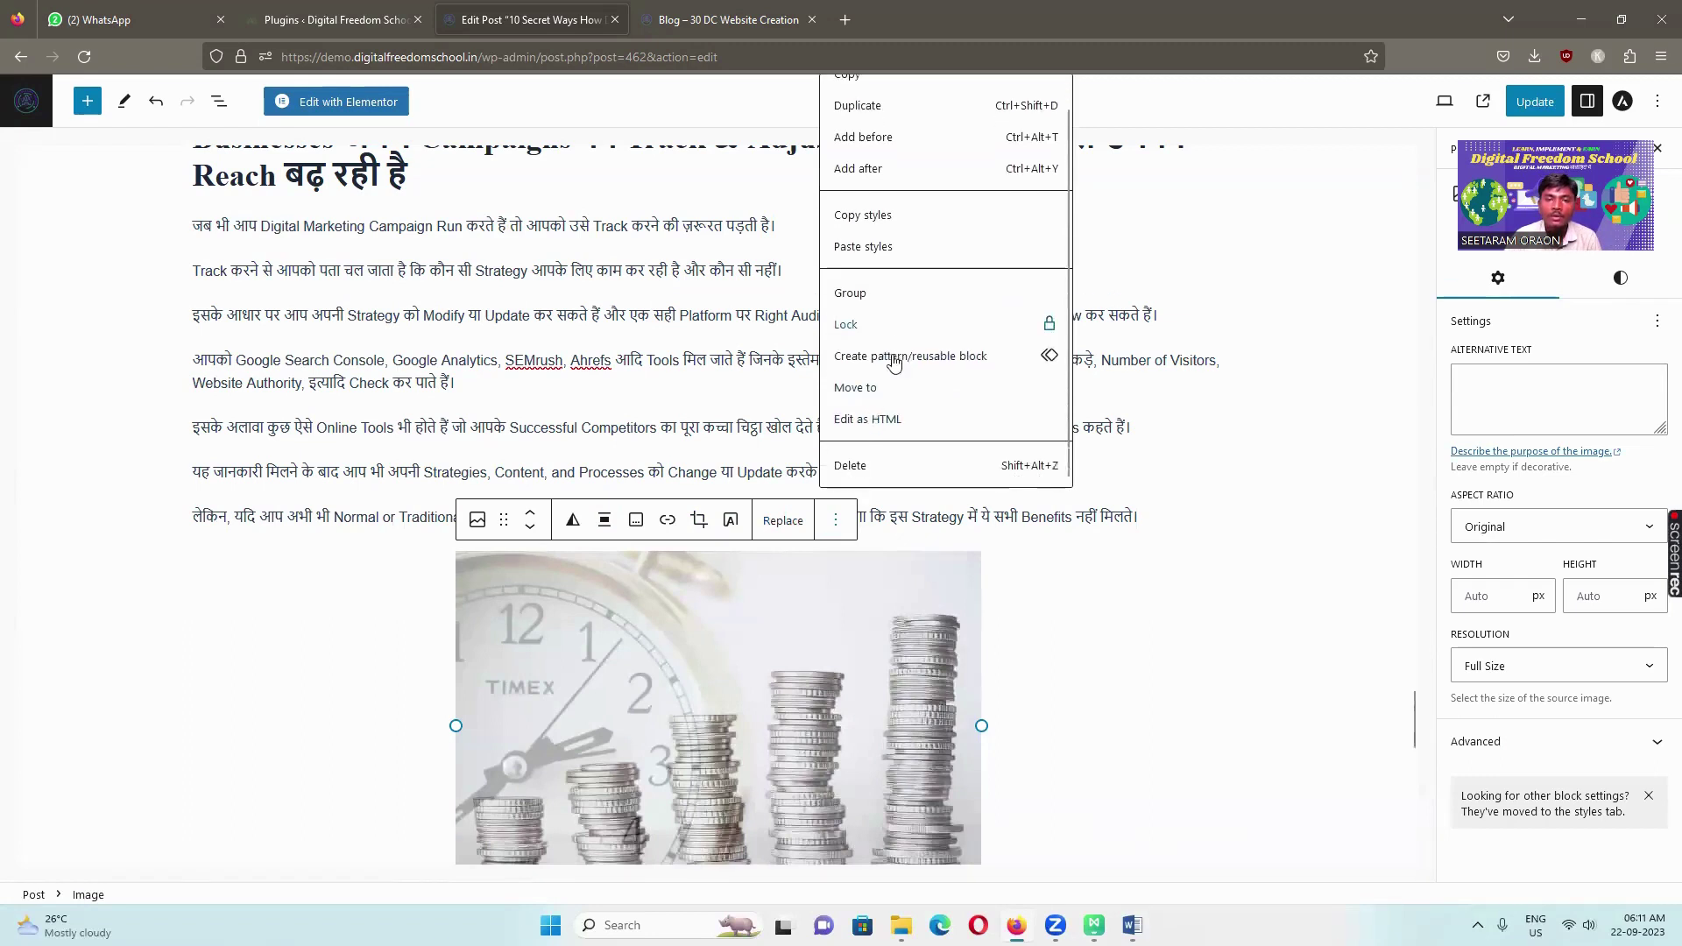
{"action": "scroll", "coordinate": [901, 329], "scroll_direction": "up", "scroll_amount": 1}
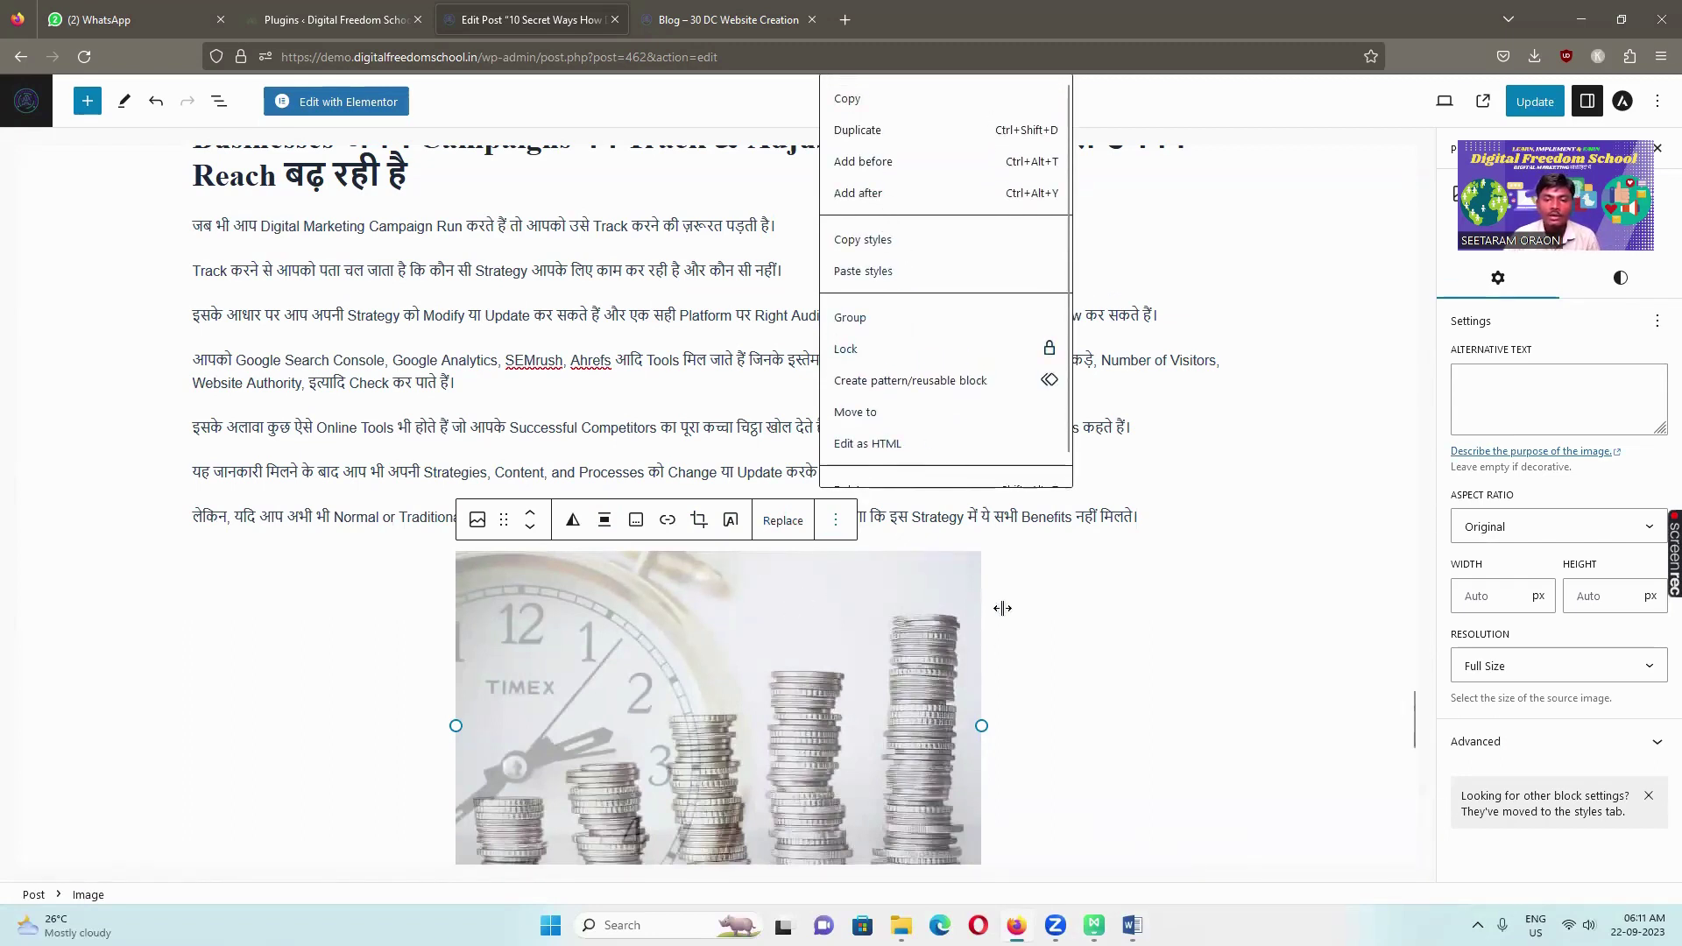
{"action": "left_click", "coordinate": [1117, 611]}
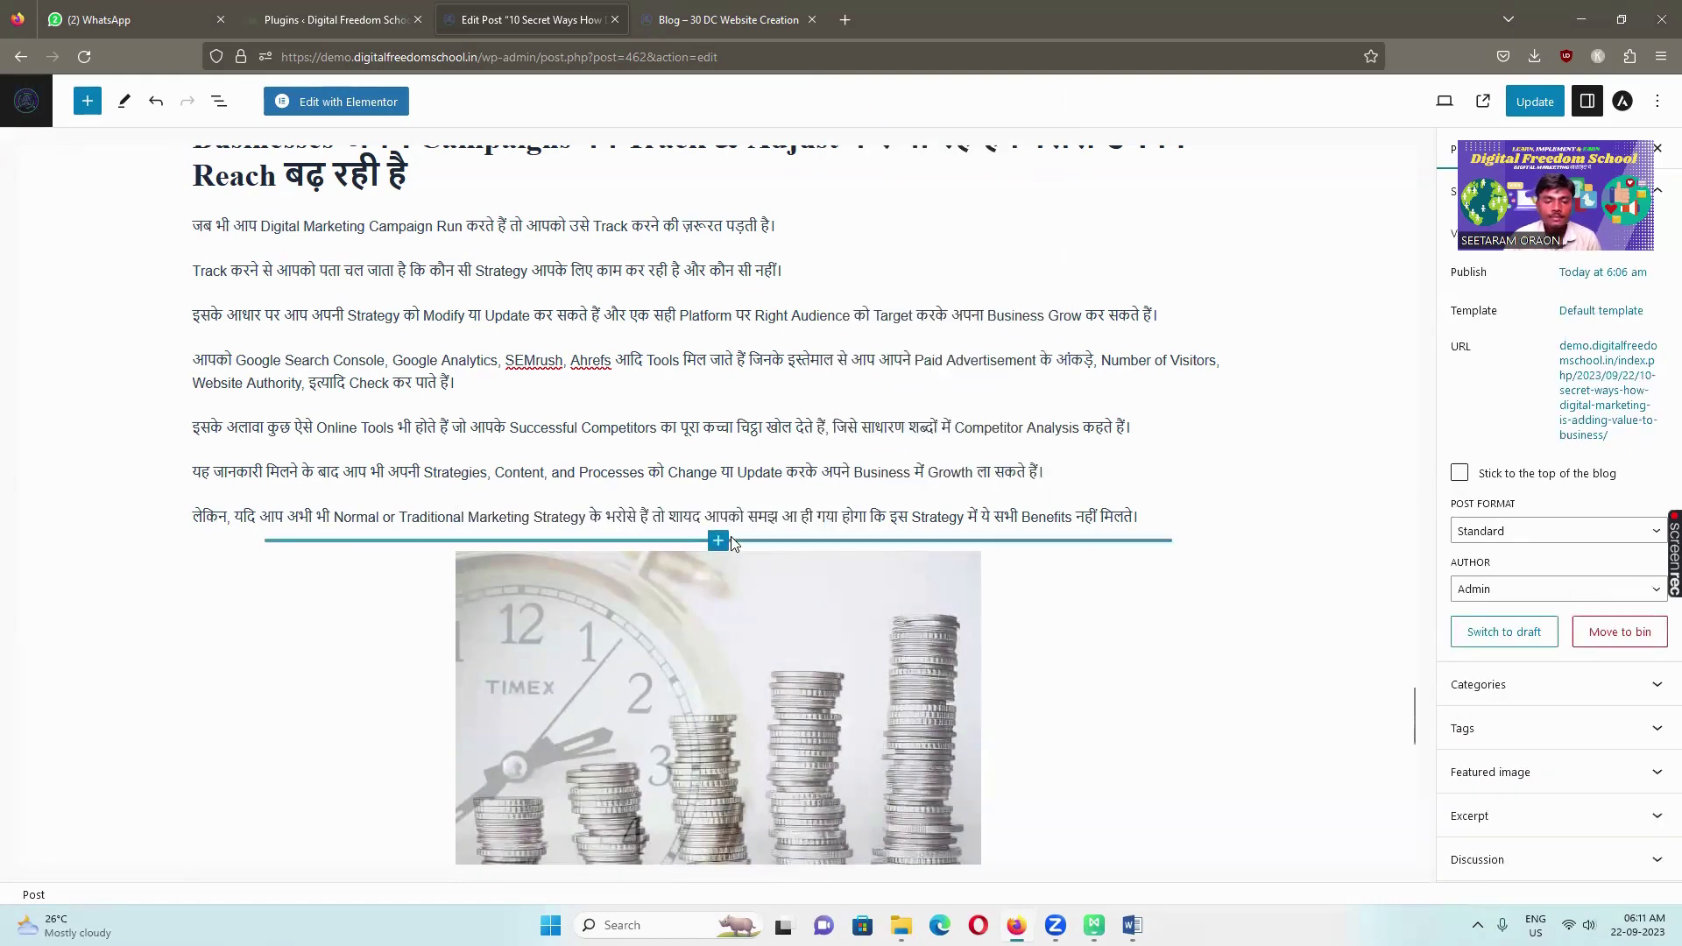
Review the end of the post through the Conclusion section and update the published post
{"action": "scroll", "coordinate": [918, 354], "scroll_direction": "down", "scroll_amount": 3}
{"action": "scroll", "coordinate": [918, 355], "scroll_direction": "down", "scroll_amount": 15}
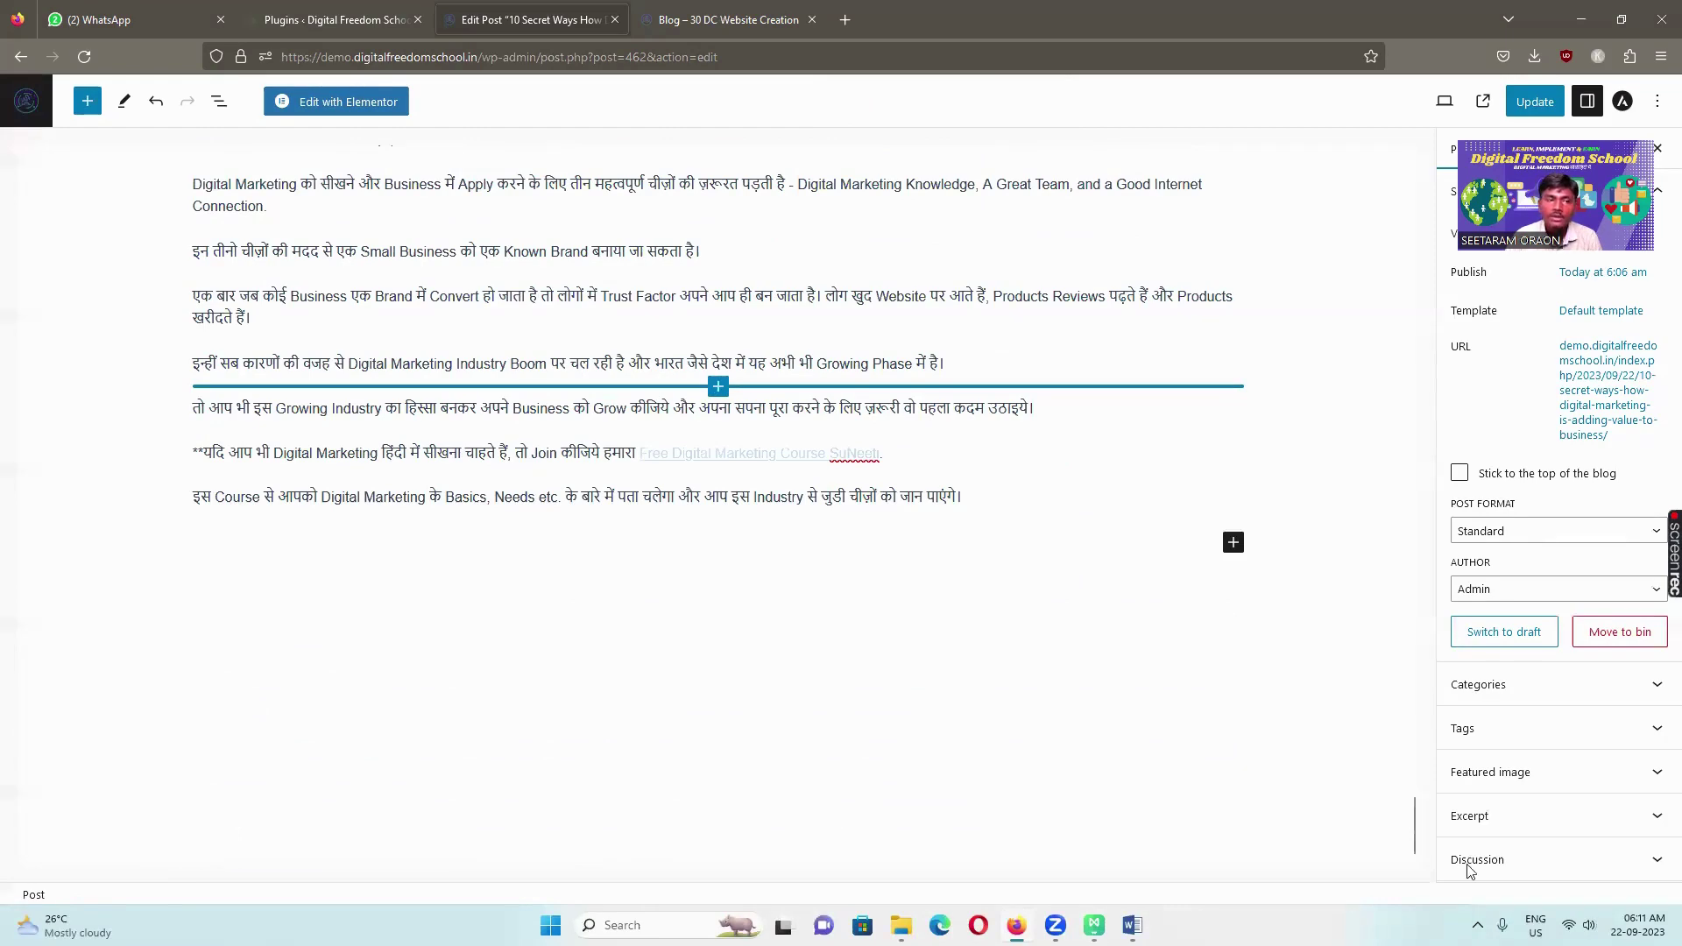
{"action": "scroll", "coordinate": [1366, 395], "scroll_direction": "up", "scroll_amount": 3}
{"action": "left_click", "coordinate": [1539, 102]}
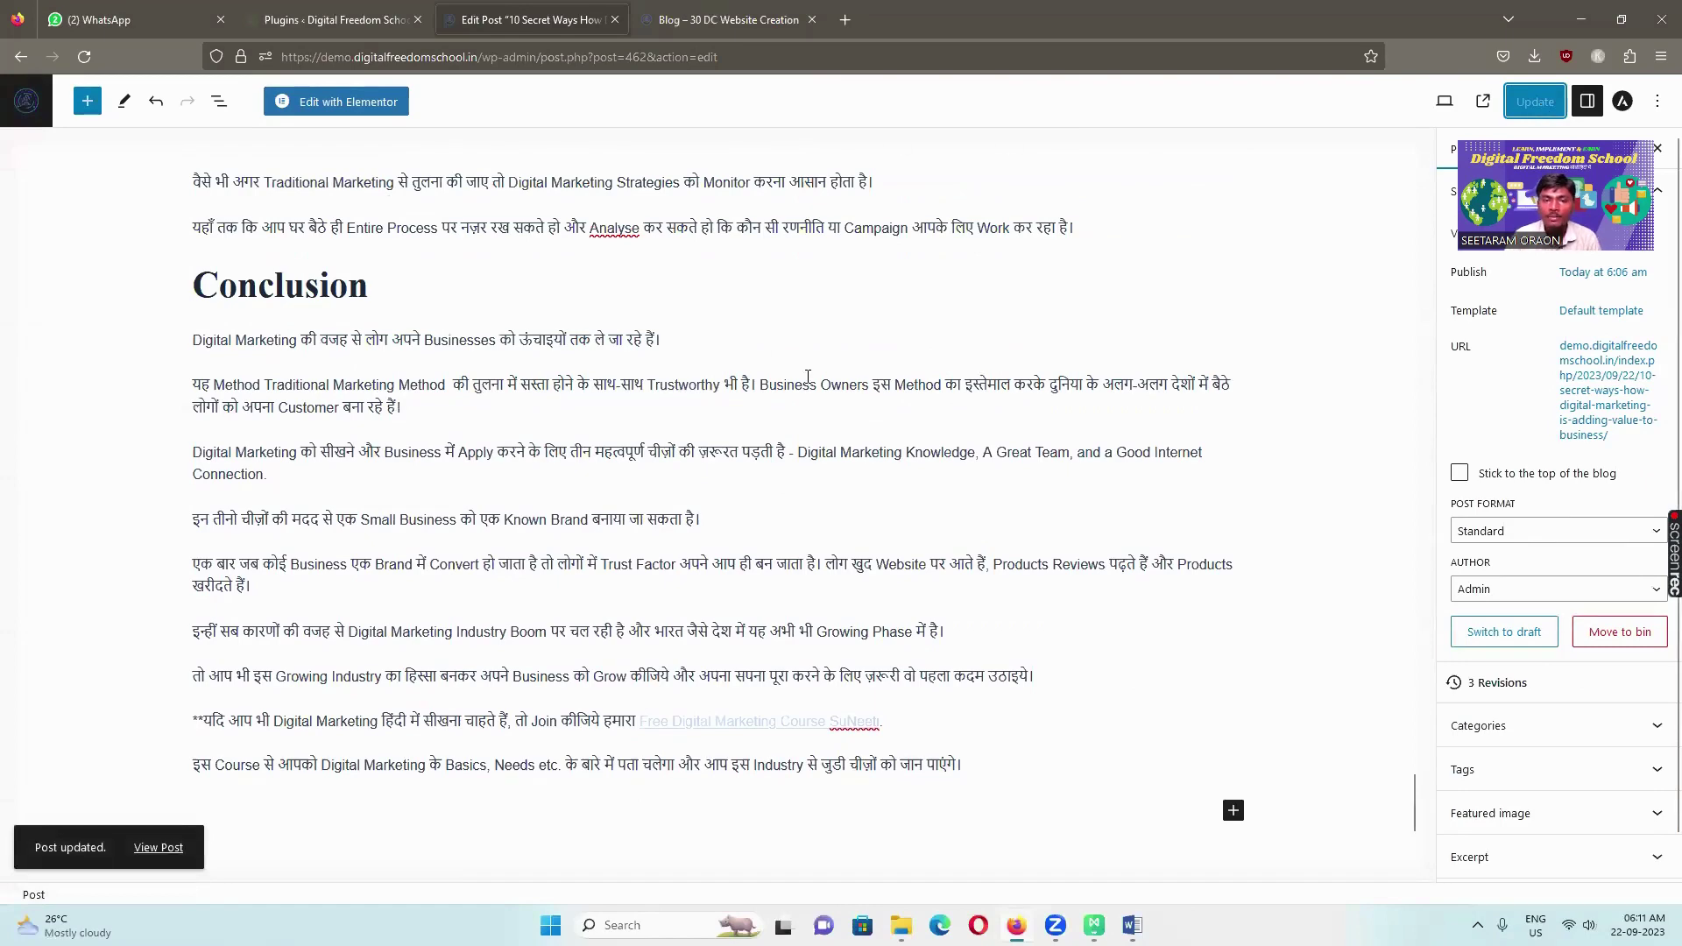
Switch to the live site's Blog page and reload it to check the post listing
{"action": "left_click", "coordinate": [759, 25]}
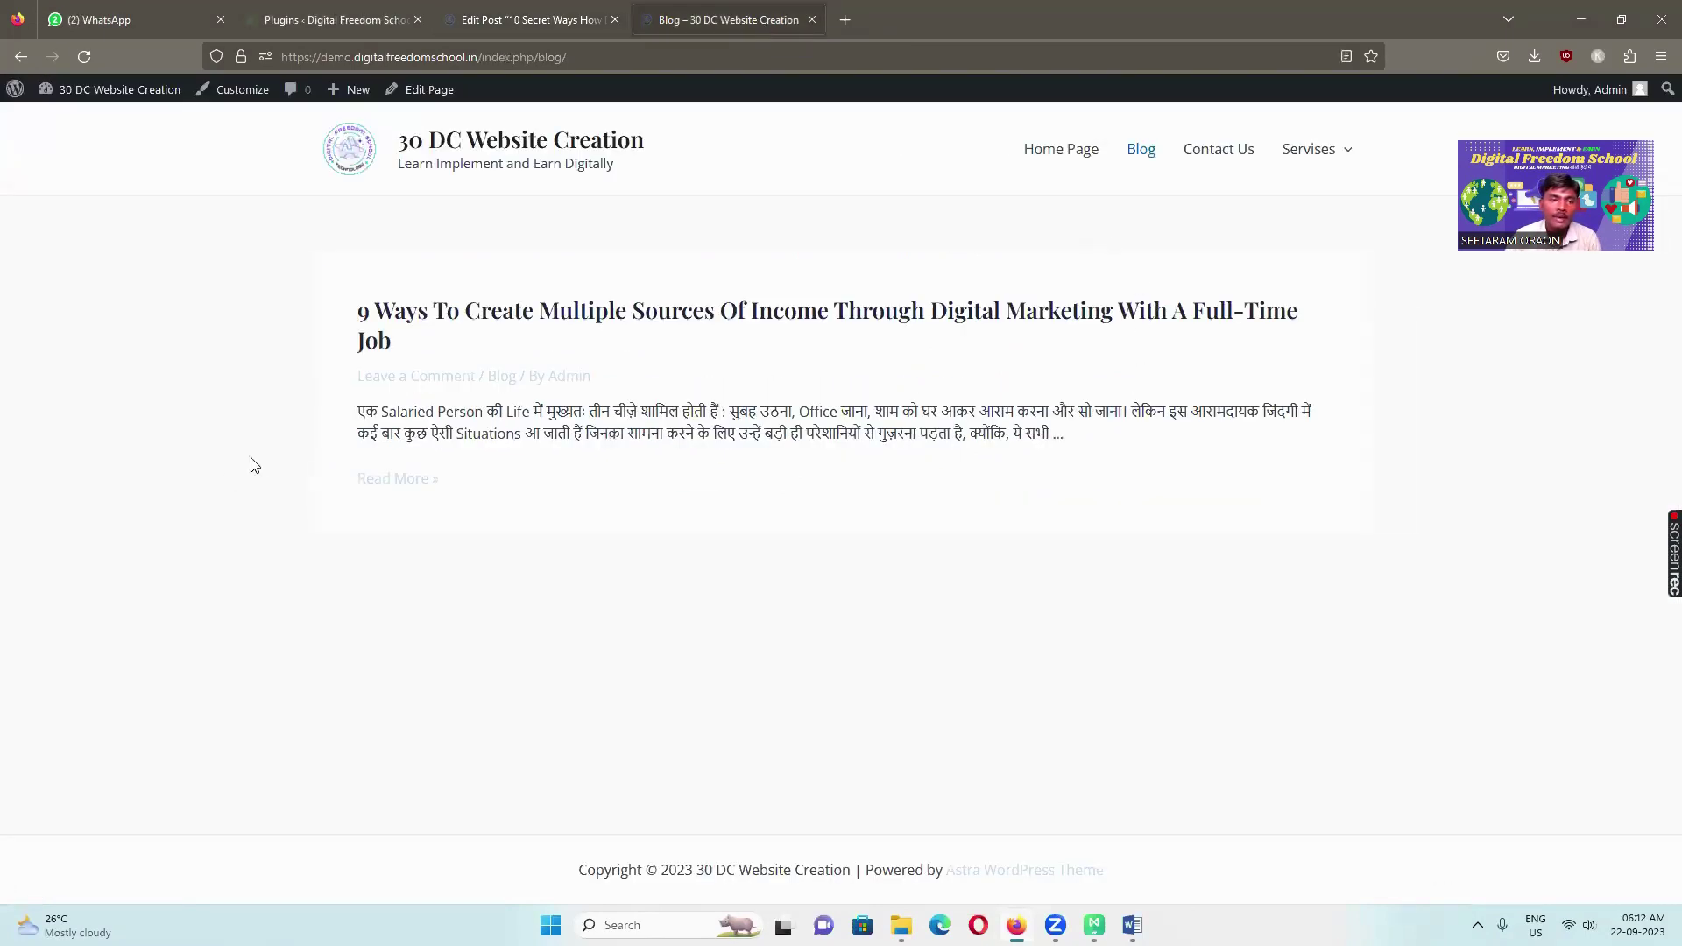
{"action": "left_click", "coordinate": [91, 55]}
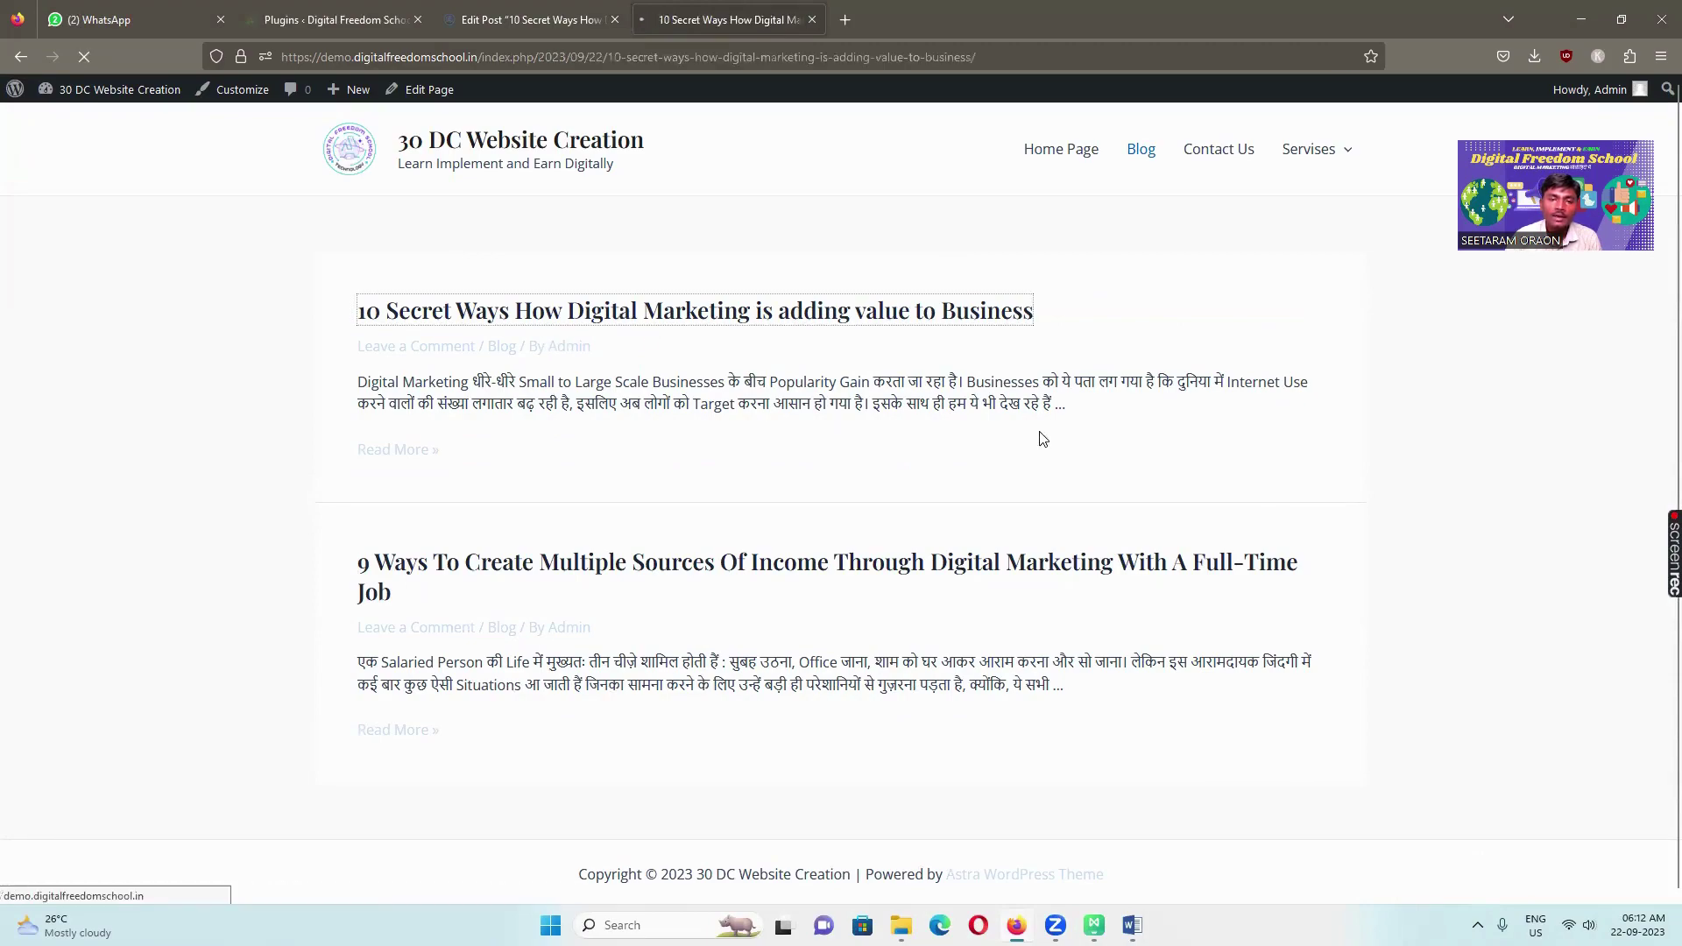
Review the live "10 Secret Ways How Digital Marketing is adding value to Business" post, checking its images, headings and text down to the comment form
{"action": "scroll", "coordinate": [882, 537], "scroll_direction": "down", "scroll_amount": 10}
{"action": "scroll", "coordinate": [885, 535], "scroll_direction": "down", "scroll_amount": 15}
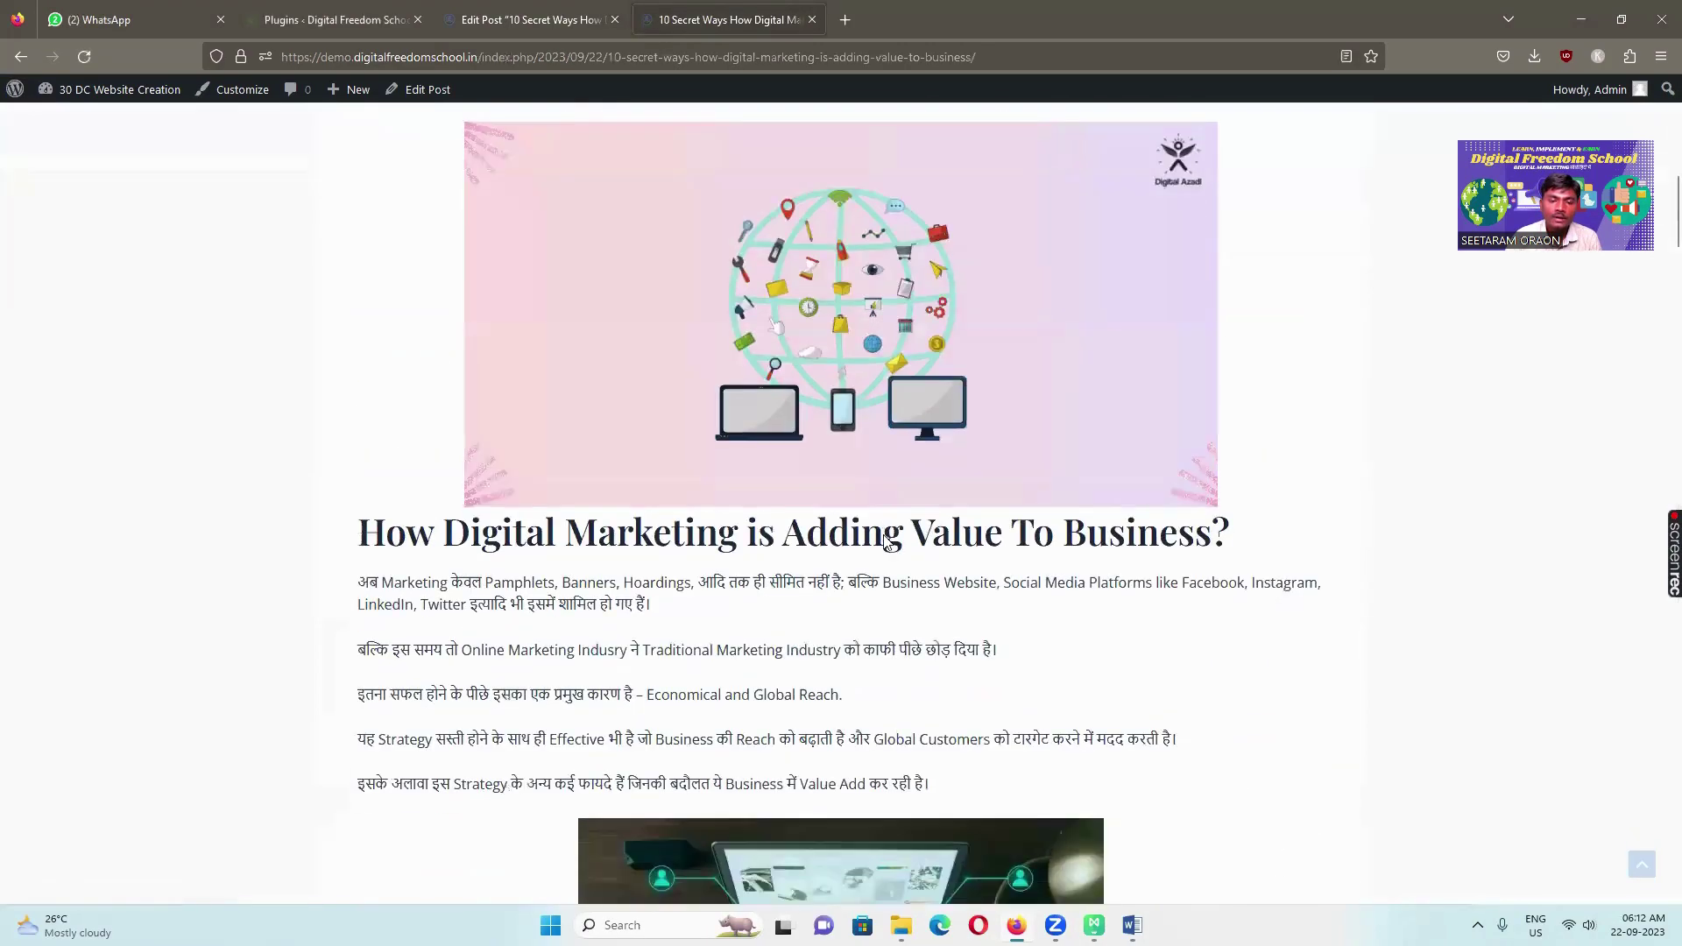
{"action": "scroll", "coordinate": [883, 534], "scroll_direction": "down", "scroll_amount": 20}
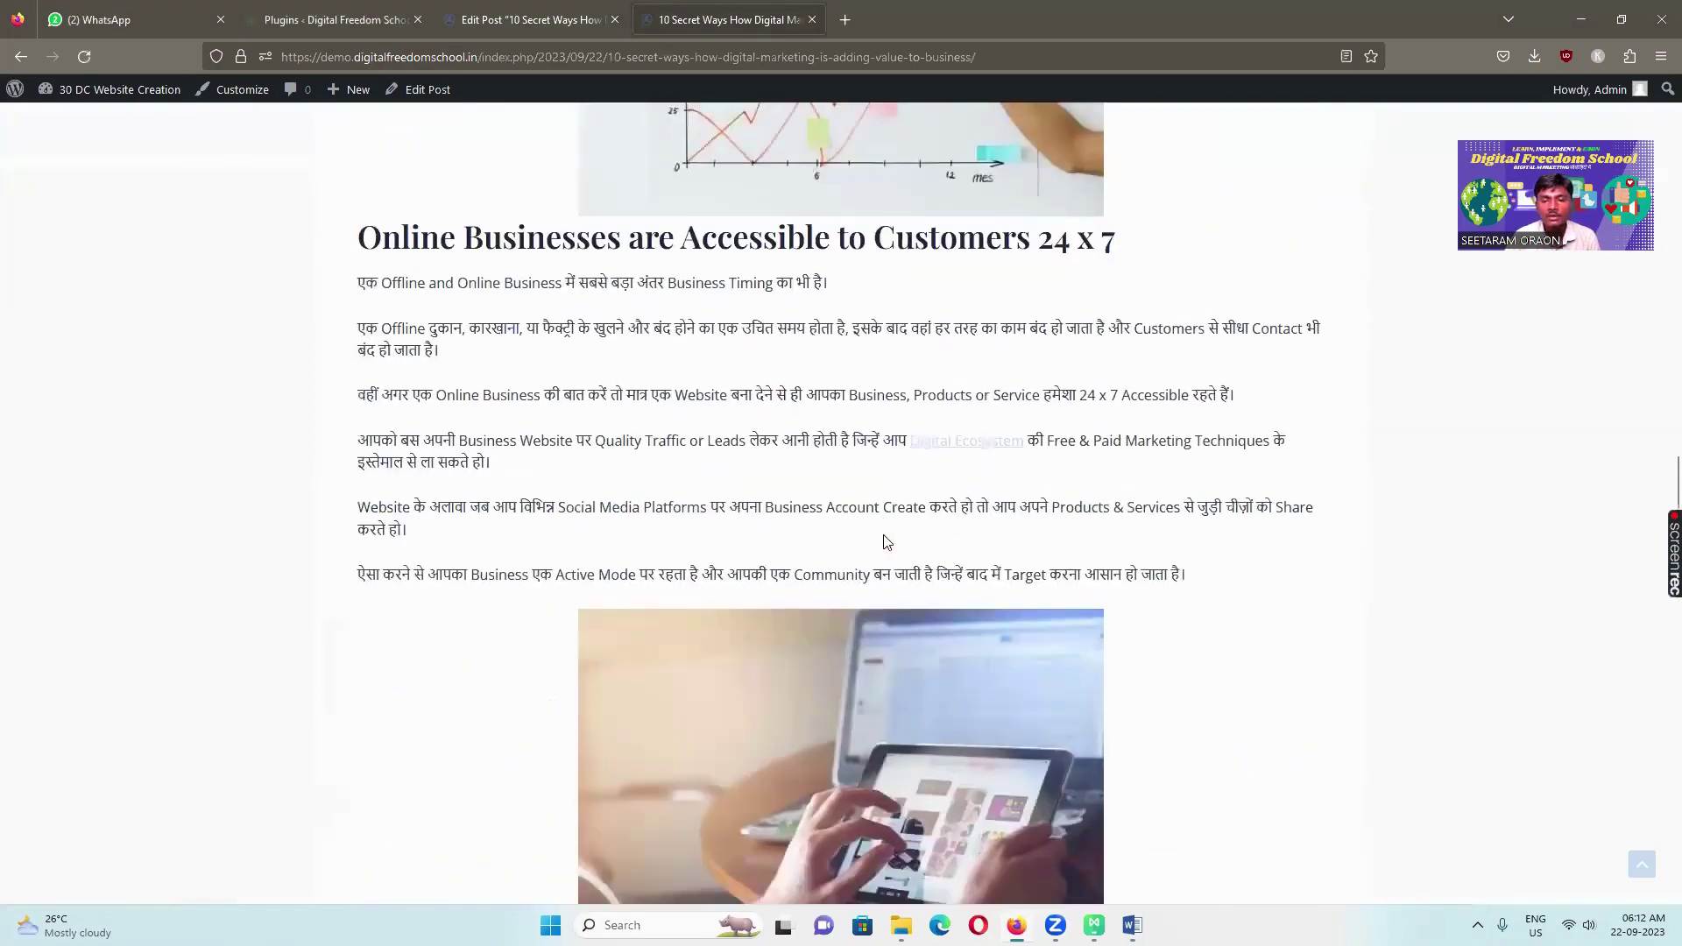
{"action": "scroll", "coordinate": [885, 534], "scroll_direction": "down", "scroll_amount": 20}
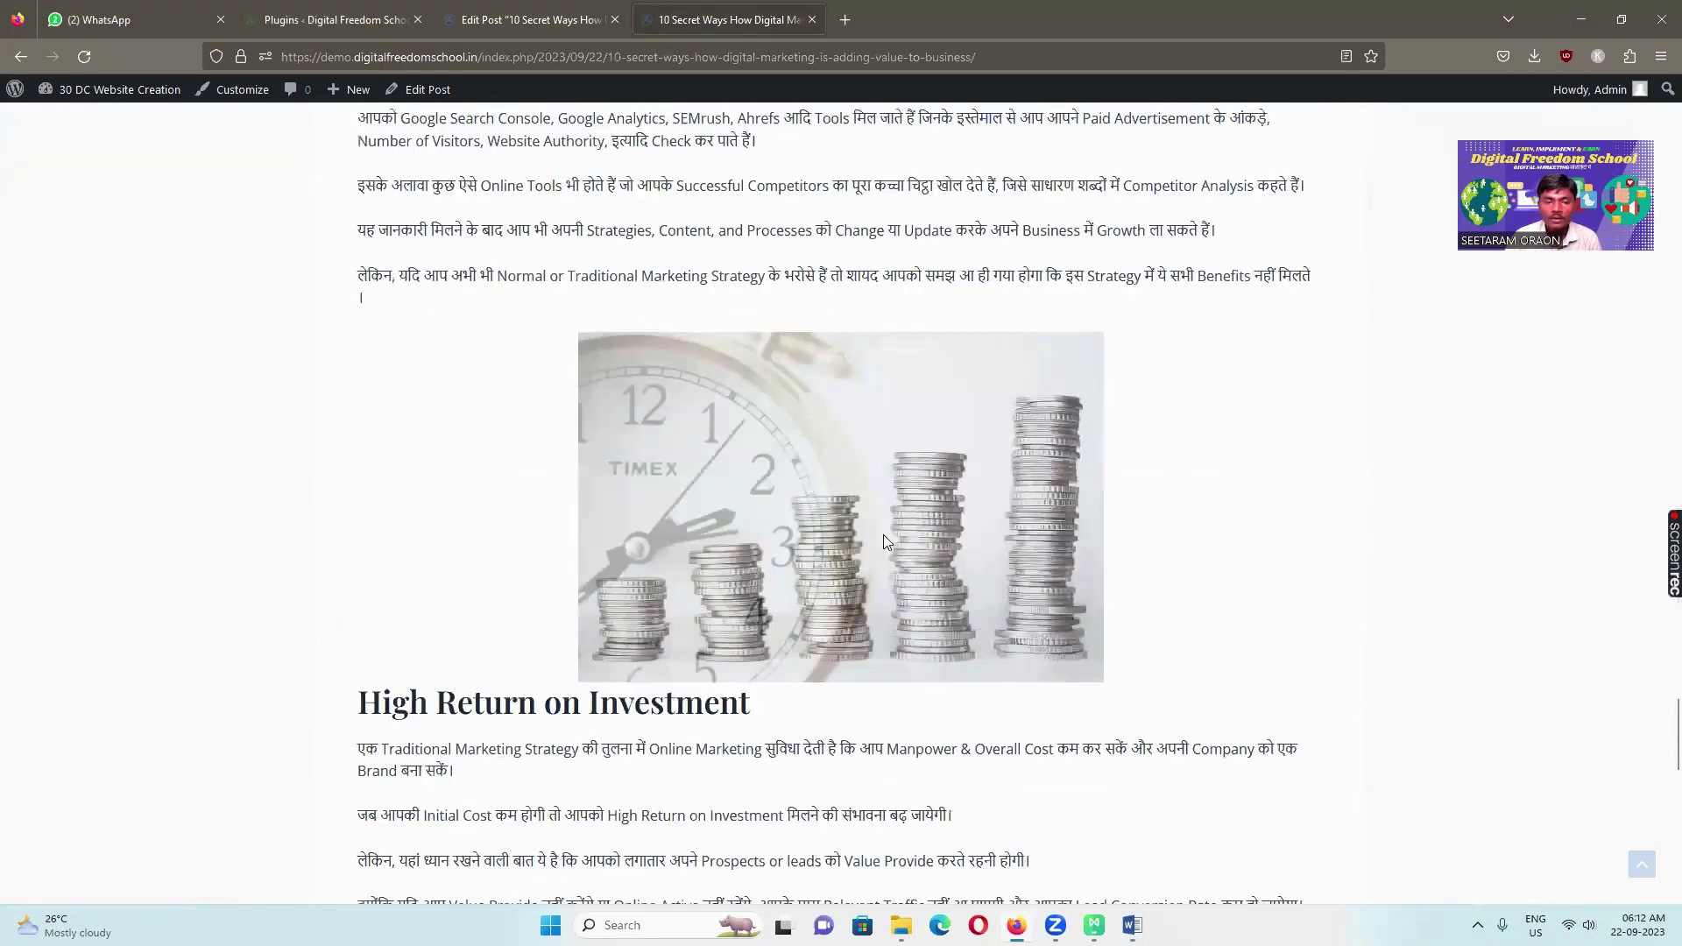
{"action": "scroll", "coordinate": [885, 534], "scroll_direction": "up", "scroll_amount": 15}
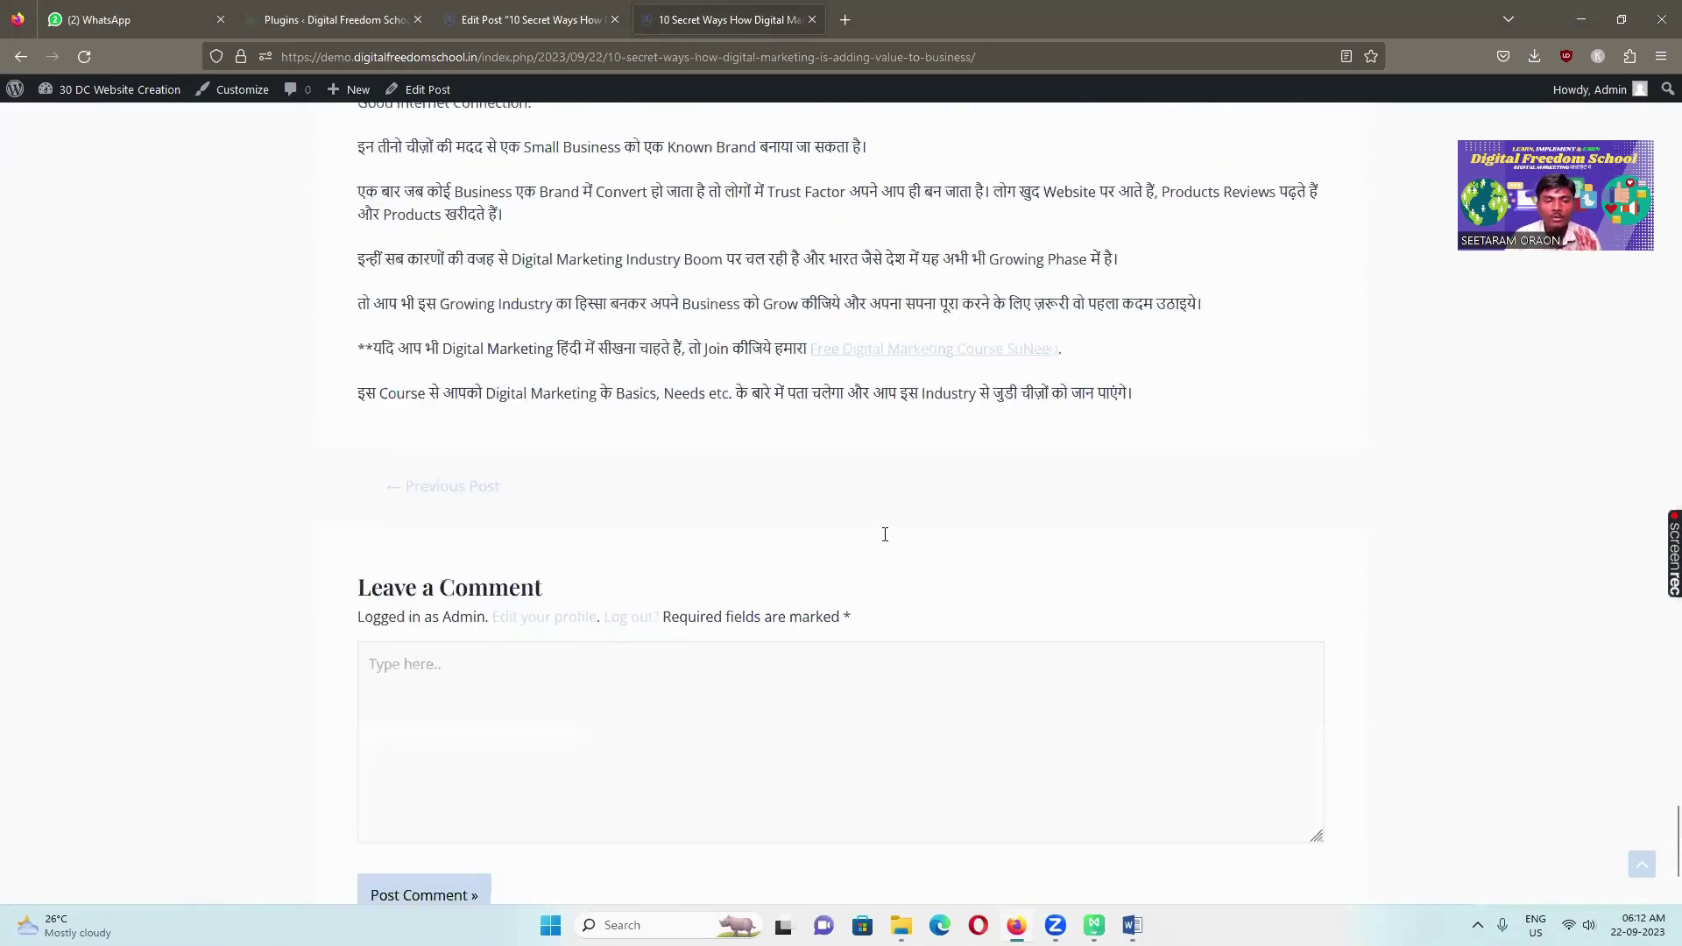
{"action": "scroll", "coordinate": [885, 541], "scroll_direction": "up", "scroll_amount": 5}
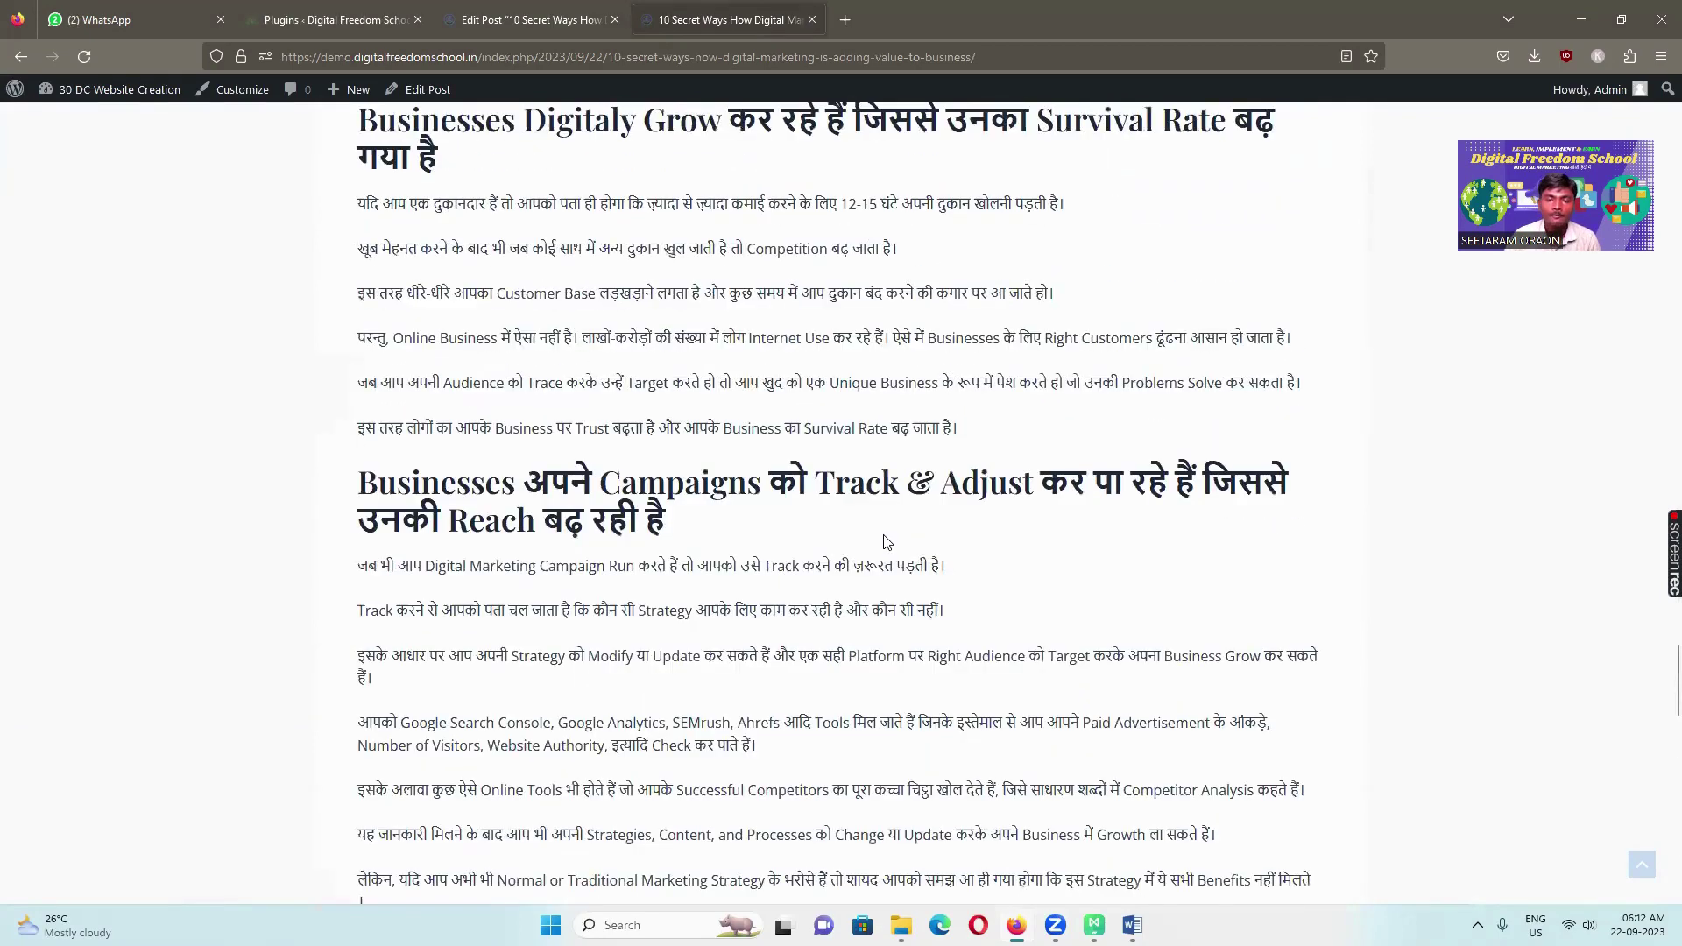
{"action": "scroll", "coordinate": [884, 535], "scroll_direction": "up", "scroll_amount": 20}
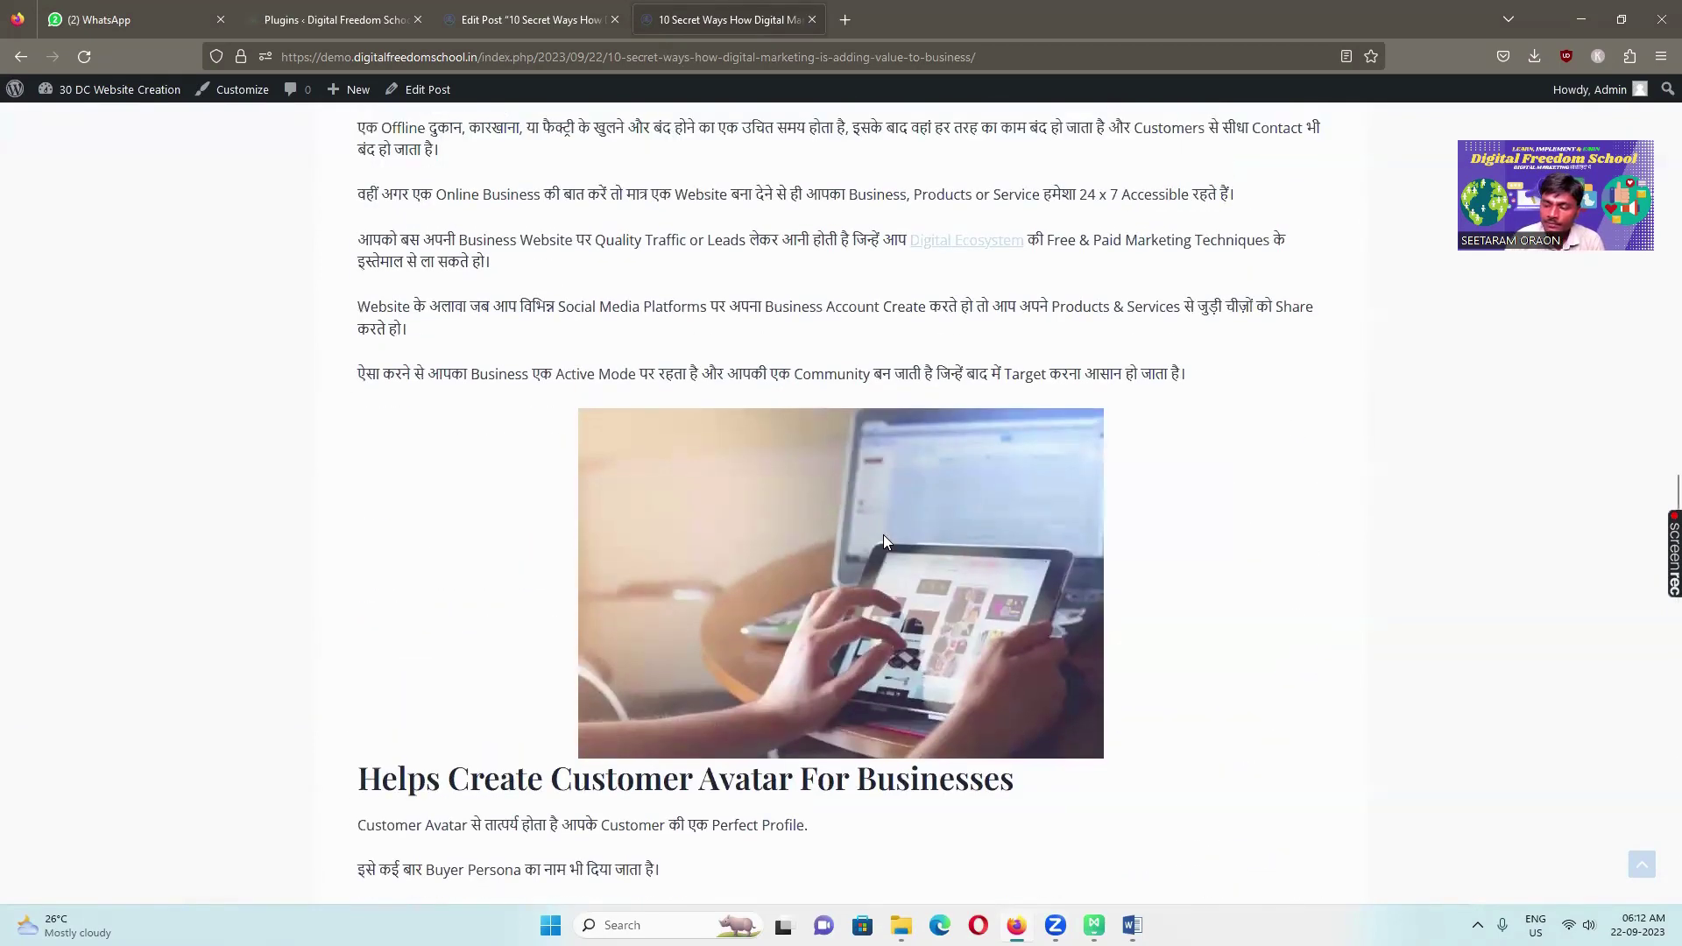
{"action": "scroll", "coordinate": [883, 542], "scroll_direction": "up", "scroll_amount": 20}
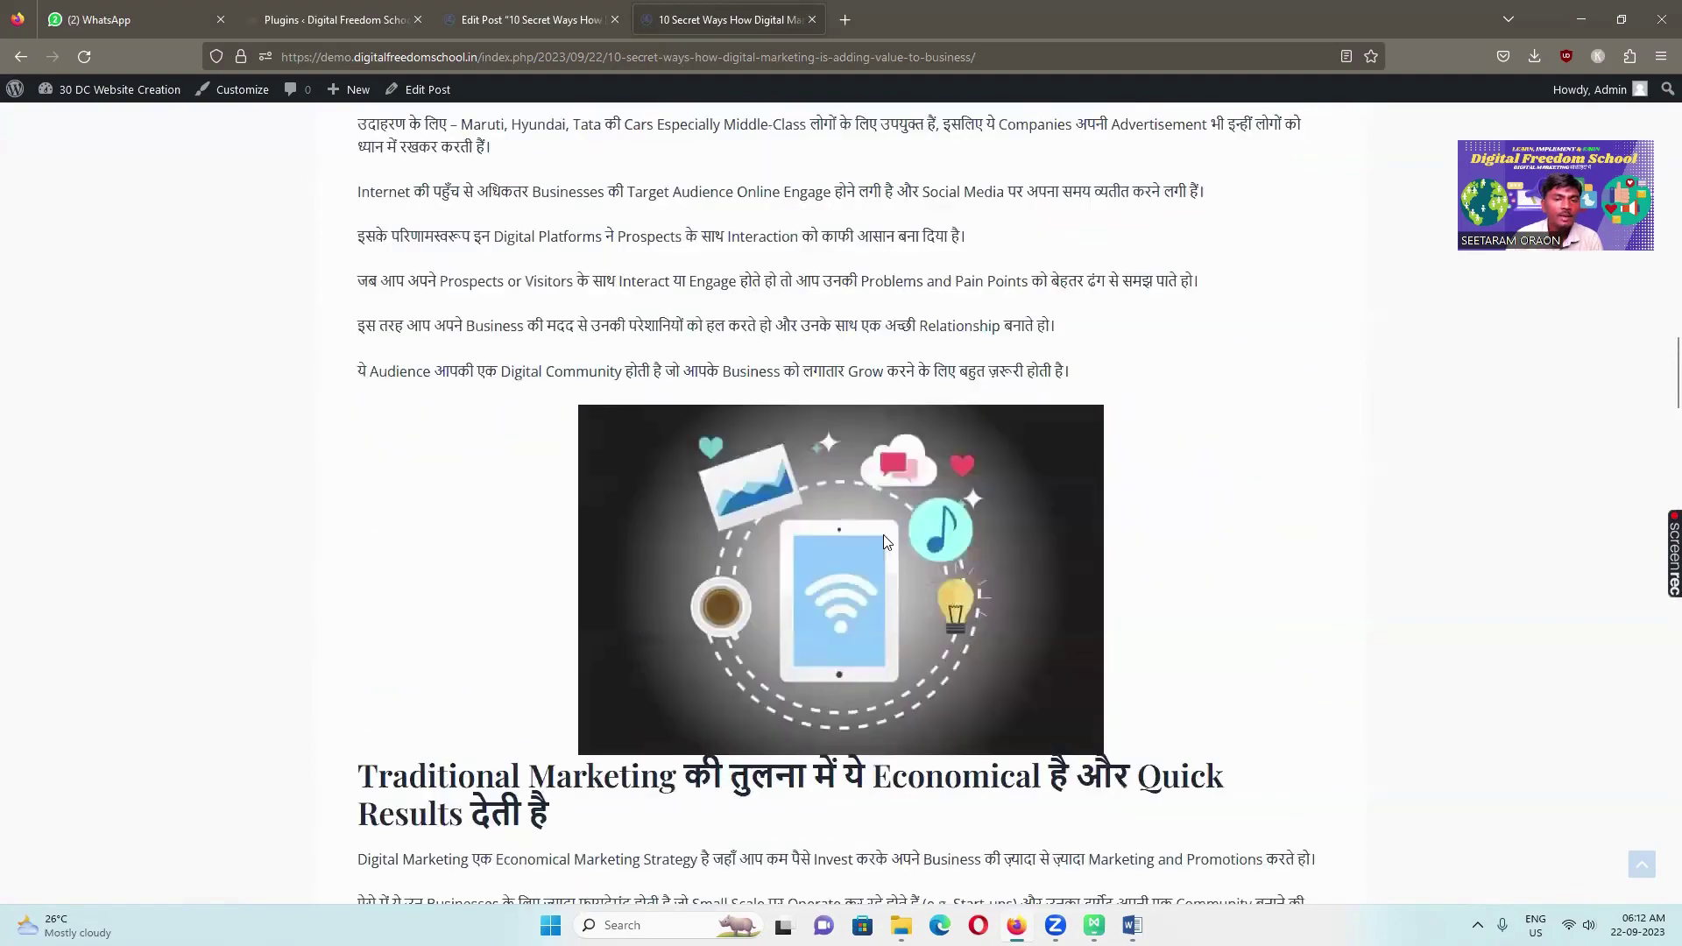
{"action": "scroll", "coordinate": [883, 541], "scroll_direction": "up", "scroll_amount": 20}
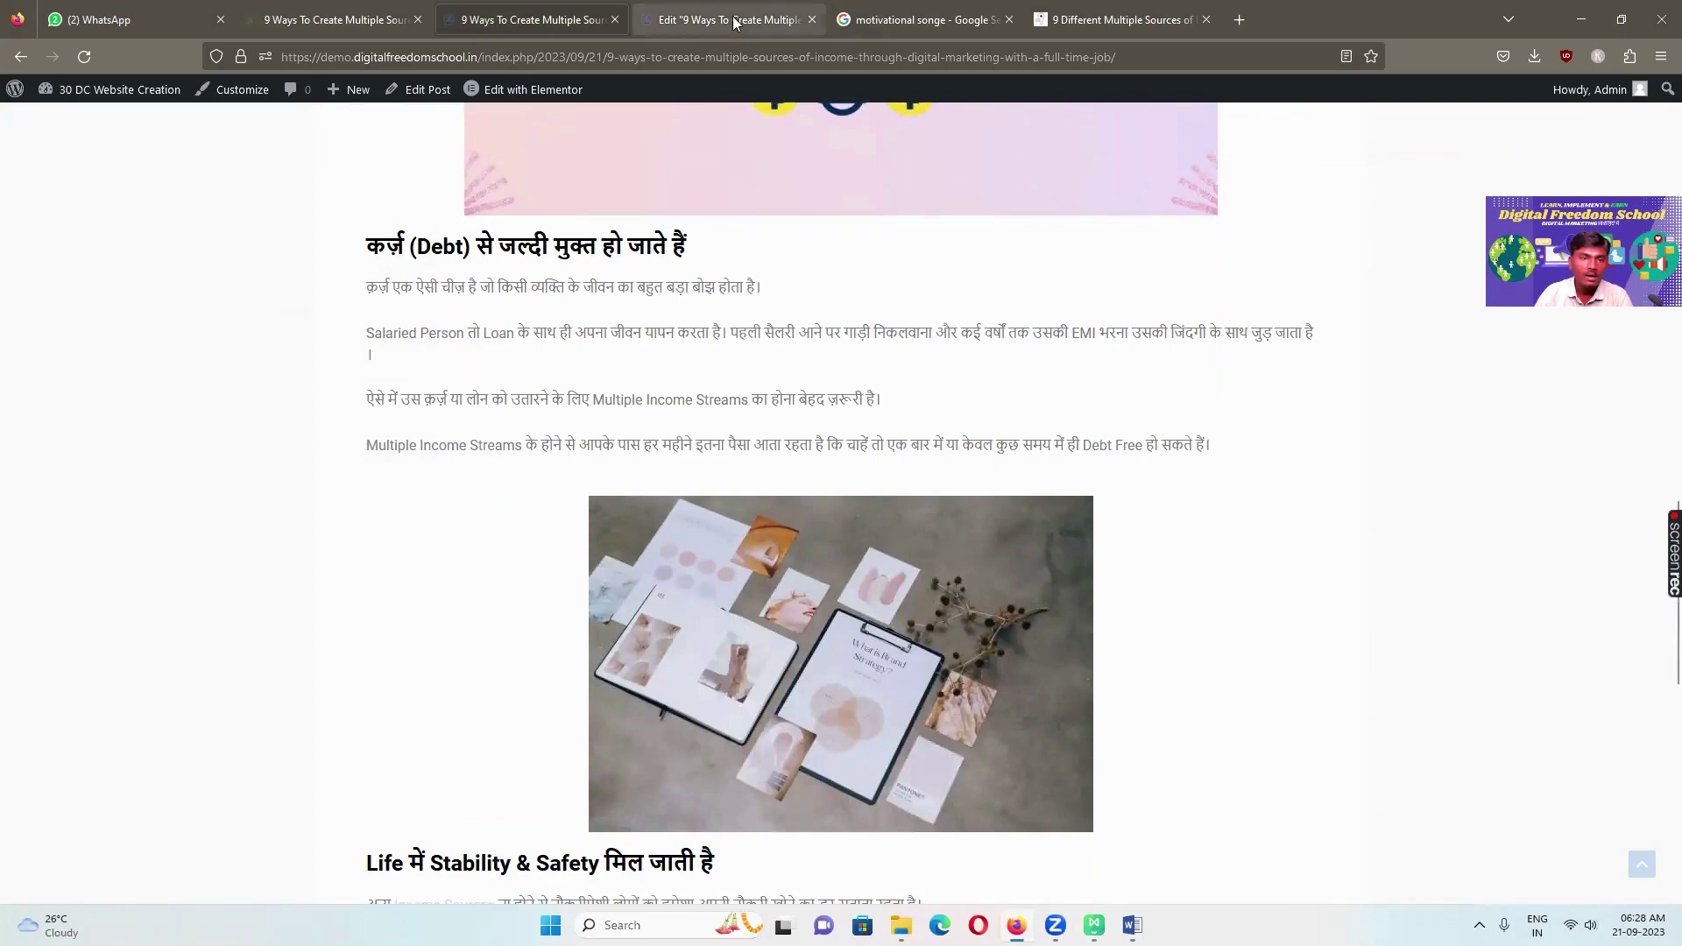
Leave the Elementor editor of the "9 Ways To Create Multiple Sources Of Income" post for the WordPress dashboard and open the General Settings
{"action": "left_click", "coordinate": [670, 19]}
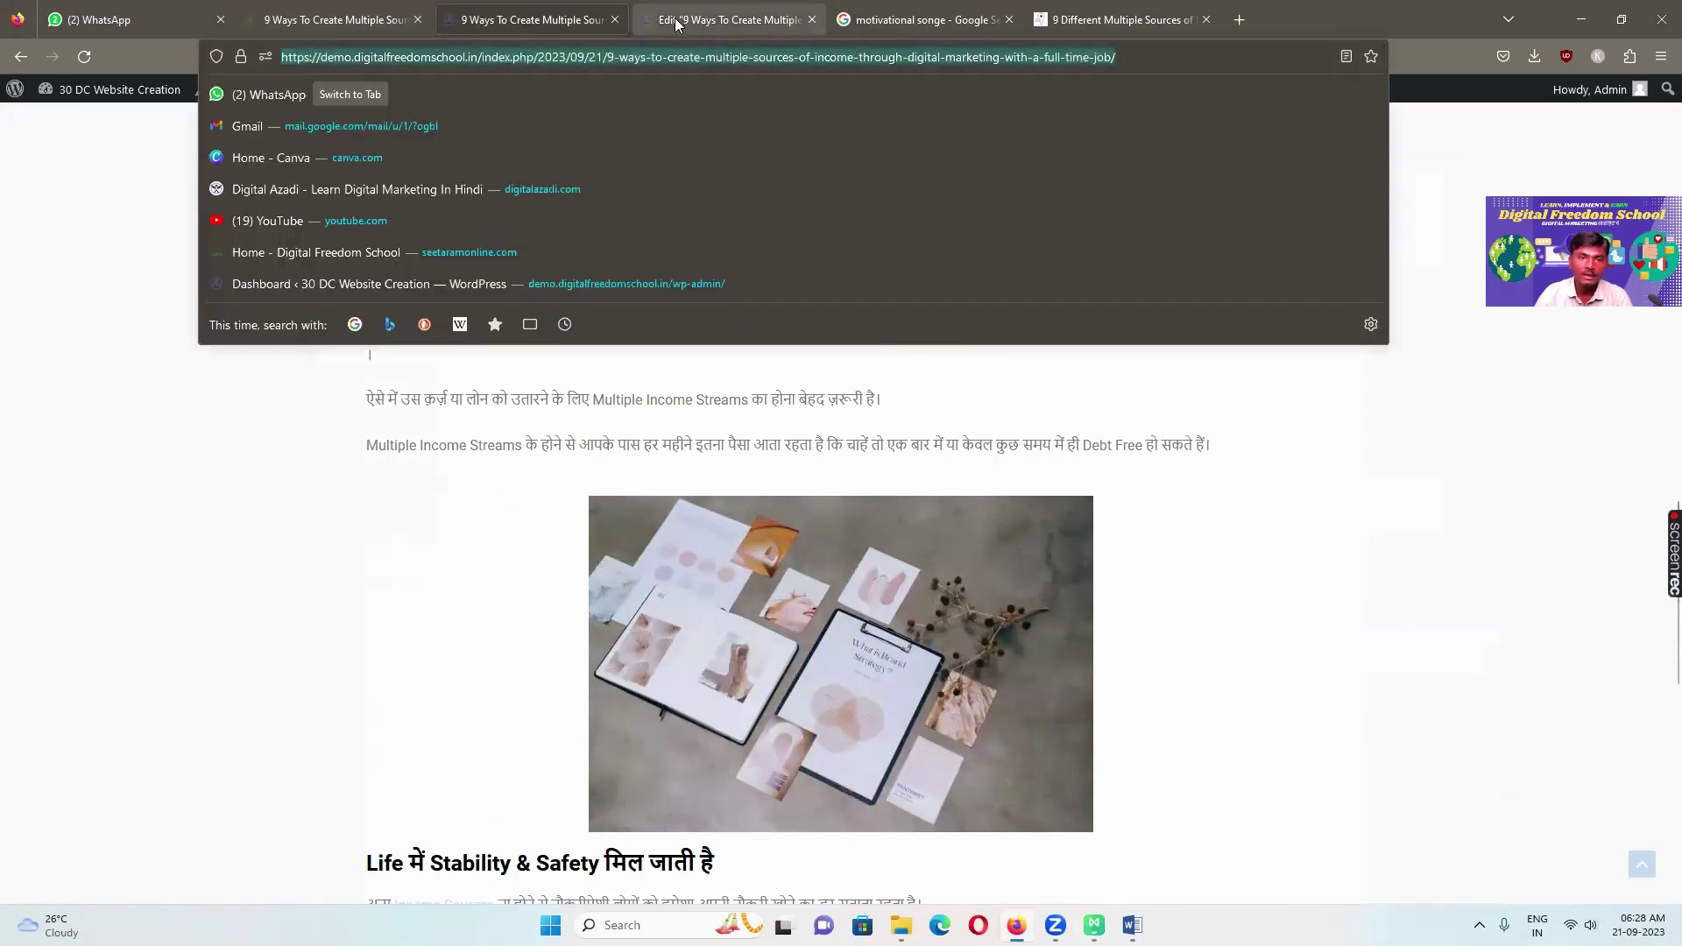
{"action": "scroll", "coordinate": [624, 422], "scroll_direction": "up", "scroll_amount": 5}
{"action": "scroll", "coordinate": [621, 420], "scroll_direction": "up", "scroll_amount": 10}
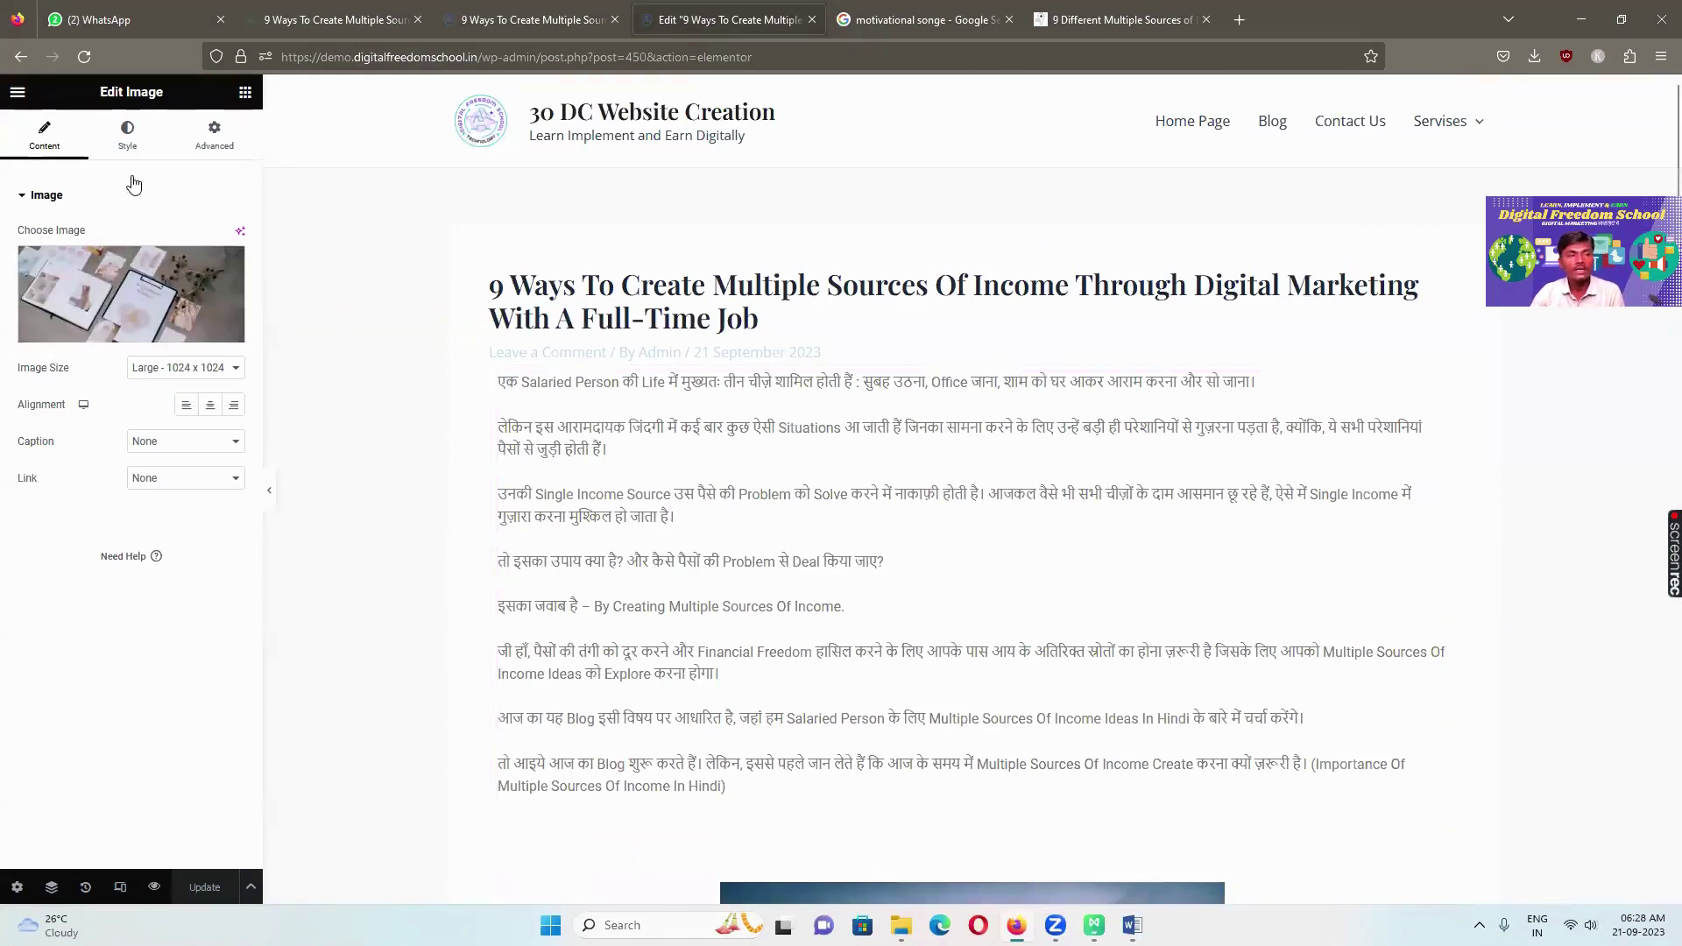
{"action": "left_click", "coordinate": [18, 95]}
{"action": "left_click", "coordinate": [70, 434]}
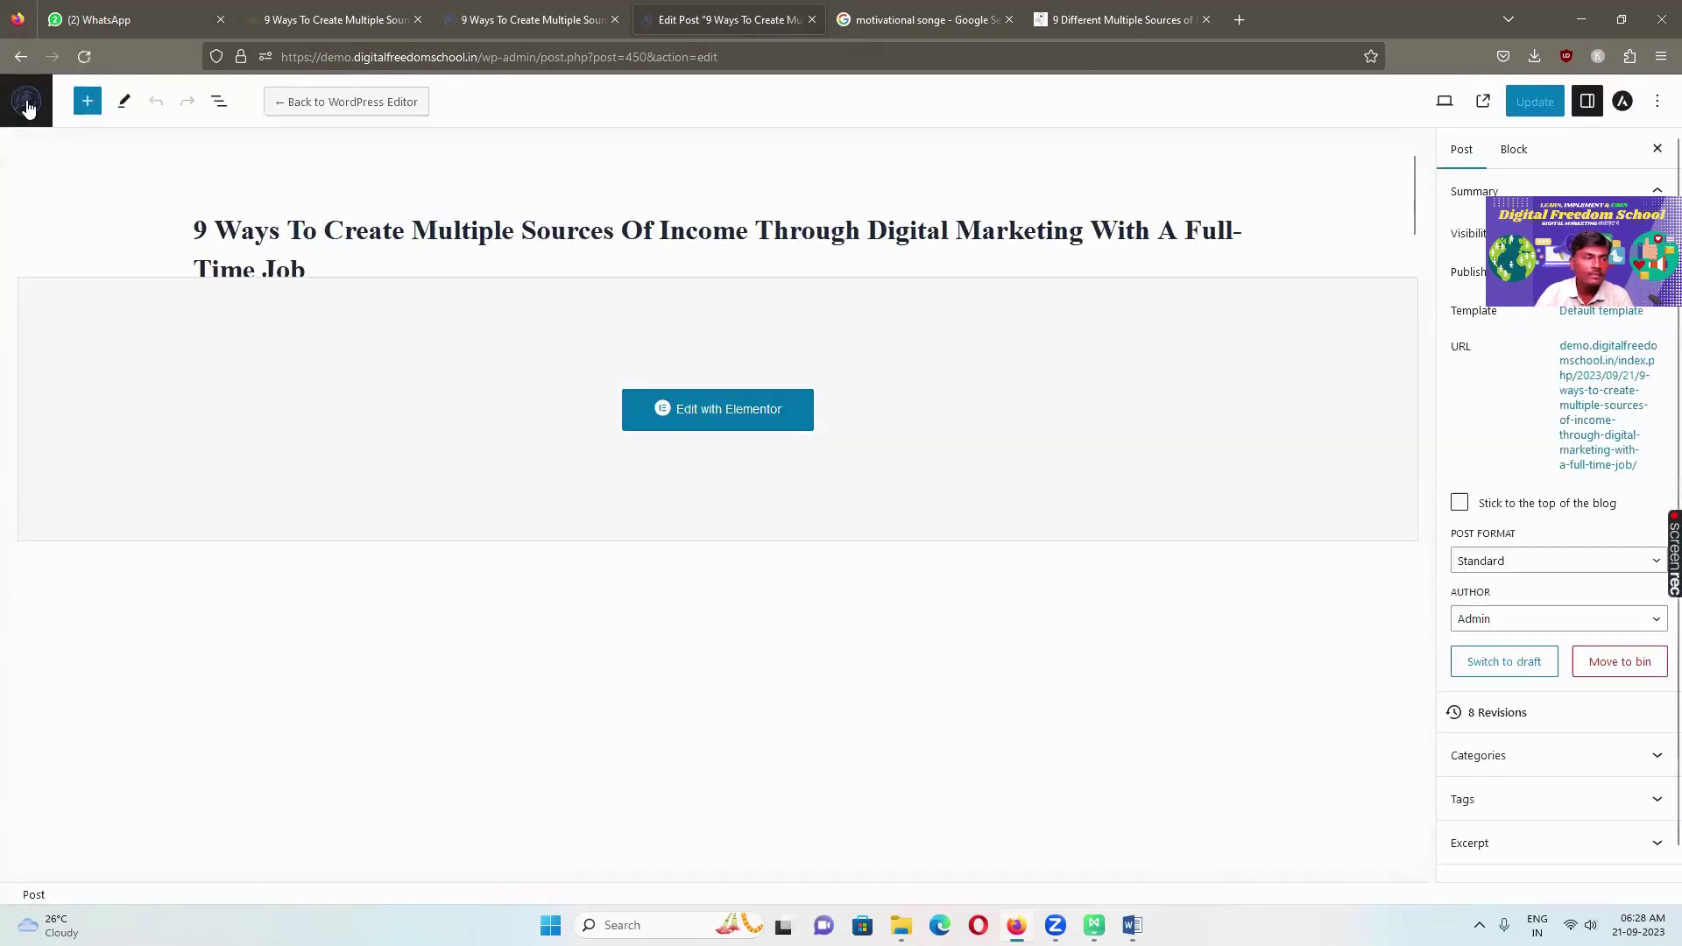
{"action": "left_click", "coordinate": [24, 105]}
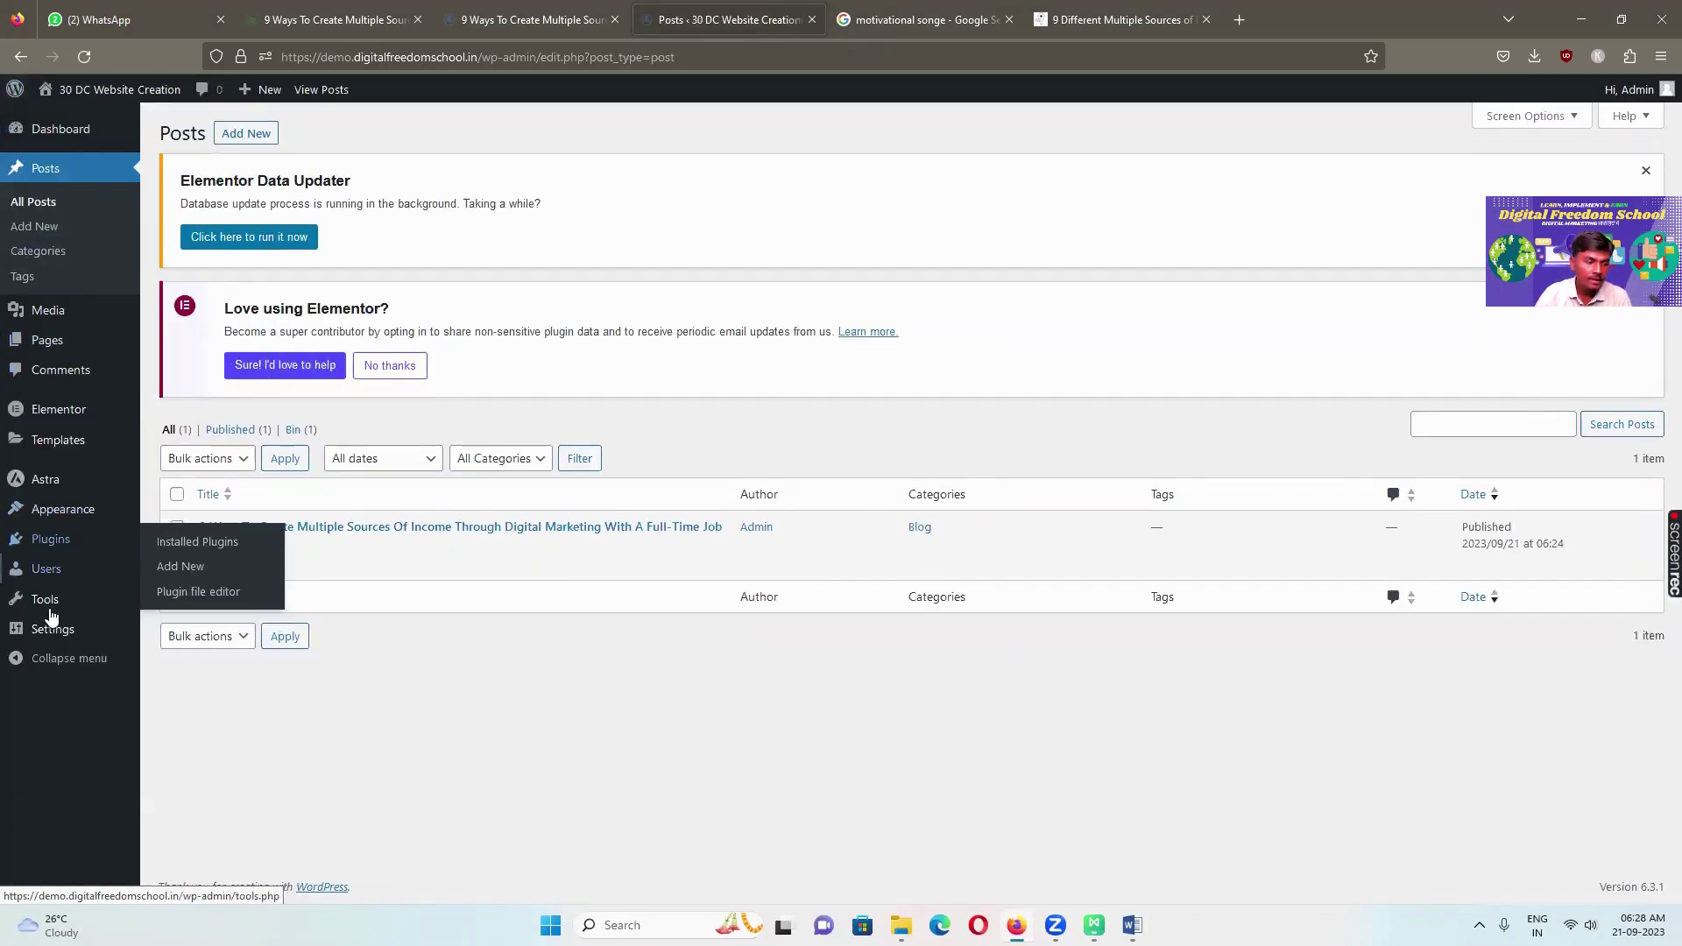
{"action": "mouse_move", "coordinate": [51, 632]}
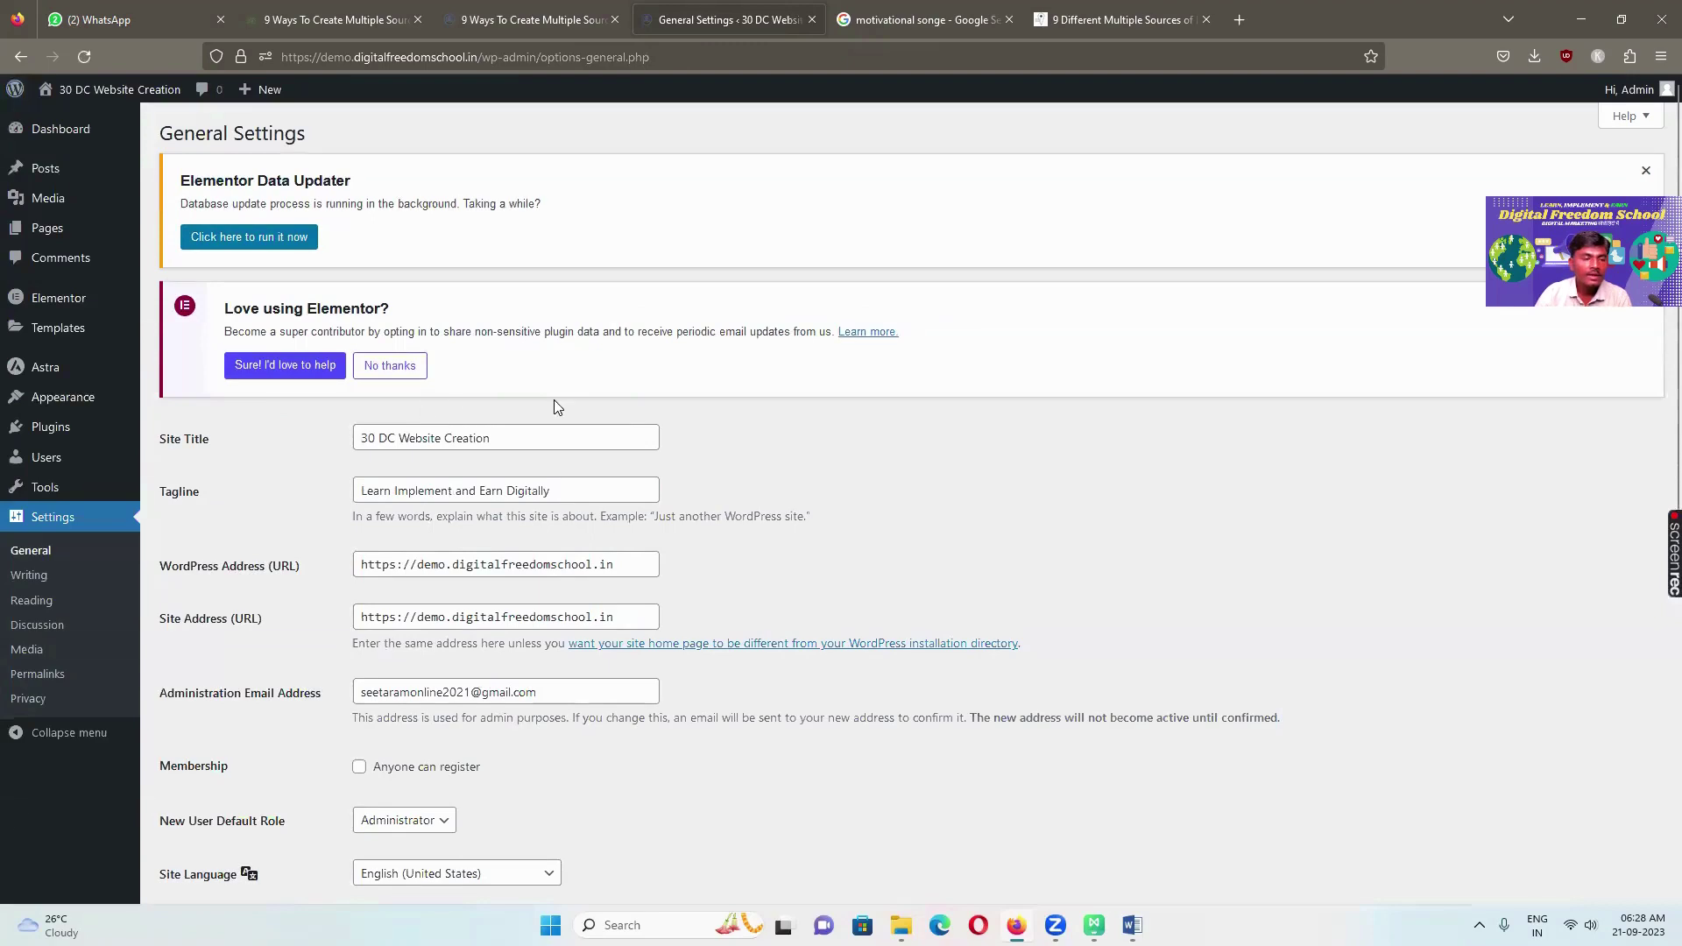
Review the General Settings from the site title and tagline through time zone, date format and week start, and save them
{"action": "scroll", "coordinate": [698, 435], "scroll_direction": "down", "scroll_amount": 4}
{"action": "scroll", "coordinate": [368, 463], "scroll_direction": "up", "scroll_amount": 4}
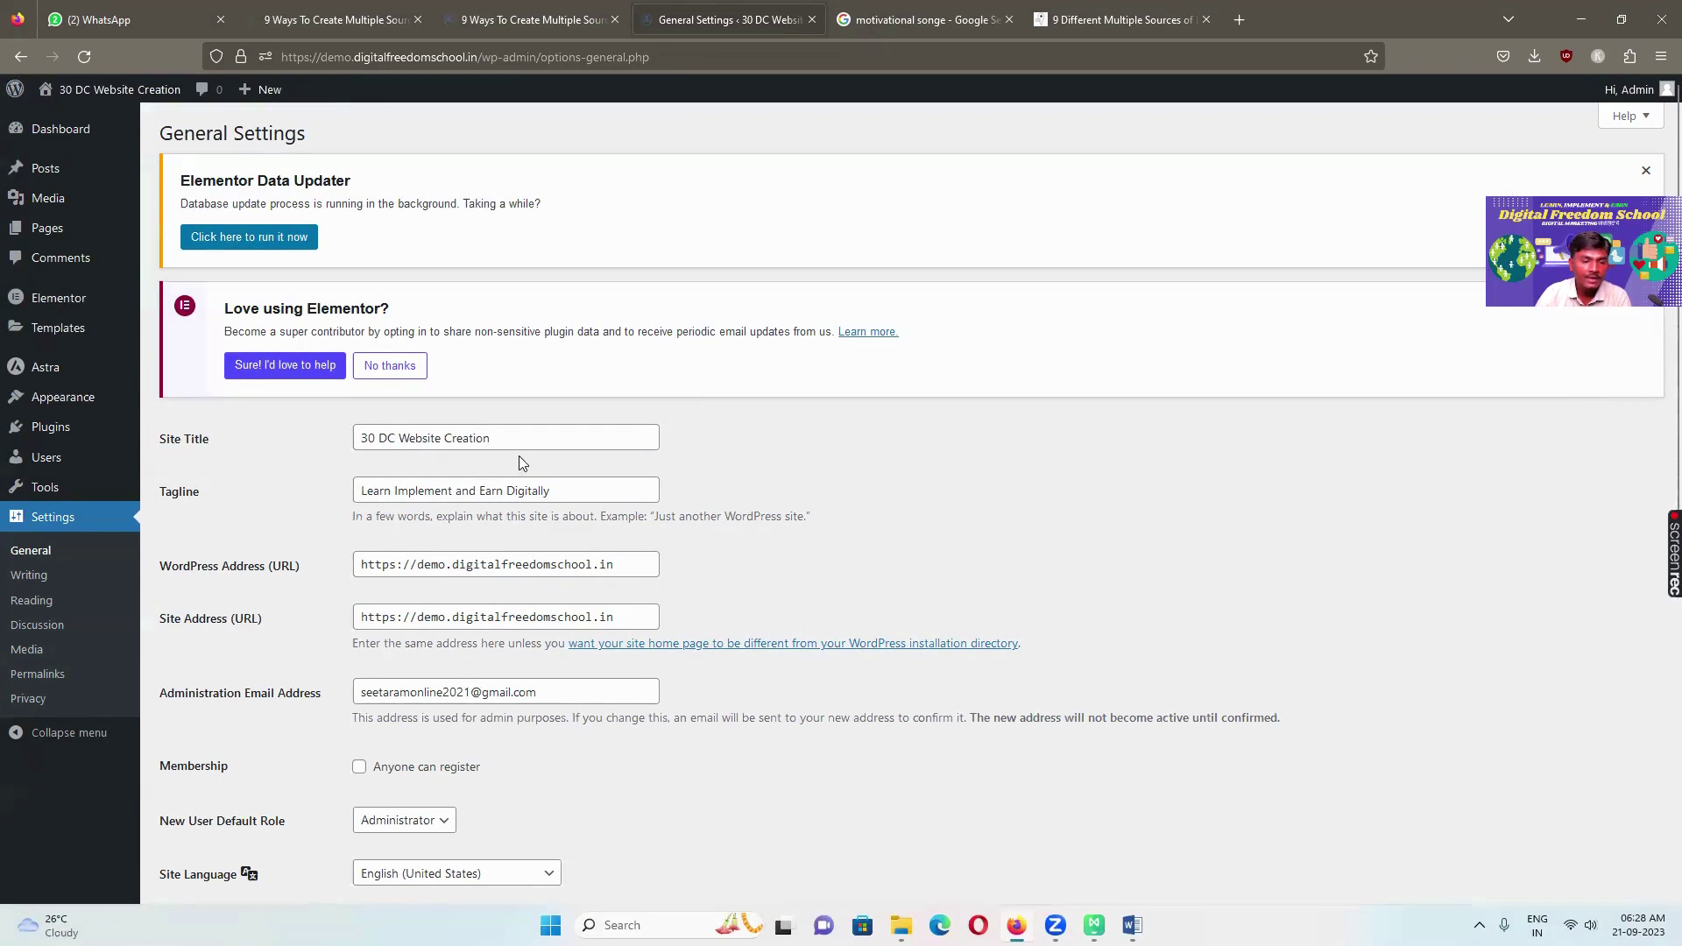
{"action": "scroll", "coordinate": [522, 462], "scroll_direction": "down", "scroll_amount": 2}
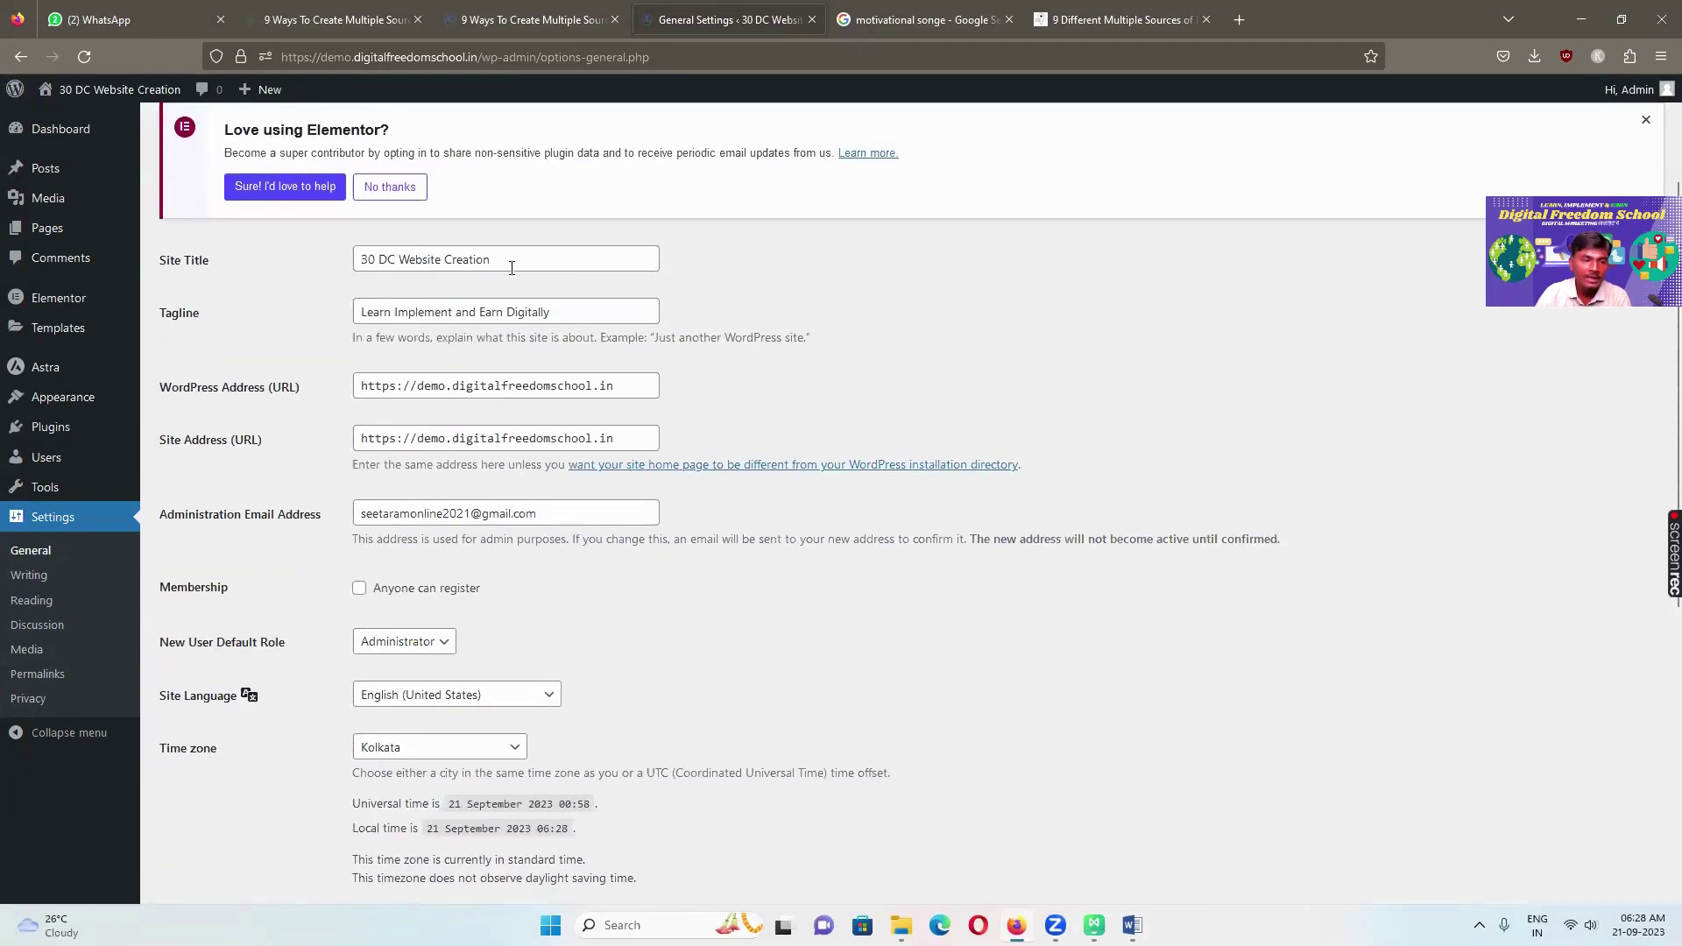
{"action": "left_click_drag", "start_coordinate": [512, 268], "coordinate": [355, 258]}
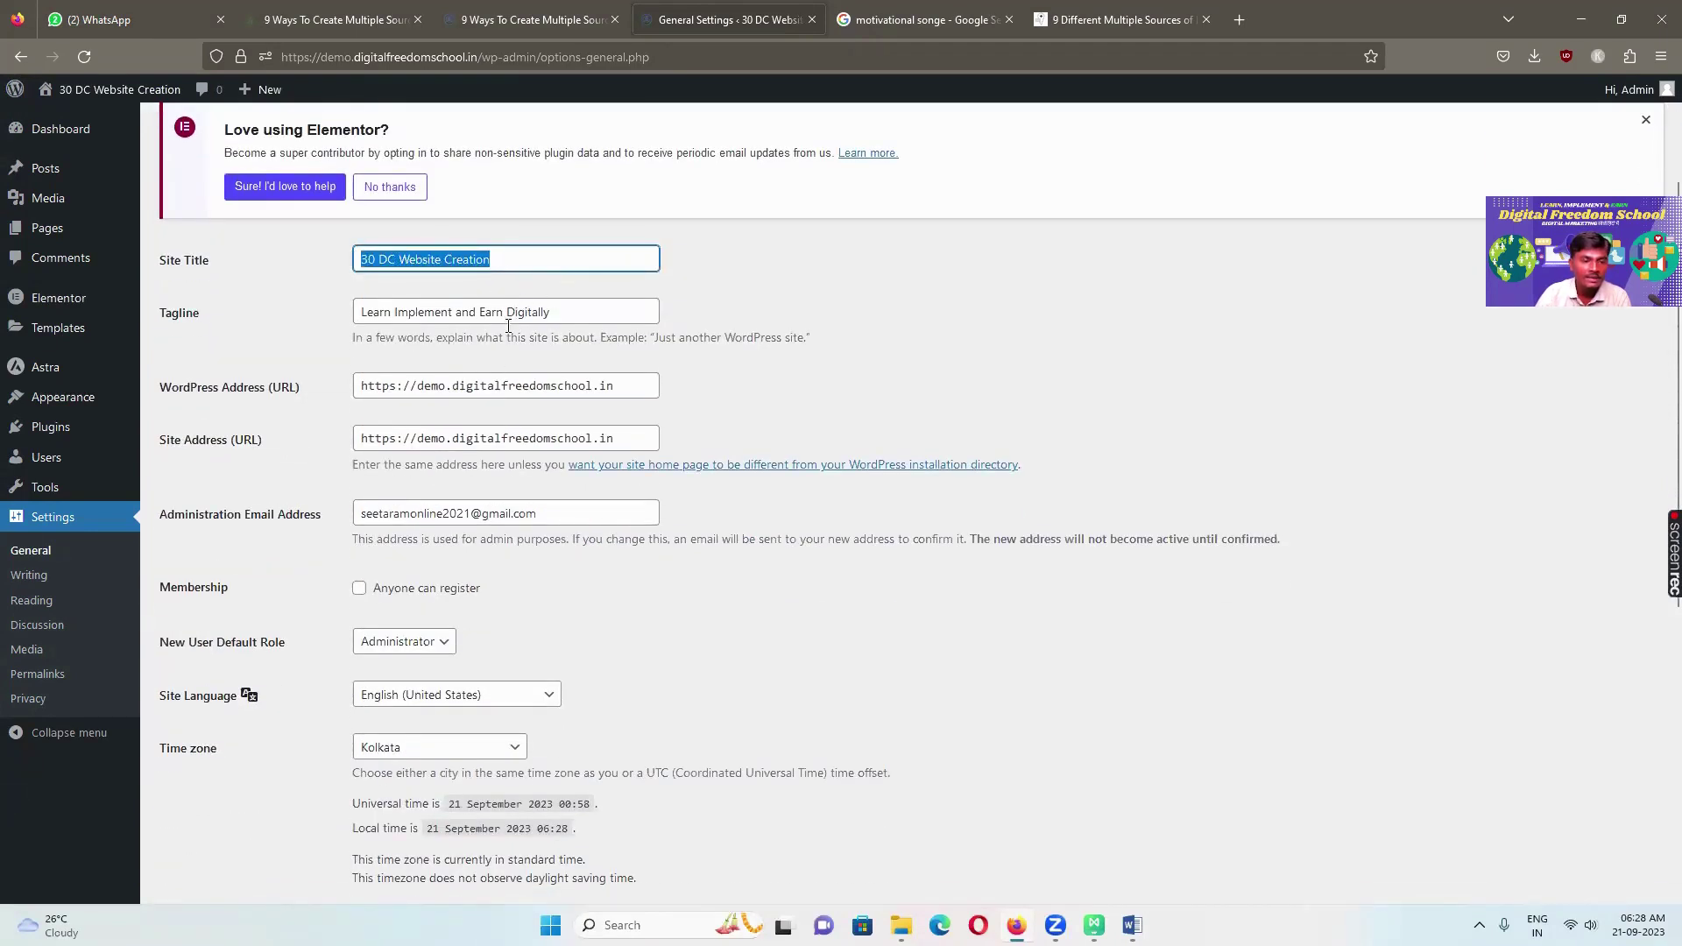
{"action": "scroll", "coordinate": [394, 278], "scroll_direction": "down", "scroll_amount": 4}
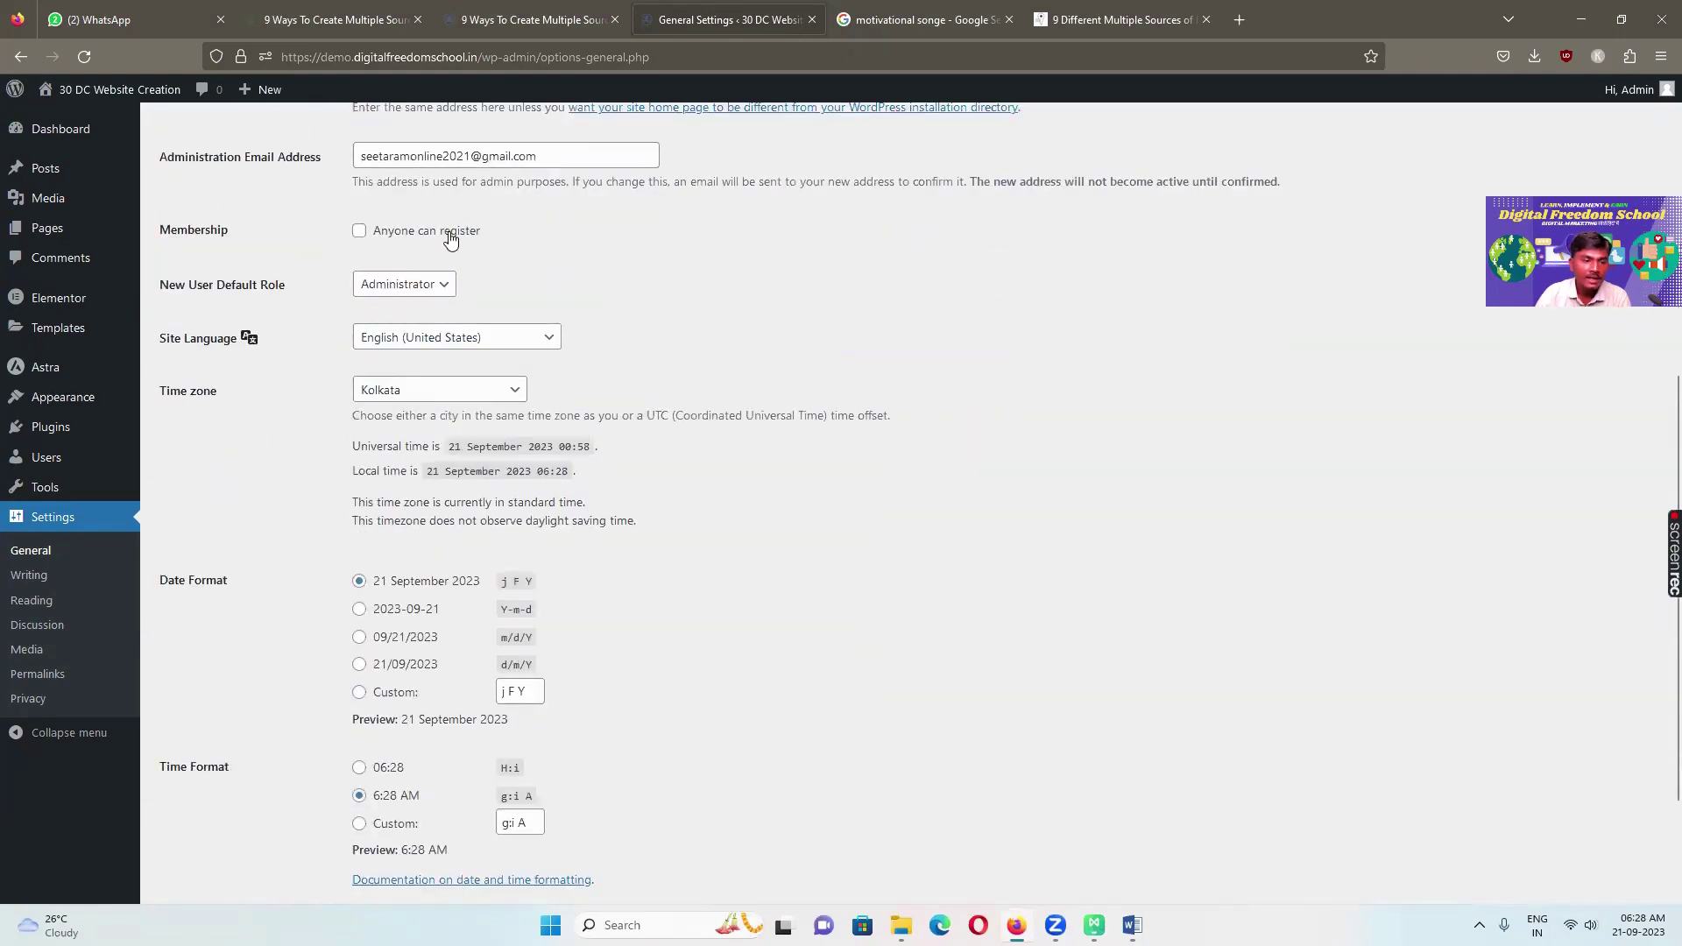
{"action": "scroll", "coordinate": [460, 364], "scroll_direction": "down", "scroll_amount": 2}
{"action": "scroll", "coordinate": [455, 421], "scroll_direction": "up", "scroll_amount": 1}
{"action": "scroll", "coordinate": [450, 484], "scroll_direction": "down", "scroll_amount": 1}
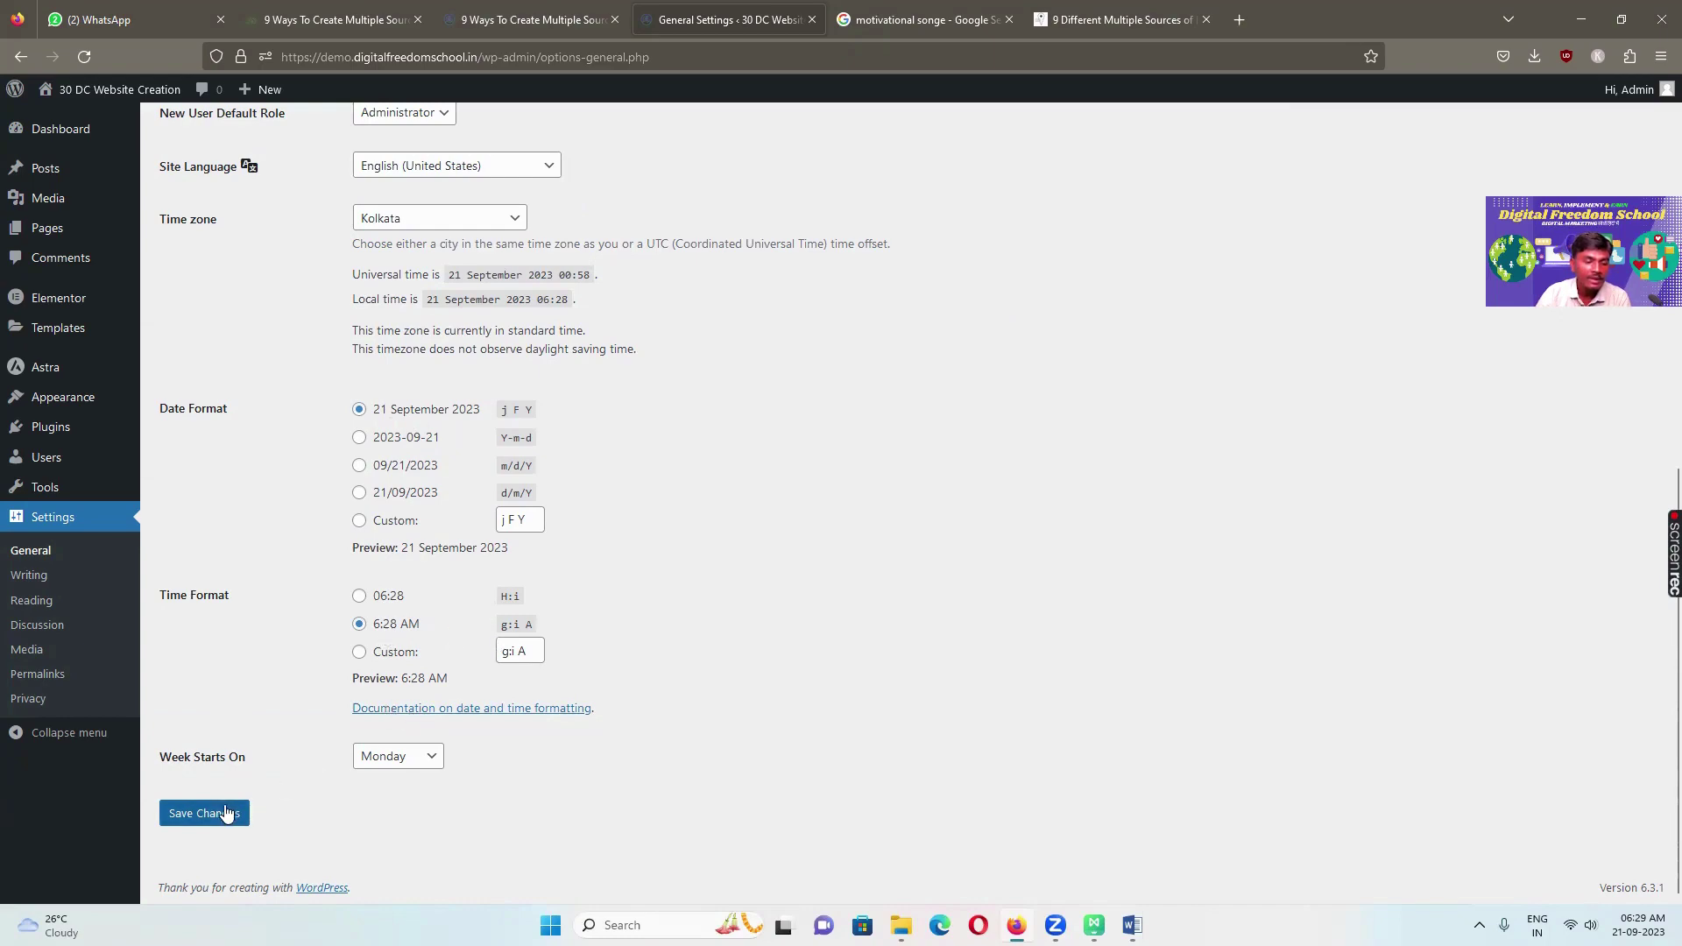
{"action": "scroll", "coordinate": [456, 446], "scroll_direction": "up", "scroll_amount": 8}
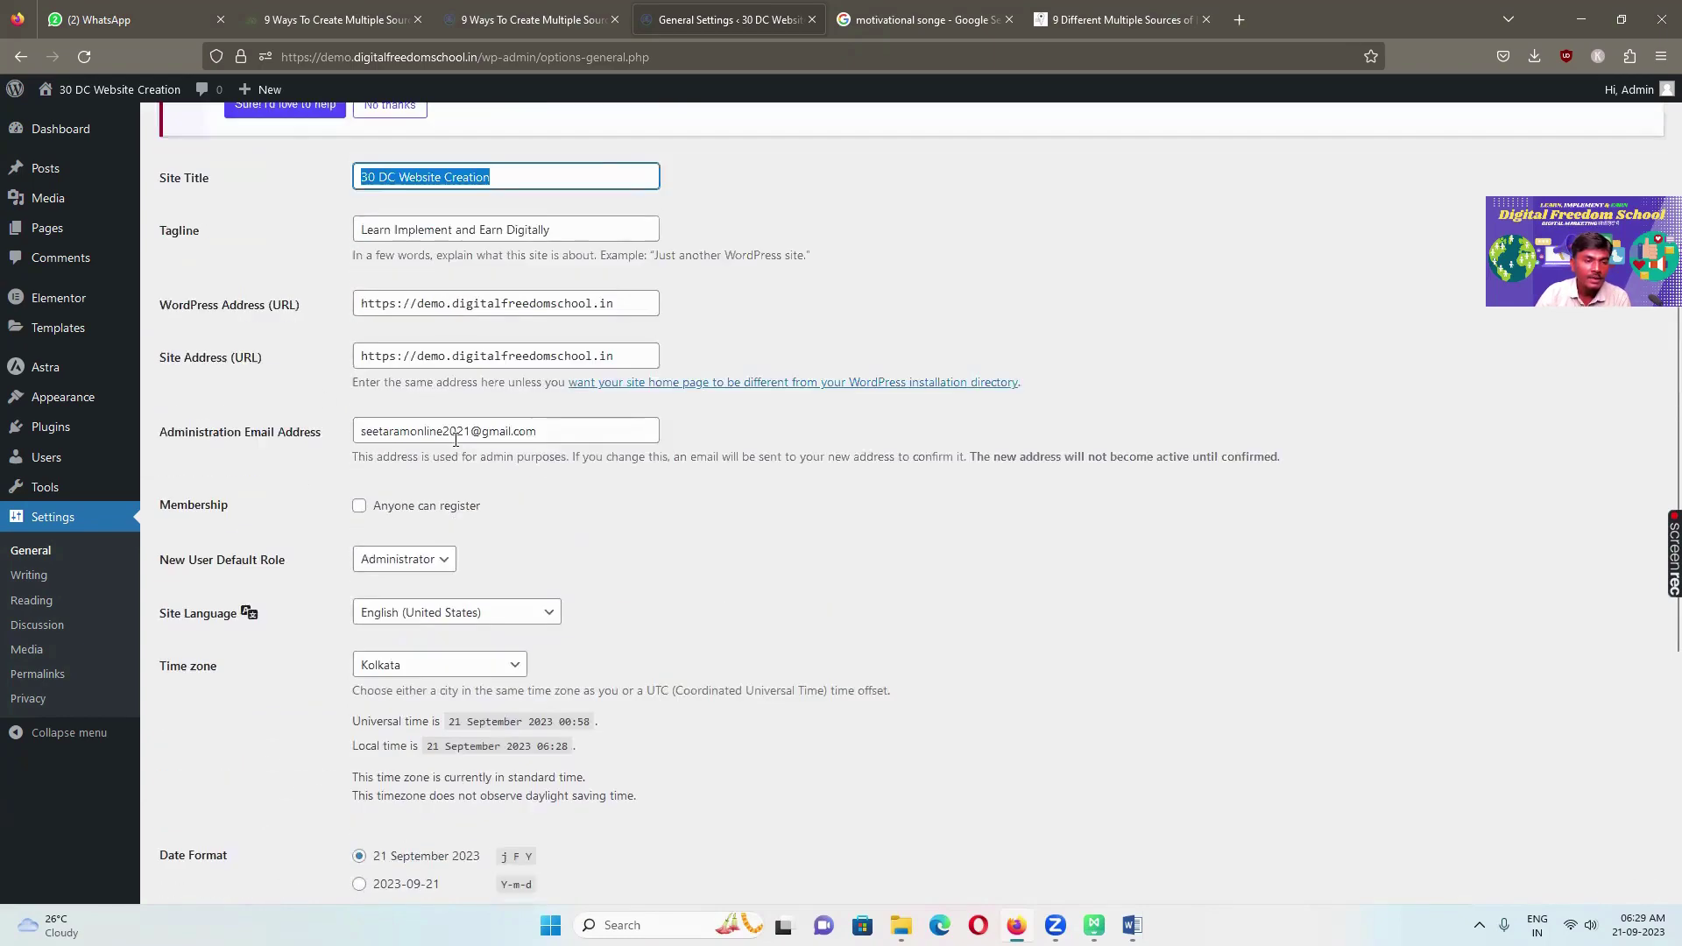
{"action": "scroll", "coordinate": [263, 718], "scroll_direction": "down", "scroll_amount": 3}
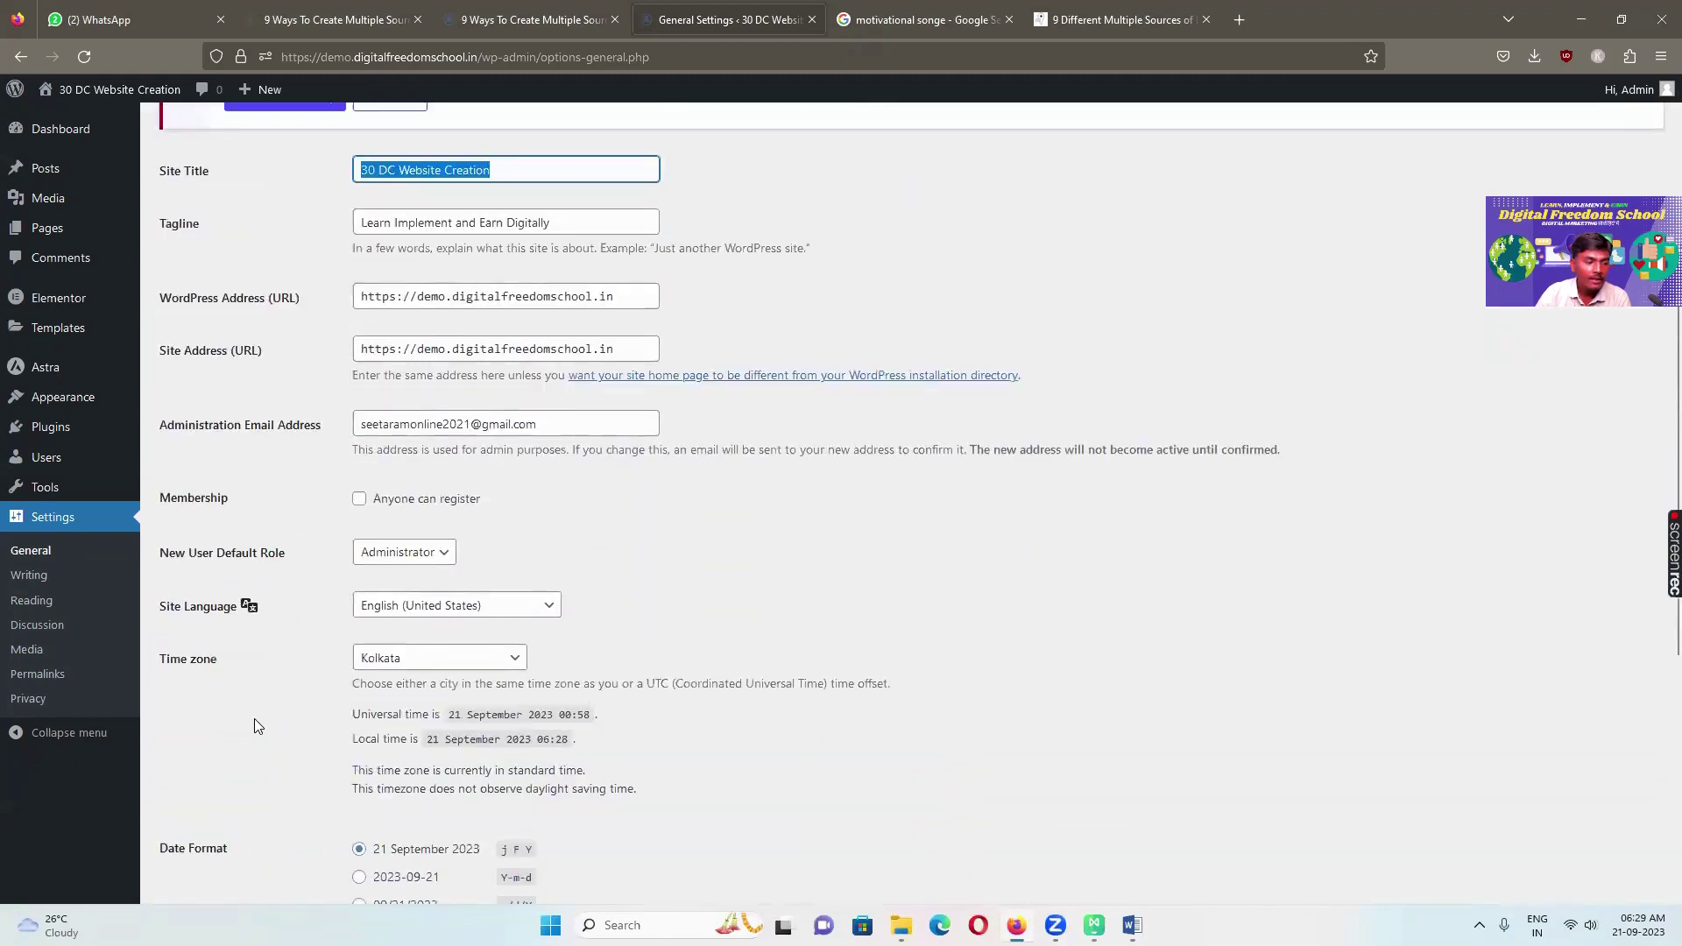
{"action": "scroll", "coordinate": [189, 843], "scroll_direction": "down", "scroll_amount": 5}
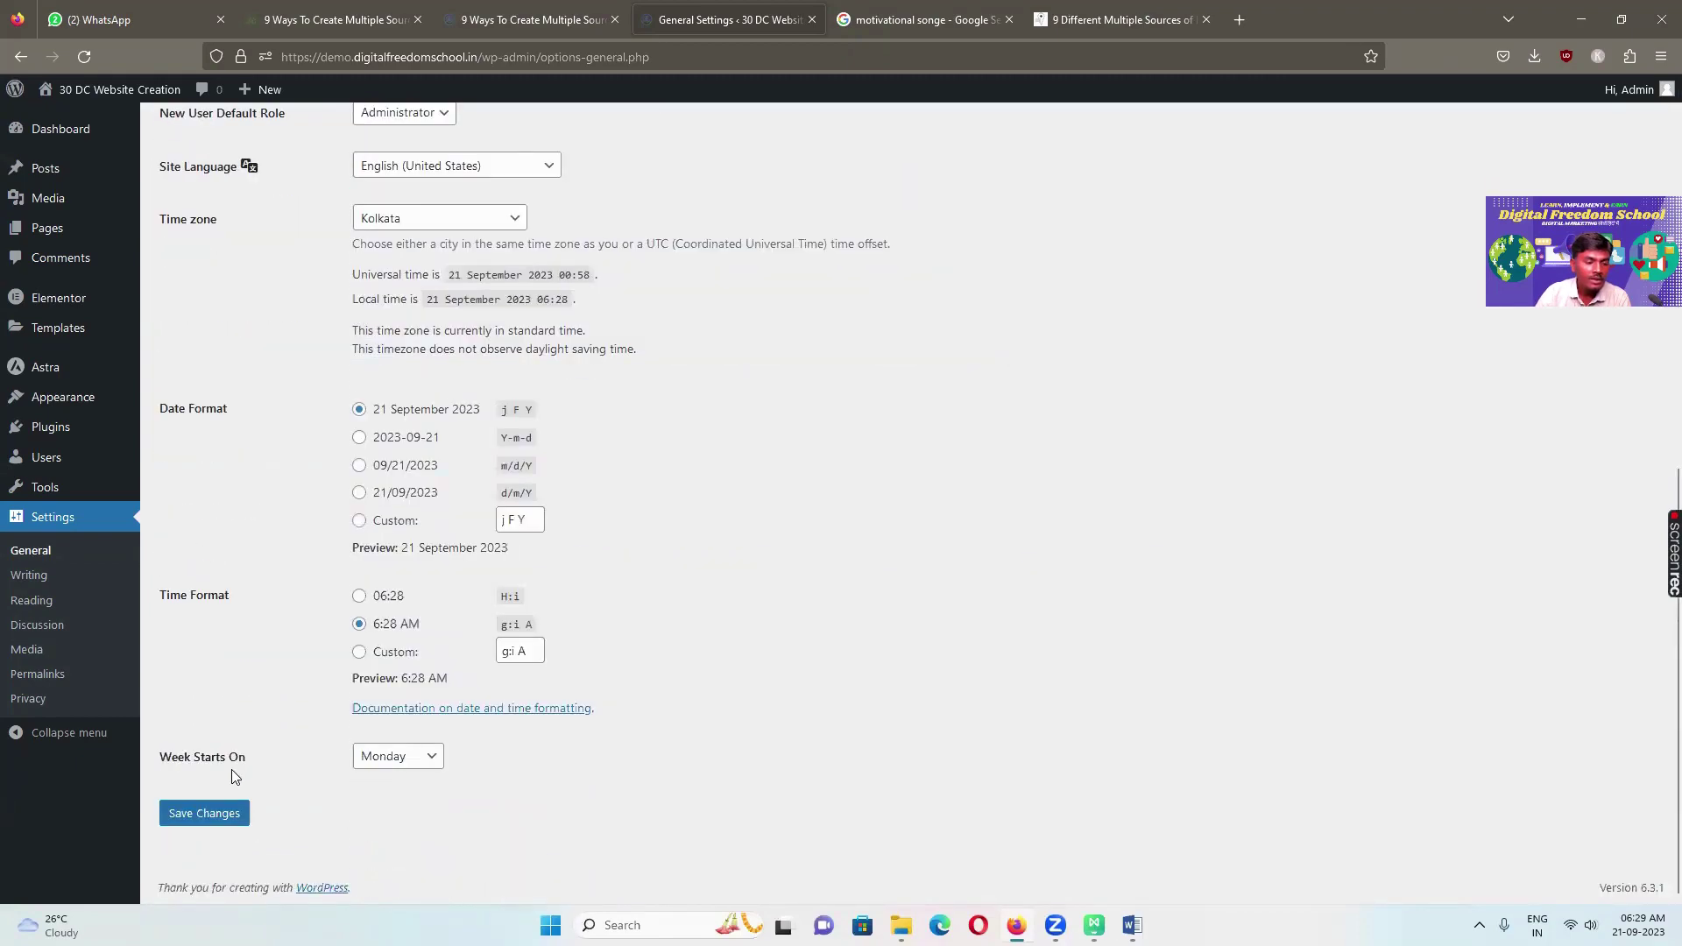
{"action": "left_click", "coordinate": [215, 824]}
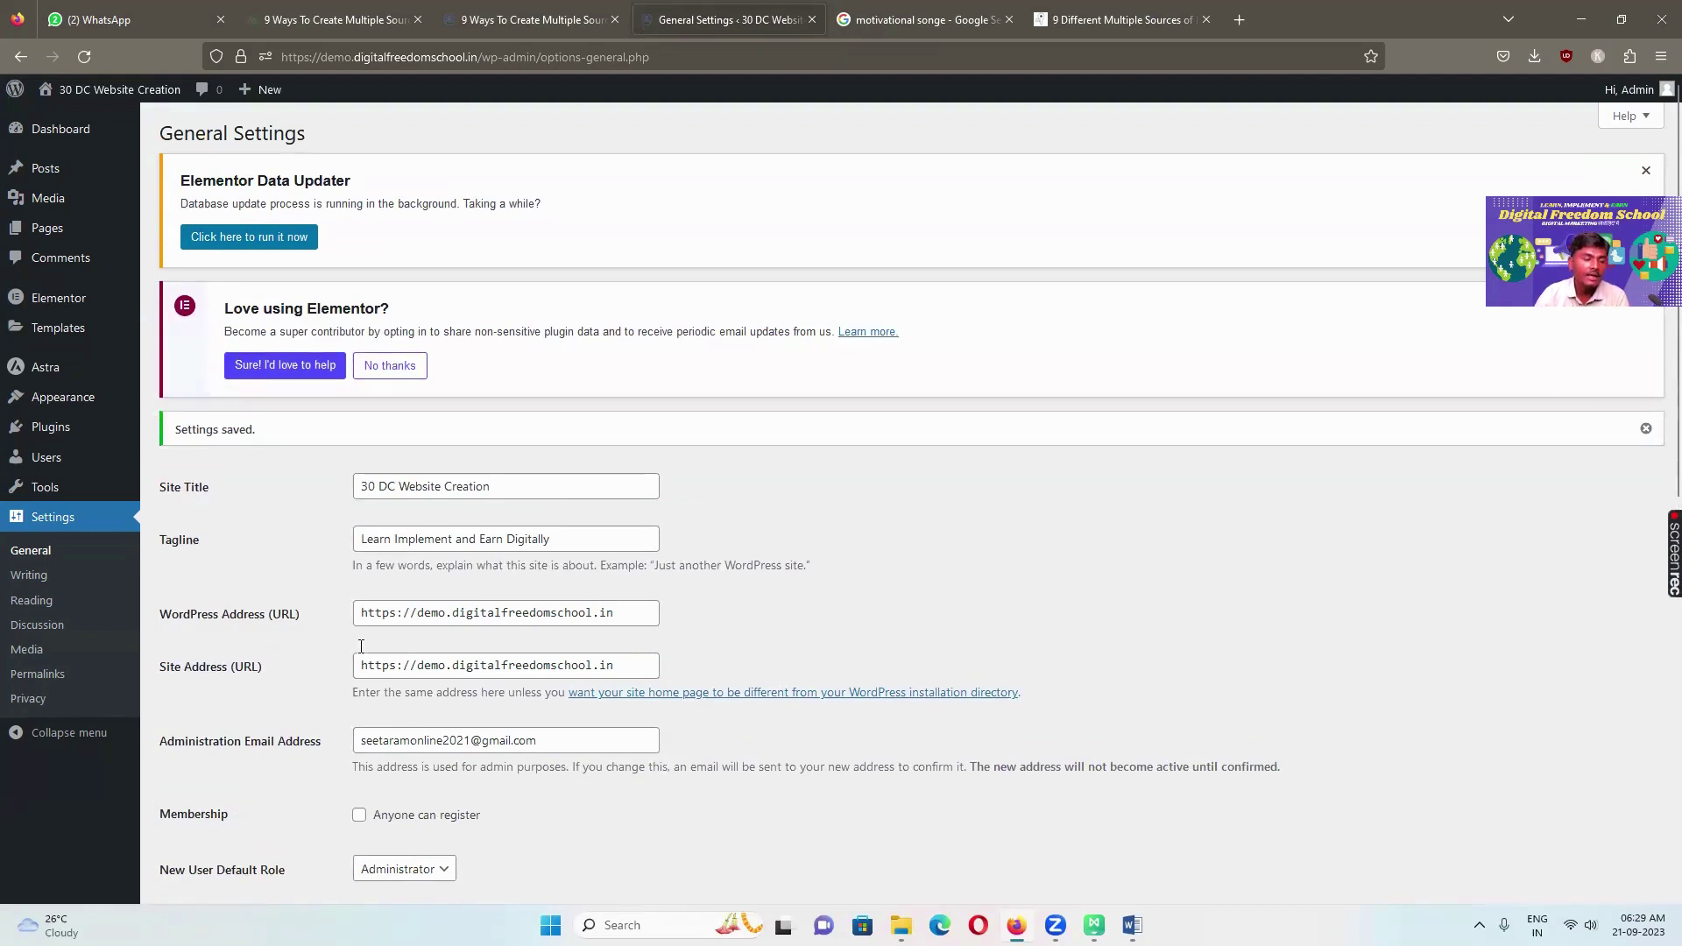
Open the Writing Settings, keep Blog as the default post category, check the post-via-email fields, and save the settings
{"action": "left_click", "coordinate": [38, 579]}
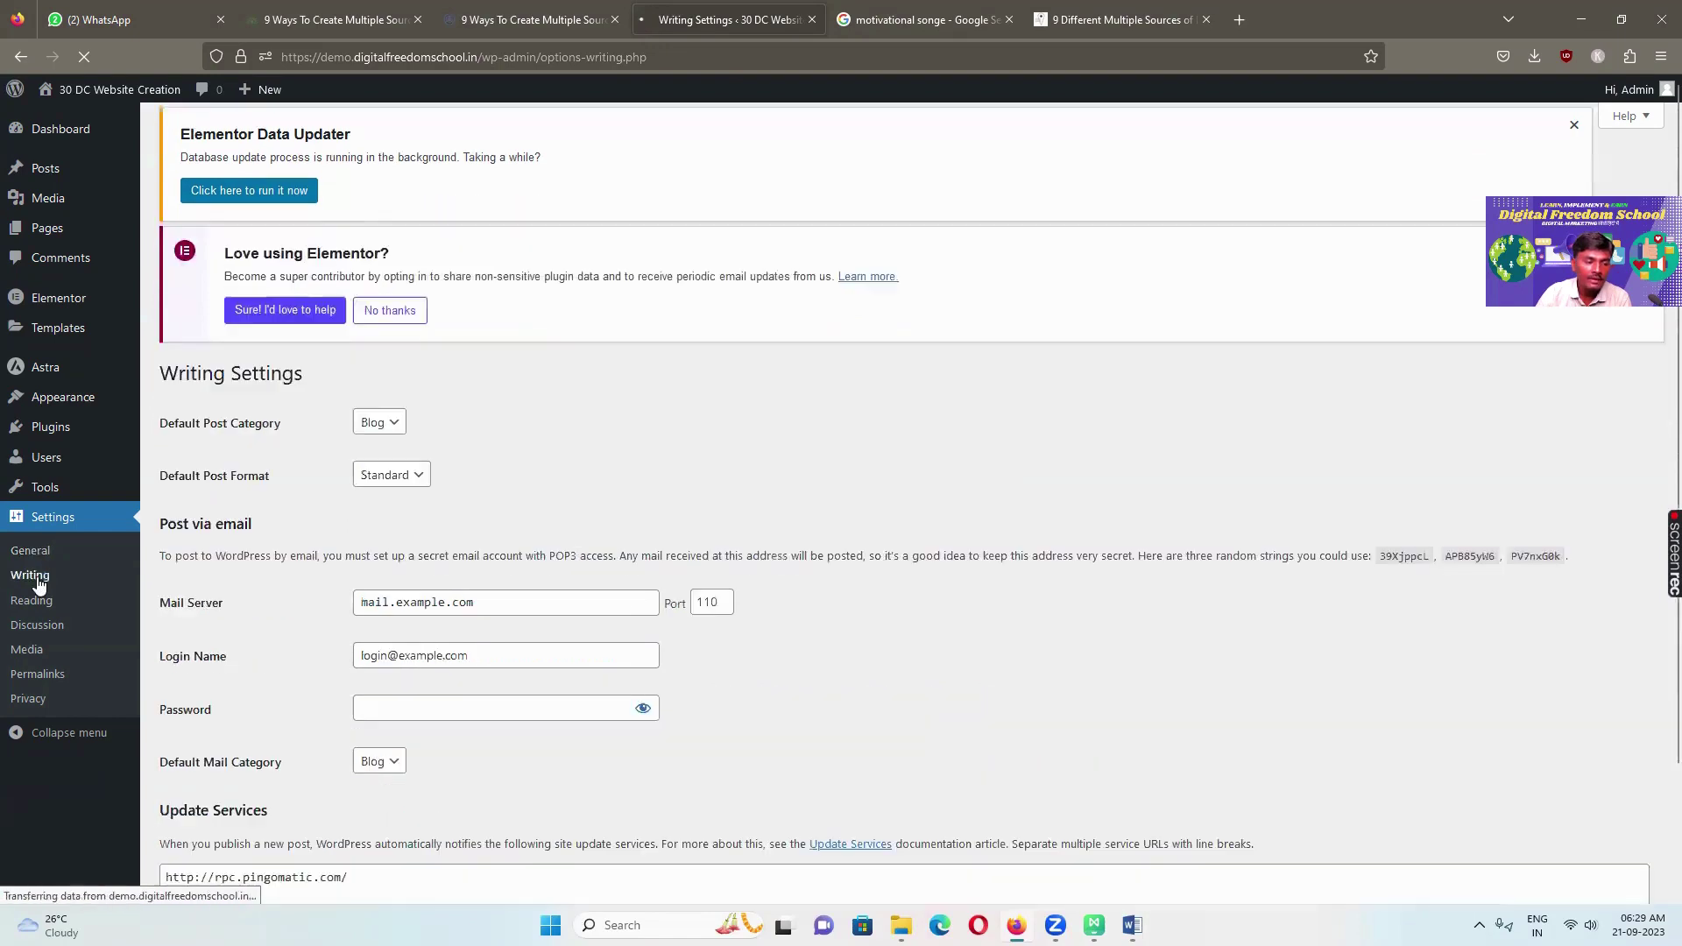
{"action": "scroll", "coordinate": [493, 464], "scroll_direction": "down", "scroll_amount": 3}
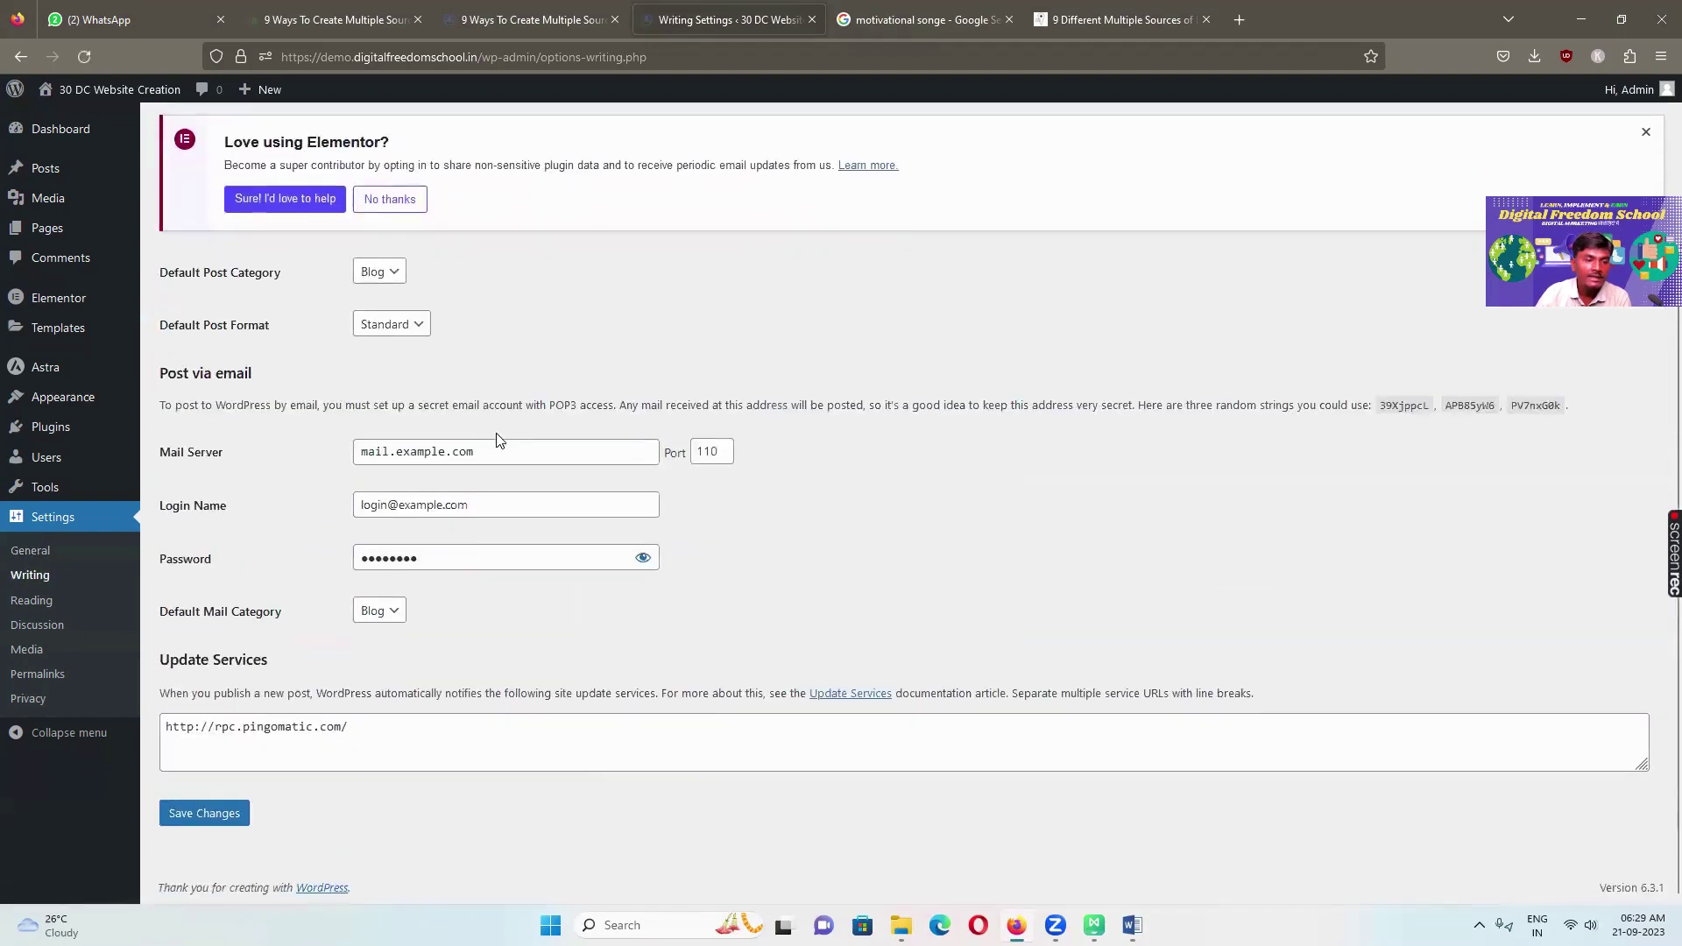
{"action": "left_click", "coordinate": [395, 277]}
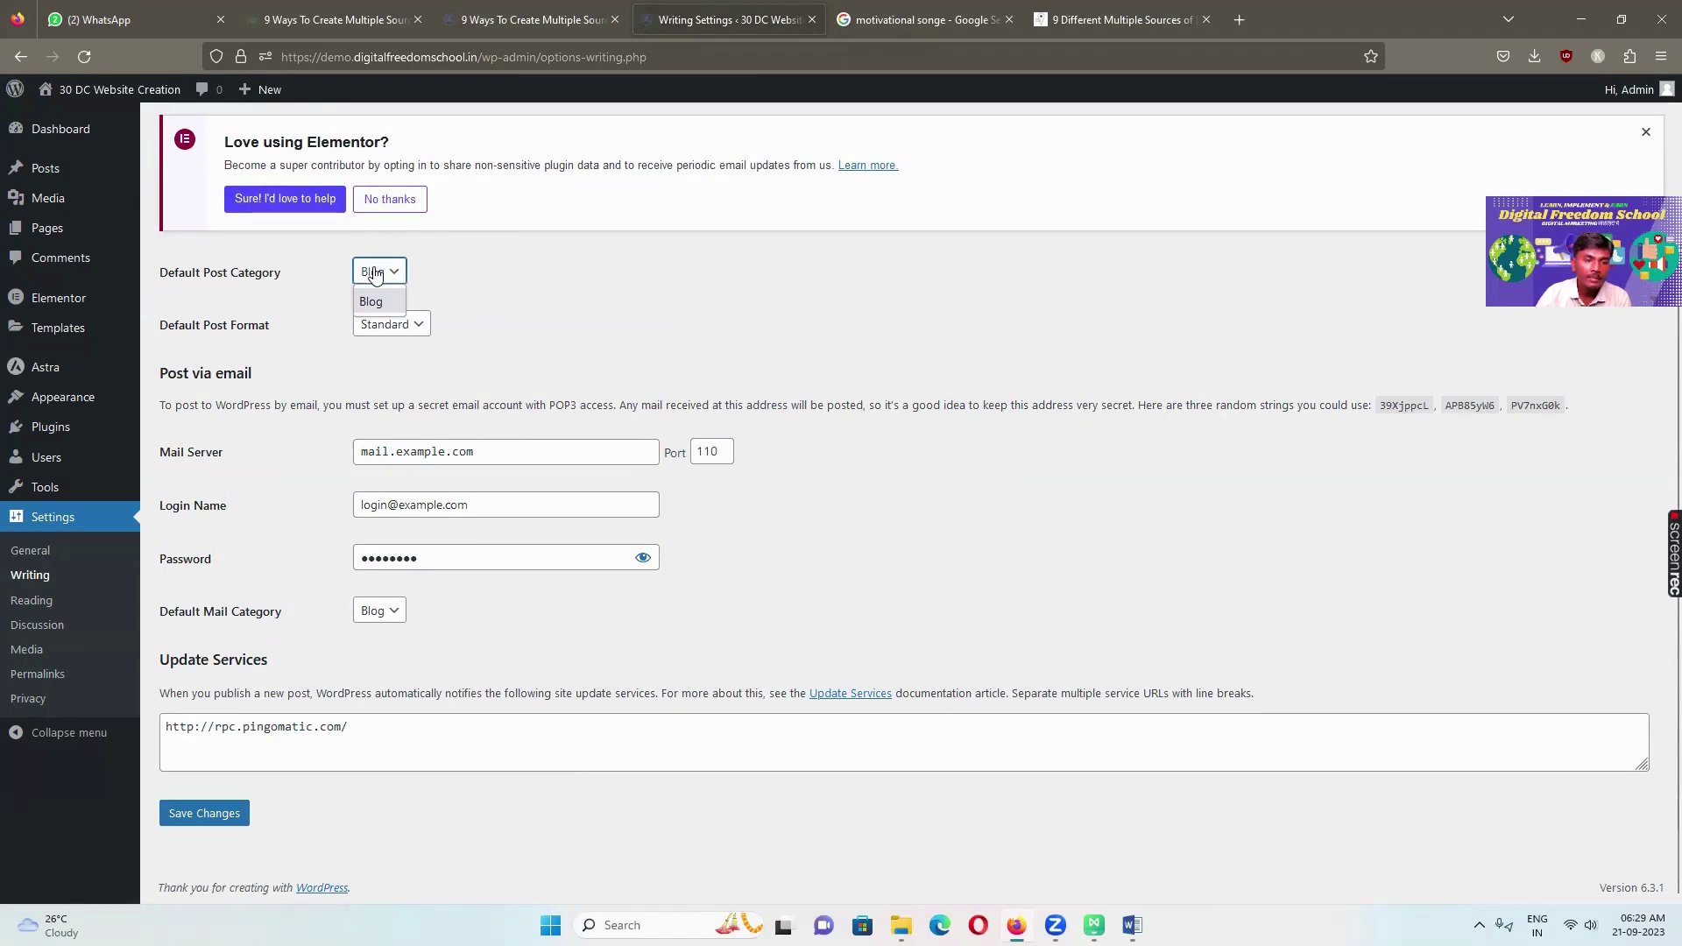
{"action": "left_click", "coordinate": [446, 270]}
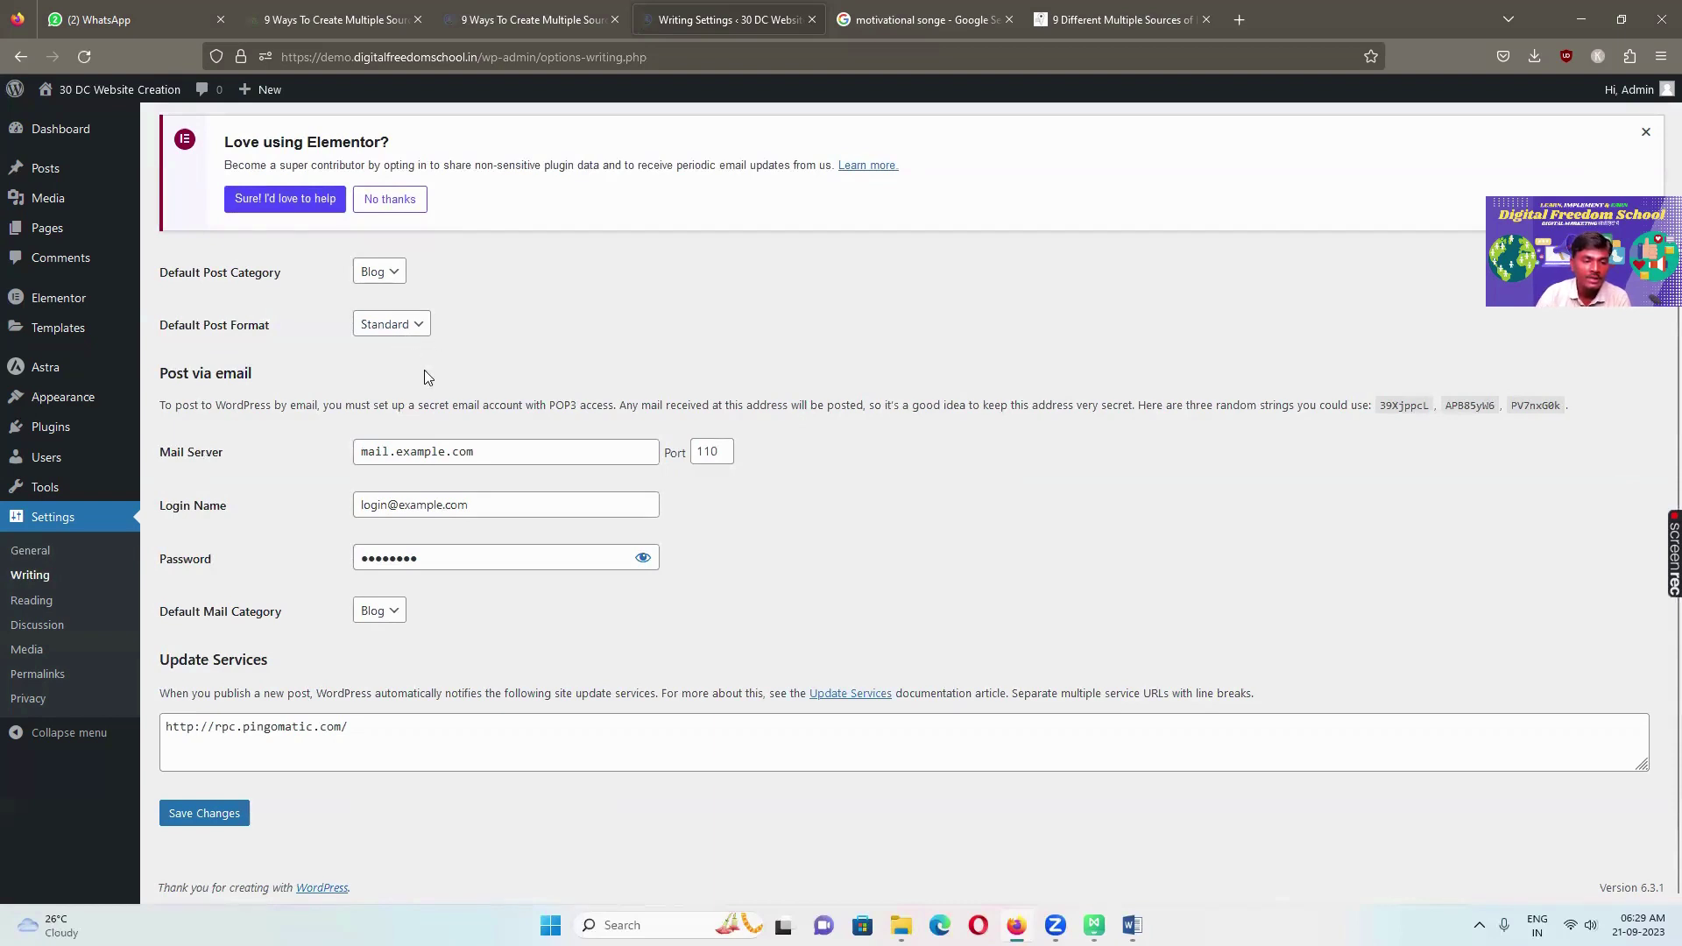
{"action": "left_click", "coordinate": [644, 560]}
{"action": "left_click", "coordinate": [644, 560]}
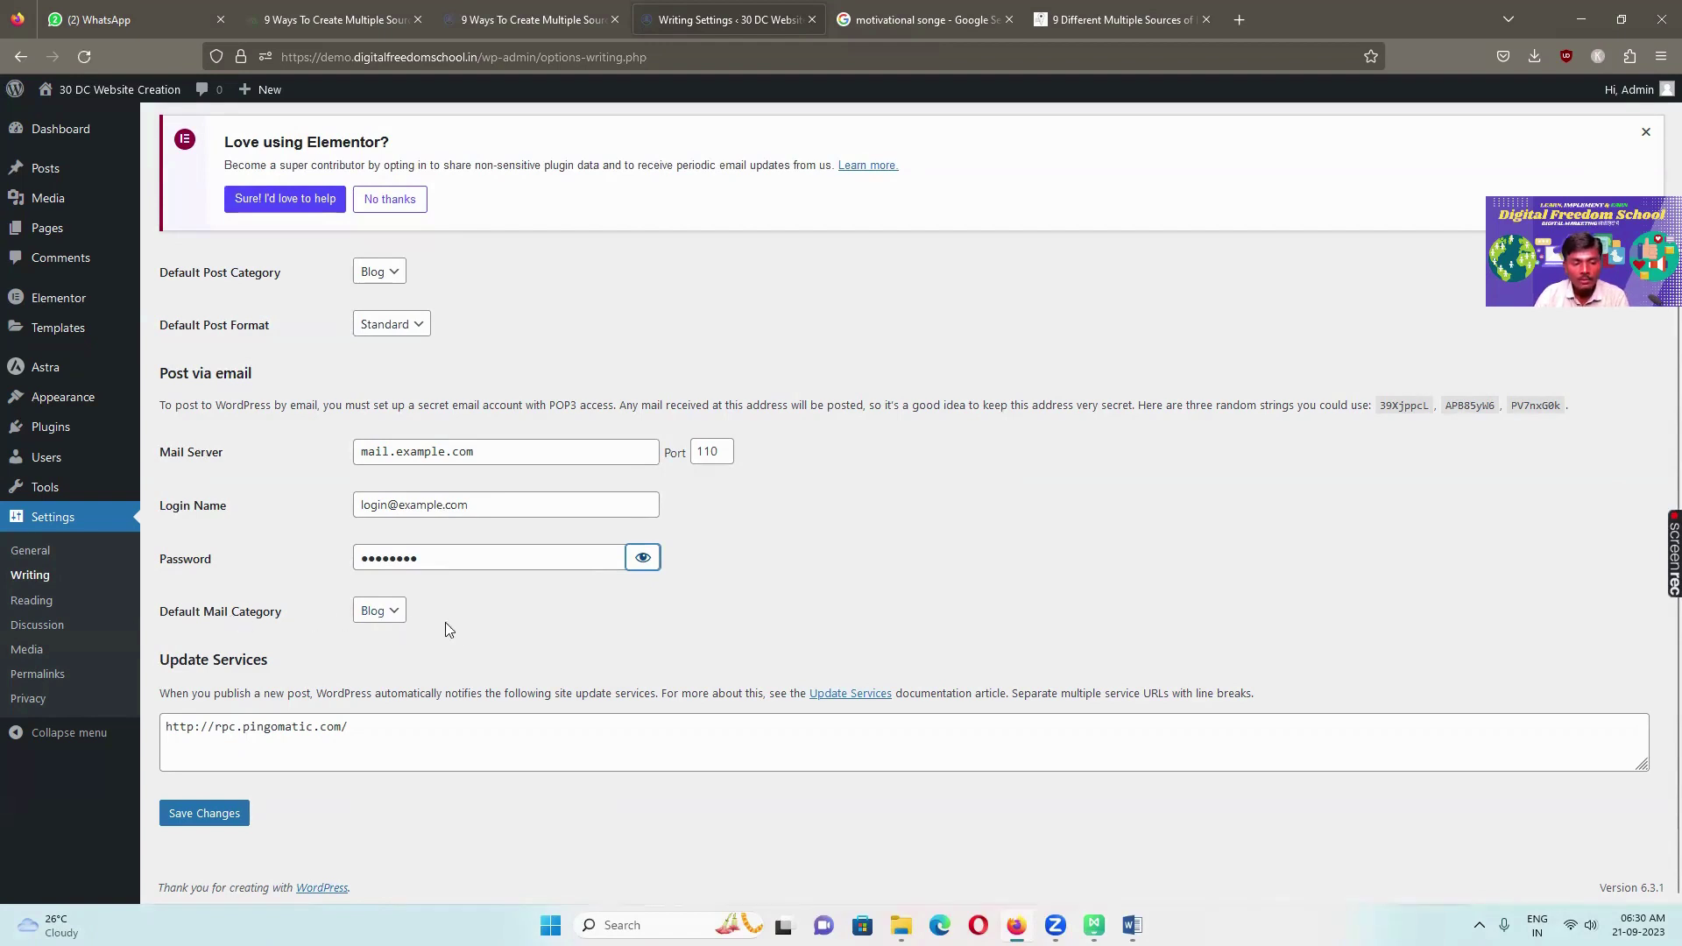
{"action": "left_click", "coordinate": [212, 814]}
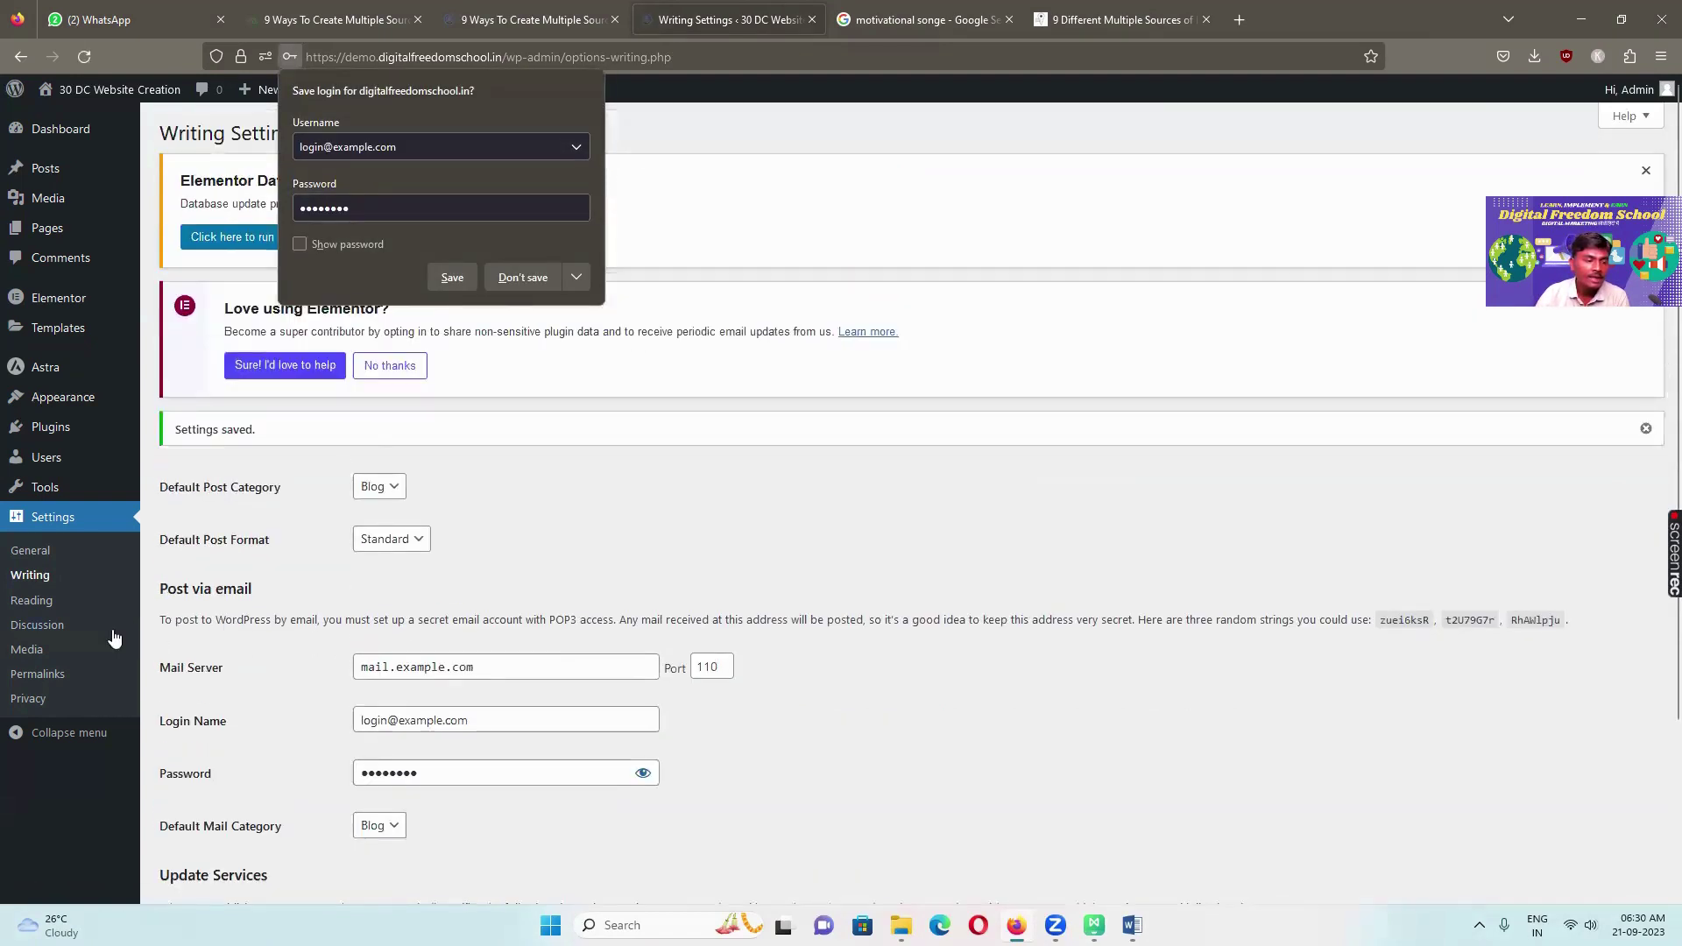
Open the Reading Settings, decline saving the login in the browser, and set the homepage to display the static page Home Page
{"action": "left_click", "coordinate": [49, 610]}
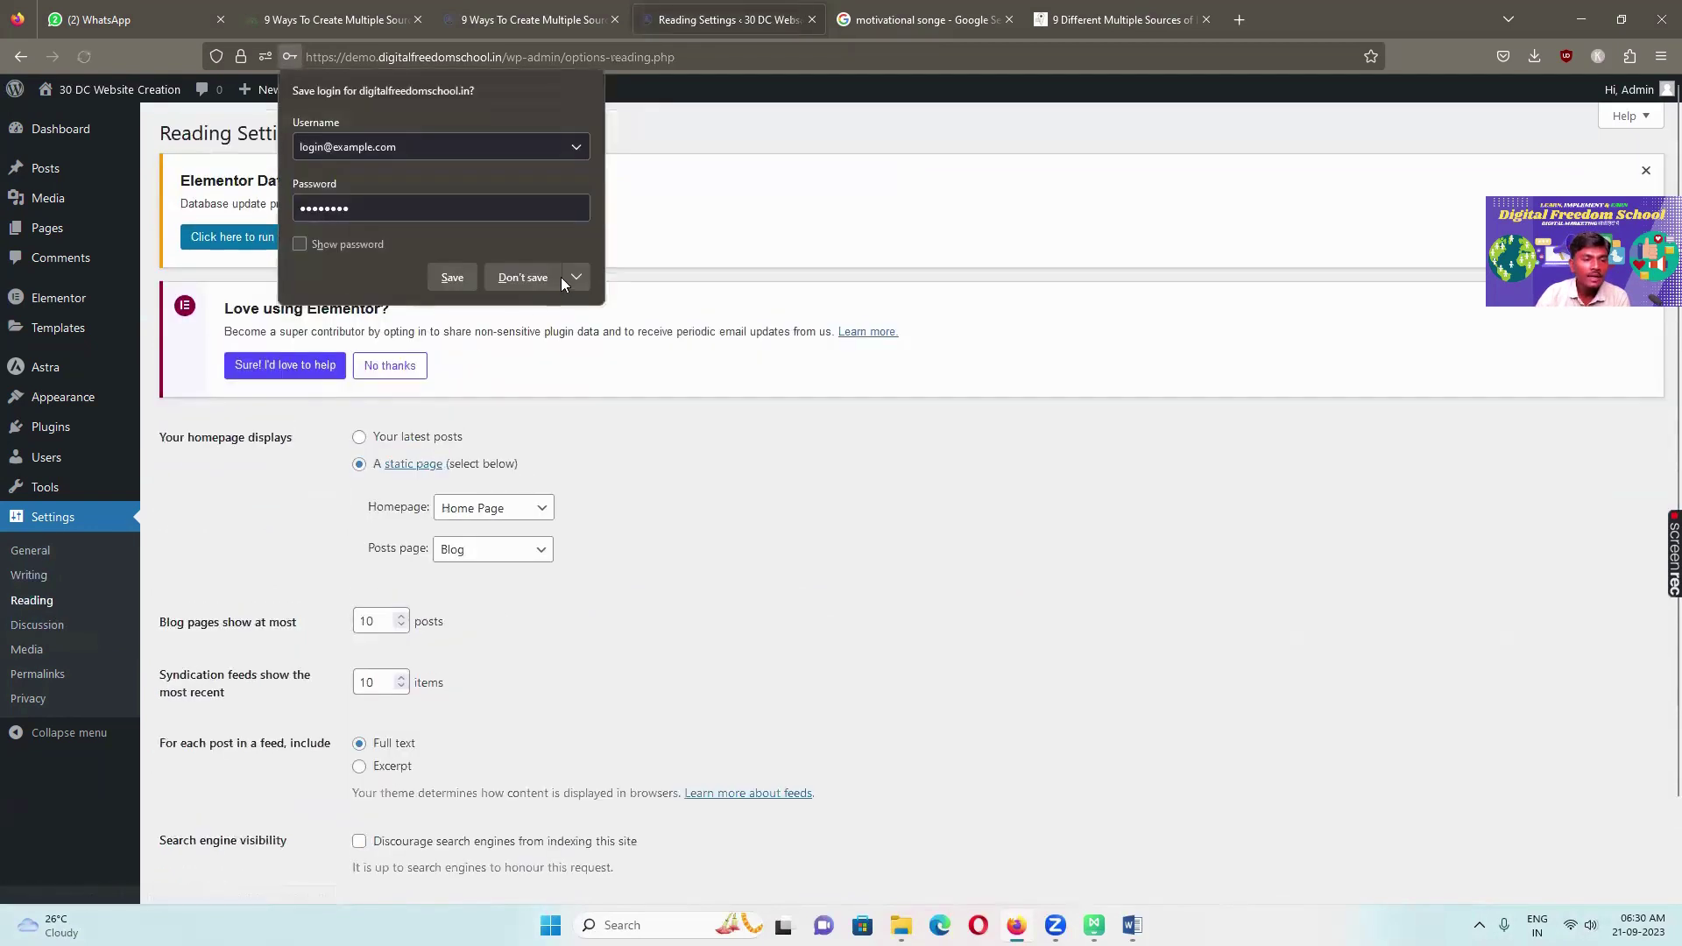
{"action": "left_click", "coordinate": [539, 280]}
{"action": "scroll", "coordinate": [590, 450], "scroll_direction": "down", "scroll_amount": 2}
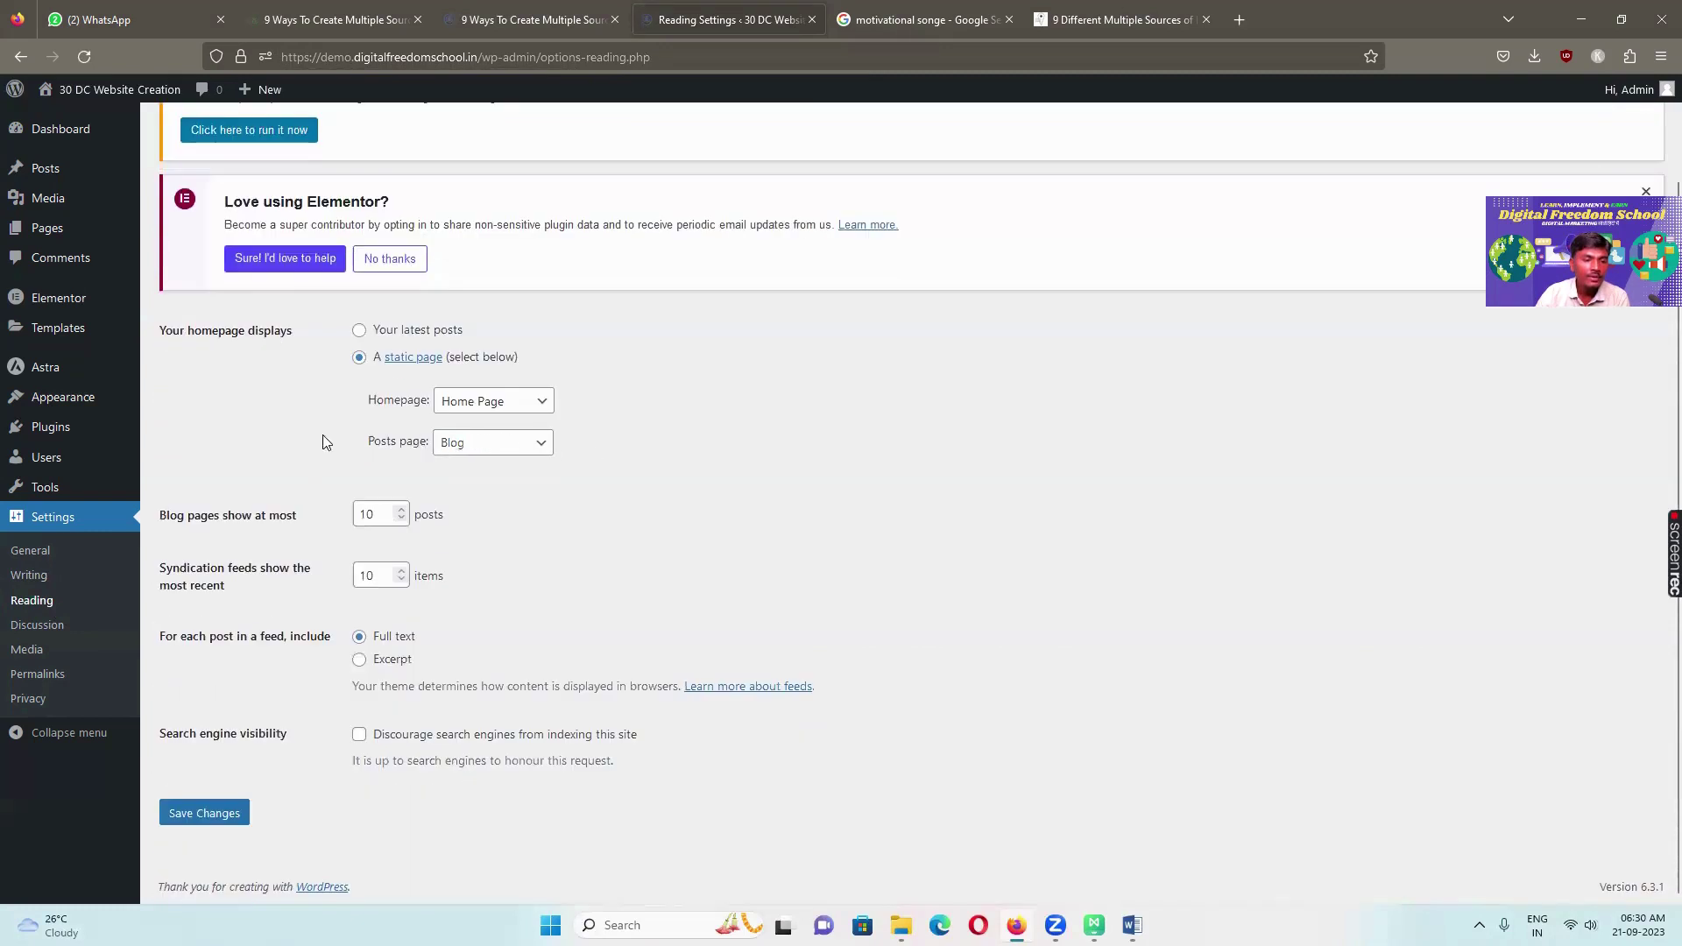
{"action": "left_click", "coordinate": [389, 333]}
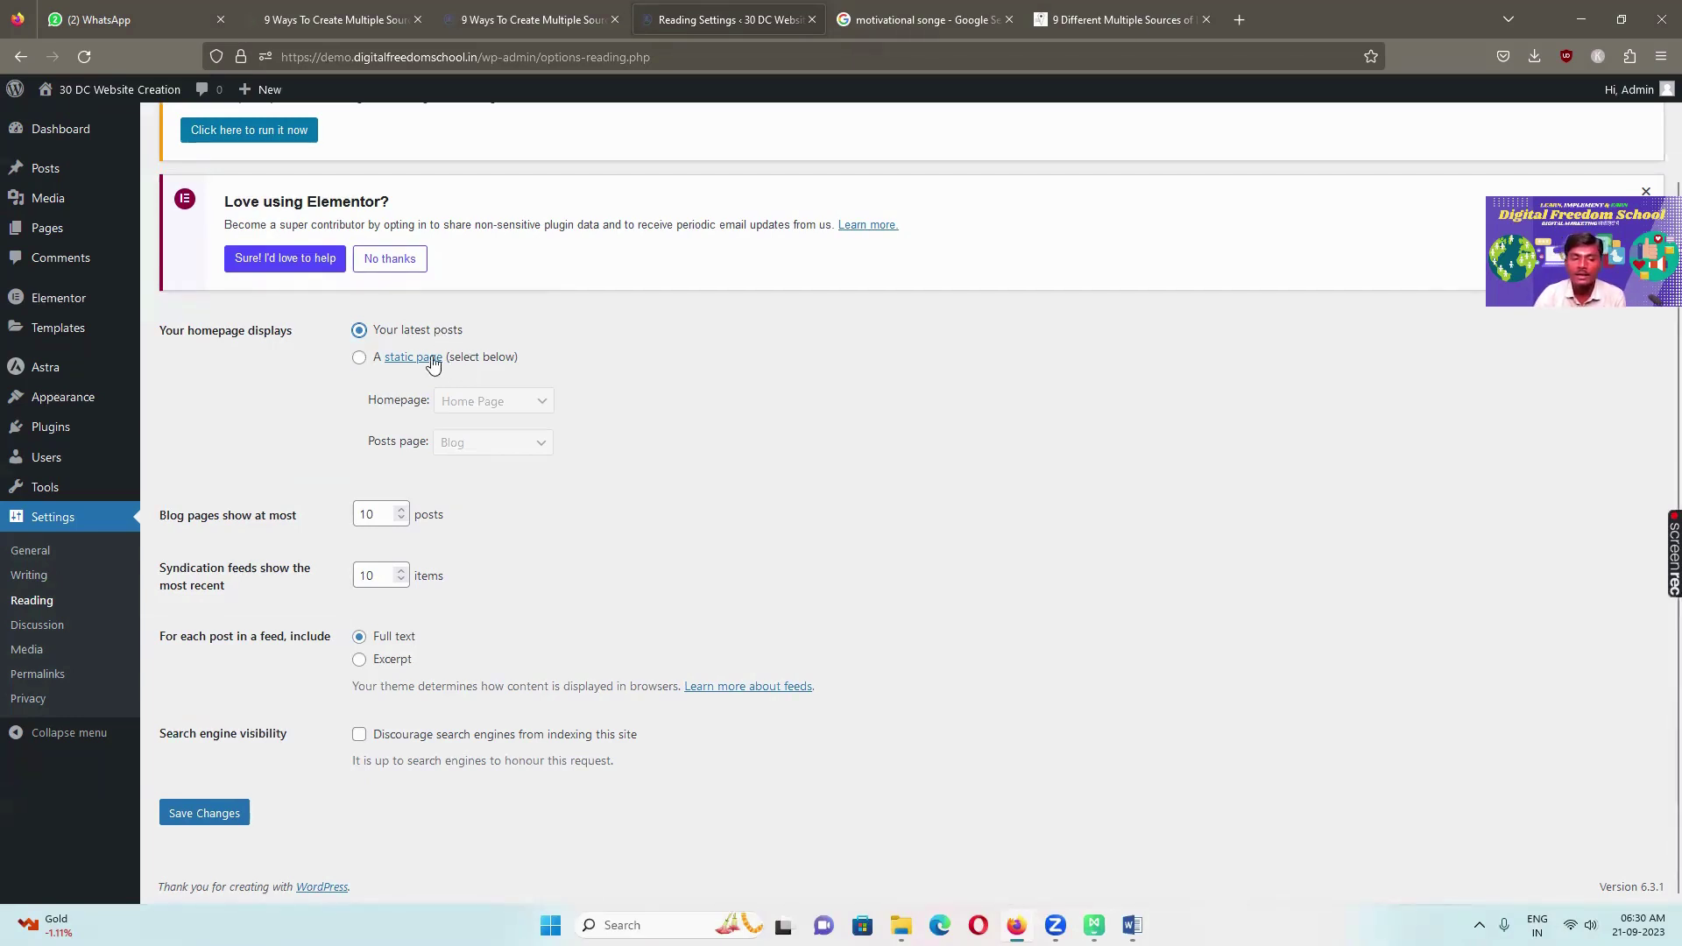
{"action": "left_click", "coordinate": [360, 358]}
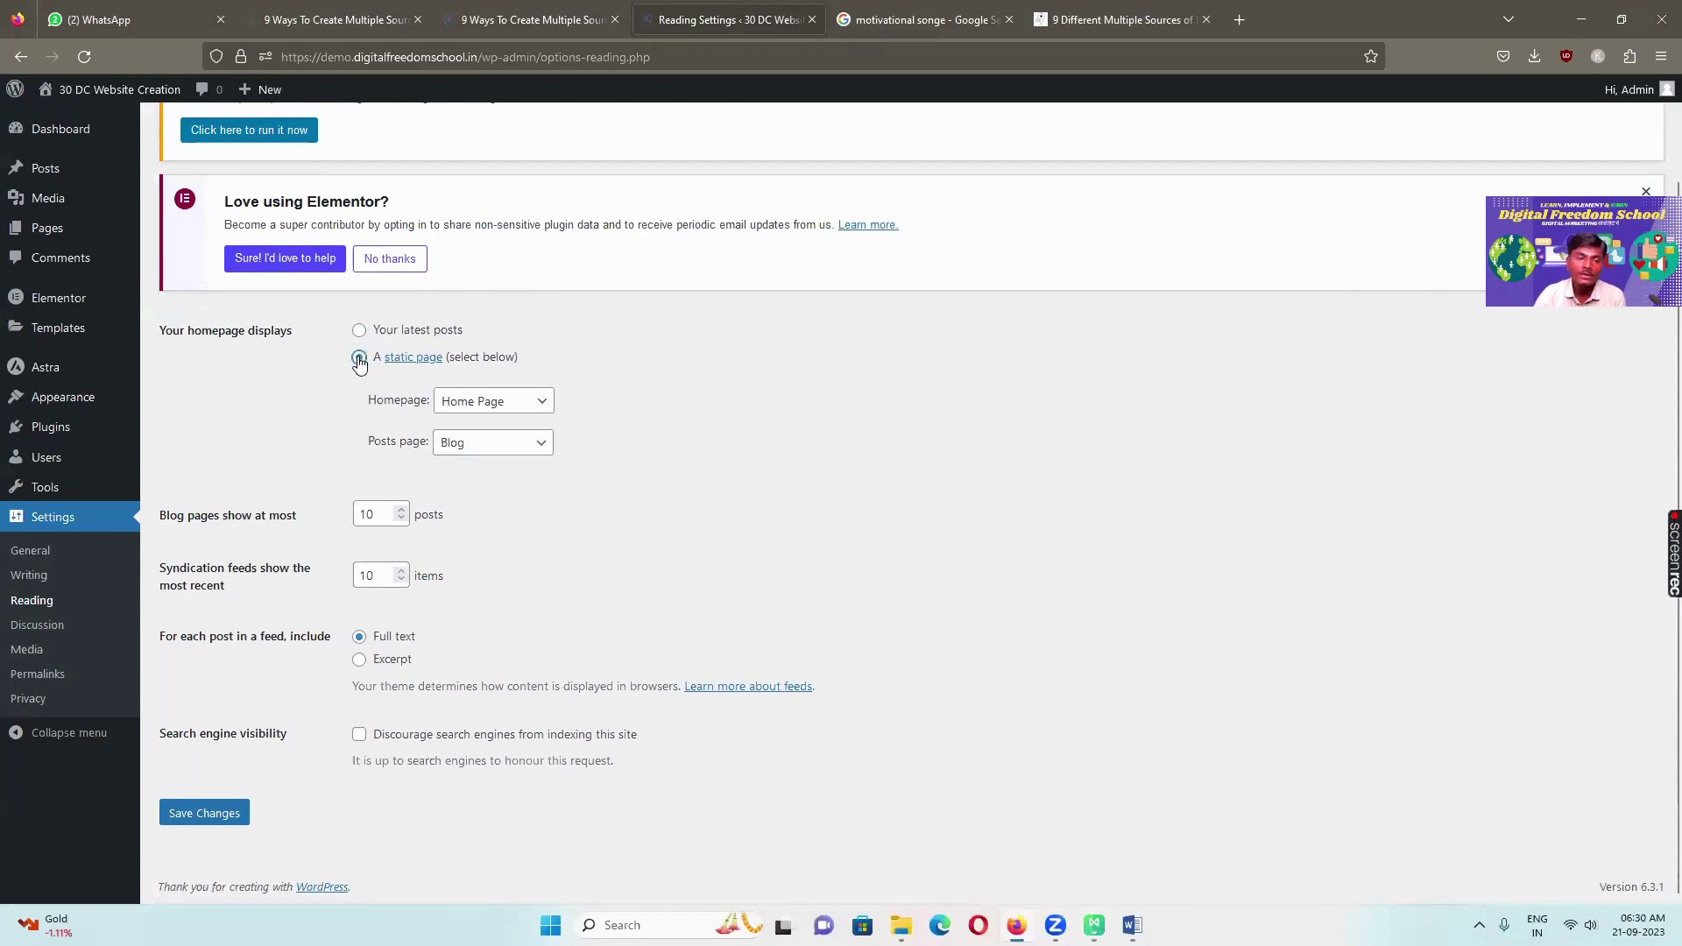
{"action": "left_click", "coordinate": [523, 403]}
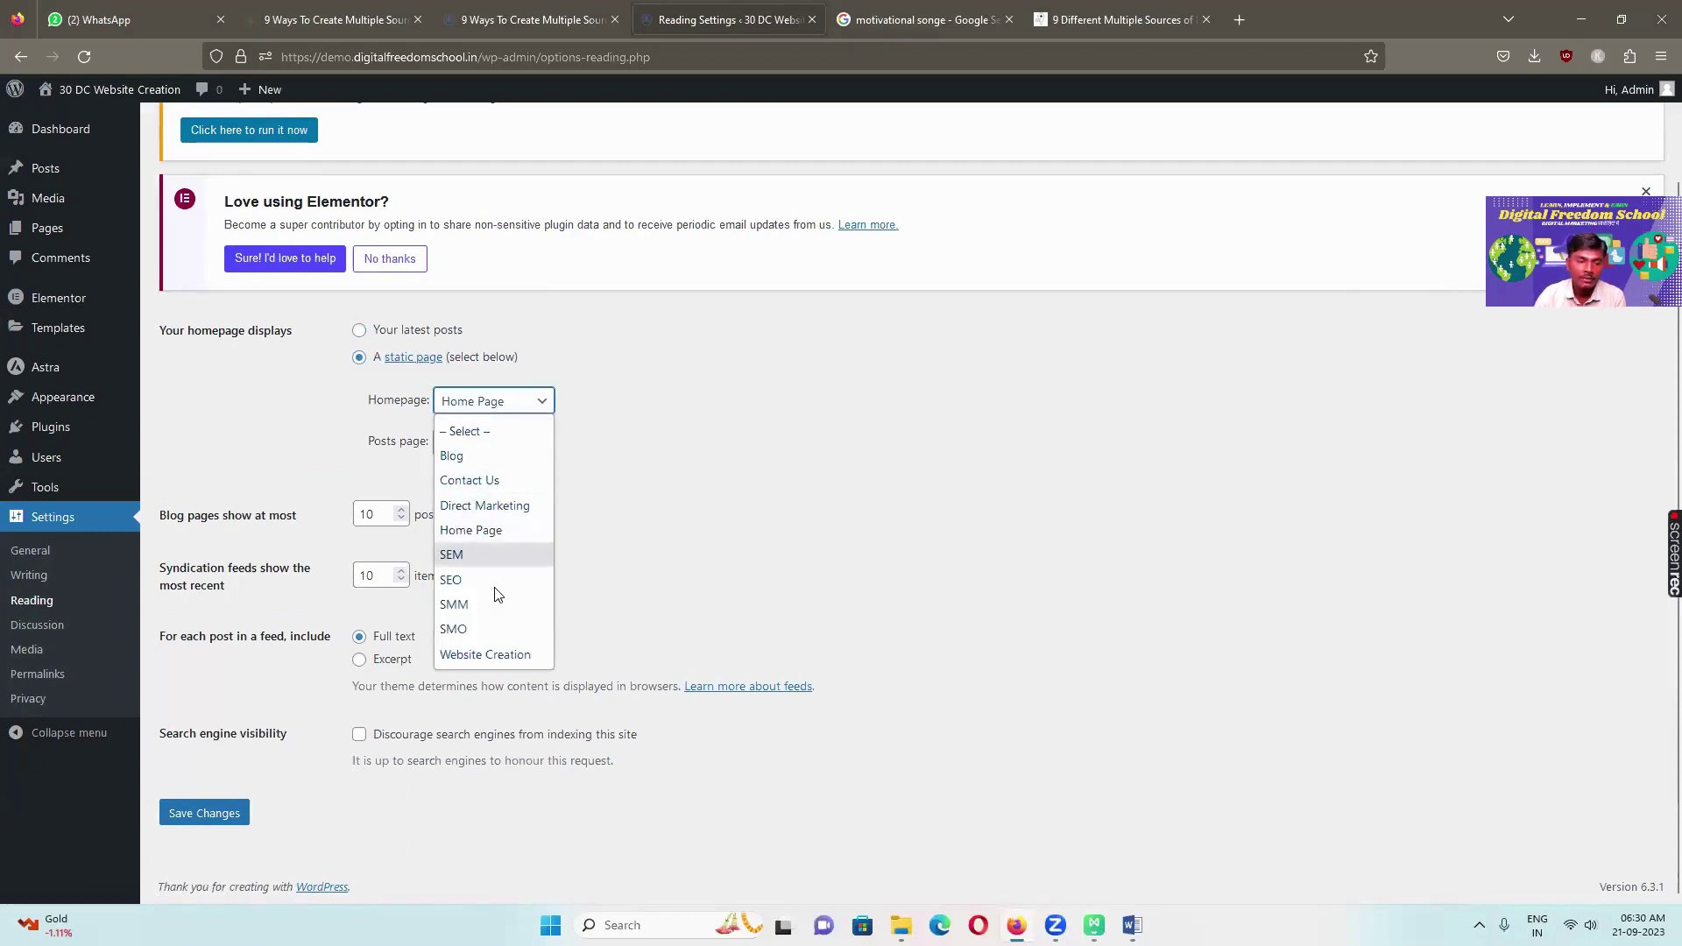
{"action": "left_click", "coordinate": [482, 534]}
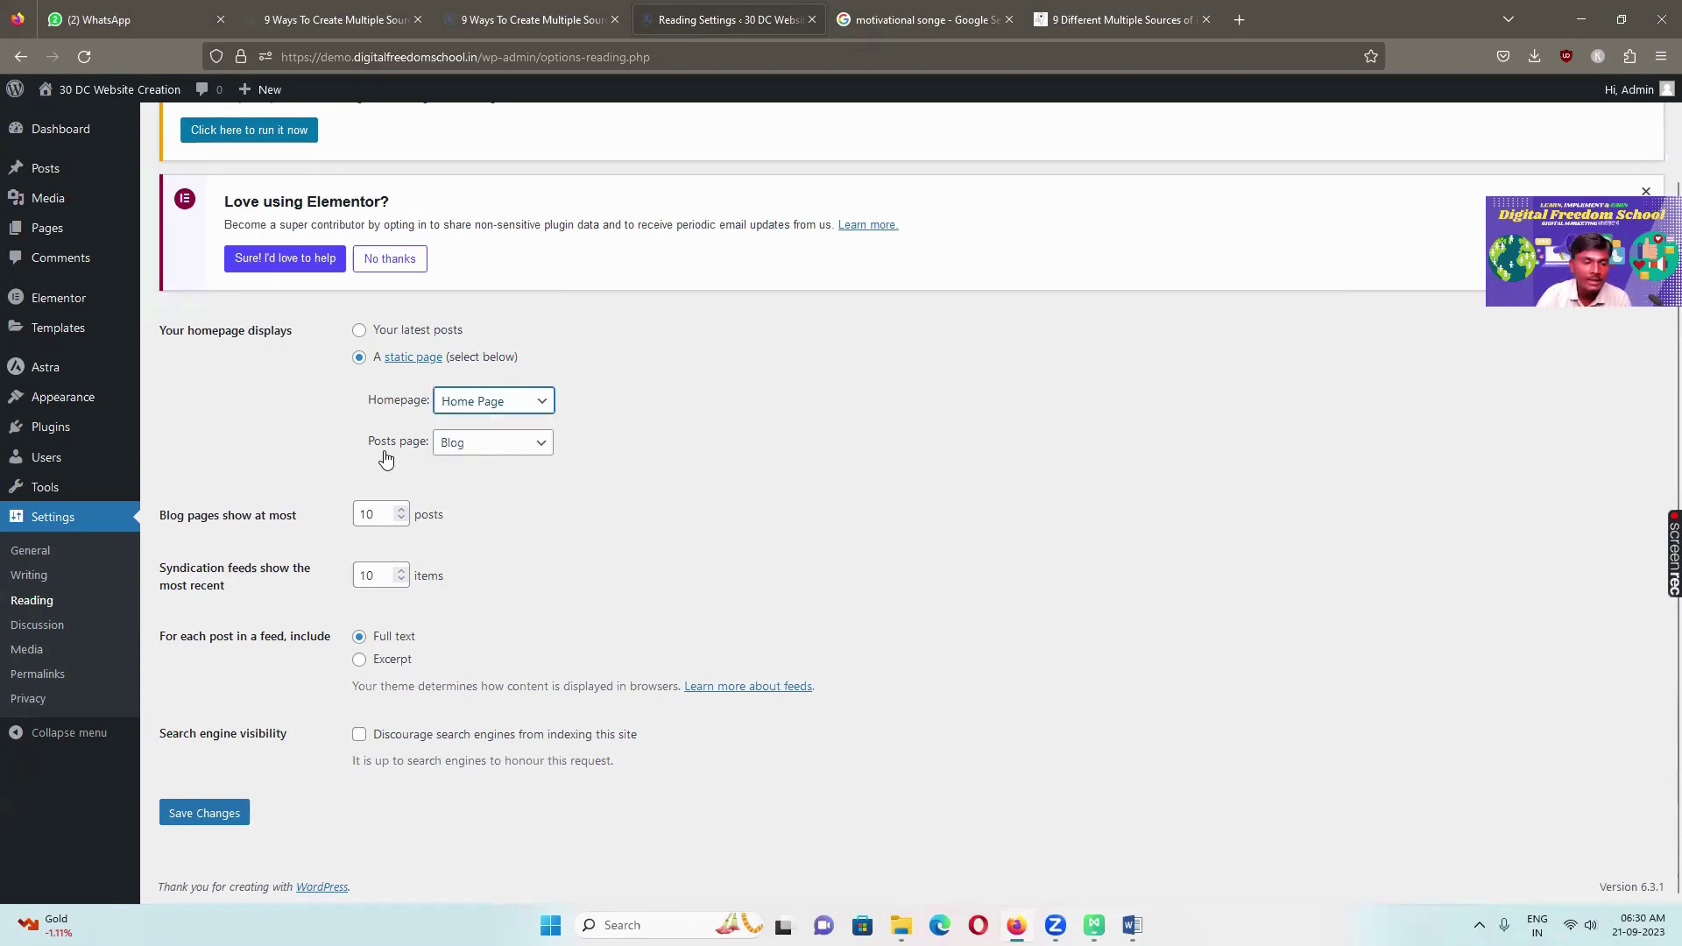
Set the posts page to Blog, limit blog pages to 10 posts, and save the Reading Settings
{"action": "left_click", "coordinate": [511, 444]}
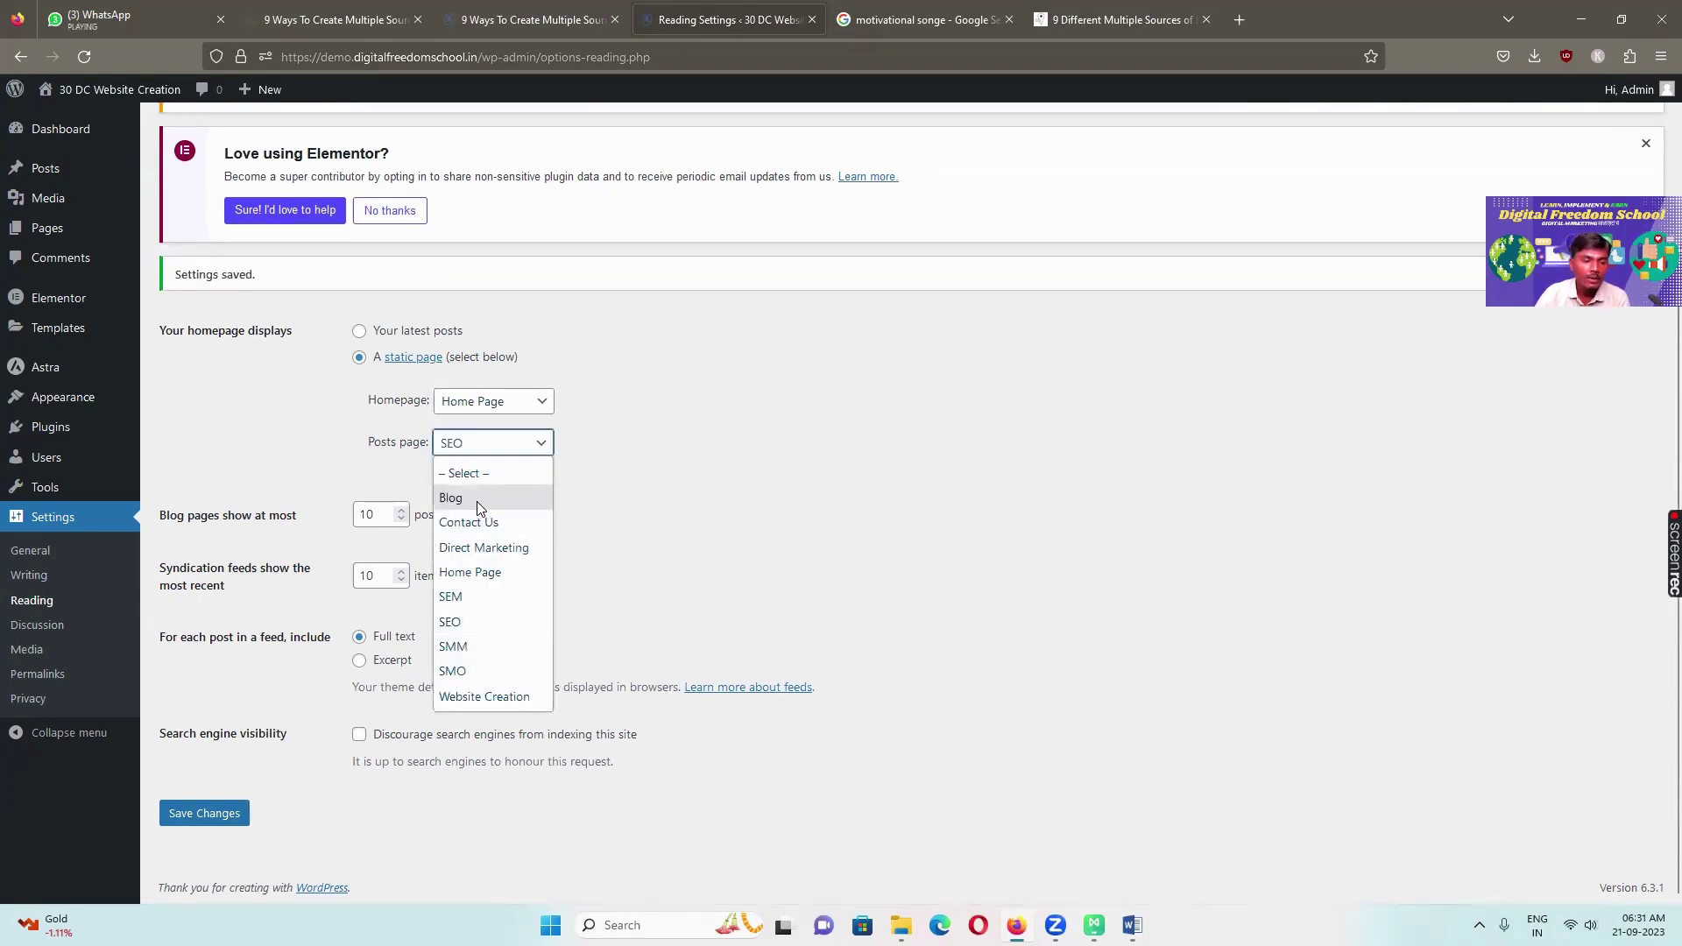
{"action": "left_click", "coordinate": [477, 499]}
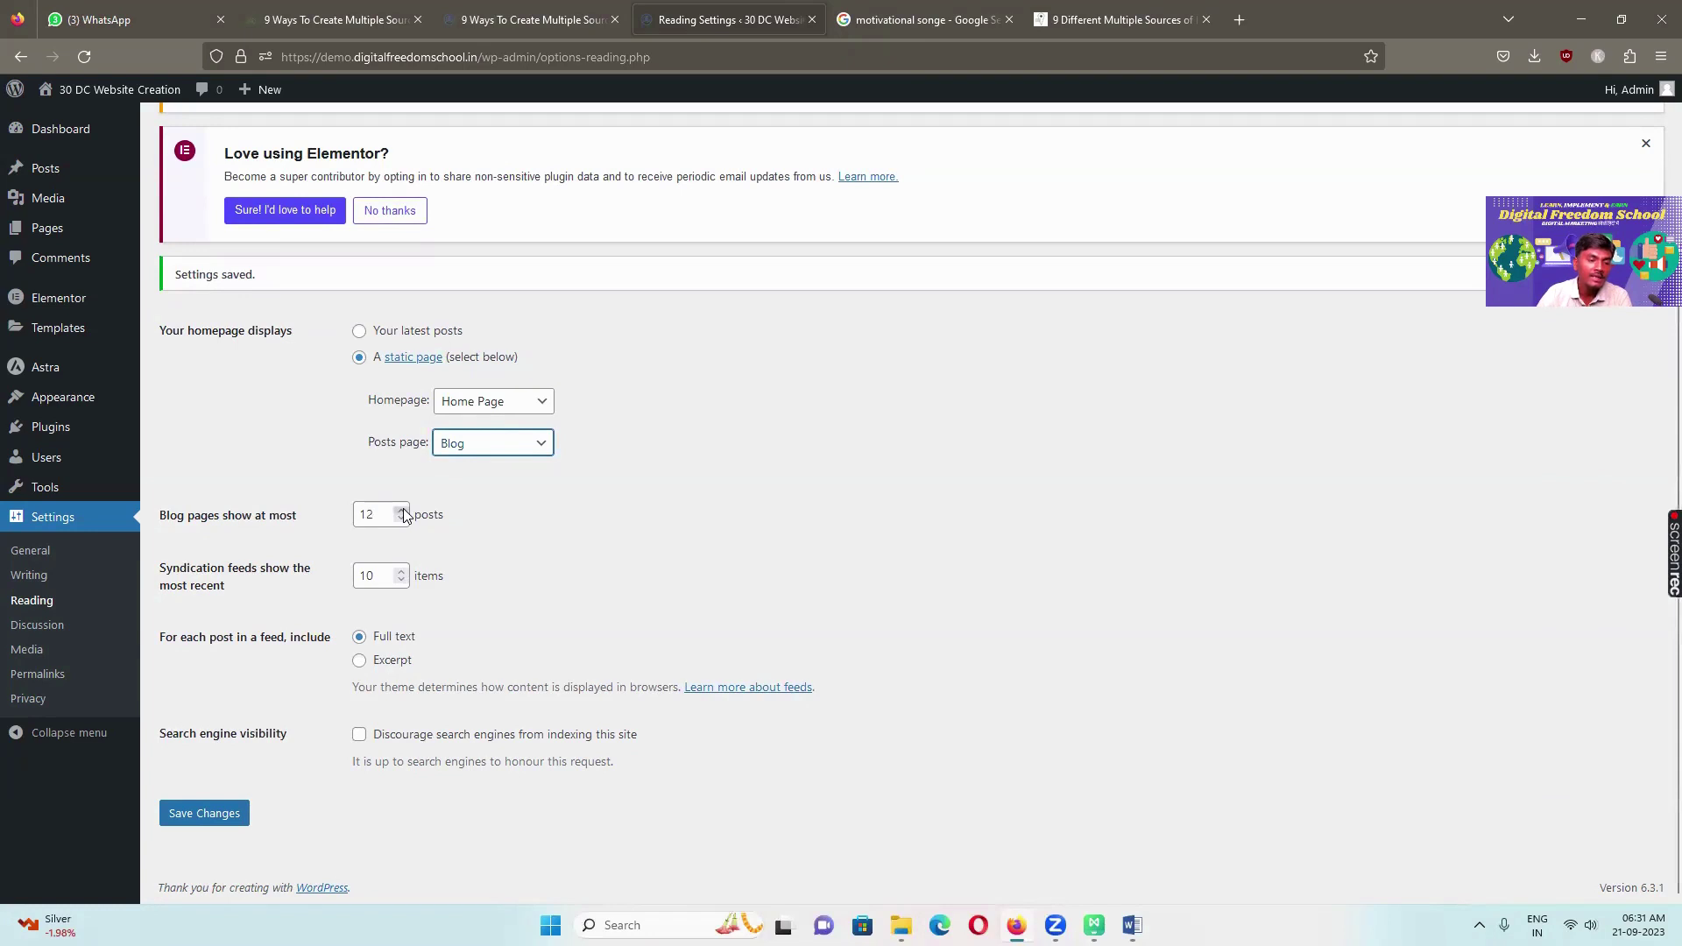
{"action": "left_click", "coordinate": [403, 511]}
{"action": "left_click", "coordinate": [403, 511]}
{"action": "left_click", "coordinate": [219, 811]}
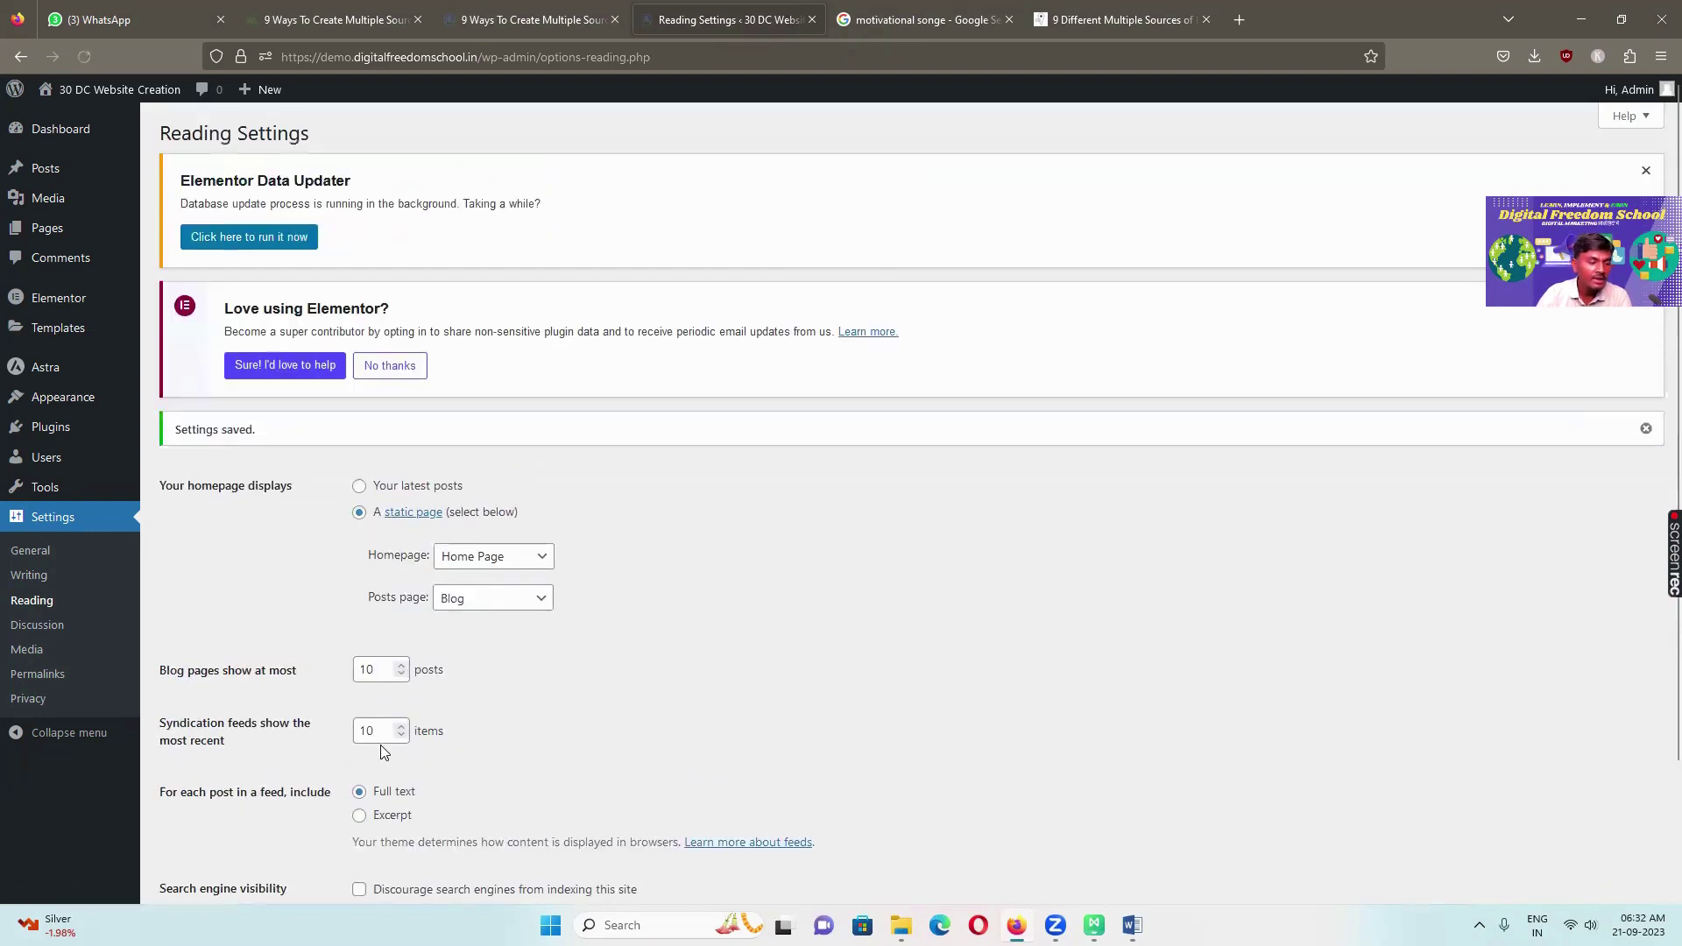